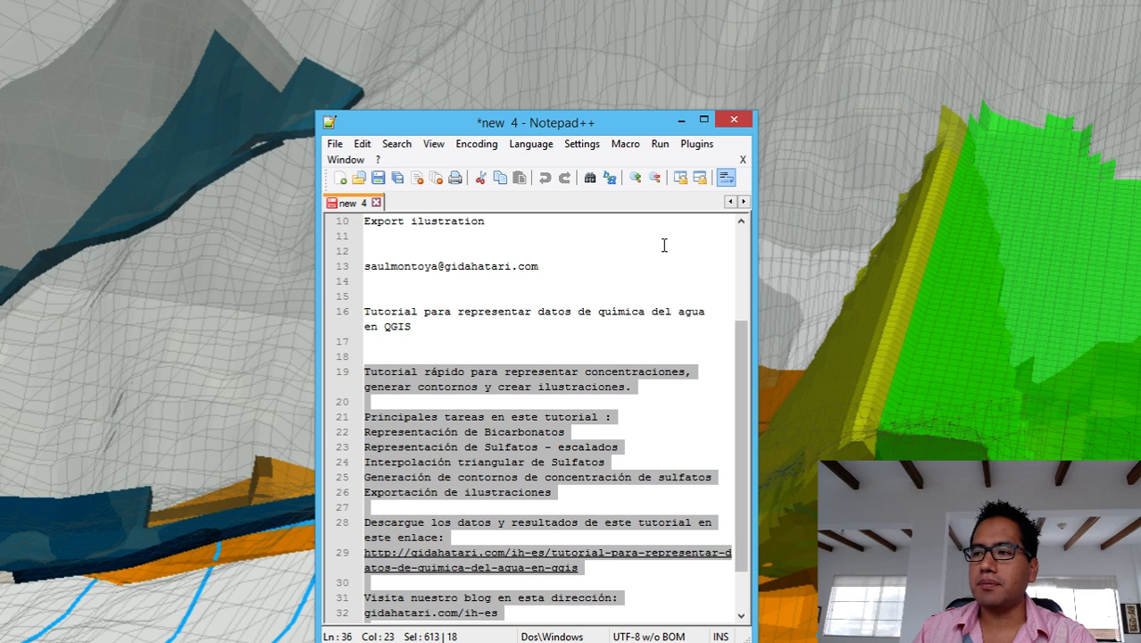
Create a new Notepad++ document whose first line reads 'Tutorial for regional groundwater flow model'.
click(340, 177)
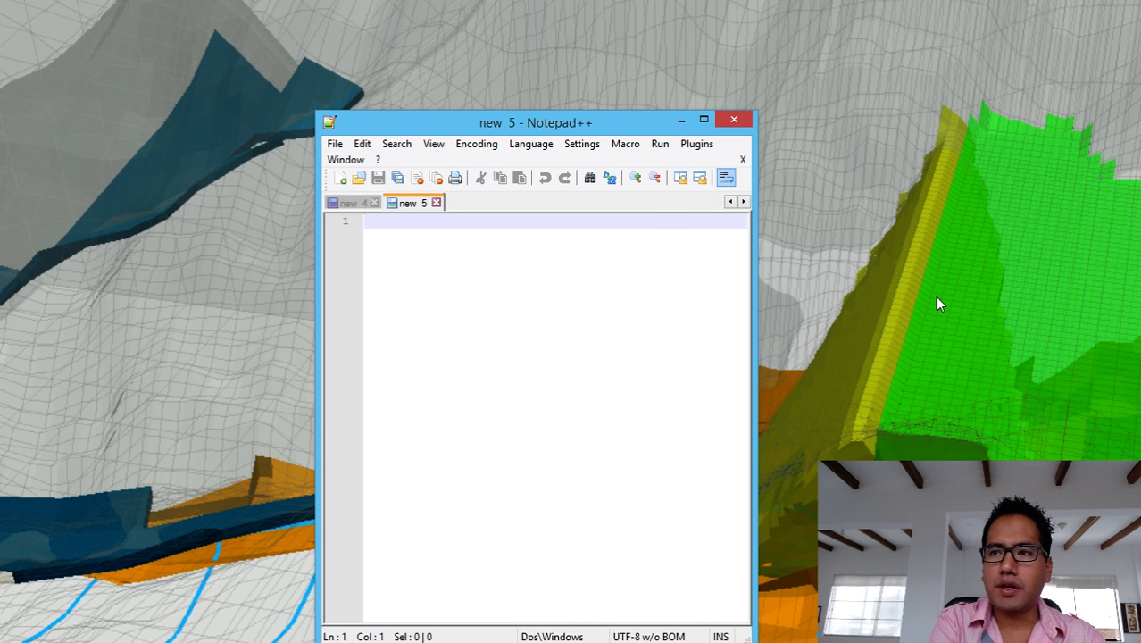
text(Tutor)
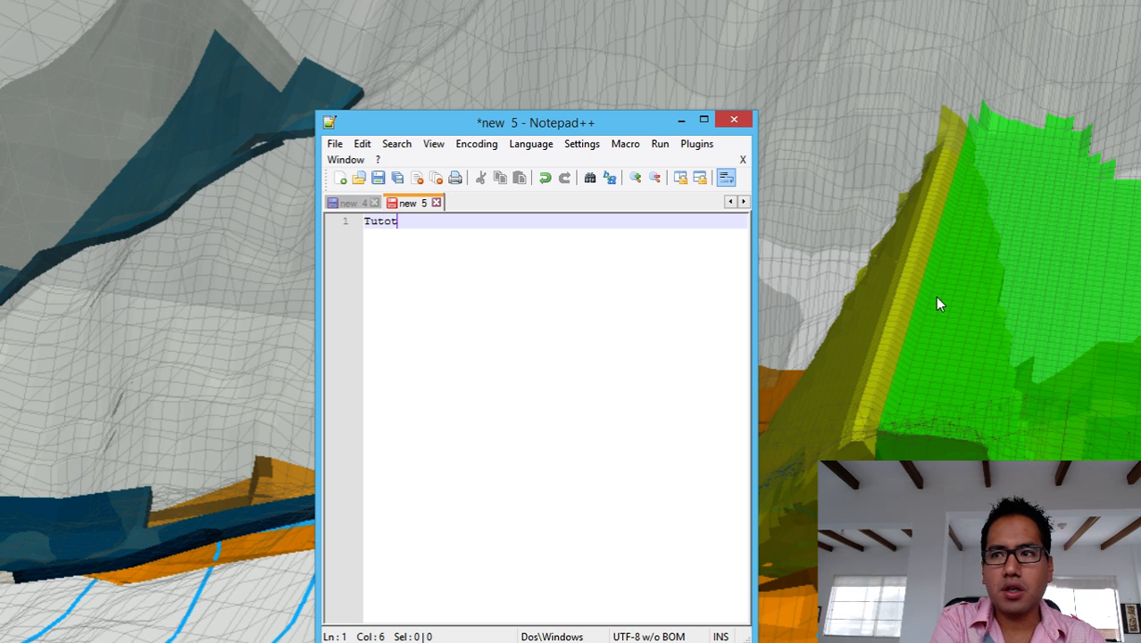
key(BackSpace)
text(rial of)
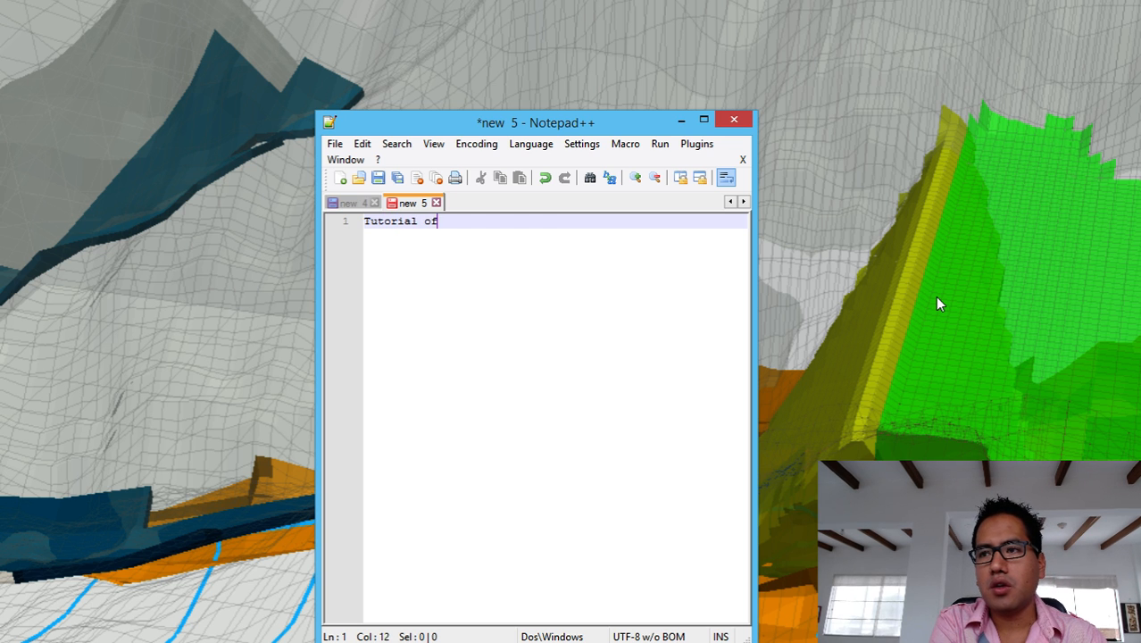
key(BackSpace)
key(BackSpace)
text(for regi)
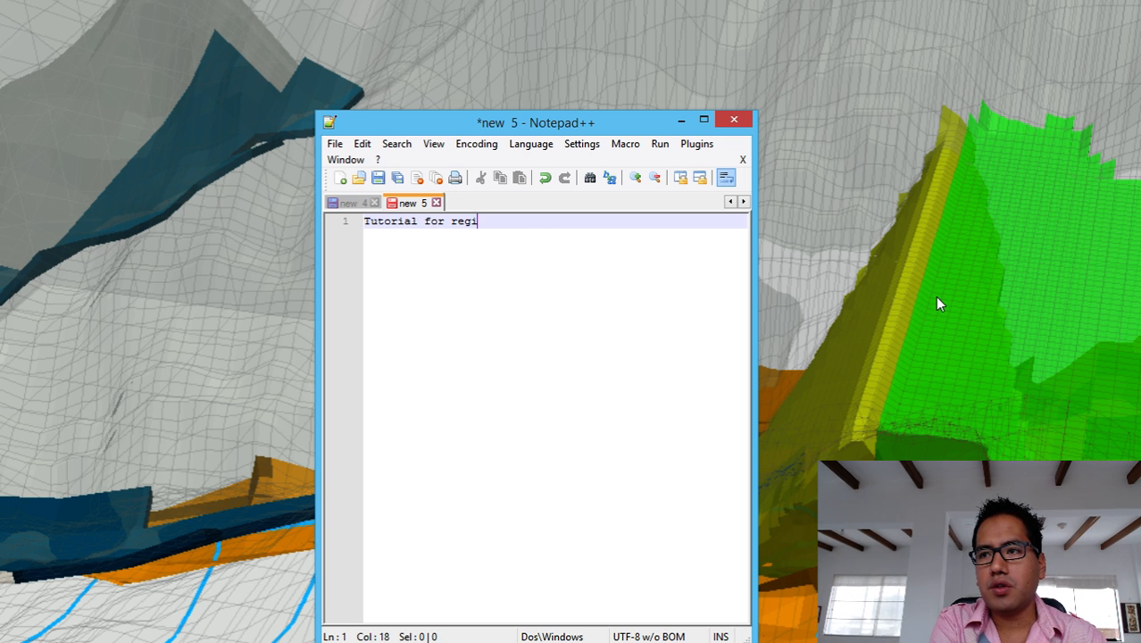
text(onal gr)
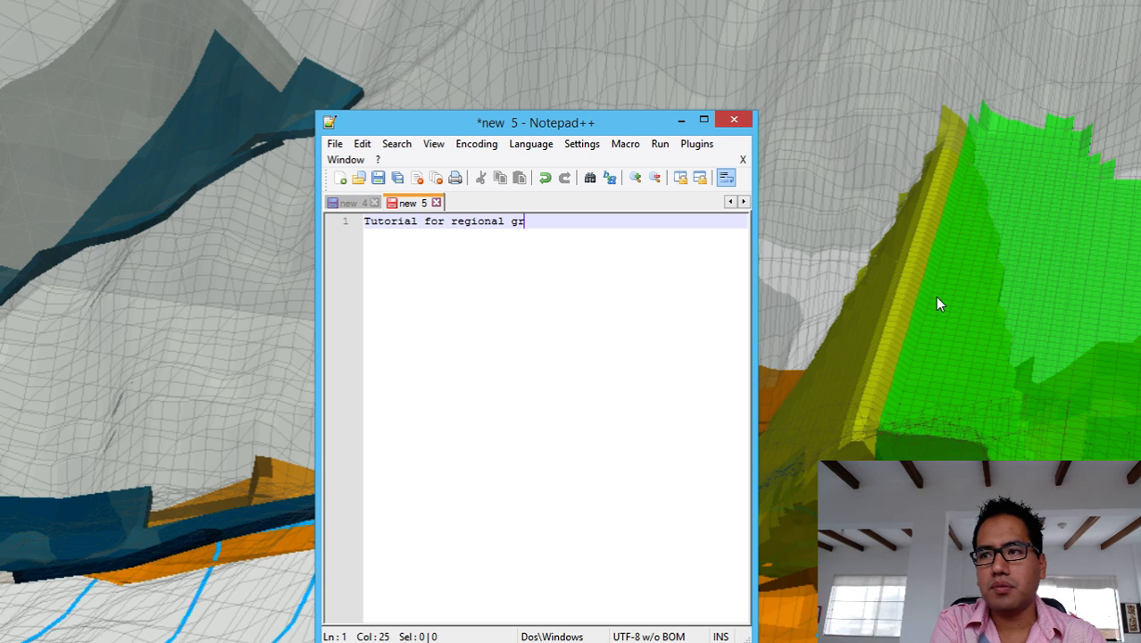
text(oundwater)
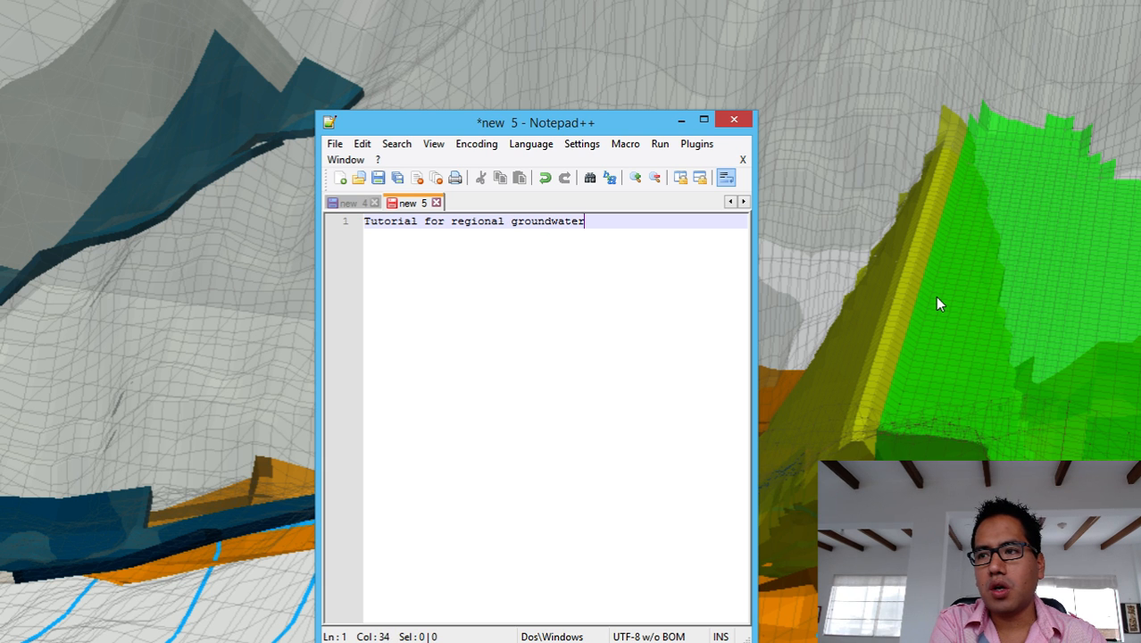
text( flow m)
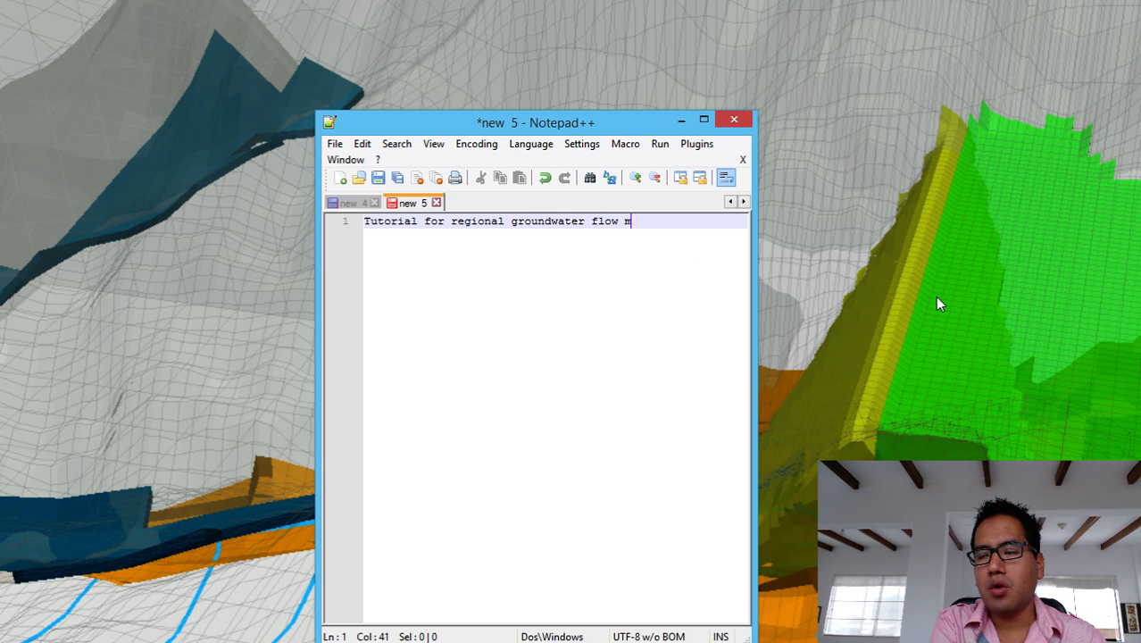
text(odel)
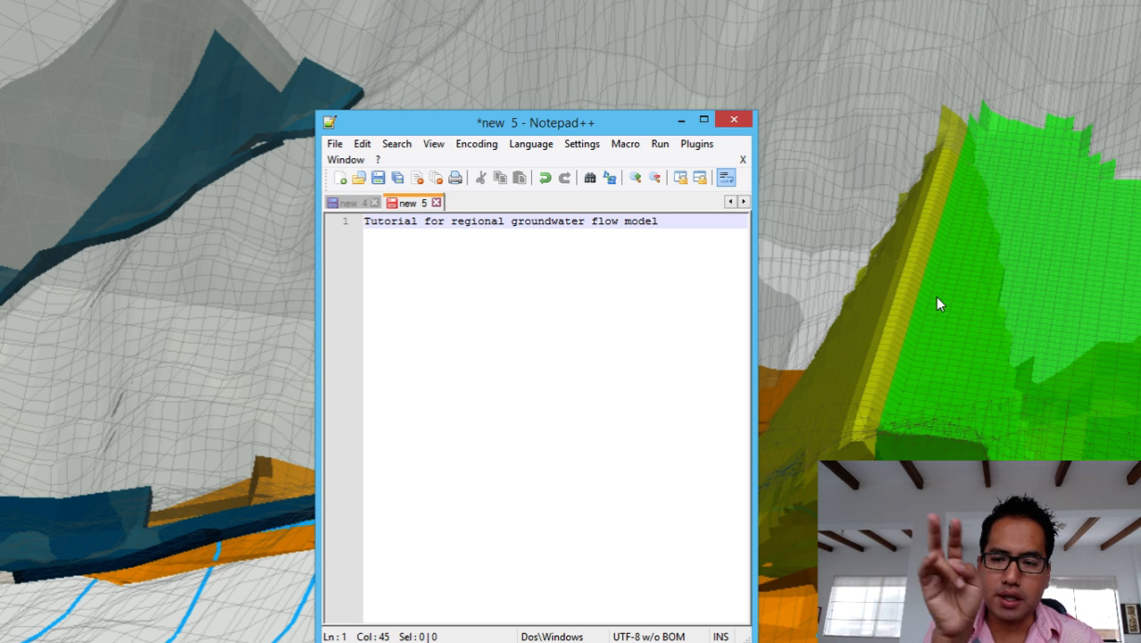
Leave a blank line under the title, then write 'This tutorial have these main tasks.'.
key(Return)
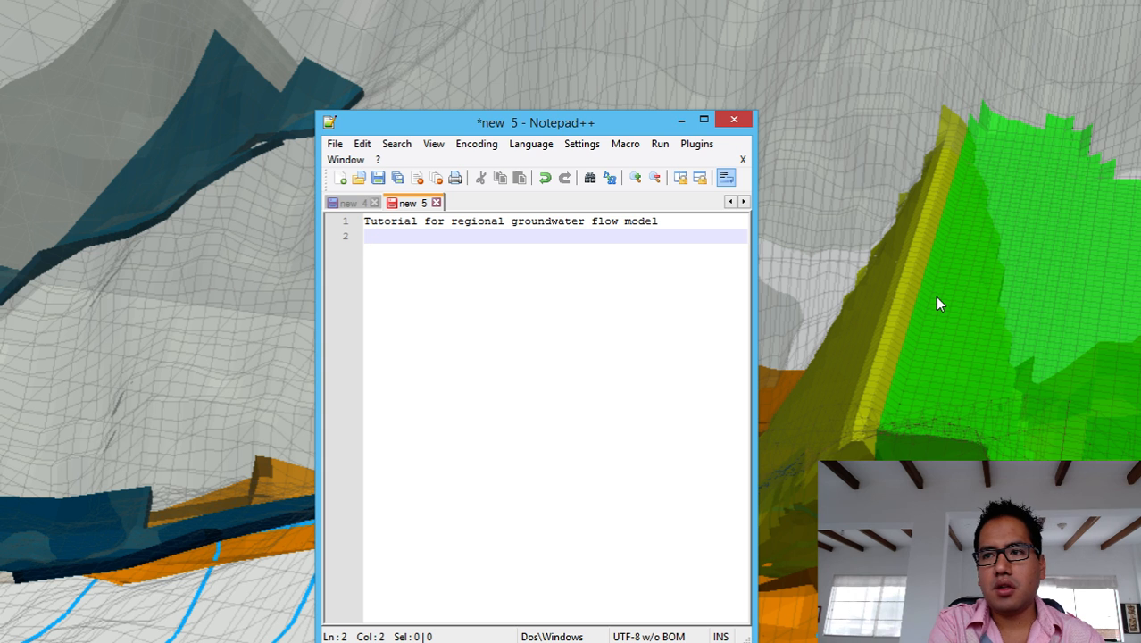
key(Return)
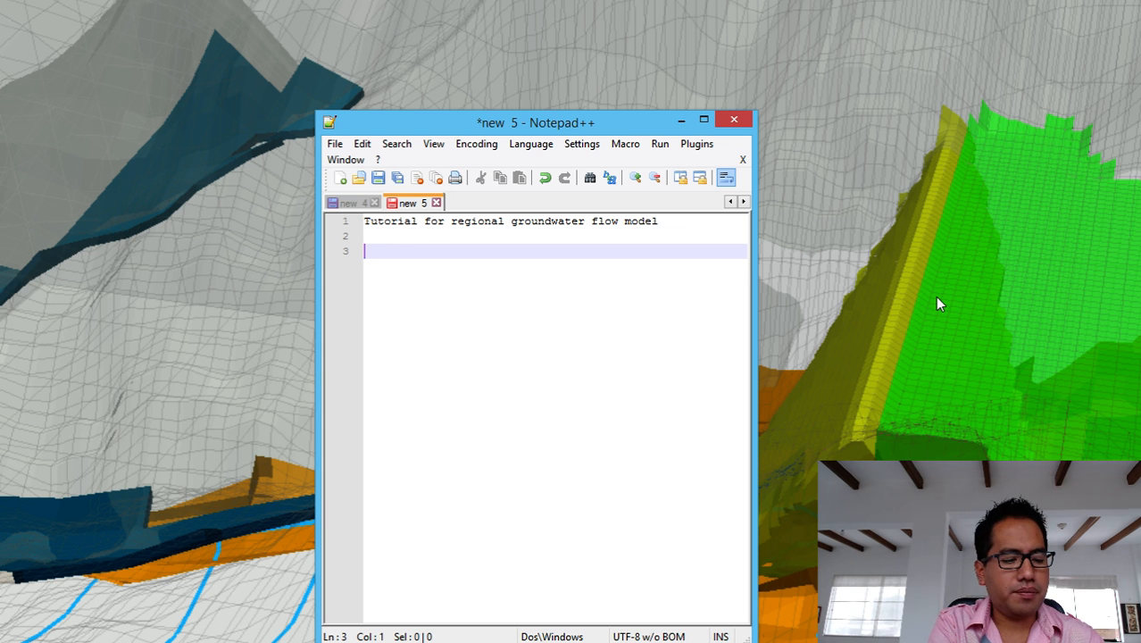
text(This tutr)
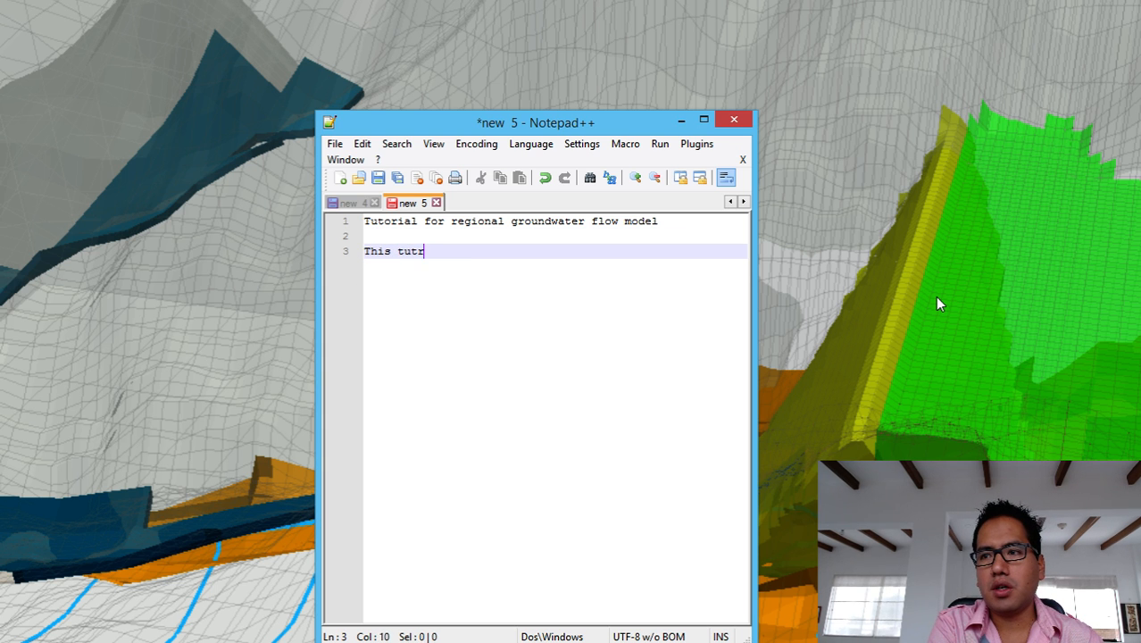
key(BackSpace)
text(orial)
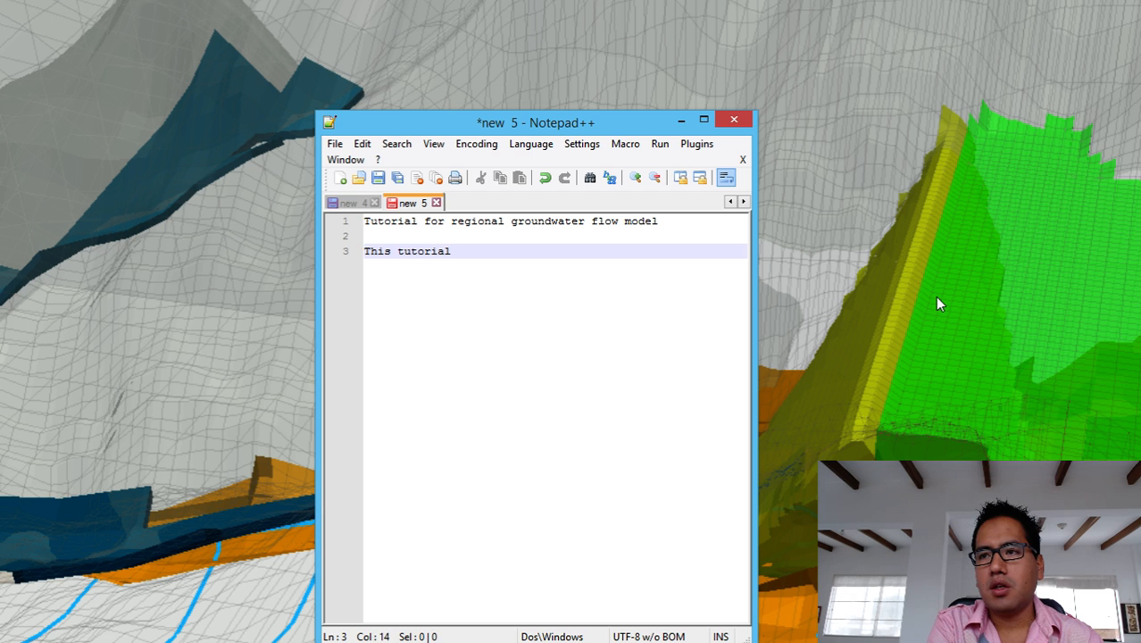
text( have th)
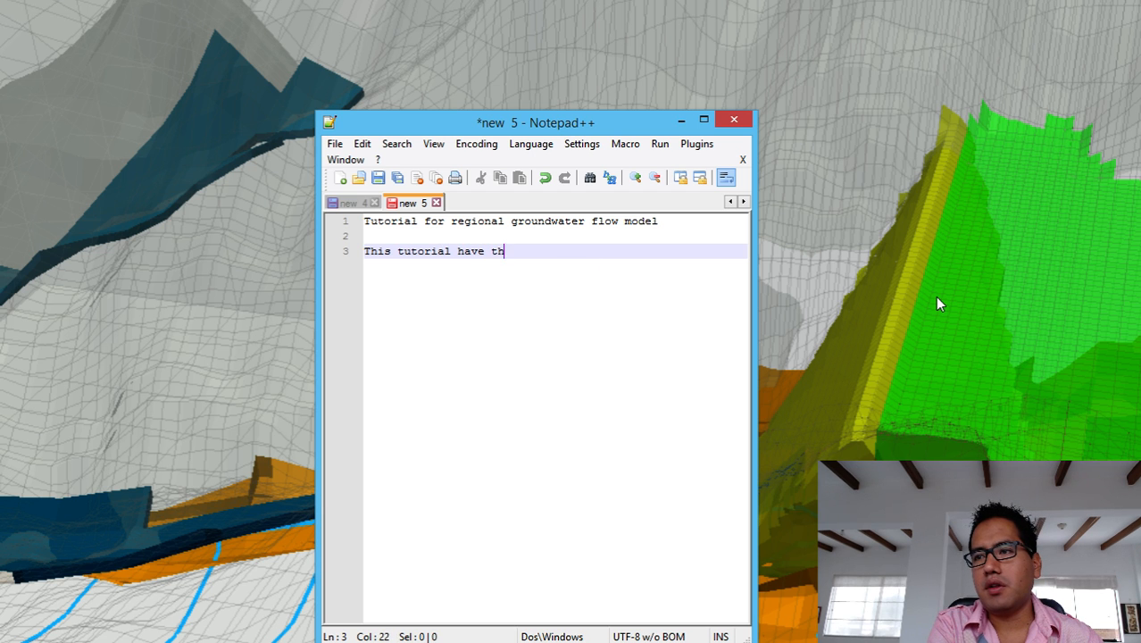
key(BackSpace)
text(hese ma)
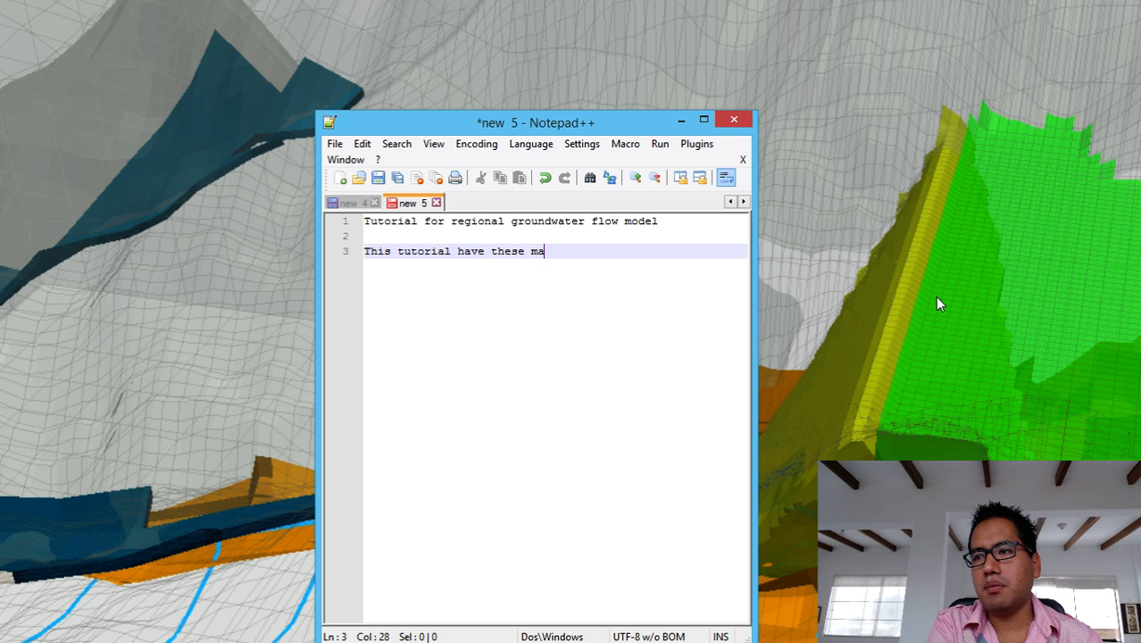
text(in tasks)
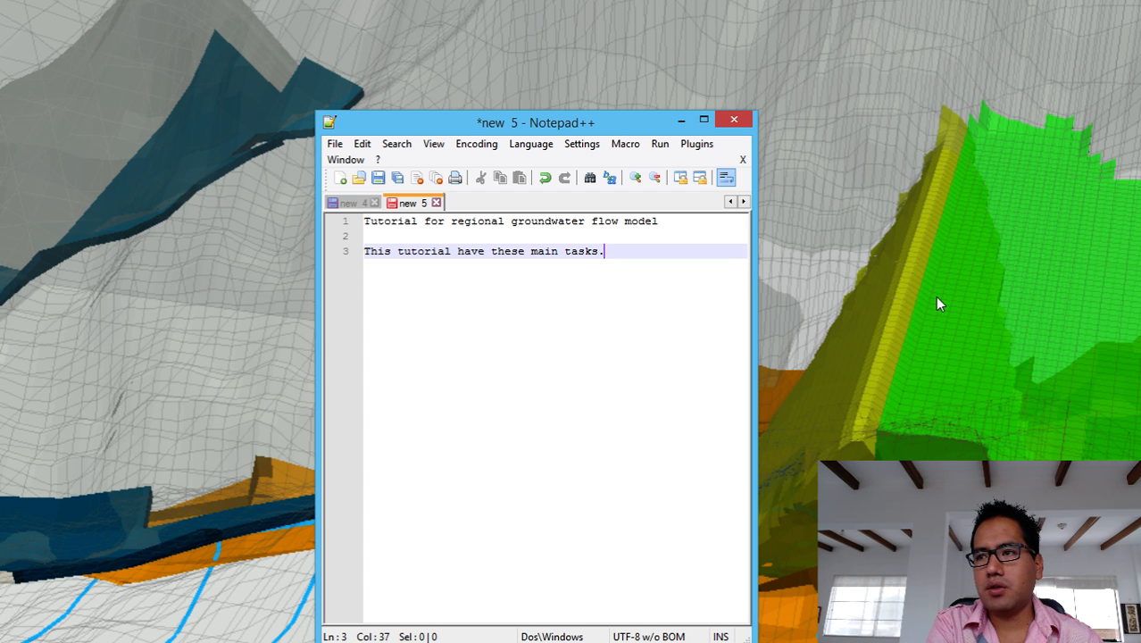
text(.)
List the first task 'Define a model extension by shapefile' and begin the next line with 'Import'.
key(Return)
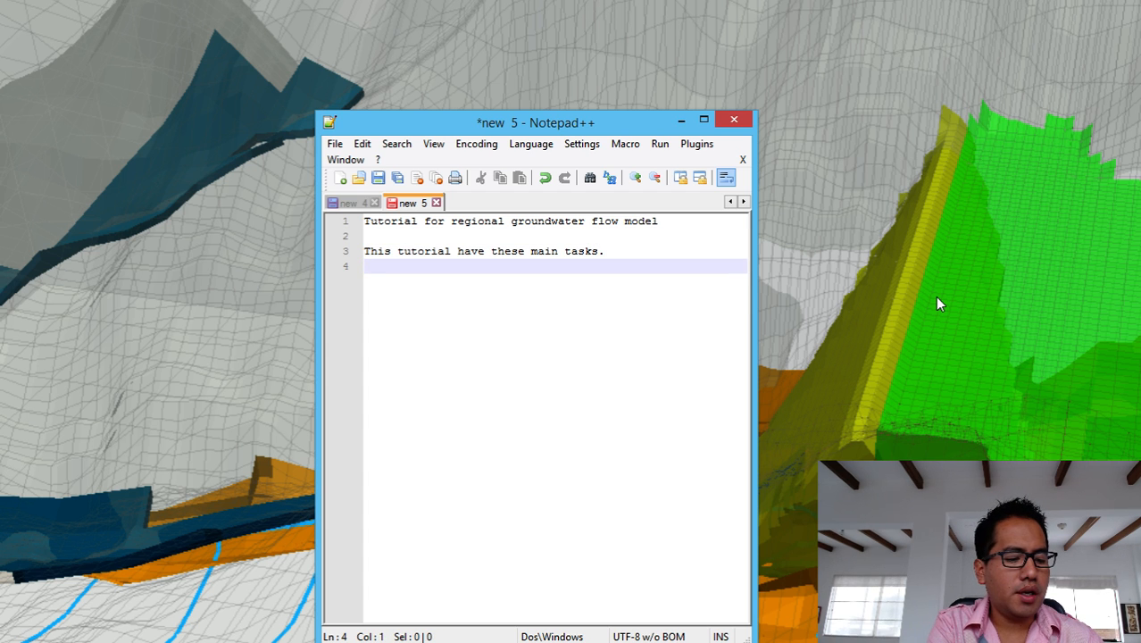
text(Define)
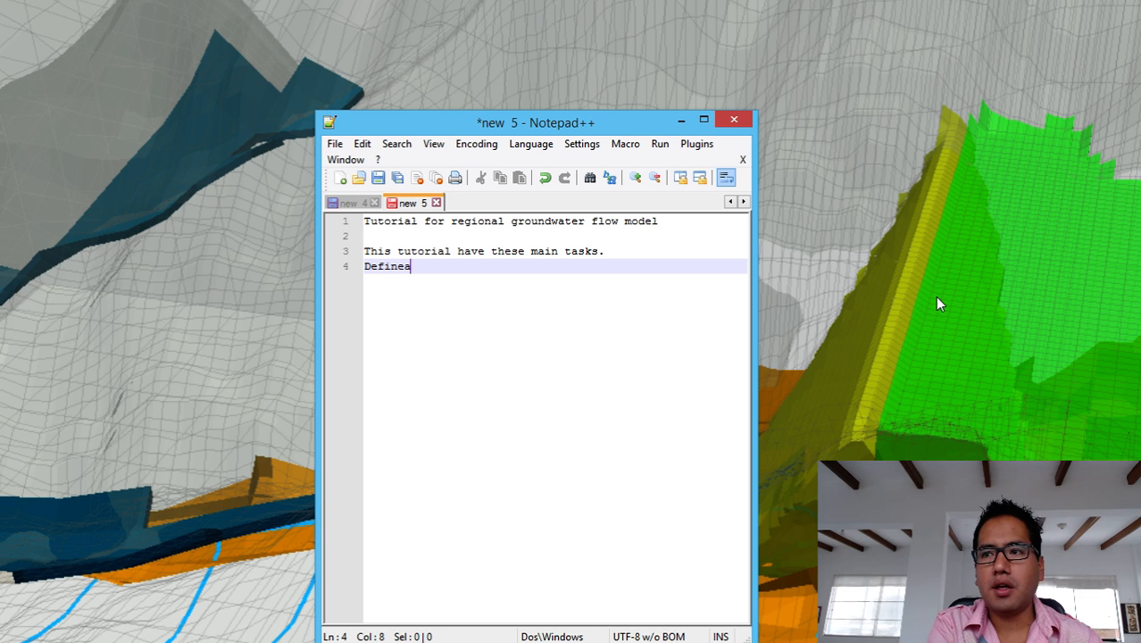
text( a model e)
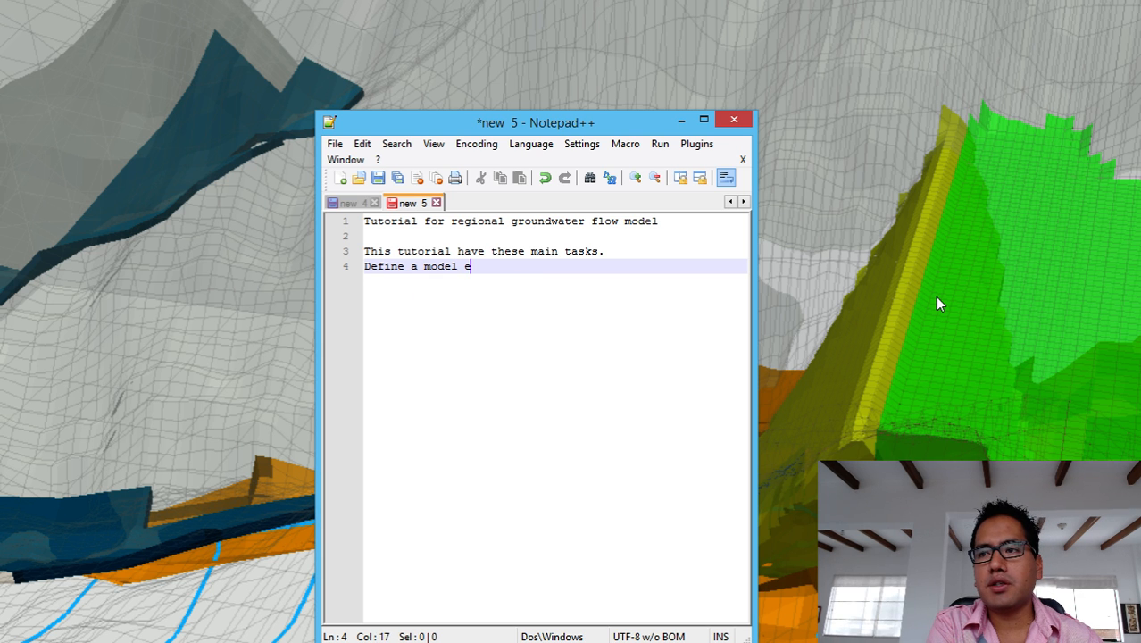
text(xtension by )
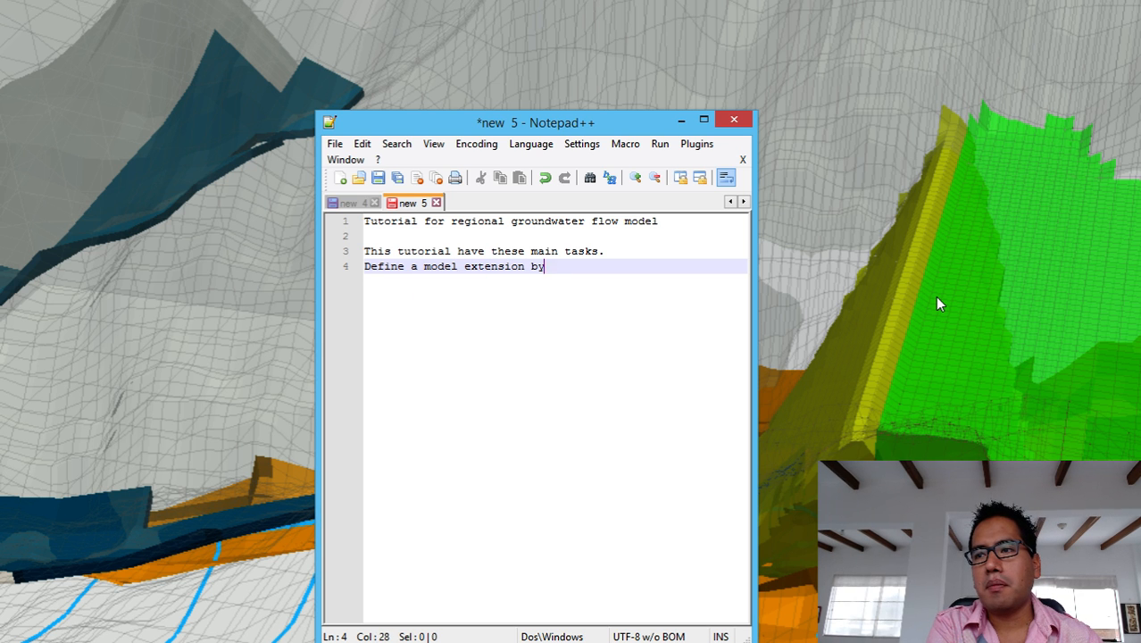
text(shaped)
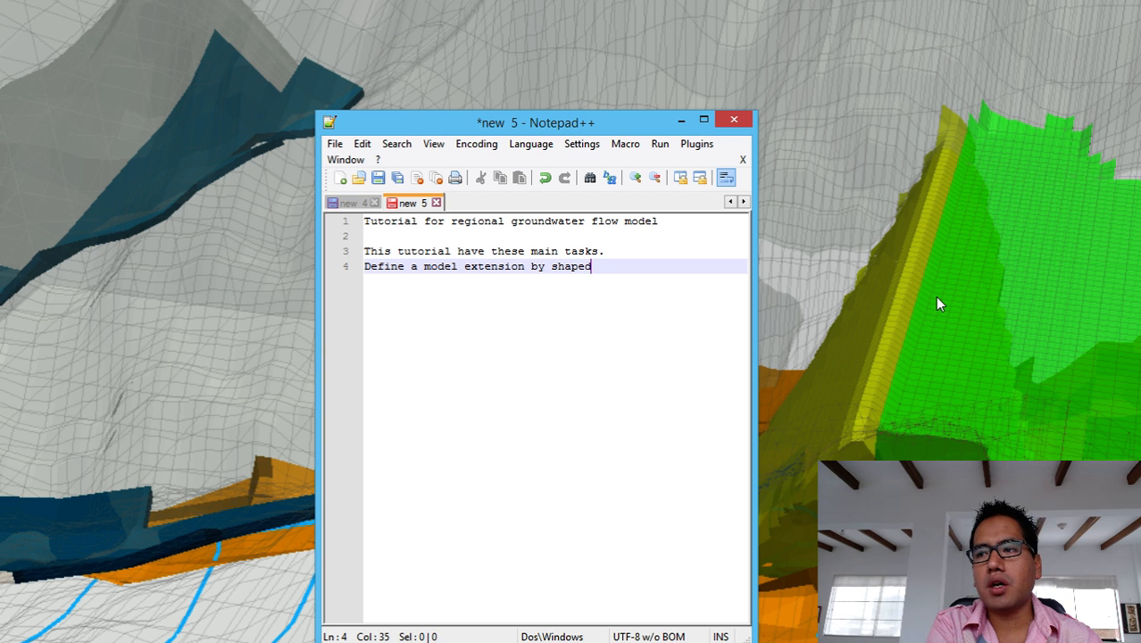
key(BackSpace)
text(file)
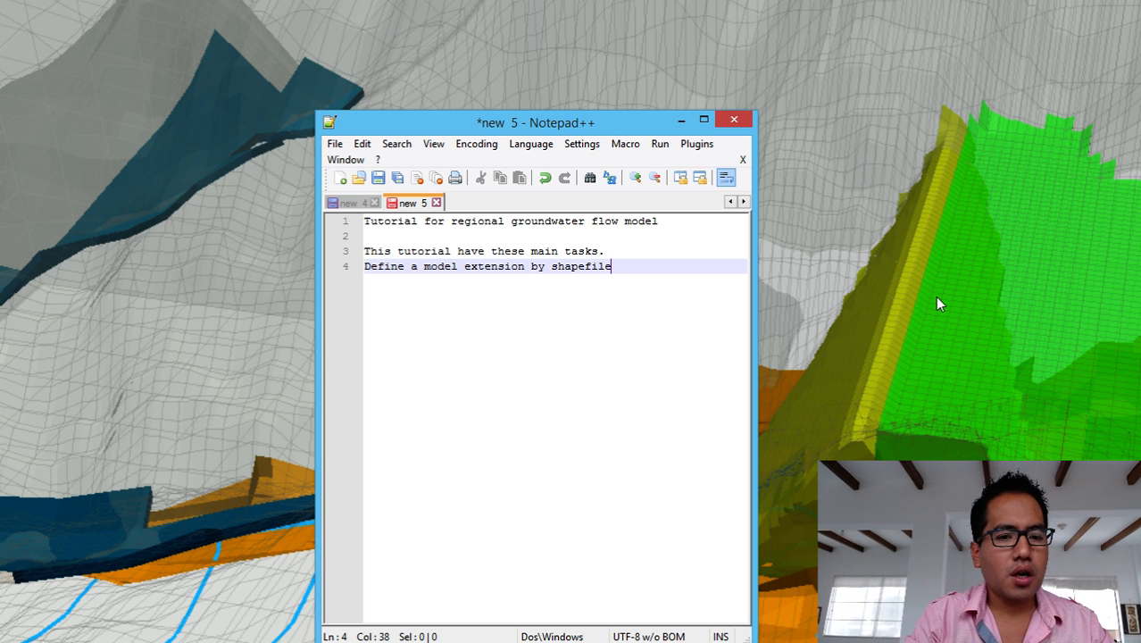
key(Return)
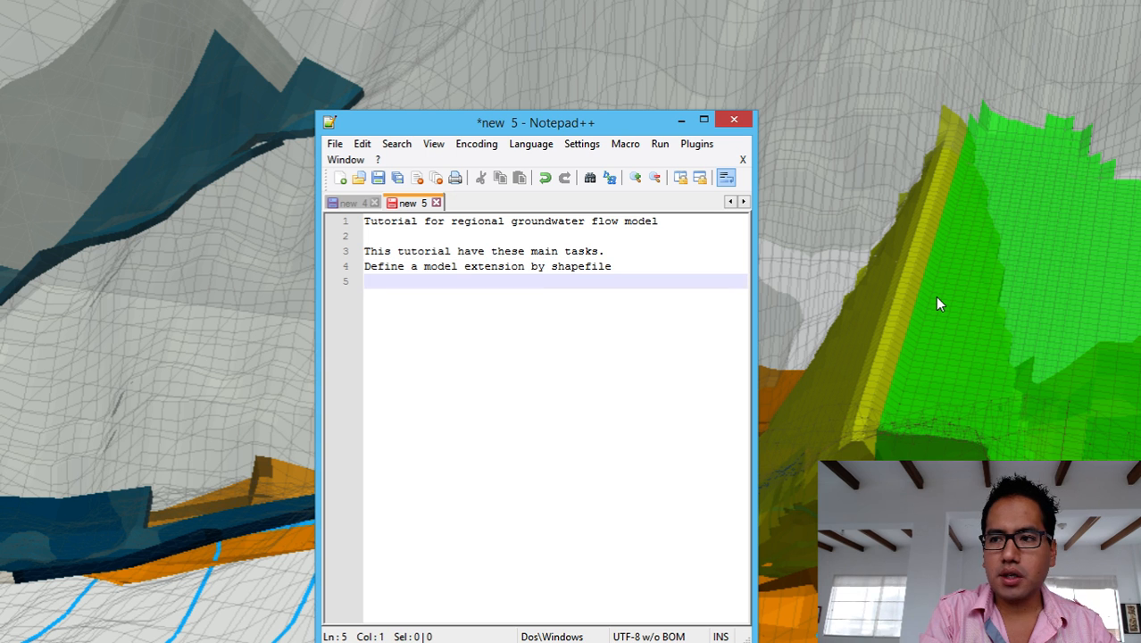
text(Import)
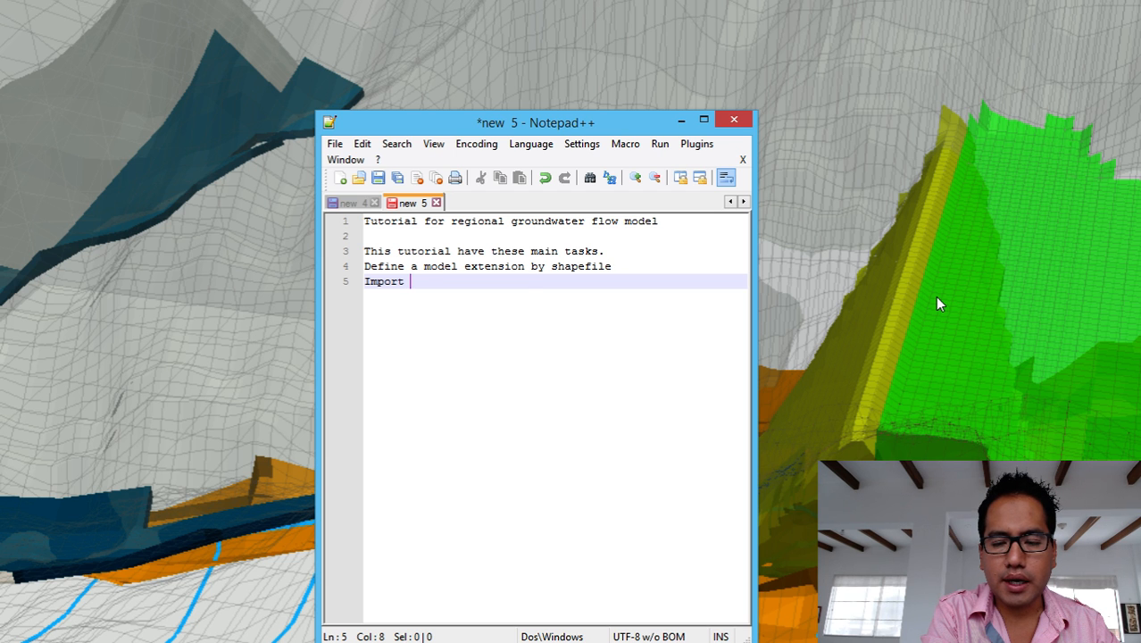
Complete line 5 as 'Import a DEM (raster)' and start a new line.
text(a t)
key(BackSpace)
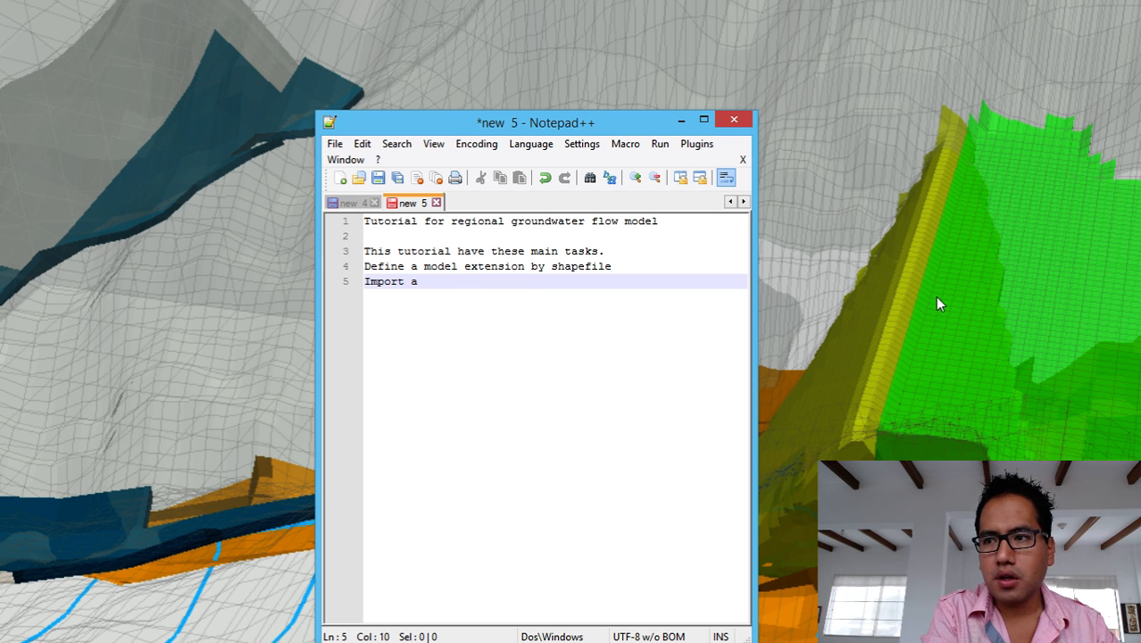
text(d)
key(BackSpace)
text(DEM)
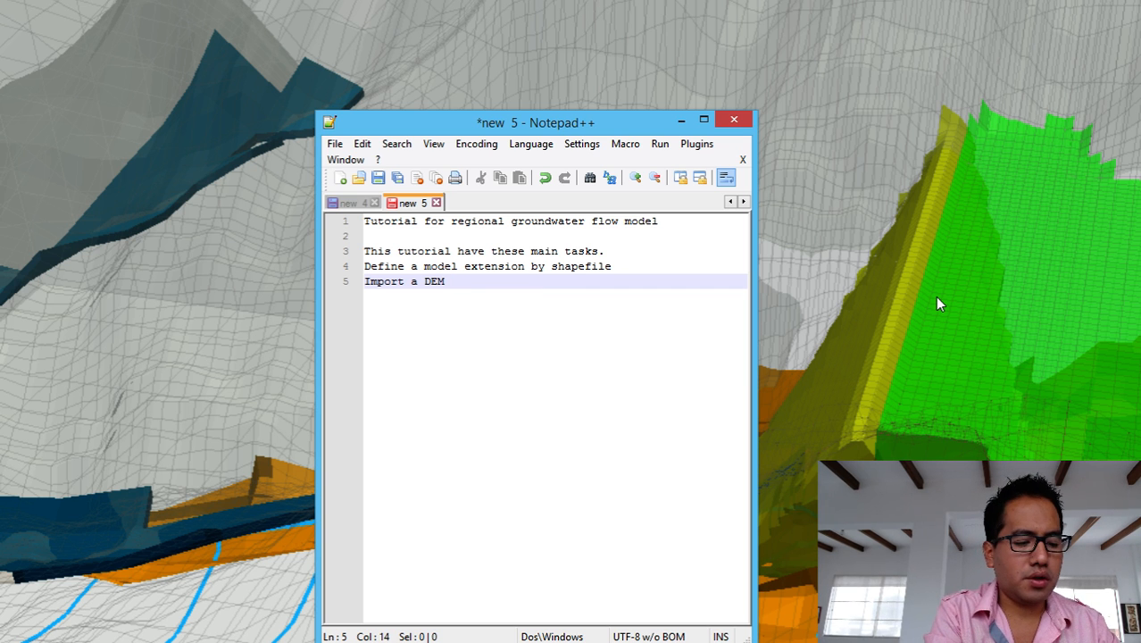
text( (raster)
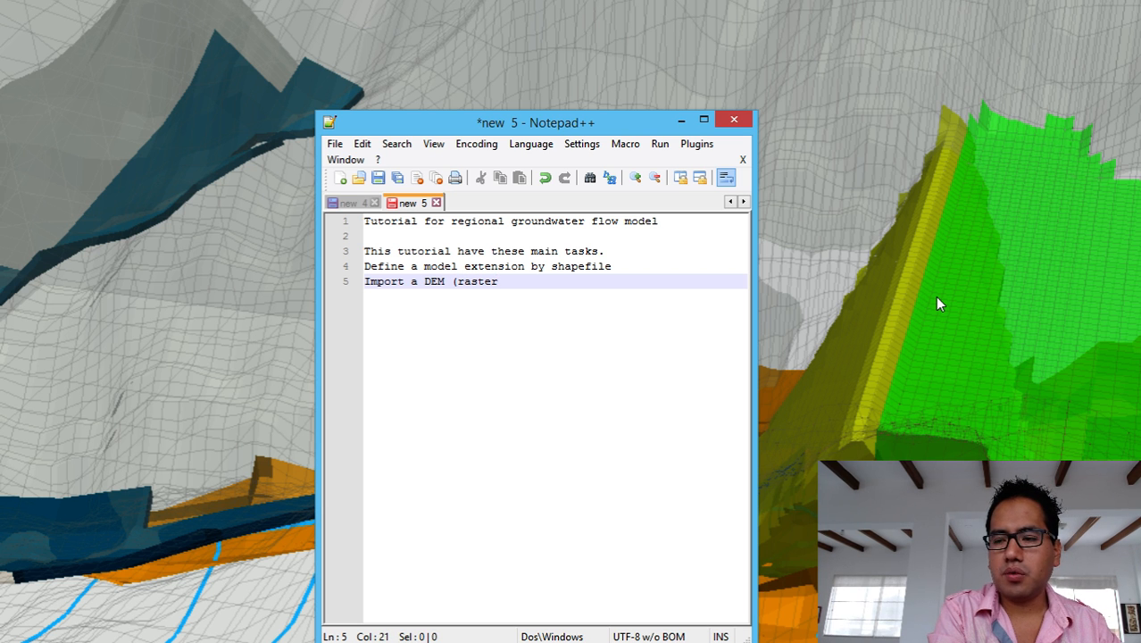
text())
key(Return)
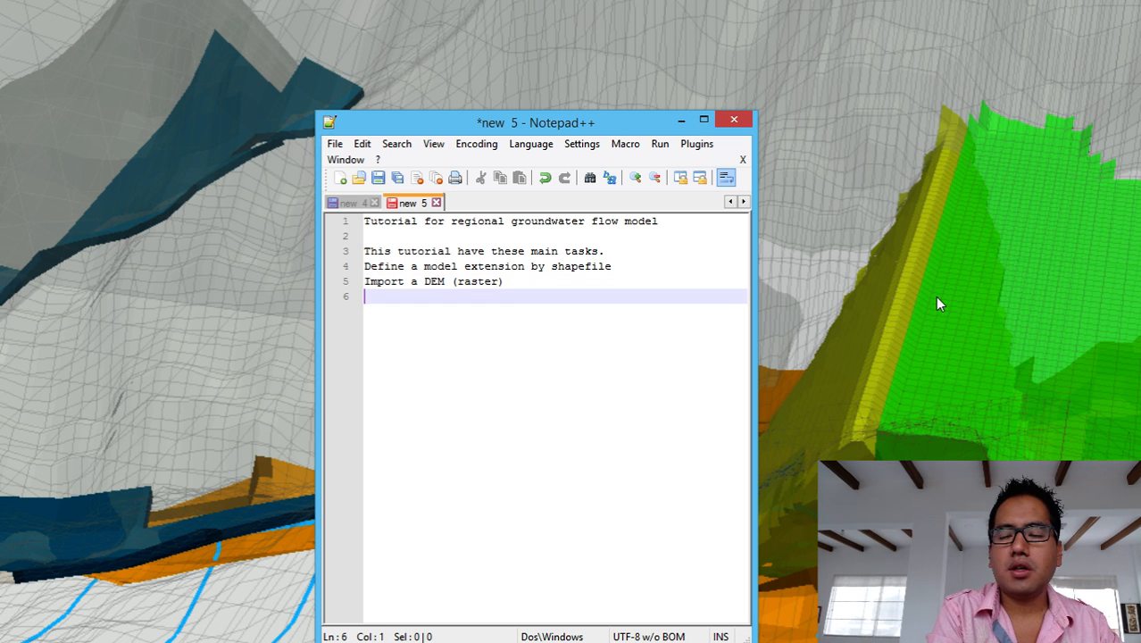
Write 'Assign 4 layers: 1 aluvial + 3 Fractured rock' on line 6, then begin line 7.
text(Asi)
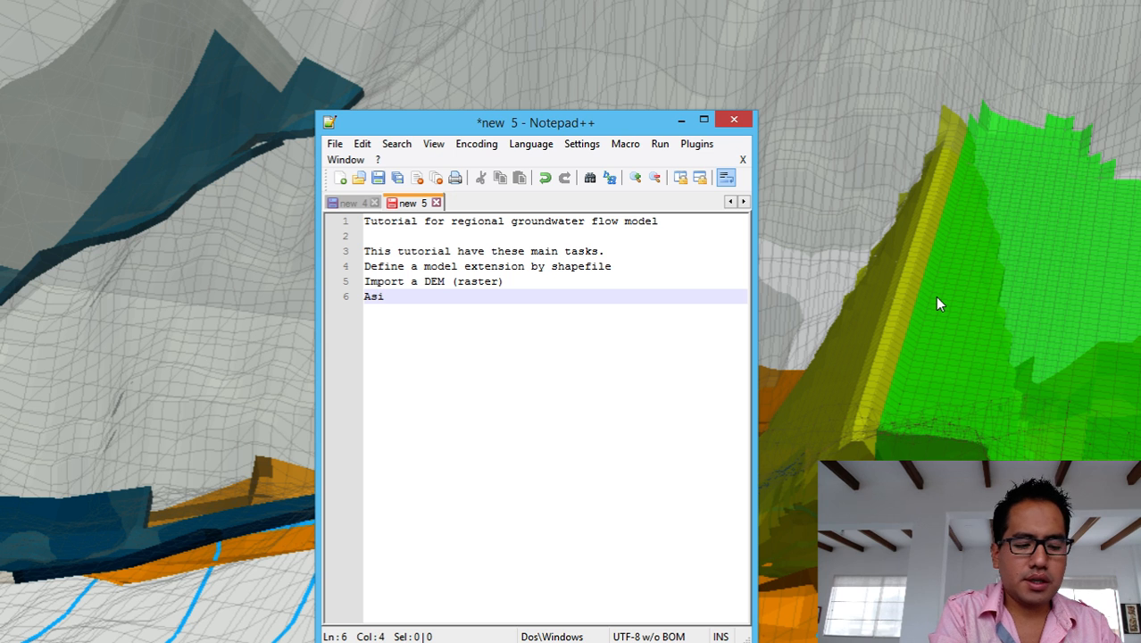
key(BackSpace)
key(BackSpace)
key(BackSpace)
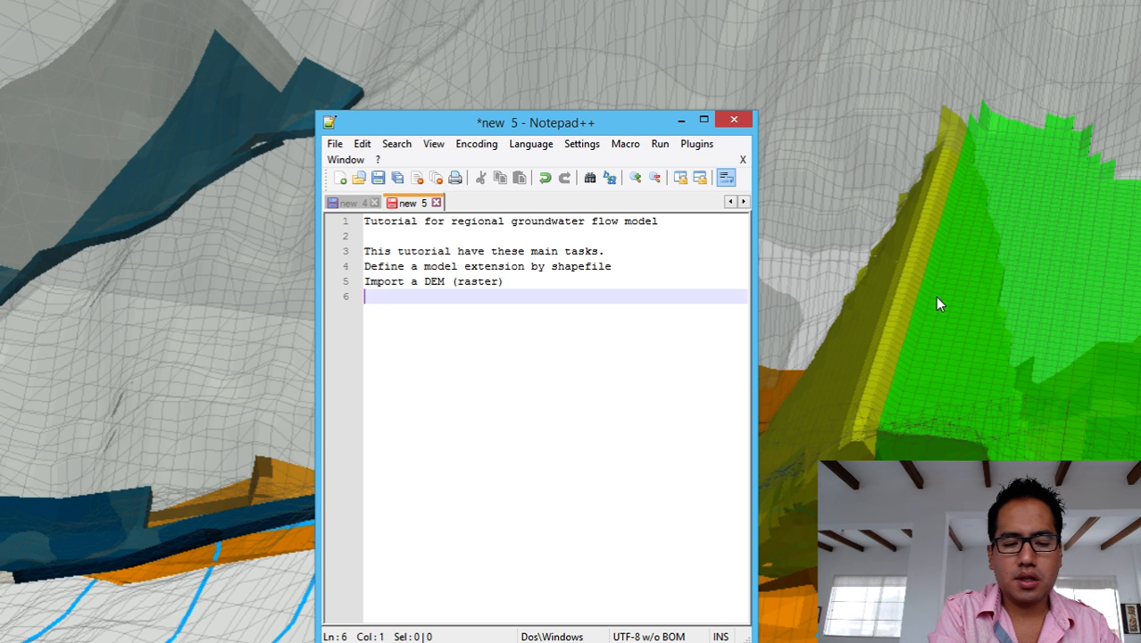
text(Assig)
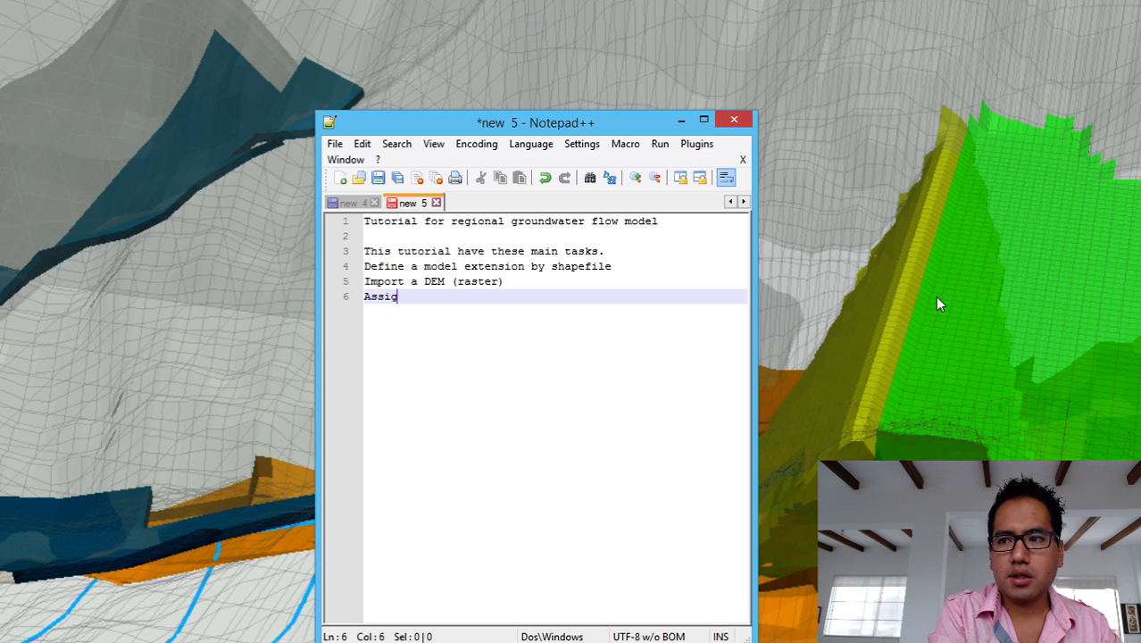
text(n 4)
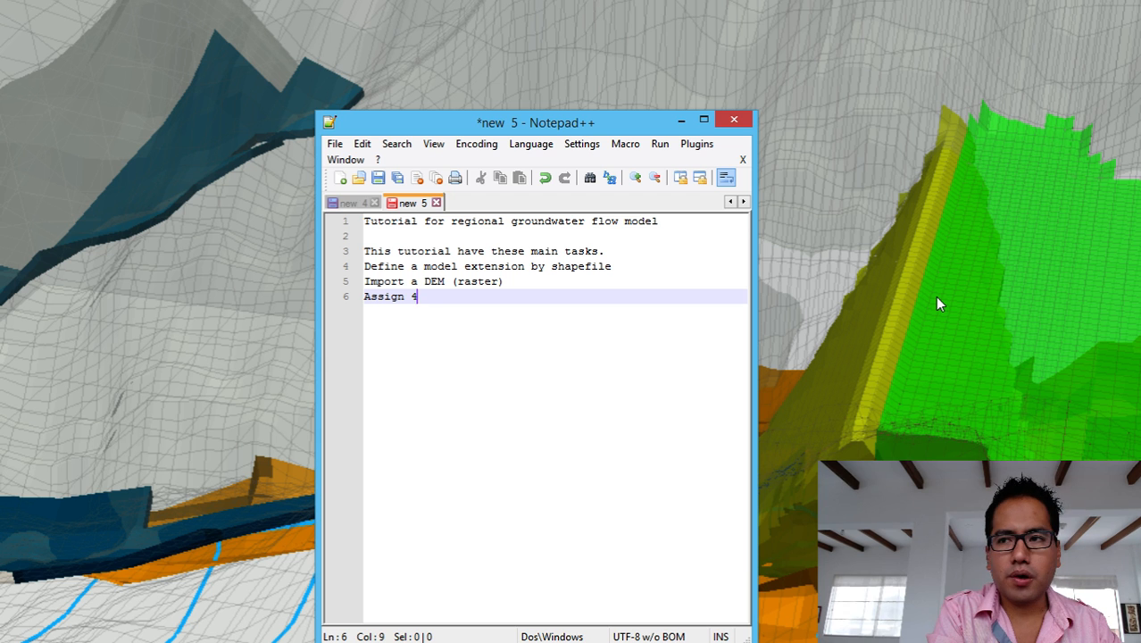
text( la)
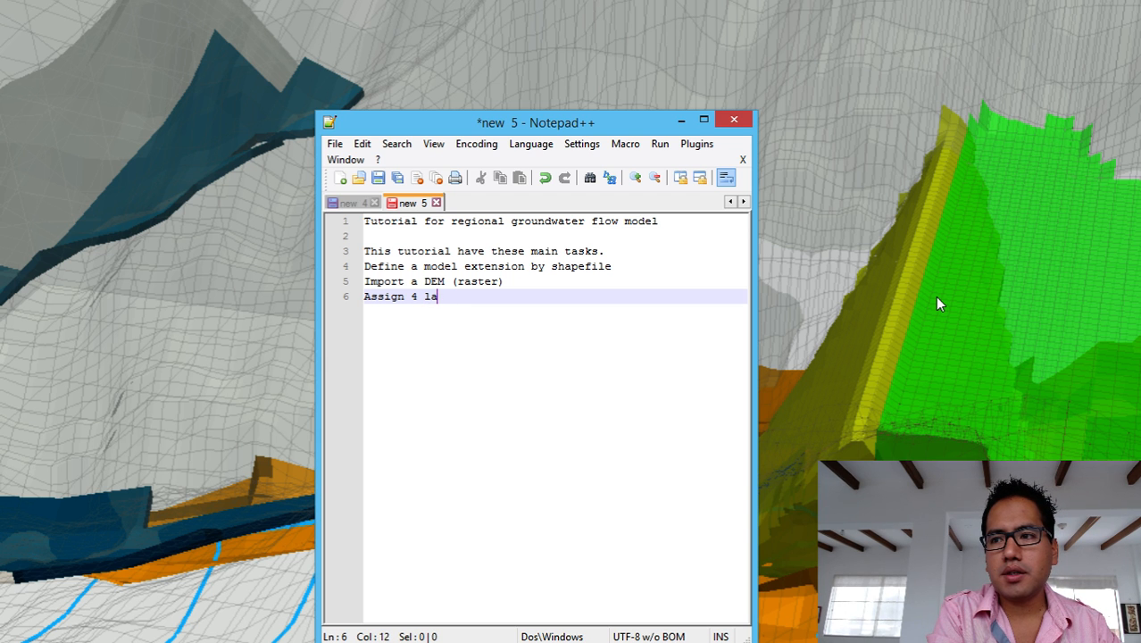
text(yer)
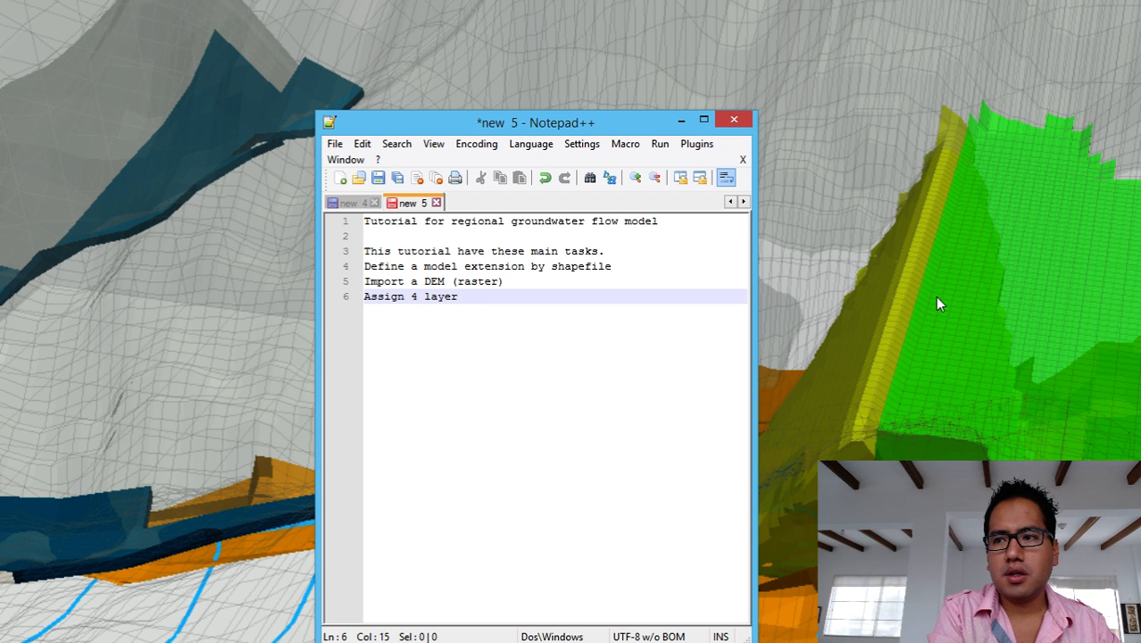
text(s)
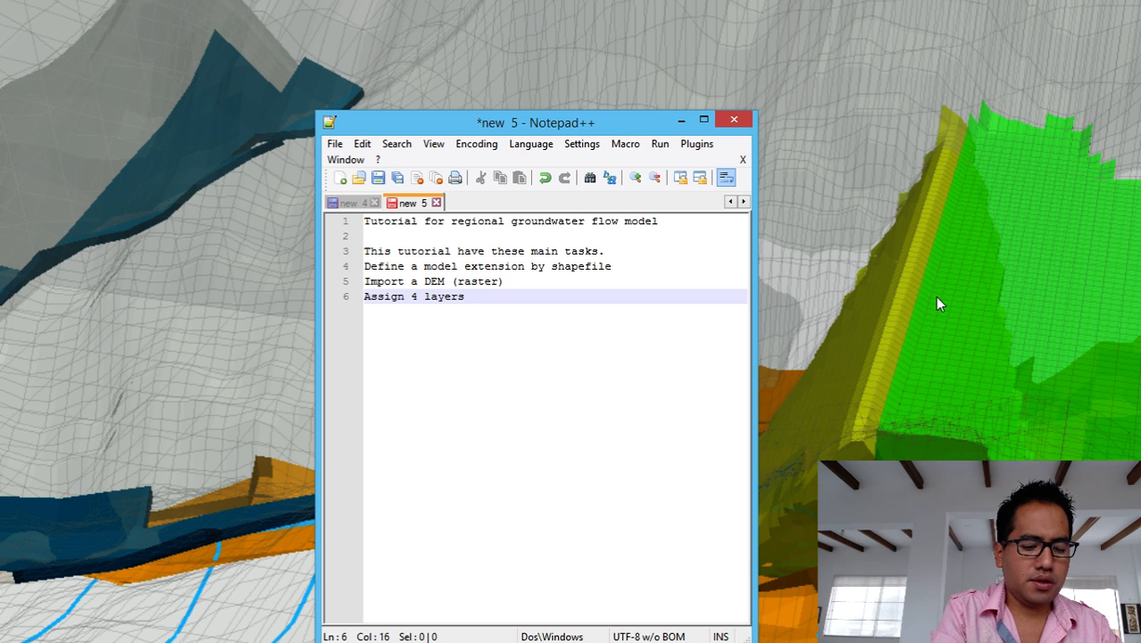
text(Ñ)
key(BackSpace)
key(BackSpace)
text(: 1)
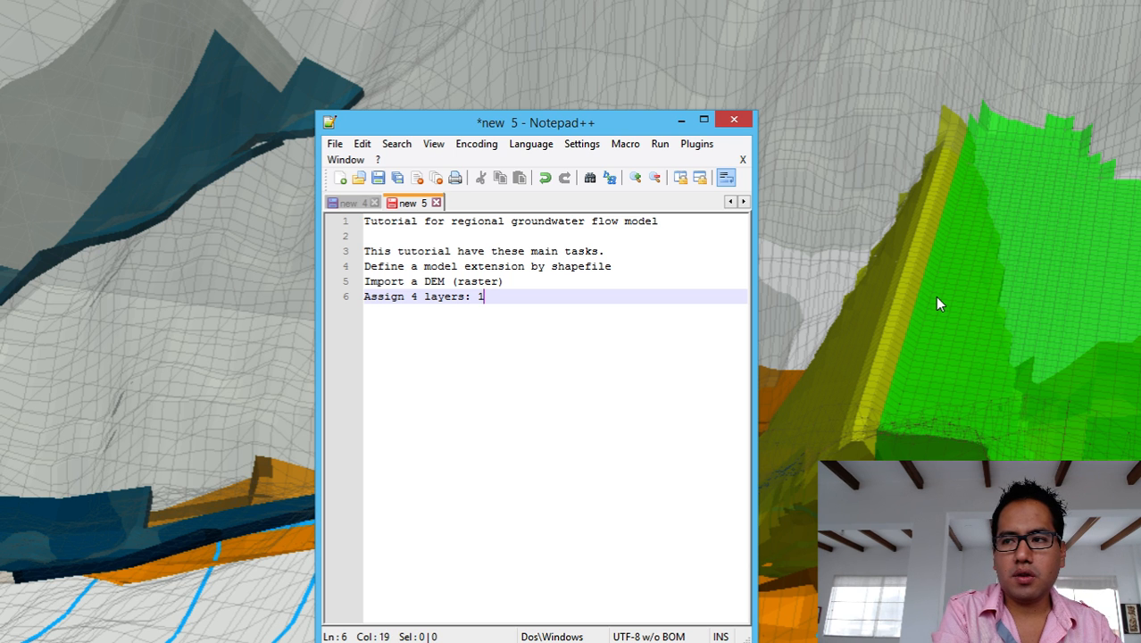
key(BackSpace)
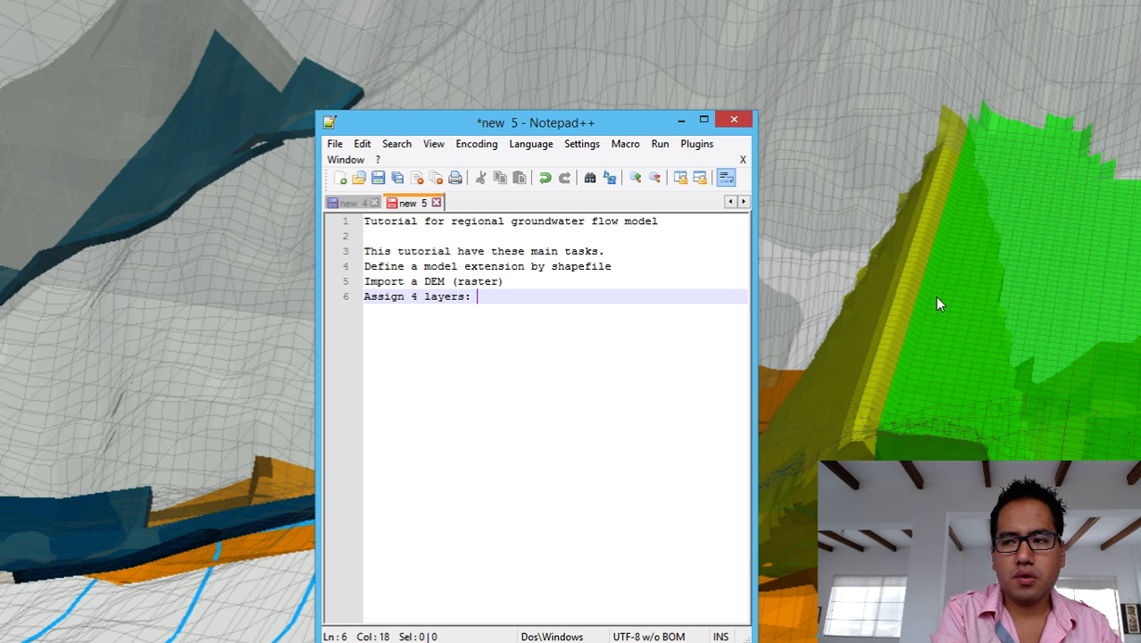
text(1 aluviall)
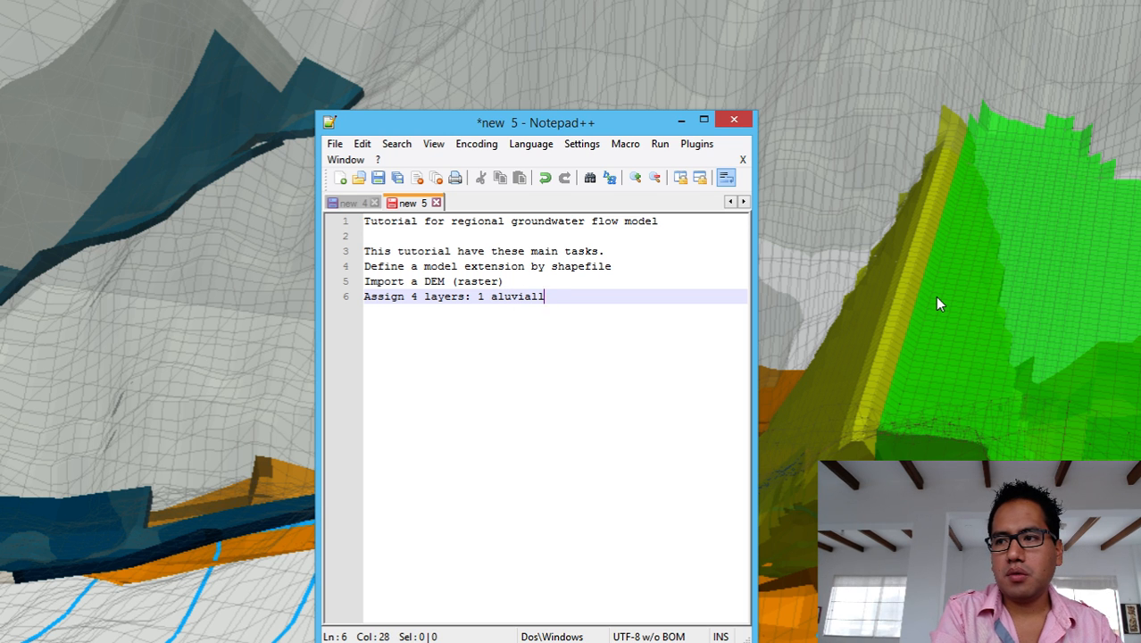
key(BackSpace)
text(+ 3)
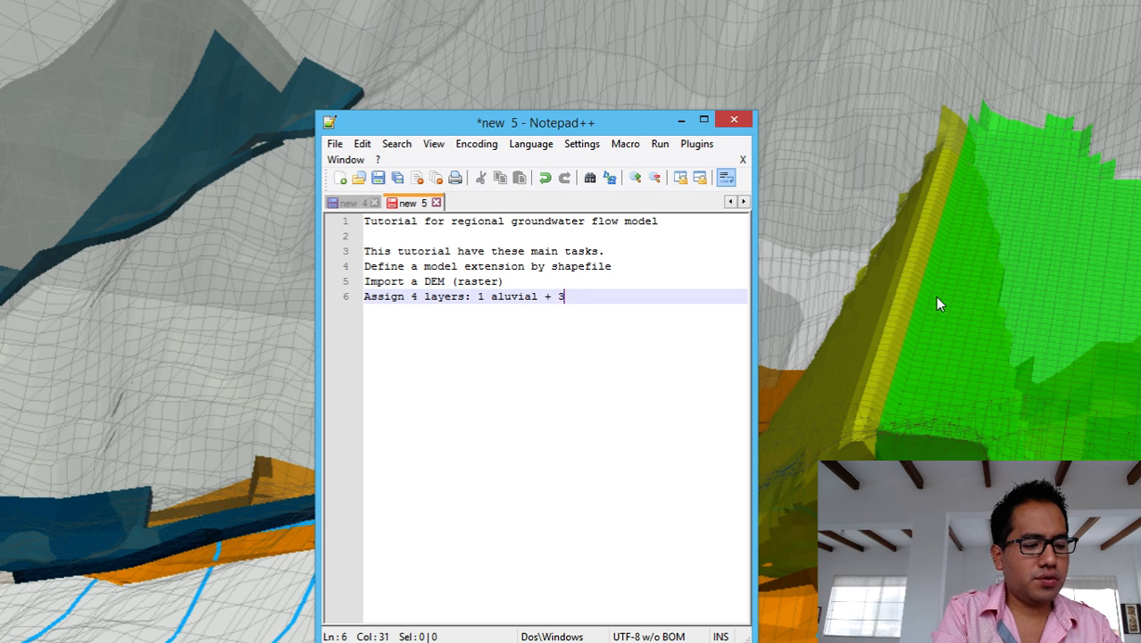
text( Franct)
key(BackSpace)
key(BackSpace)
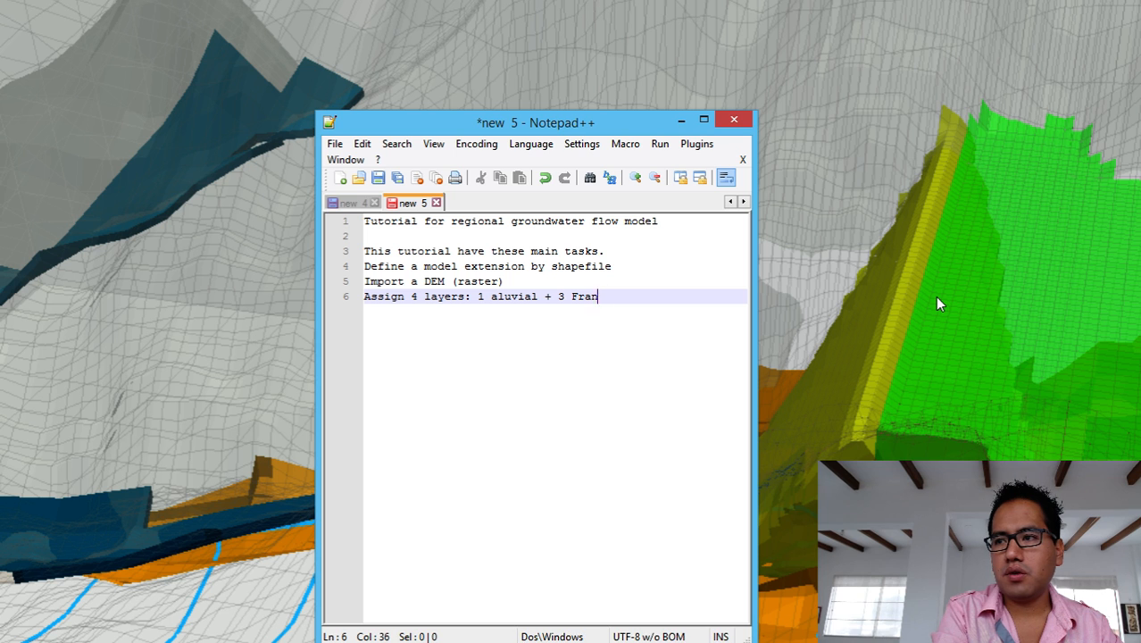
key(BackSpace)
text(ctured )
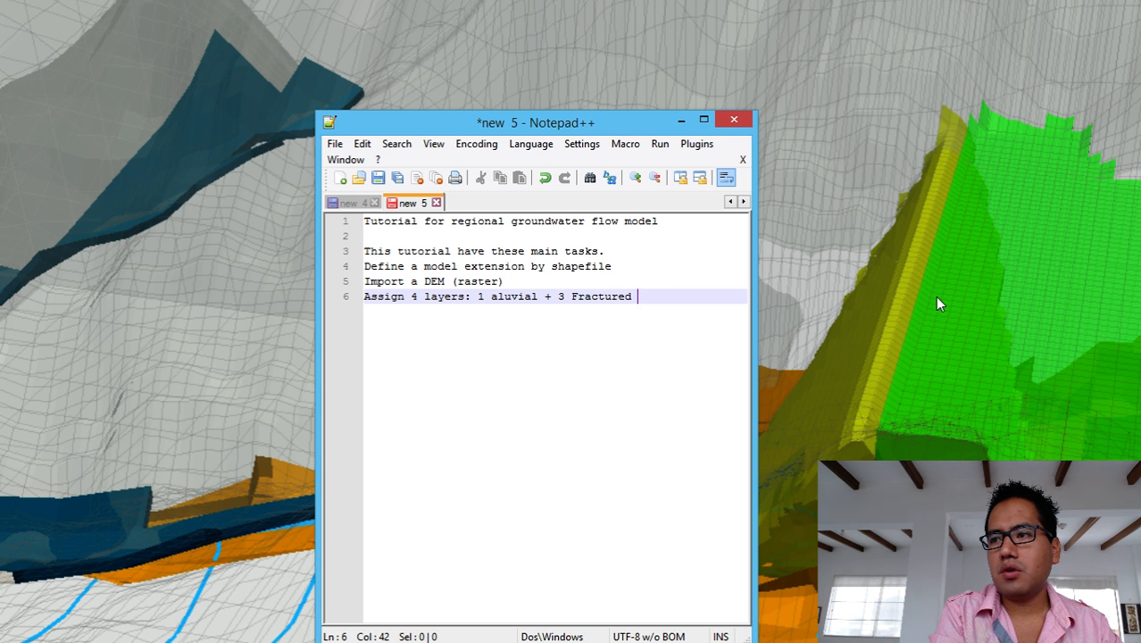
text(roc)
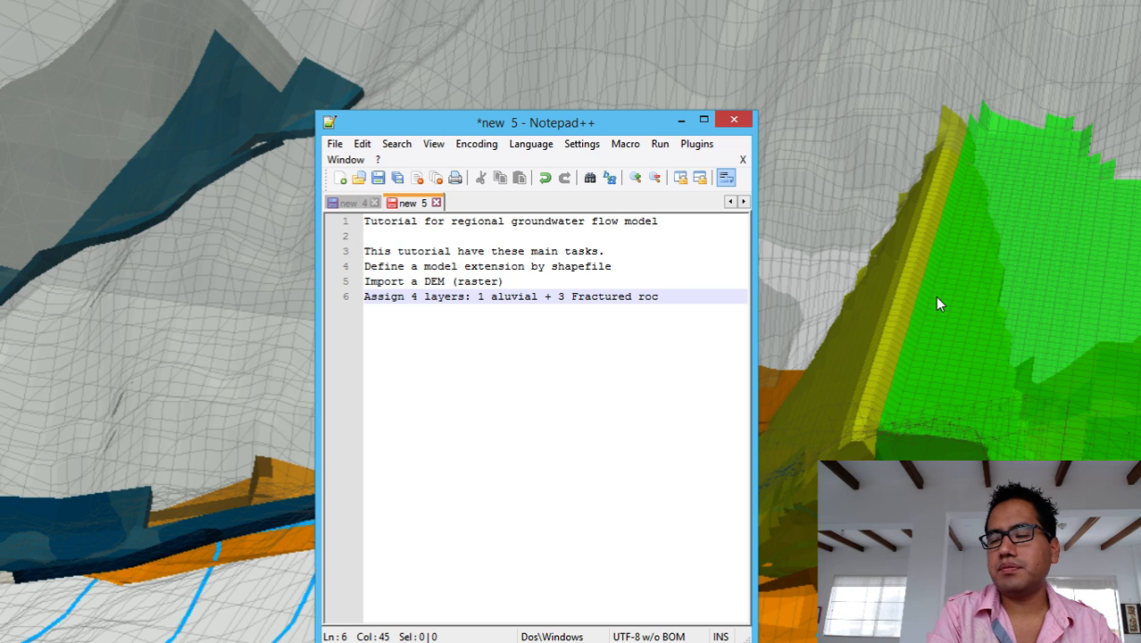
text(k)
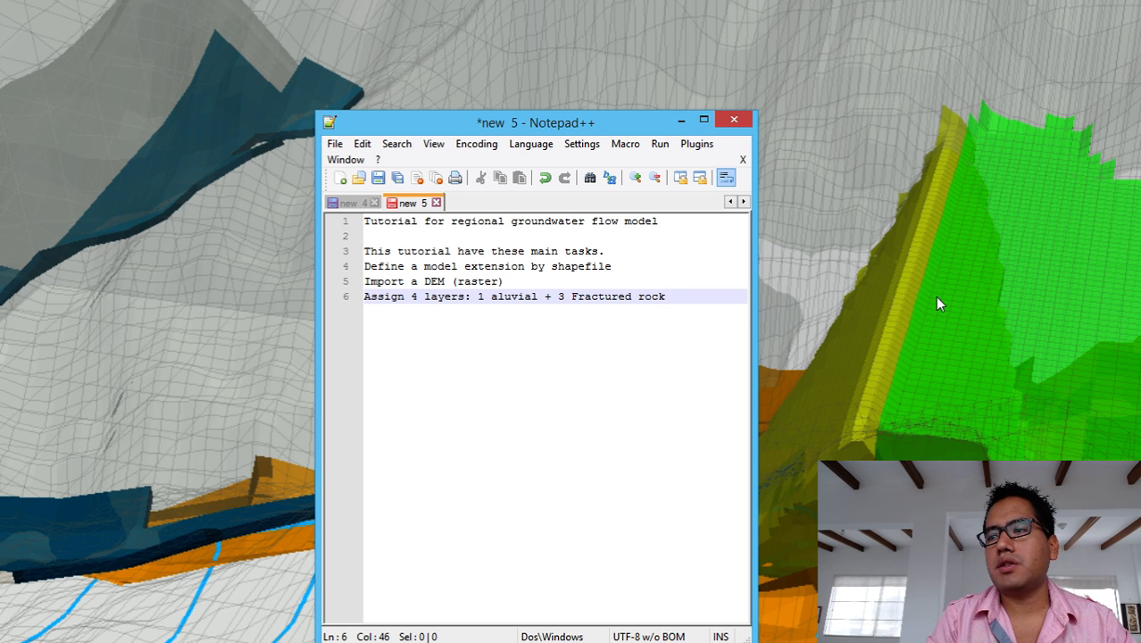
key(Return)
Add 'Define the acuifer type and vertical discretization' as line 7 and open an empty line 8.
text(Defi)
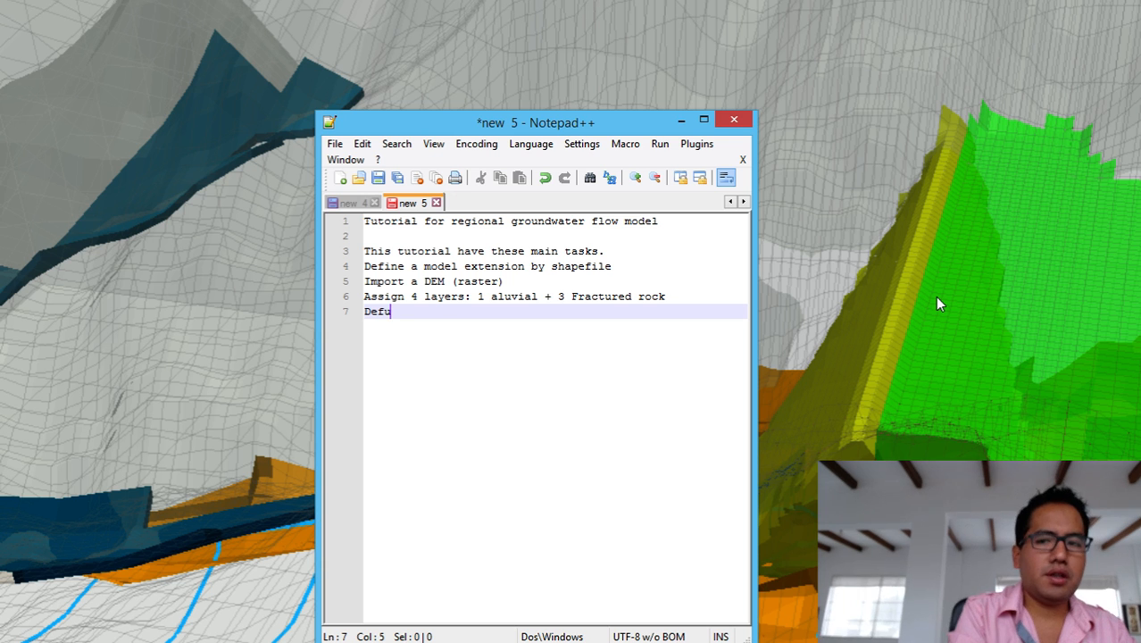
text(ne )
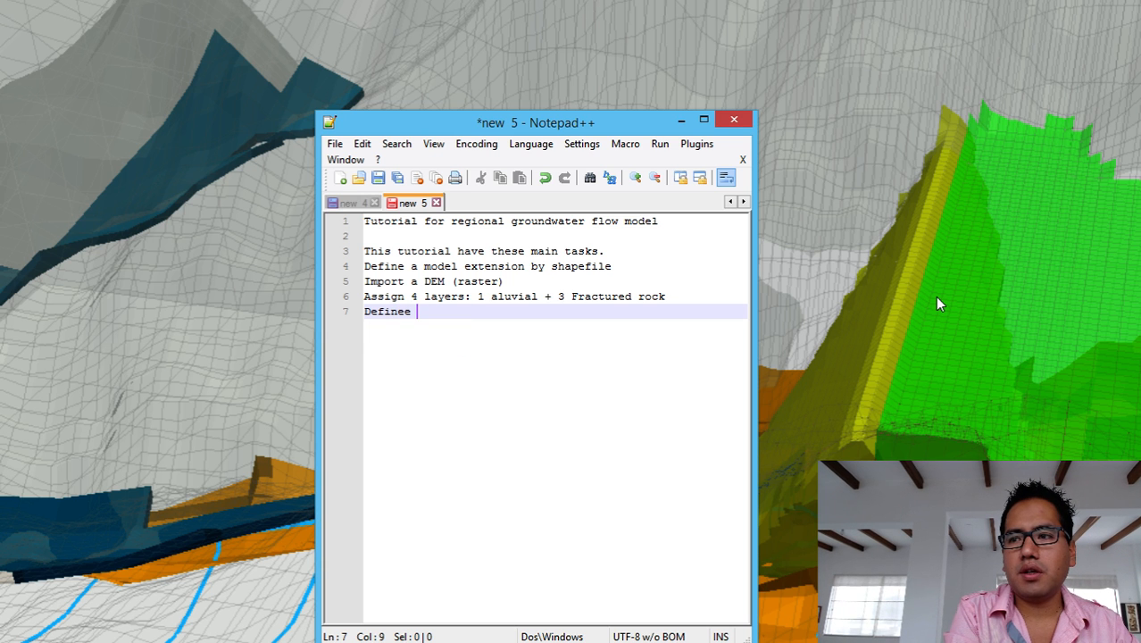
text(the)
key(BackSpace)
key(BackSpace)
key(BackSpace)
key(BackSpace)
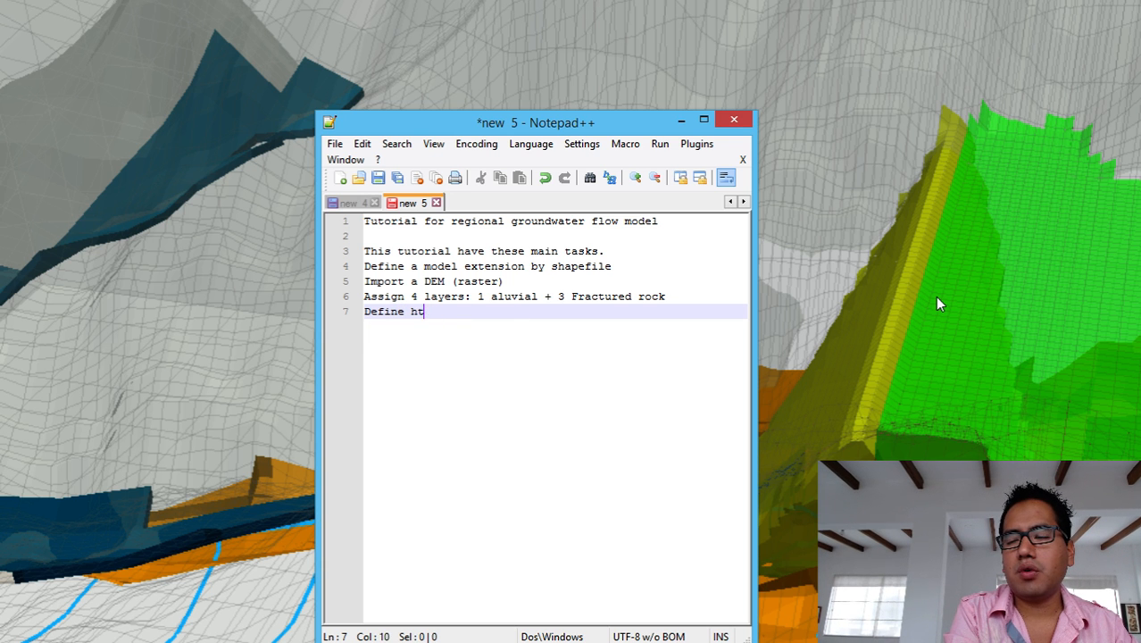
text(the a)
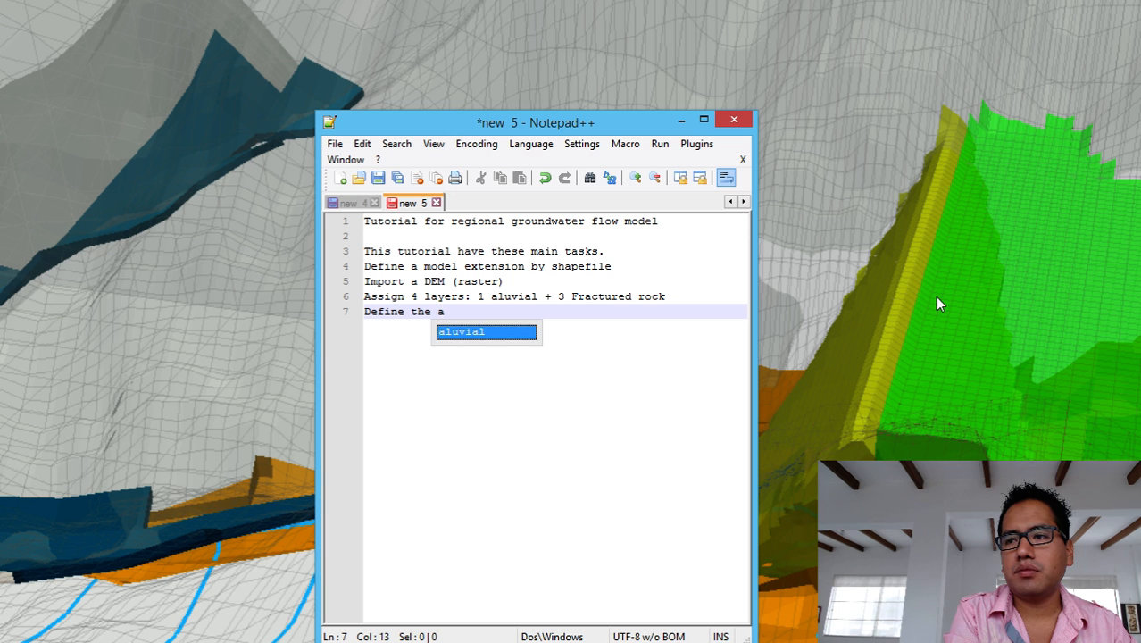
text(cuif)
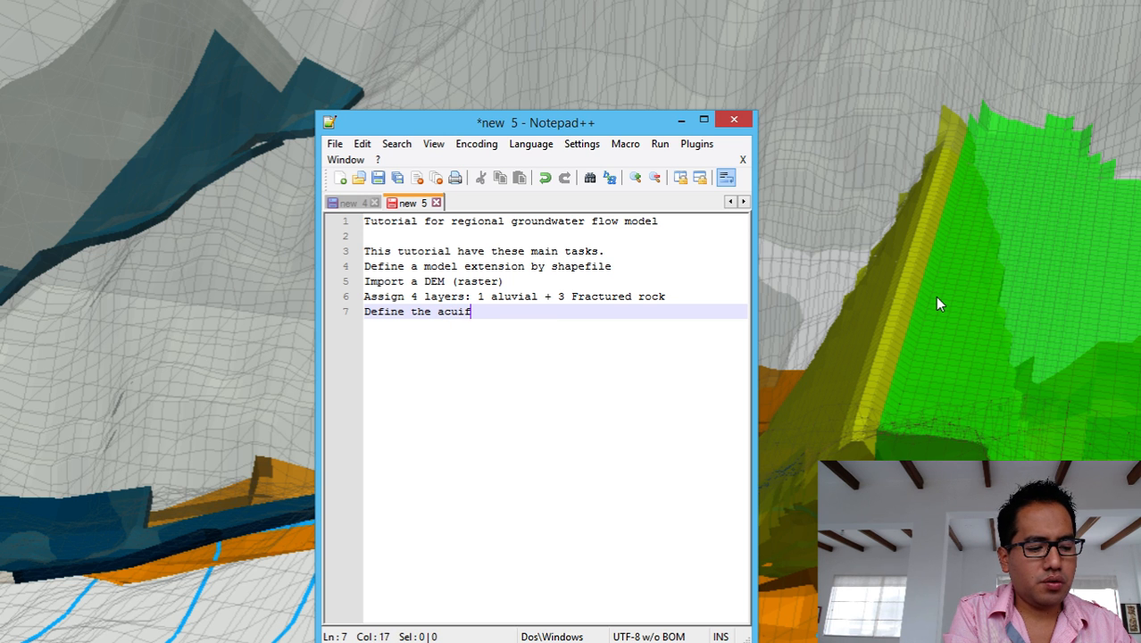
text(er type a)
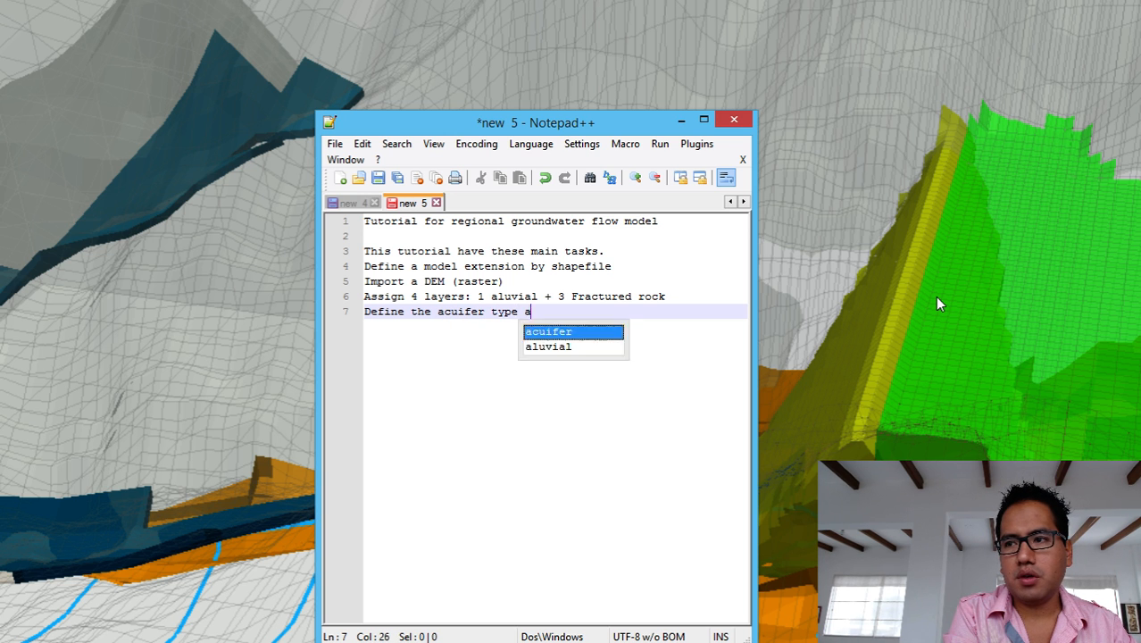
text(nd ver)
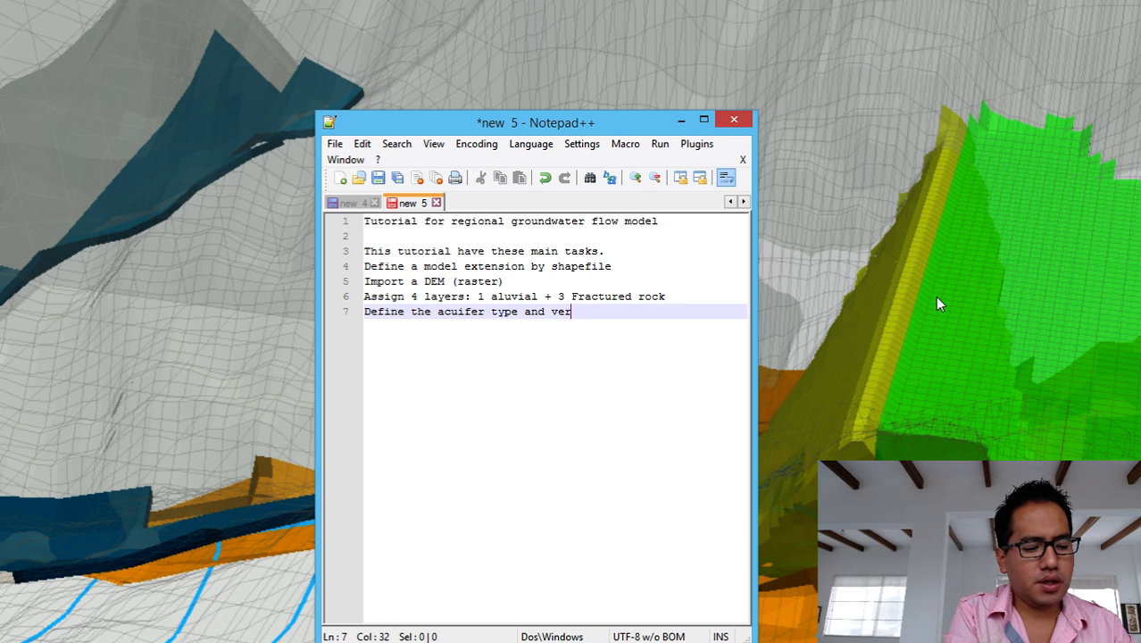
text(tical d)
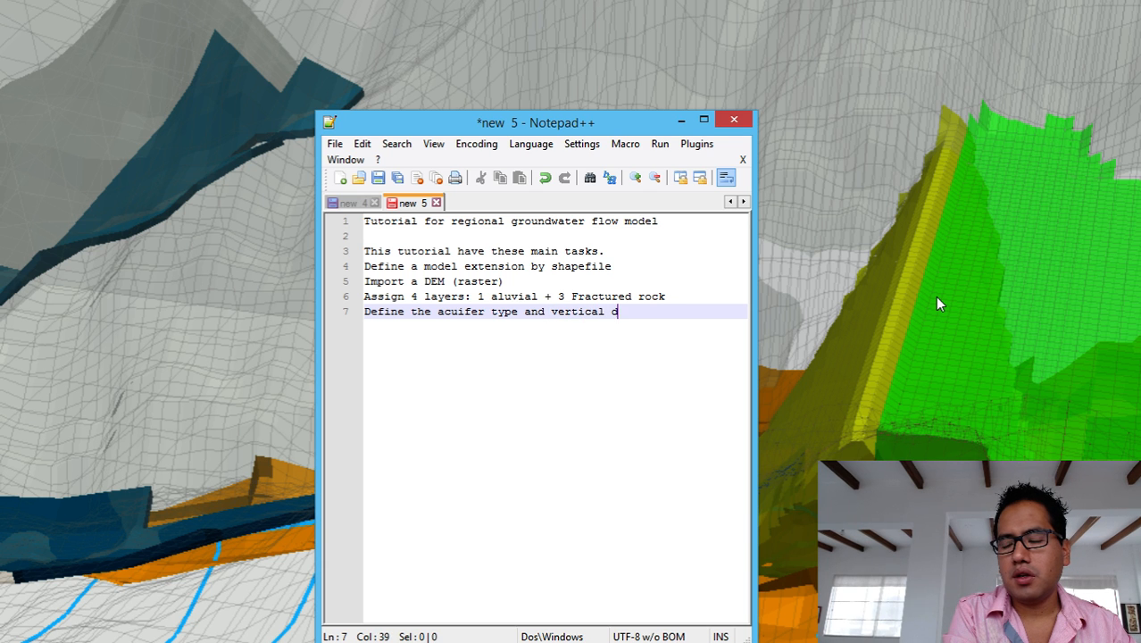
text(iscretization)
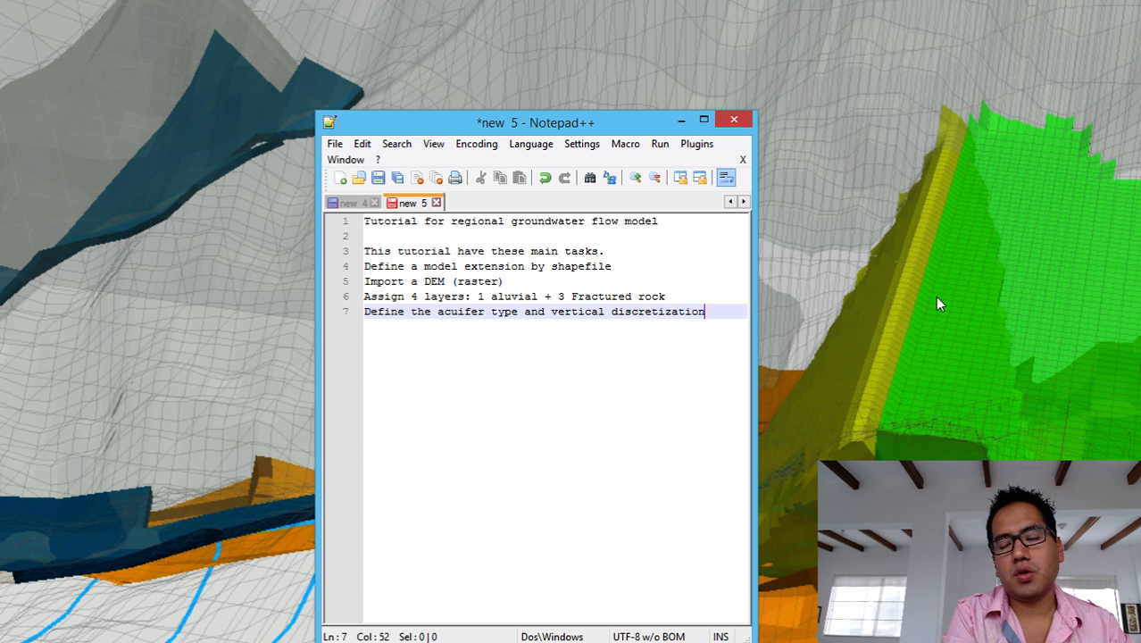
key(Return)
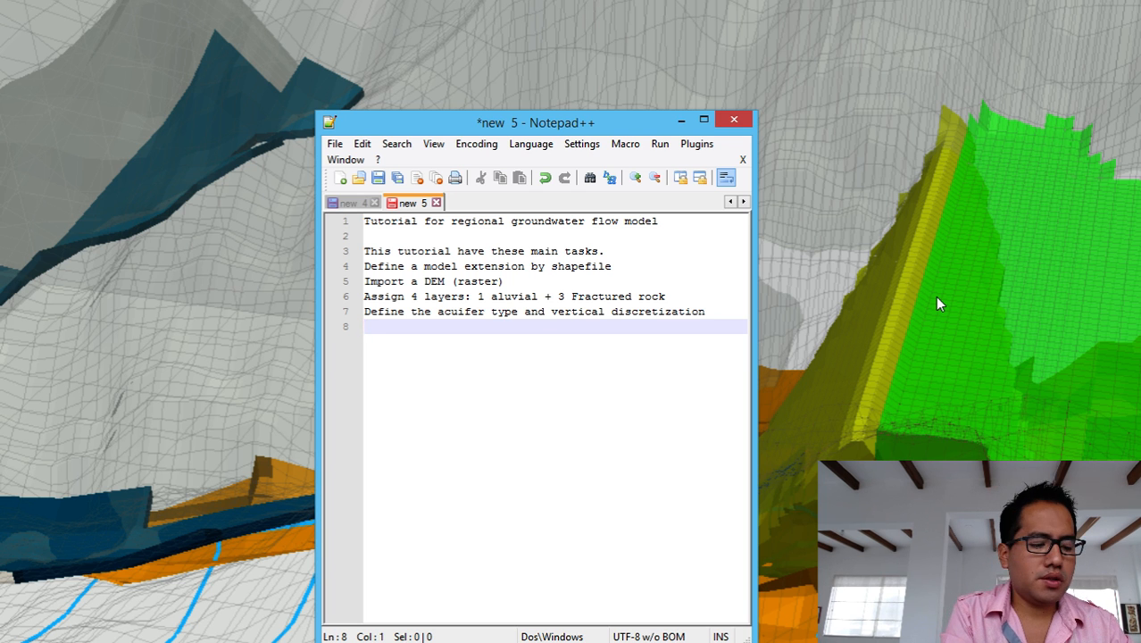
Add 'Set the hydraulic parameters' as line 8, correcting the doubled t in 'the'.
text(Set tthe hydraul)
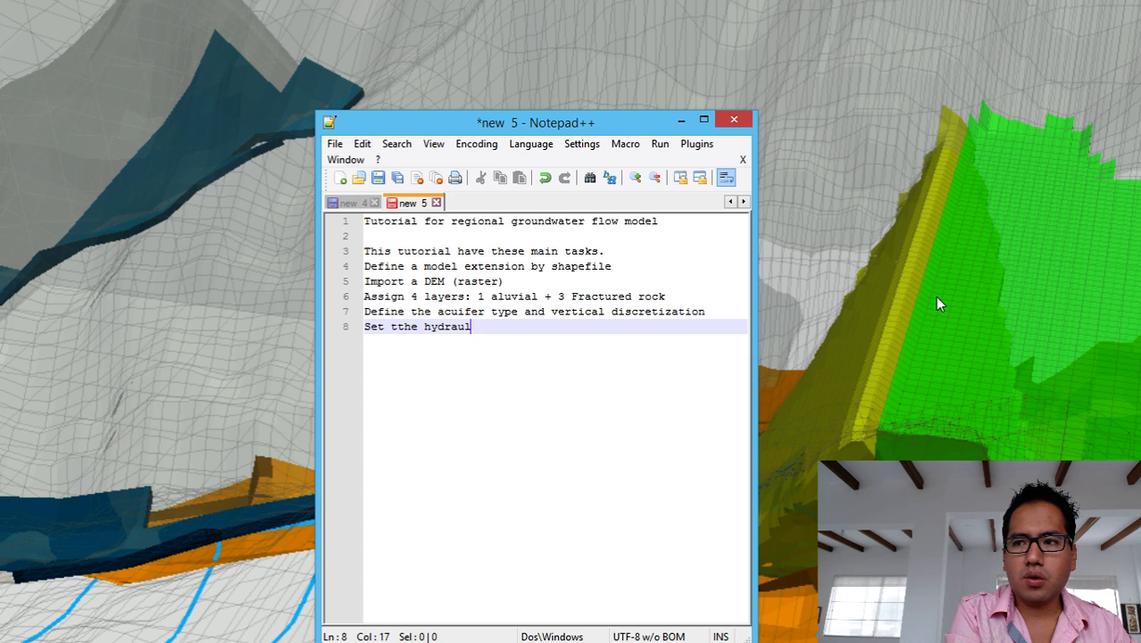
key(BackSpace)
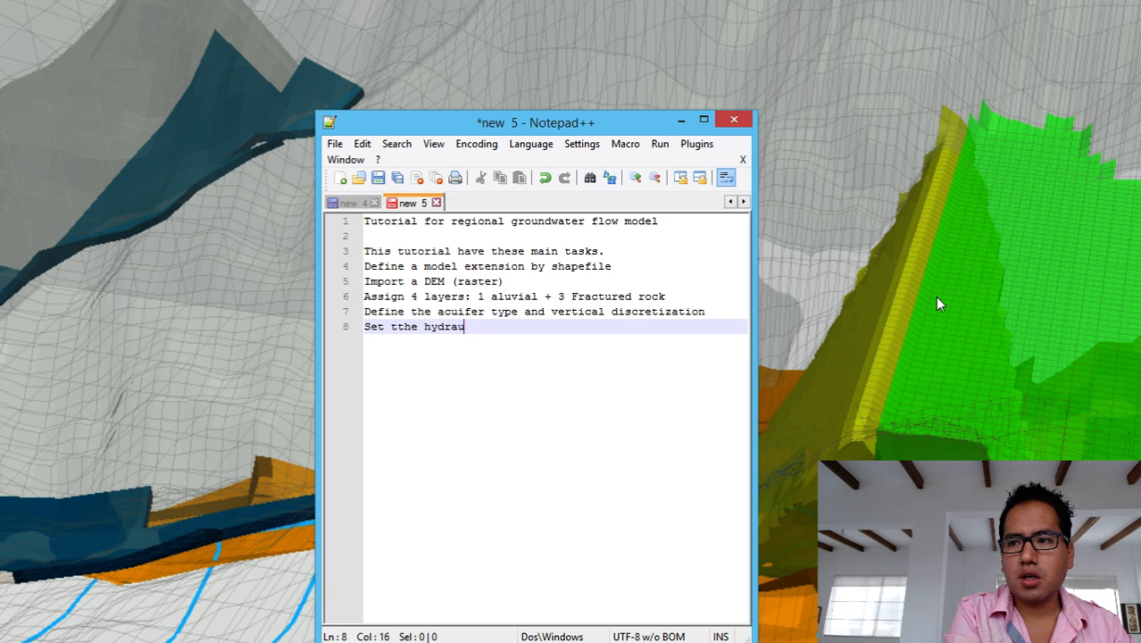
text(lic pa)
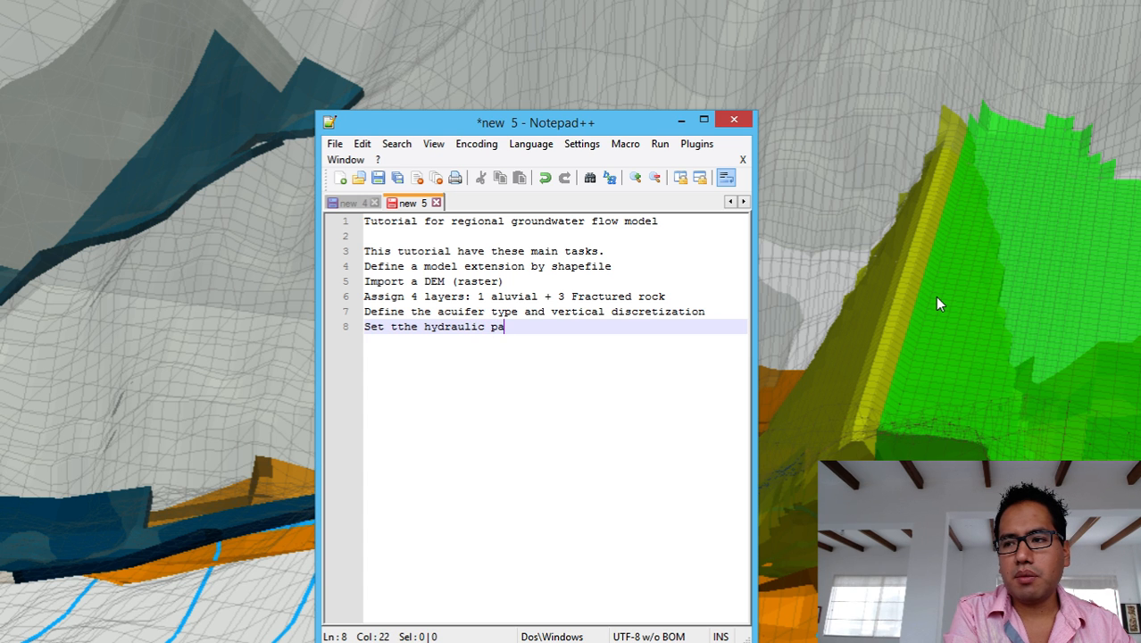
text(rameters)
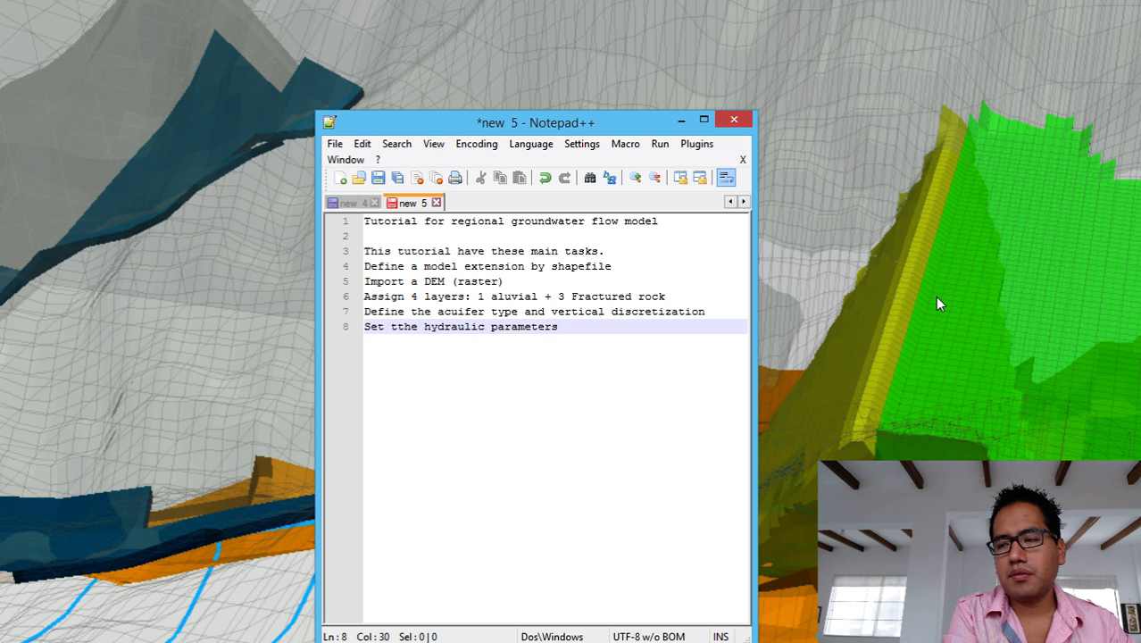
key(Return)
key(Up)
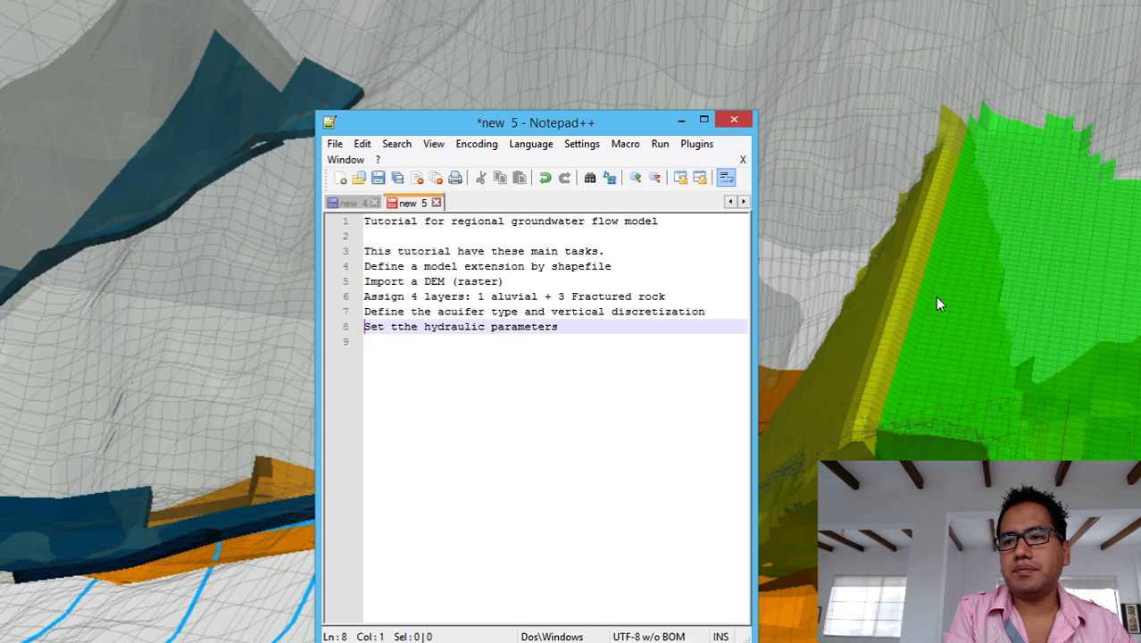
key(Right)
key(BackSpace)
key(BackSpace)
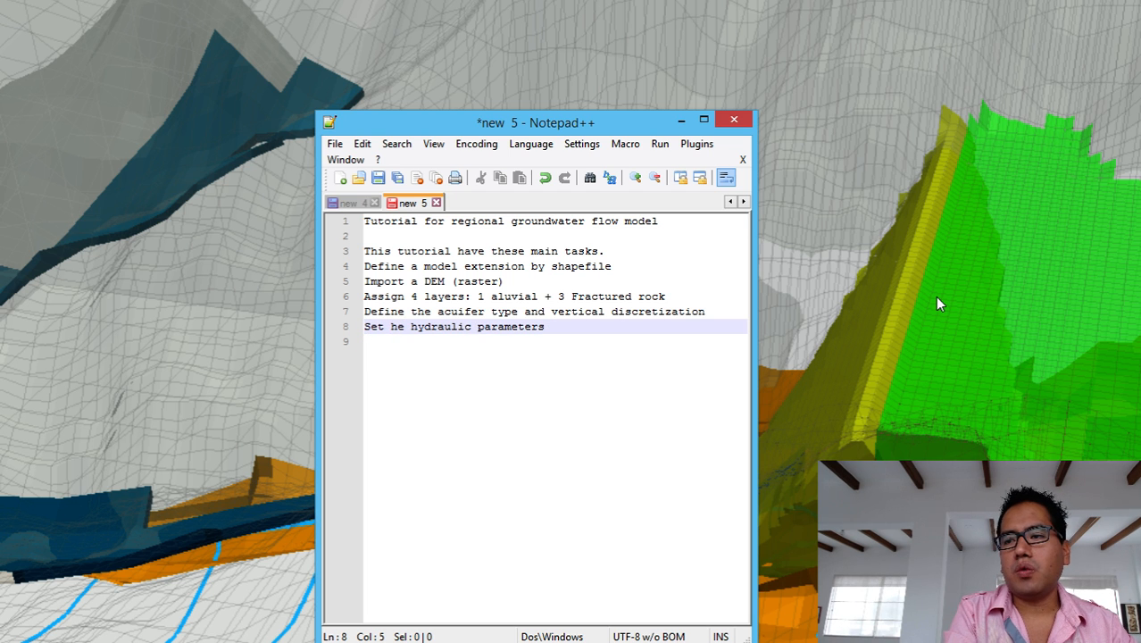
text(t)
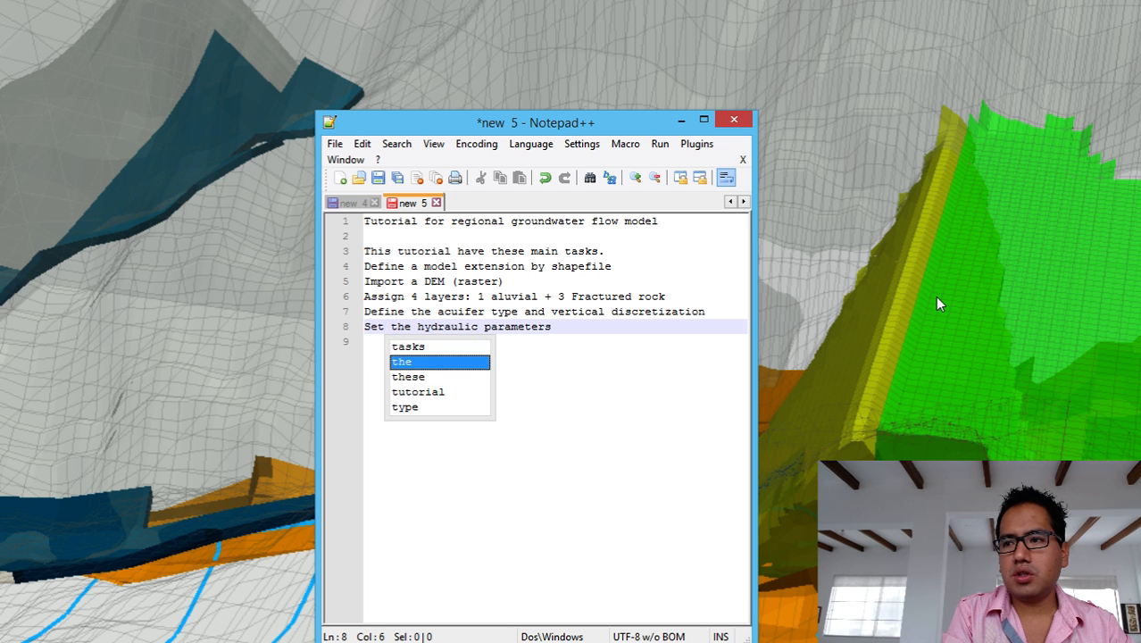
Write 'Check the Modflow Time, check Steady/Transient' on line 9.
key(Escape)
key(Down)
text(C)
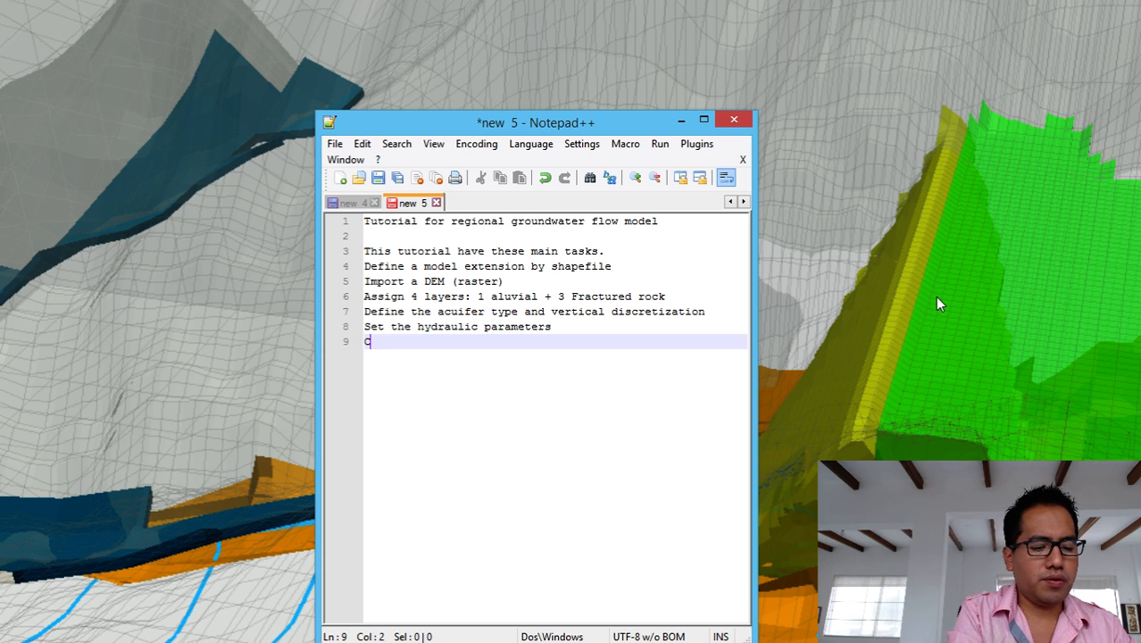
text(heck the mod)
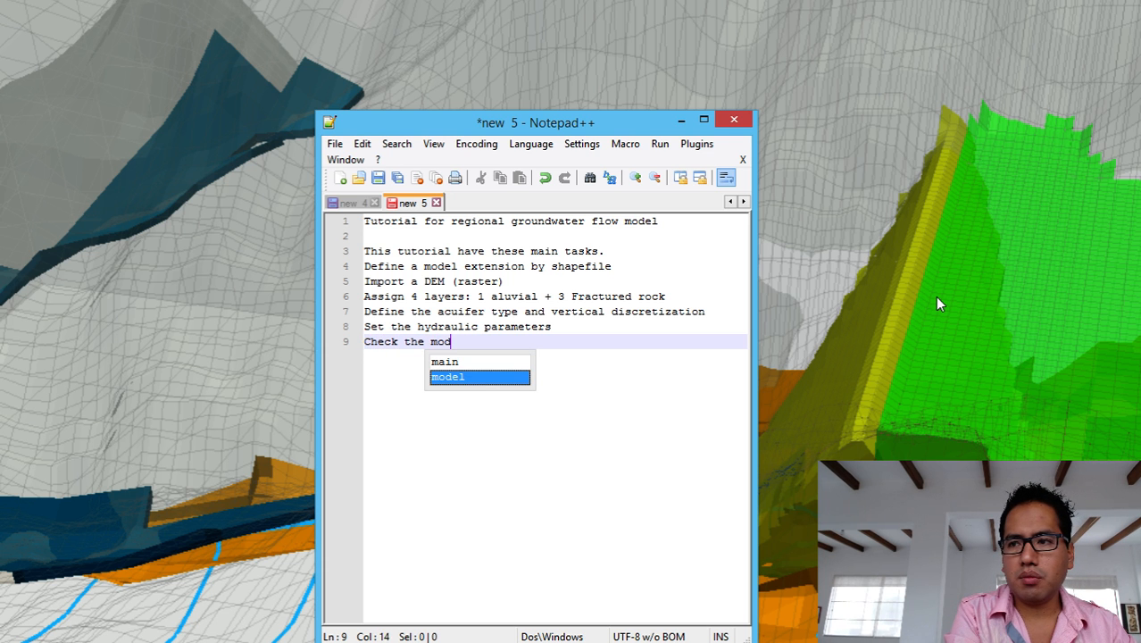
text(eel)
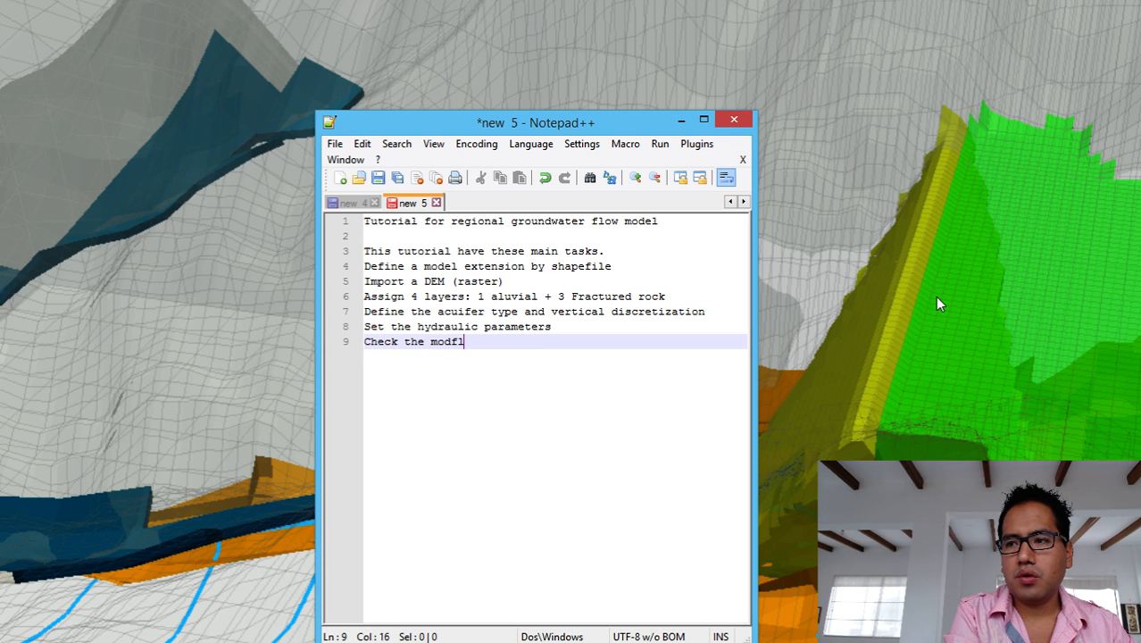
text(o)
key(BackSpace)
key(BackSpace)
key(BackSpace)
key(BackSpace)
key(BackSpace)
key(BackSpace)
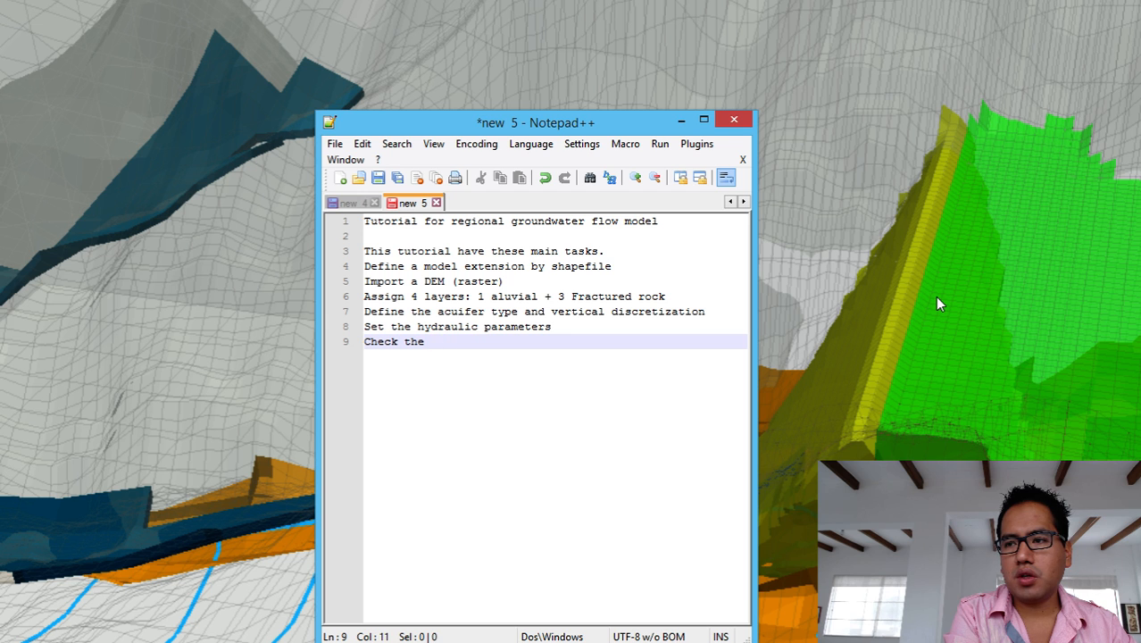
text(Modf)
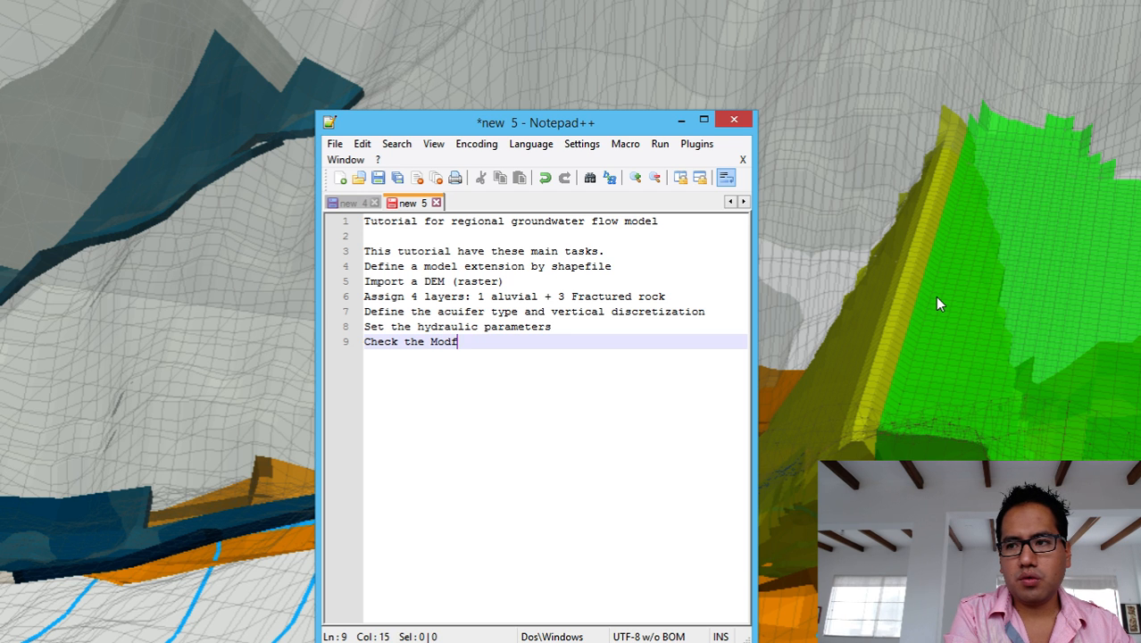
text(low Time)
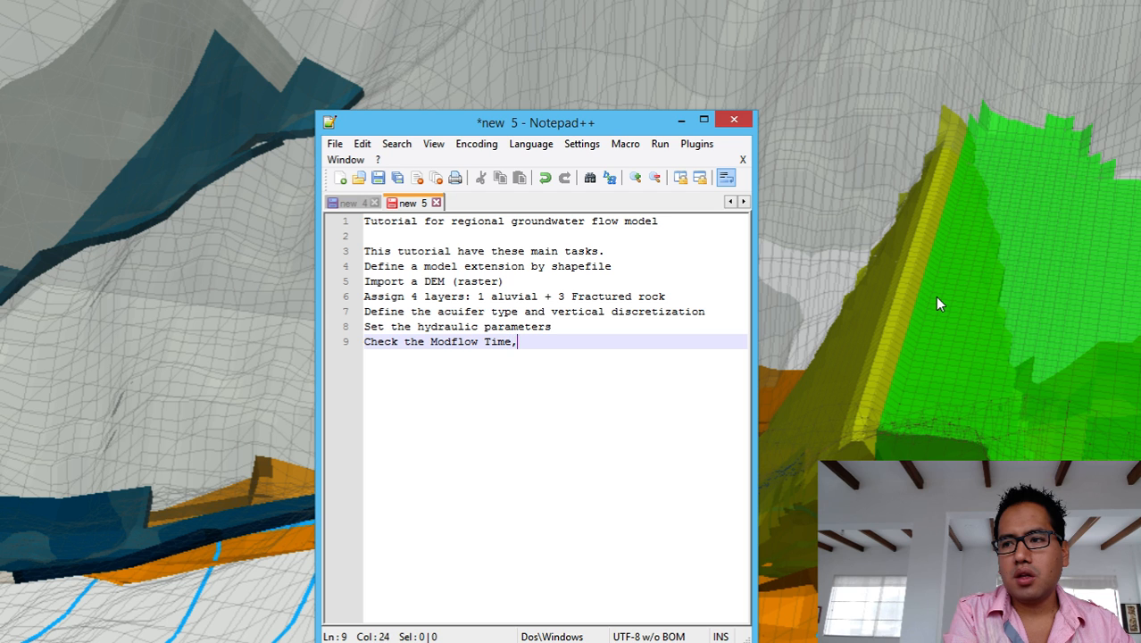
text(, check)
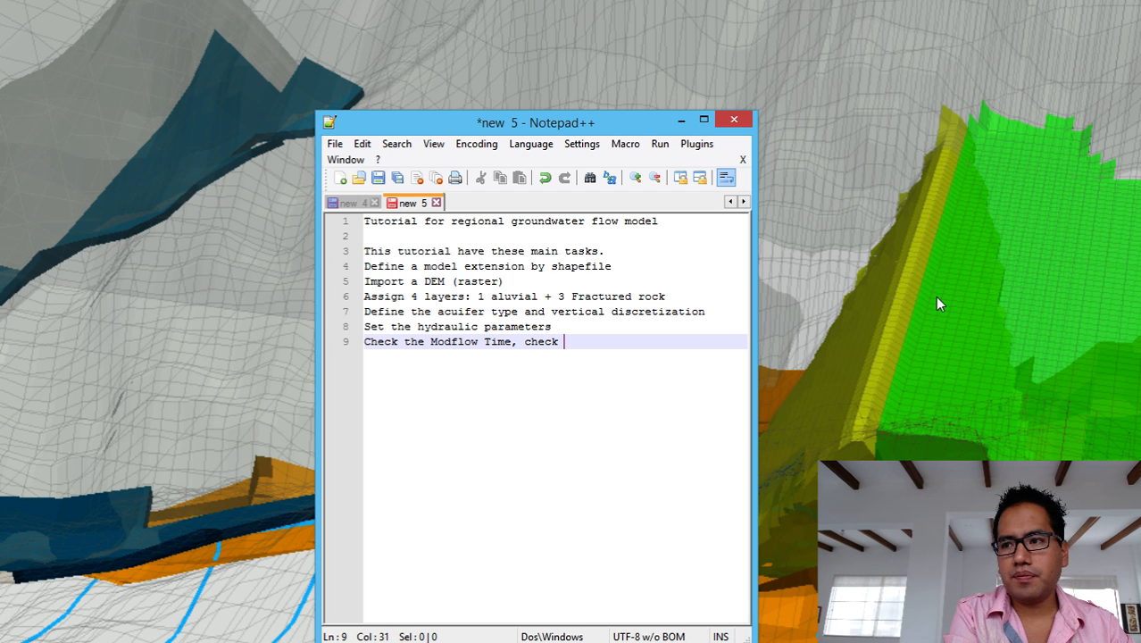
text( Steady)
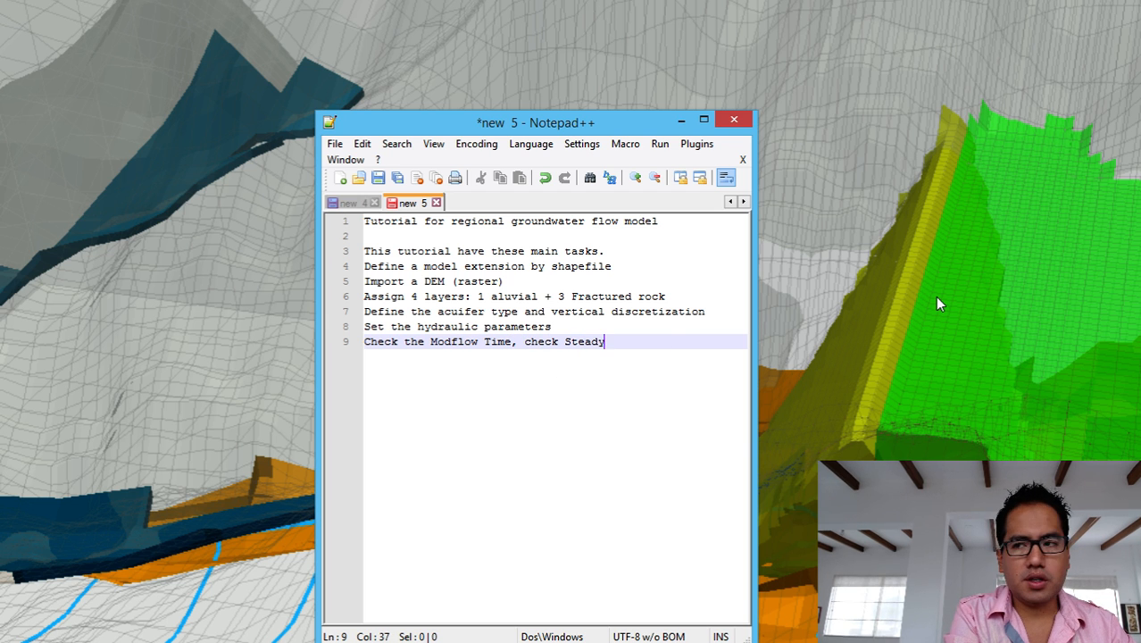
text(/Transient)
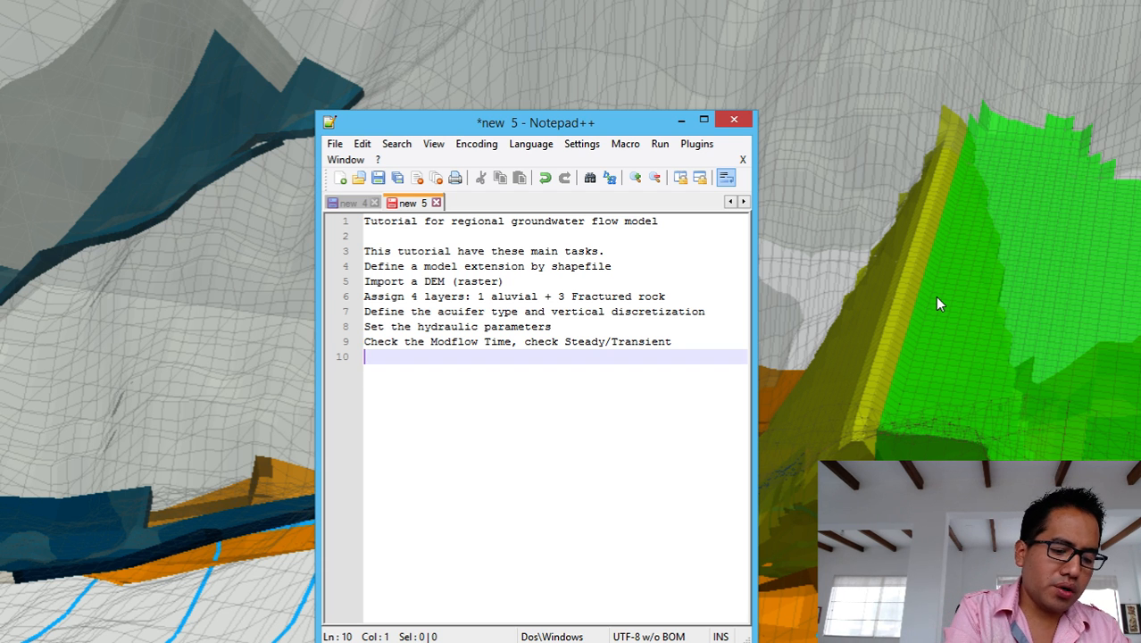
Type 'Activate the solver and boundary conditions' on line 10.
text(Imp)
key(BackSpace)
key(BackSpace)
key(BackSpace)
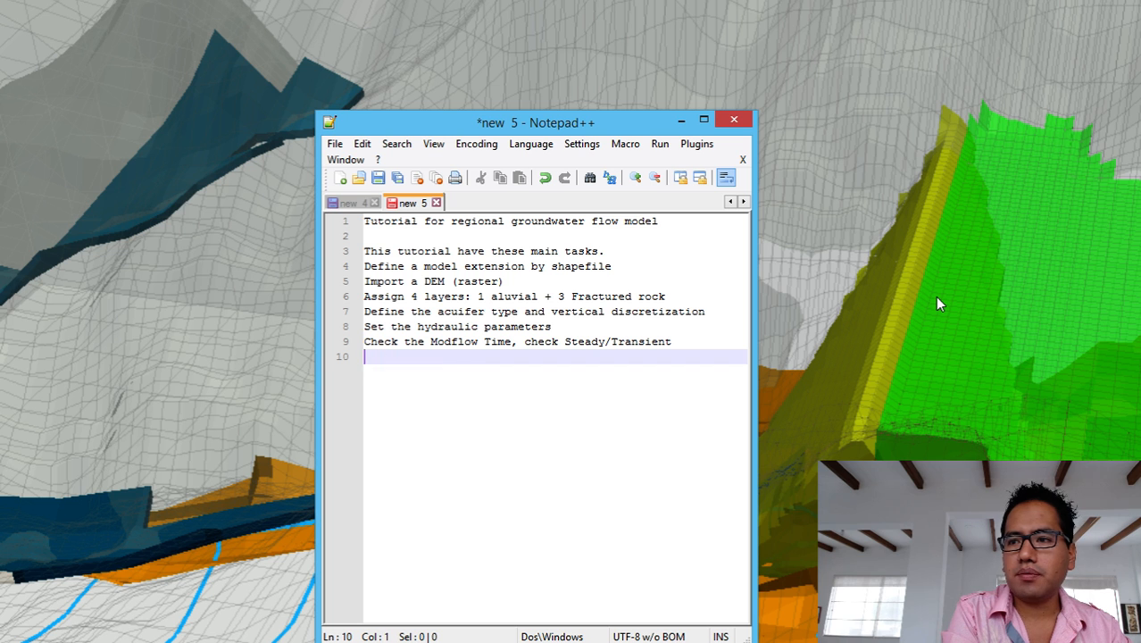
text(As)
key(BackSpace)
key(BackSpace)
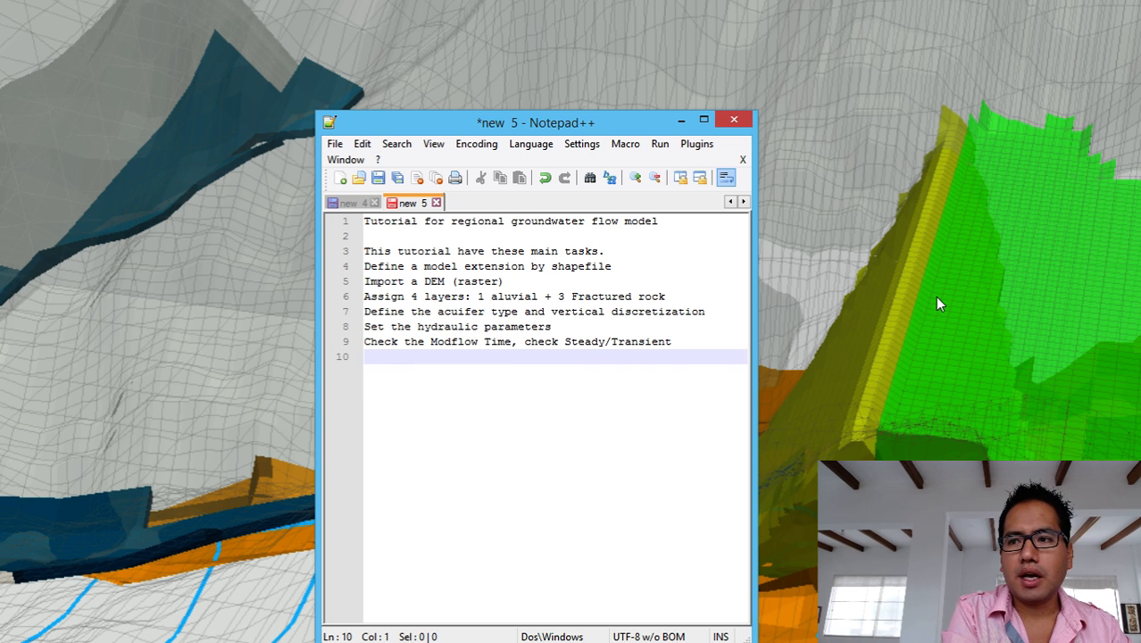
text(Activate )
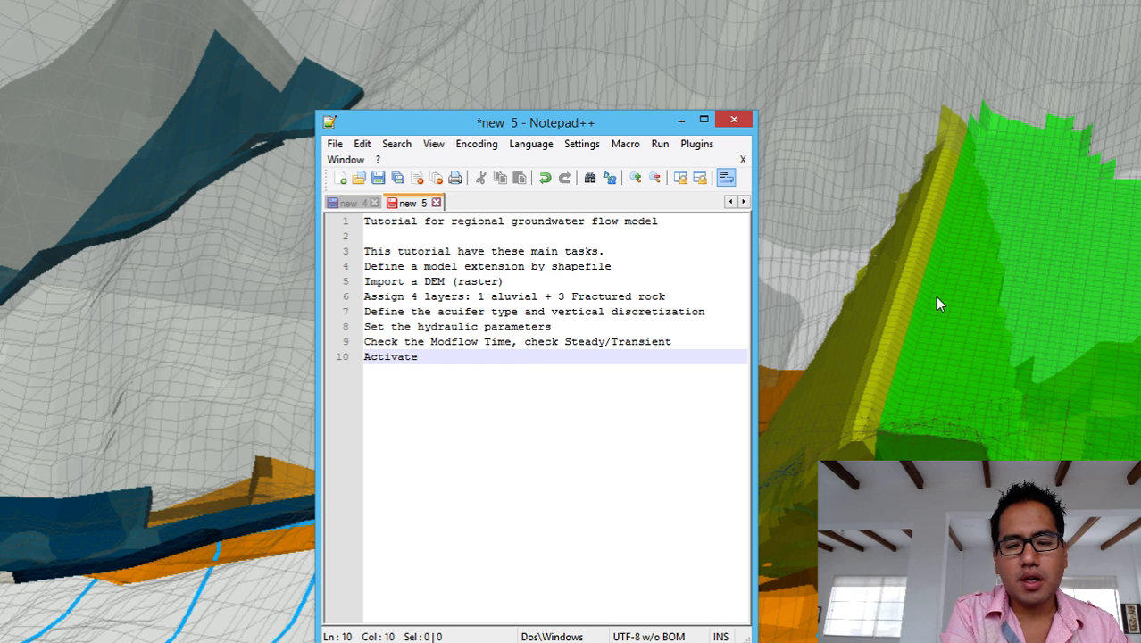
text(the c)
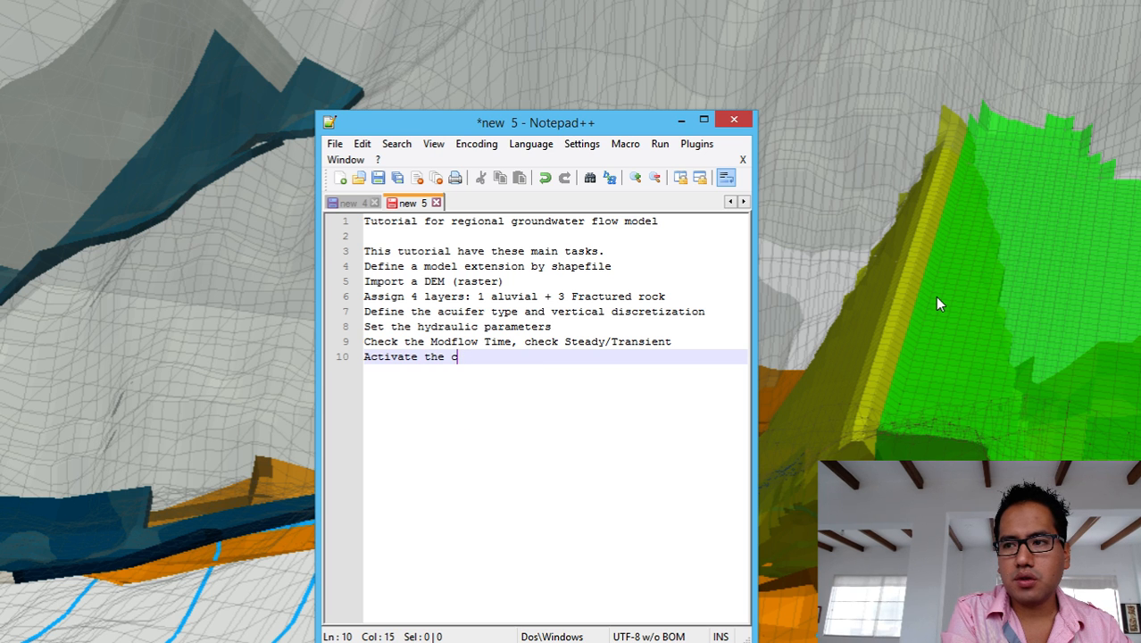
key(BackSpace)
text(solbe)
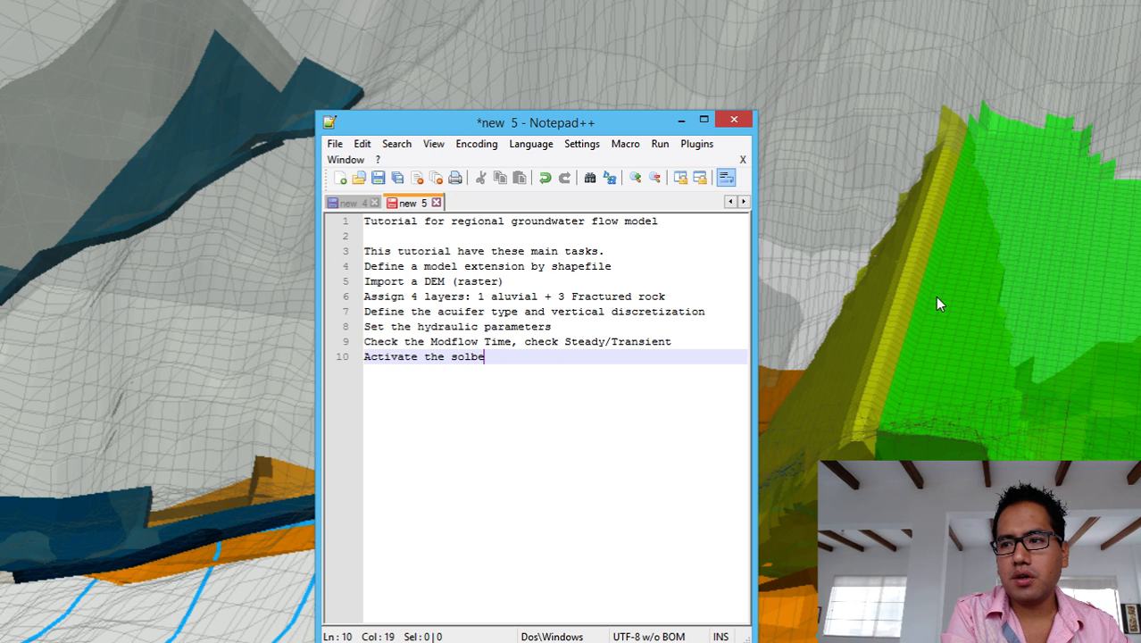
key(BackSpace)
key(BackSpace)
text(ver and )
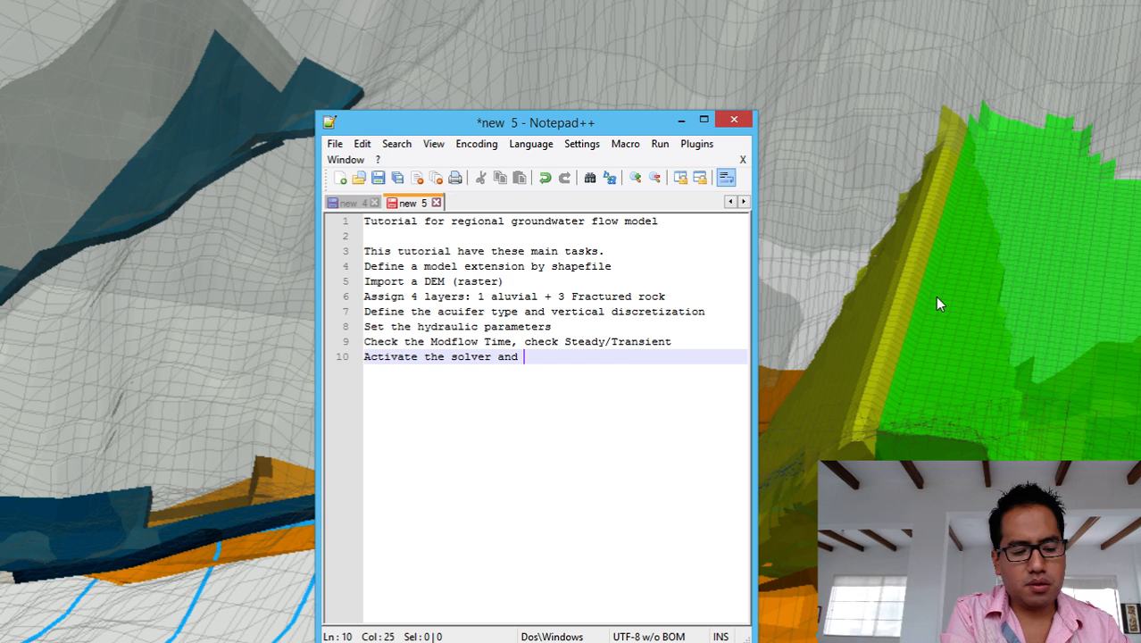
text(bound)
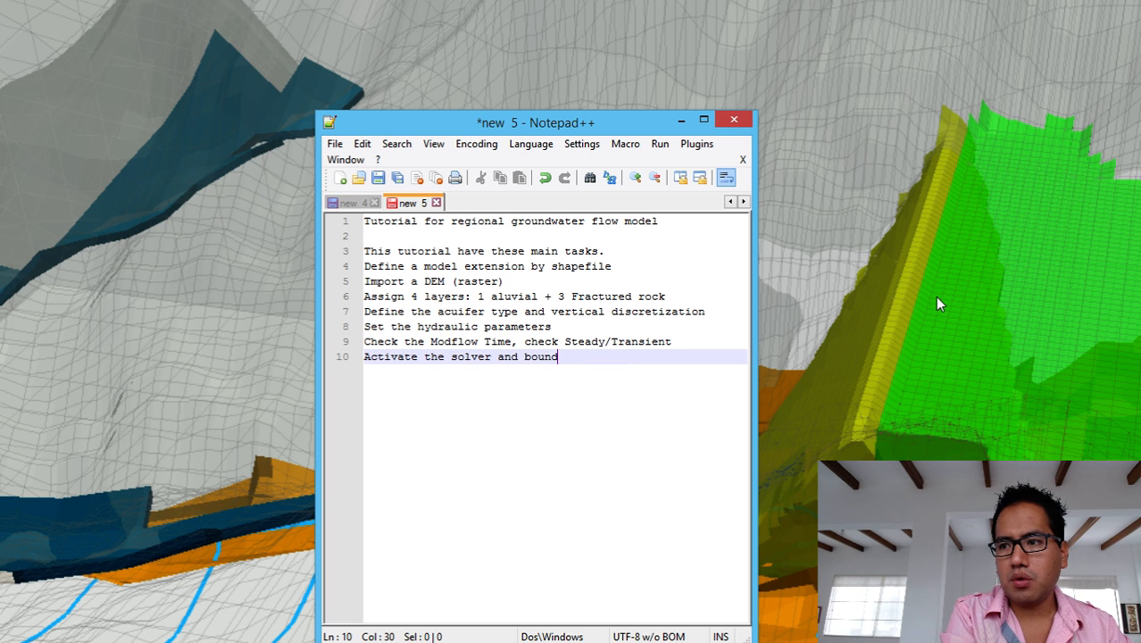
text(ary conditions)
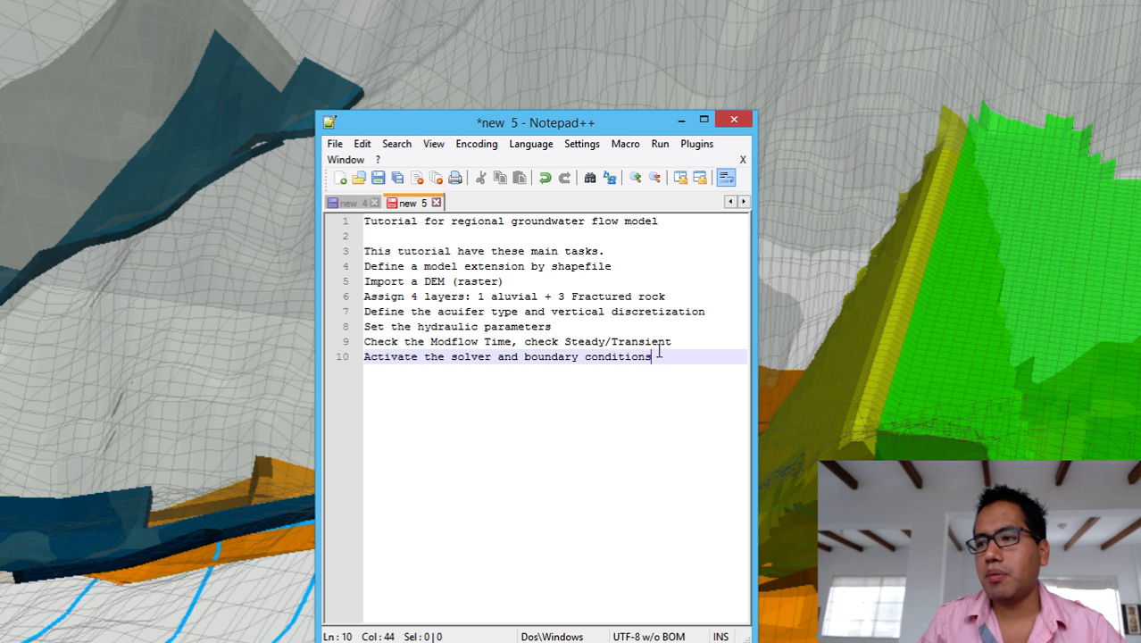
Move the solver line up to sit directly below the shapefile task.
drag(656, 356, 344, 352)
key(ctrl+c)
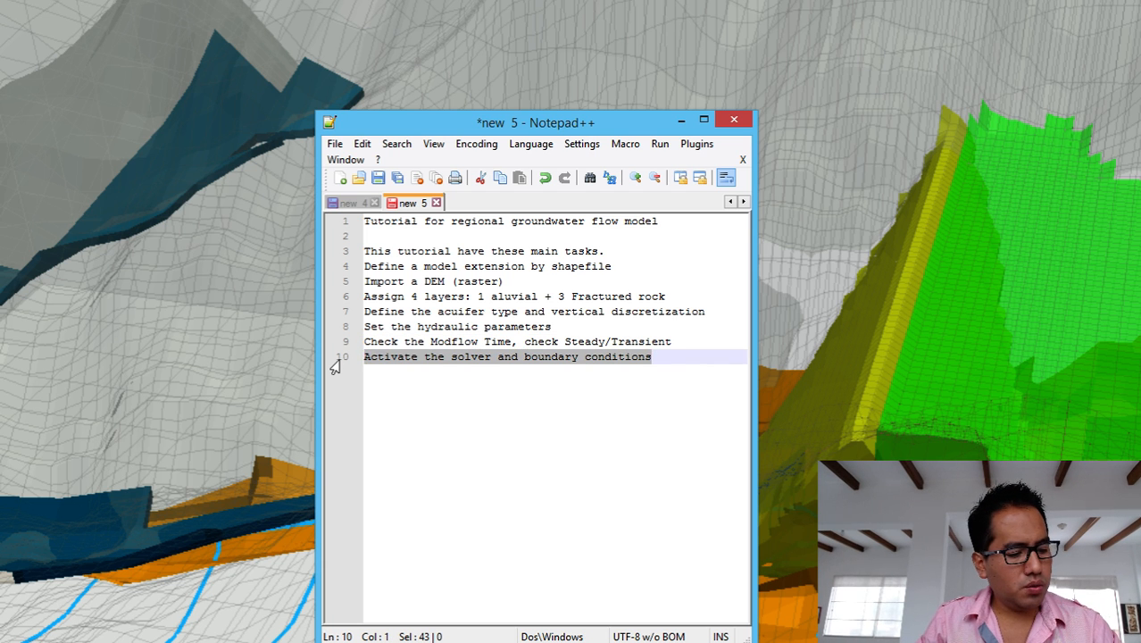
key(Delete)
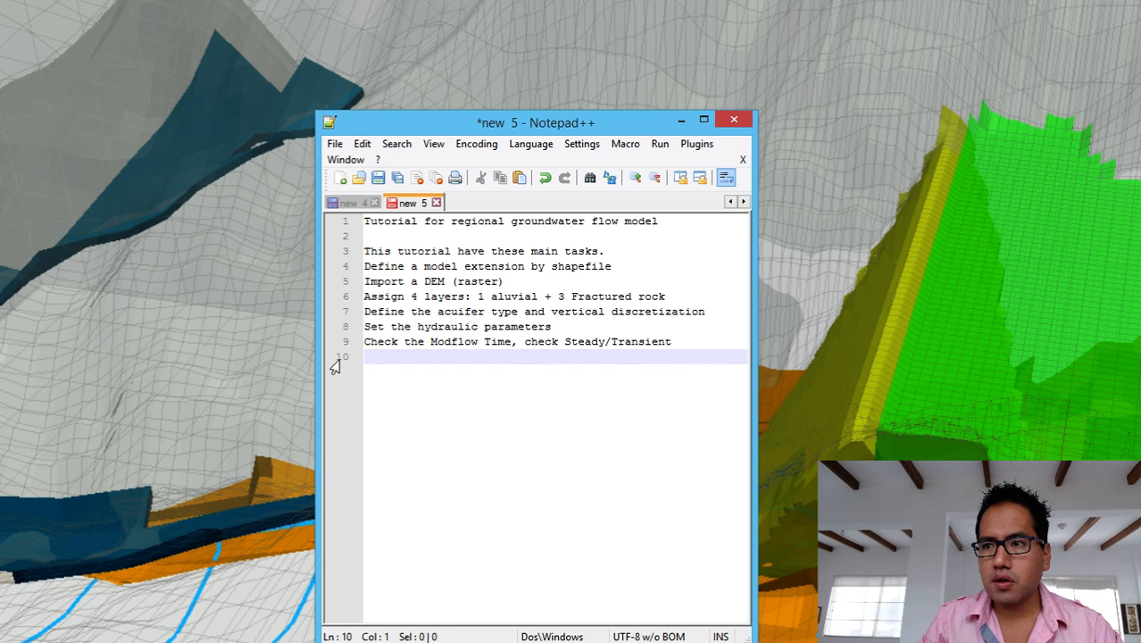
click(622, 271)
key(Return)
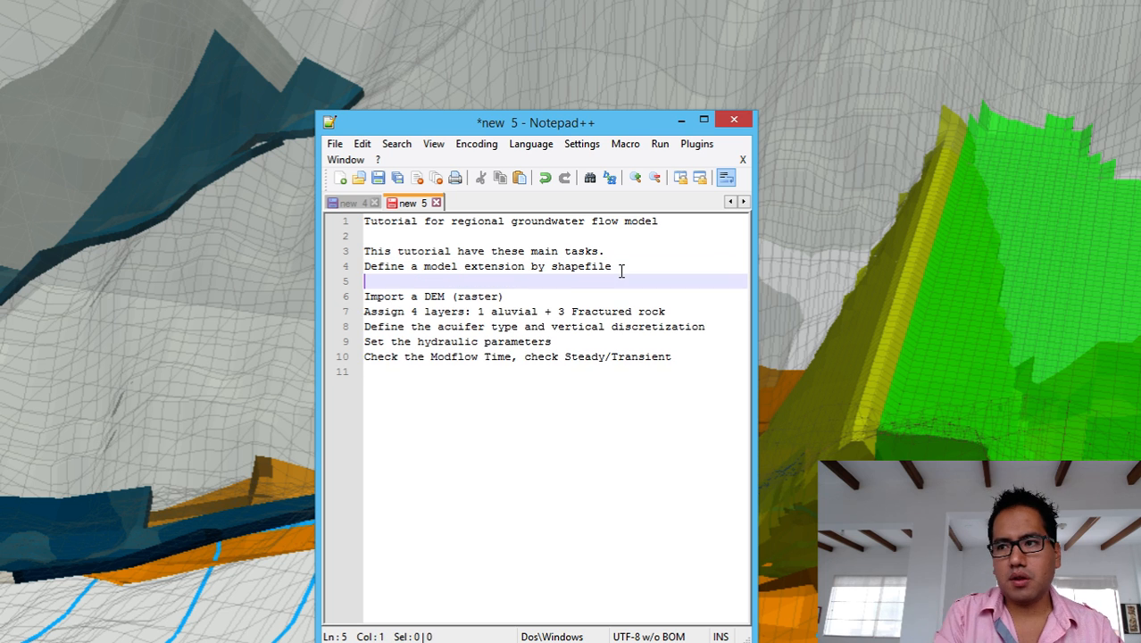
key(ctrl+v)
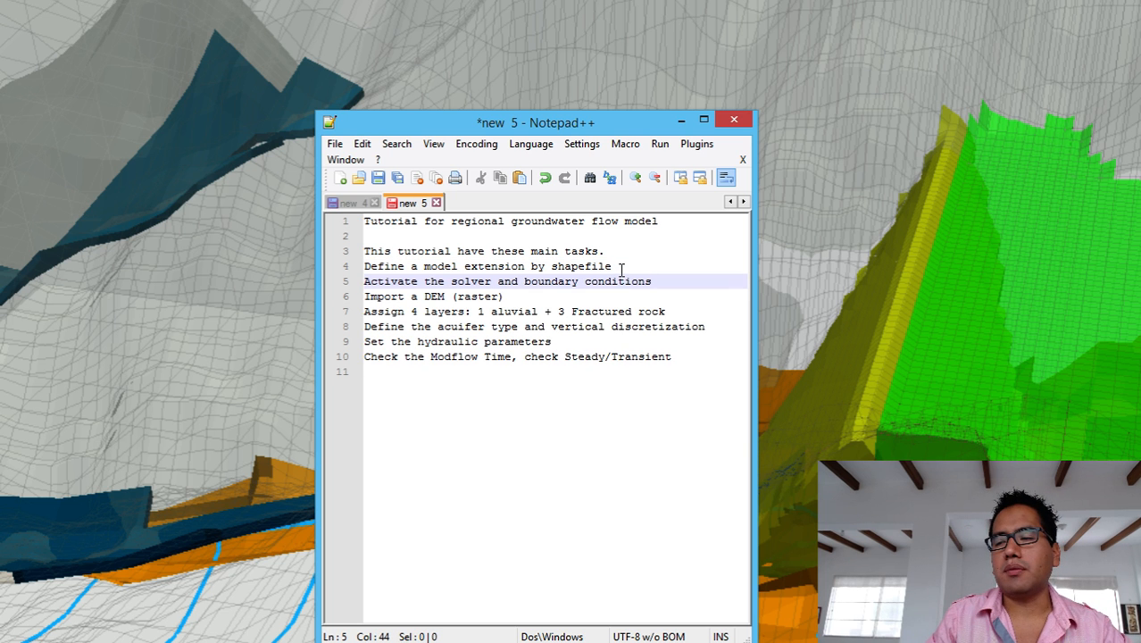
click(675, 359)
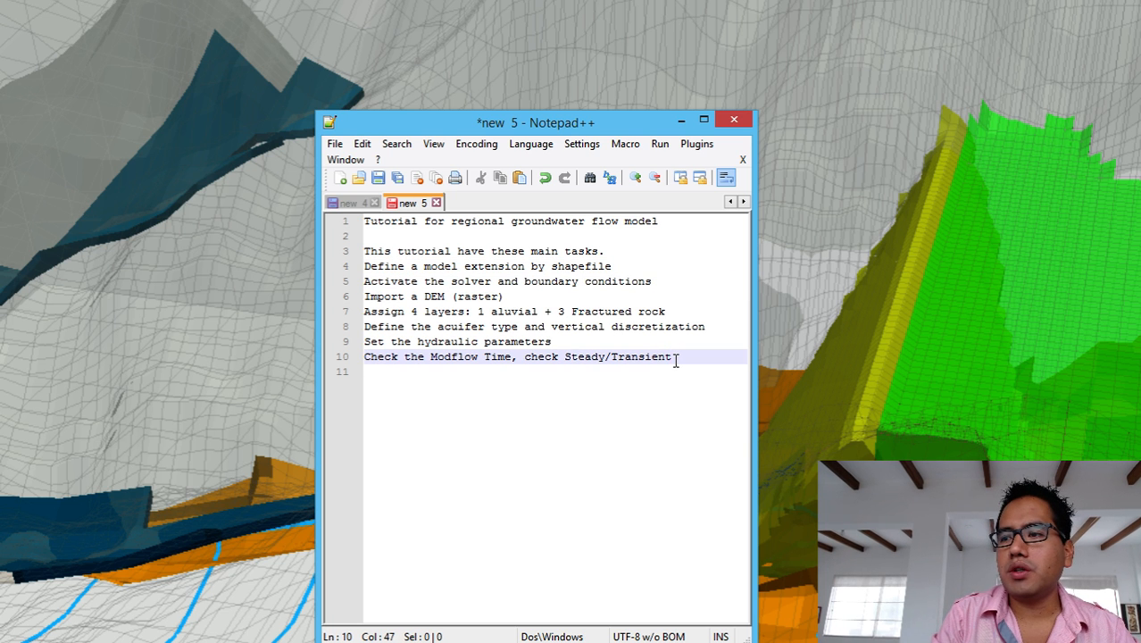
Add 'Assign the boundary conditions RCH, EVT, DRN' as line 11, with blank lines below.
key(Return)
key(Return)
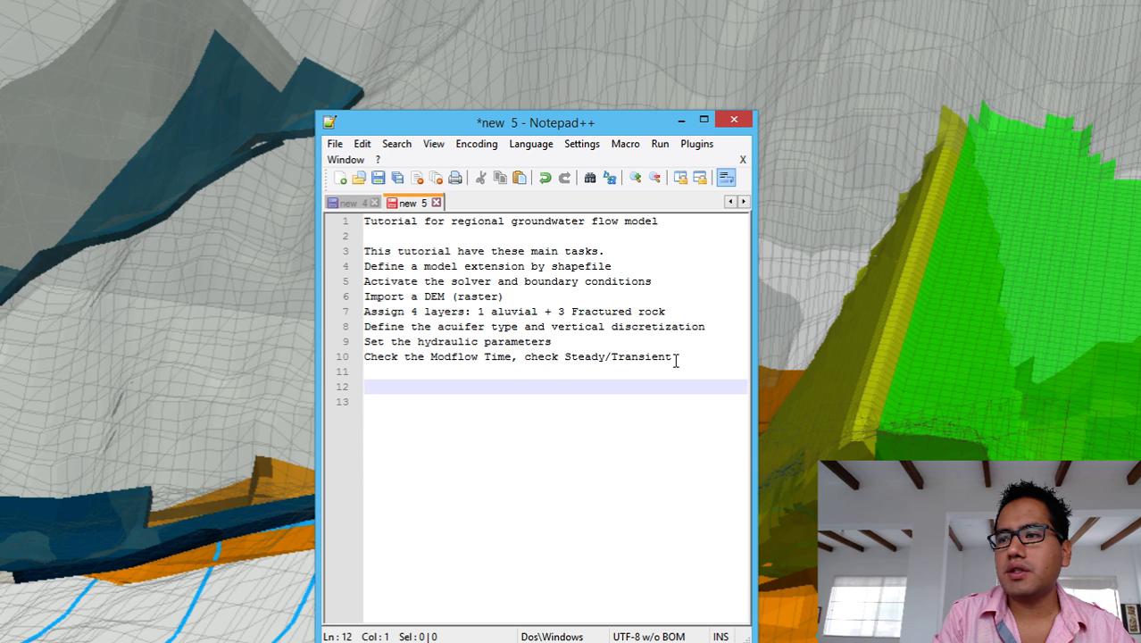
key(Up)
text(Assig)
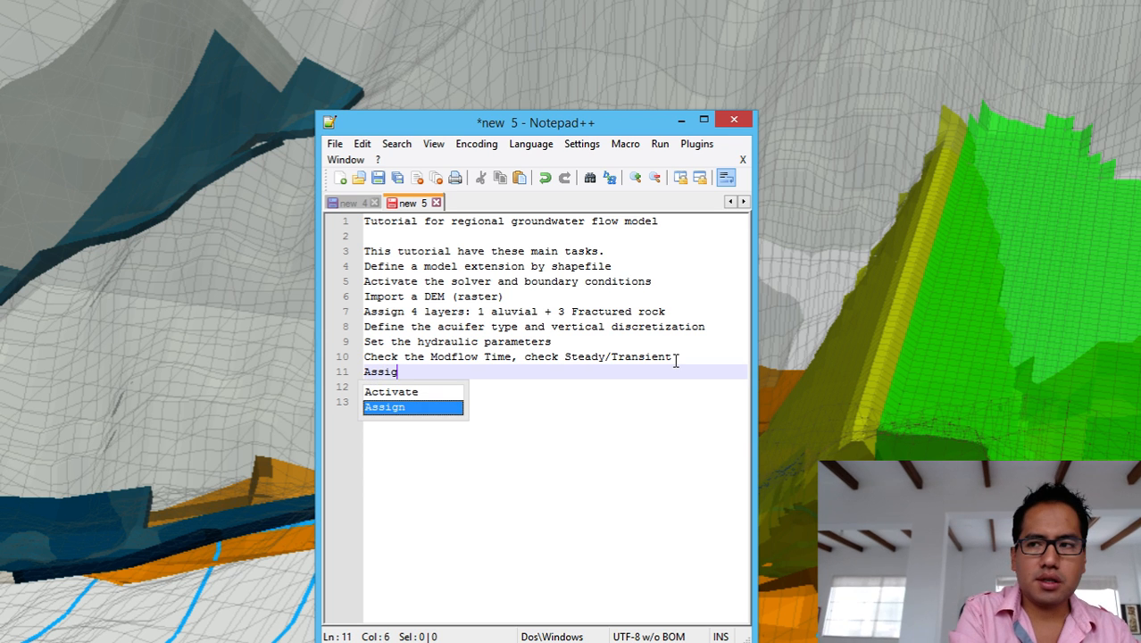
text(n the )
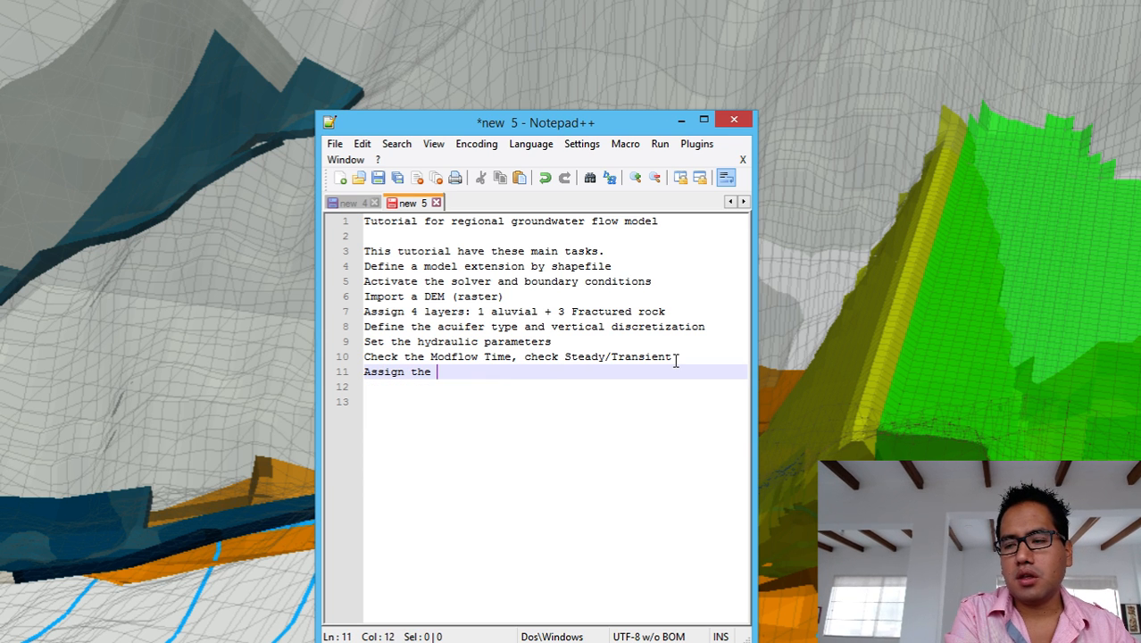
text(boundary )
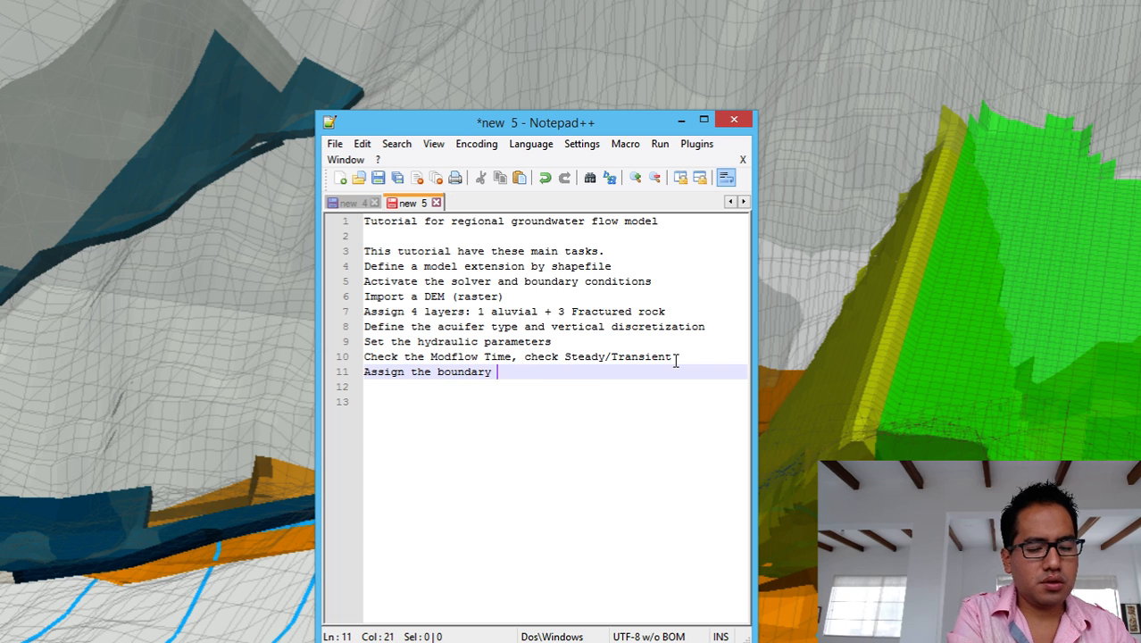
text(conditions )
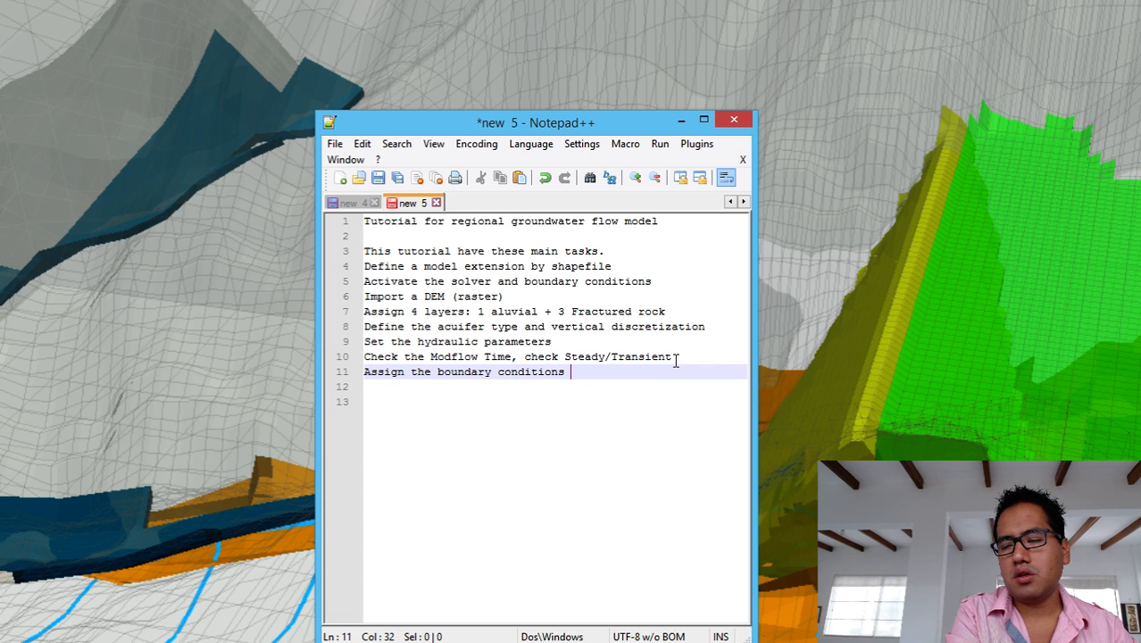
text(RCH, EC)
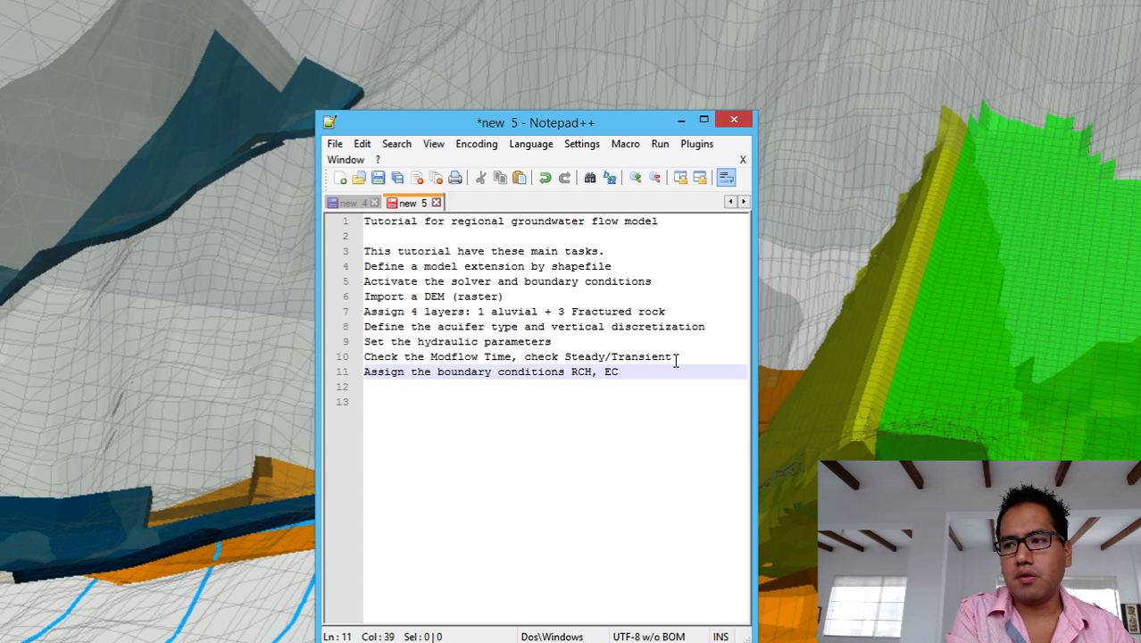
key(BackSpace)
text(VT, DRN)
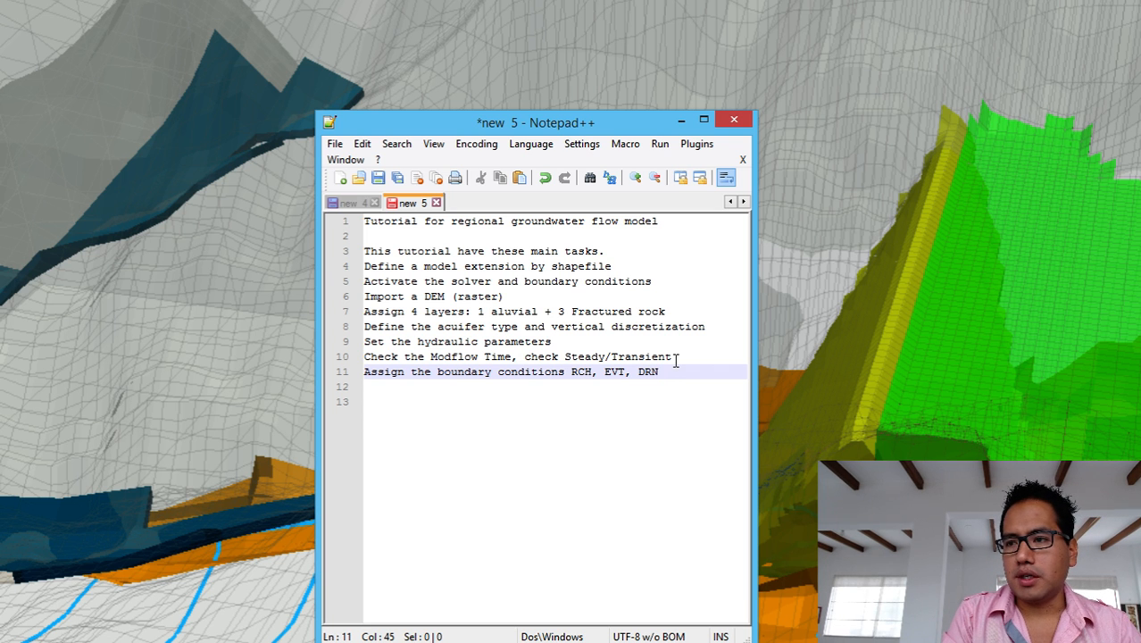
Add the tasks 'Run the model' and 'Check the global water balance' on lines 12–13.
key(Return)
key(Return)
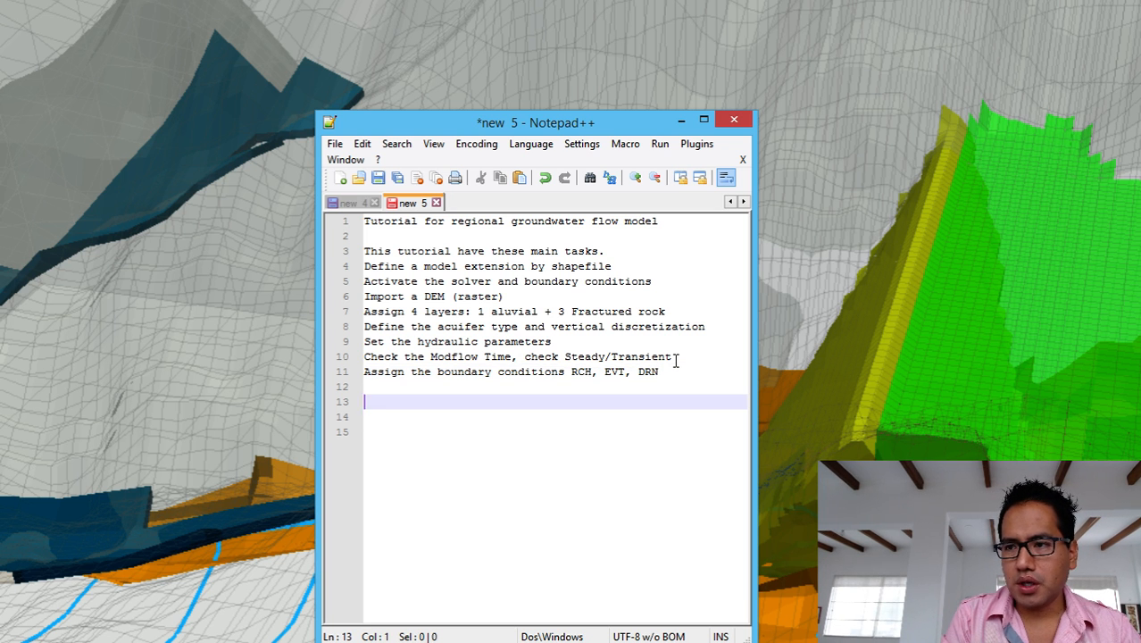
key(Up)
text(R)
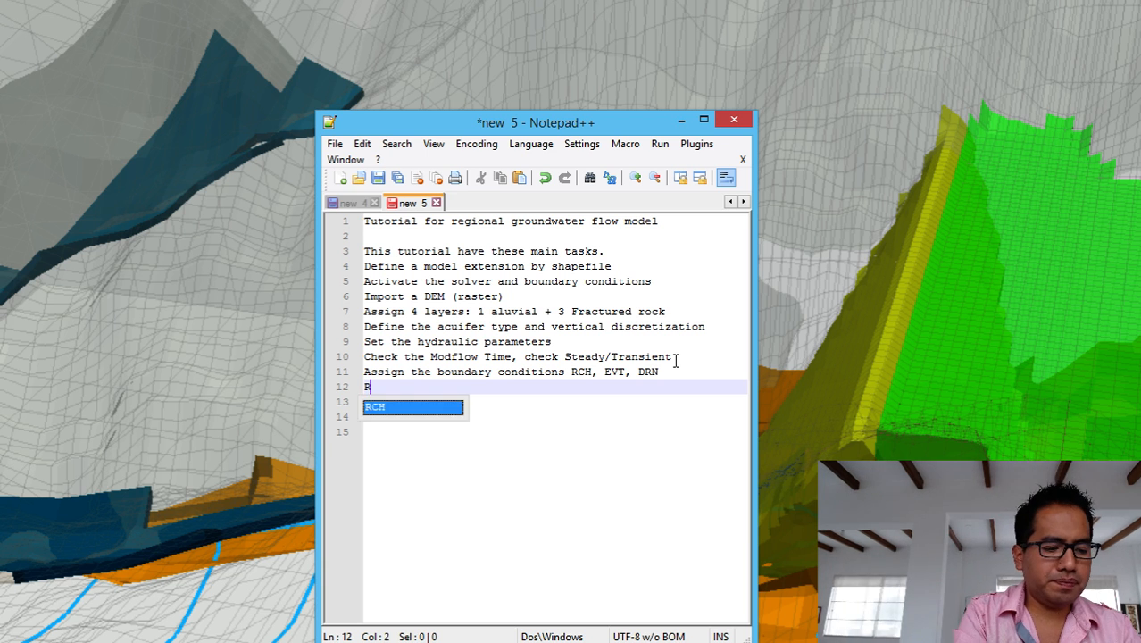
text(un the model)
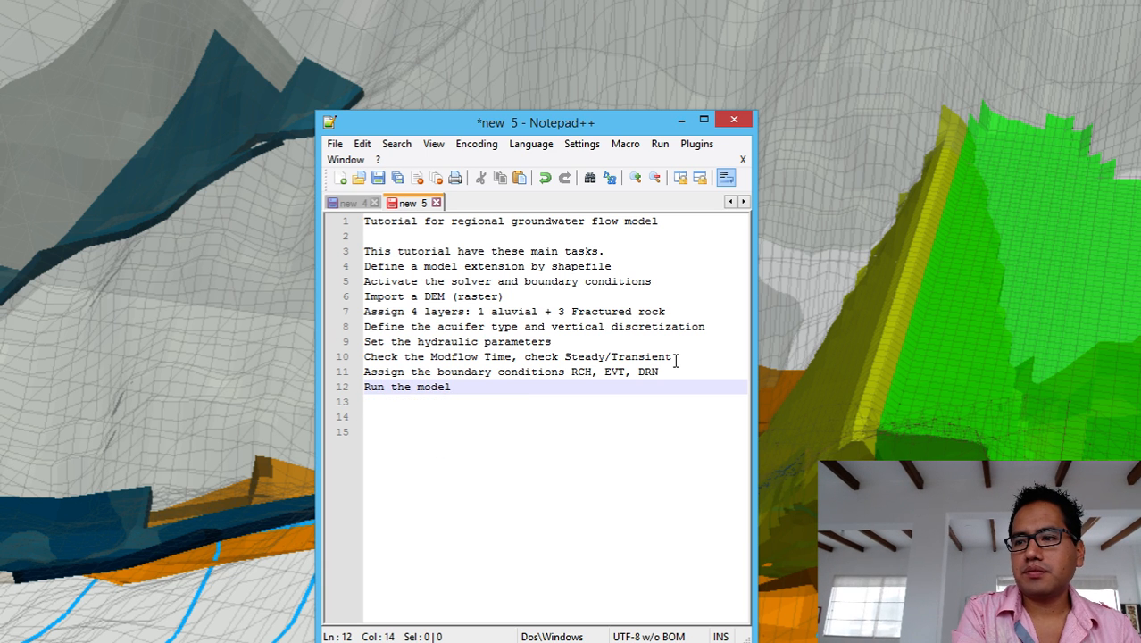
key(Return)
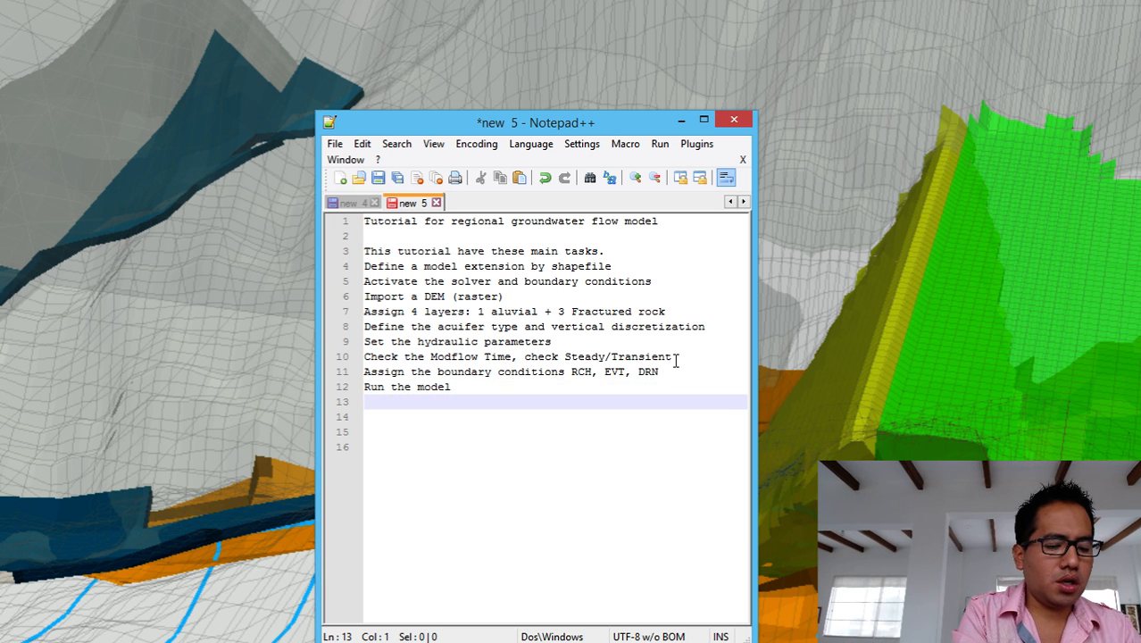
text(Ch)
text(heck )
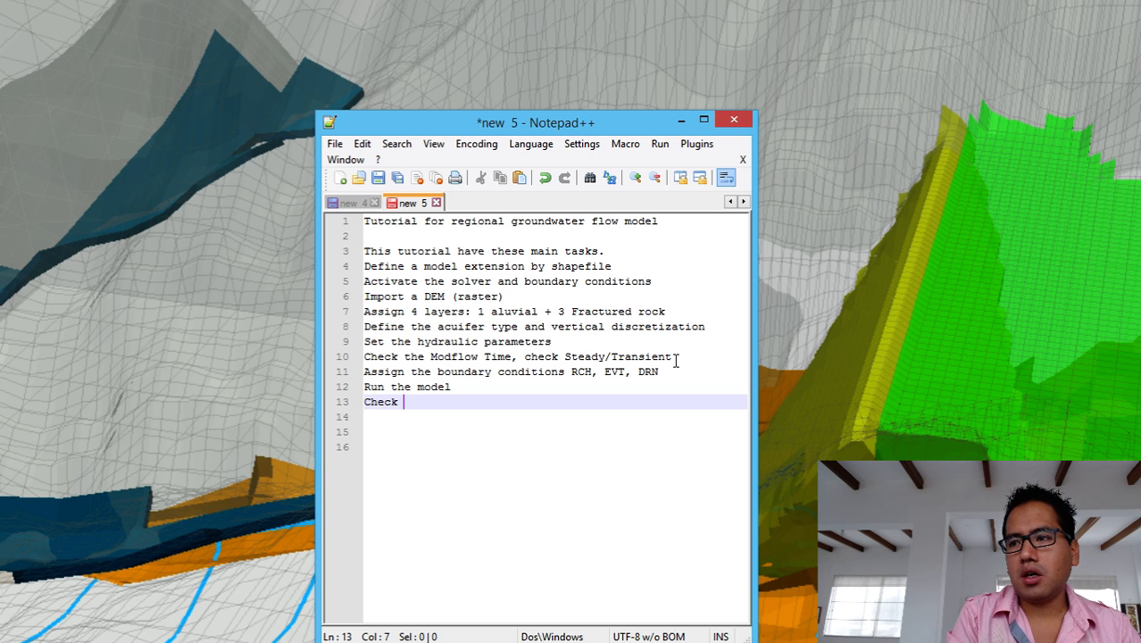
text(the)
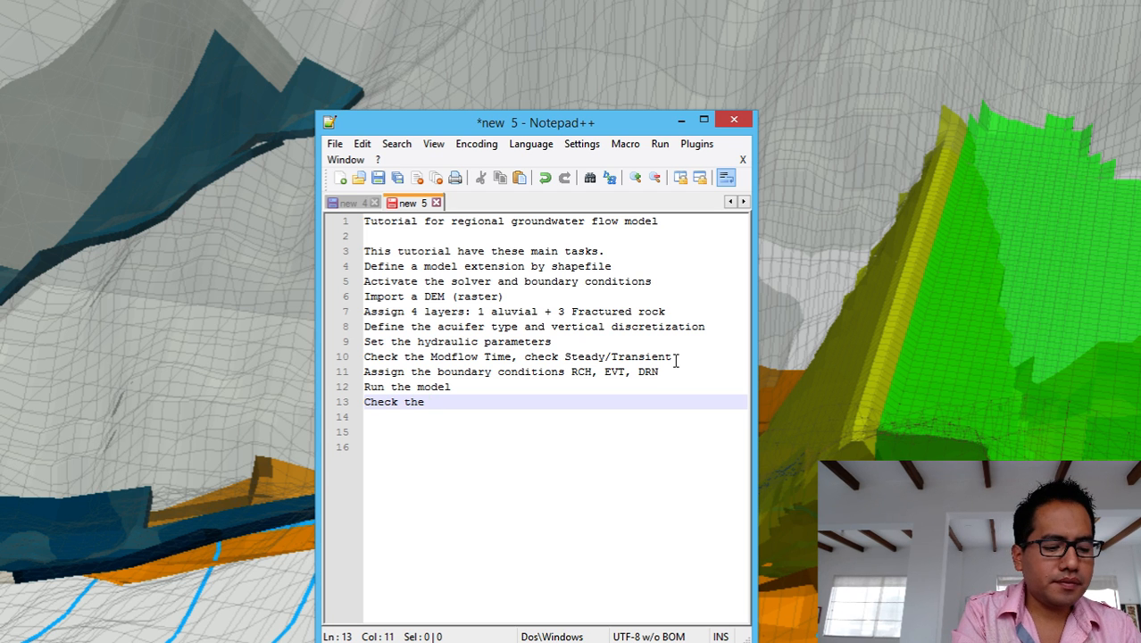
text(water )
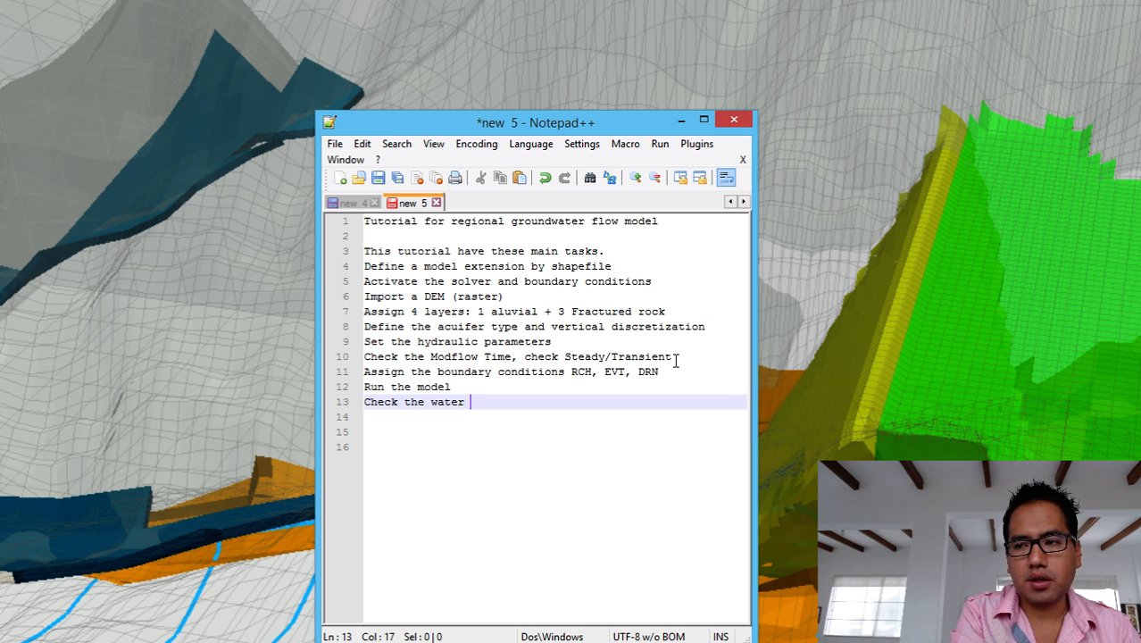
text(gg)
key(BackSpace)
key(BackSpace)
key(BackSpace)
key(BackSpace)
key(BackSpace)
key(BackSpace)
key(BackSpace)
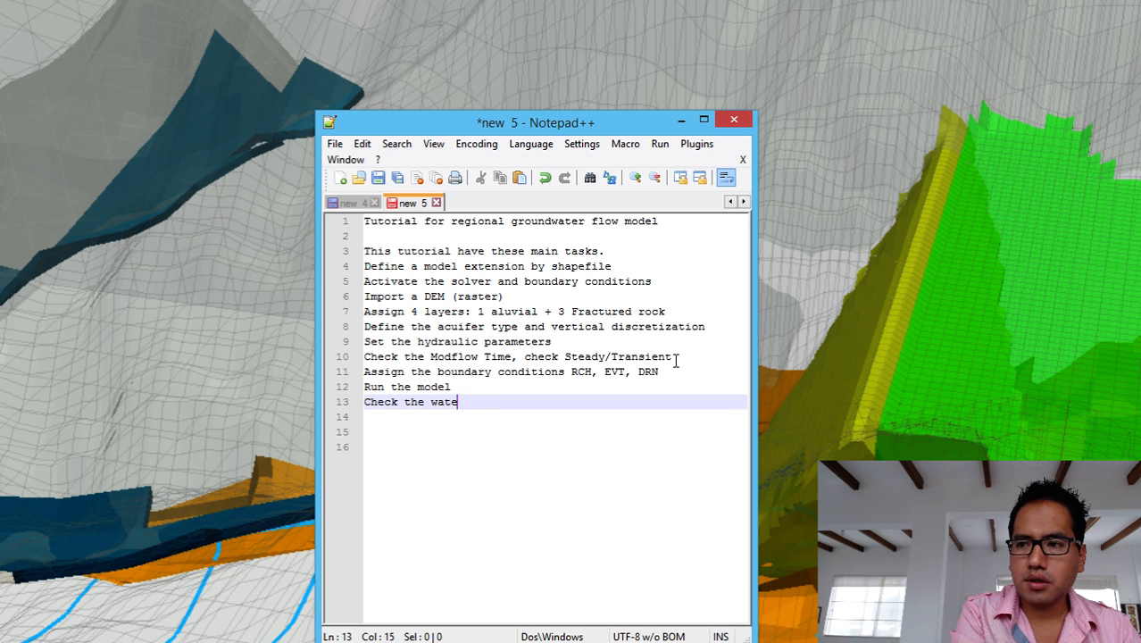
text(global water)
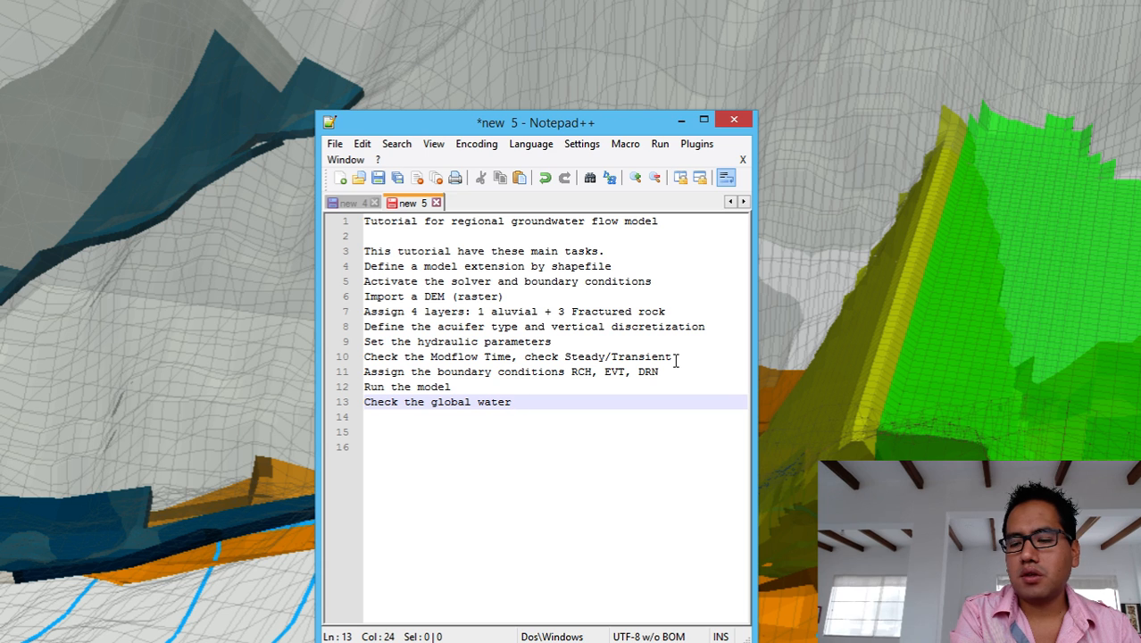
text( balancce)
Add 'Import results' and 'Water table on cross section', then move the Notepad++ window aside.
key(Return)
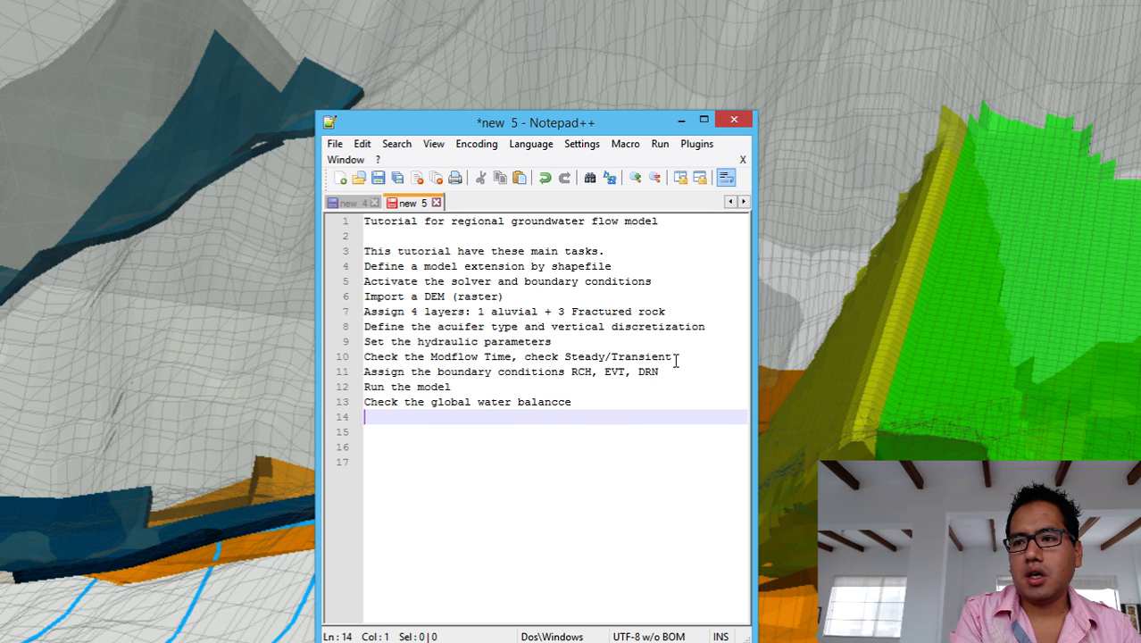
text(Import )
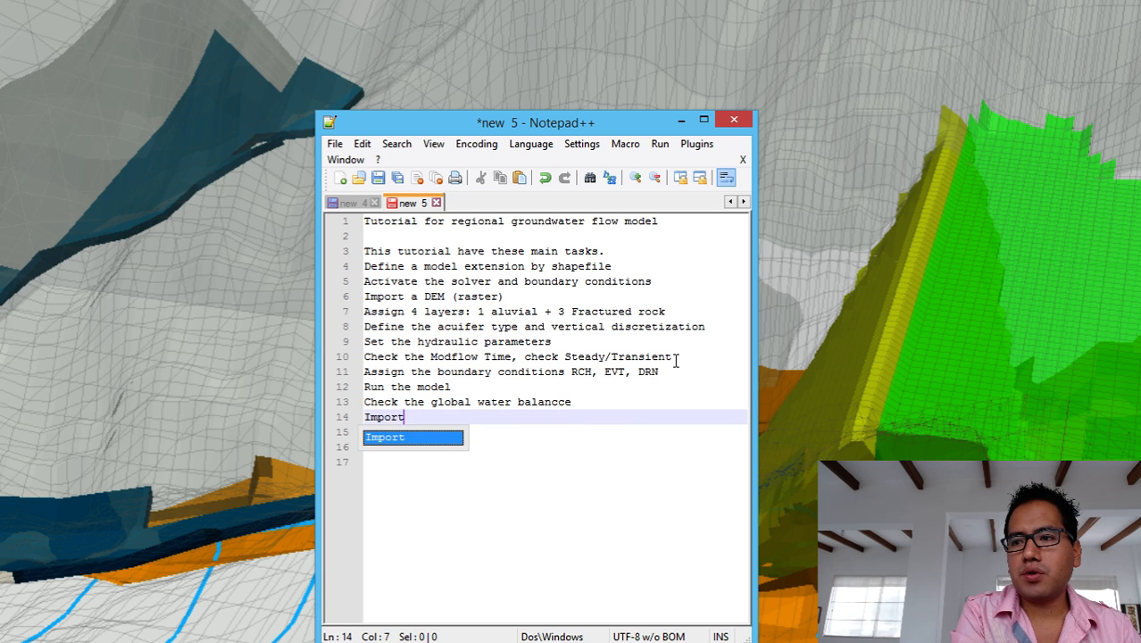
text(result)
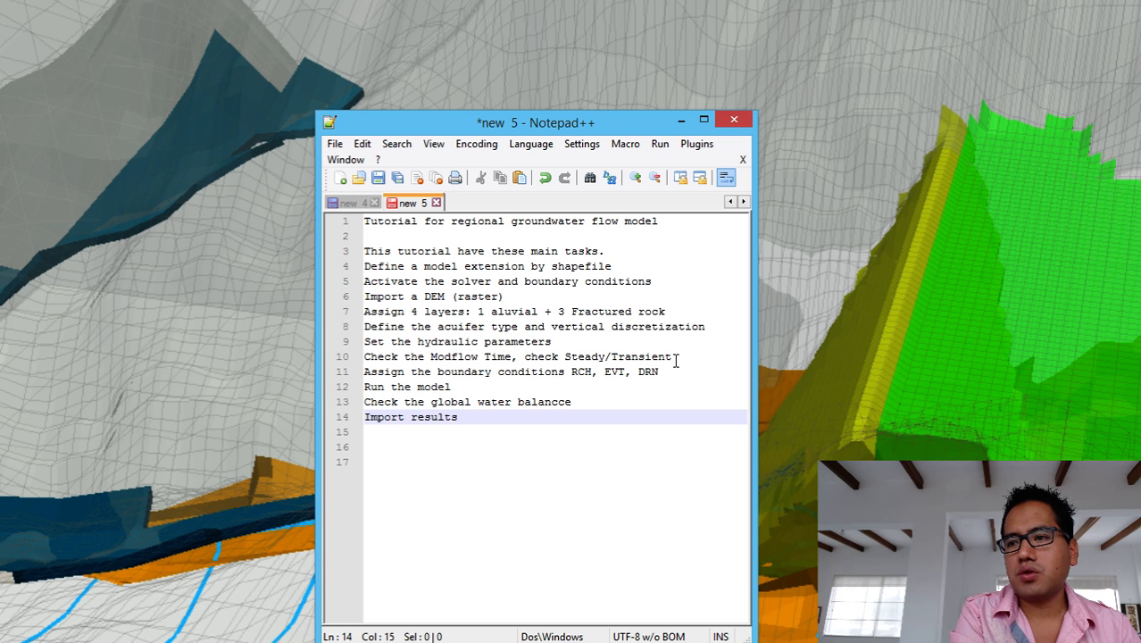
text(s)
key(Return)
text(W)
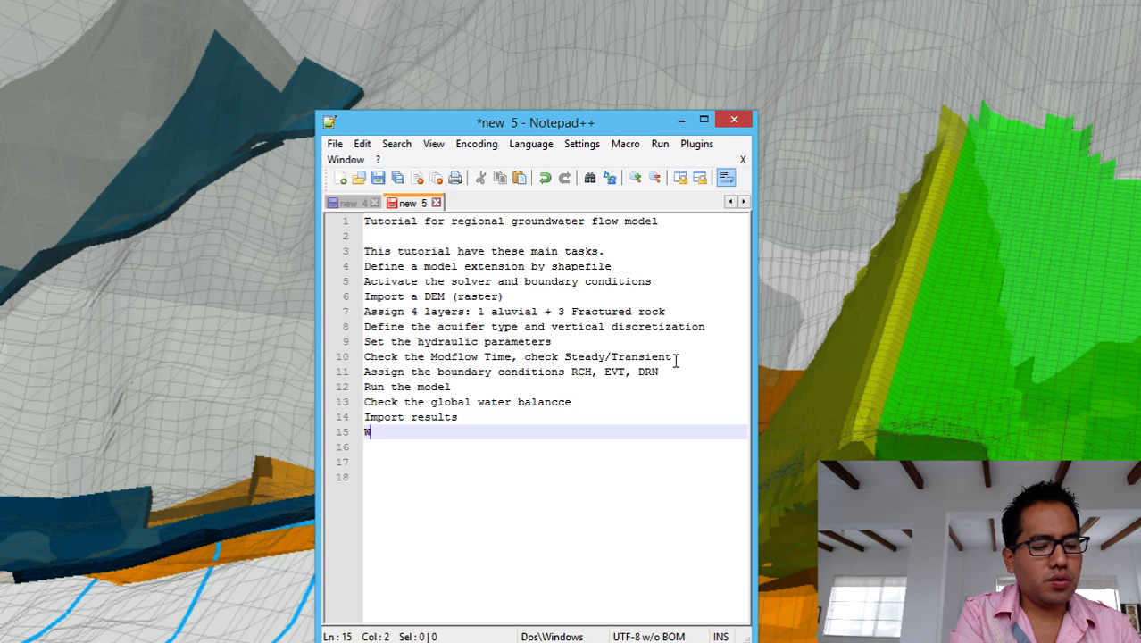
text(ater )
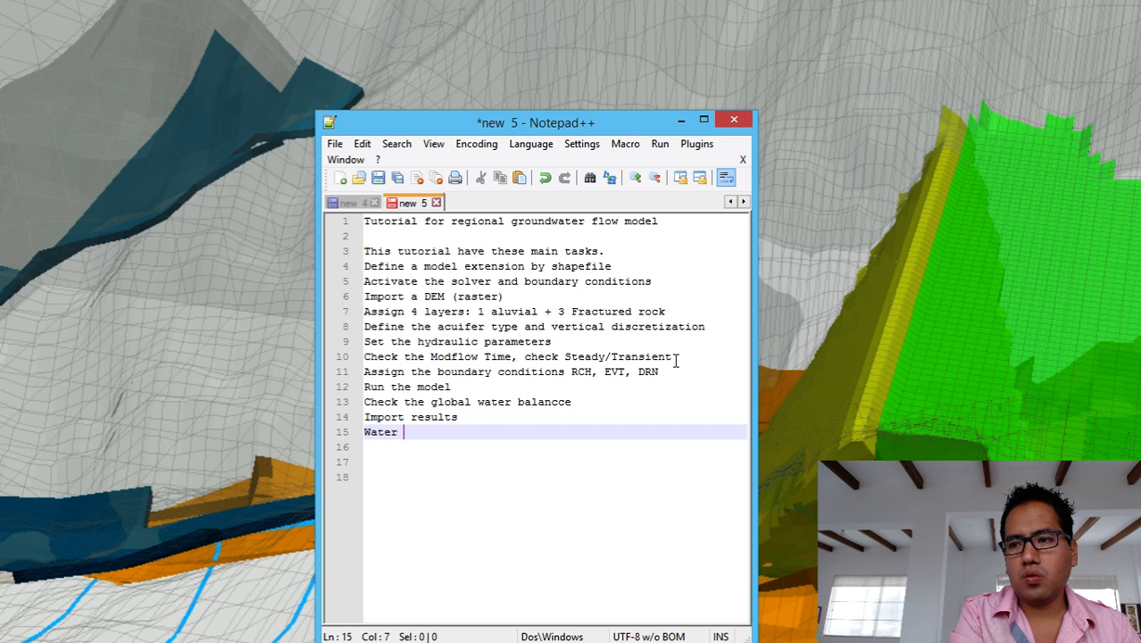
text(ta)
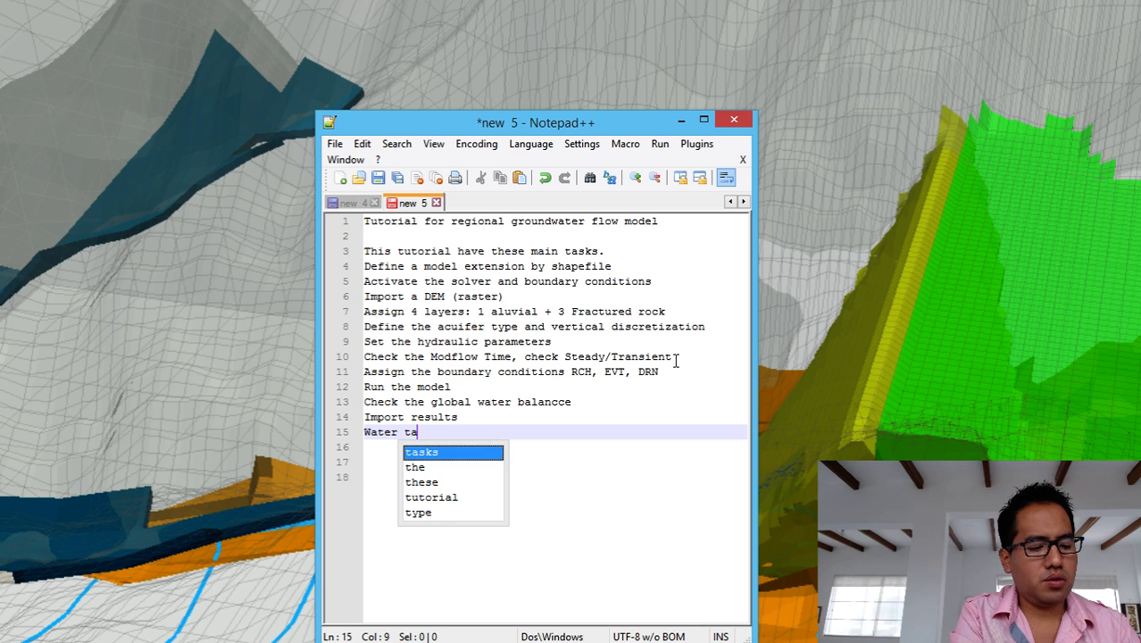
text(ble ons)
key(BackSpace)
key(BackSpace)
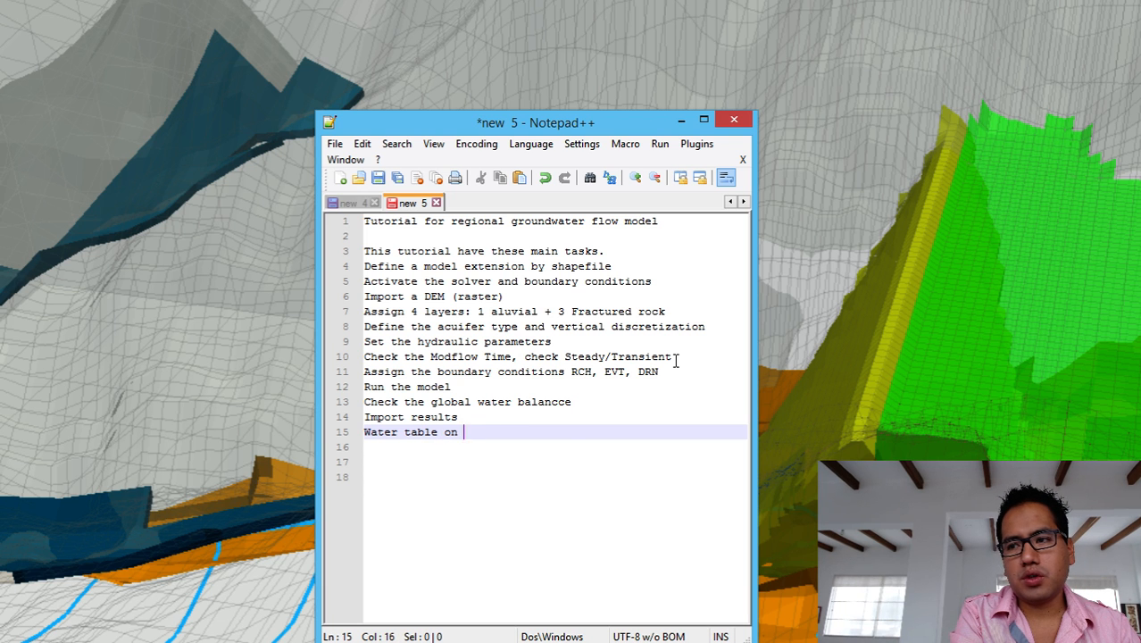
text(cross sec)
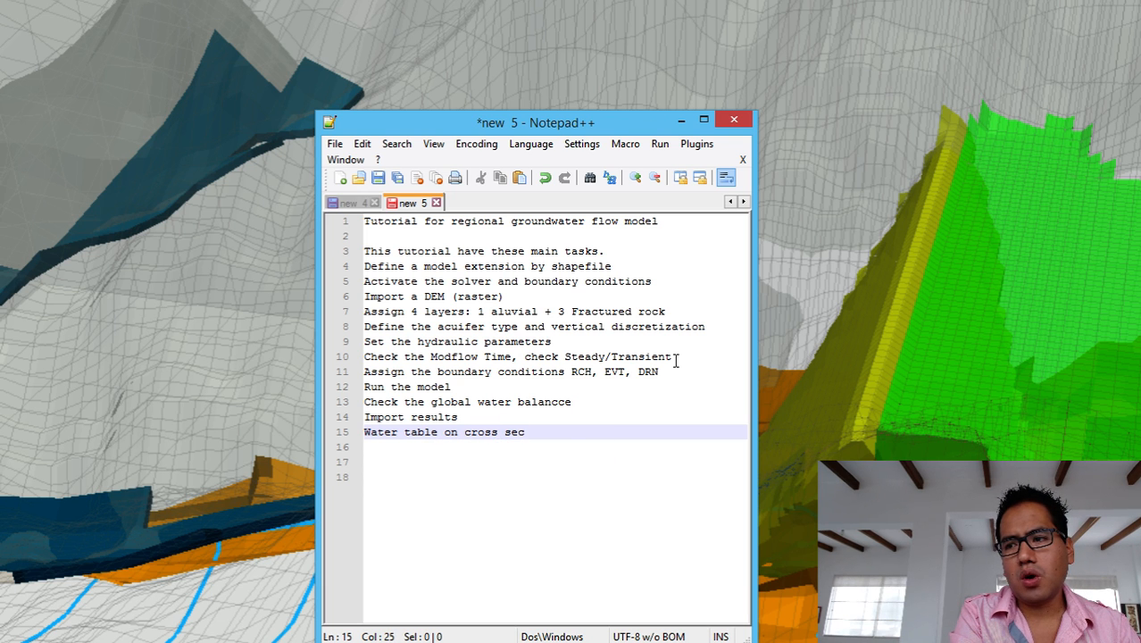
text(tion)
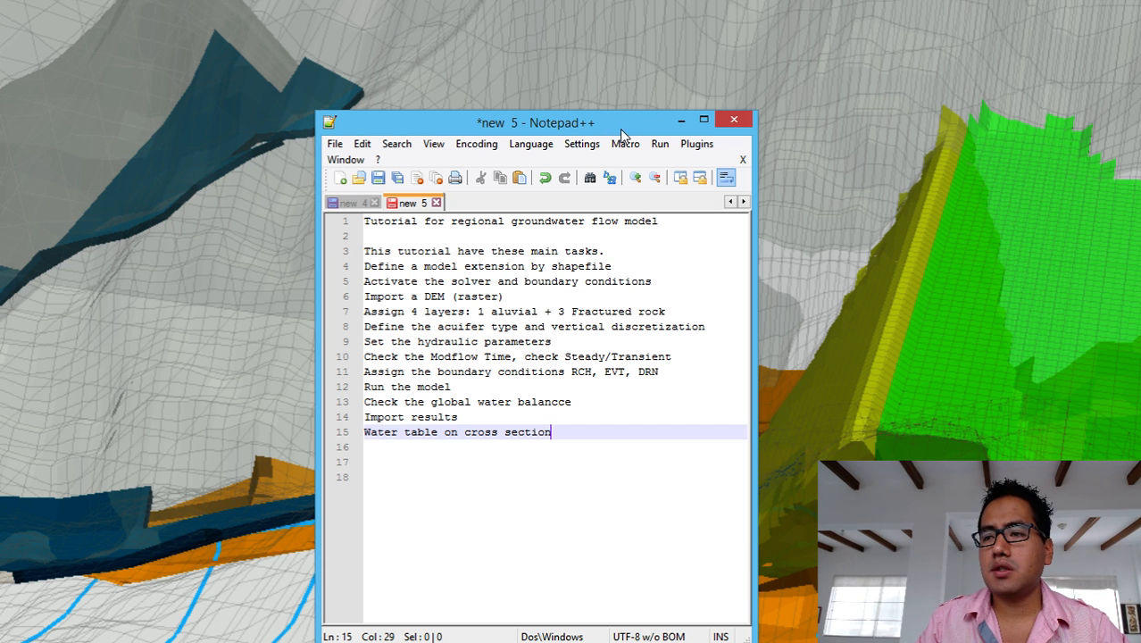
drag(621, 130, 0, 241)
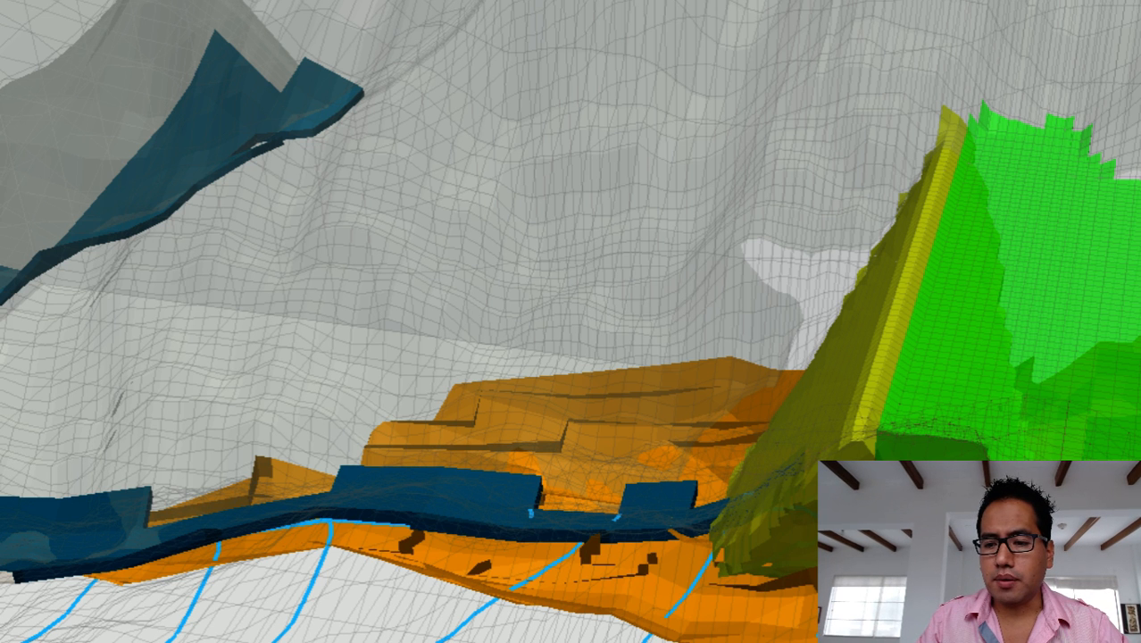
Launch ModelMuse from the Start screen and reposition its startup dialog.
key(super)
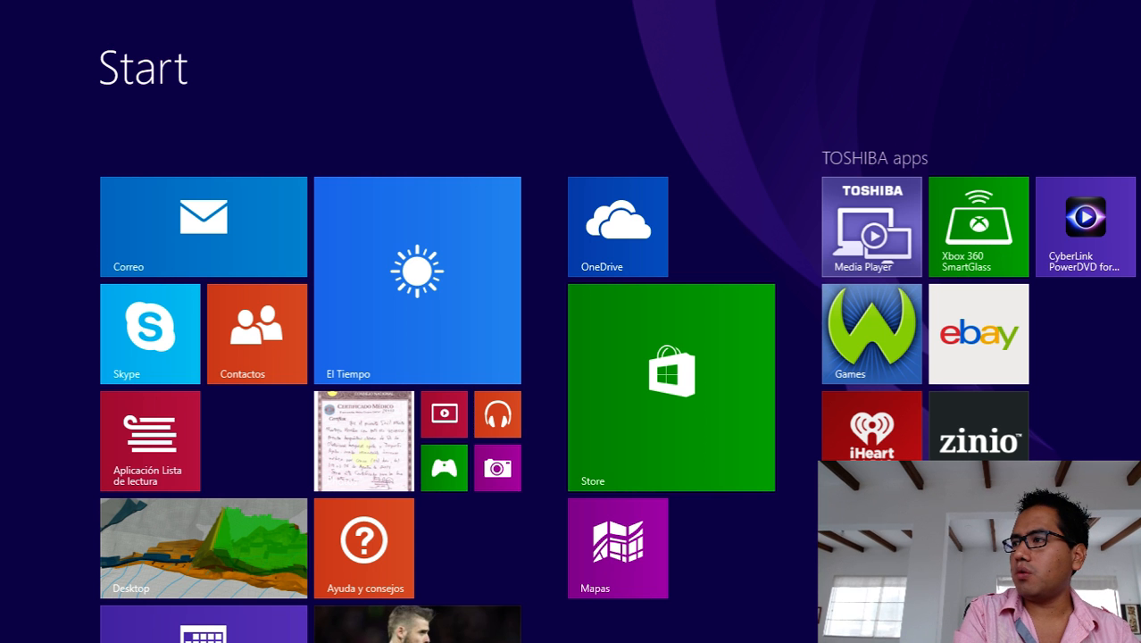
key(super)
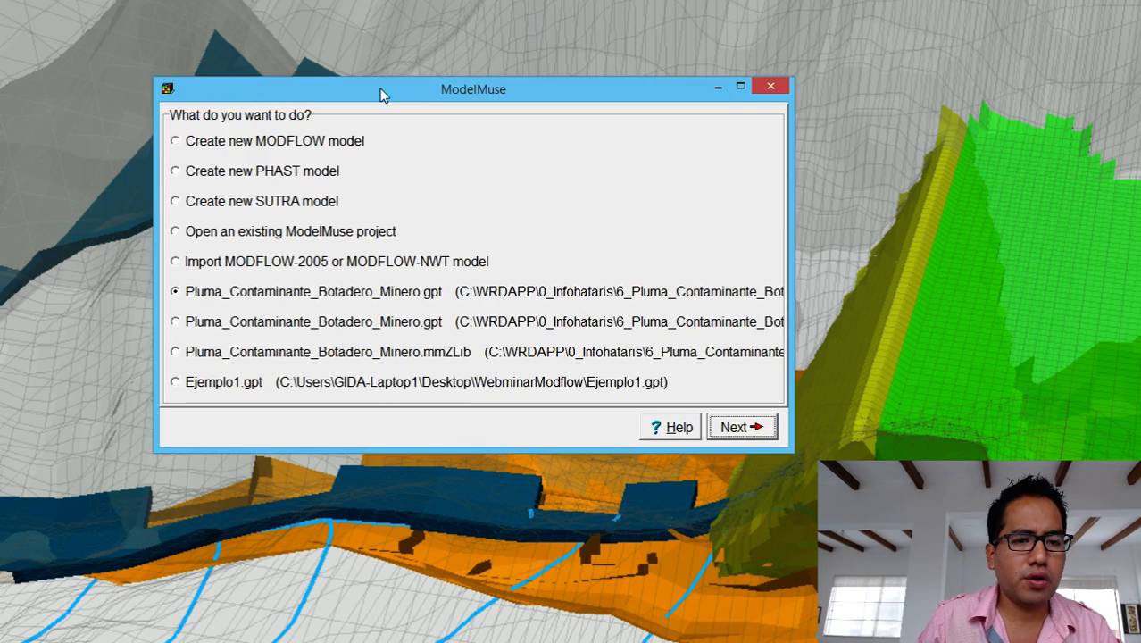
mouse_move(385, 19)
mouse_down()
mouse_move(555, 133)
mouse_move(649, 136)
mouse_move(489, 81)
mouse_move(423, 93)
mouse_up()
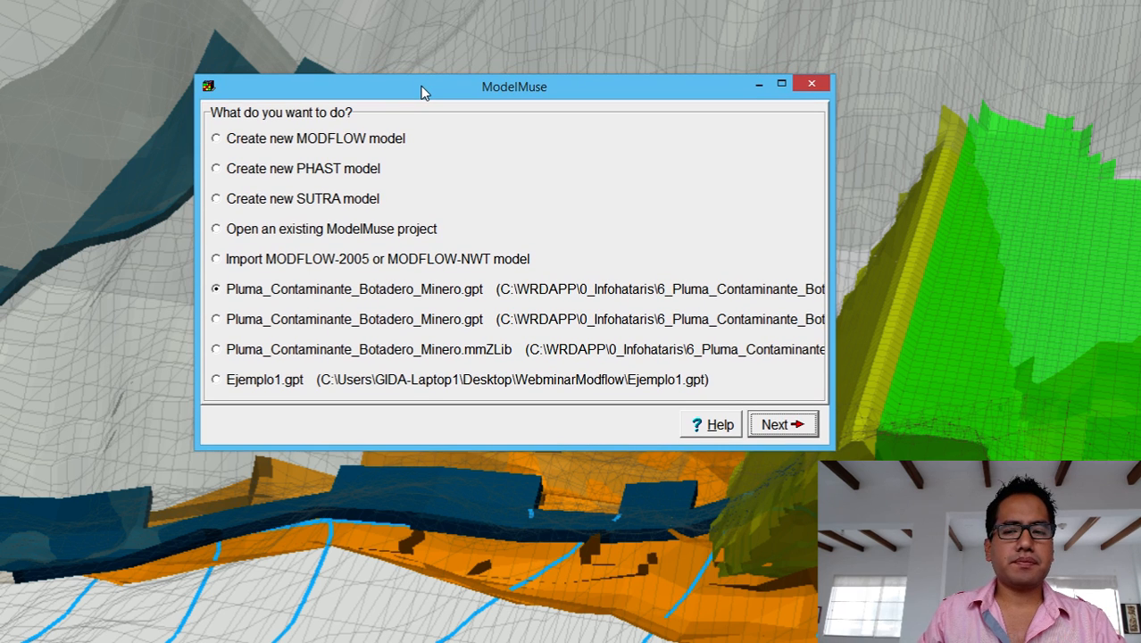
Choose 'Create new MODFLOW model' and continue to the Initial Grid dialog.
click(344, 144)
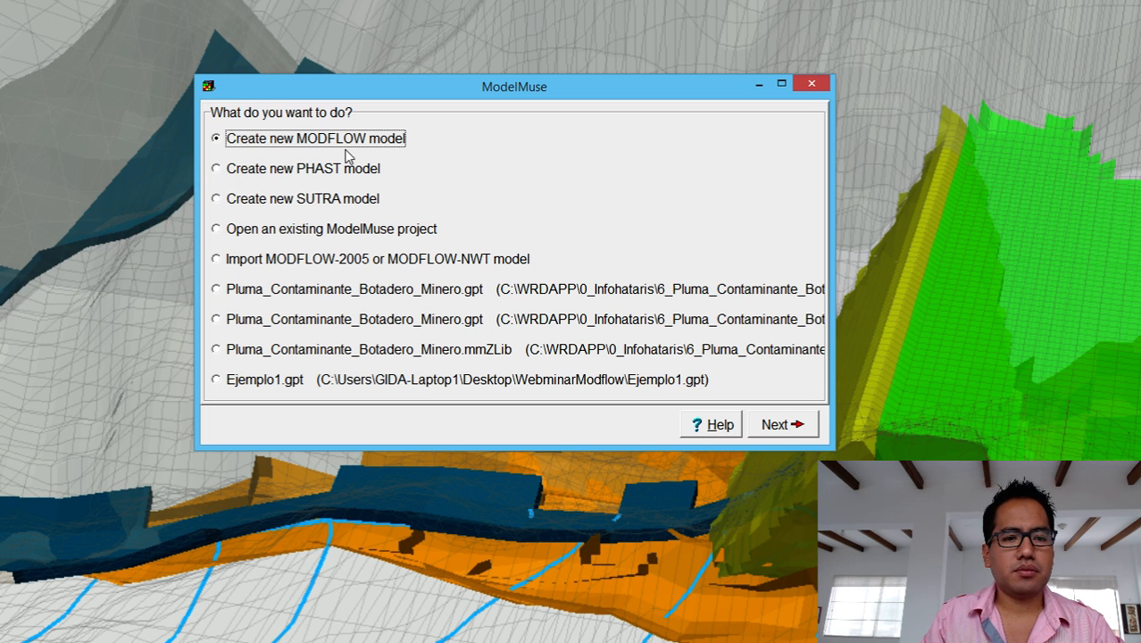
click(792, 427)
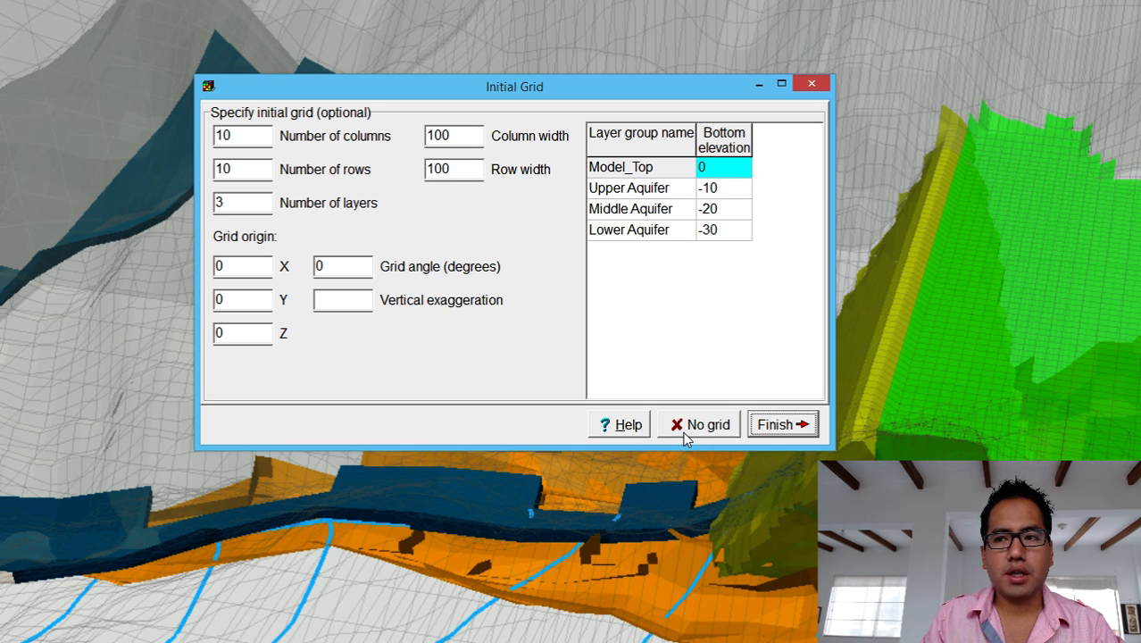
Set four layer groups and name the first two Aluvial and UpperFracAq.
double_click(254, 206)
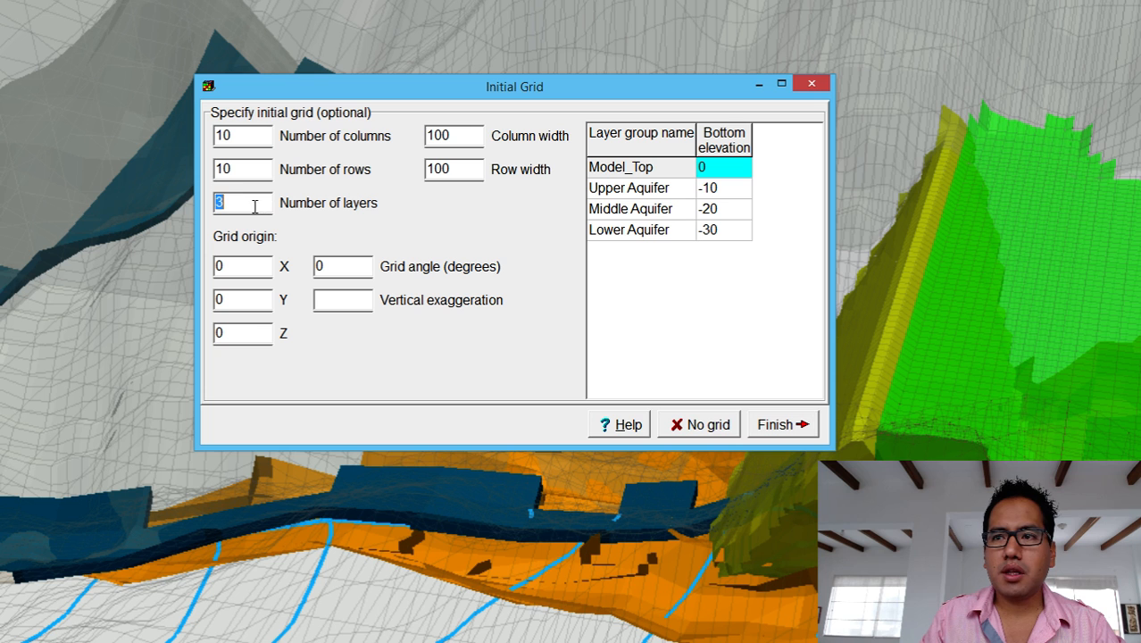
text(4)
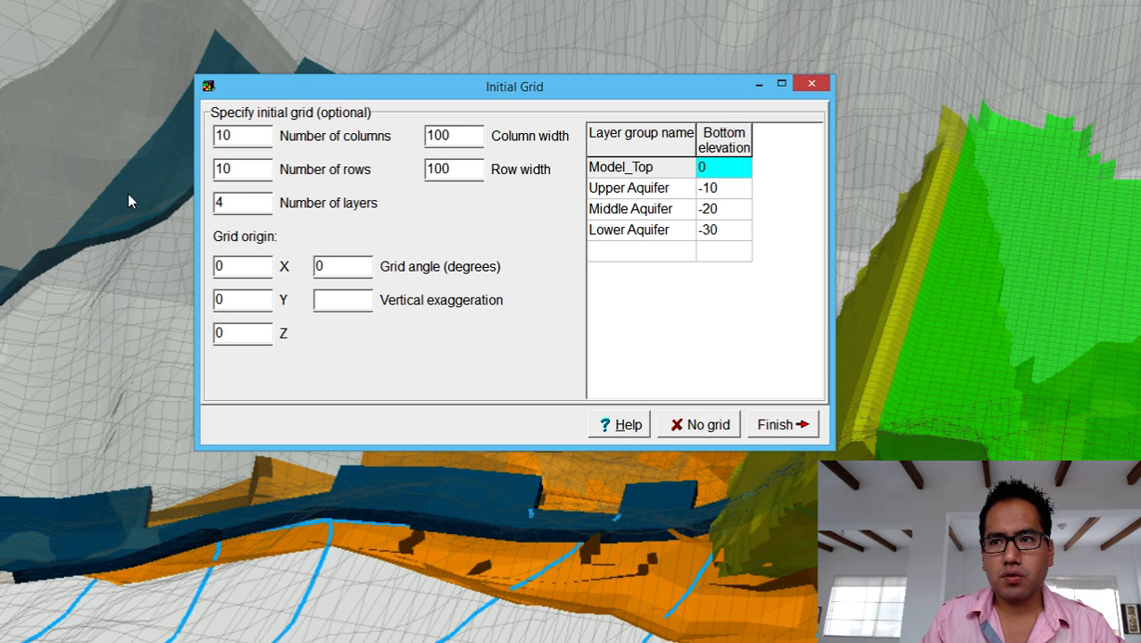
click(671, 191)
click(676, 195)
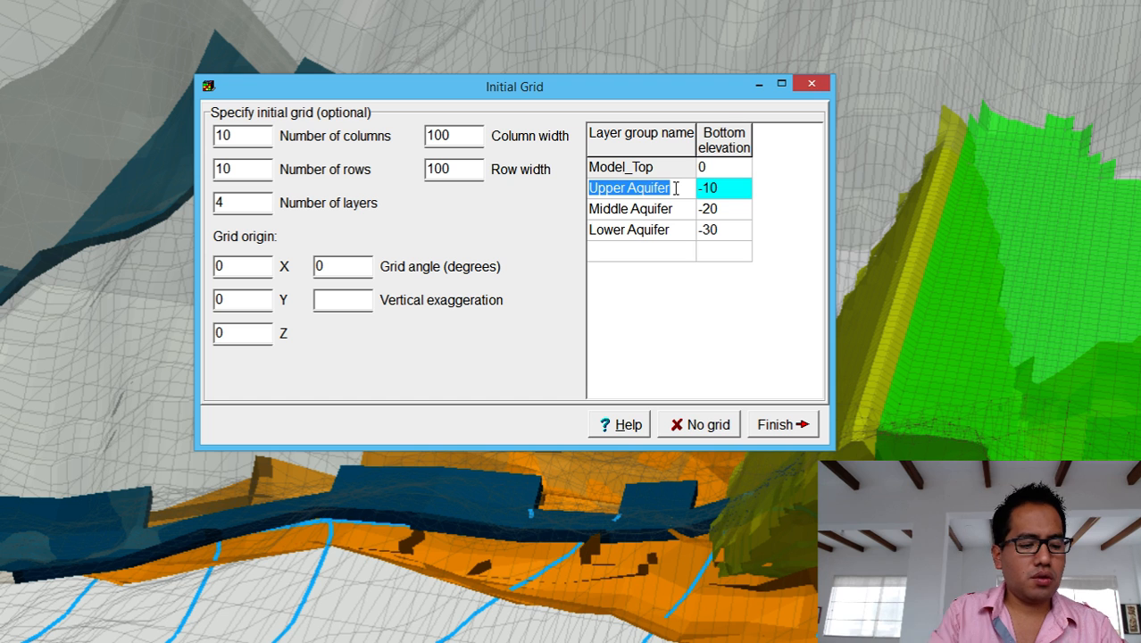
text(Aluvial)
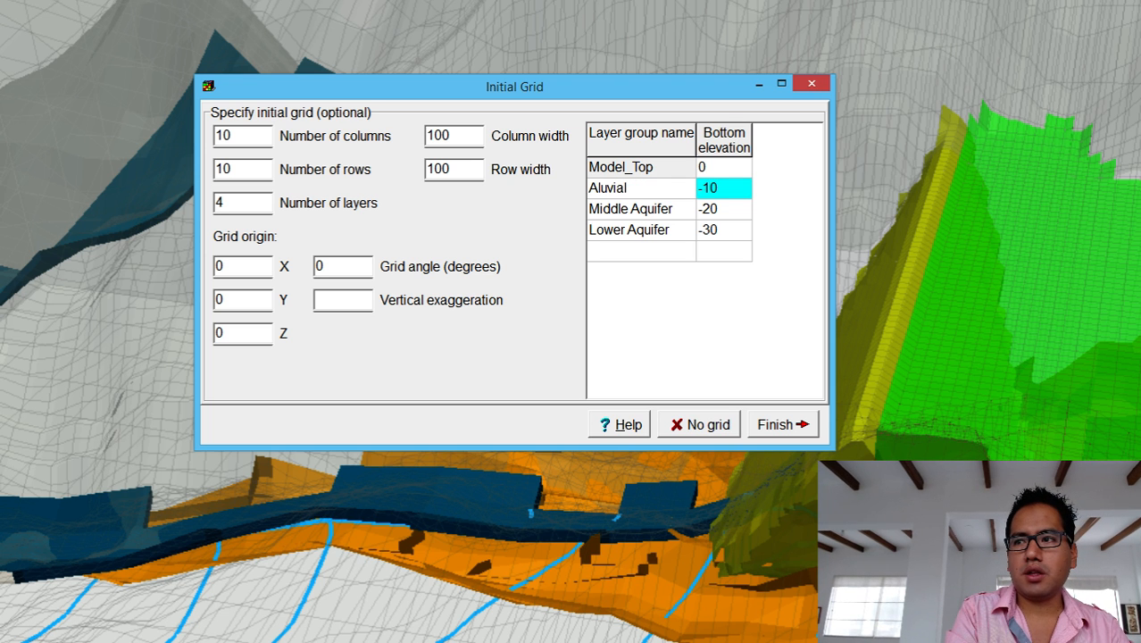
key(Return)
key(Down)
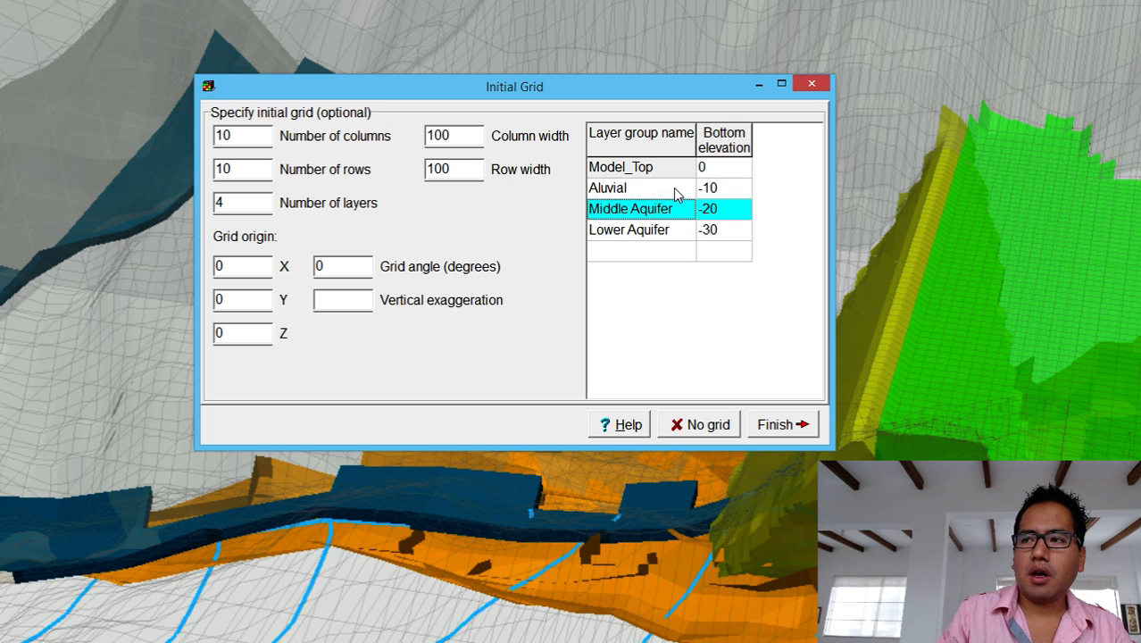
key(F2)
text(u)
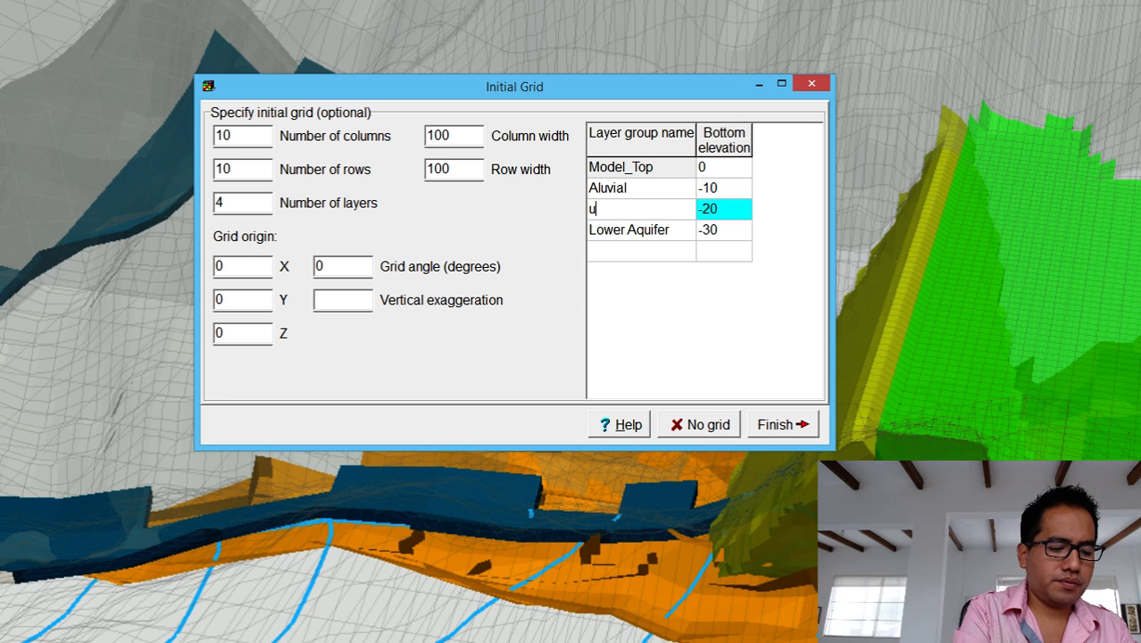
text(pp)
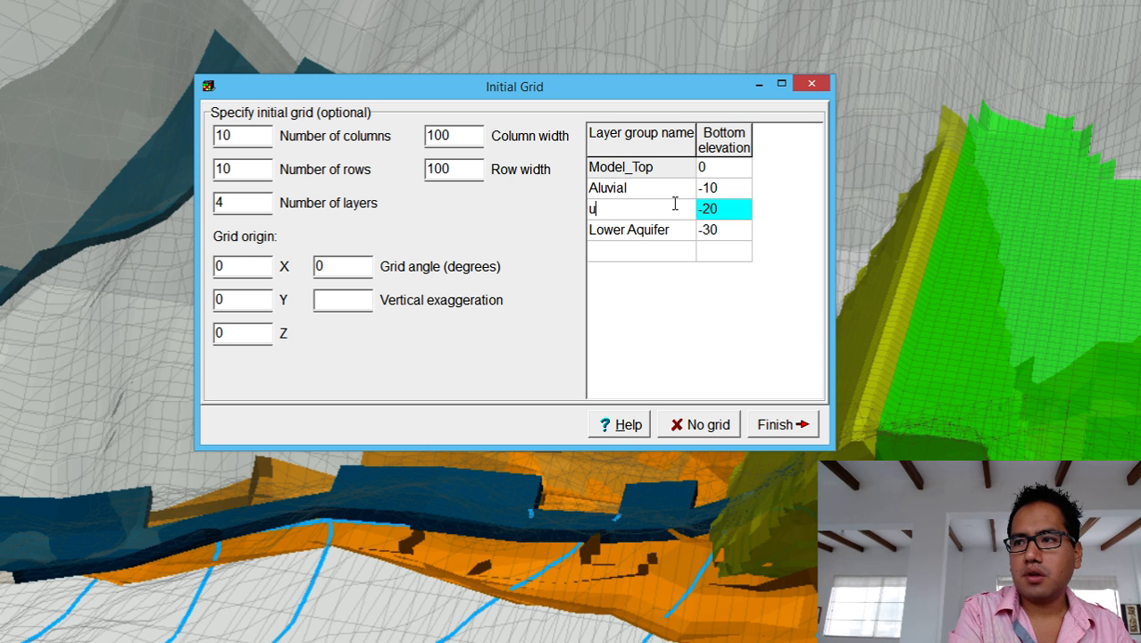
key(BackSpace)
text(Upper)
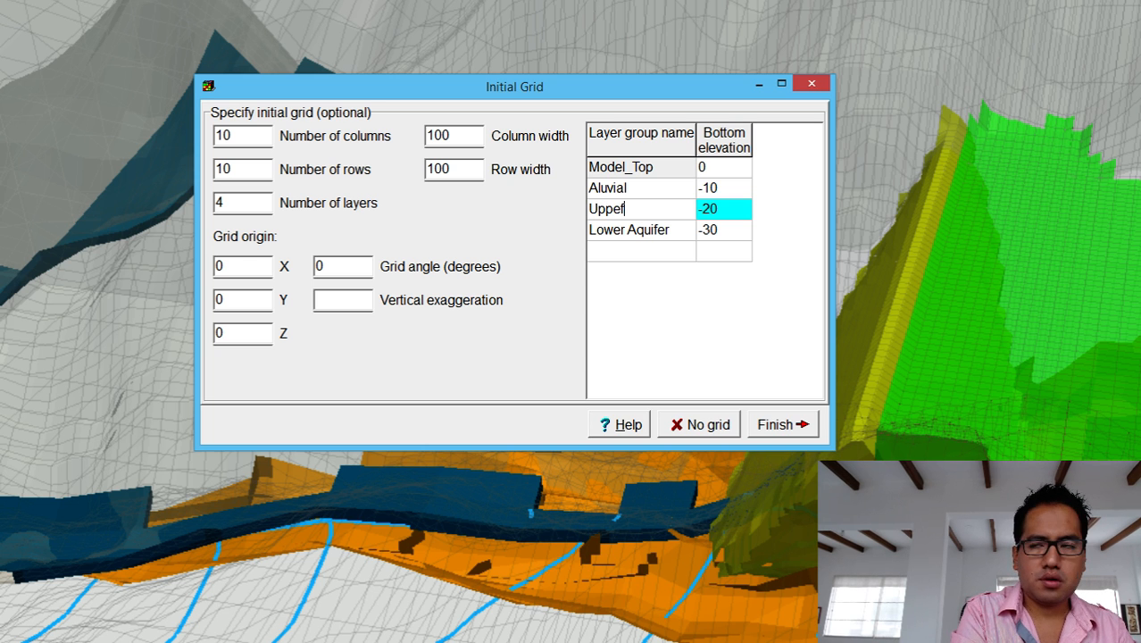
text( Fr)
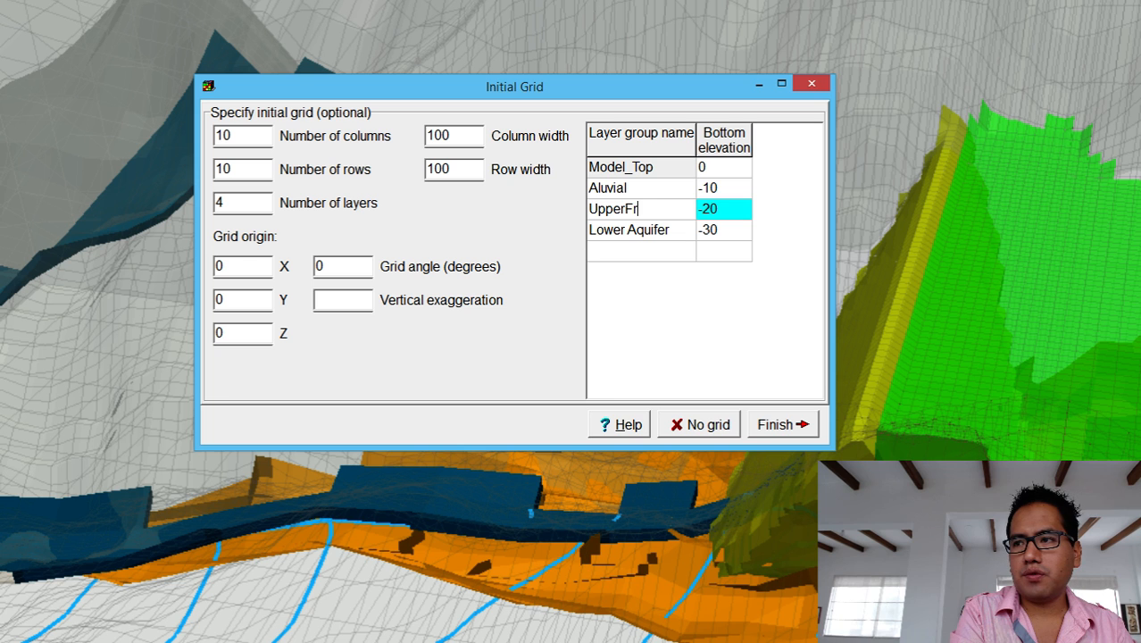
text(acAqui)
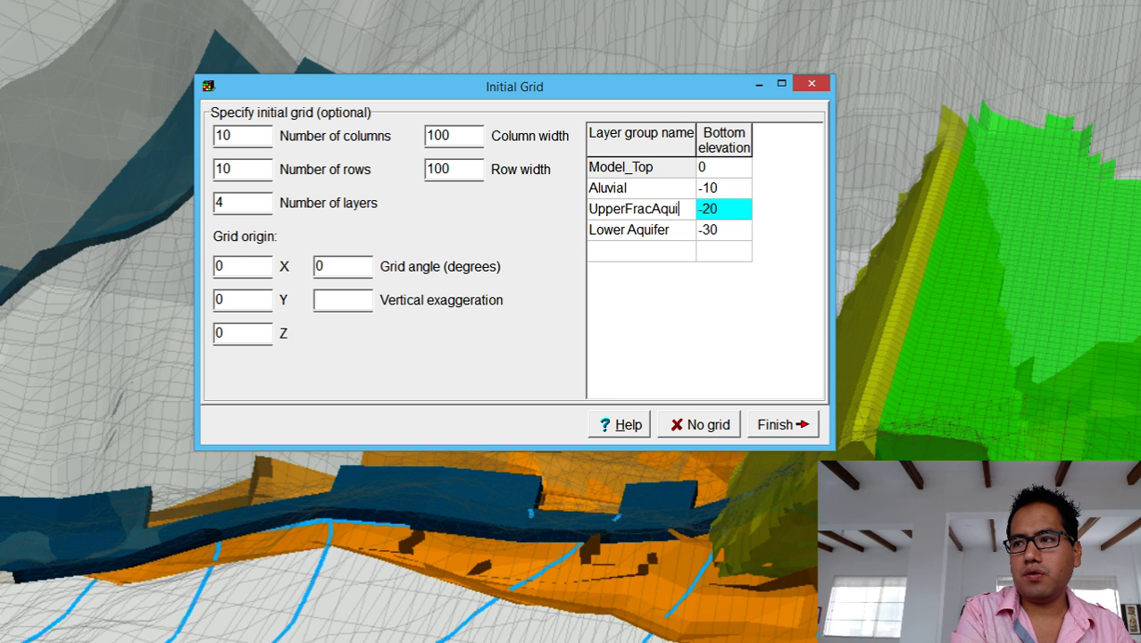
key(BackSpace)
key(BackSpace)
Name the third and fourth layer groups MiddleFracAq and LowerFracAq.
drag(675, 203, 587, 210)
key(ctrl+c)
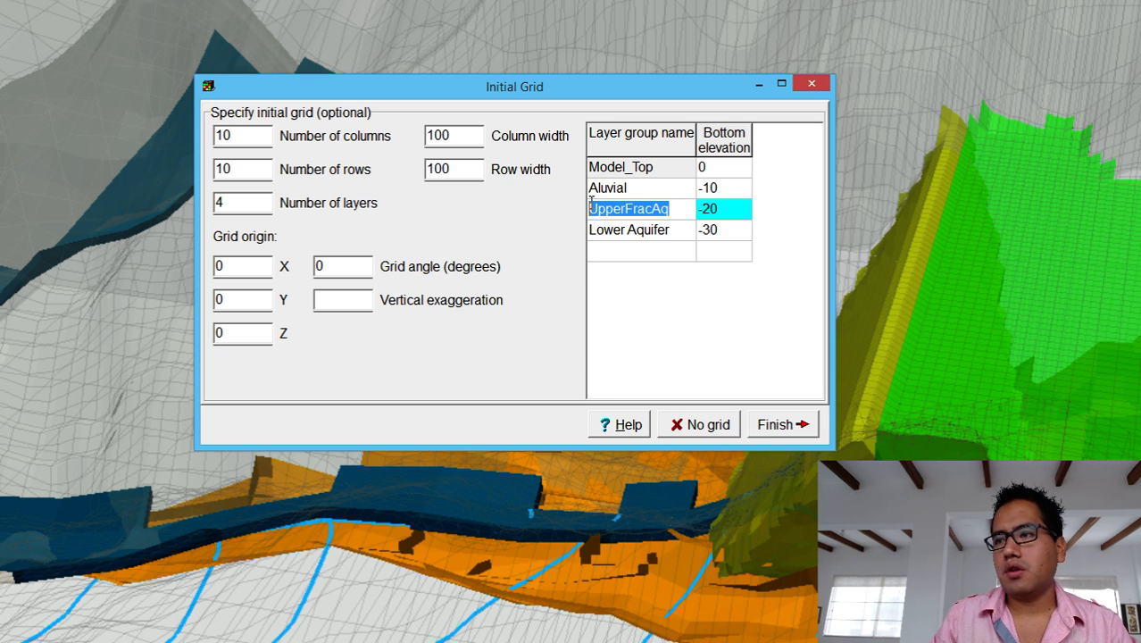
click(673, 232)
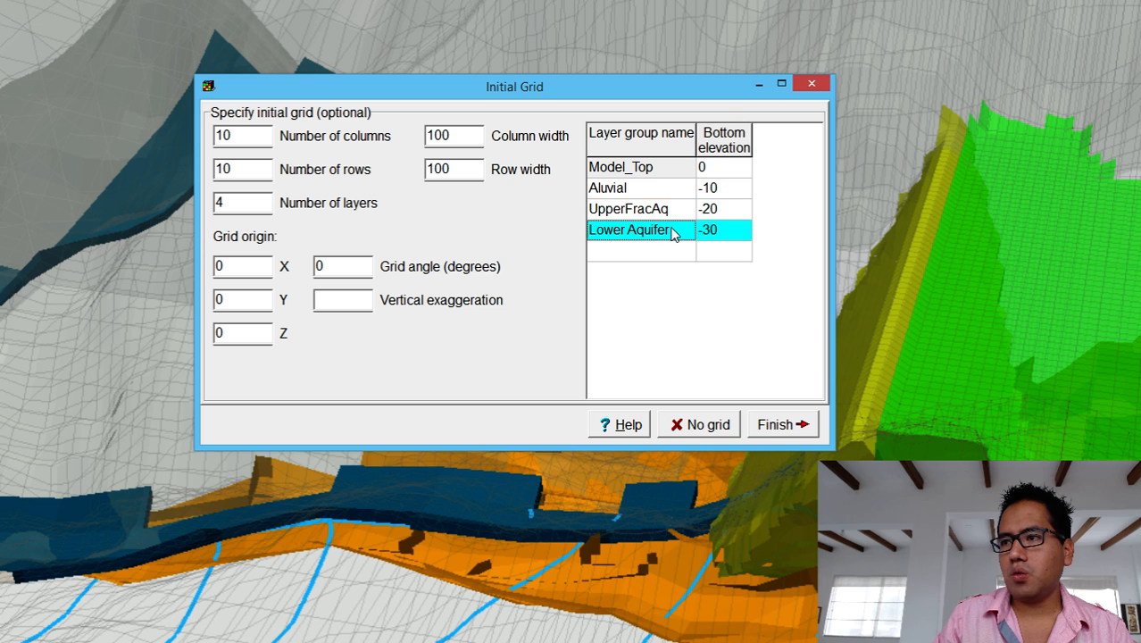
key(ctrl+v)
click(656, 253)
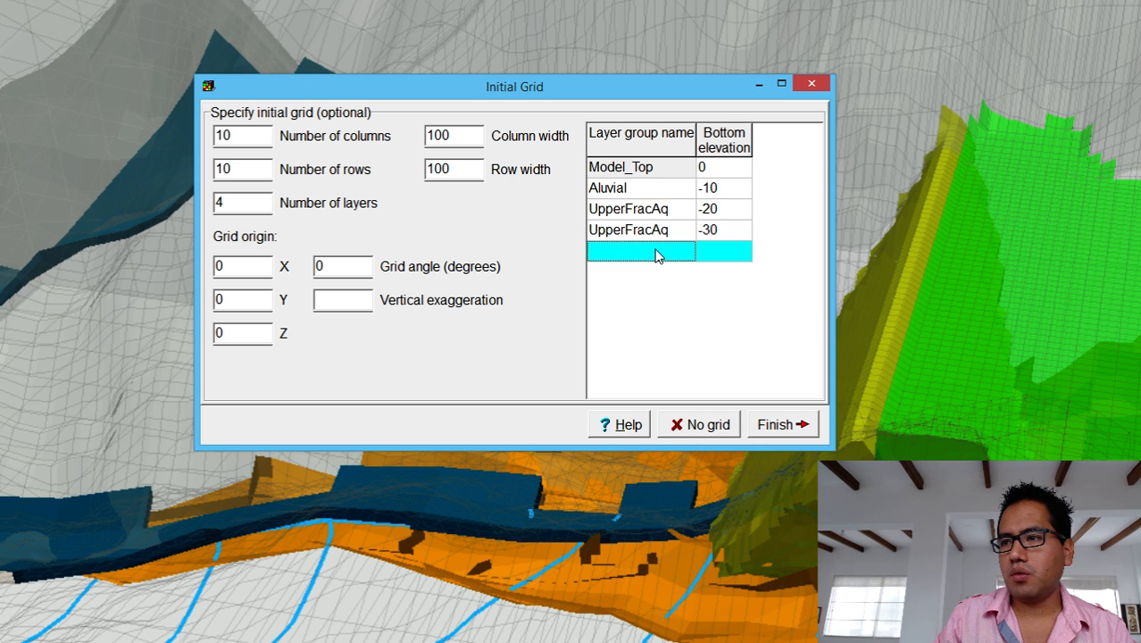
click(656, 253)
key(ctrl+v)
click(625, 230)
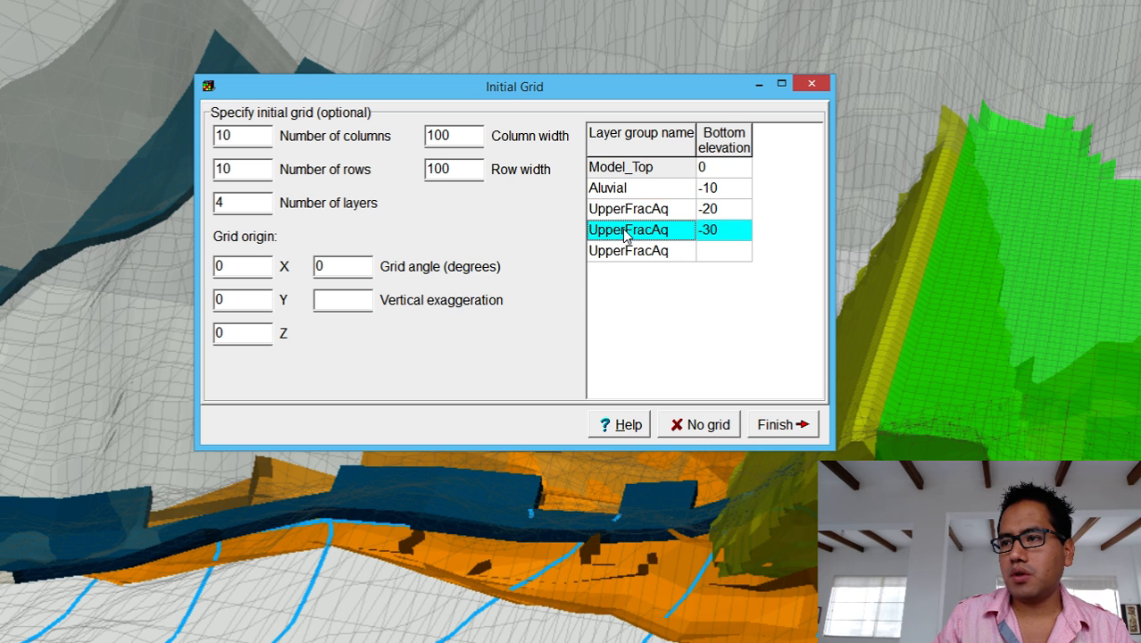
click(625, 230)
drag(624, 229, 536, 223)
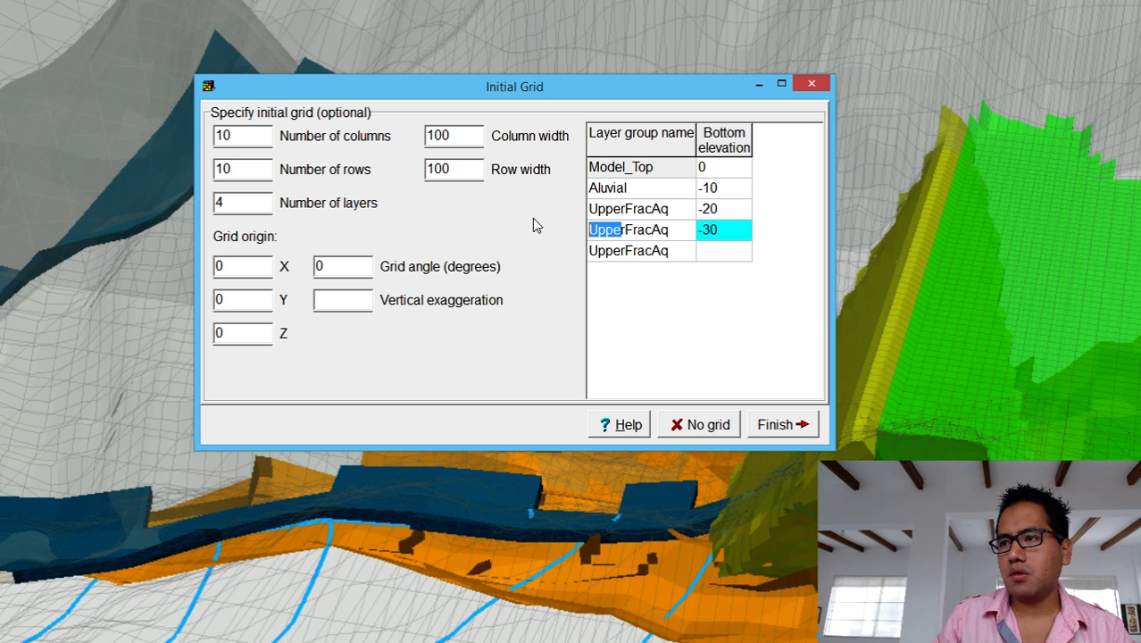
text(Middle)
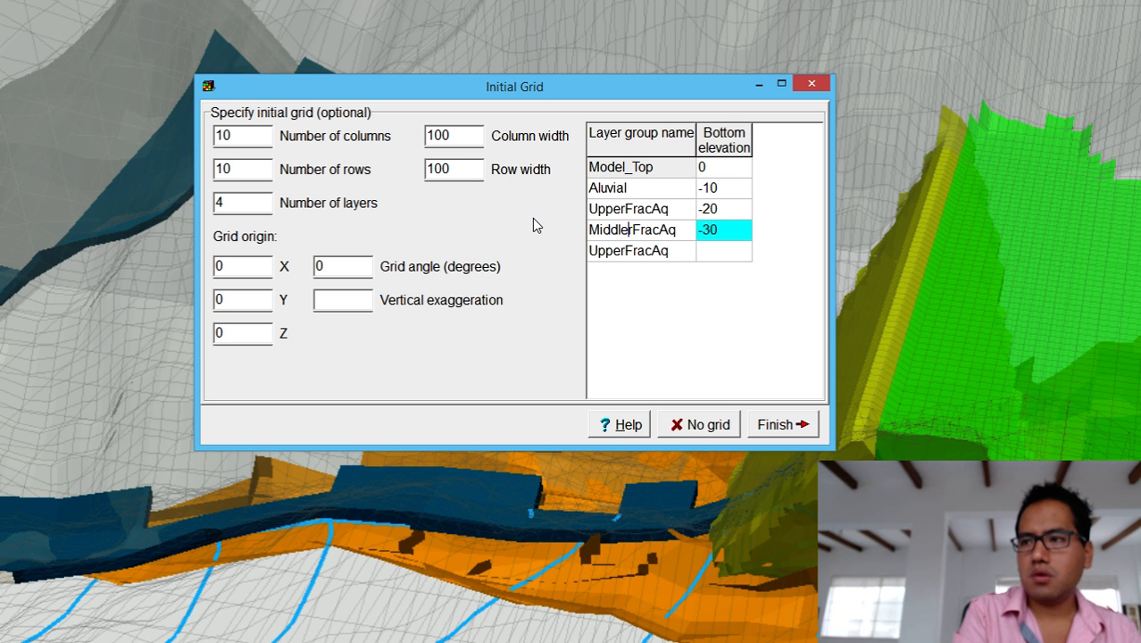
click(622, 254)
click(623, 256)
drag(627, 251, 529, 238)
text(Lower)
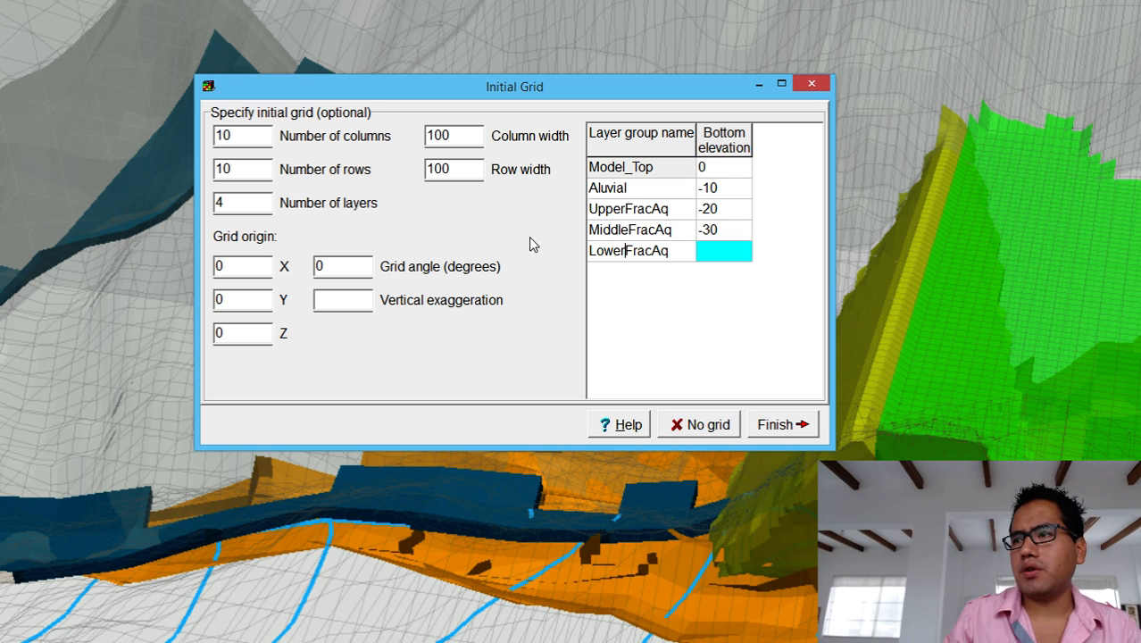
Give LowerFracAq a bottom elevation of -40 and close without creating a grid.
click(718, 252)
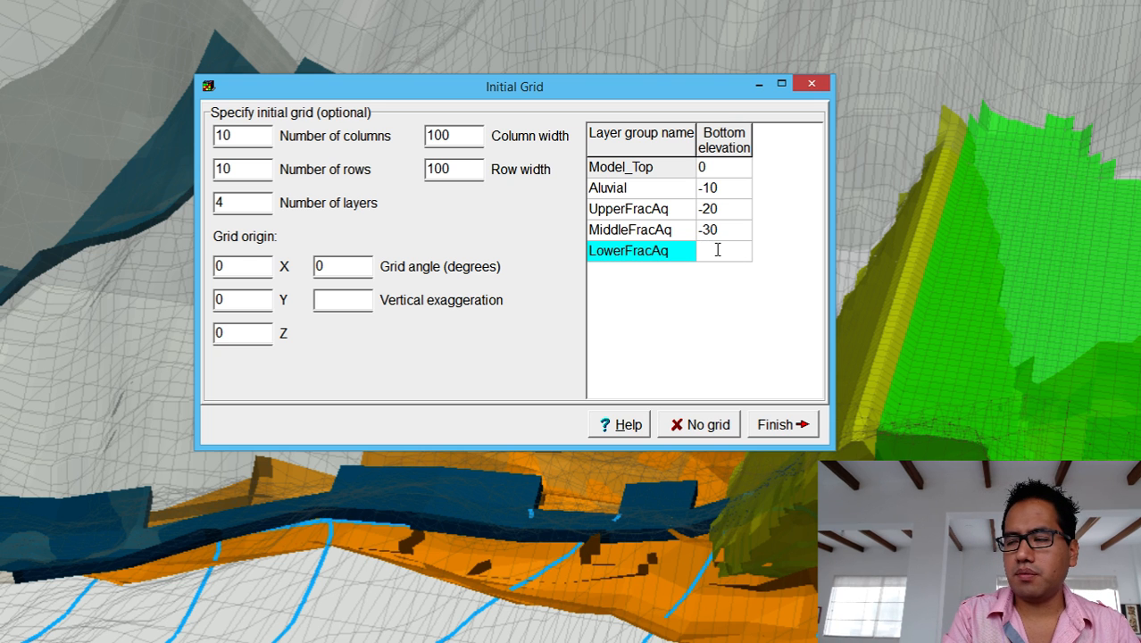
text(-)
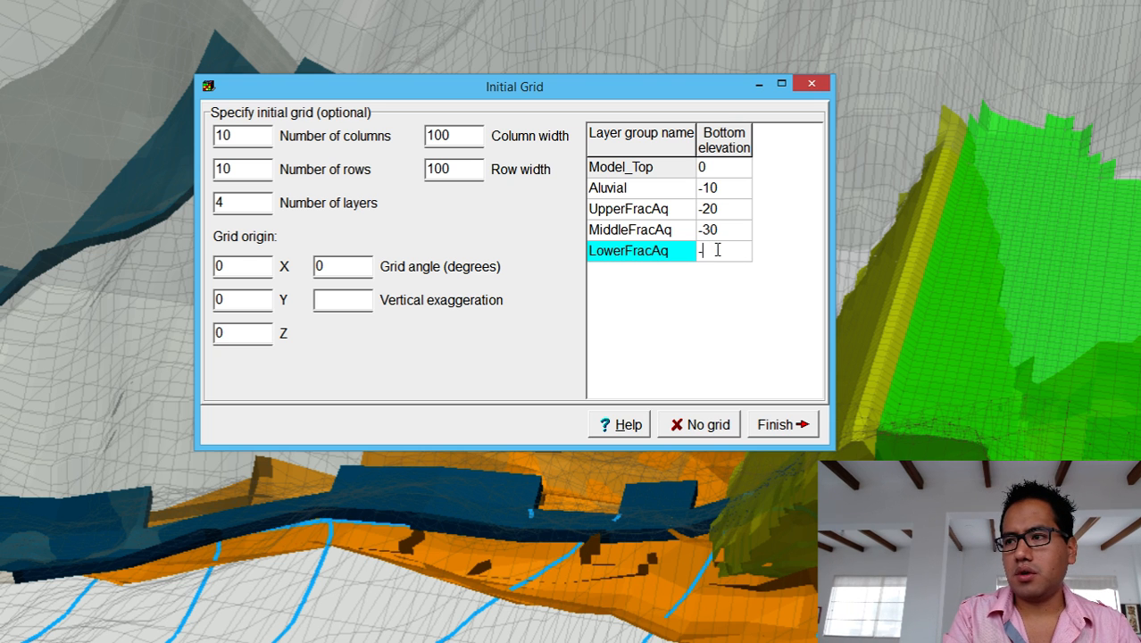
text(105)
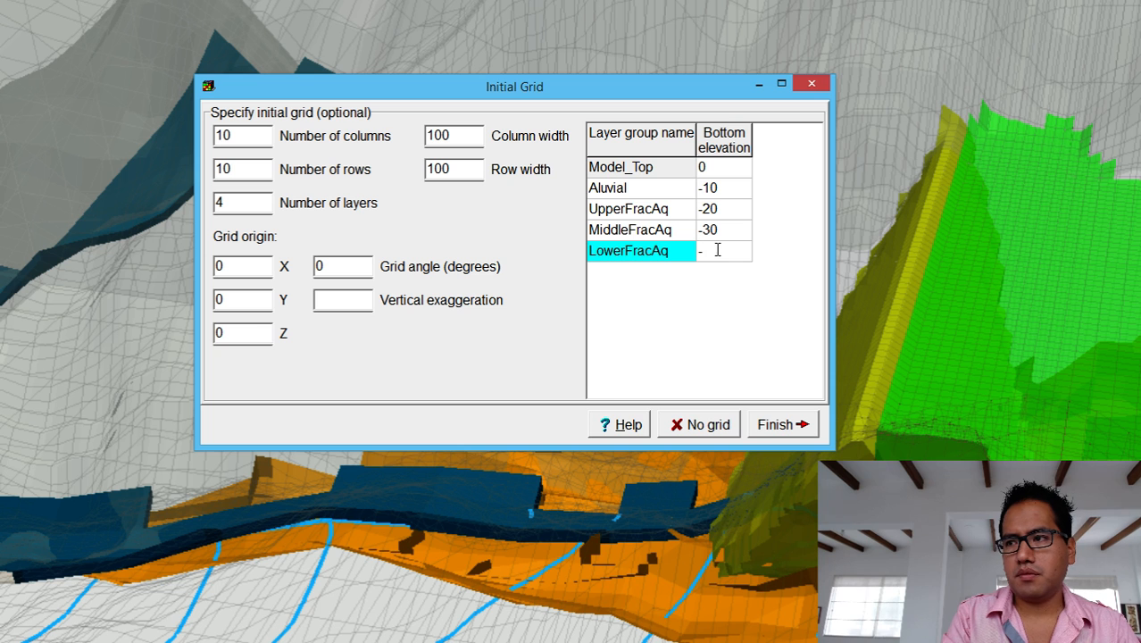
text(50)
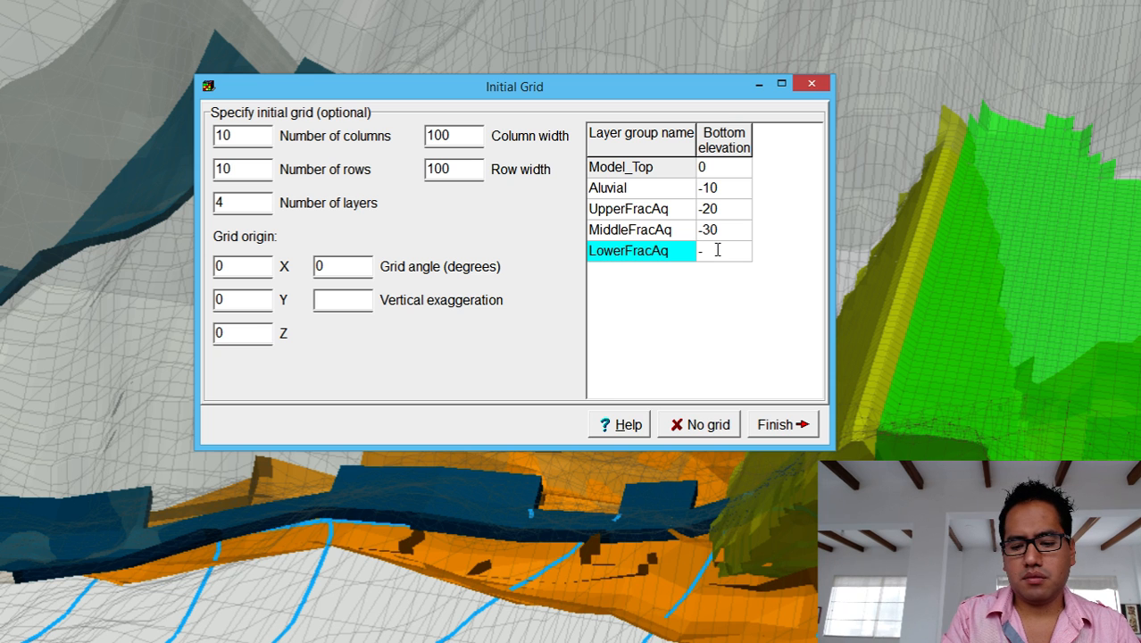
text(40)
click(735, 317)
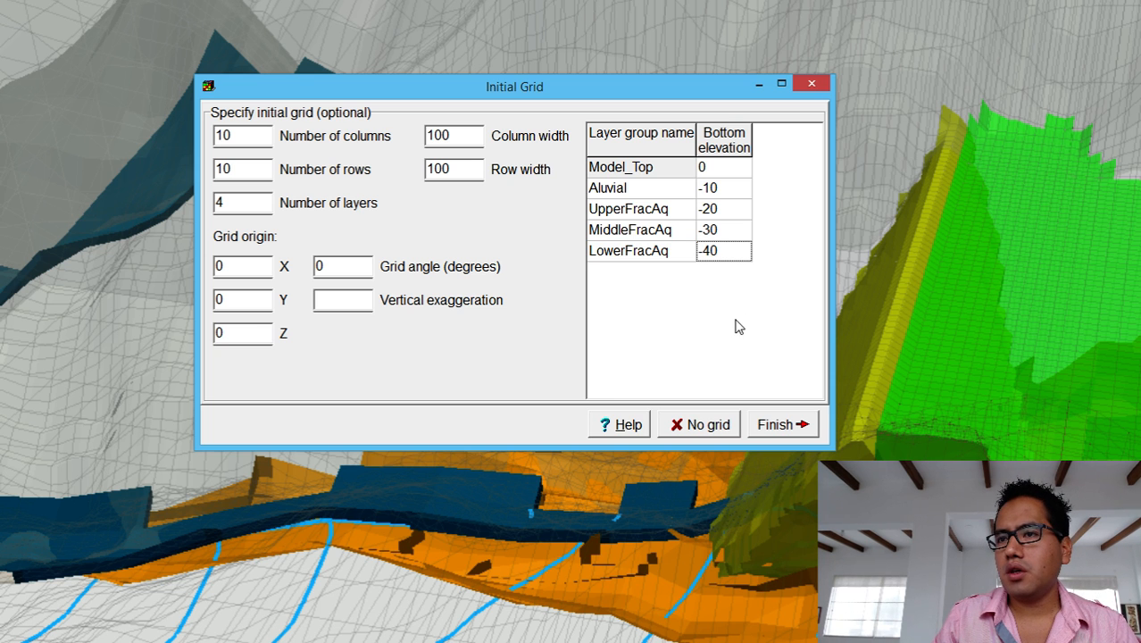
click(710, 427)
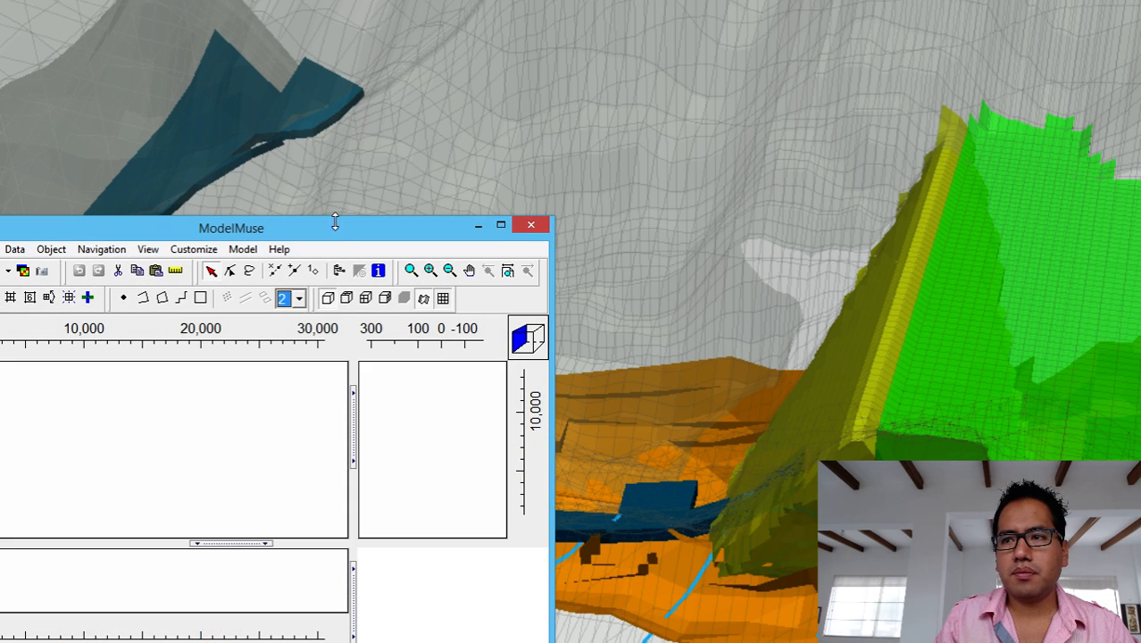
Move the ModelMuse window to the top and stretch it to the screen's bottom-right corner.
drag(336, 229, 428, 11)
double_click(428, 12)
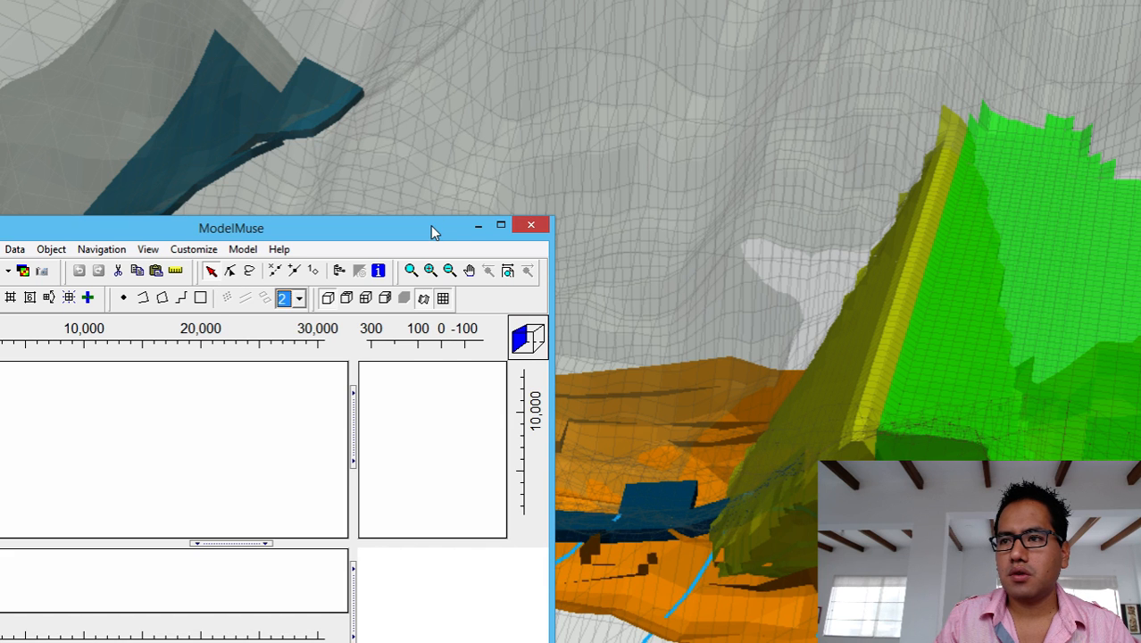
drag(431, 231, 529, 18)
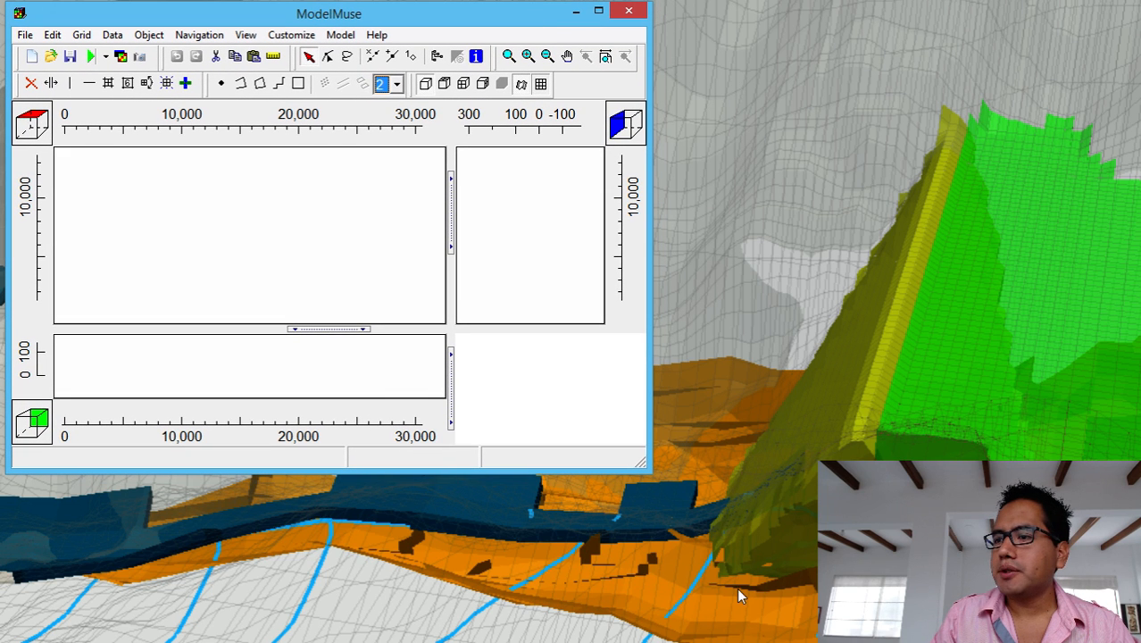
drag(640, 461, 1122, 635)
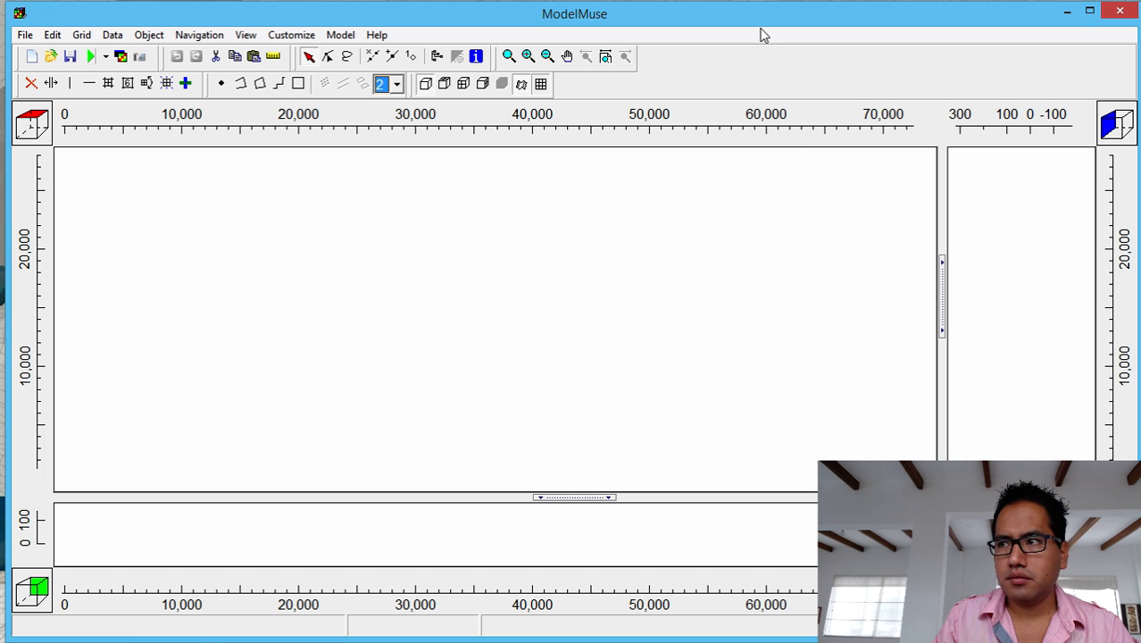
drag(757, 25, 754, 27)
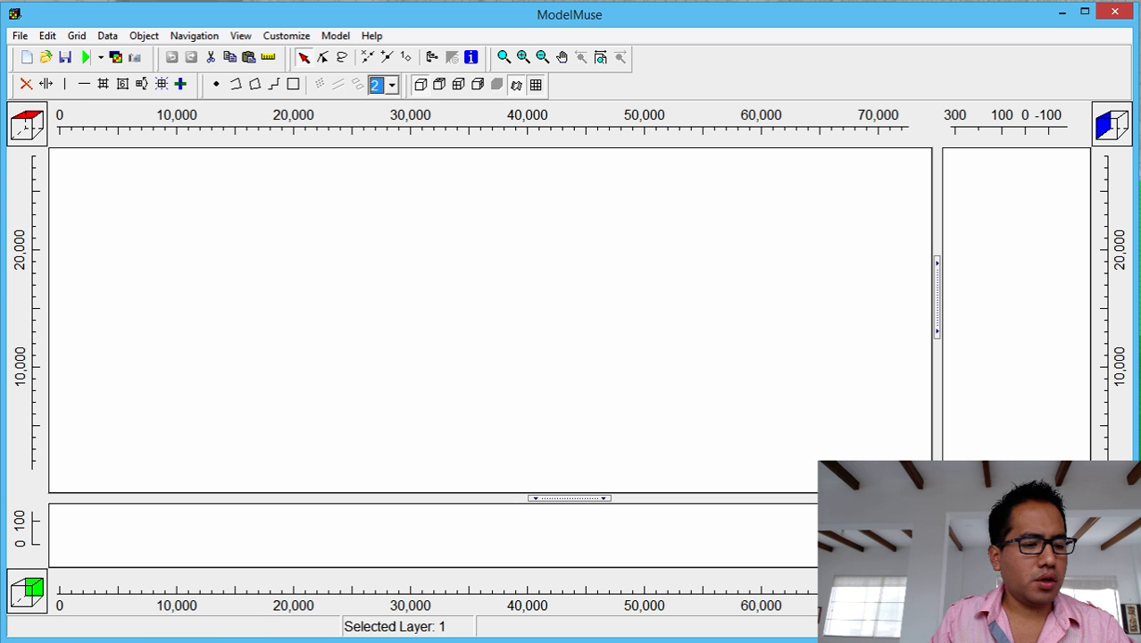
Browse to C:\WRDAPP\0_Infohataris\8_Regional_Groundwater_Flow_Model\Input_Data in File Explorer, then minimize it.
click(484, 2)
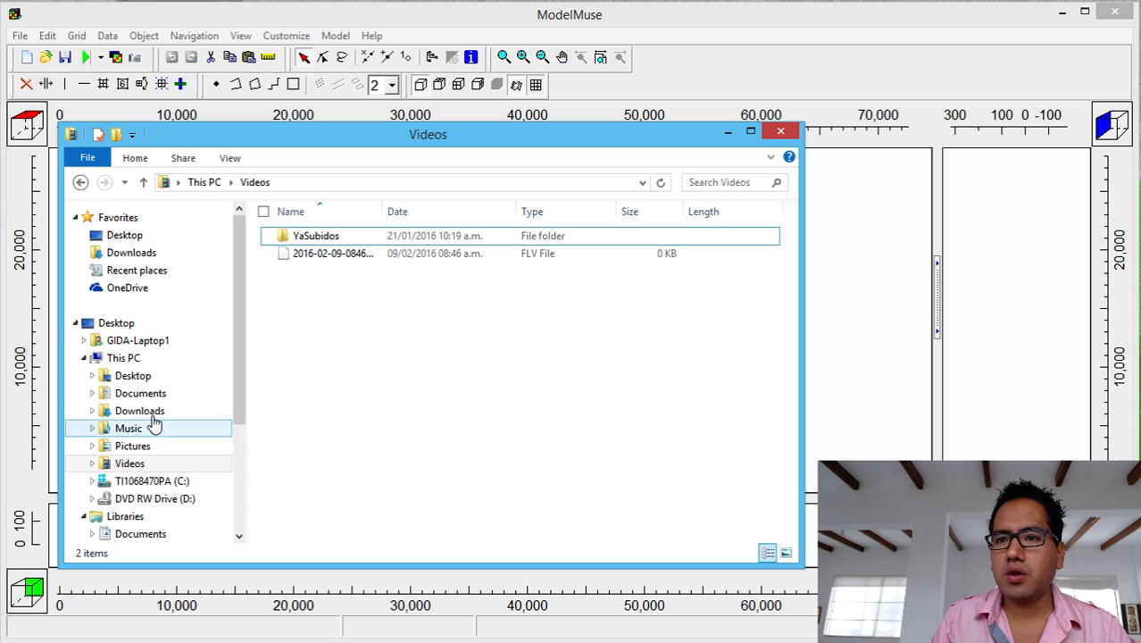
click(125, 480)
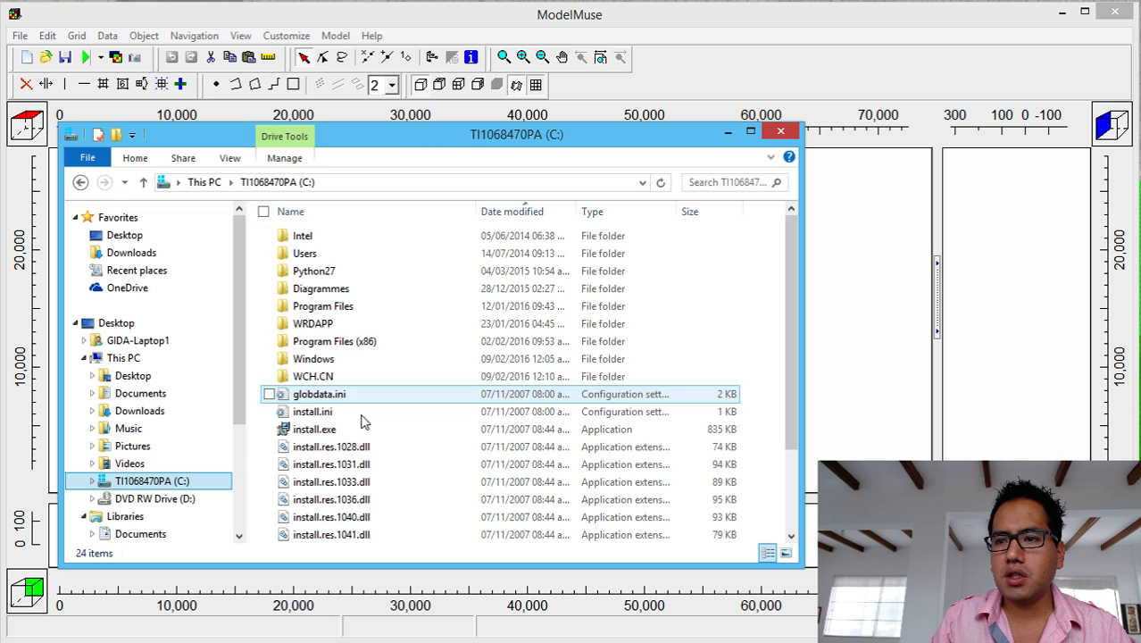
double_click(324, 325)
double_click(319, 238)
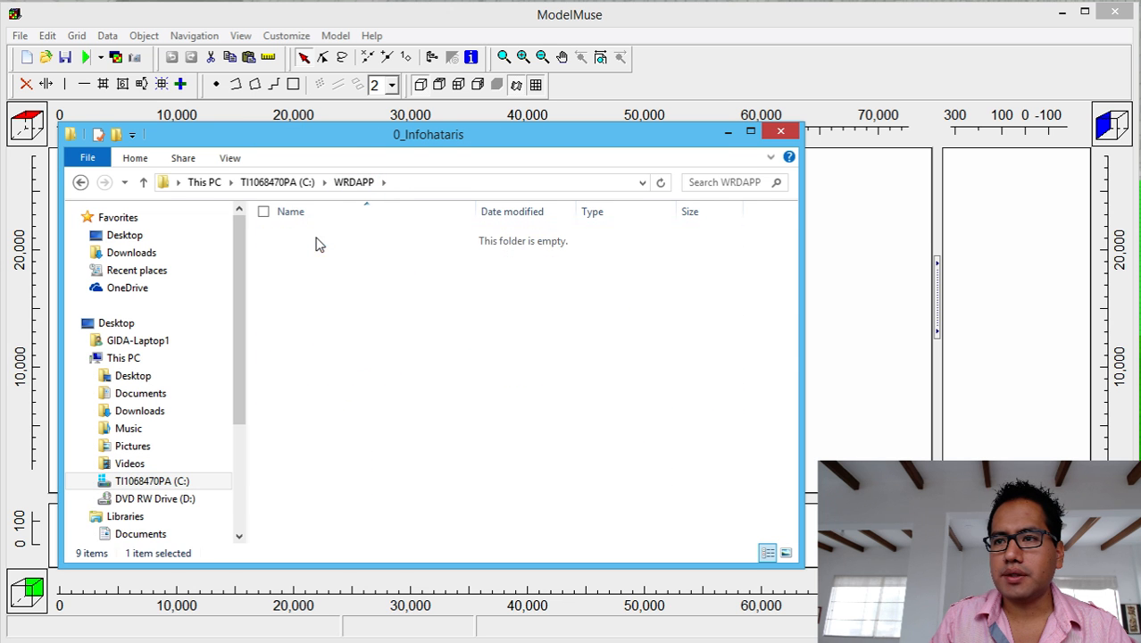
double_click(358, 366)
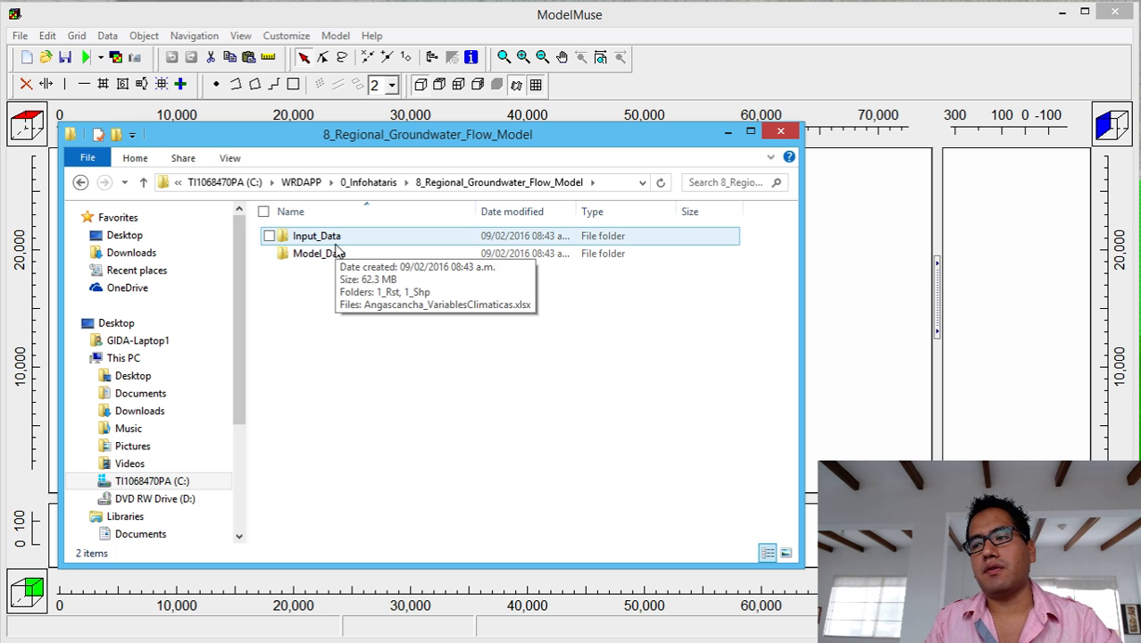
click(336, 255)
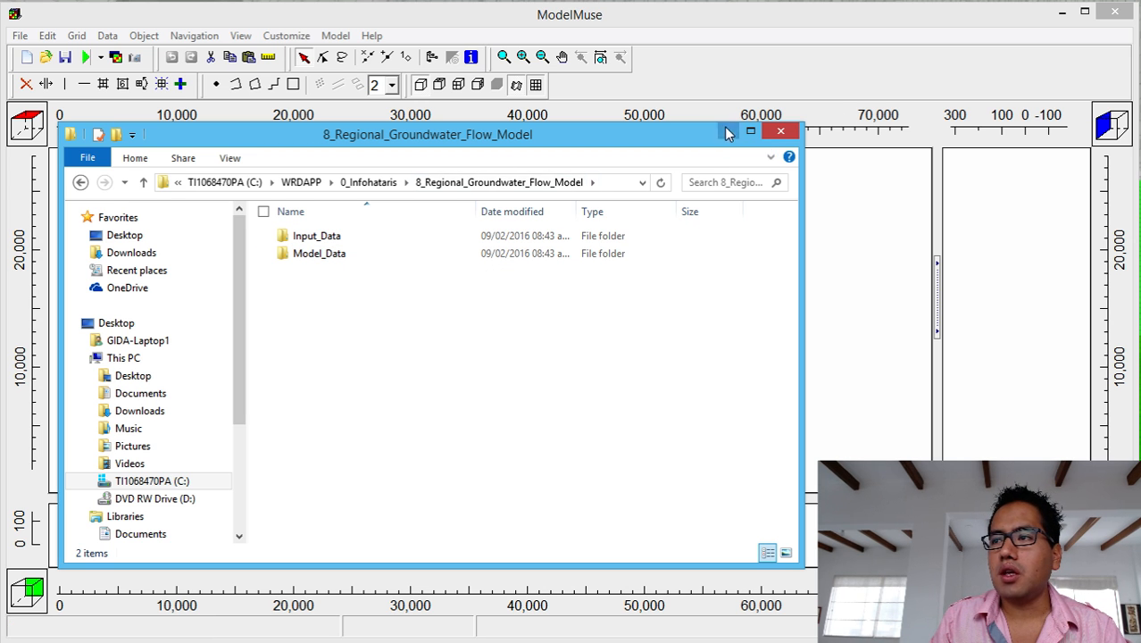
double_click(356, 237)
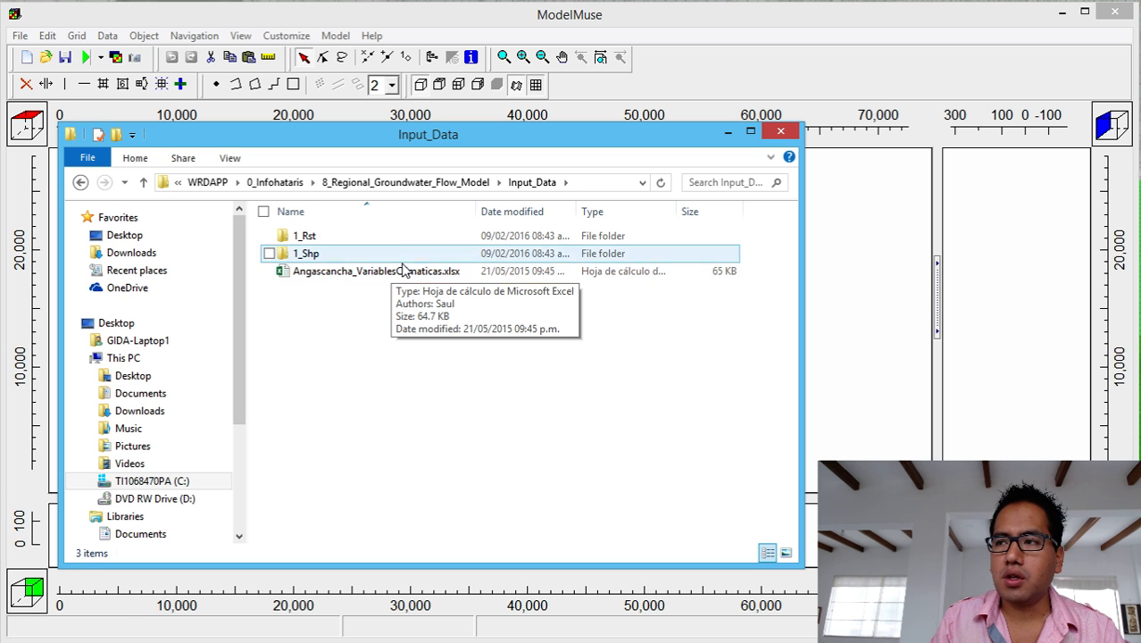
click(728, 134)
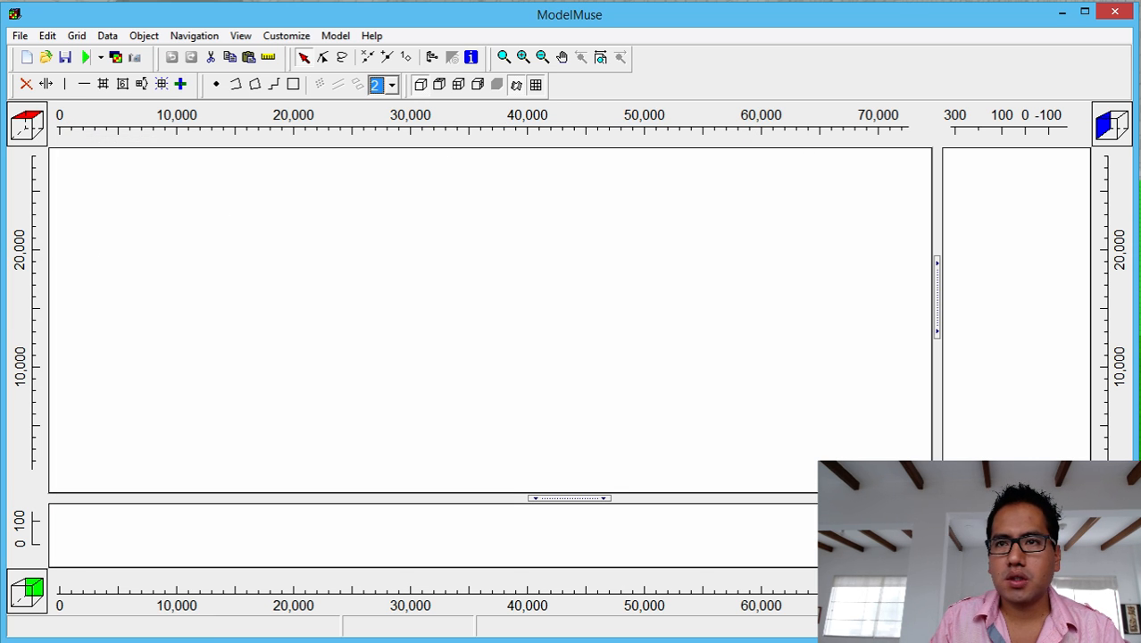
Import the shapefile Angascancha_Basin_Extension.shp from Input_Data\1_Shp.
click(20, 36)
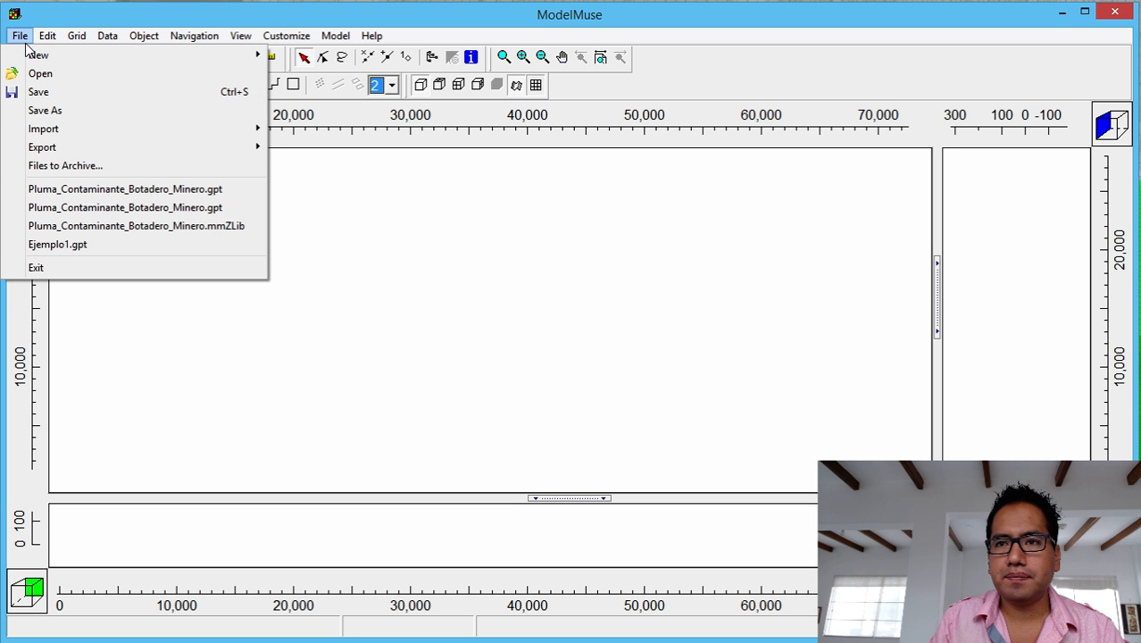
mouse_move(86, 130)
click(346, 150)
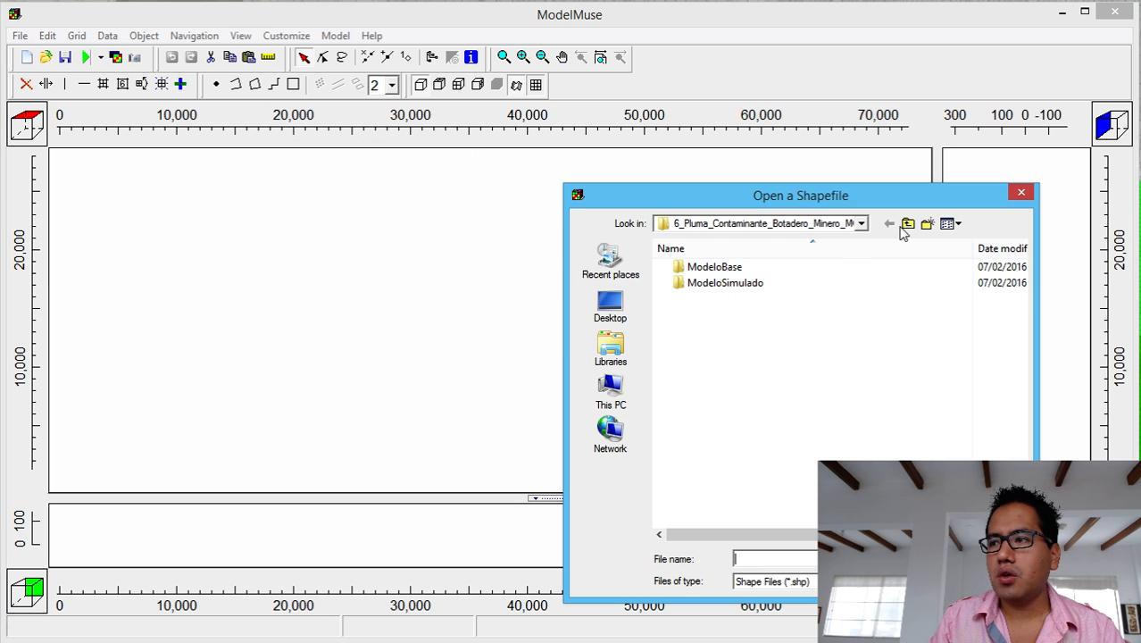
click(907, 224)
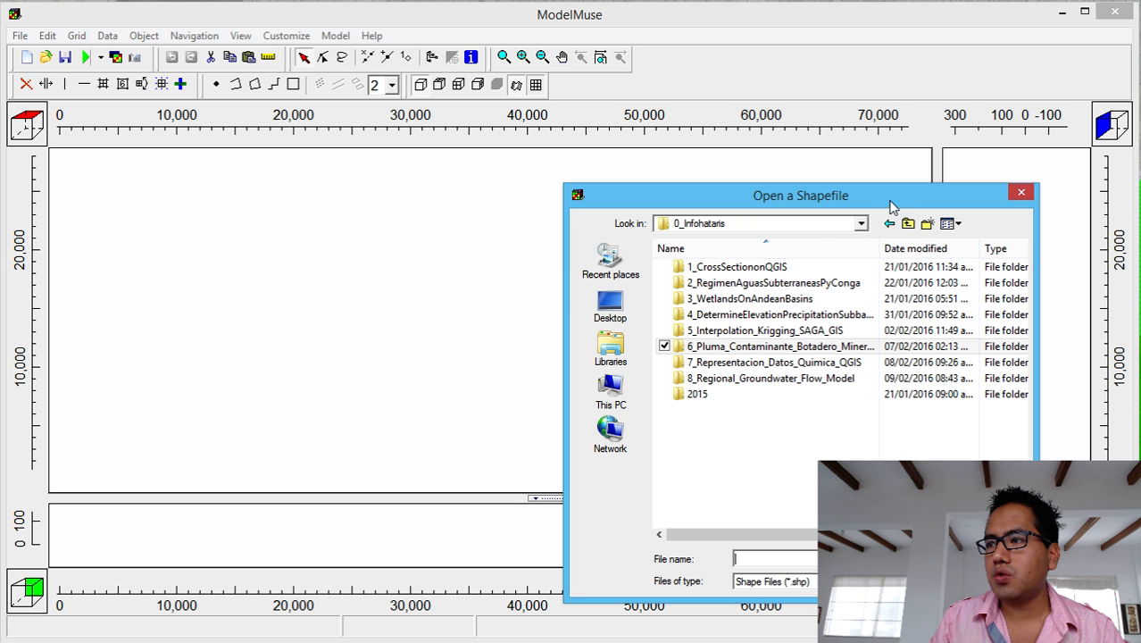
click(789, 380)
double_click(789, 380)
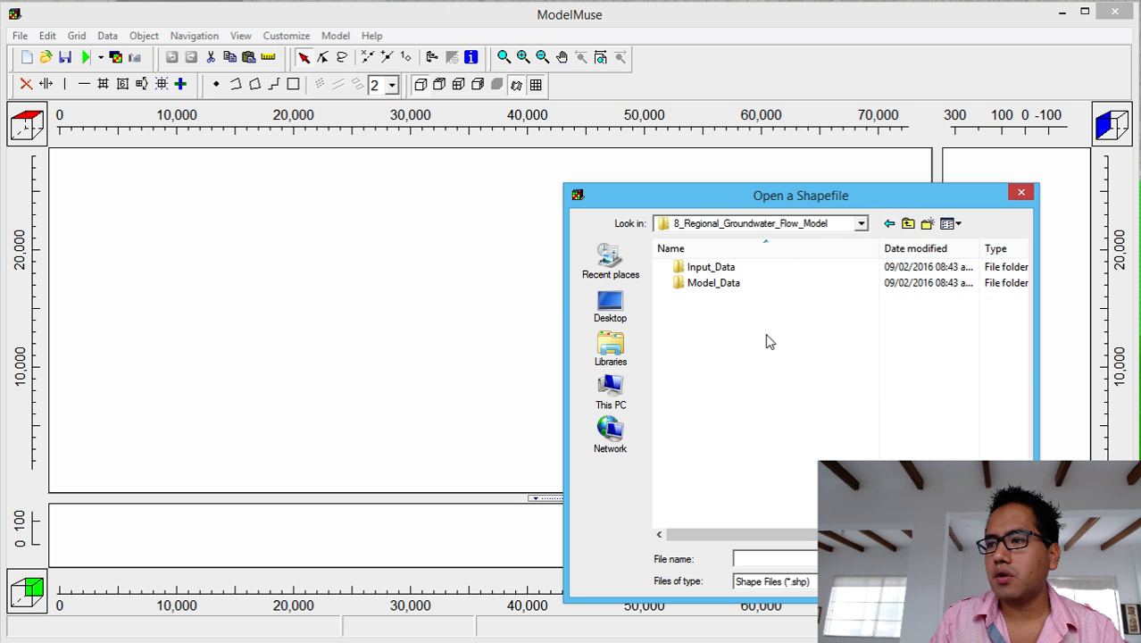
double_click(745, 269)
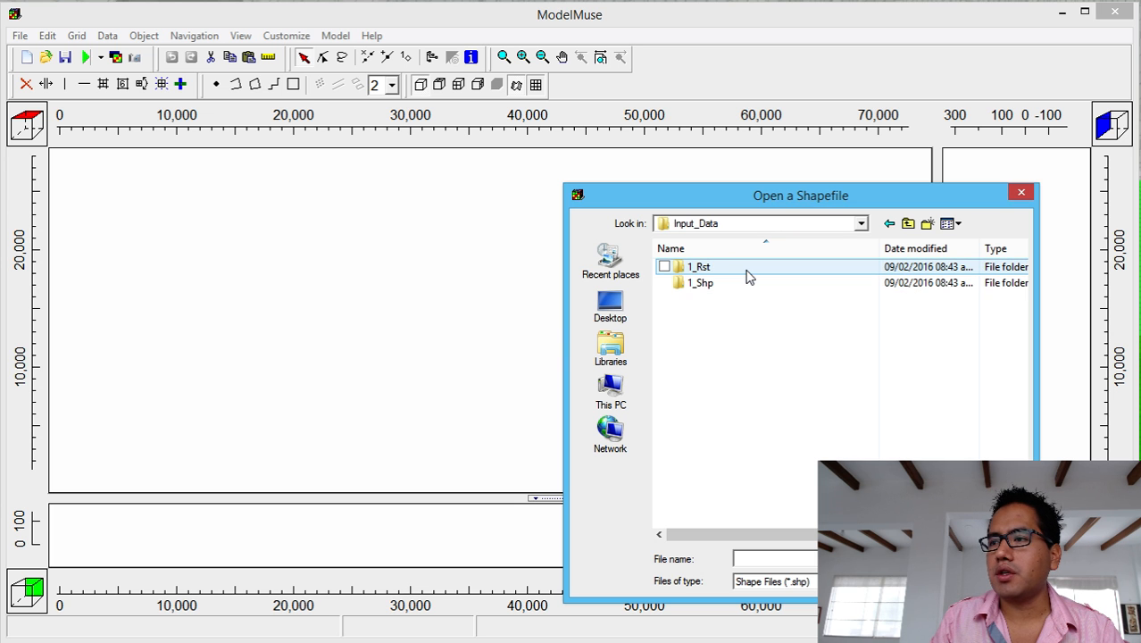
double_click(744, 282)
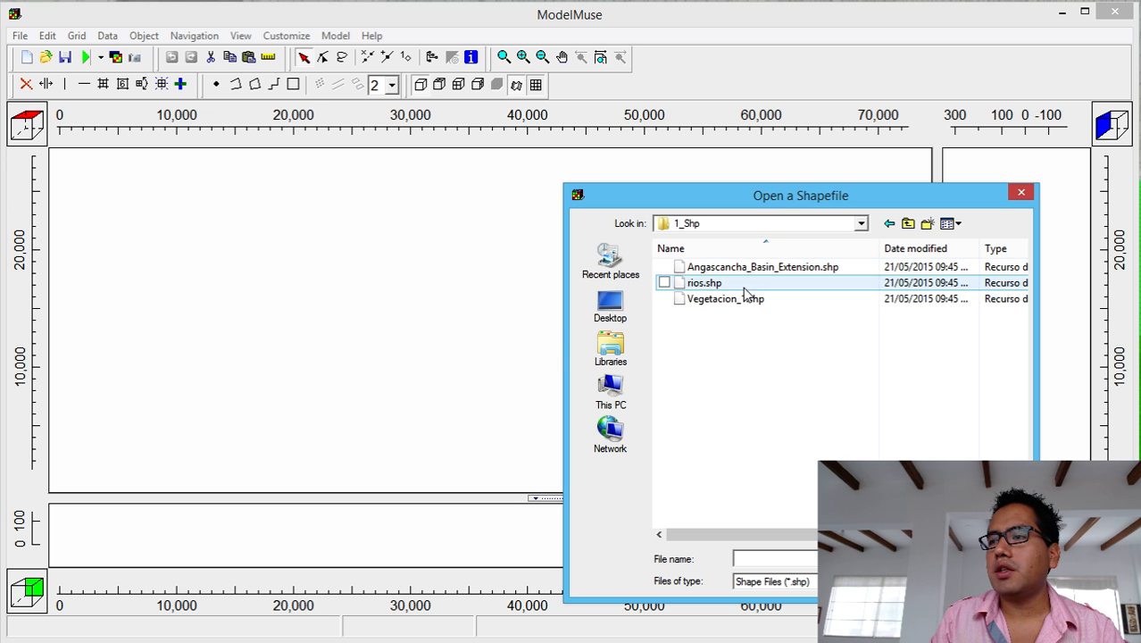
click(726, 272)
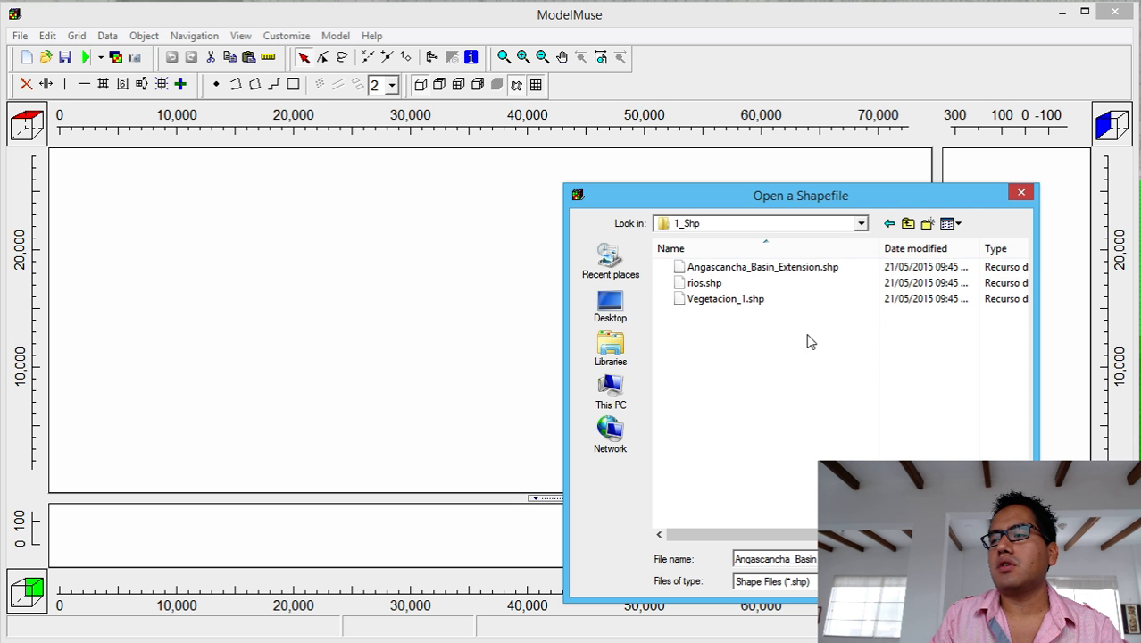
double_click(771, 265)
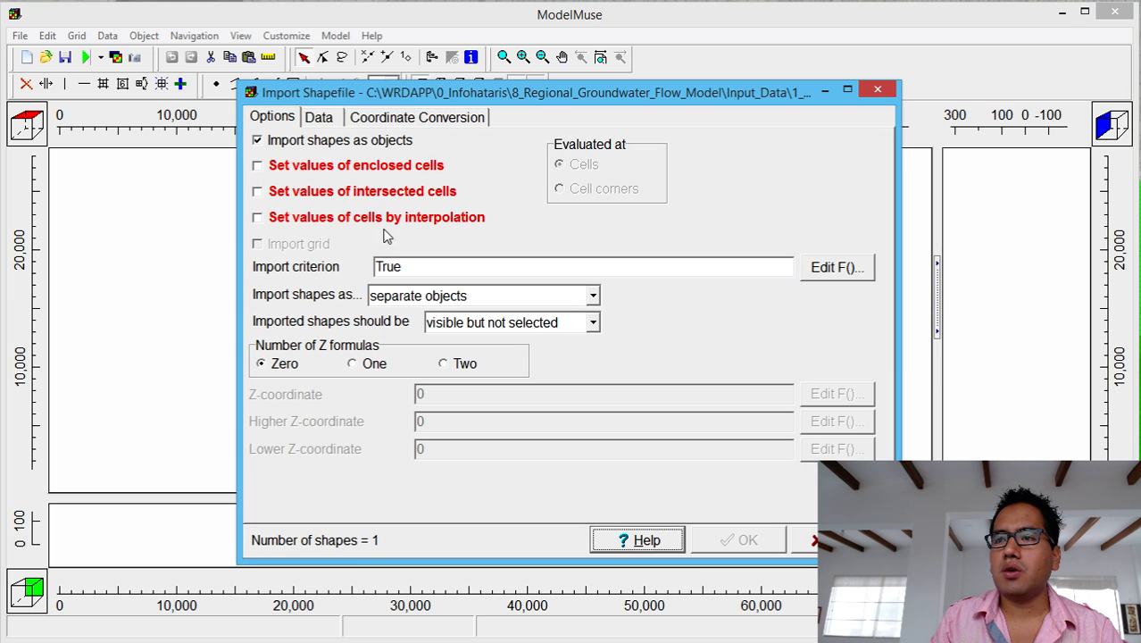
Import the basin with enclosed cells set, Higher Z Model_Top and Lower Z LowerFracAq_Bottom.
click(319, 170)
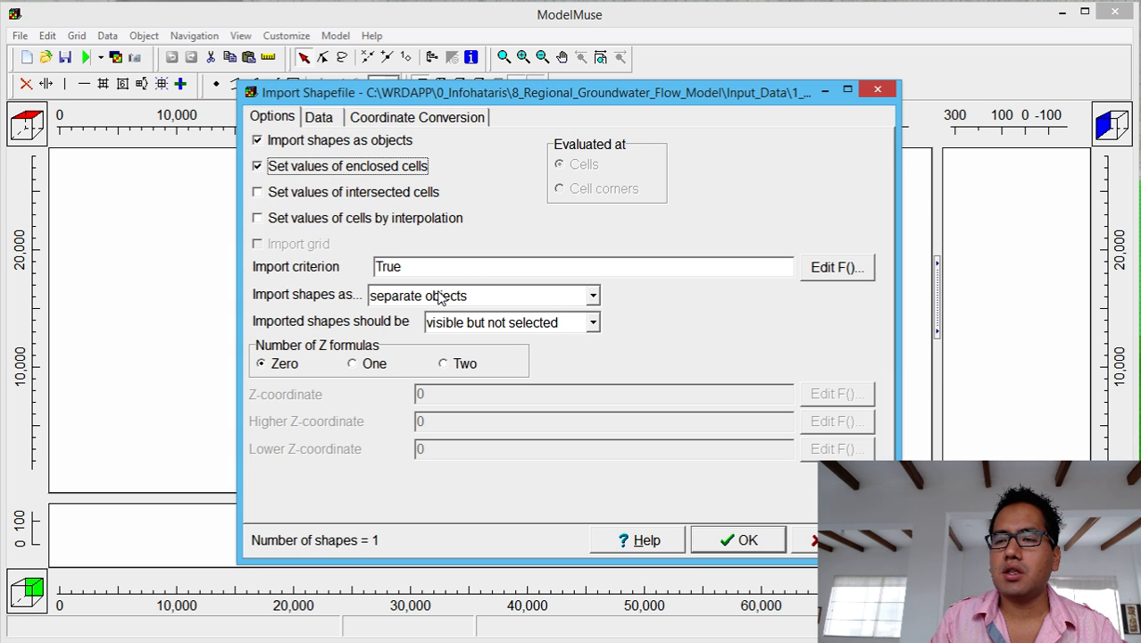
click(444, 365)
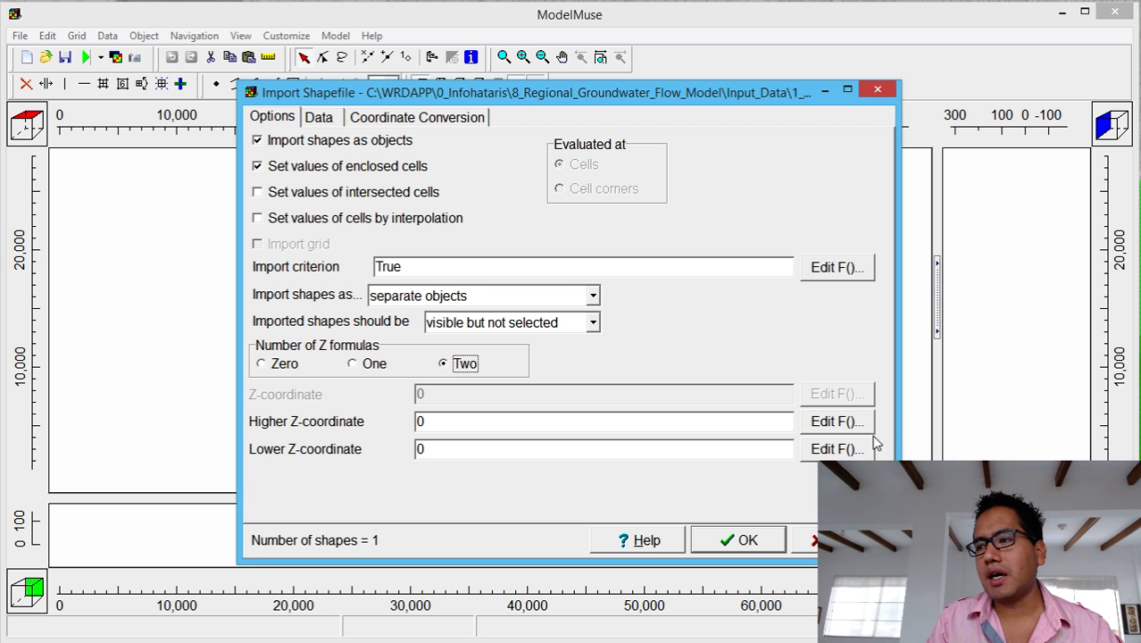
click(848, 421)
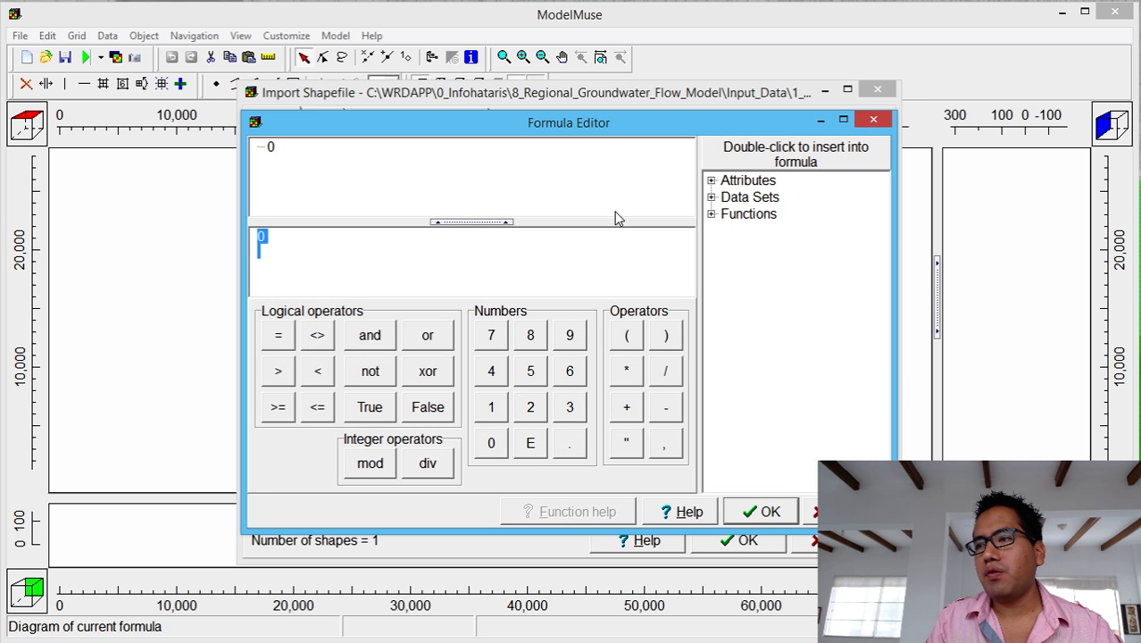
click(711, 198)
click(727, 214)
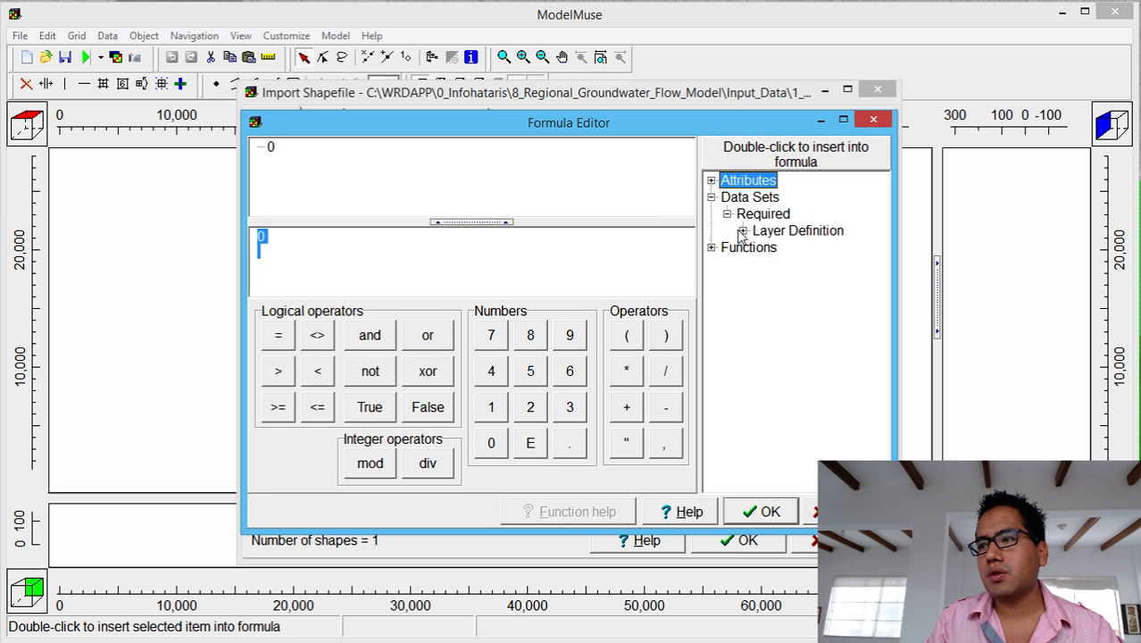
click(743, 231)
double_click(786, 250)
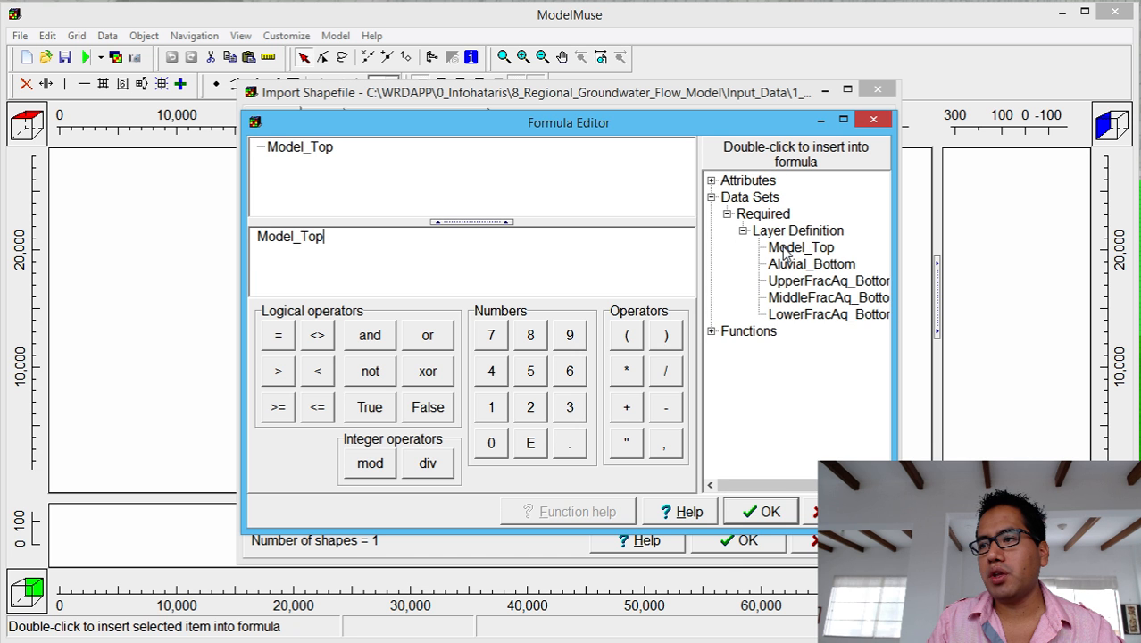
click(763, 511)
click(837, 450)
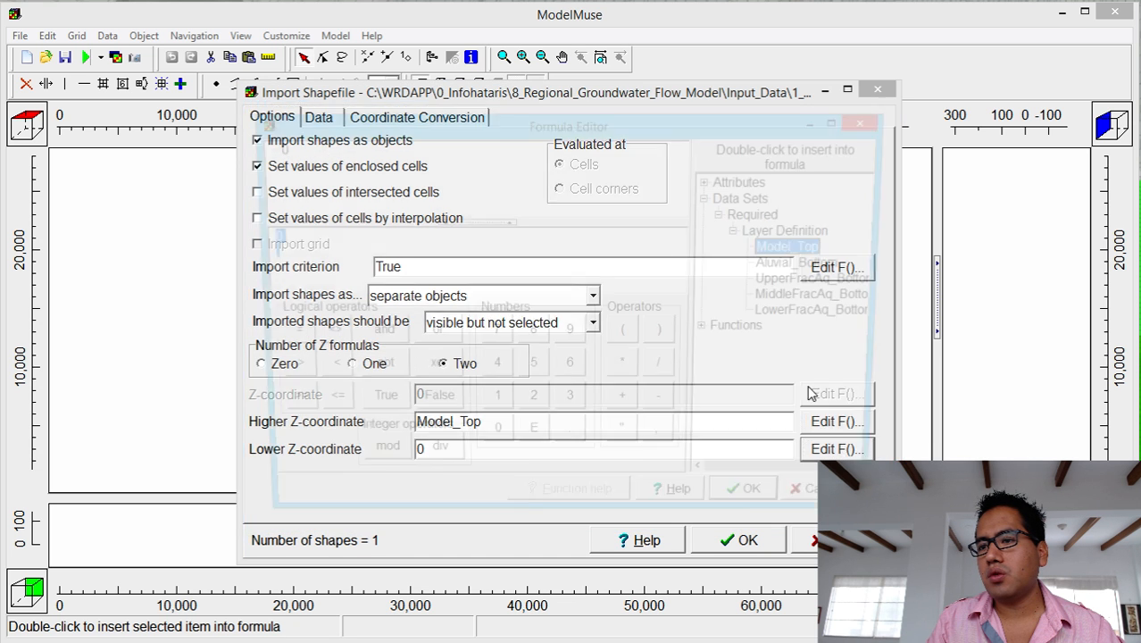
double_click(815, 319)
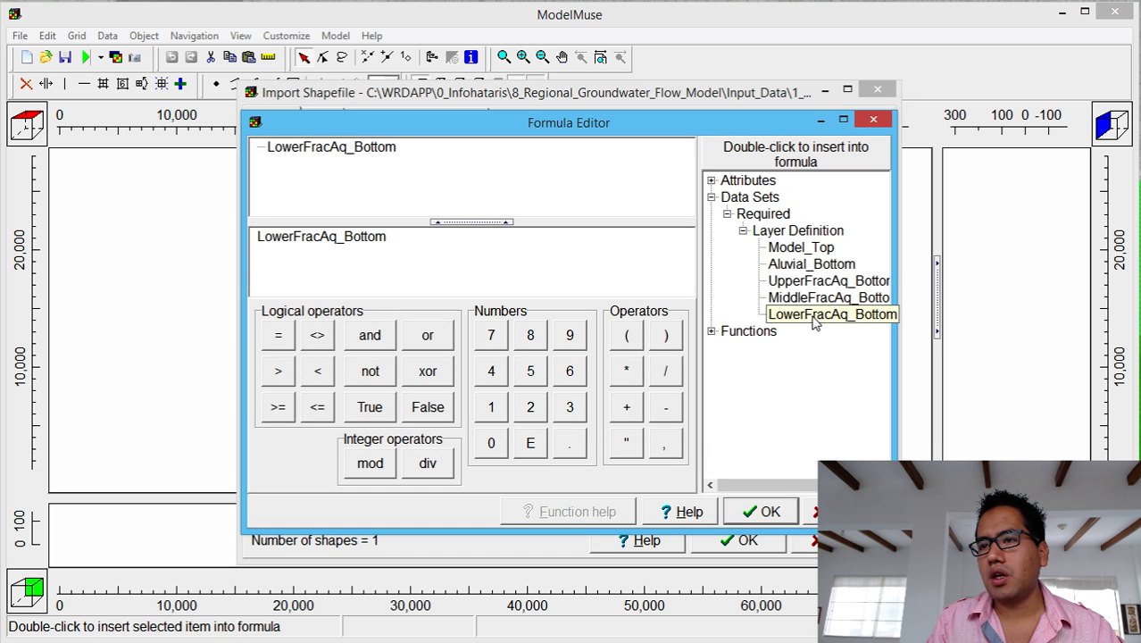
click(773, 510)
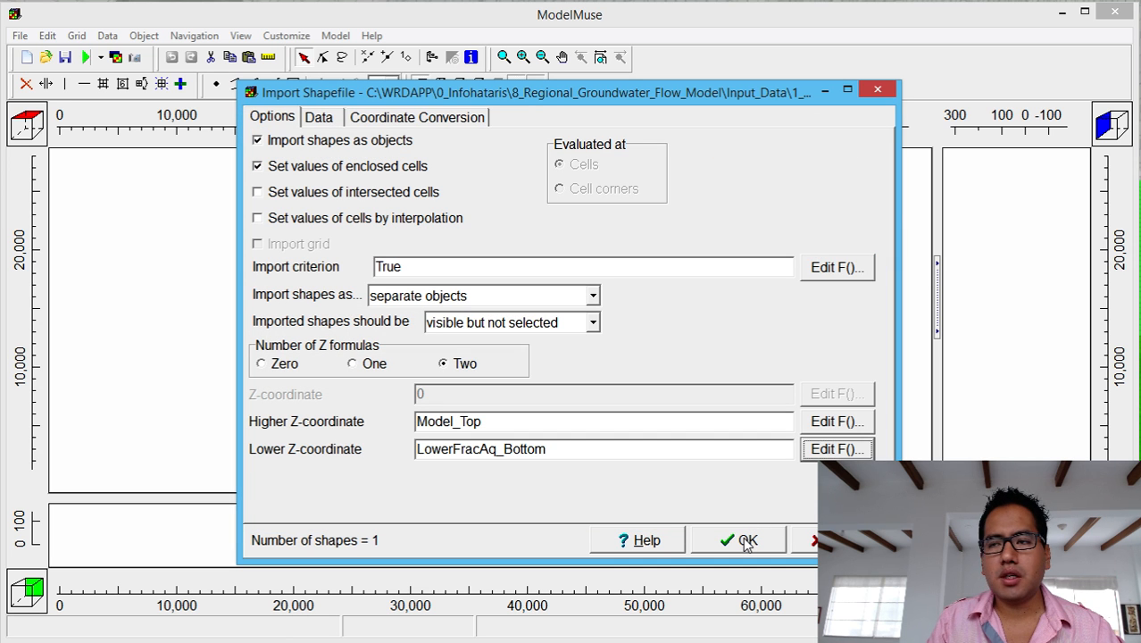
click(745, 541)
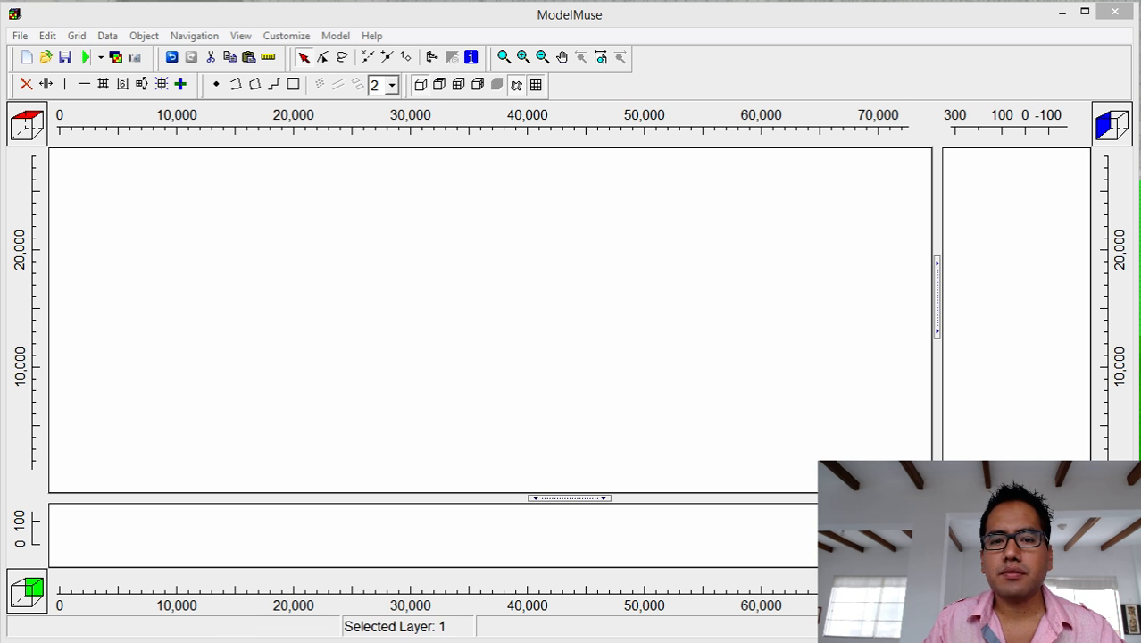
Make the Angascancha_Basin_Extension_1 object set a grid cell size of 200.
click(379, 92)
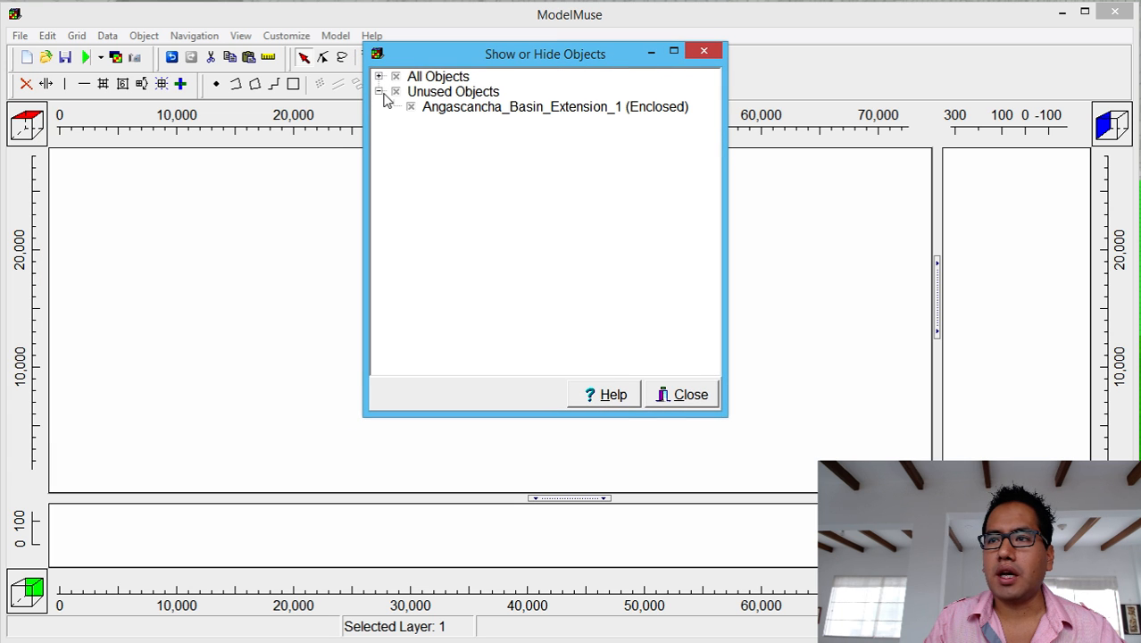
click(469, 109)
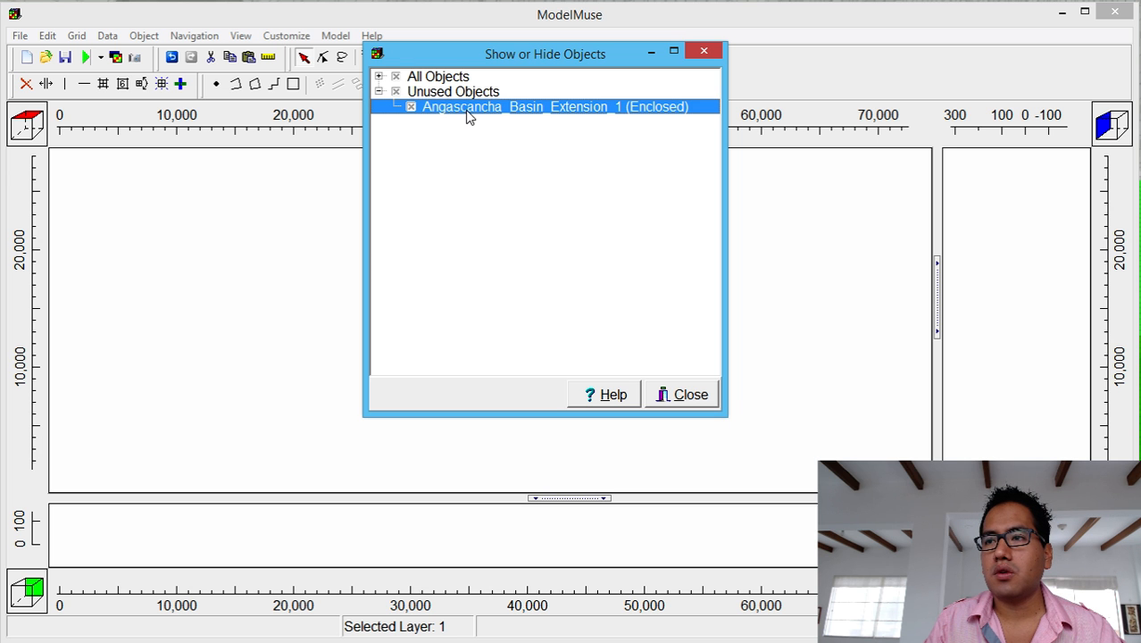
double_click(468, 112)
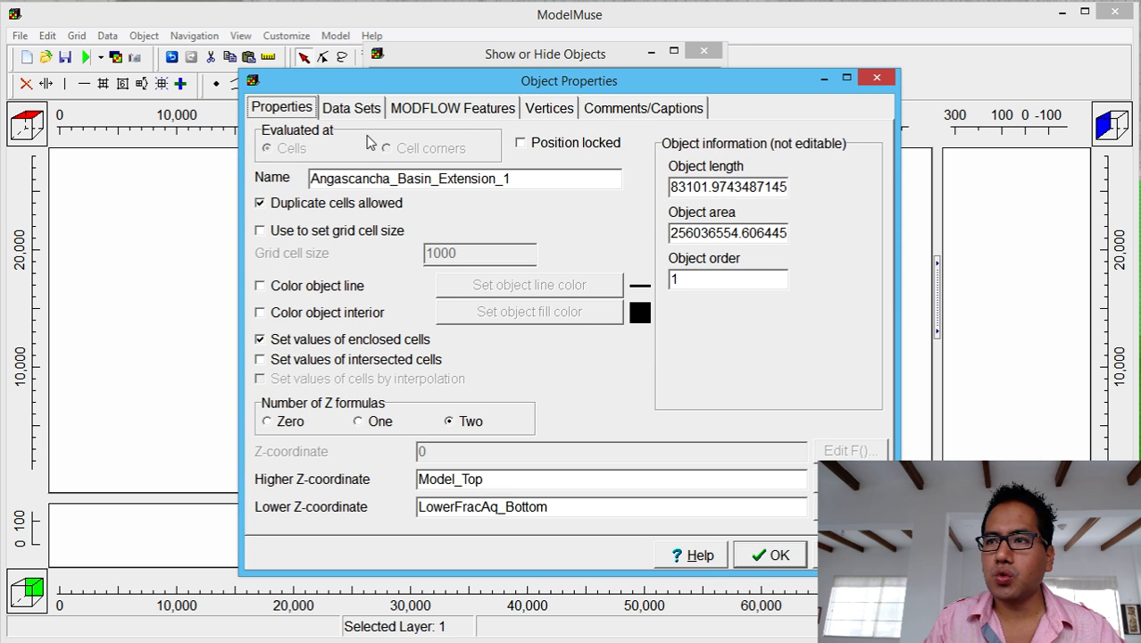
click(362, 108)
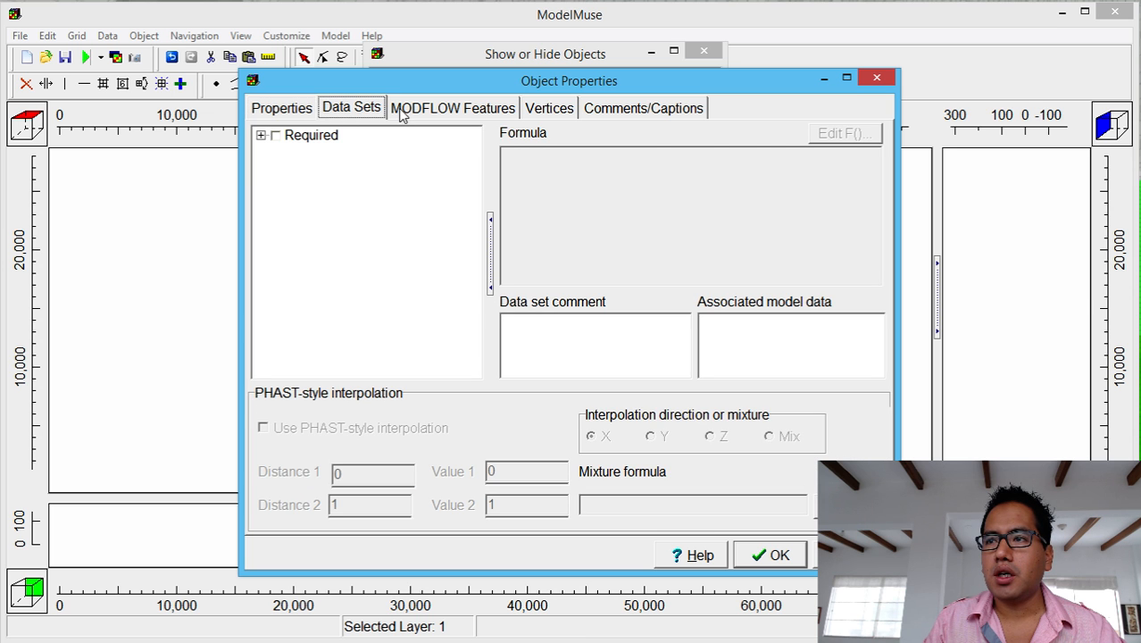
click(298, 109)
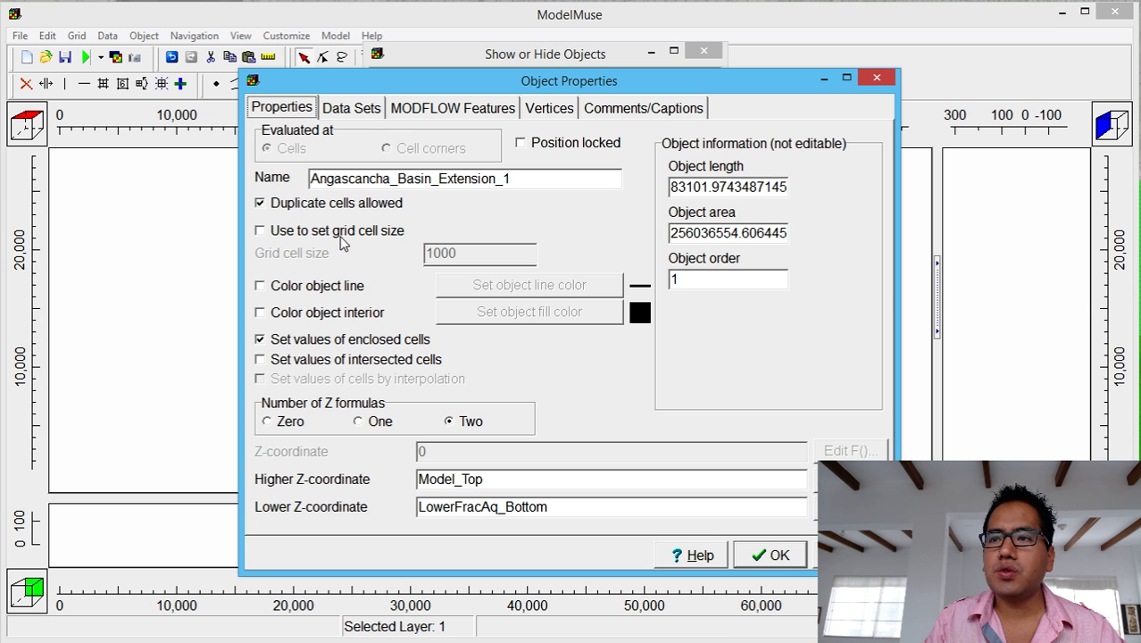
click(260, 231)
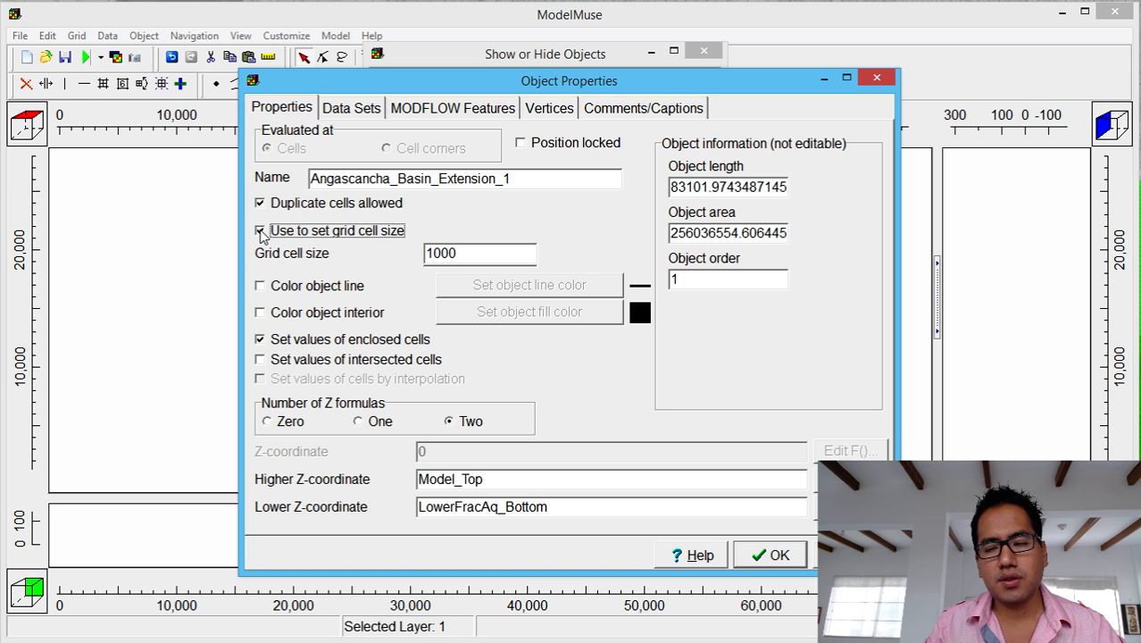
double_click(433, 252)
drag(440, 252, 391, 241)
text(2)
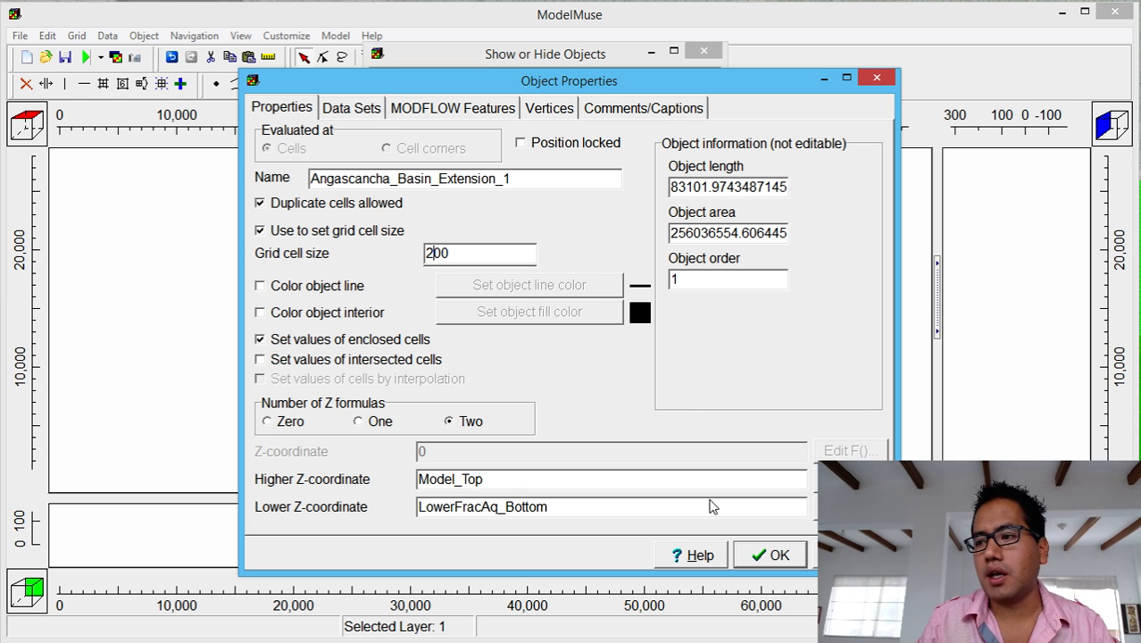
click(775, 556)
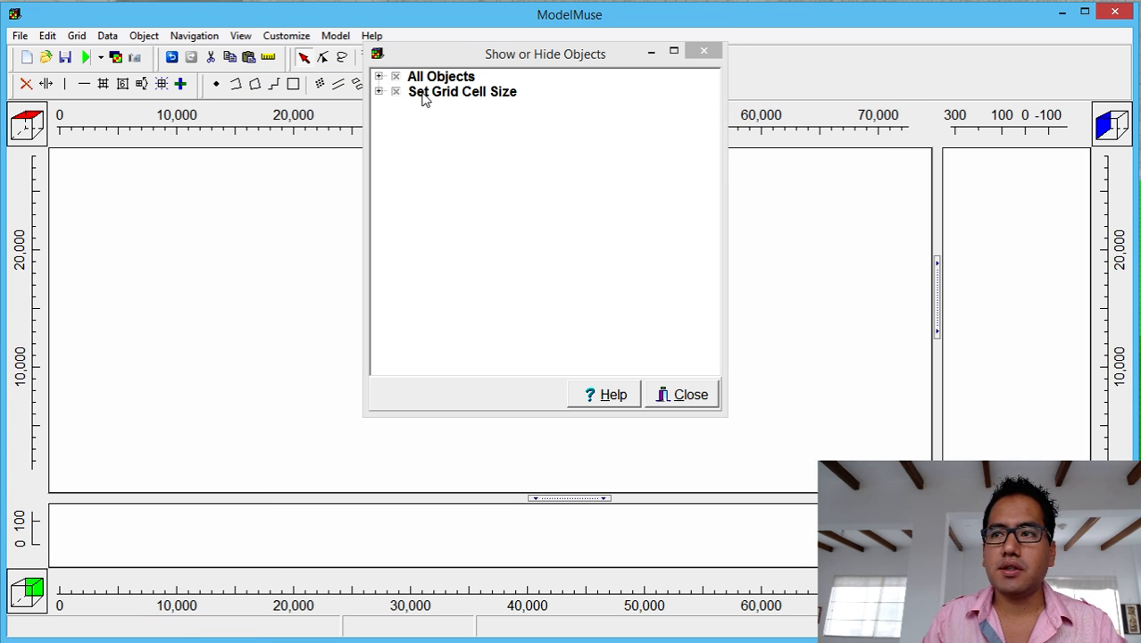
Generate the model grid with automatic grid angle calculation turned off.
click(652, 53)
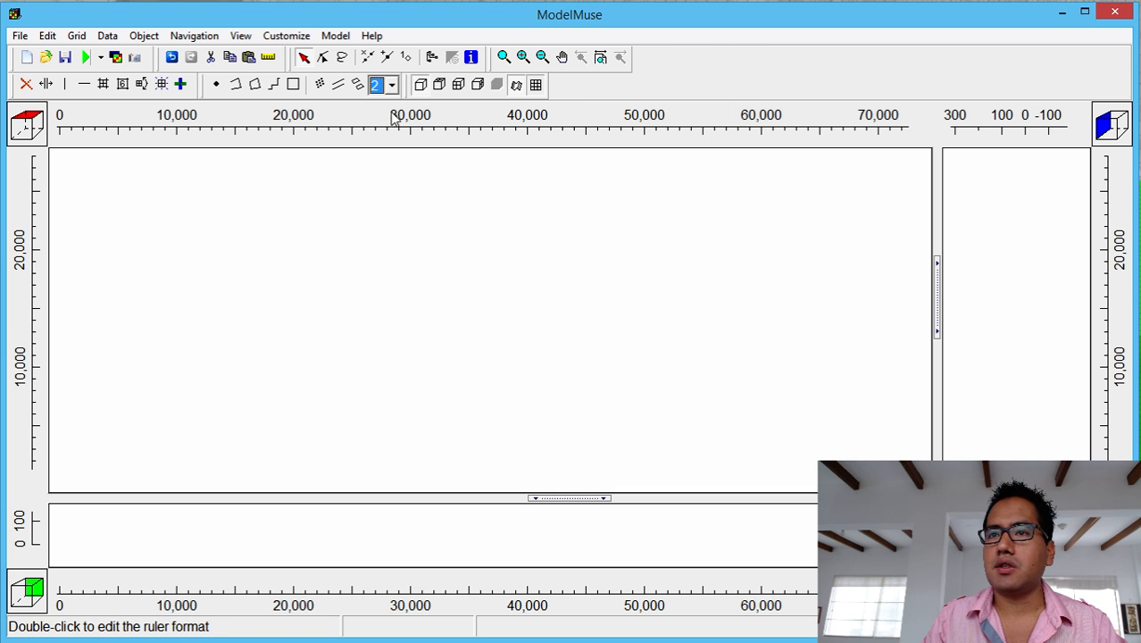
click(162, 90)
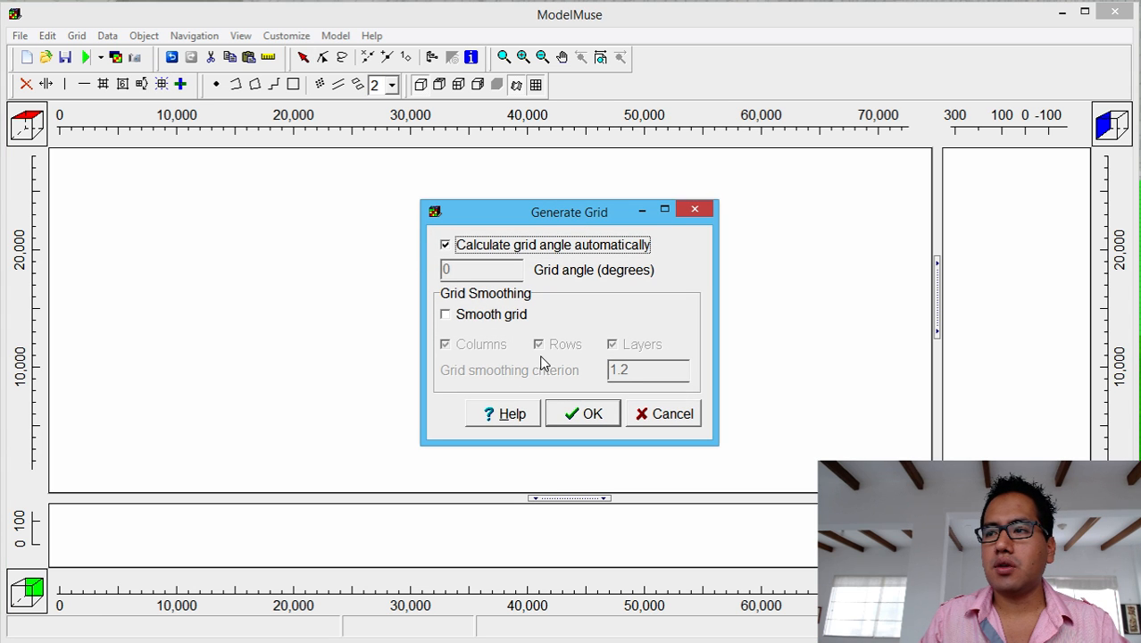
click(446, 246)
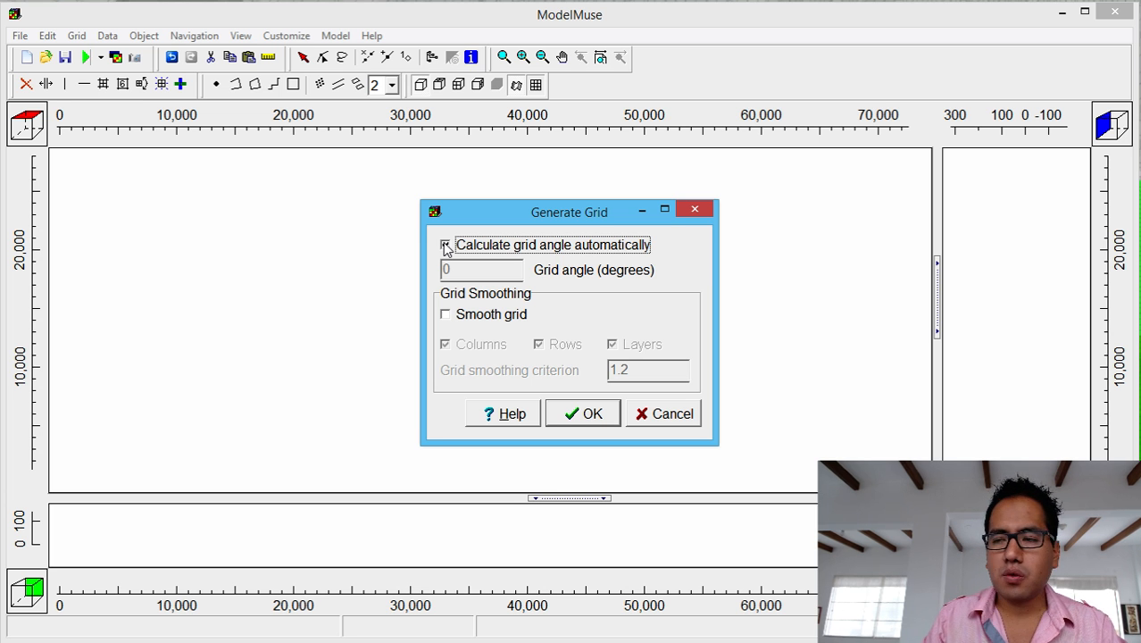
click(445, 247)
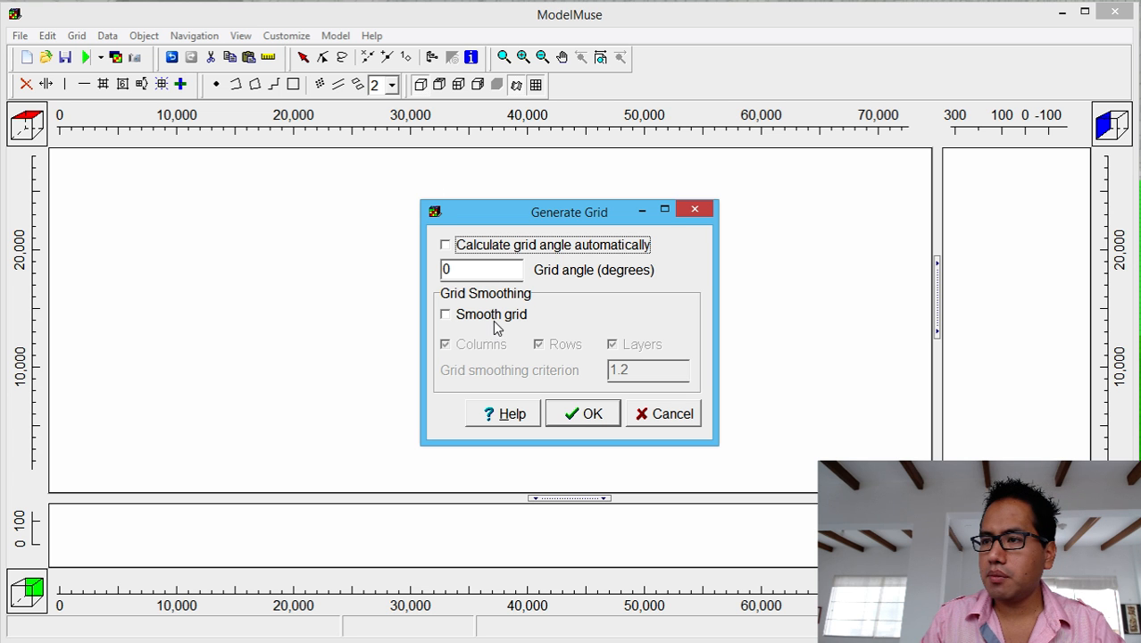
click(576, 416)
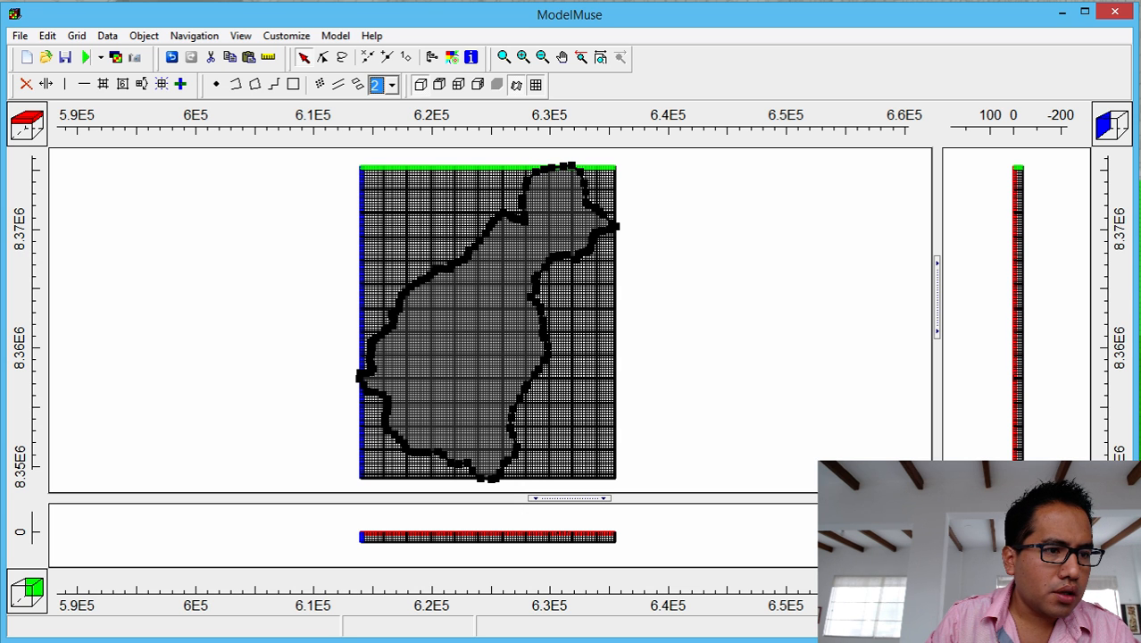
Add line 5 'Define active zone and inactive zone' to the tutorial notes, then minimize Notepad++.
drag(0, 186, 699, 167)
click(779, 306)
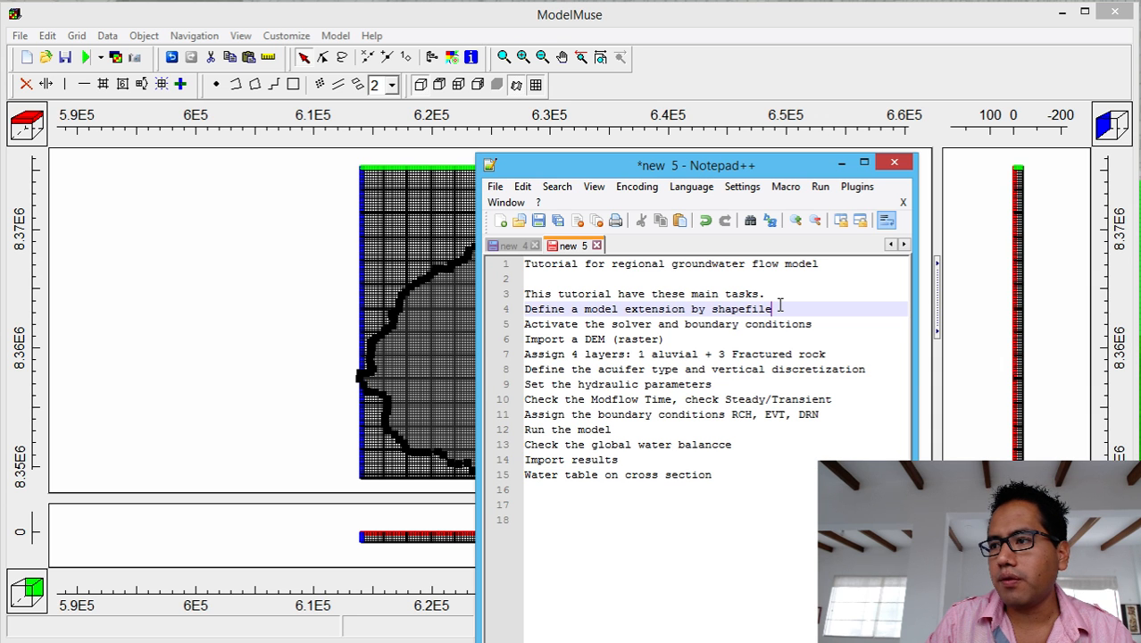
key(Return)
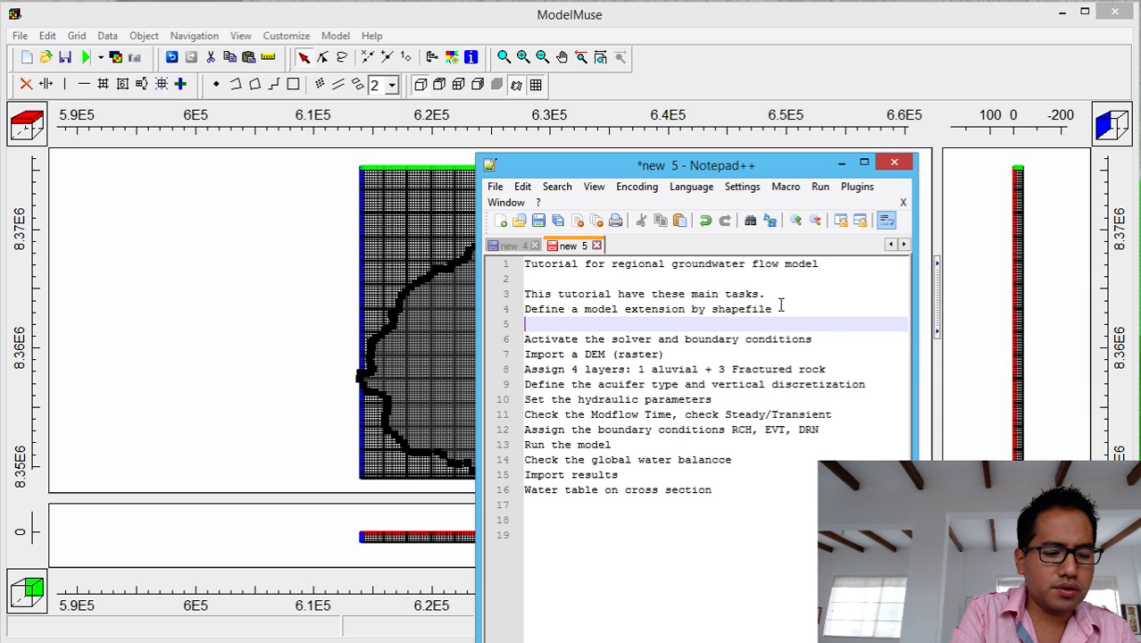
text(Defi)
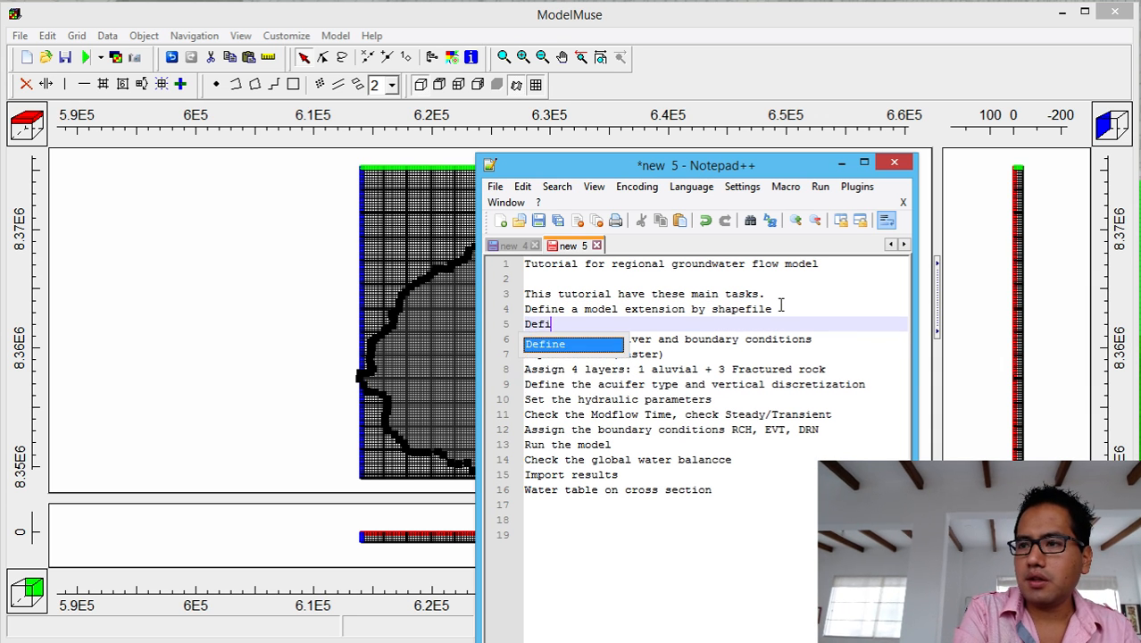
key(Return)
text(acc)
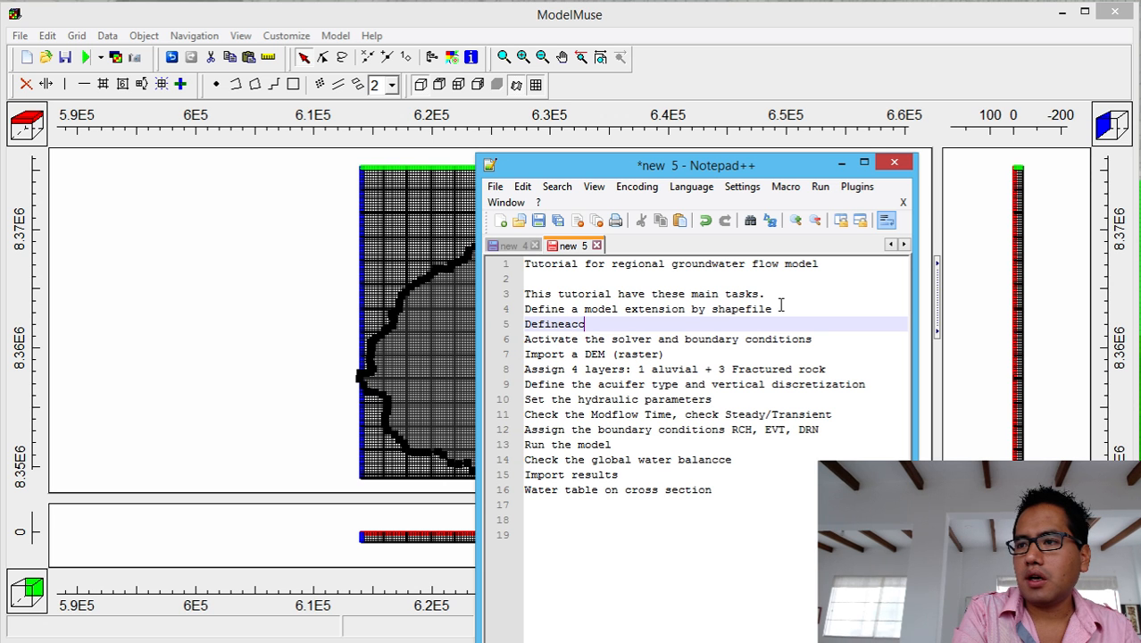
key(BackSpace)
key(BackSpace)
key(BackSpace)
text(accti)
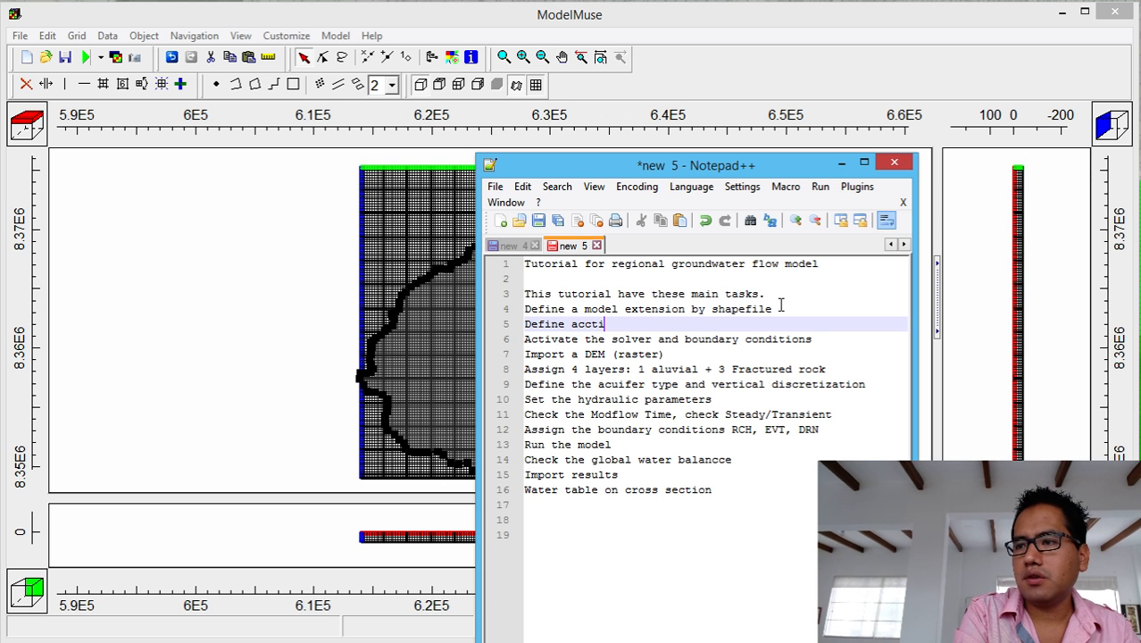
key(BackSpace)
key(BackSpace)
key(BackSpace)
text(tive)
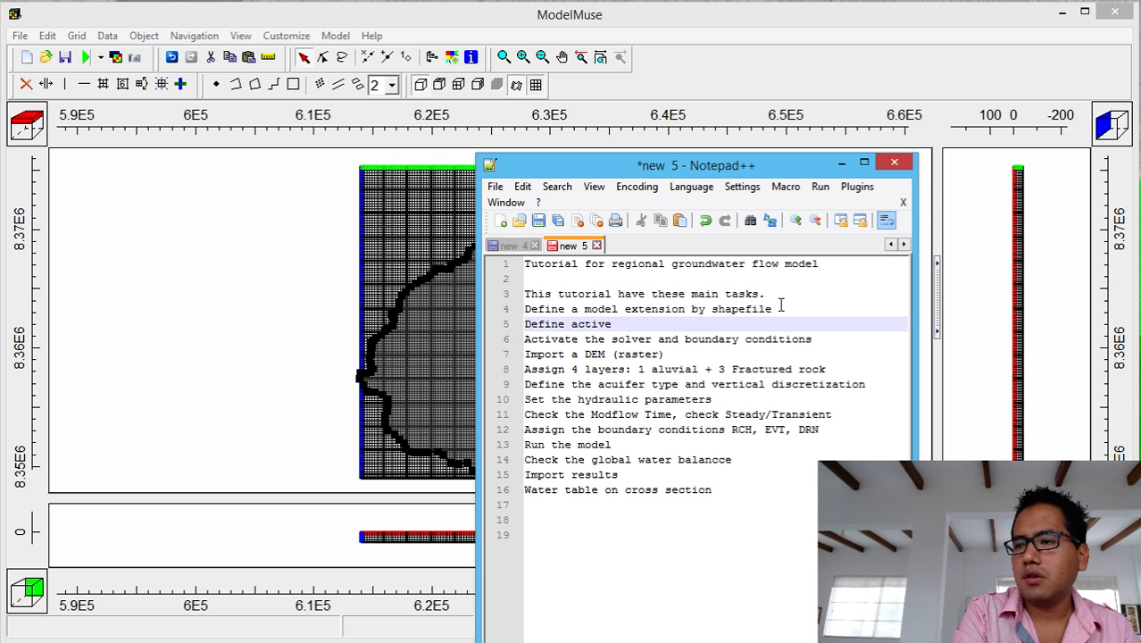
text( zone and)
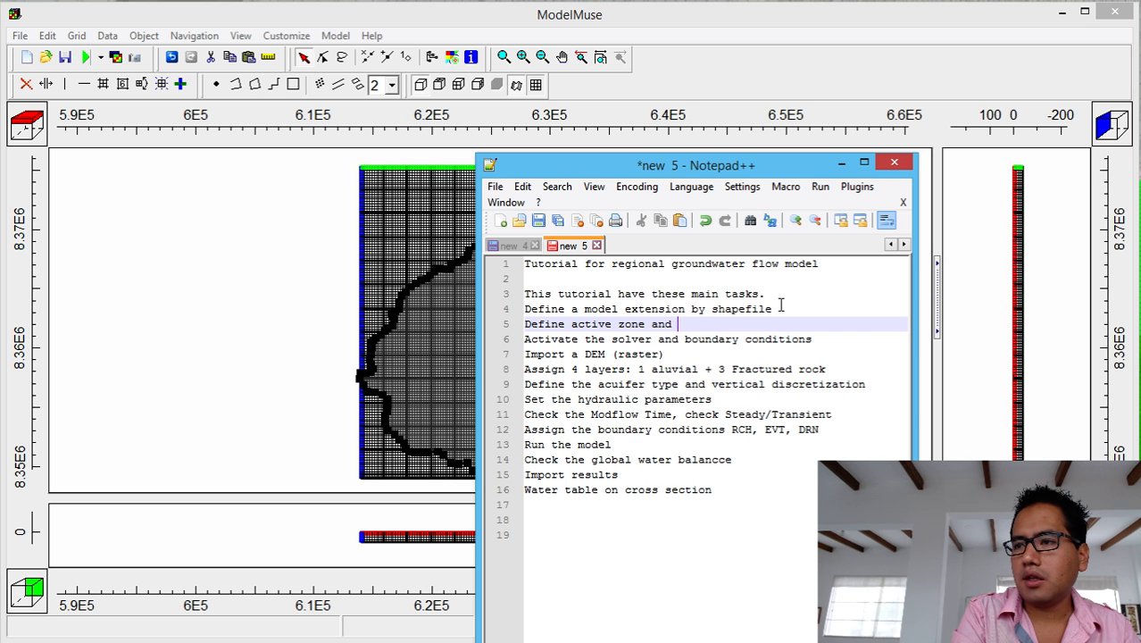
text( inac)
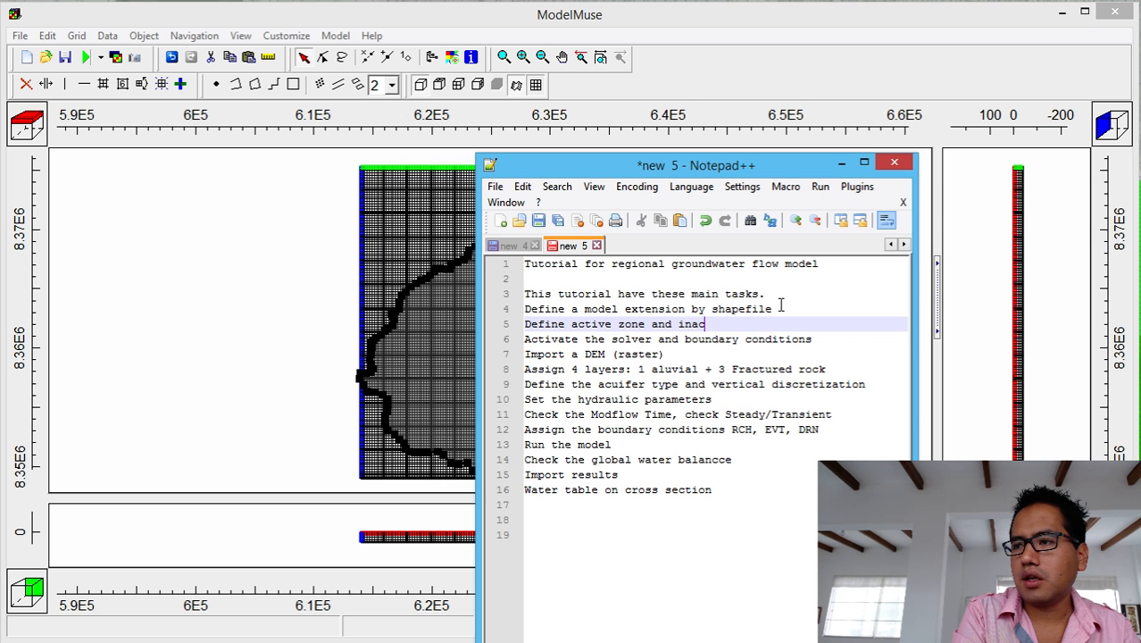
text(tive zone)
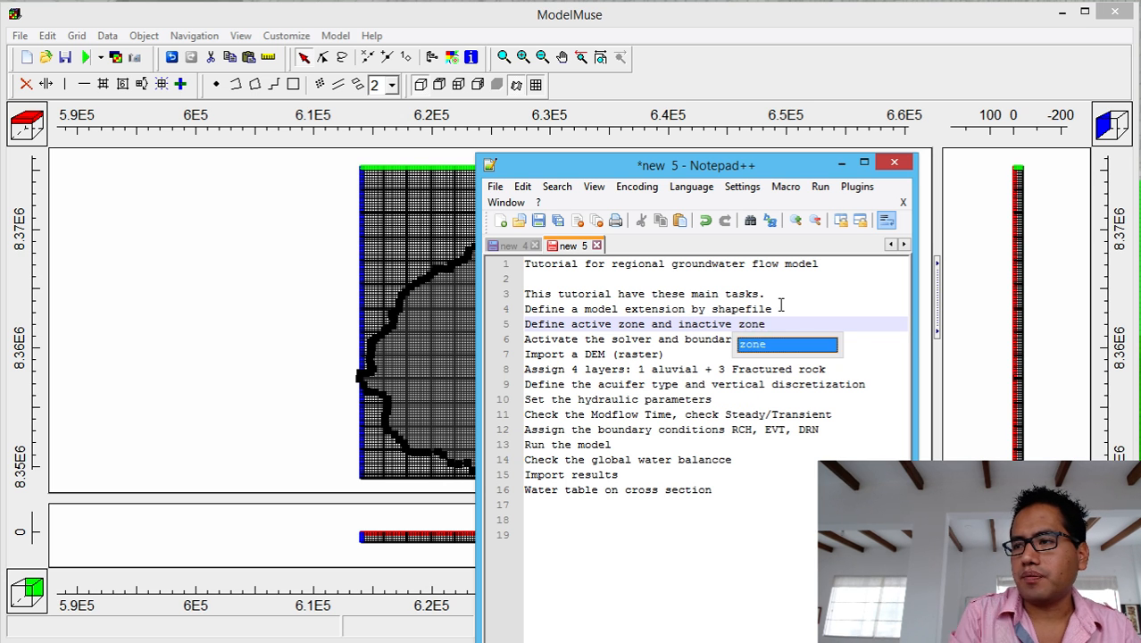
click(789, 442)
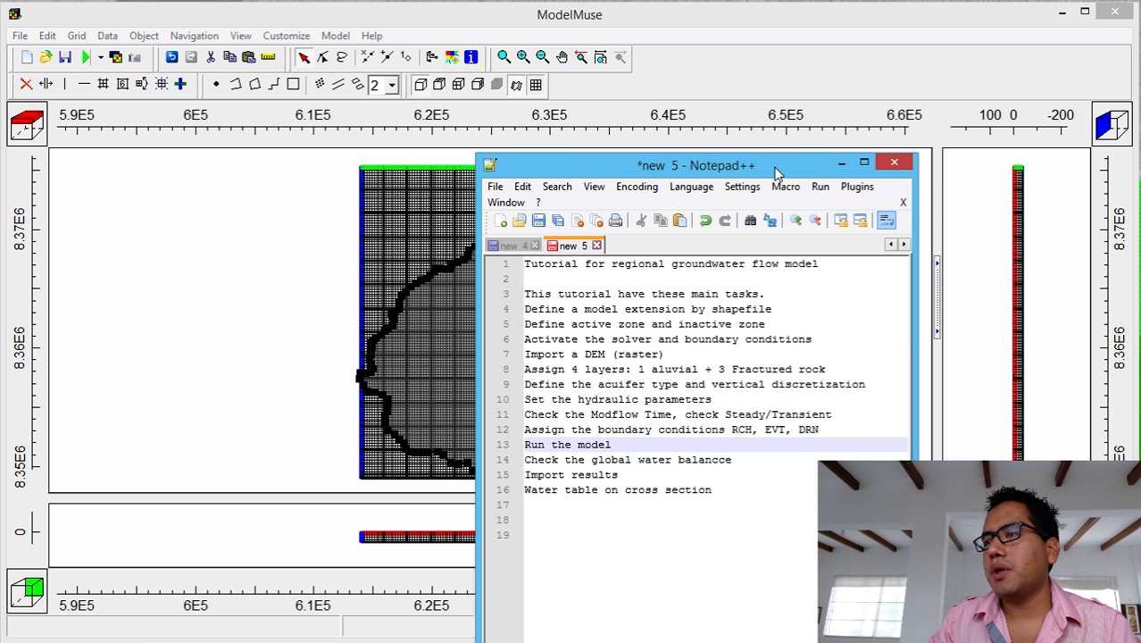
click(841, 163)
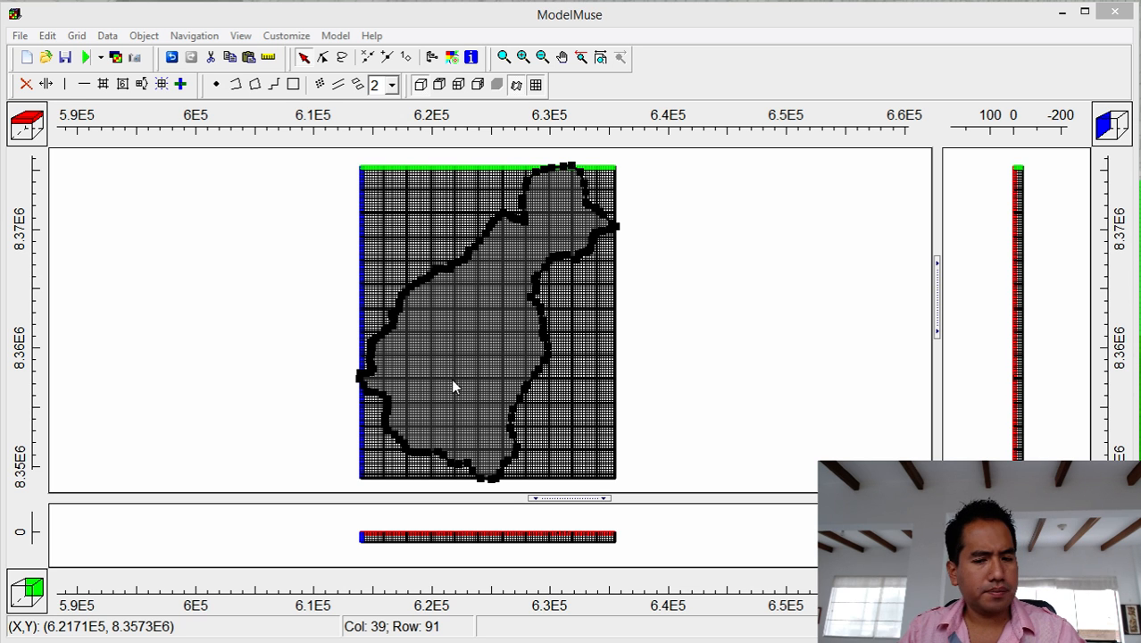
Change the Required > Hydrology > Active data set's default formula from True to False.
click(107, 36)
click(117, 71)
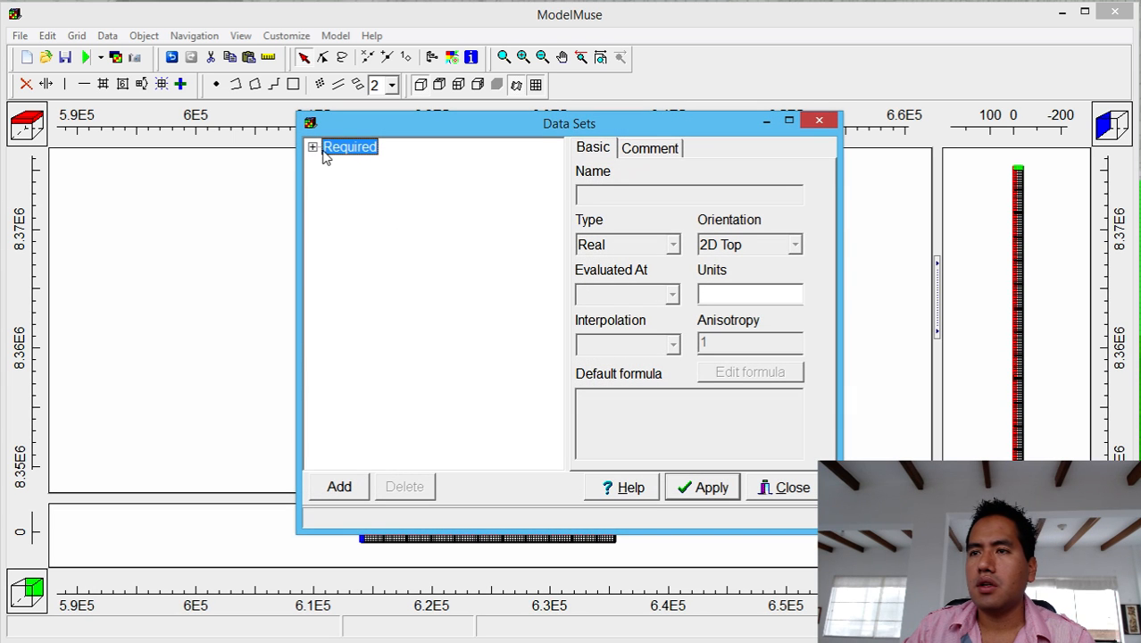
click(314, 148)
click(330, 164)
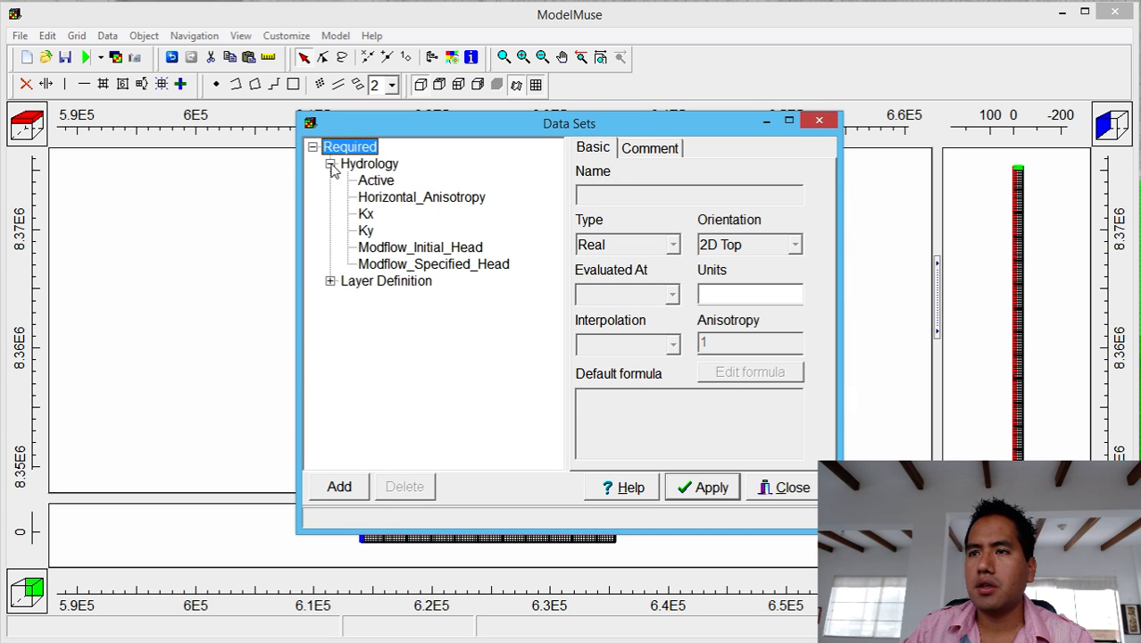
click(362, 181)
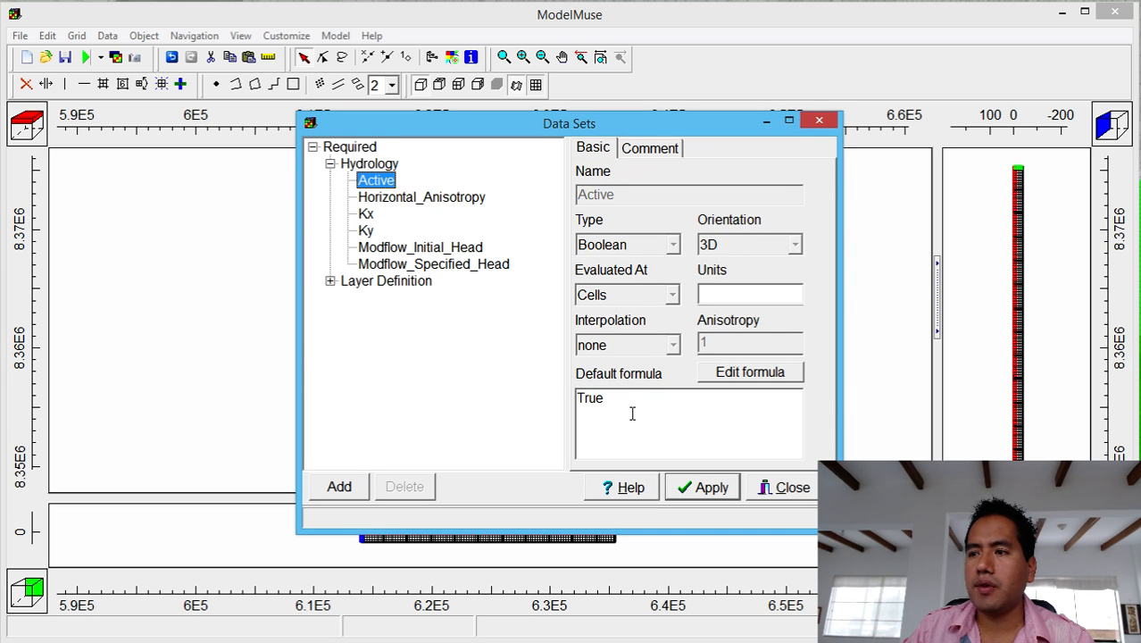
drag(631, 412, 399, 391)
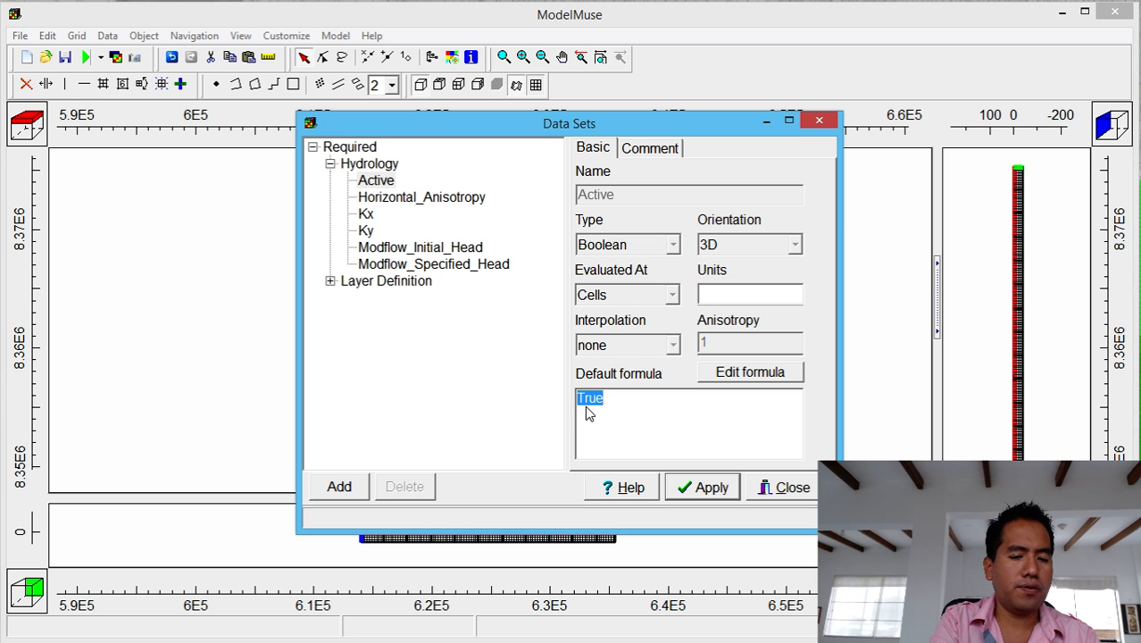
text(False)
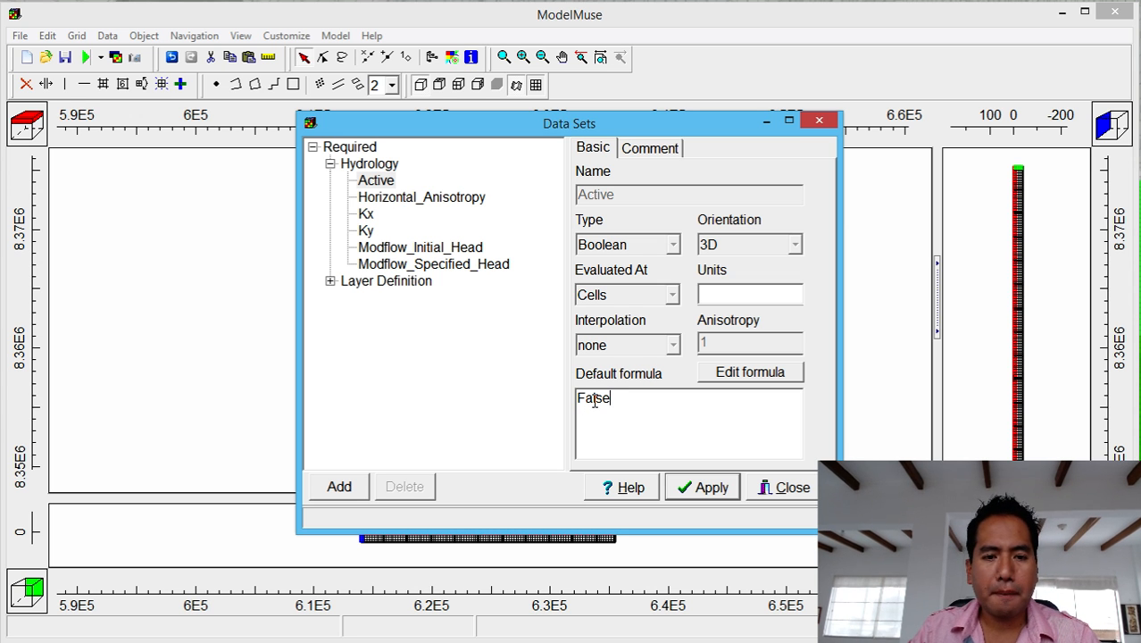
click(714, 491)
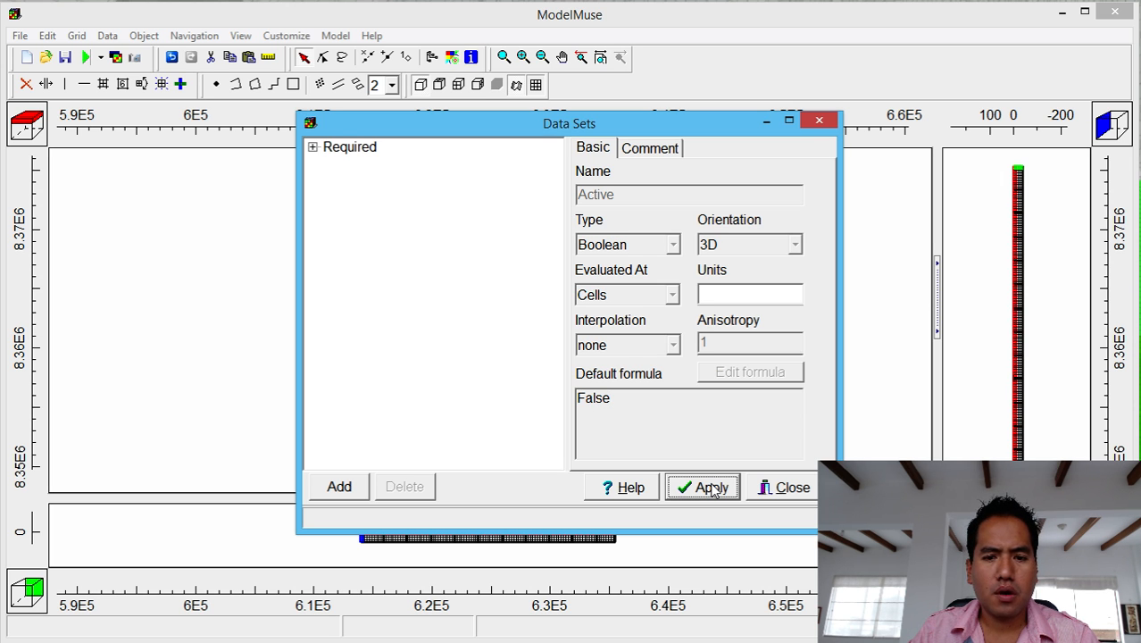
click(779, 487)
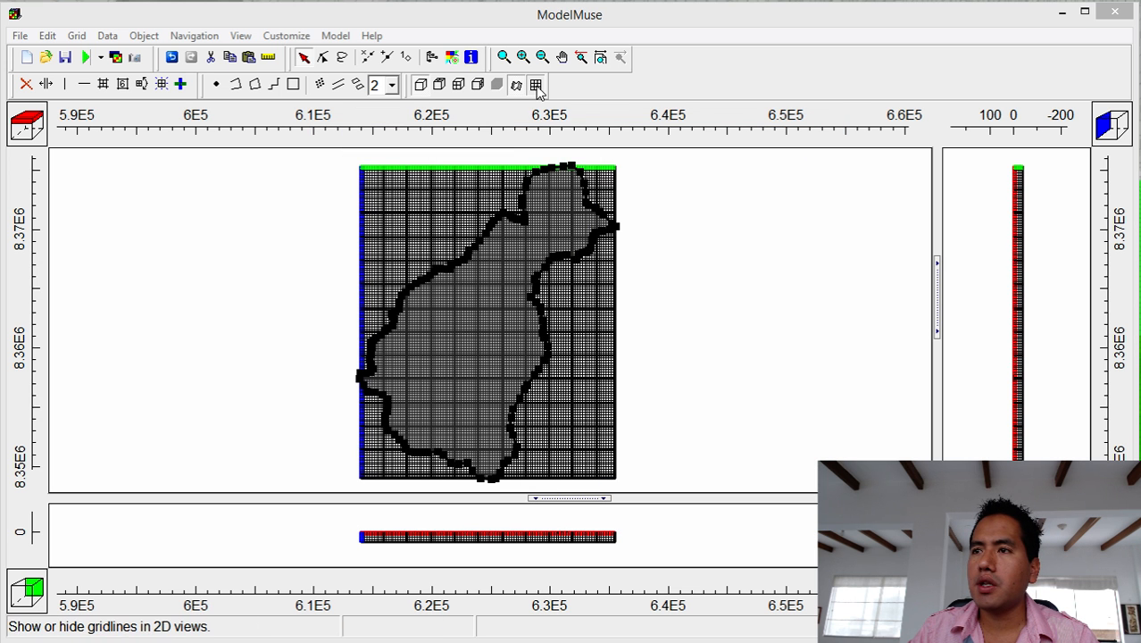
Switch the gridline display to Show Active, then deselect and reselect the basin polygon.
click(535, 84)
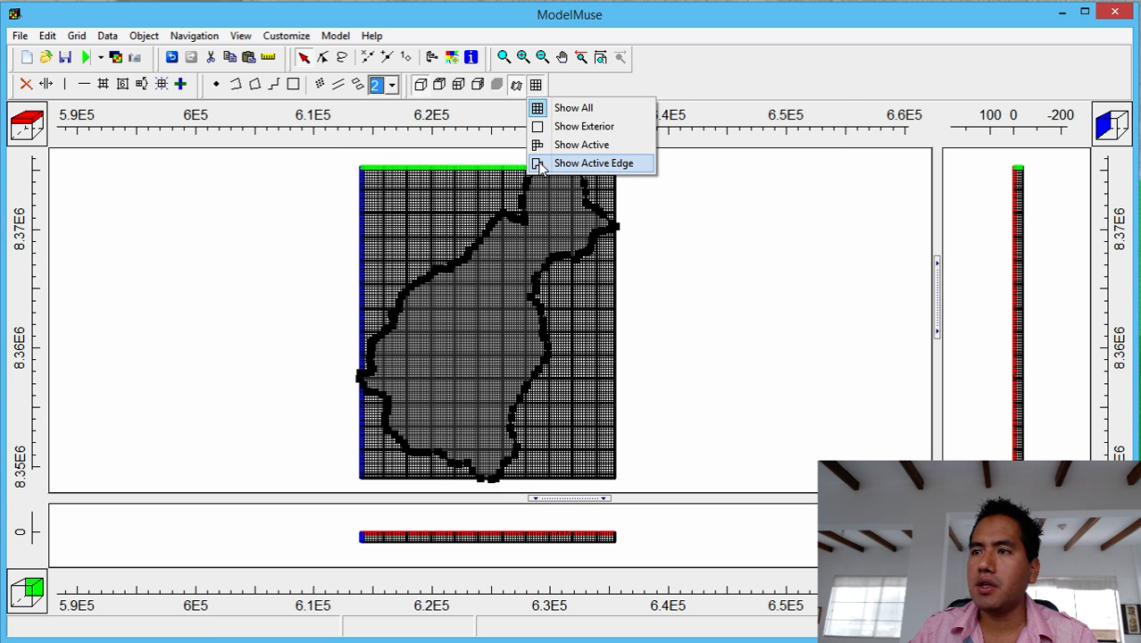
click(542, 144)
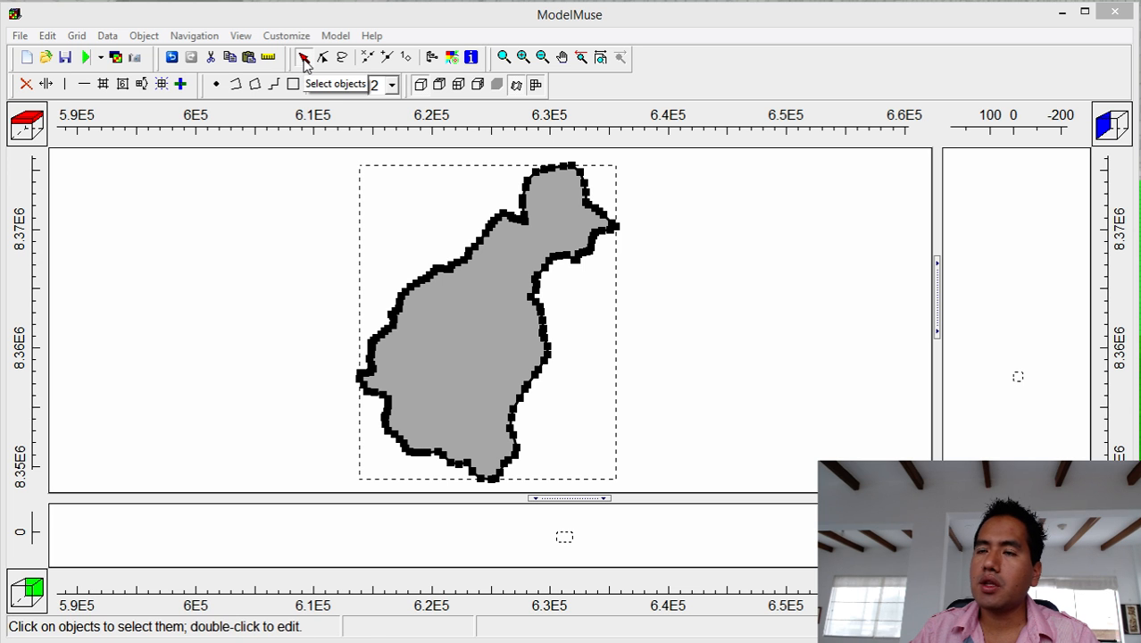
click(665, 284)
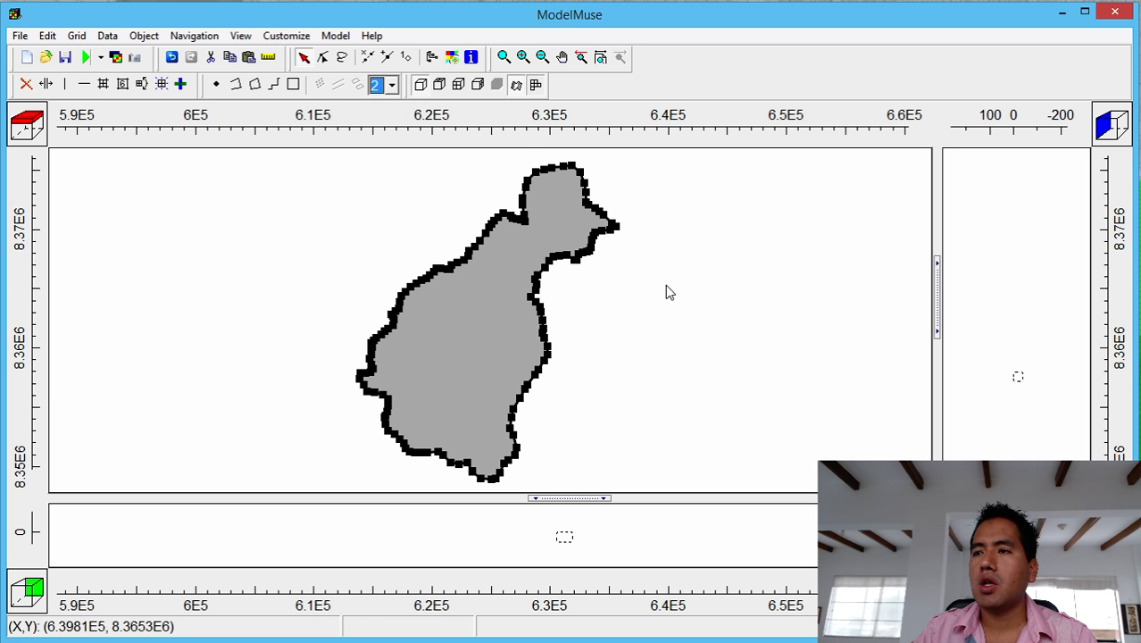
click(588, 228)
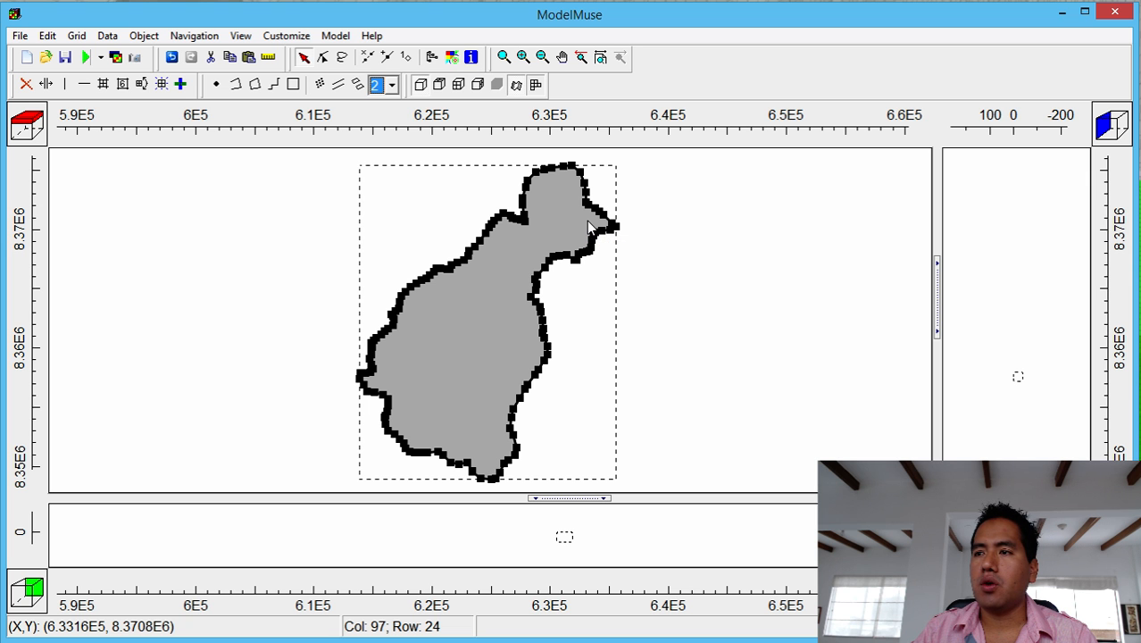
Lock the position of the Angascancha_Basin_Extension_1 polygon.
double_click(588, 227)
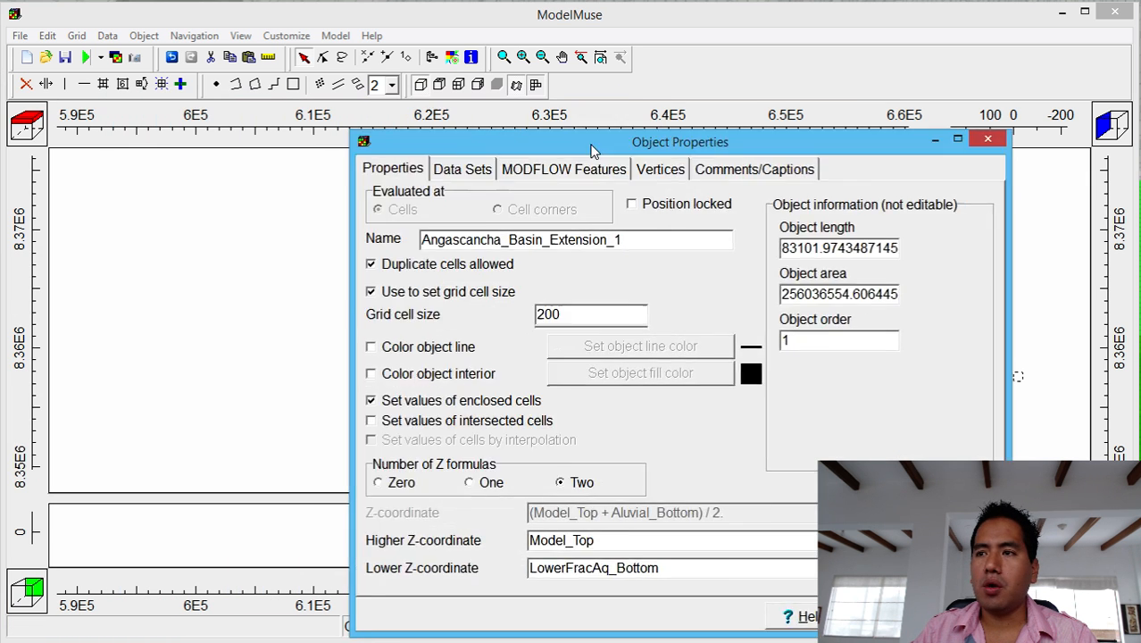
drag(581, 146, 791, 103)
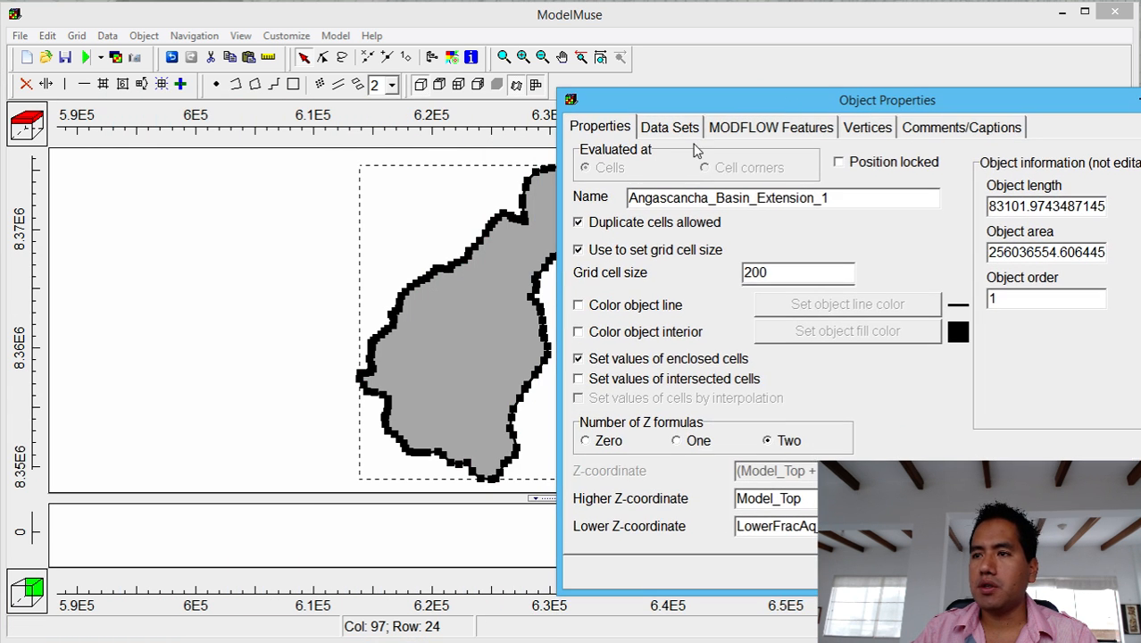
click(840, 166)
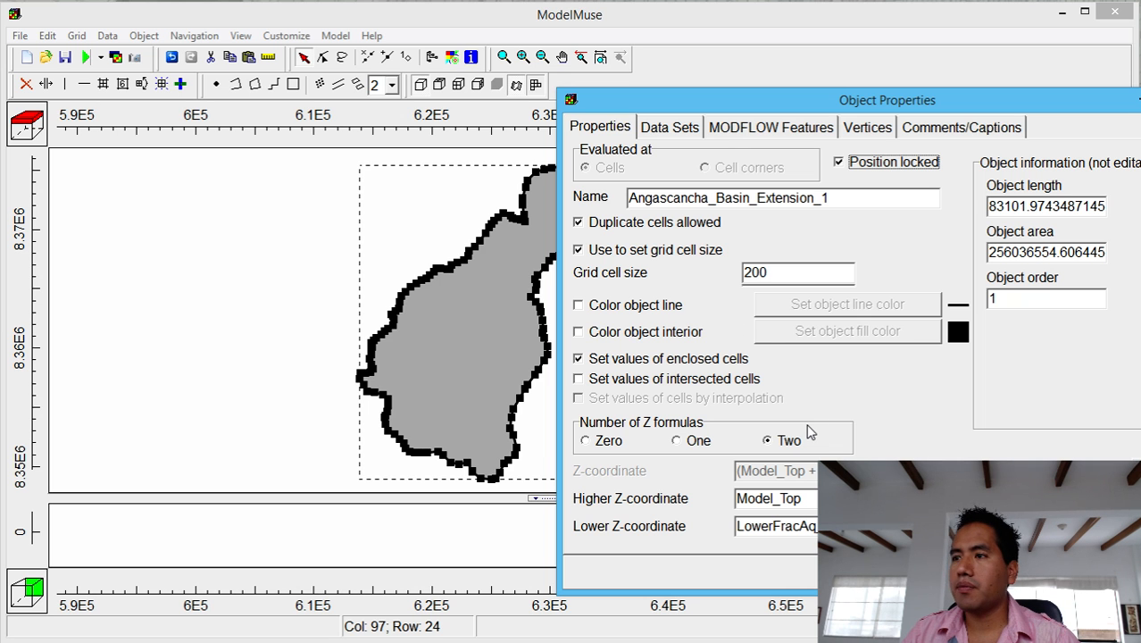
Have the polygon set the Required > Hydrology > Active data set to True.
click(679, 130)
click(578, 155)
click(597, 170)
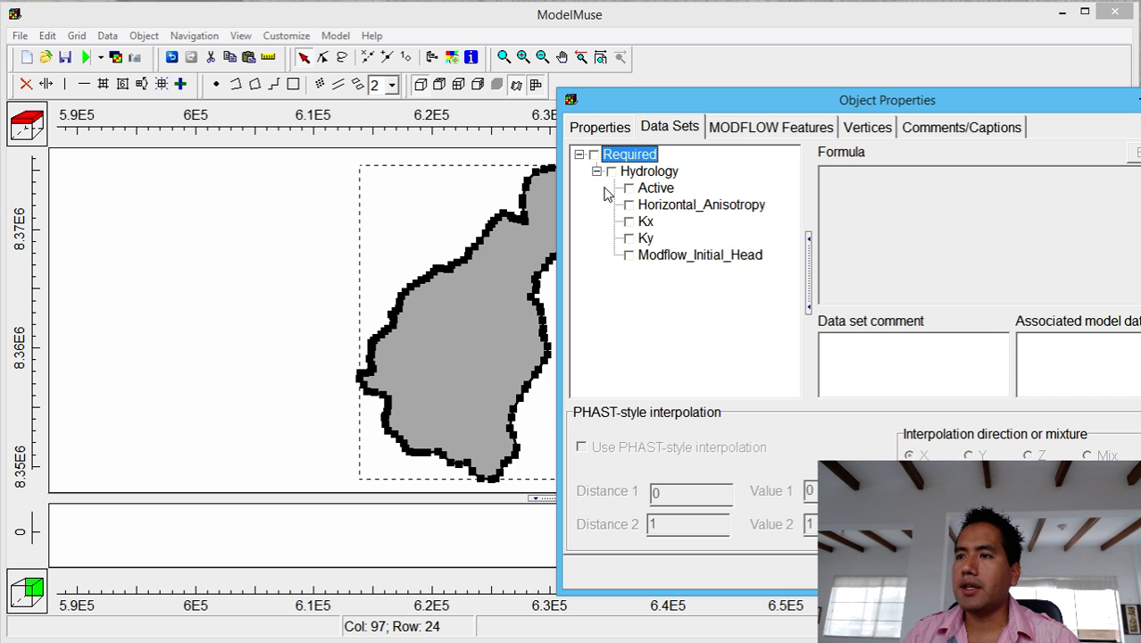
click(629, 188)
click(628, 188)
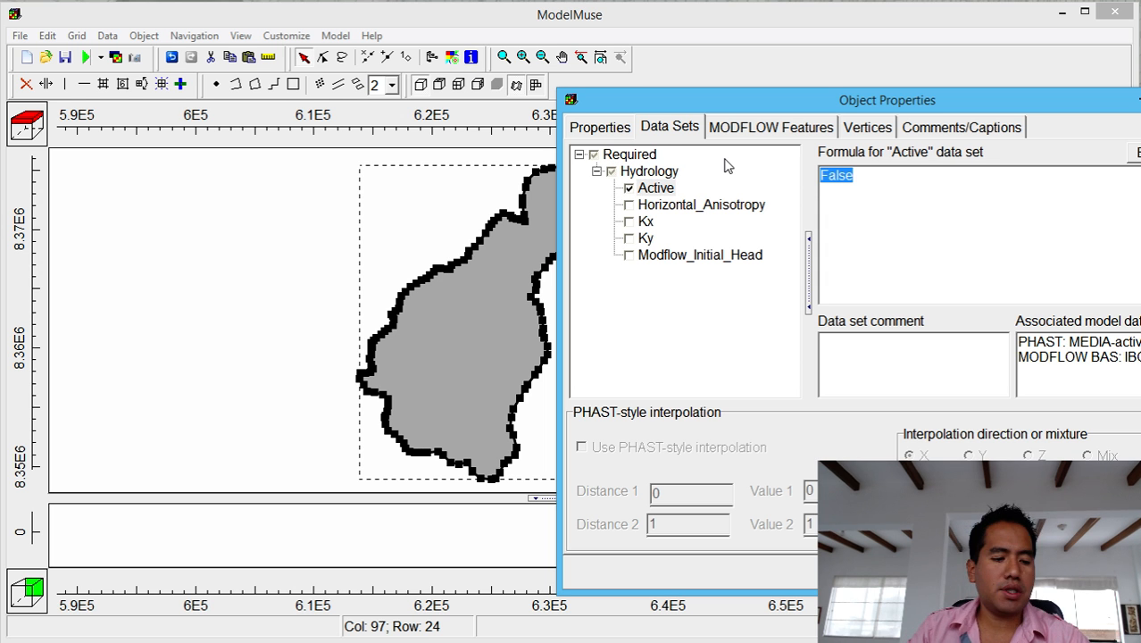
text(True)
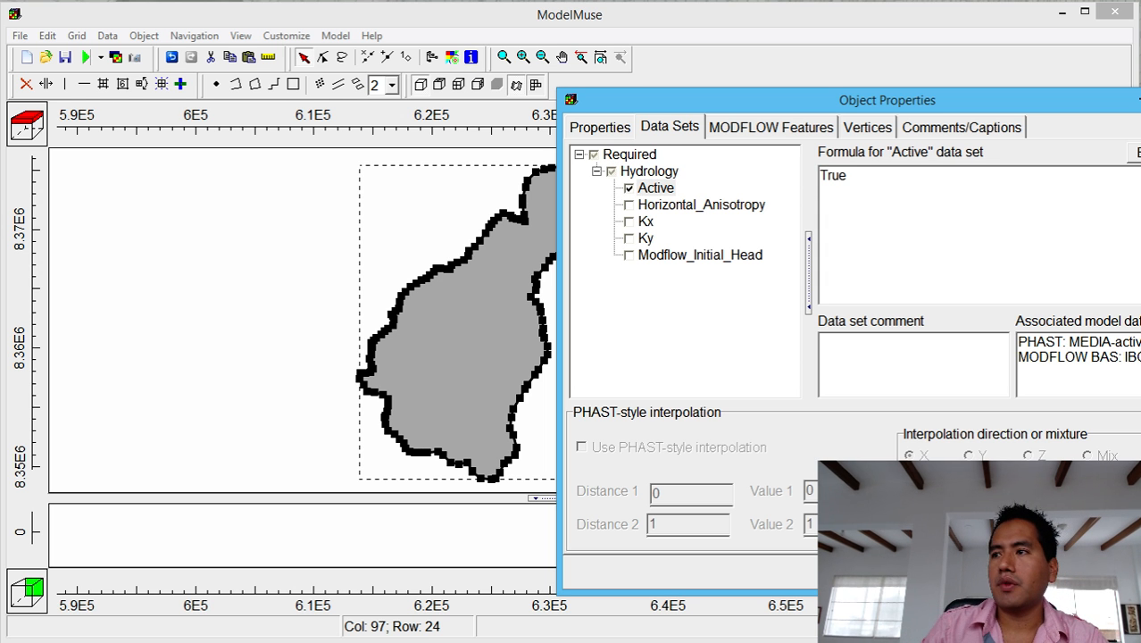
click(1071, 572)
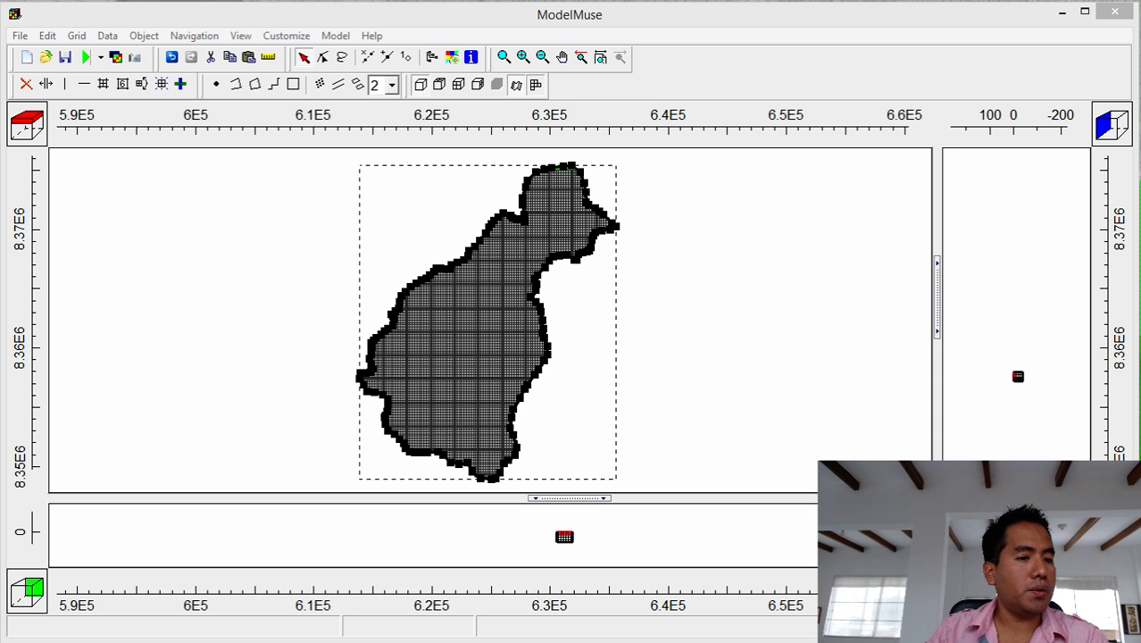
click(335, 36)
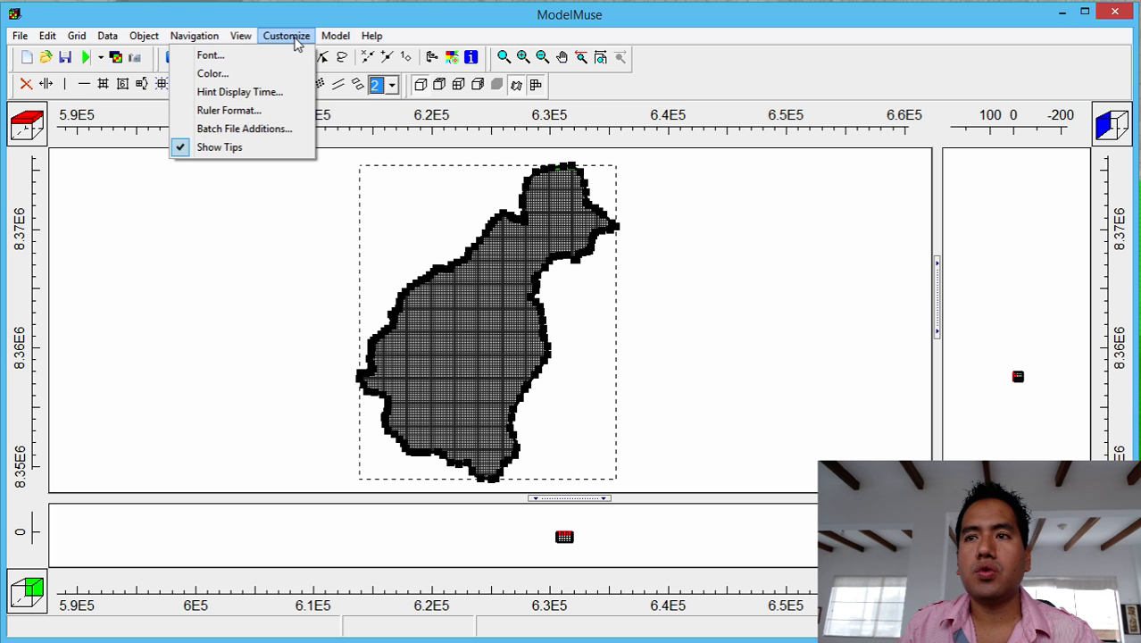
Switch the model to MODFLOW-NWT and bring up the MODFLOW Packages and Programs dialog.
mouse_move(371, 40)
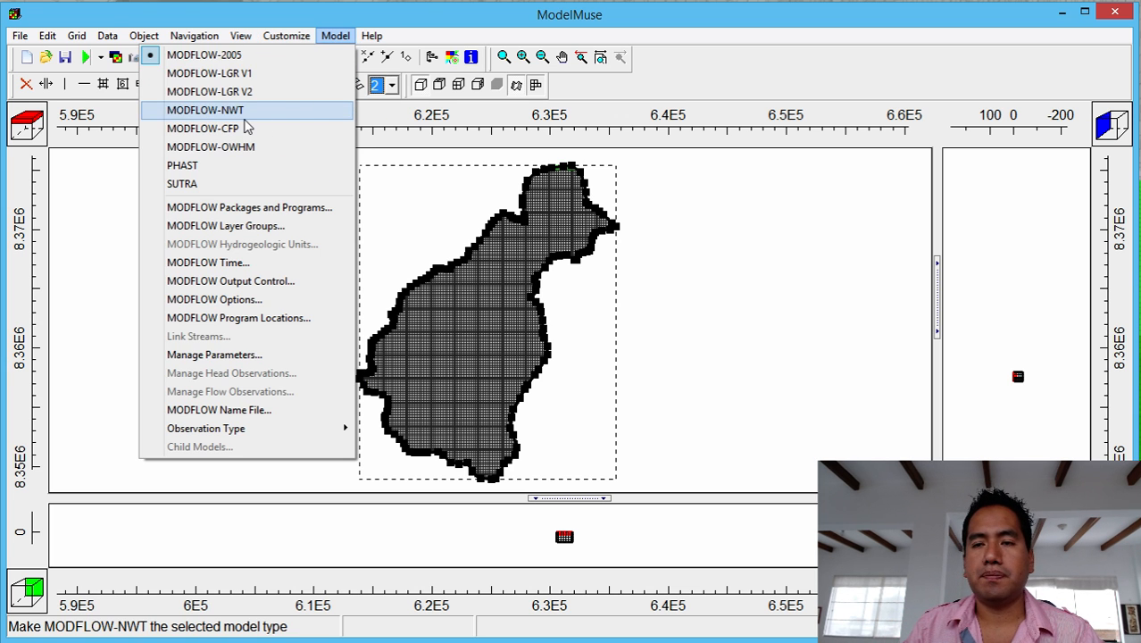
click(250, 113)
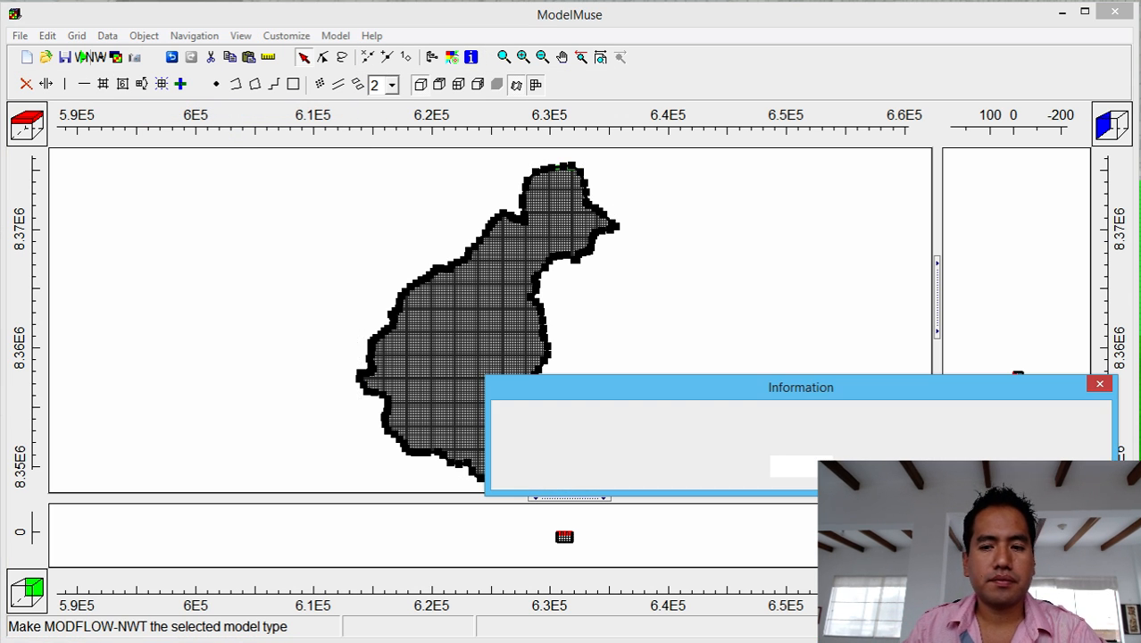
drag(776, 398, 507, 193)
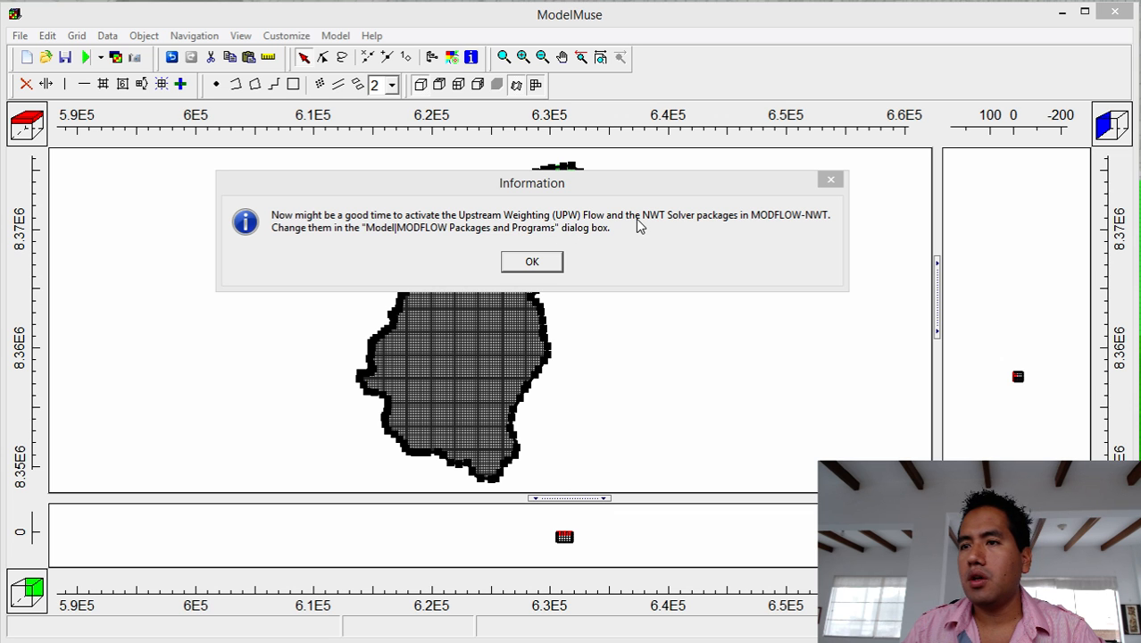
click(531, 261)
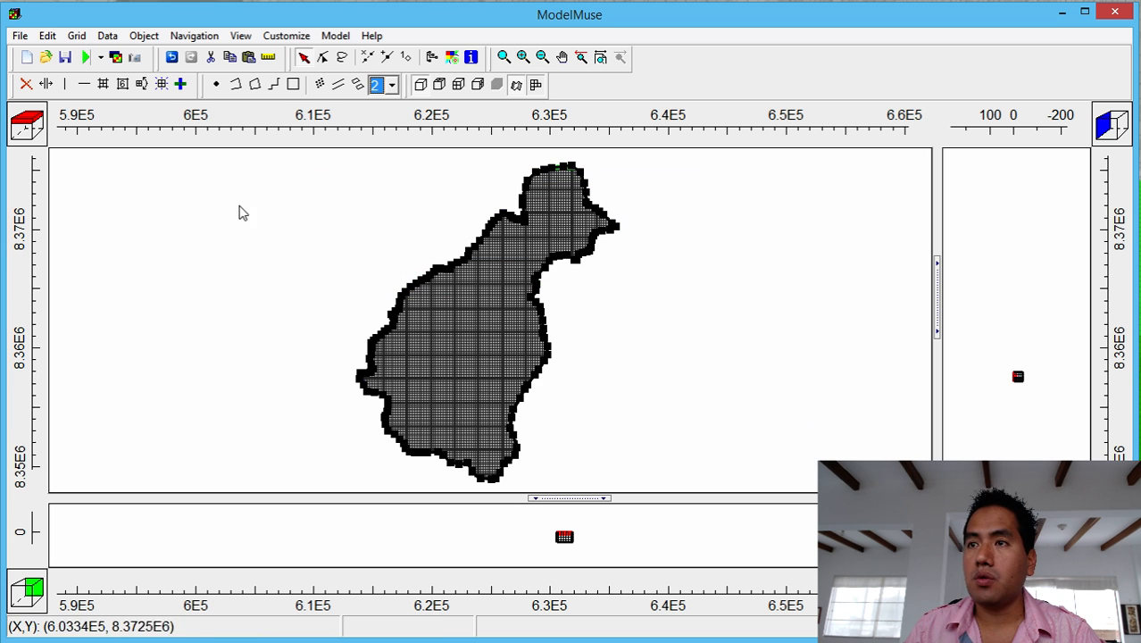
click(336, 36)
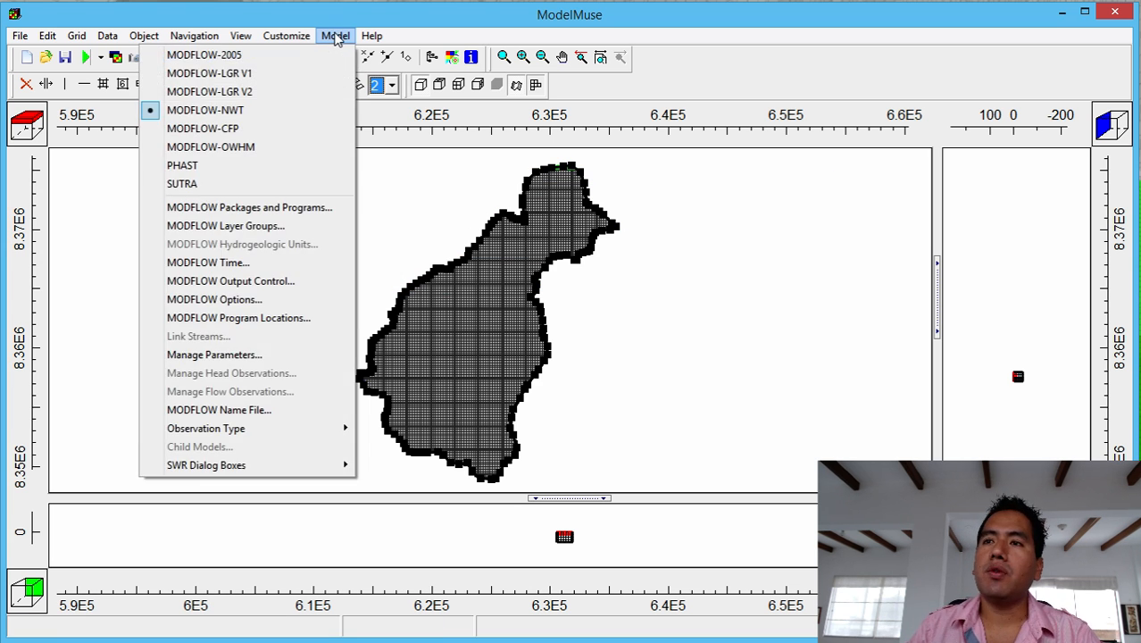
click(268, 214)
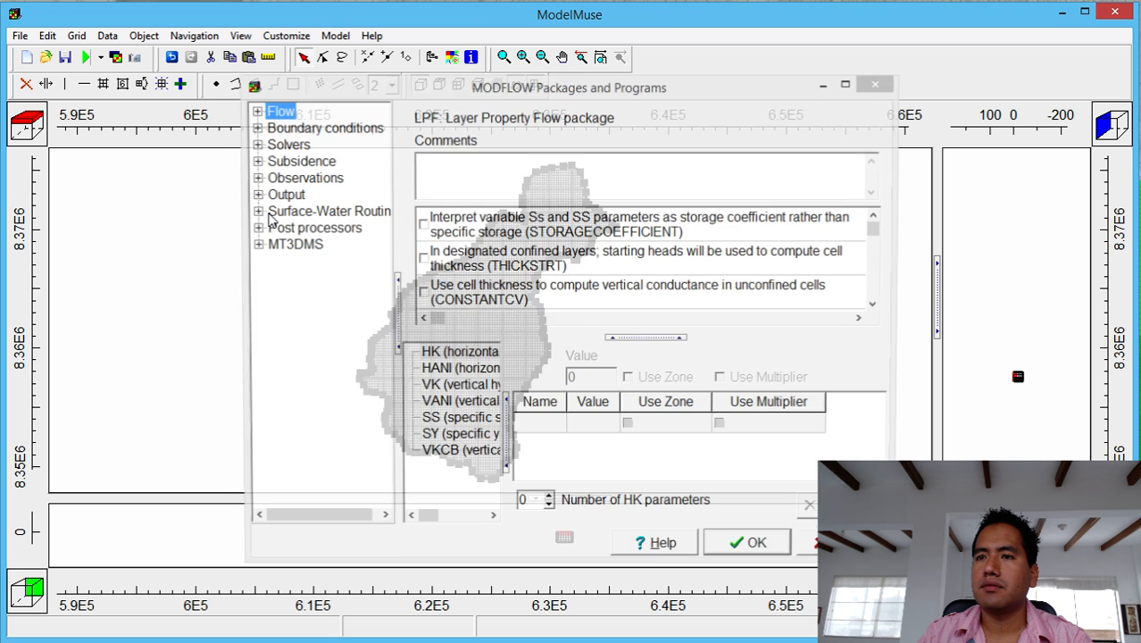
Choose UPW as the flow package and enable the RCH, EVT and DRN packages.
click(255, 111)
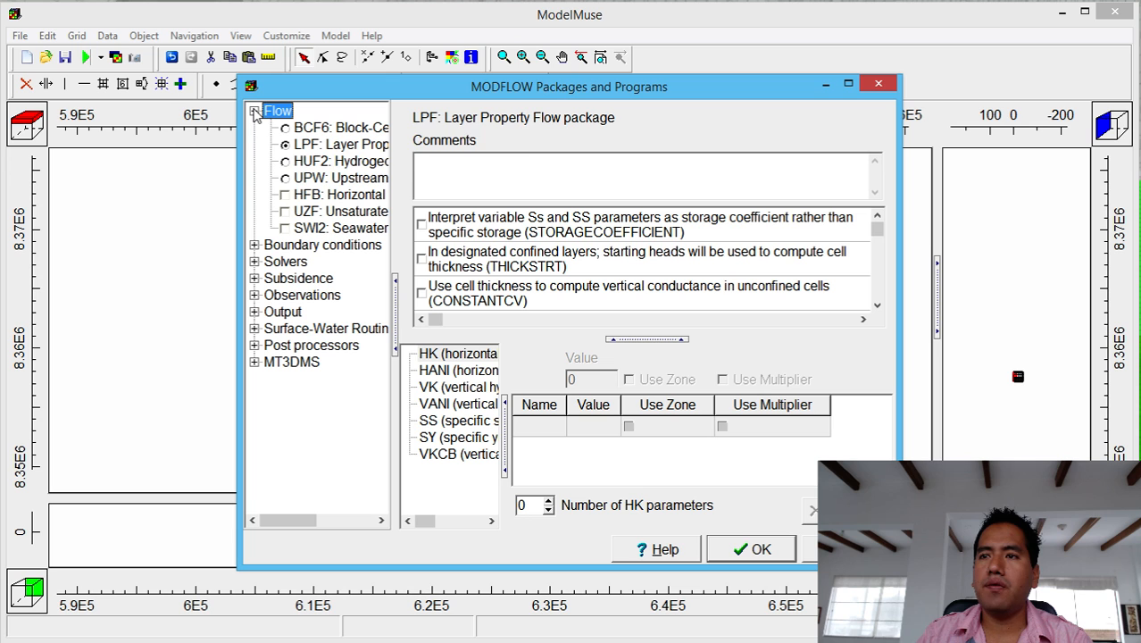
click(308, 177)
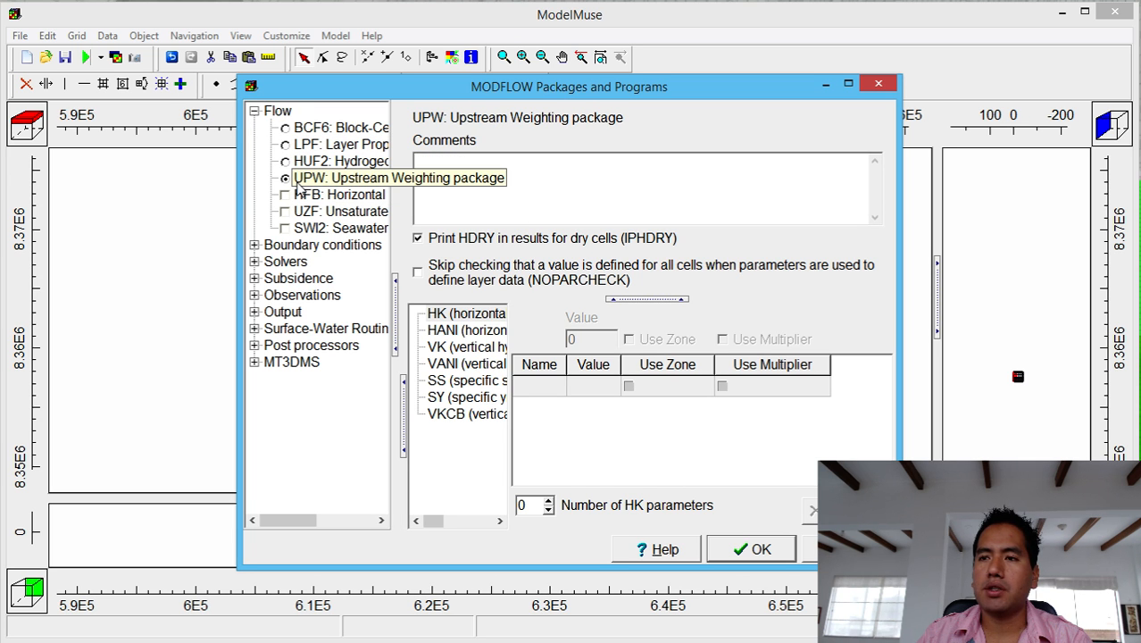
click(254, 245)
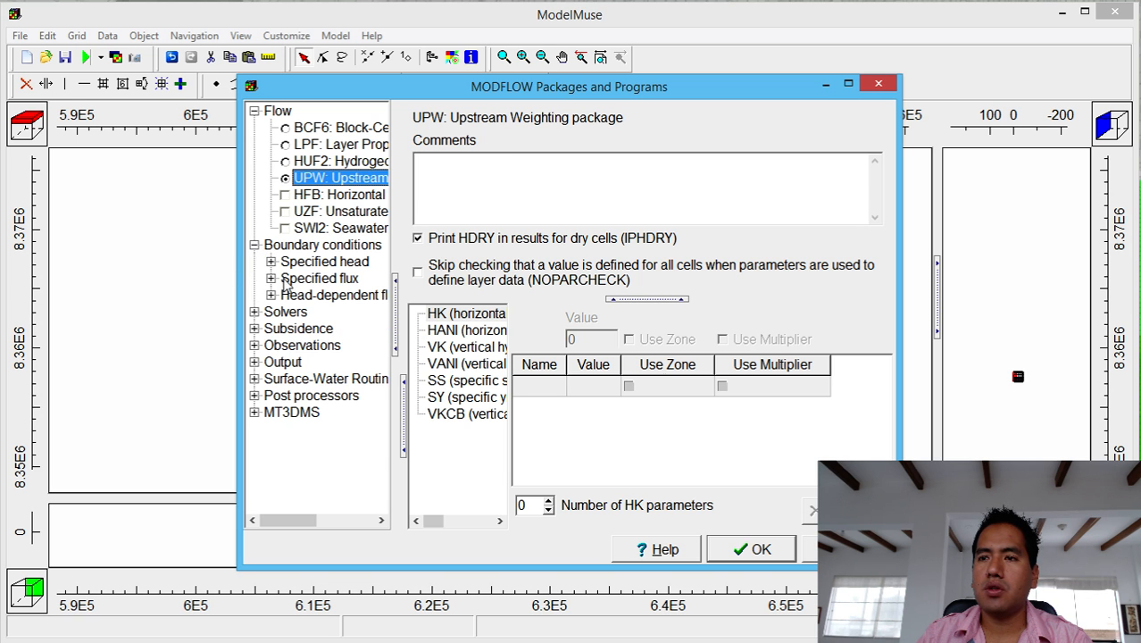
click(271, 261)
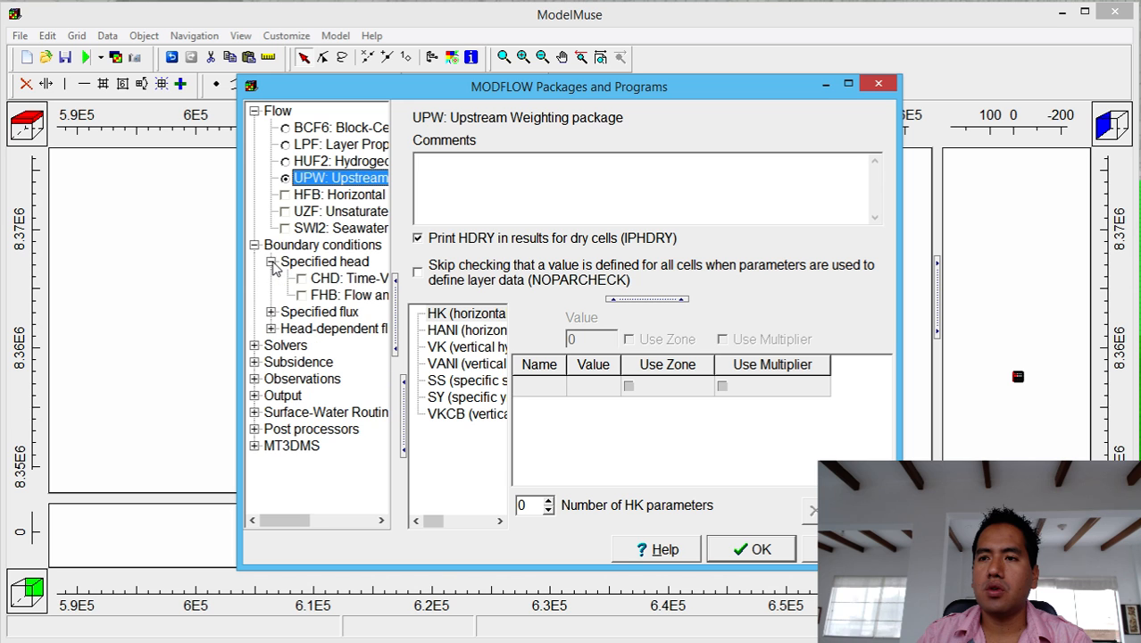
click(271, 311)
click(302, 329)
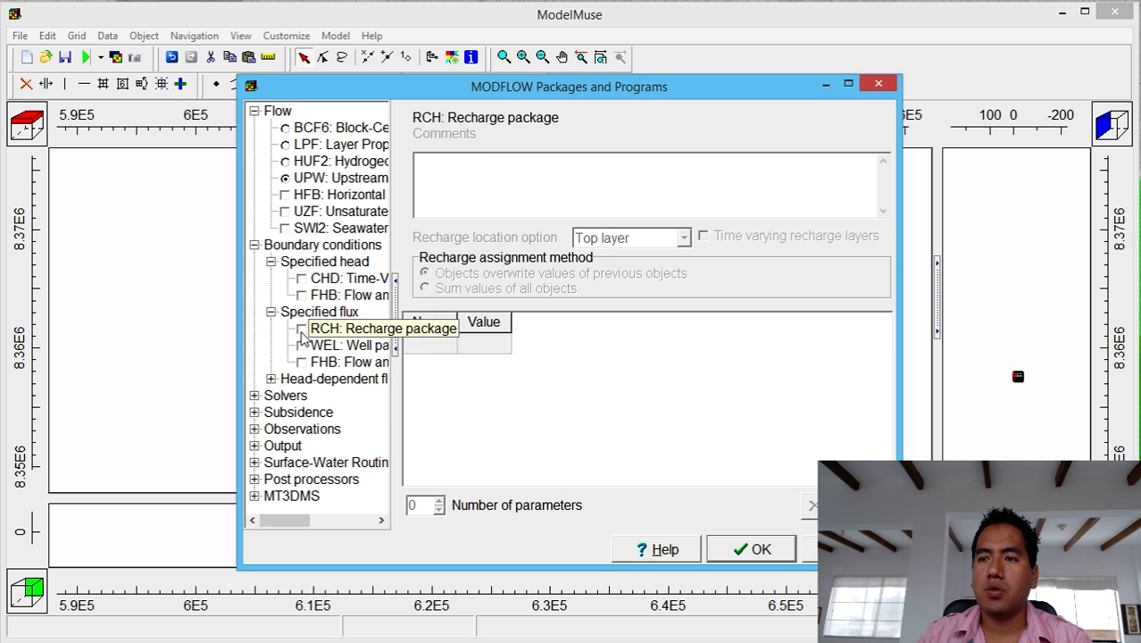
click(270, 379)
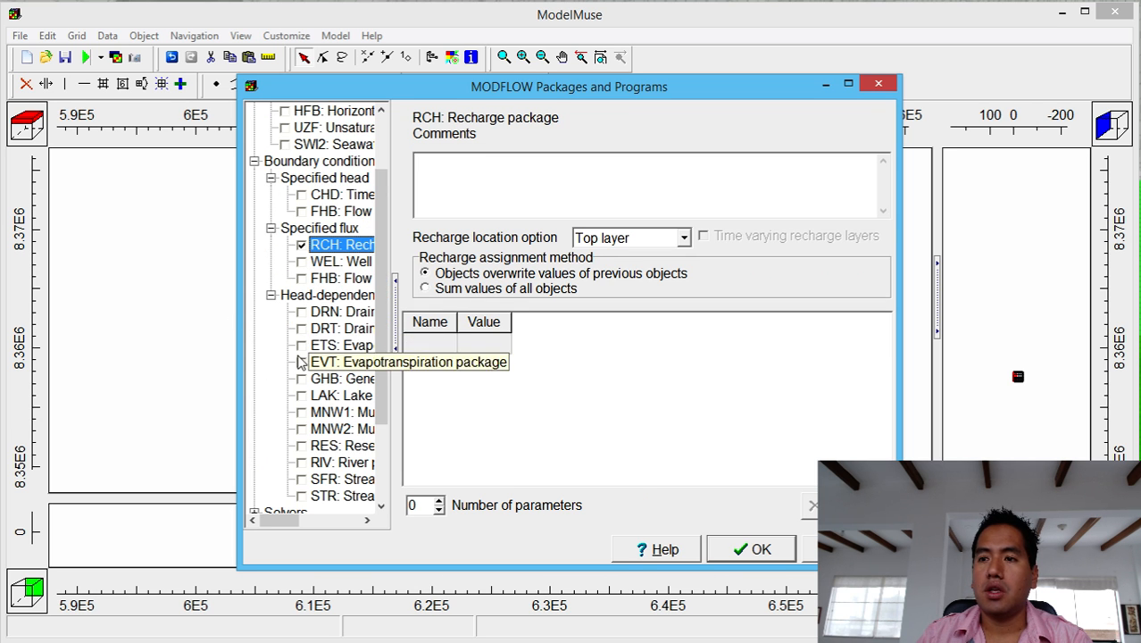
click(301, 363)
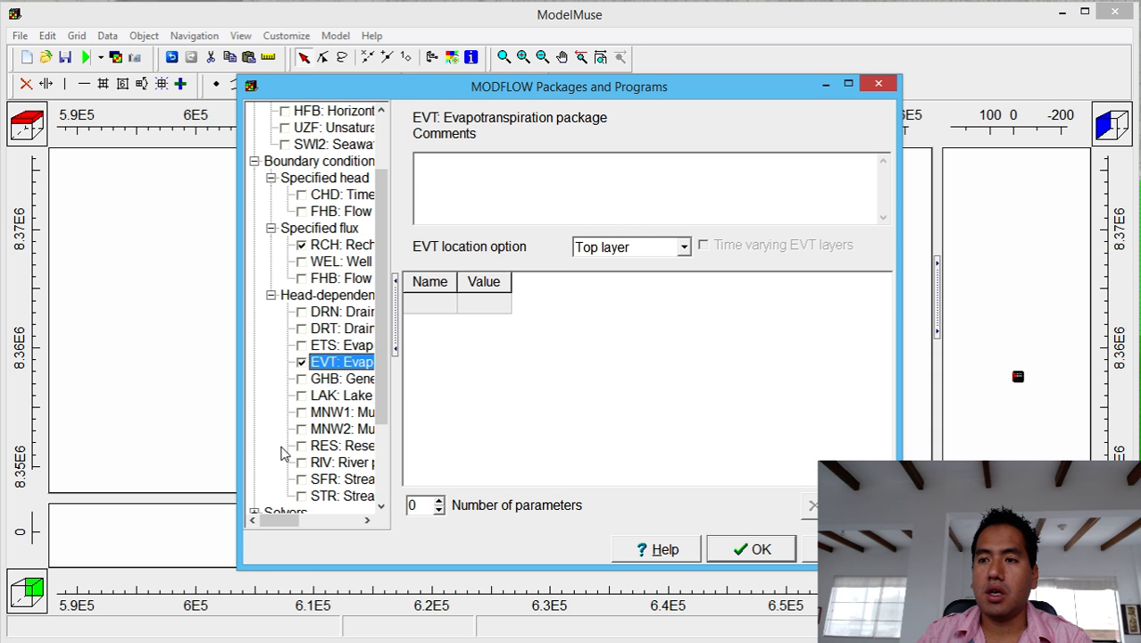
click(302, 312)
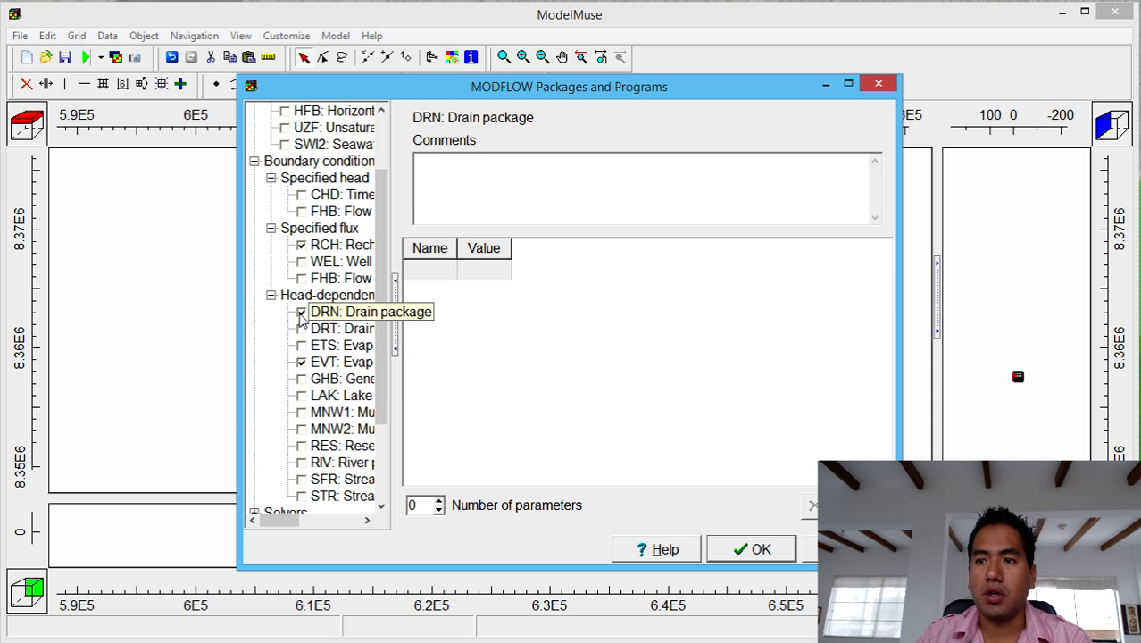
Set the RCH recharge location to the top active cell and confirm.
drag(404, 314, 570, 320)
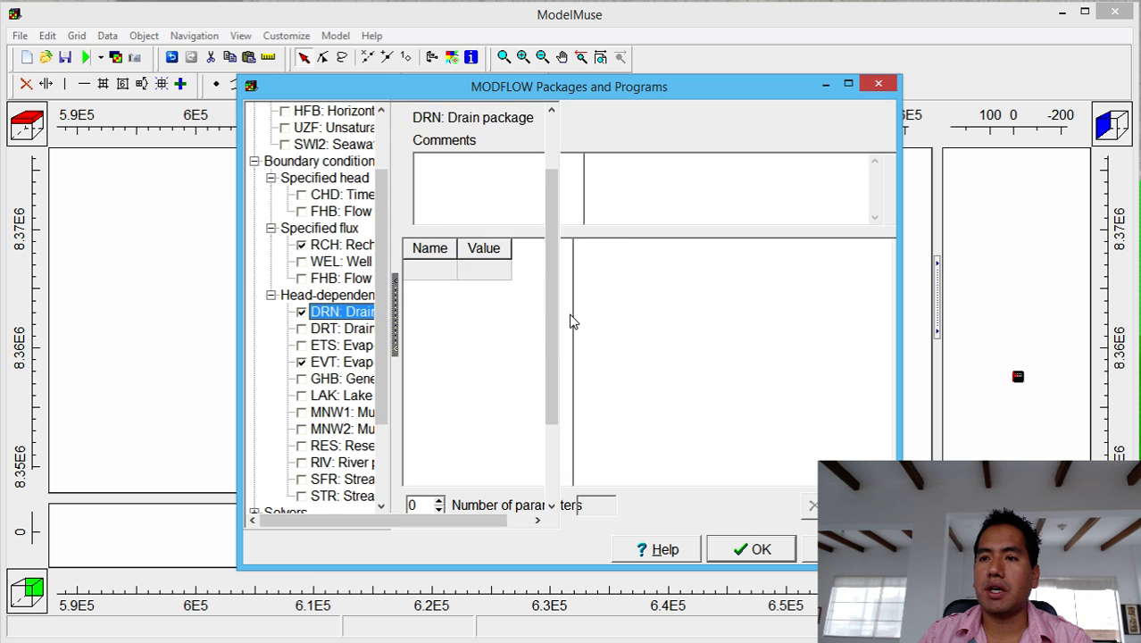
click(370, 249)
click(838, 241)
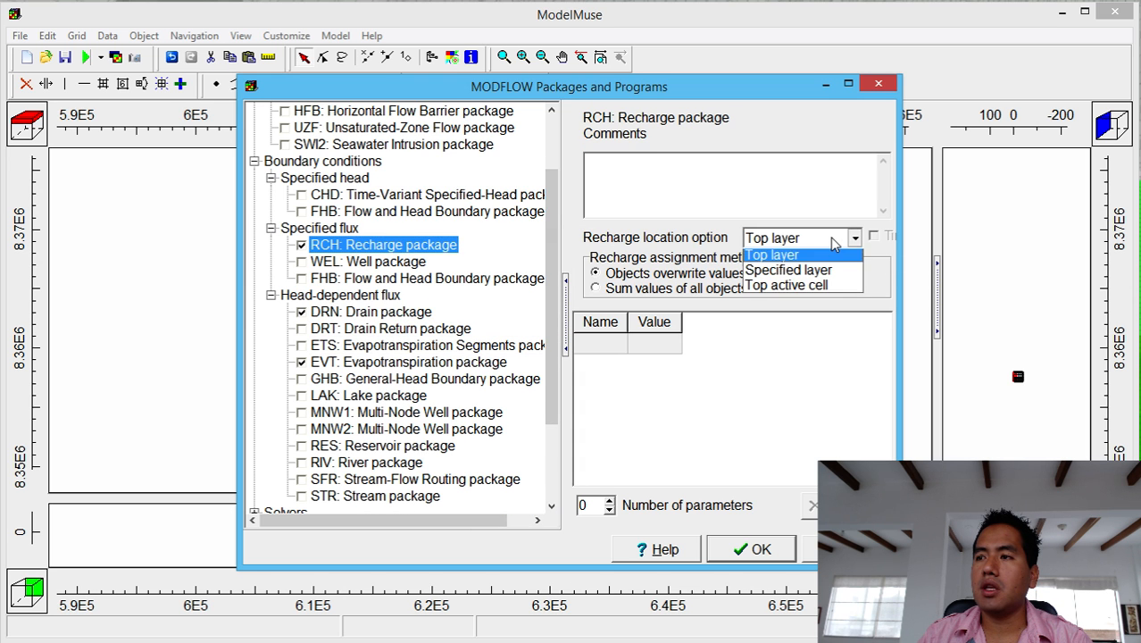
click(813, 286)
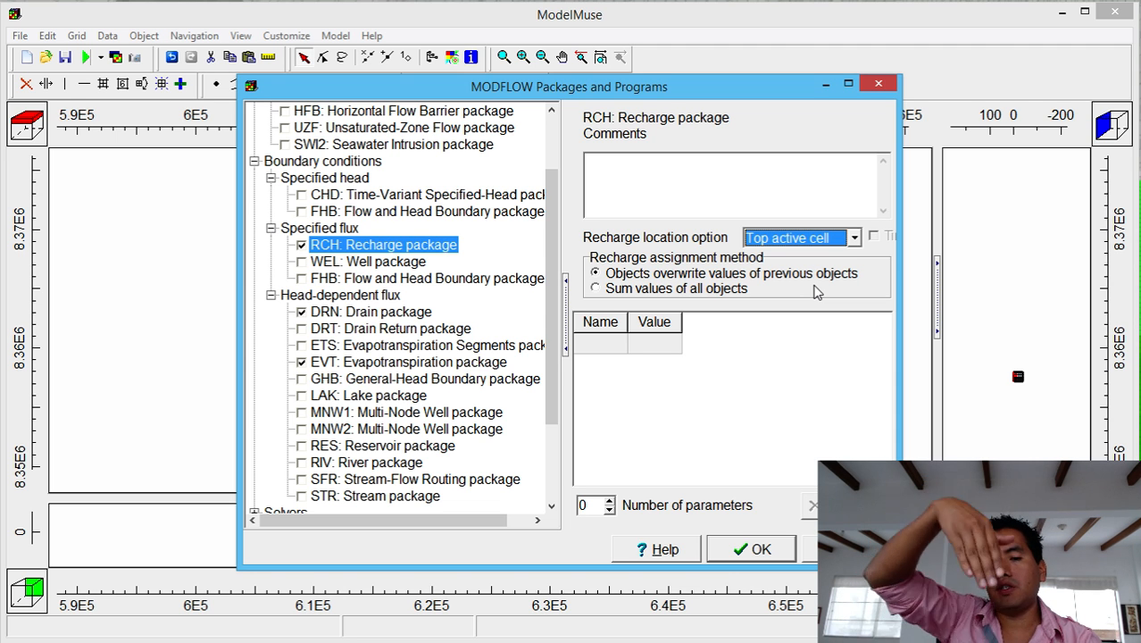
click(755, 547)
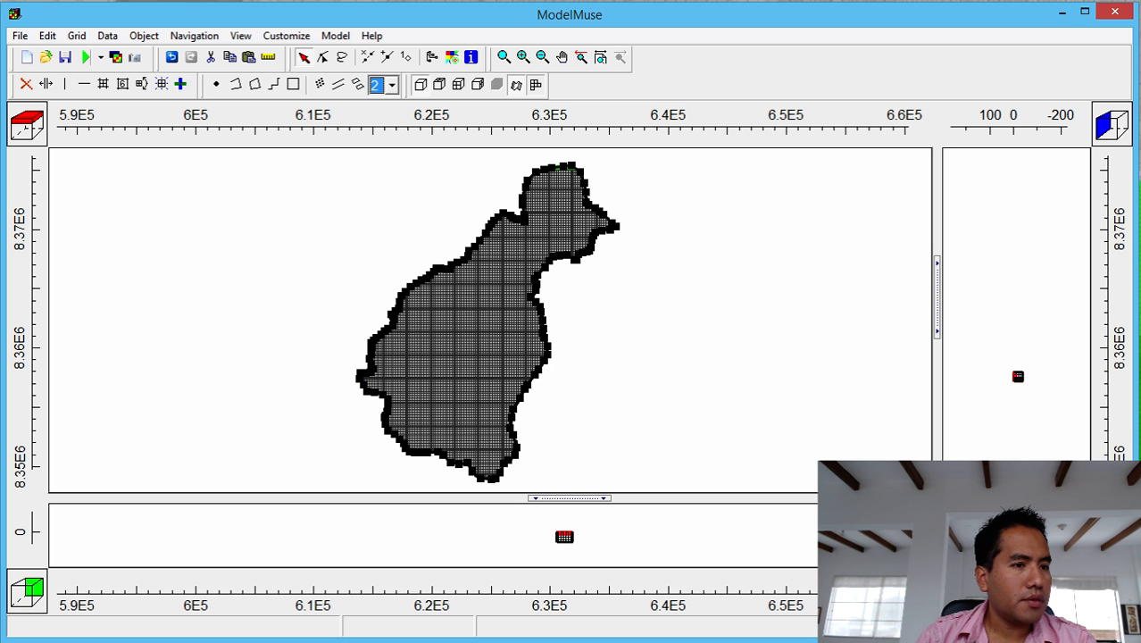
key(alt+Tab)
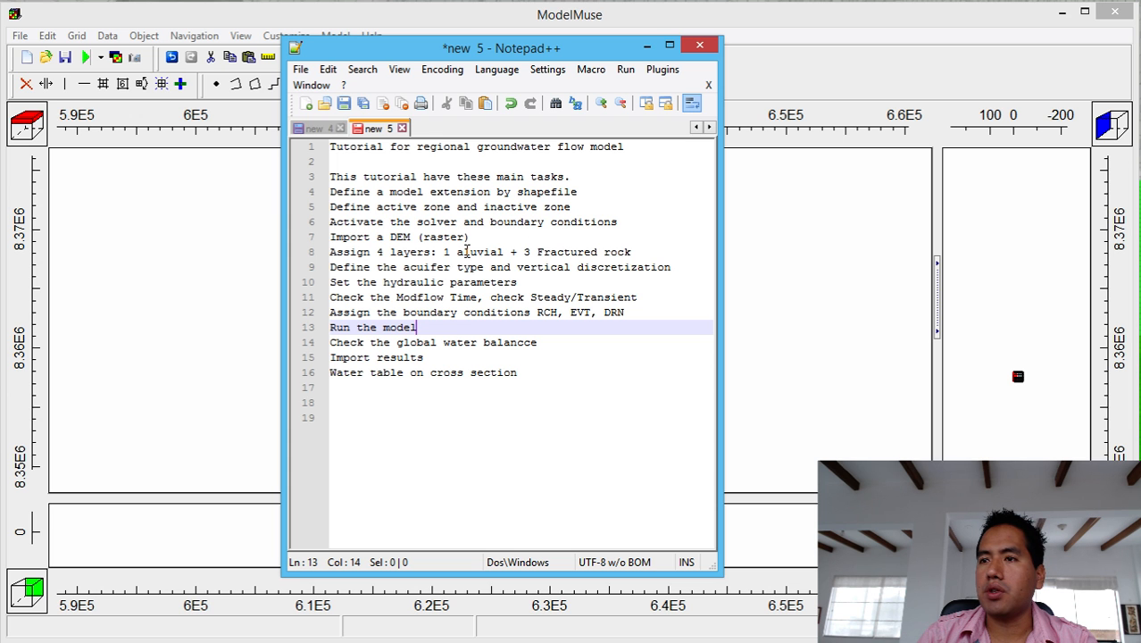
drag(610, 50, 519, 105)
key(alt+Tab)
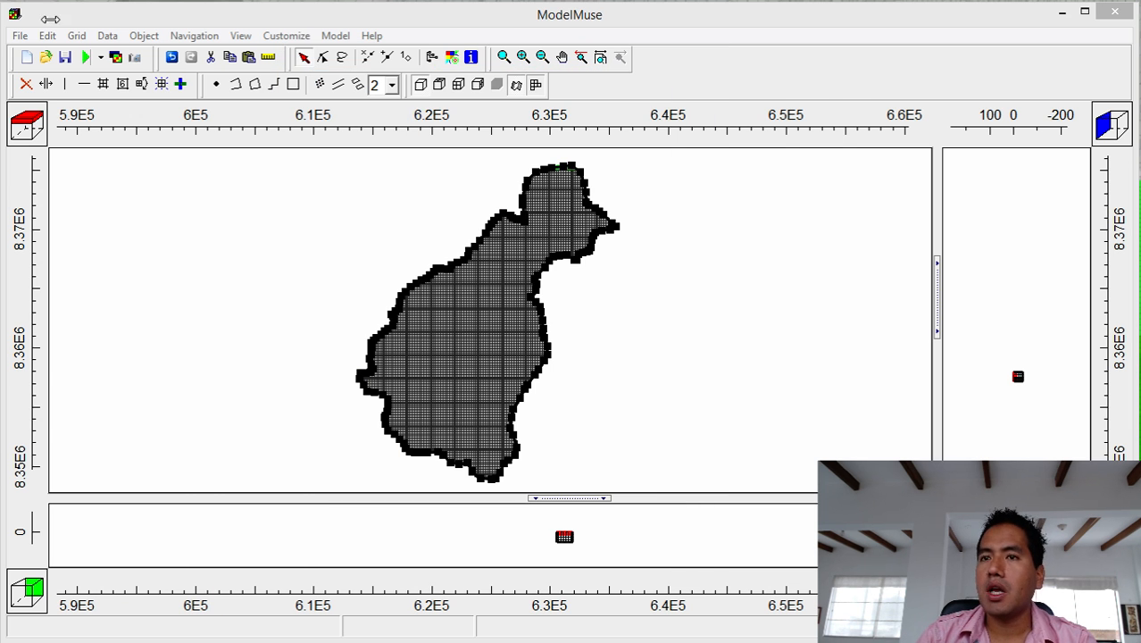
Import the ASCII raster 1_Rst\ASTGTM2_18S_xyz2.asc into the Model_Top data set.
click(19, 37)
mouse_move(87, 131)
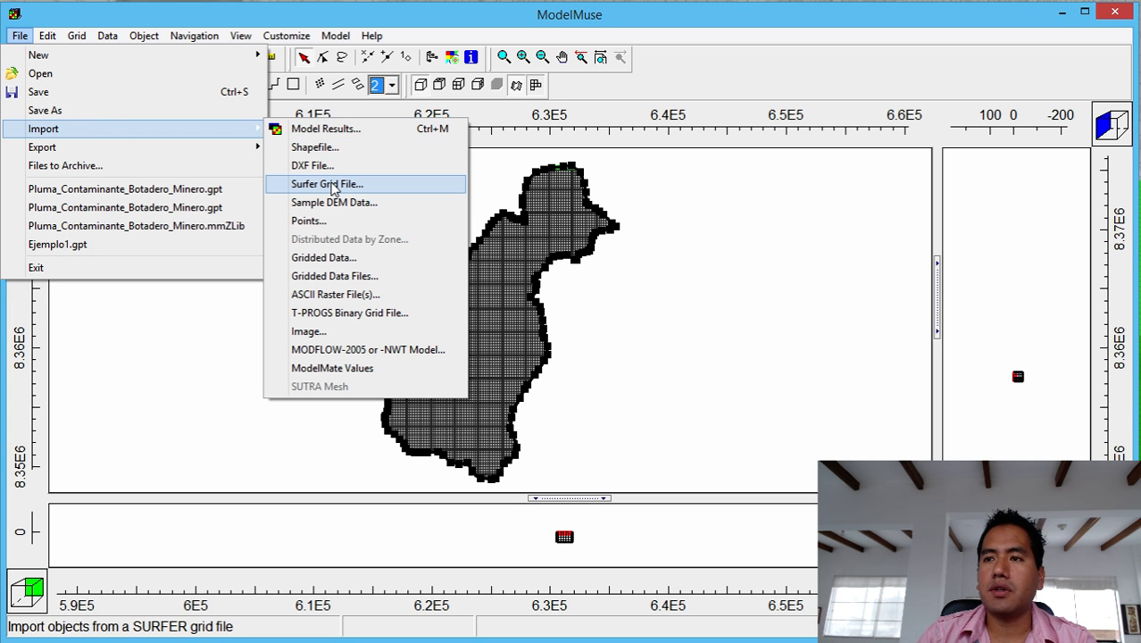
click(362, 303)
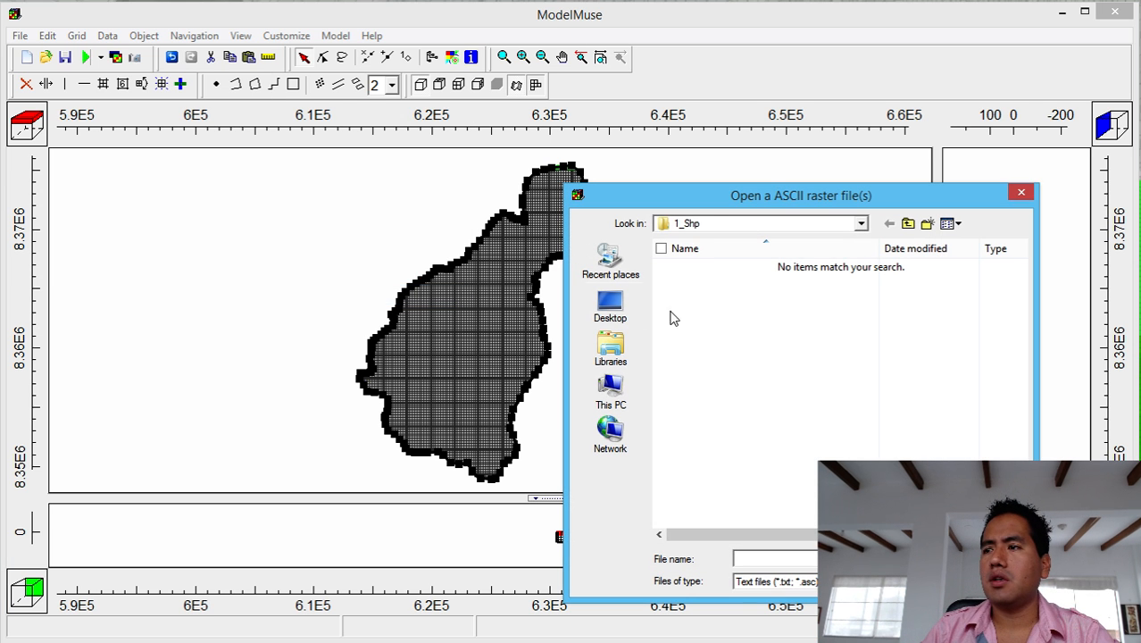
drag(810, 197, 555, 112)
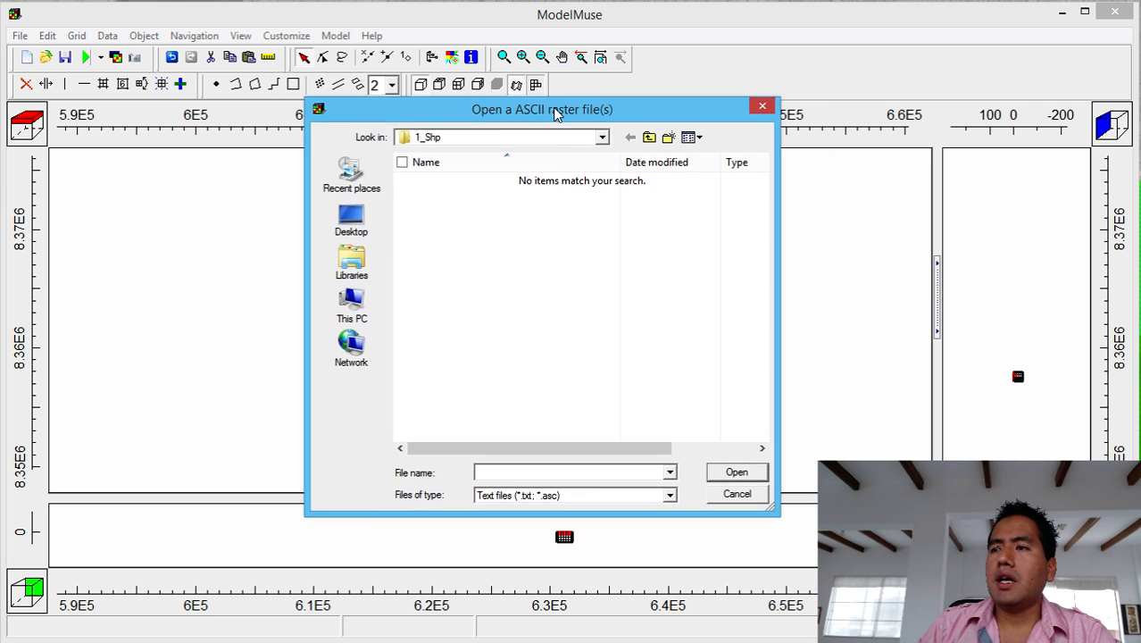
click(649, 137)
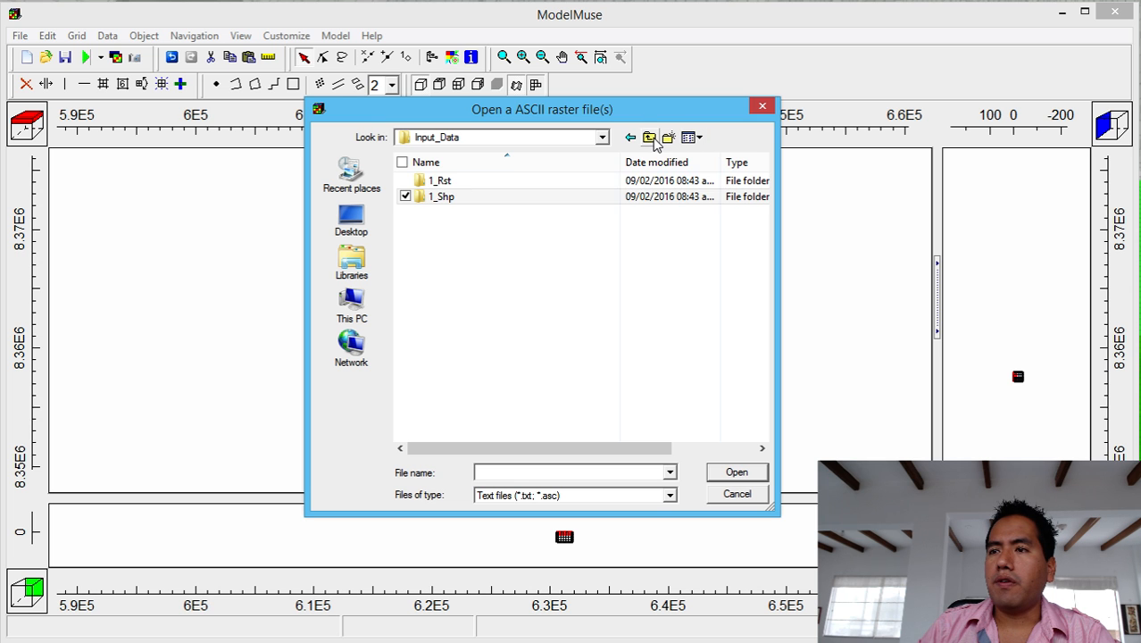
click(529, 187)
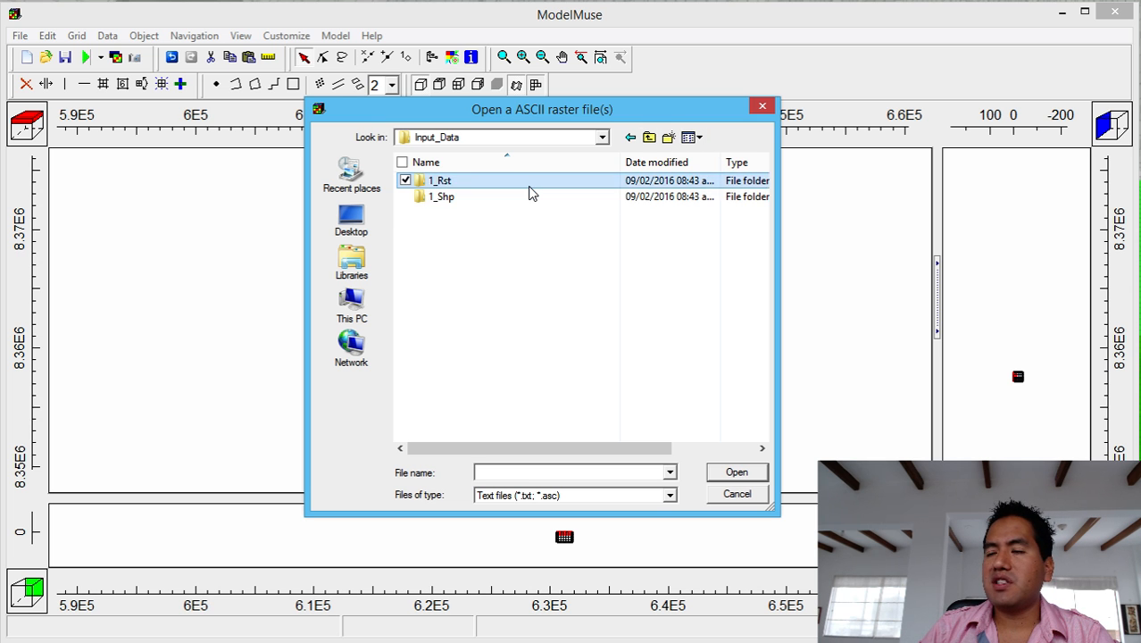
double_click(529, 188)
click(530, 188)
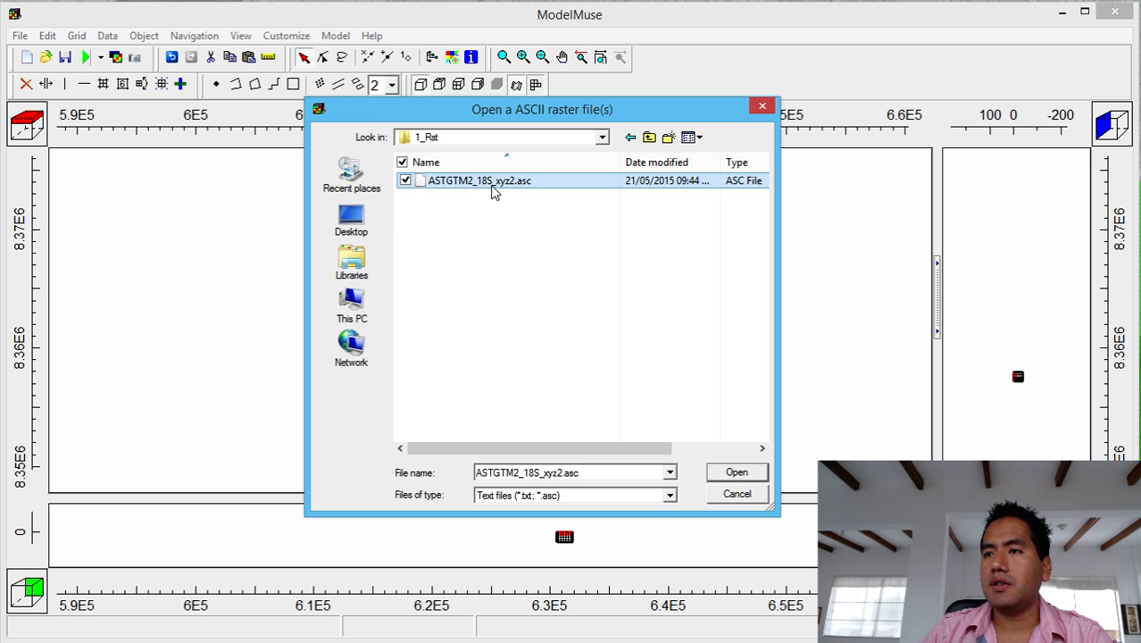
double_click(490, 185)
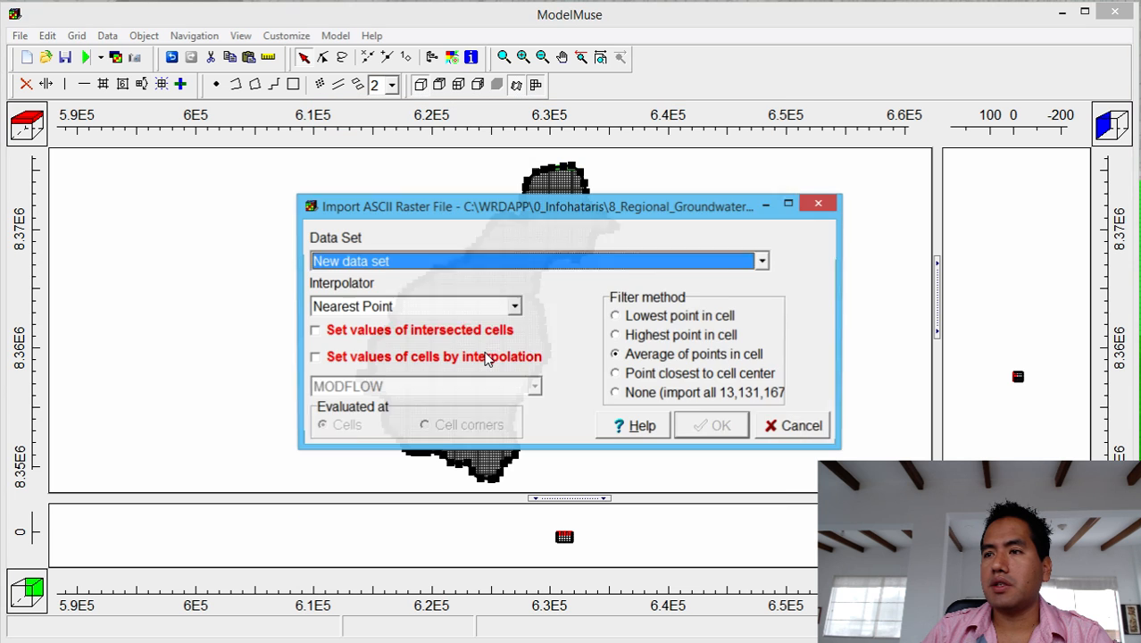
click(464, 270)
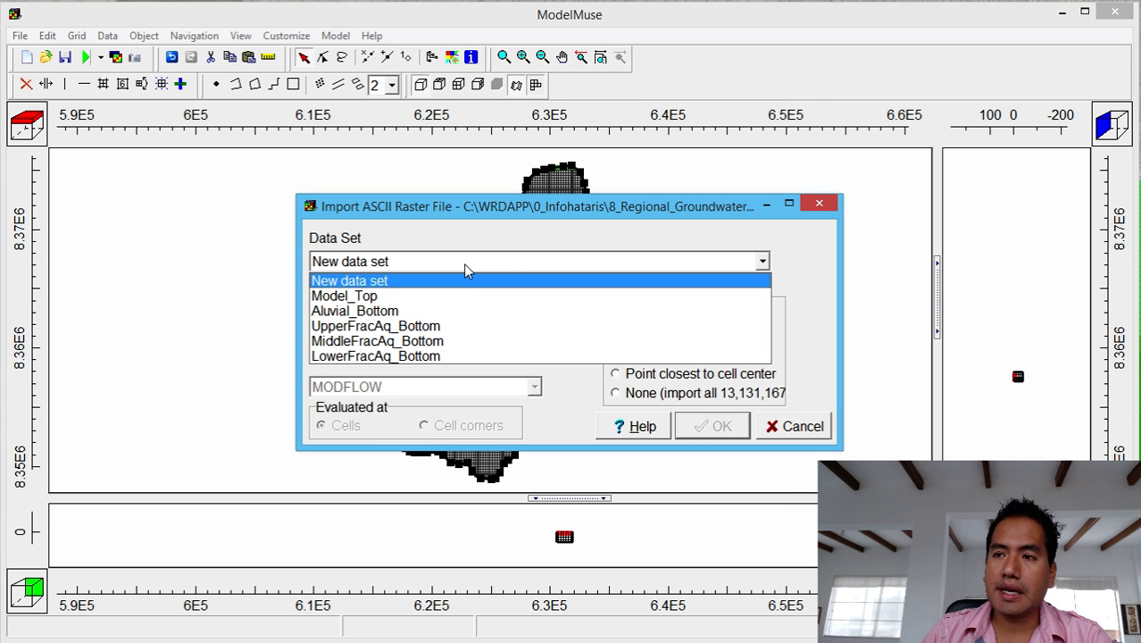
click(464, 299)
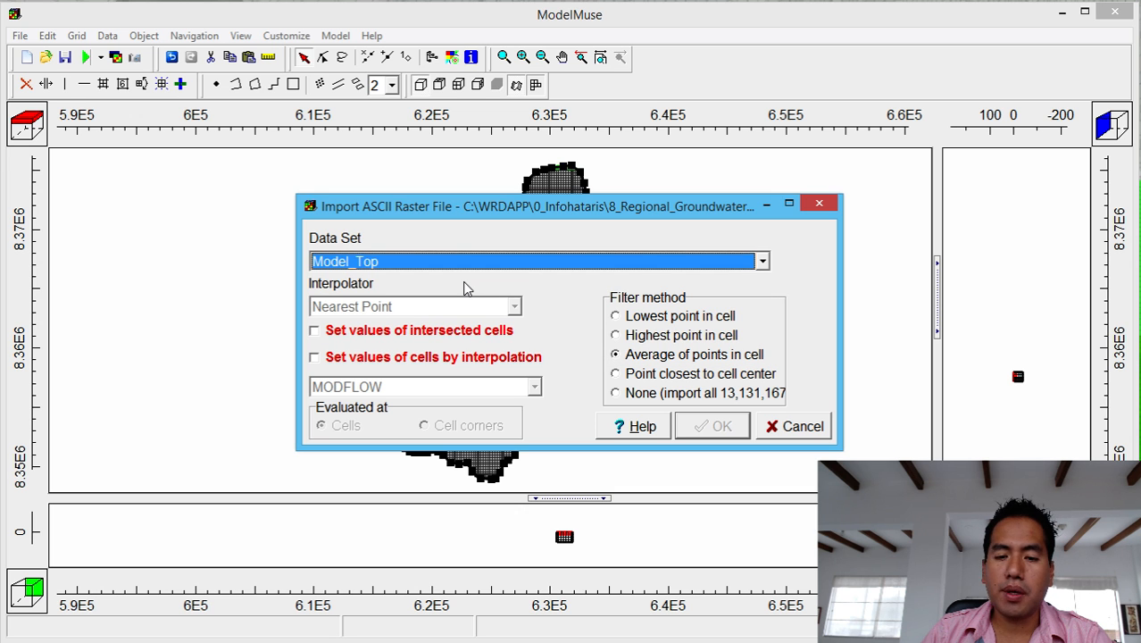
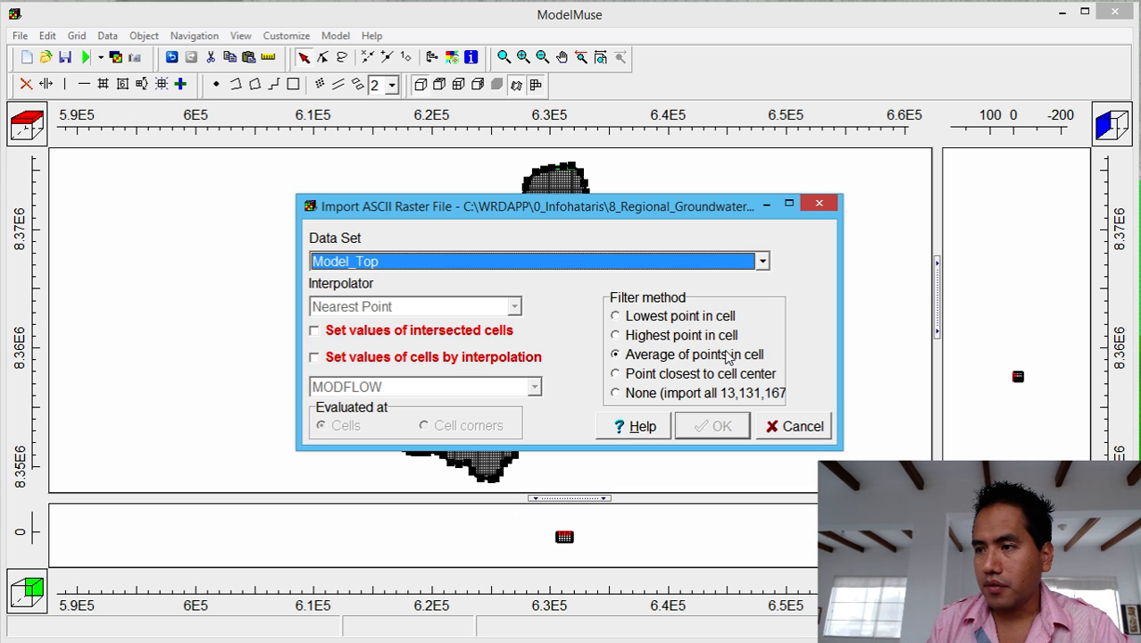
For the Model_Top raster import, use the point closest to cell center and interpolate cell values.
click(616, 375)
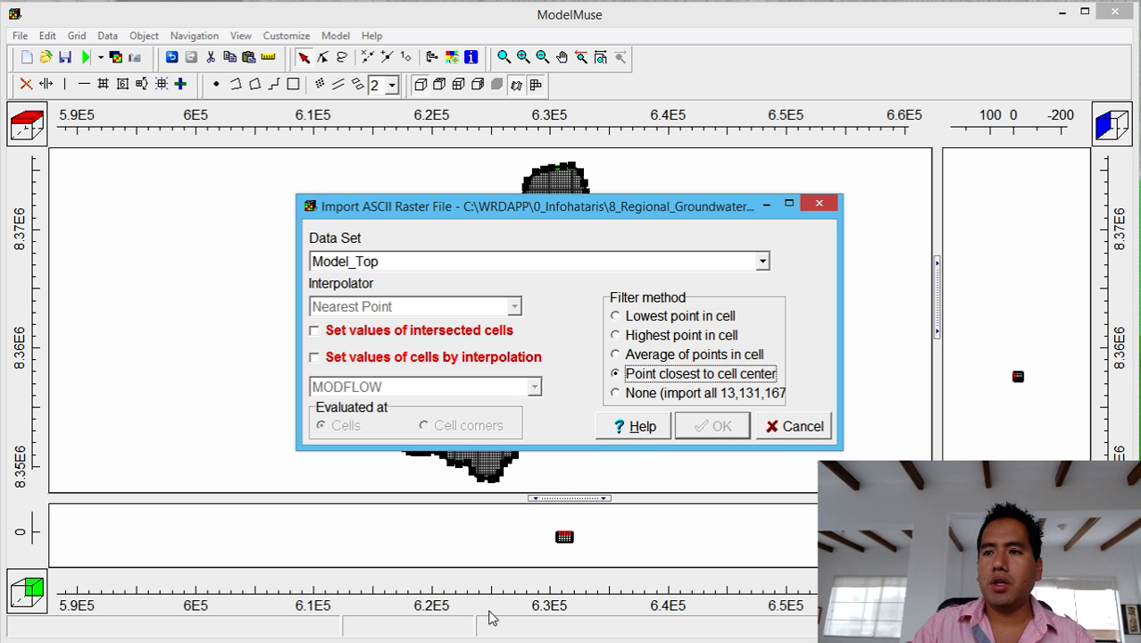
click(446, 361)
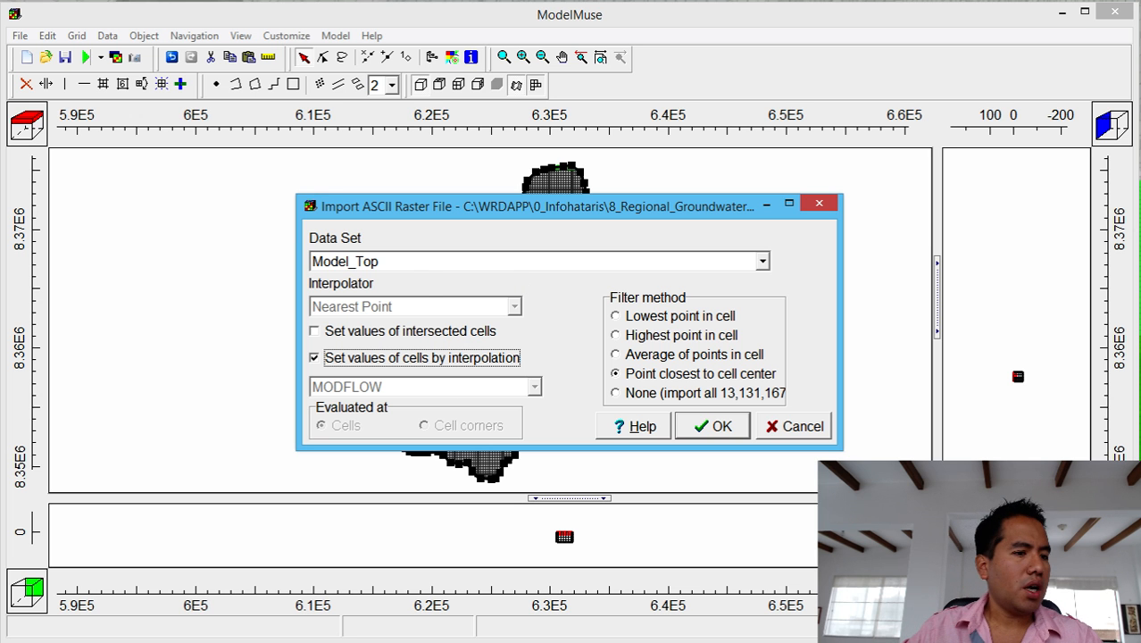
In Notepad++, add a new line below the task list and type the contact e-mail address.
key(alt+Tab)
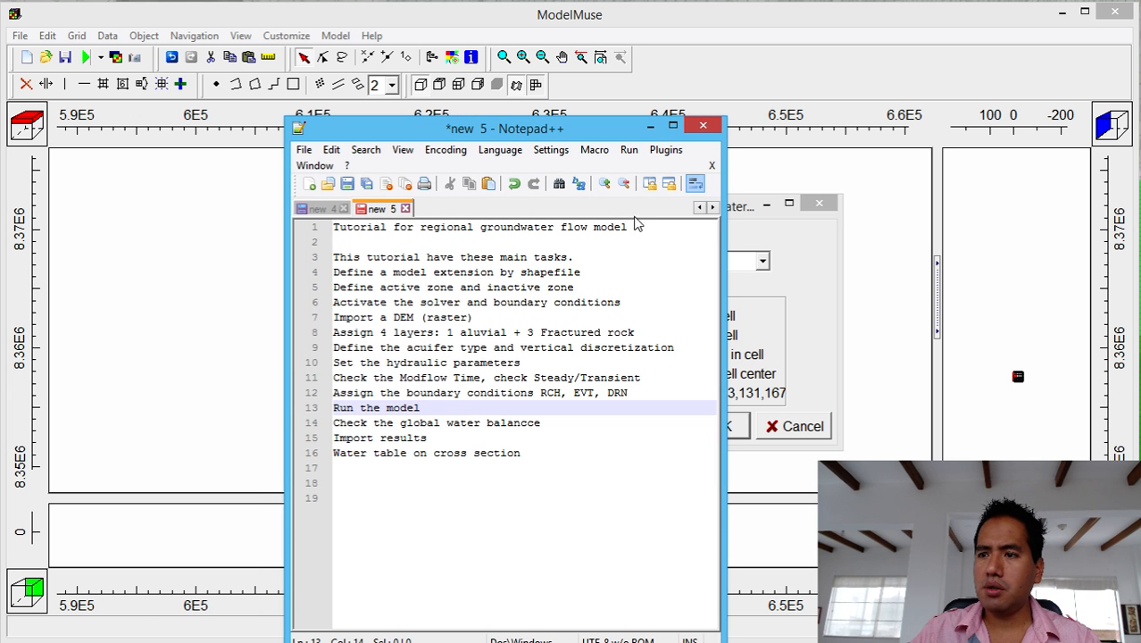
click(586, 454)
key(Return)
key(Return)
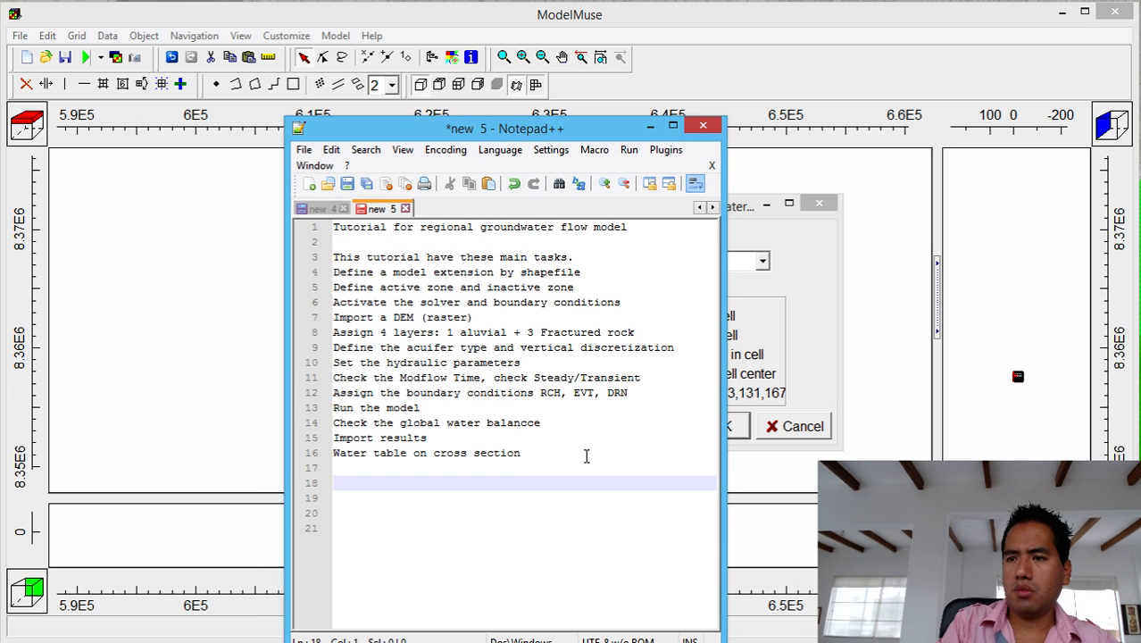
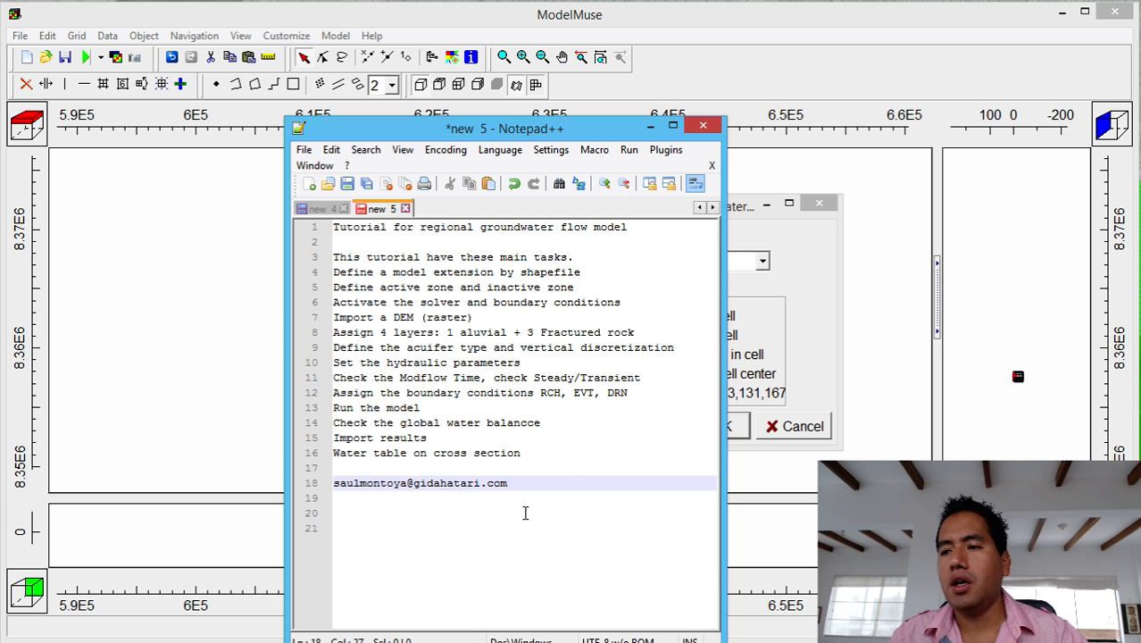
Select the e-mail line and move the Notepad++ window aside to uncover the import dialog.
drag(514, 481, 311, 470)
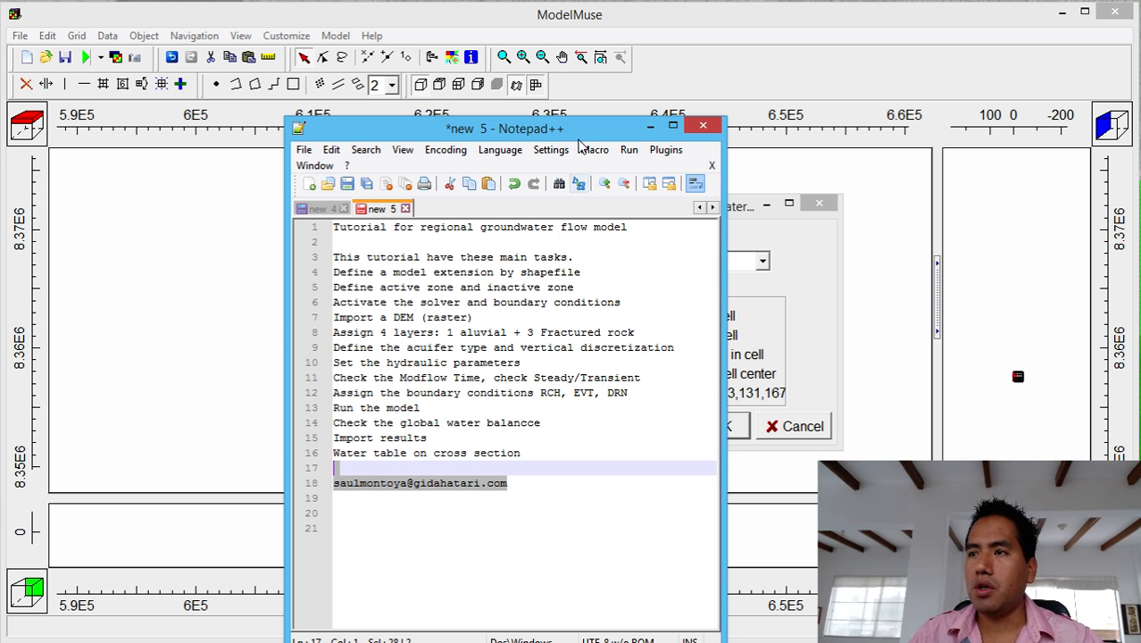
drag(586, 135, 410, 72)
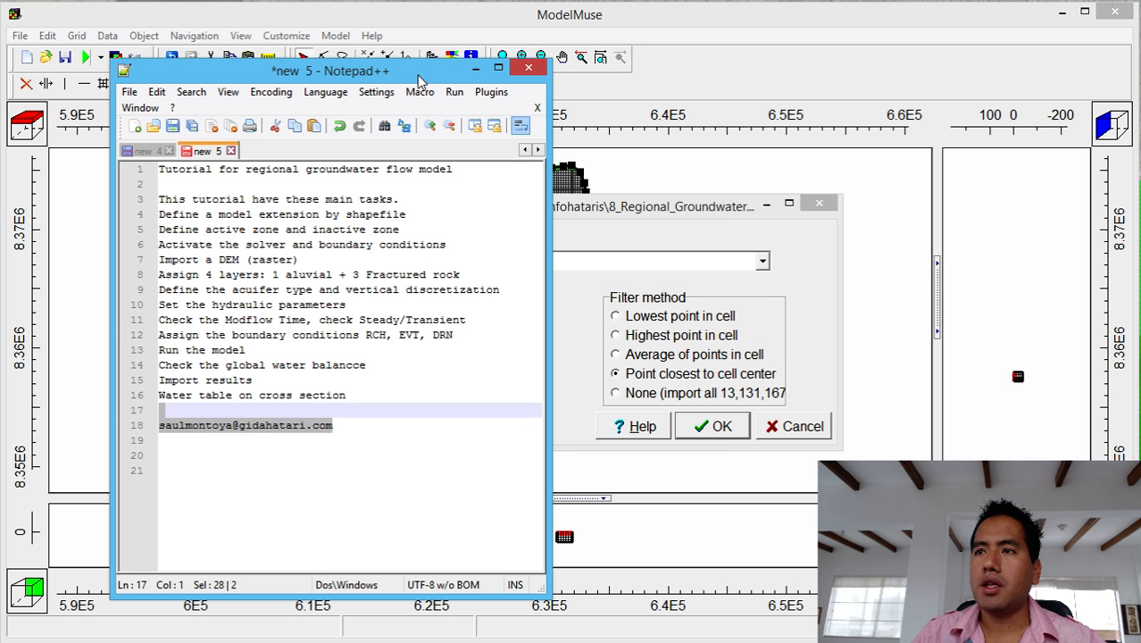
drag(420, 76, 0, 250)
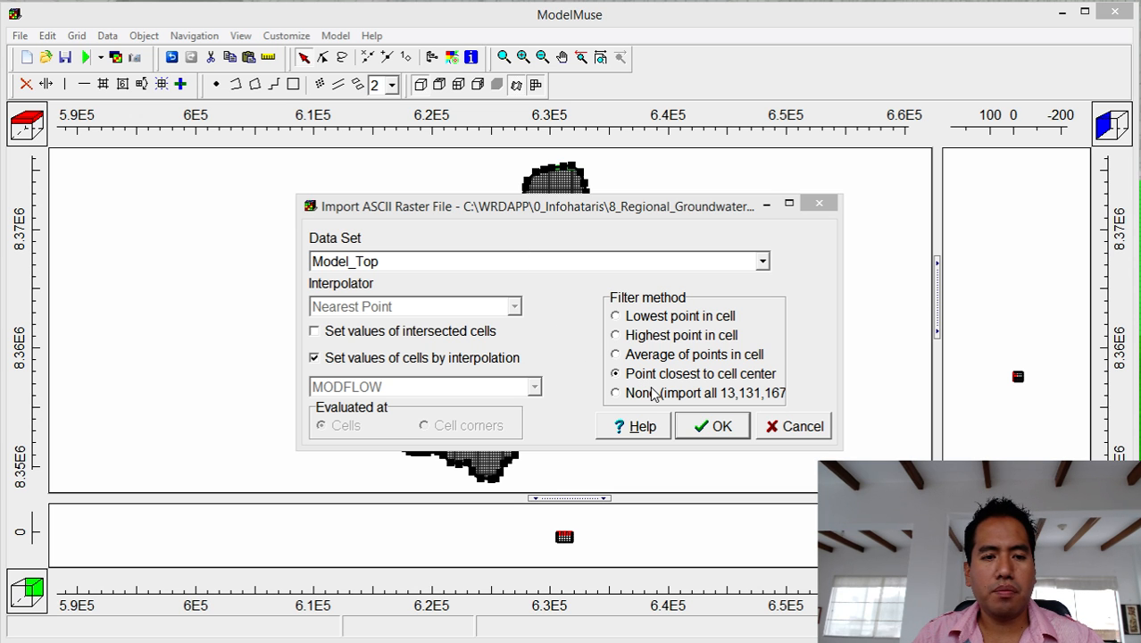
Run the DEM import into Model_Top and deselect the imported raster objects in the top view.
click(722, 427)
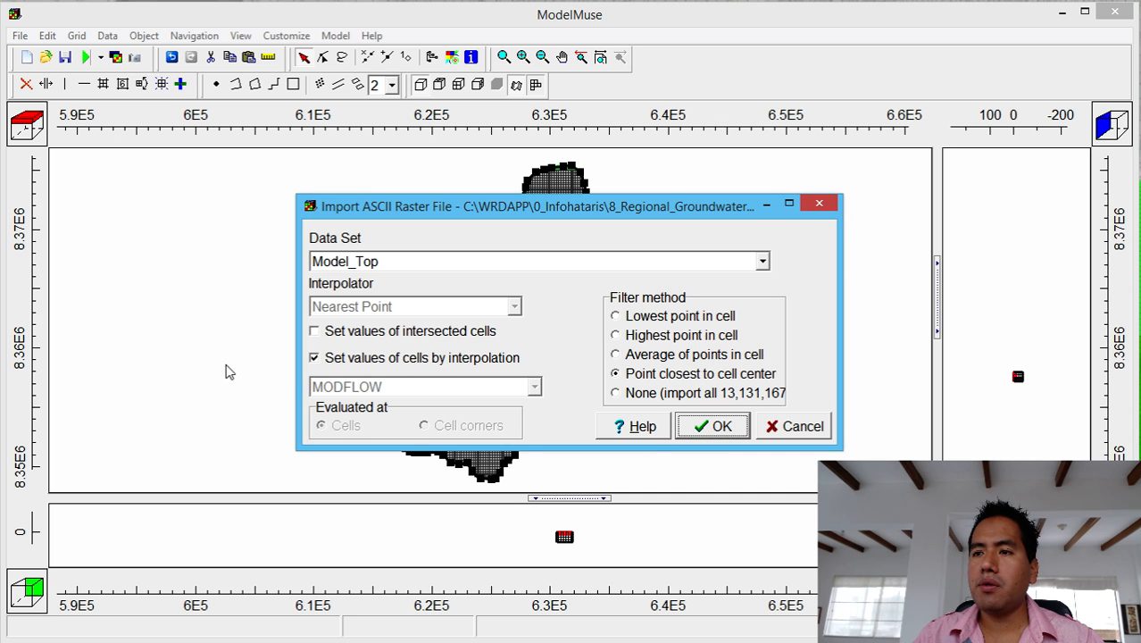
click(714, 427)
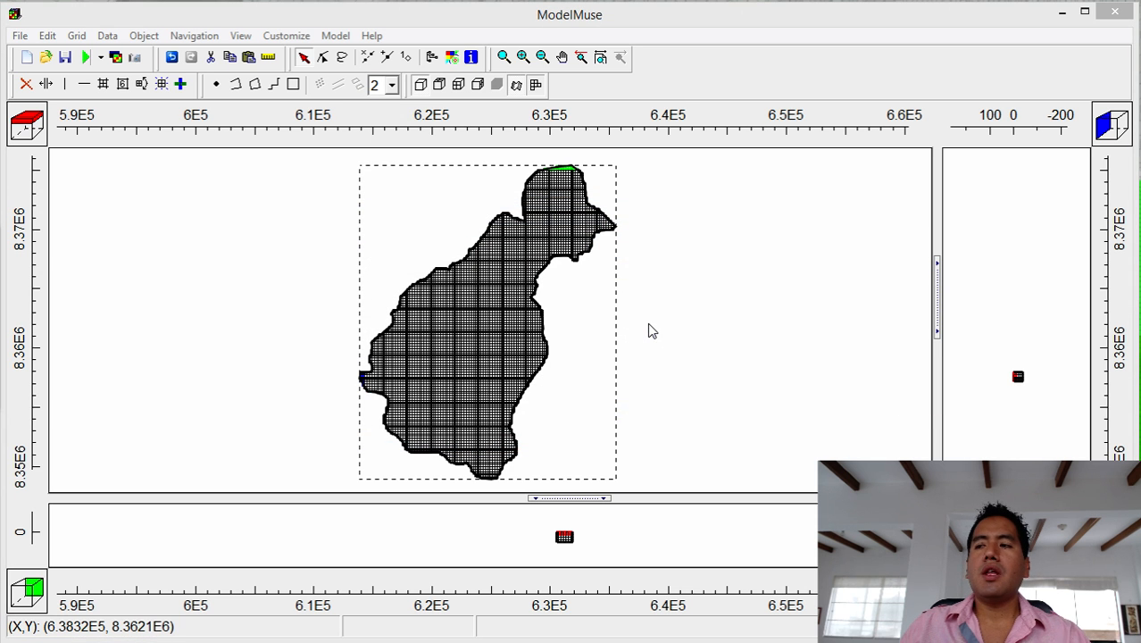
click(608, 459)
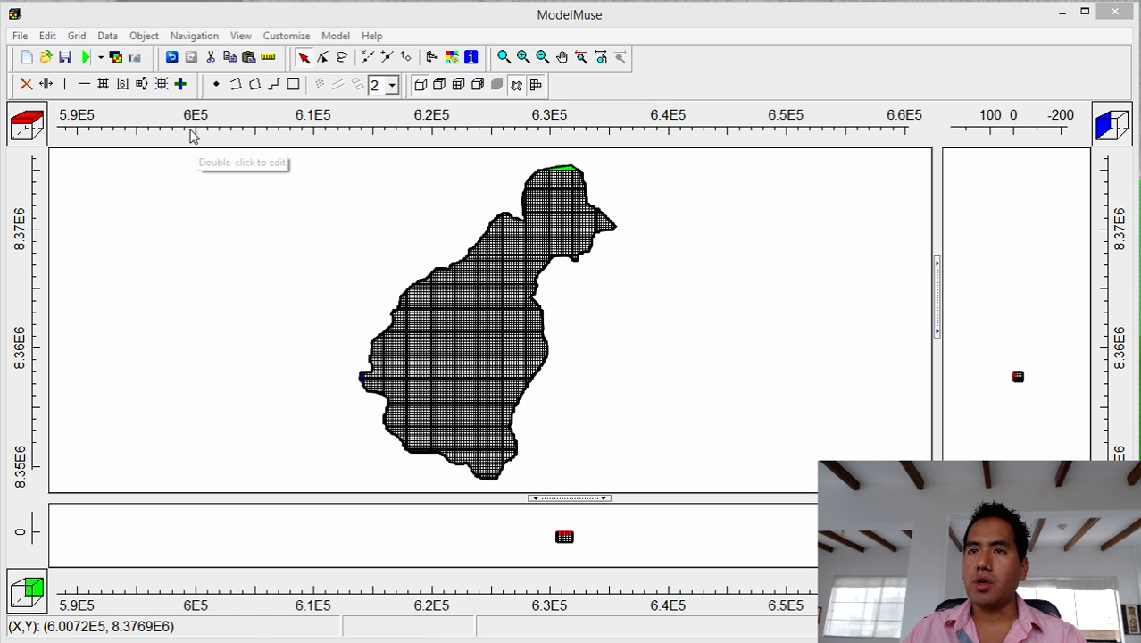
click(107, 36)
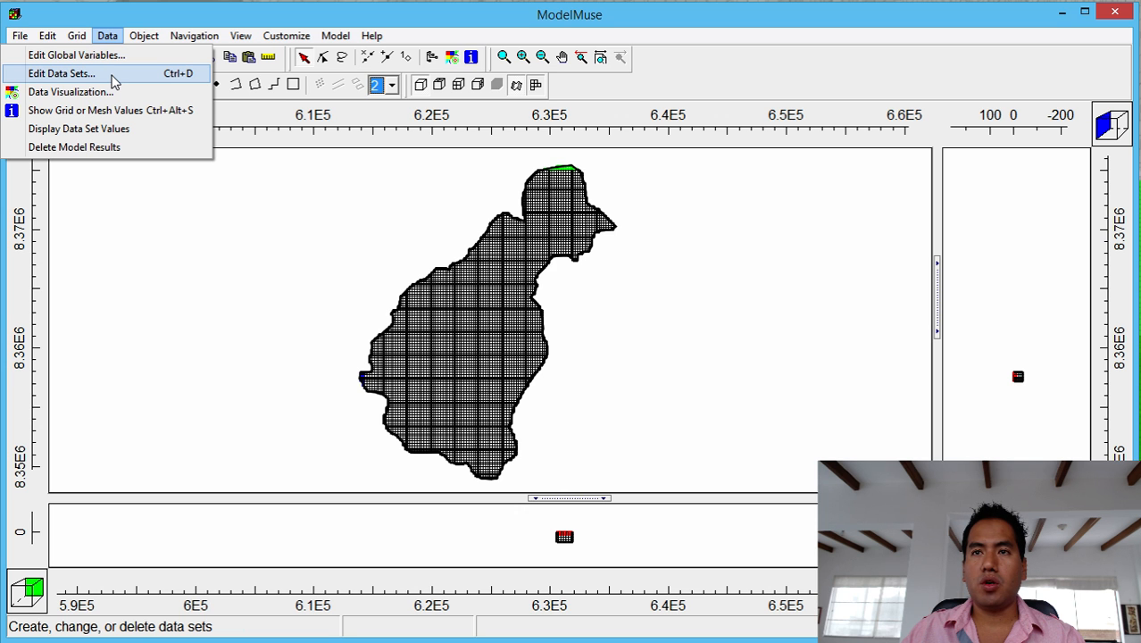
In Edit Data Sets, set Model_Top's interpolation to Fitted Surface and apply it.
click(114, 82)
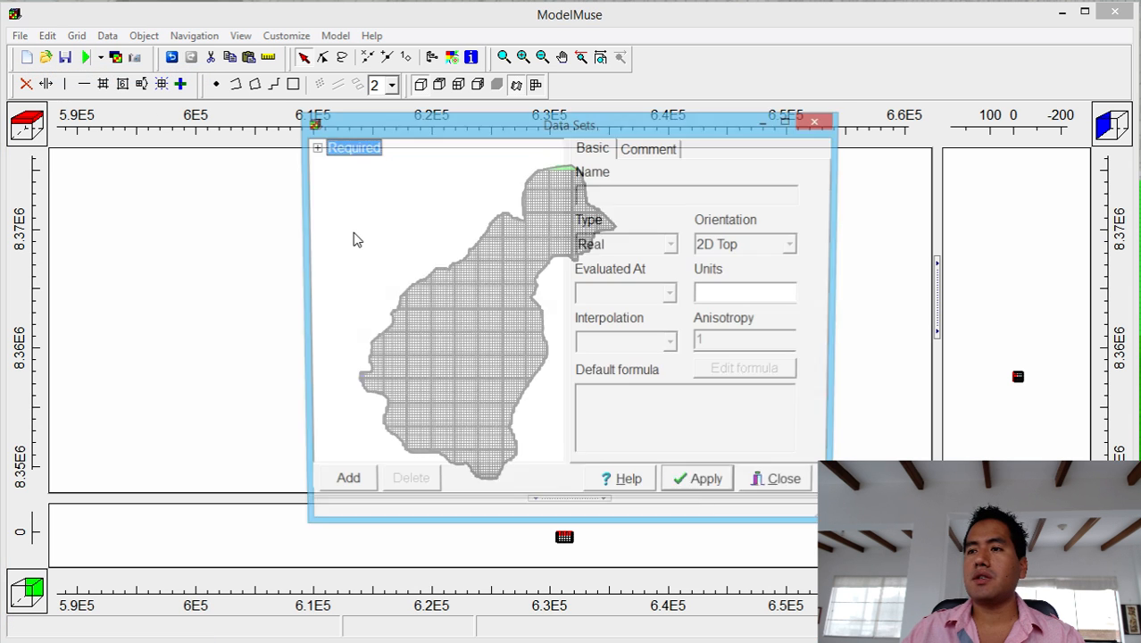
click(313, 147)
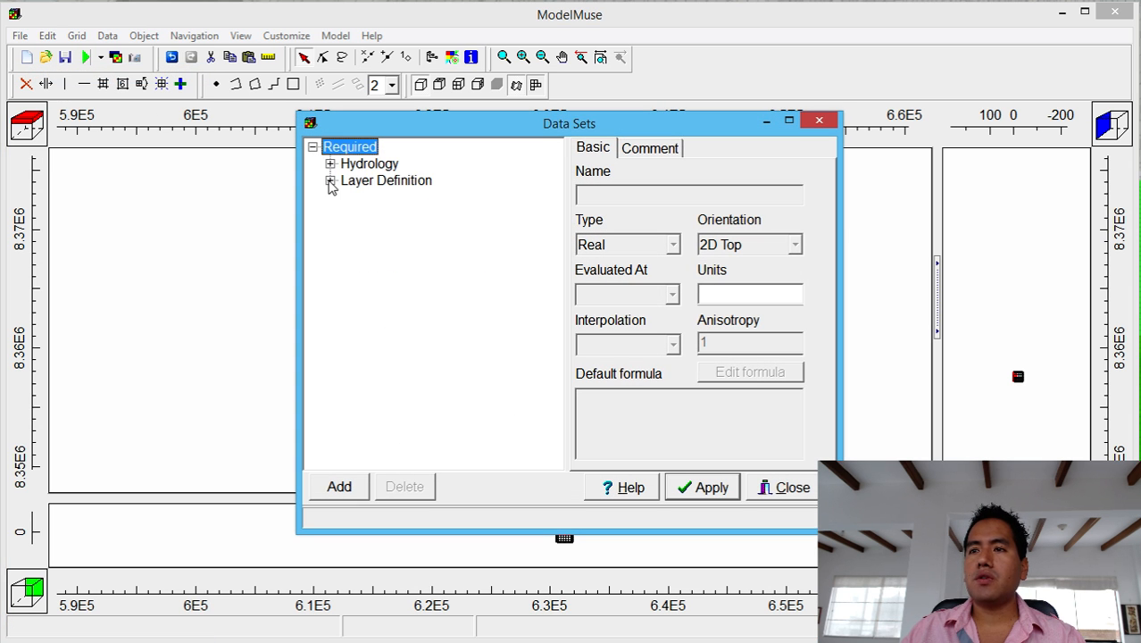
click(330, 180)
click(382, 200)
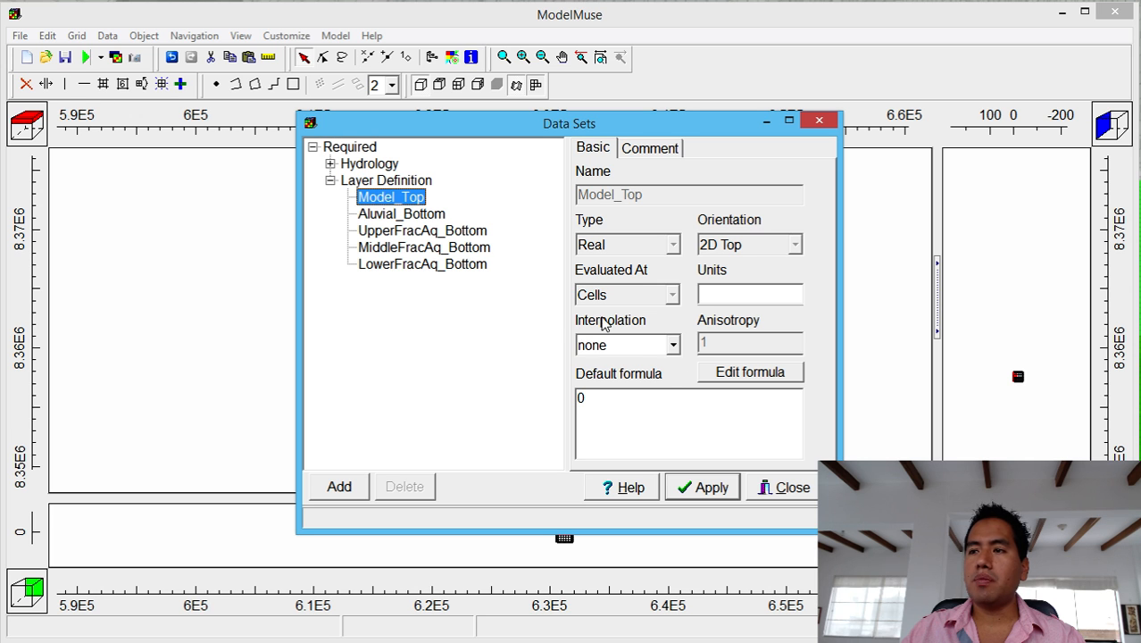
click(650, 346)
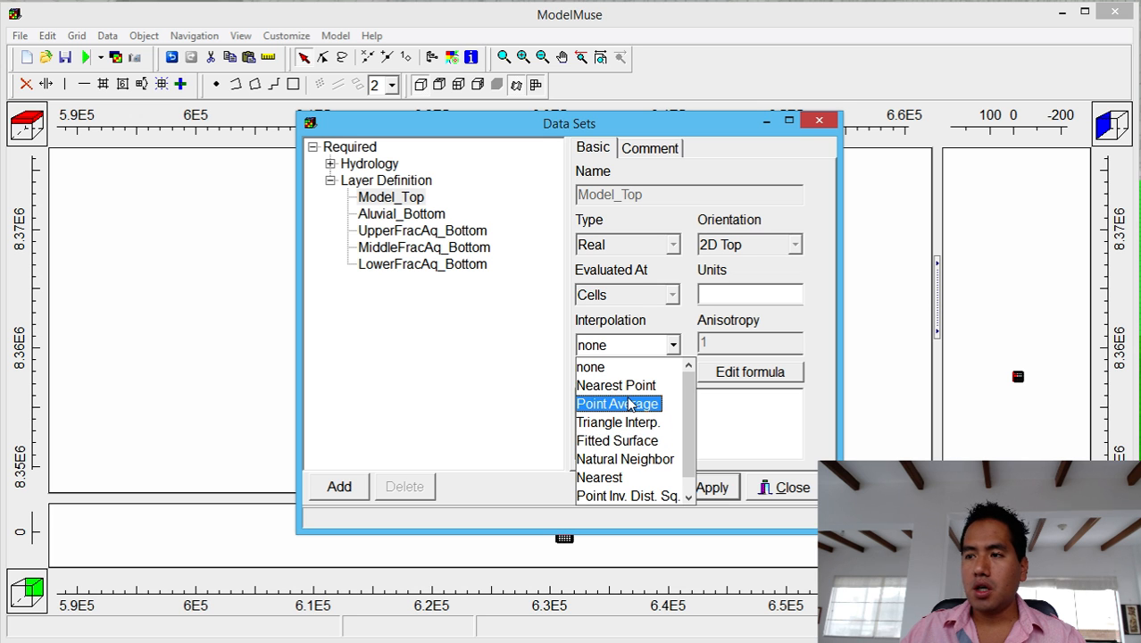
click(617, 440)
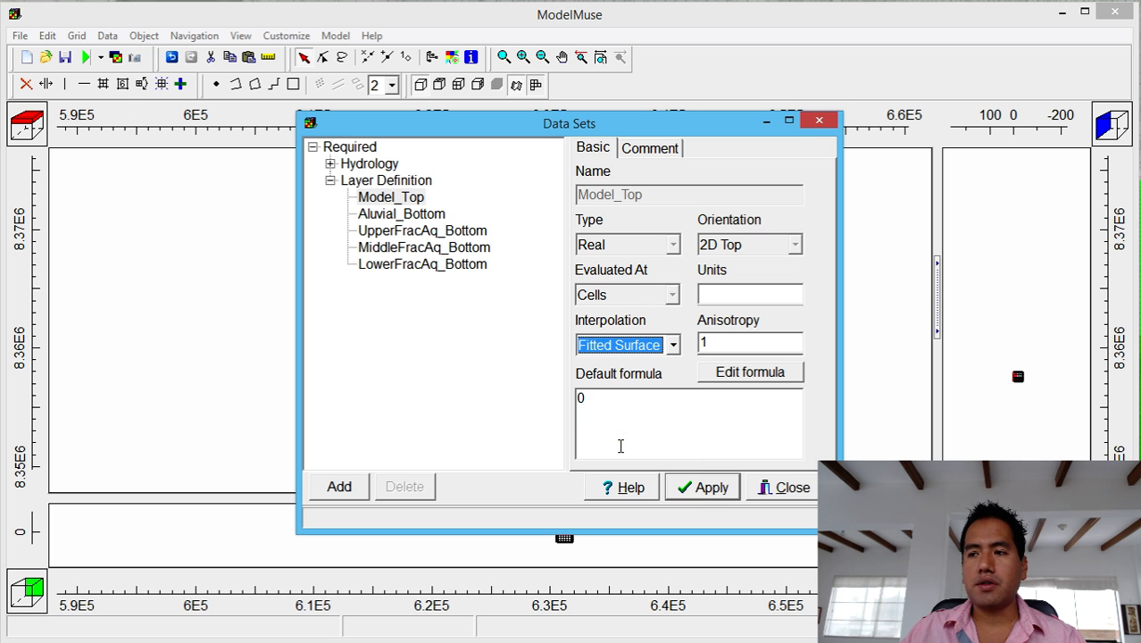
click(703, 487)
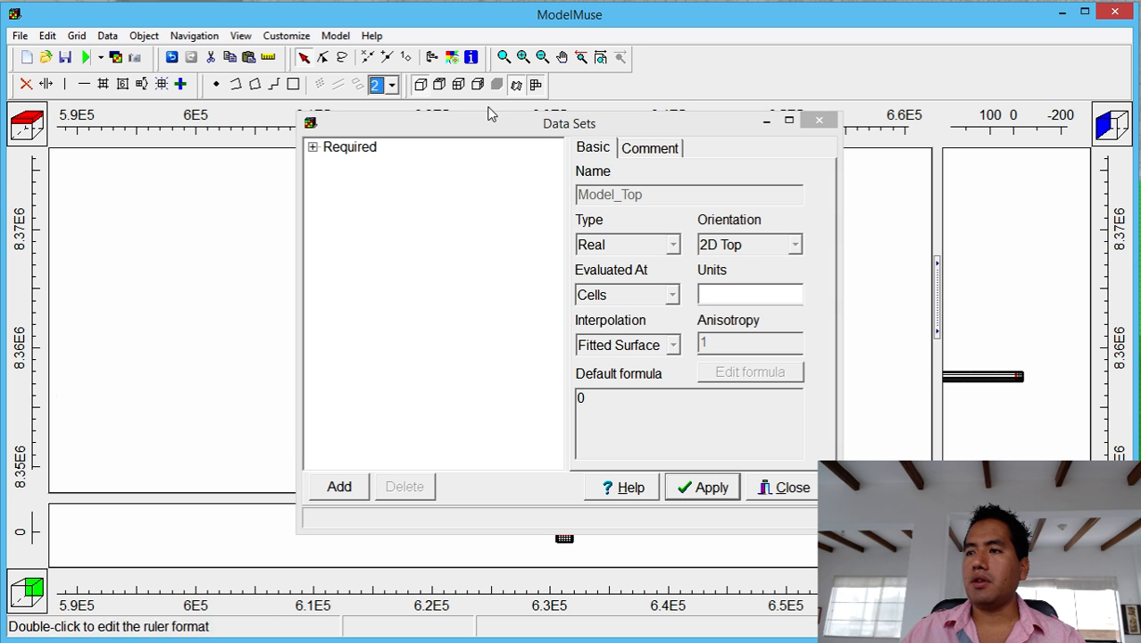
Reposition the Data Sets window and review LowerFracAq_Bottom (-40) and Aluvial_Bottom (-10) default formulas.
drag(535, 121, 898, 125)
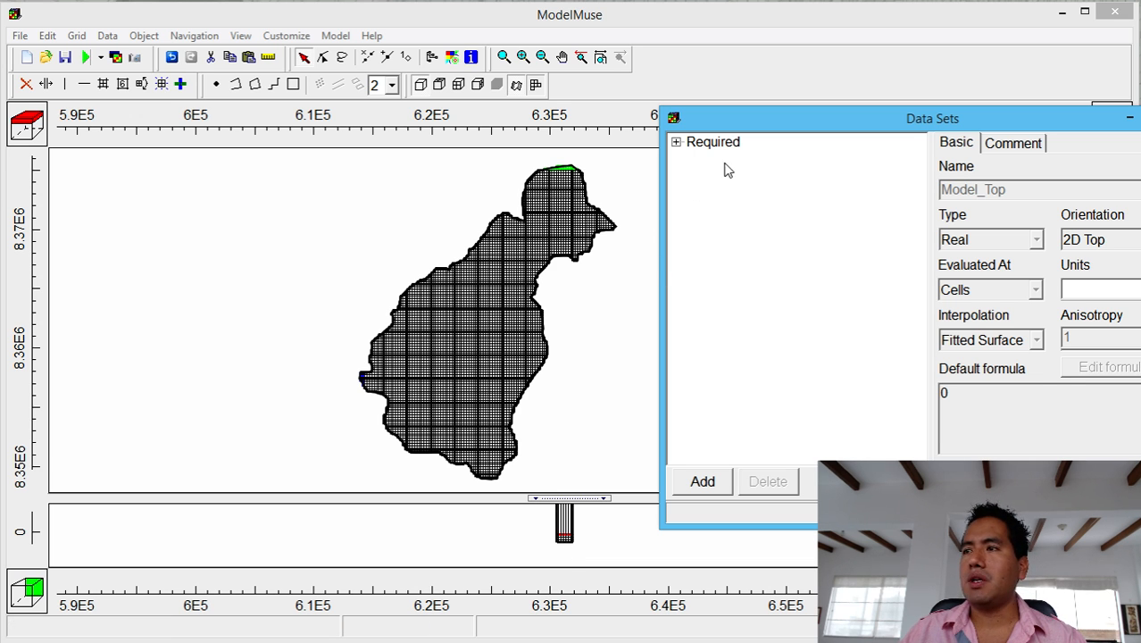
drag(784, 122, 572, 62)
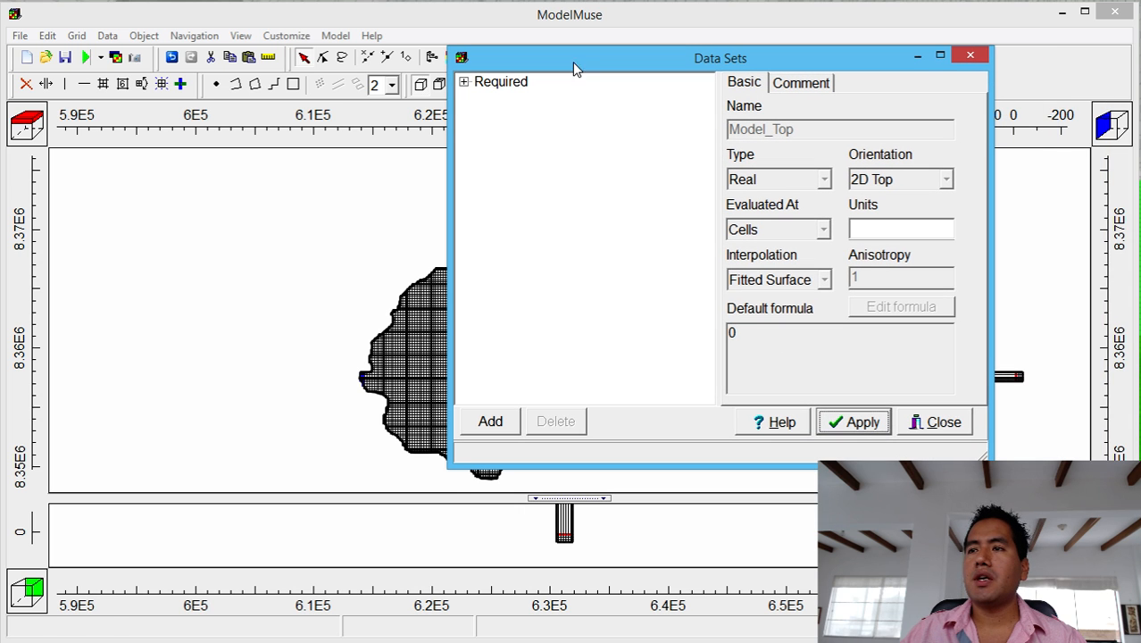
click(463, 82)
click(481, 115)
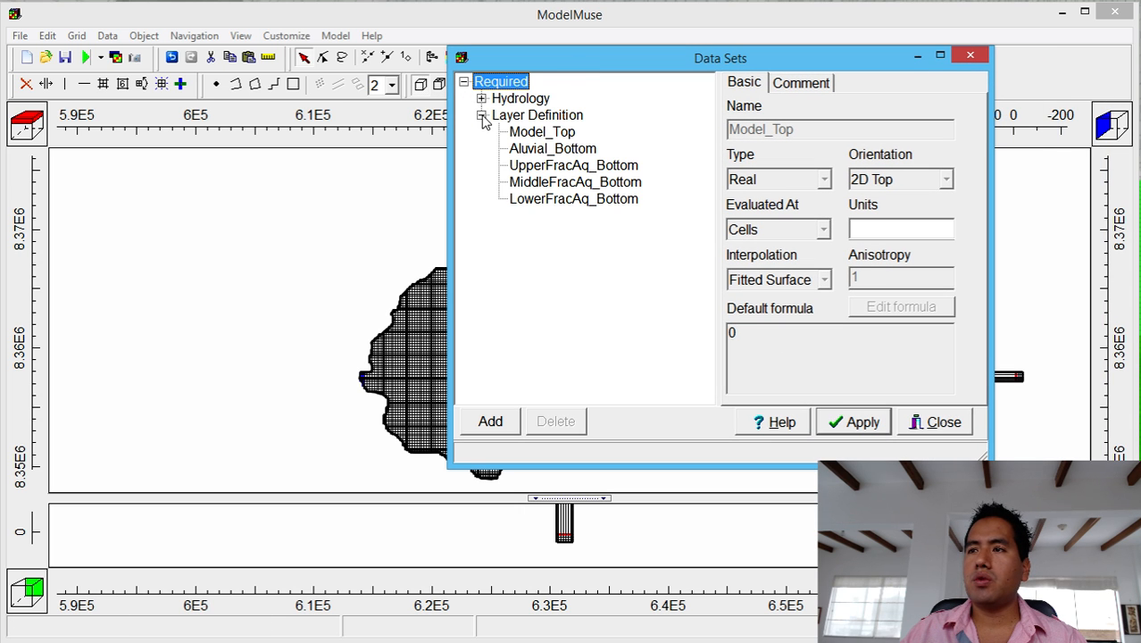
click(533, 200)
drag(764, 335, 536, 319)
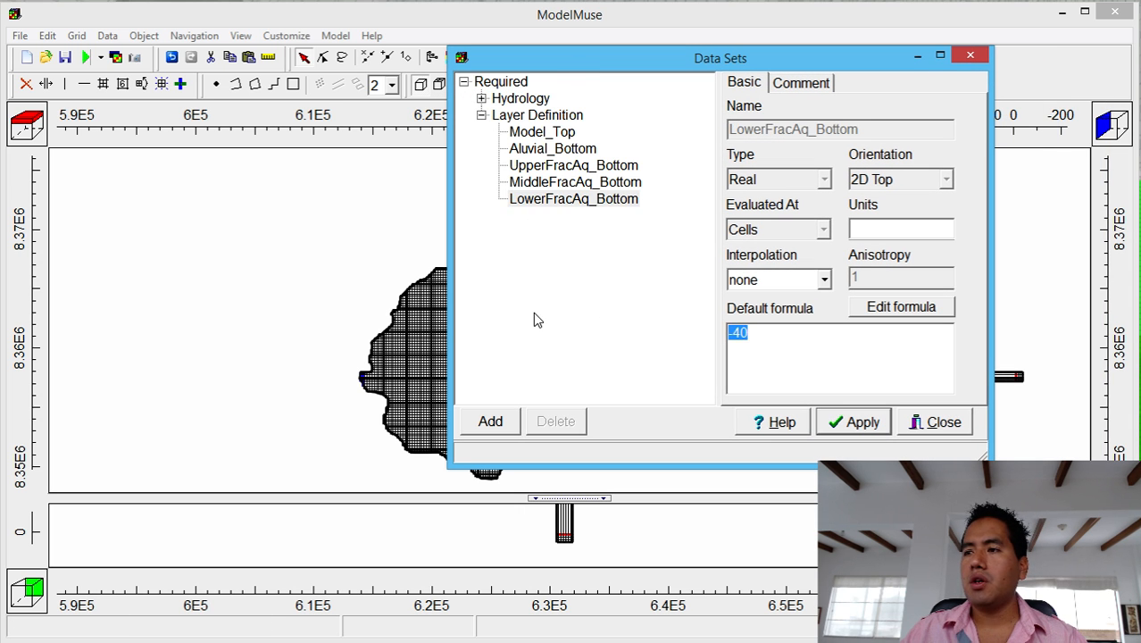
click(531, 150)
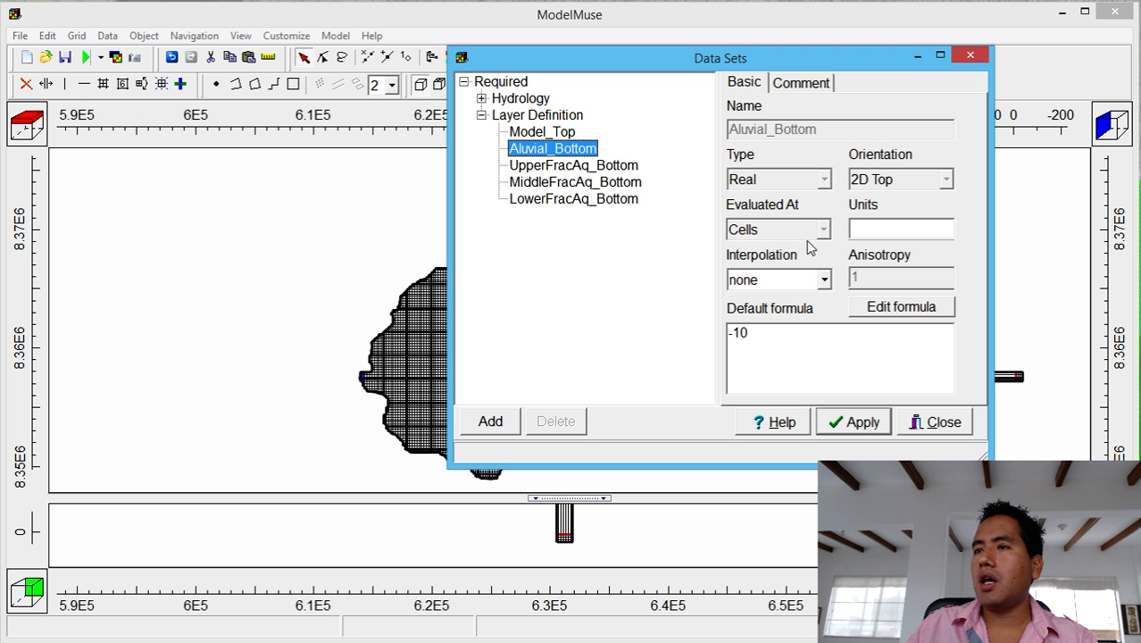
Set Aluvial_Bottom's formula to Model_Top - 15 in the Formula Editor.
click(903, 306)
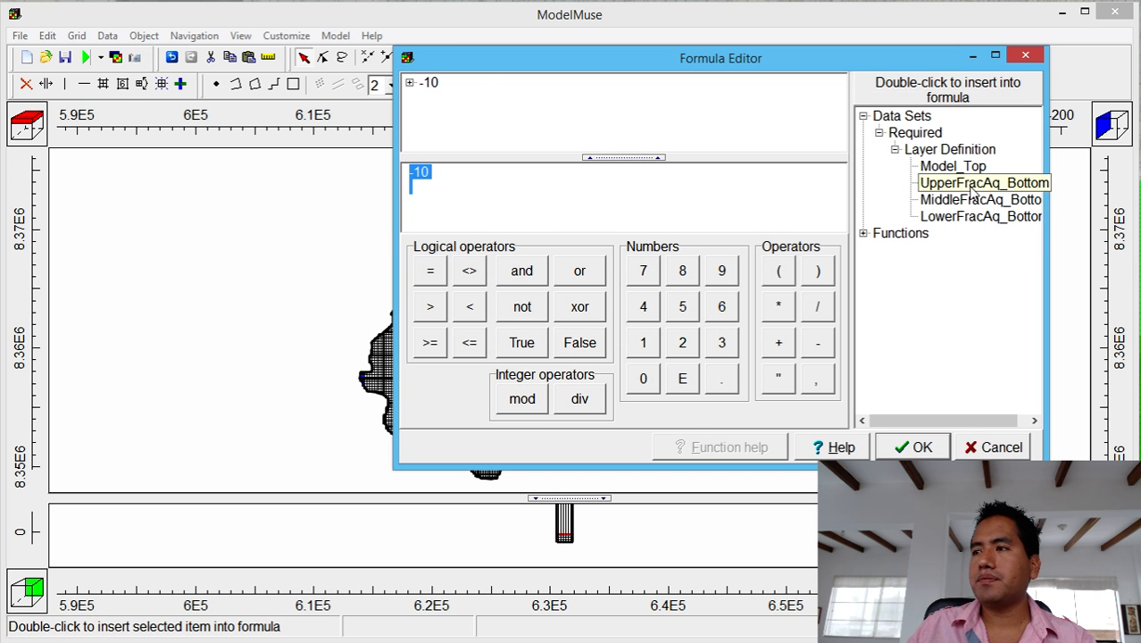
double_click(952, 166)
click(817, 343)
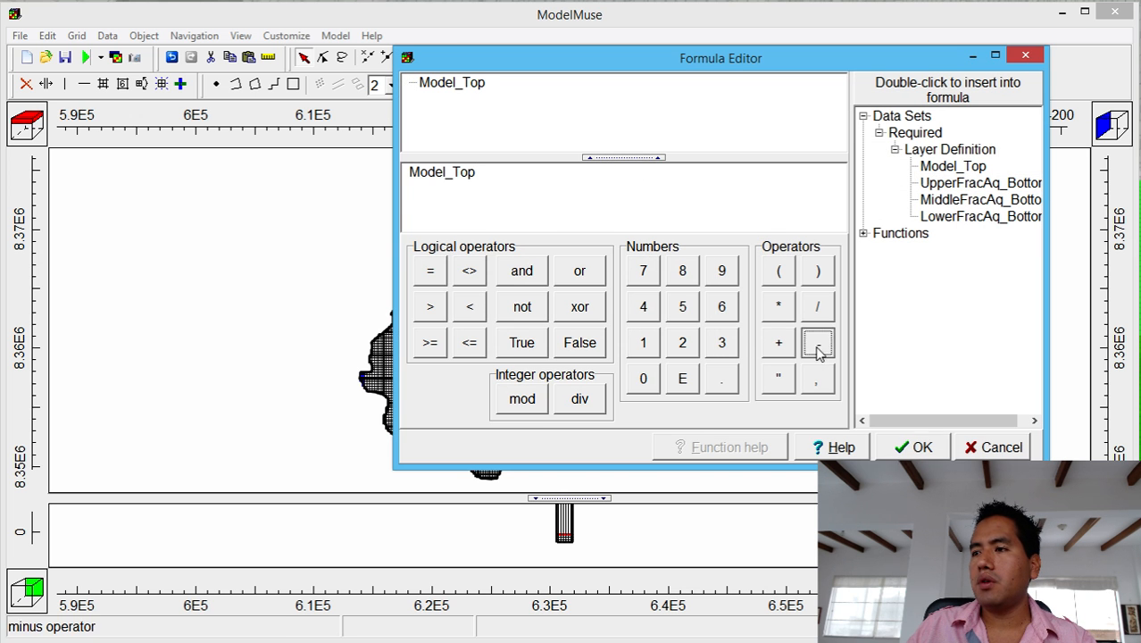
click(644, 341)
click(682, 307)
click(919, 446)
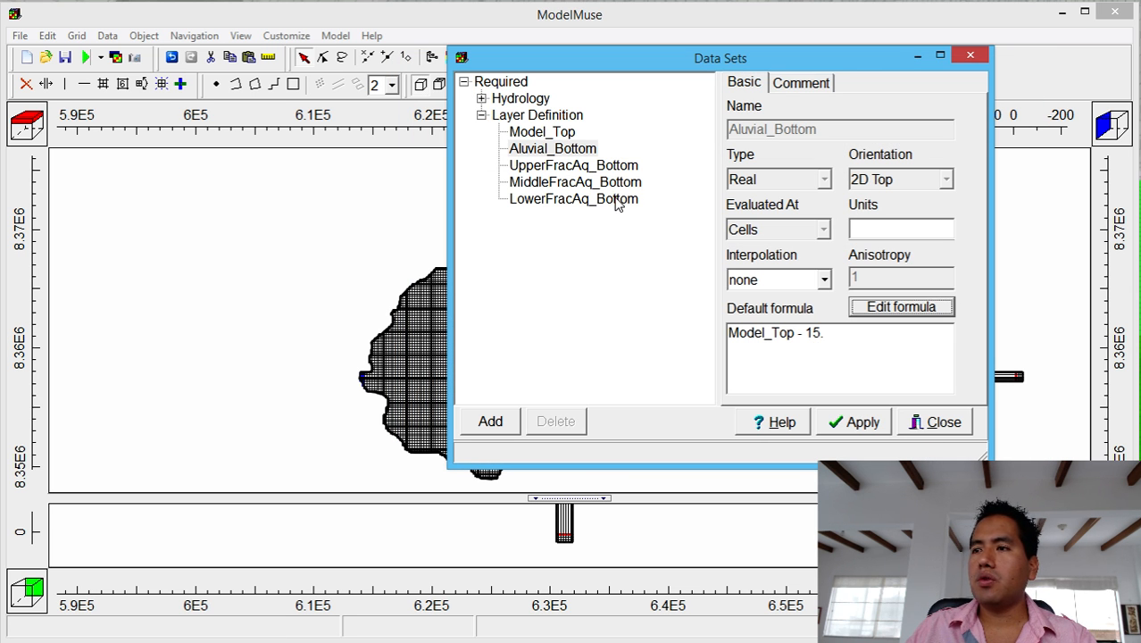
Replace LowerFracAq_Bottom's default formula -40 with 3000 and apply it.
click(618, 204)
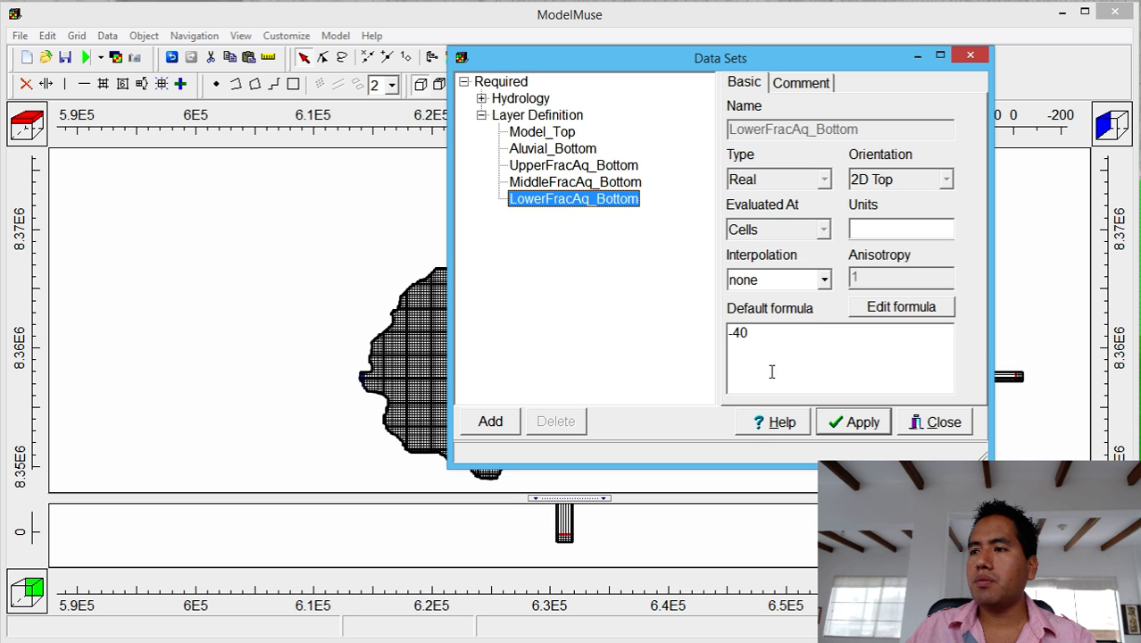
drag(770, 336, 677, 334)
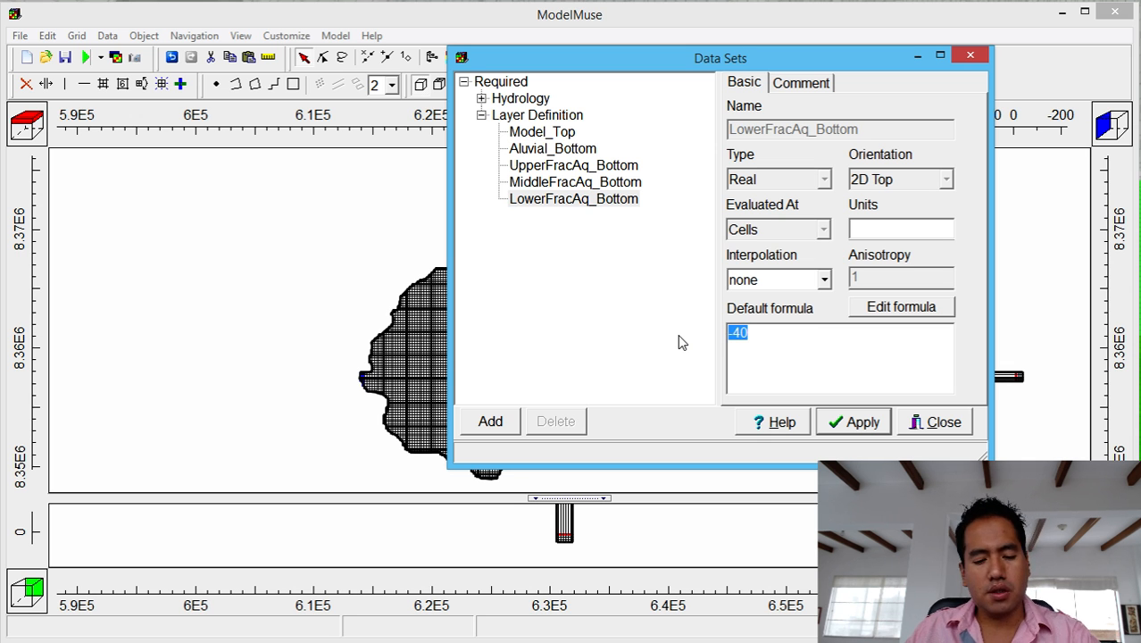
text(3000)
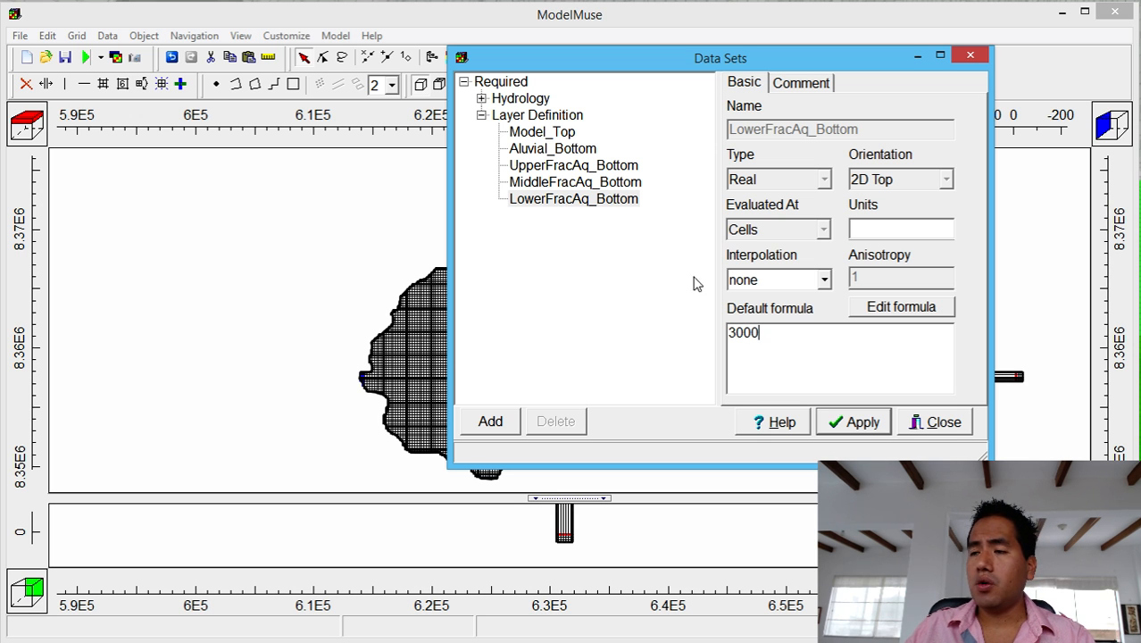
click(613, 171)
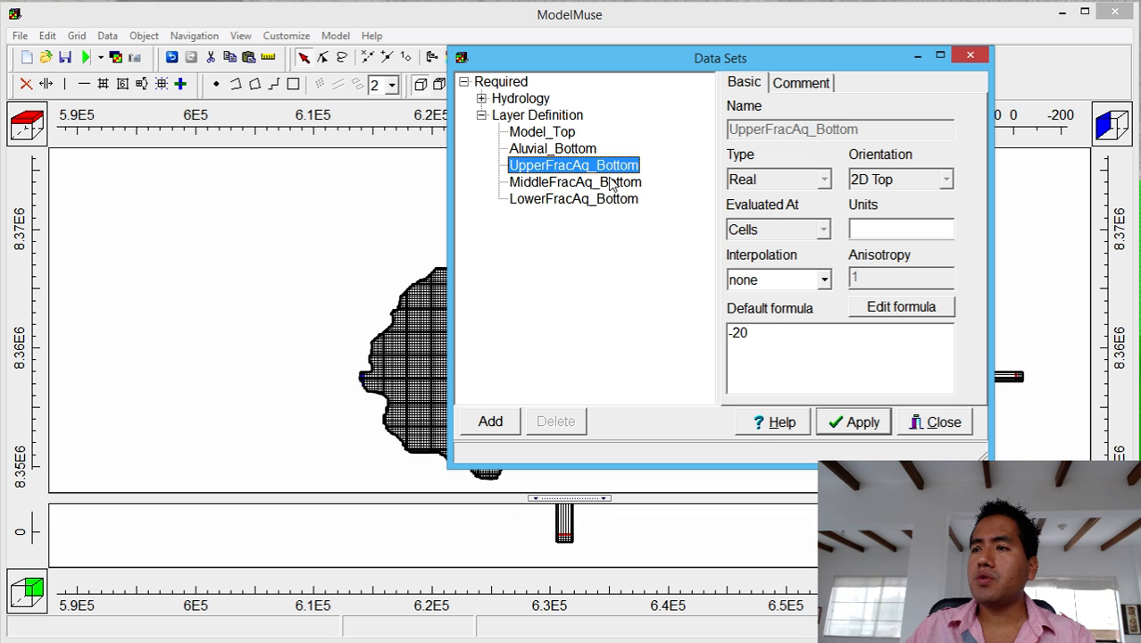
click(602, 205)
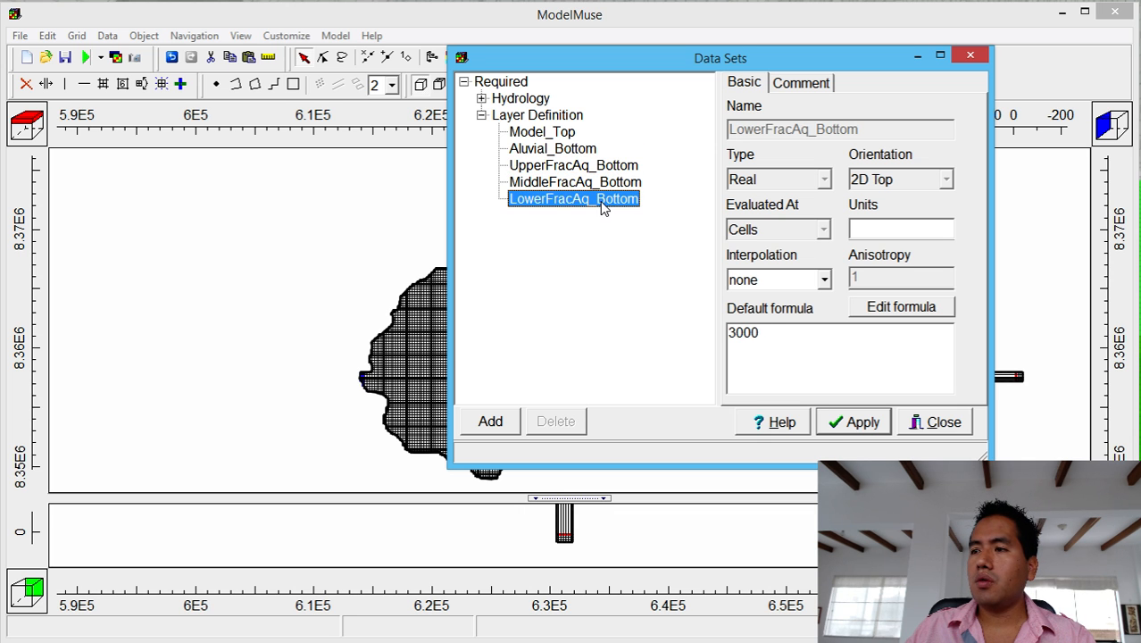
click(847, 422)
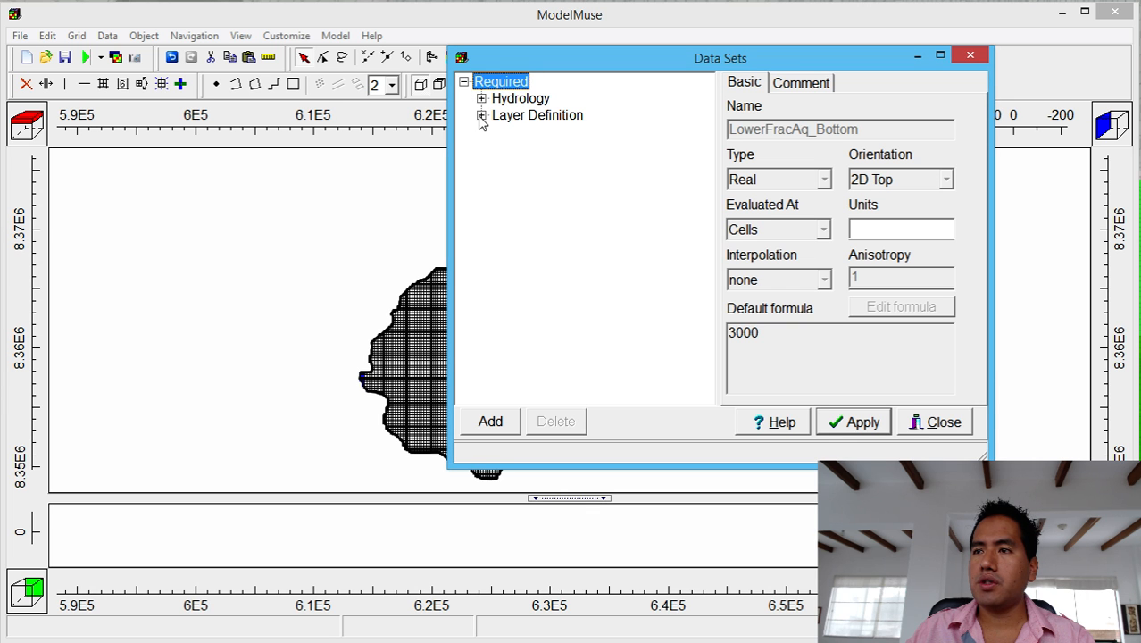
Review the Layer Definition formulas and select the MiddleFracAq_Bottom data set.
click(481, 115)
click(541, 134)
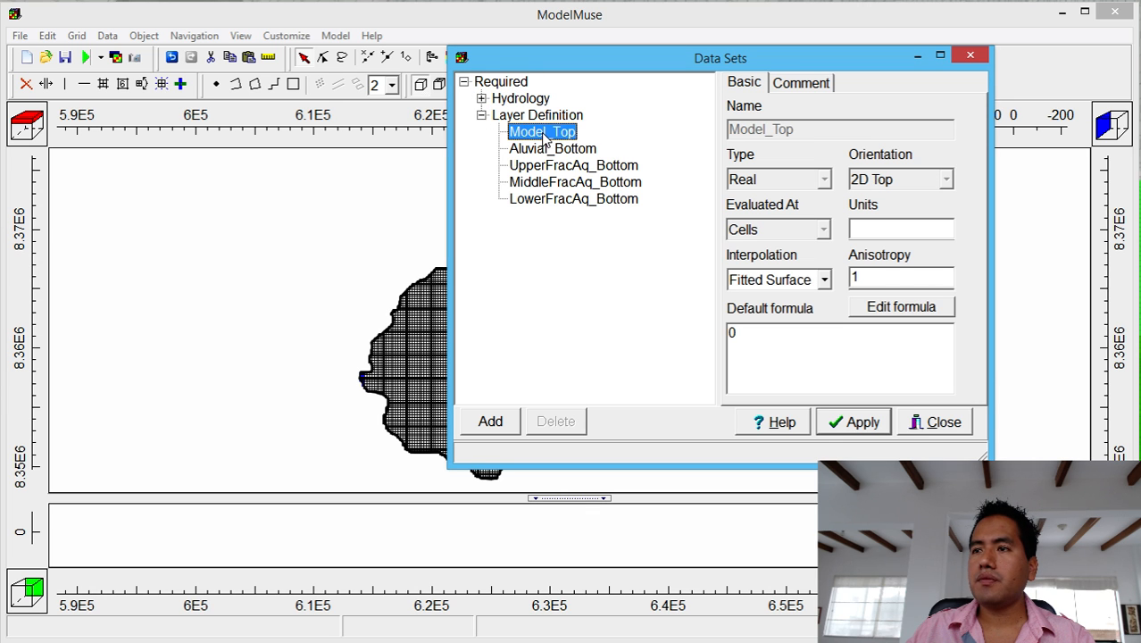
click(550, 150)
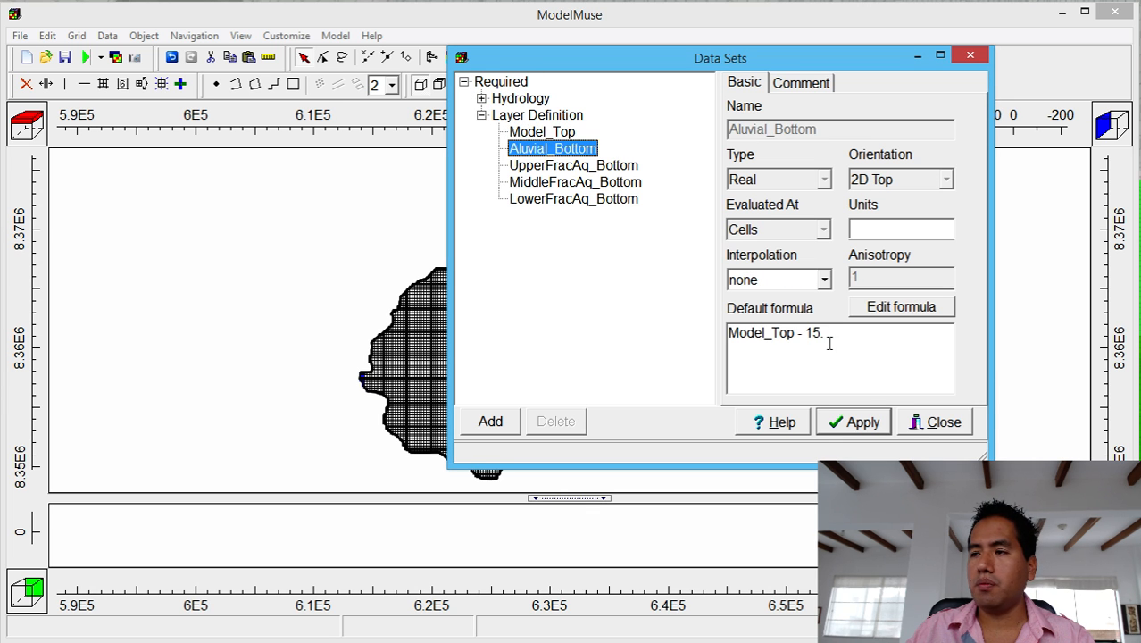
click(589, 200)
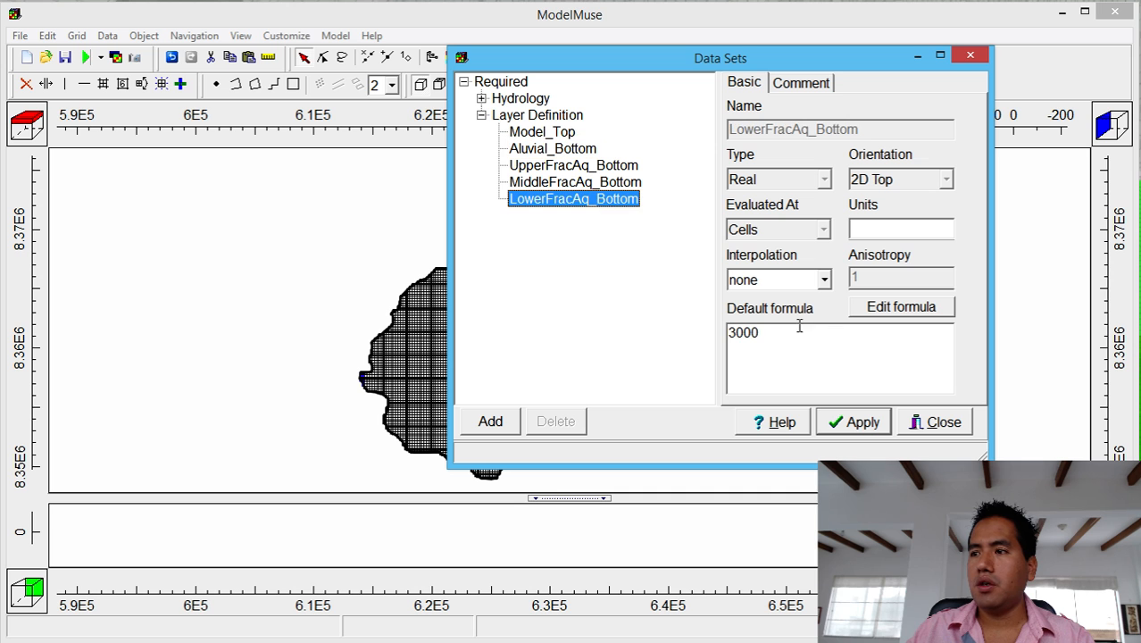
click(587, 181)
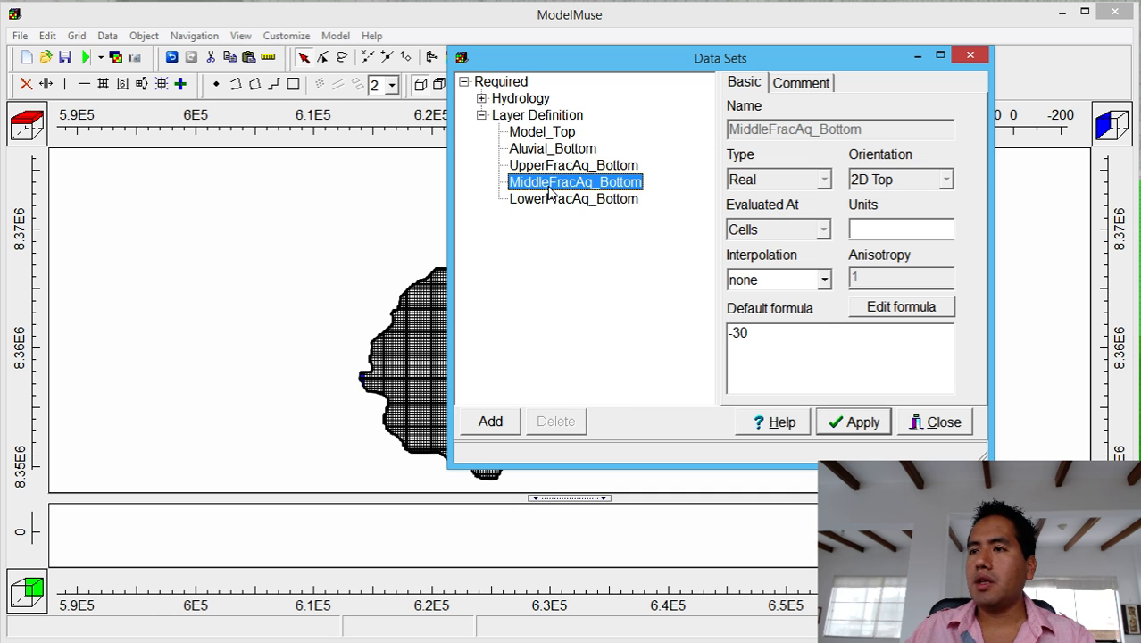
Build MiddleFracAq_Bottom's formula ((Model_Top - LowerFracAq_Bottom) * 0.5) + LowerFracAq_Bottom and check it parses.
click(944, 307)
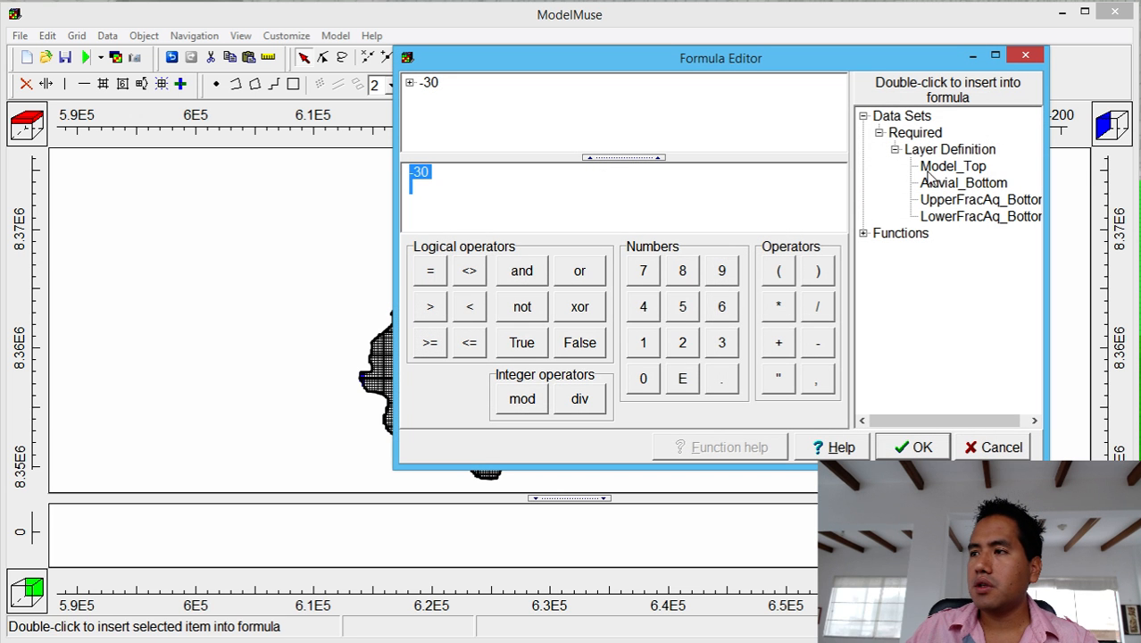
click(778, 270)
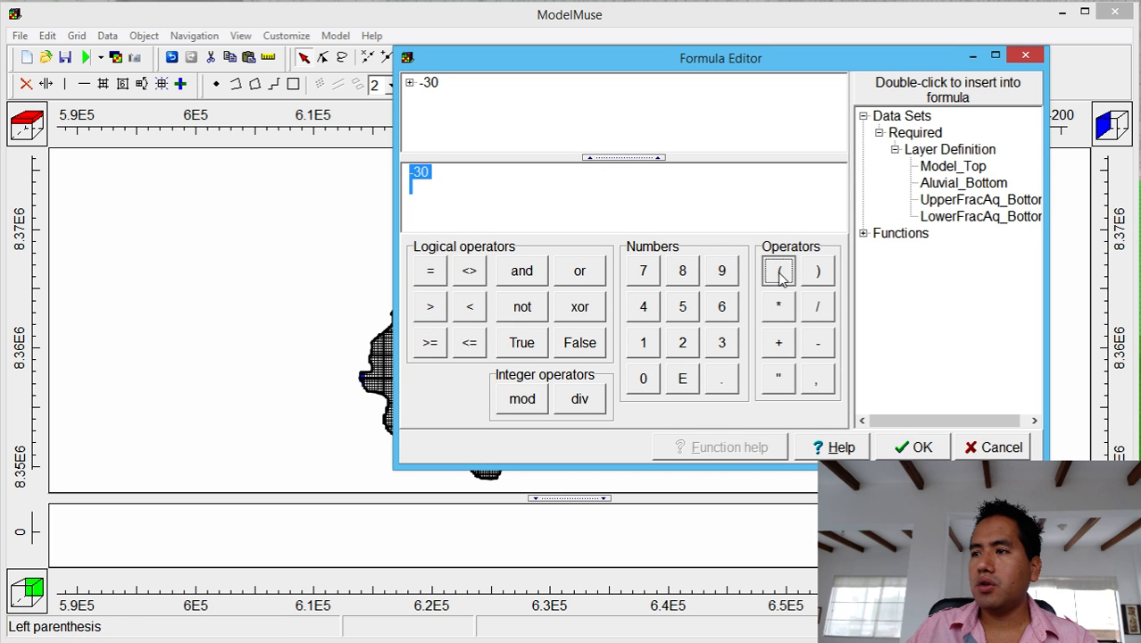
double_click(957, 168)
click(817, 342)
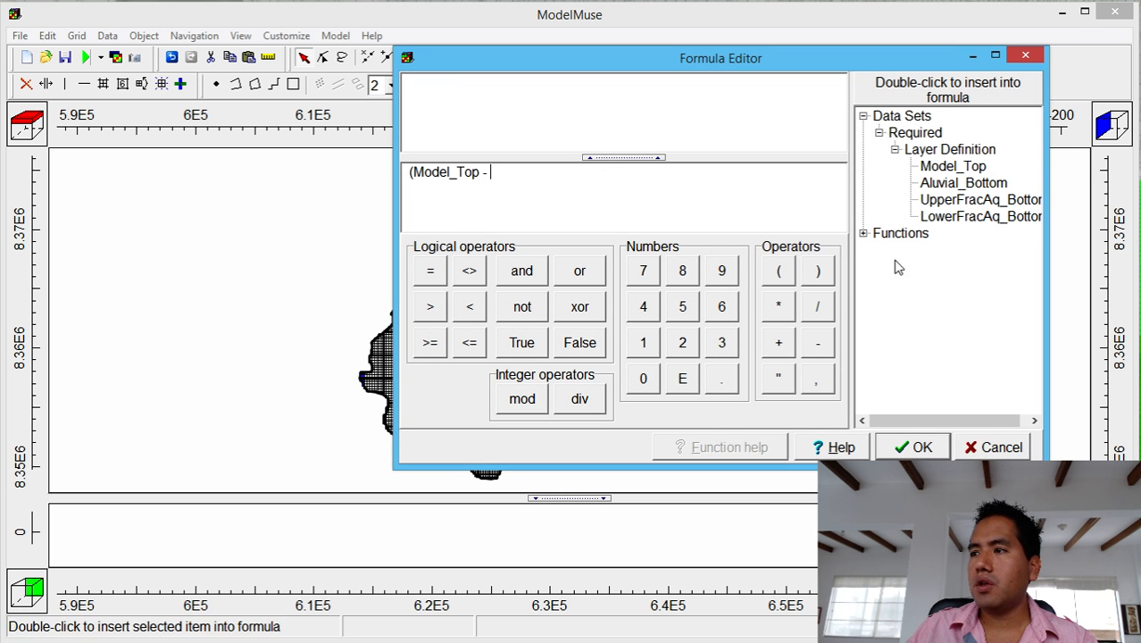
double_click(944, 217)
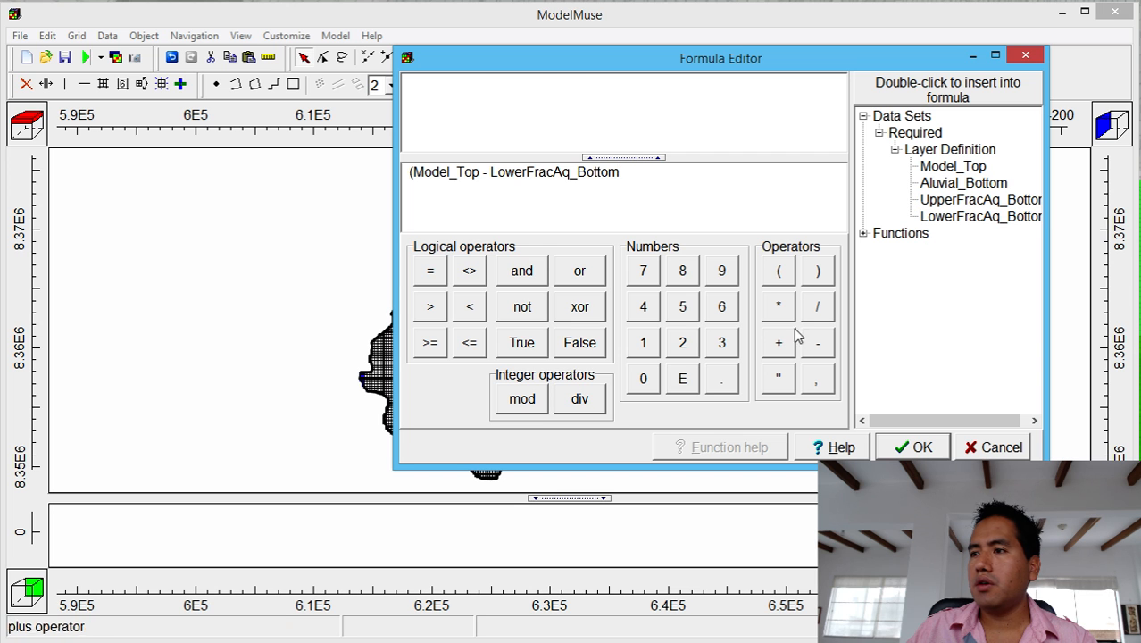
click(816, 272)
click(778, 306)
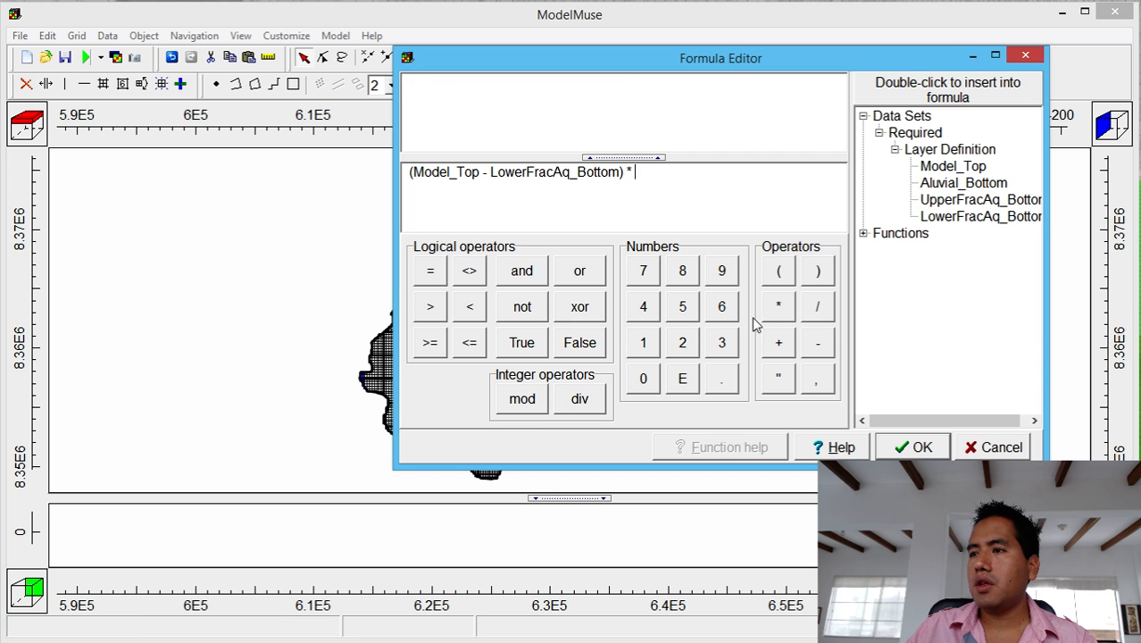
click(642, 378)
click(722, 380)
click(682, 306)
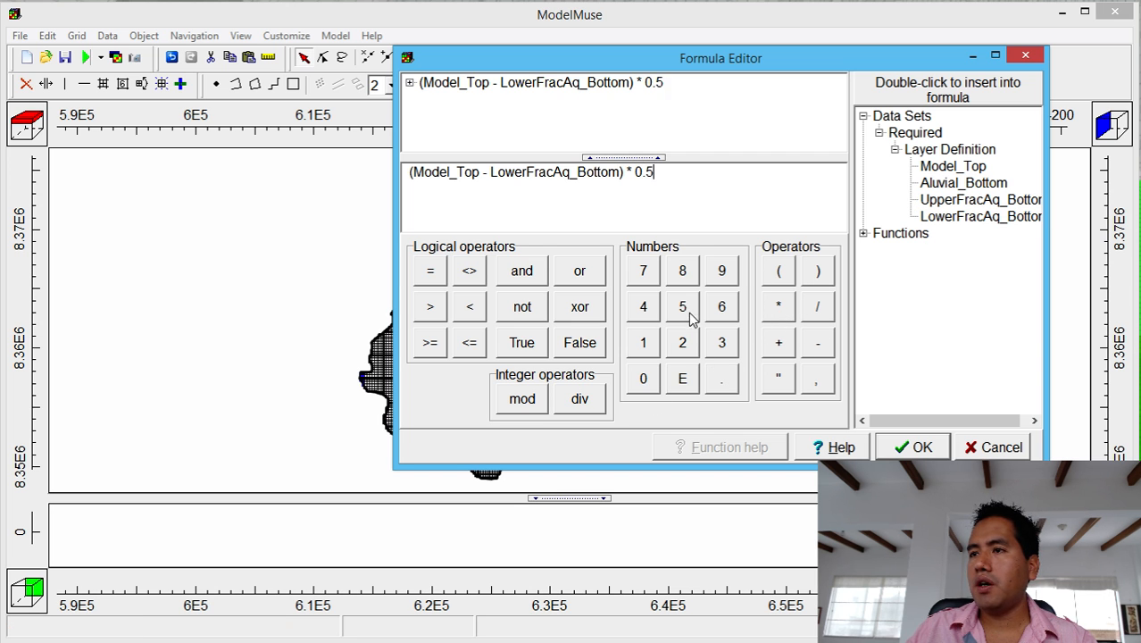
click(778, 342)
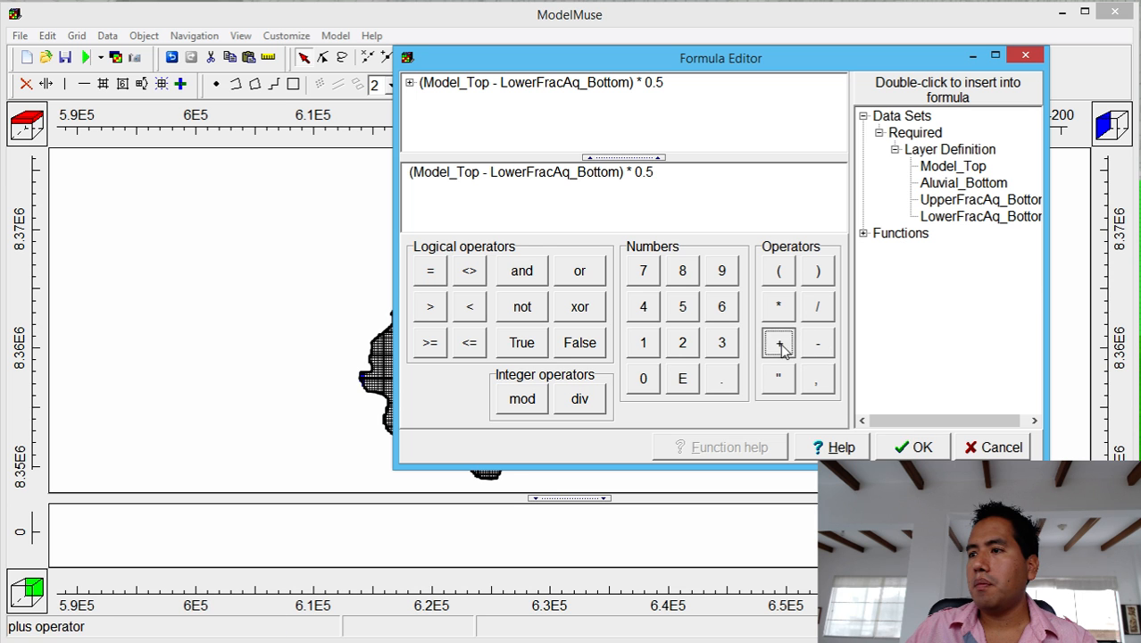
double_click(973, 216)
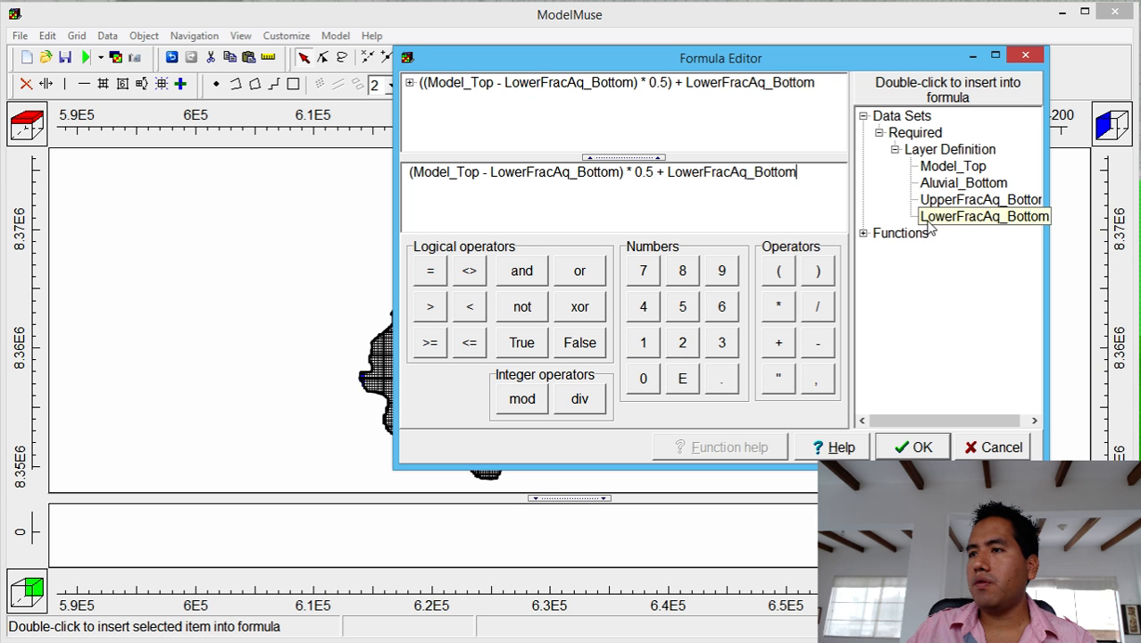
click(801, 174)
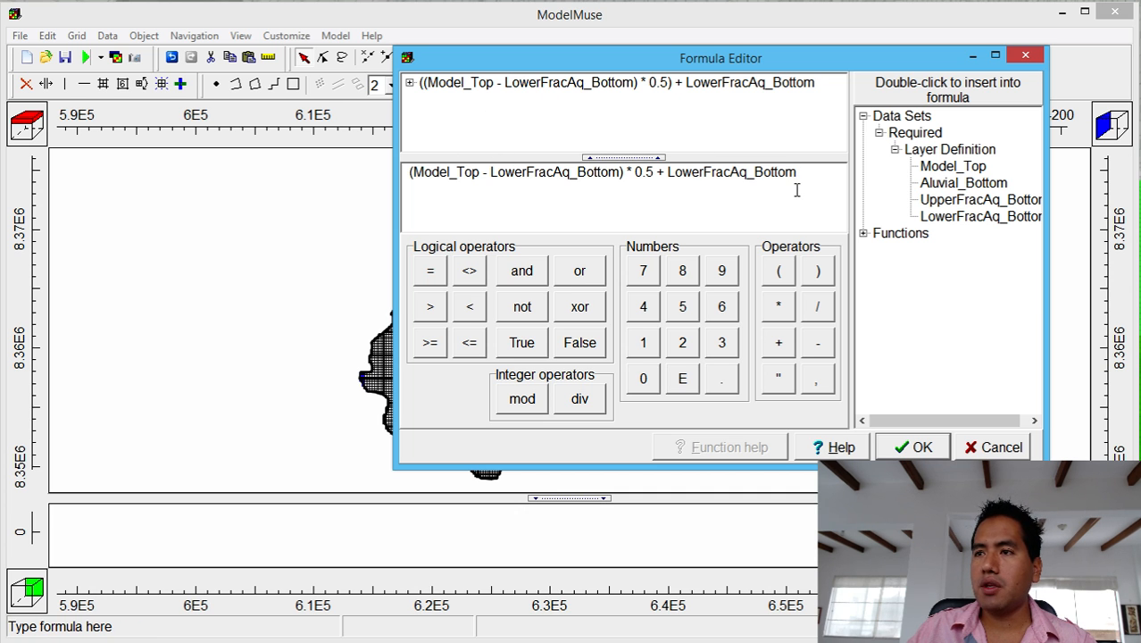
Accept the MiddleFracAq_Bottom formula and paste a copy of it into UpperFracAq_Bottom.
click(915, 446)
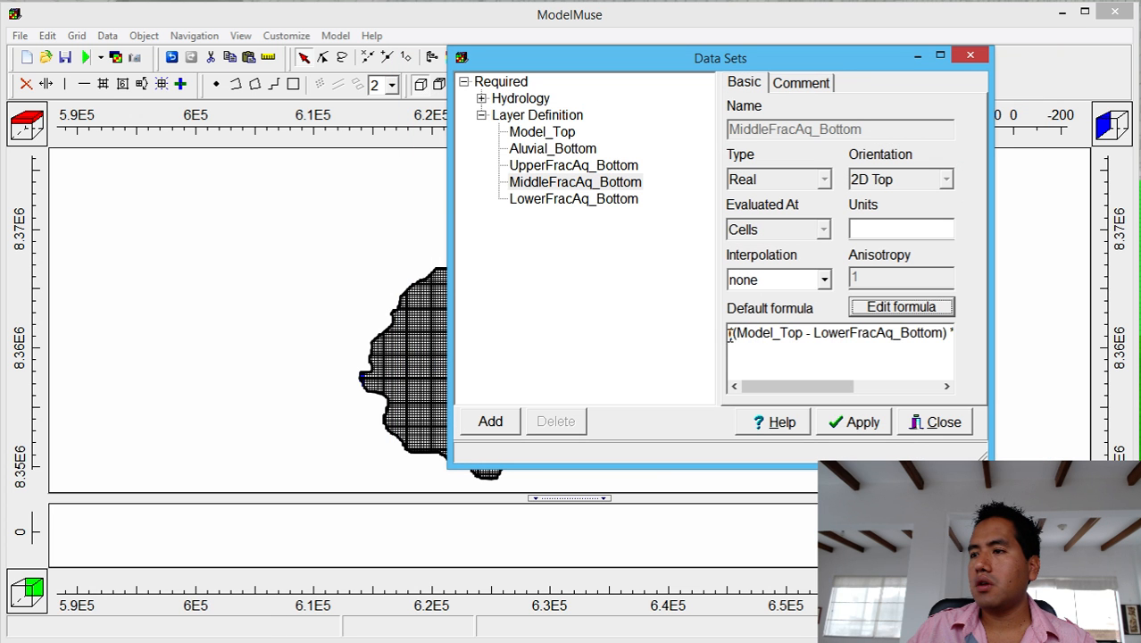
drag(729, 335, 1006, 340)
key(ctrl+c)
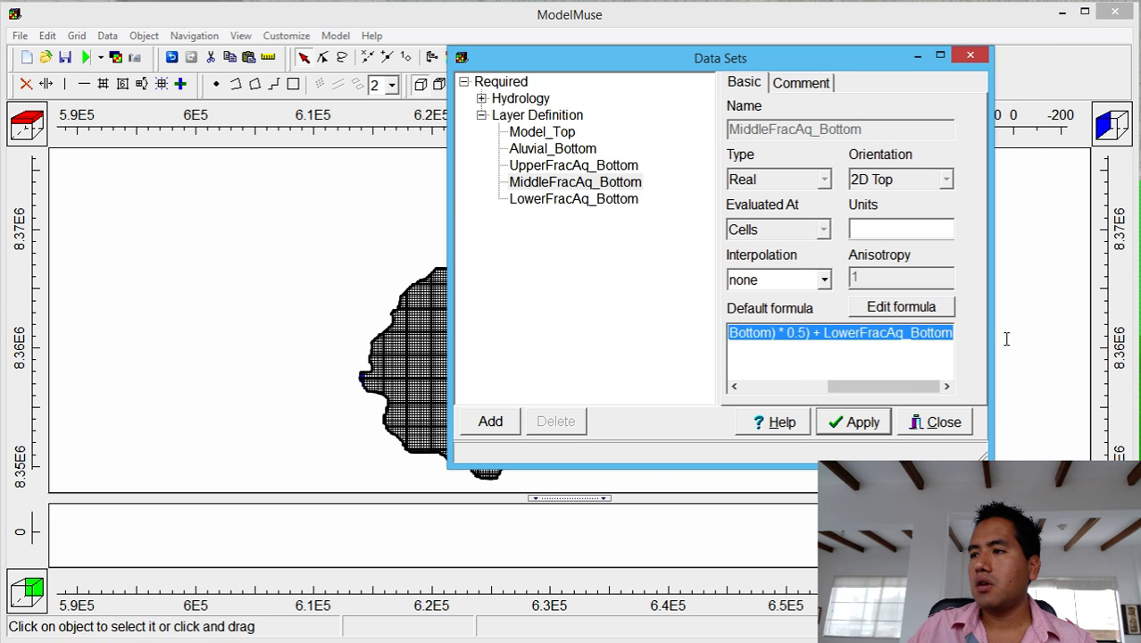
click(580, 166)
drag(750, 332, 672, 327)
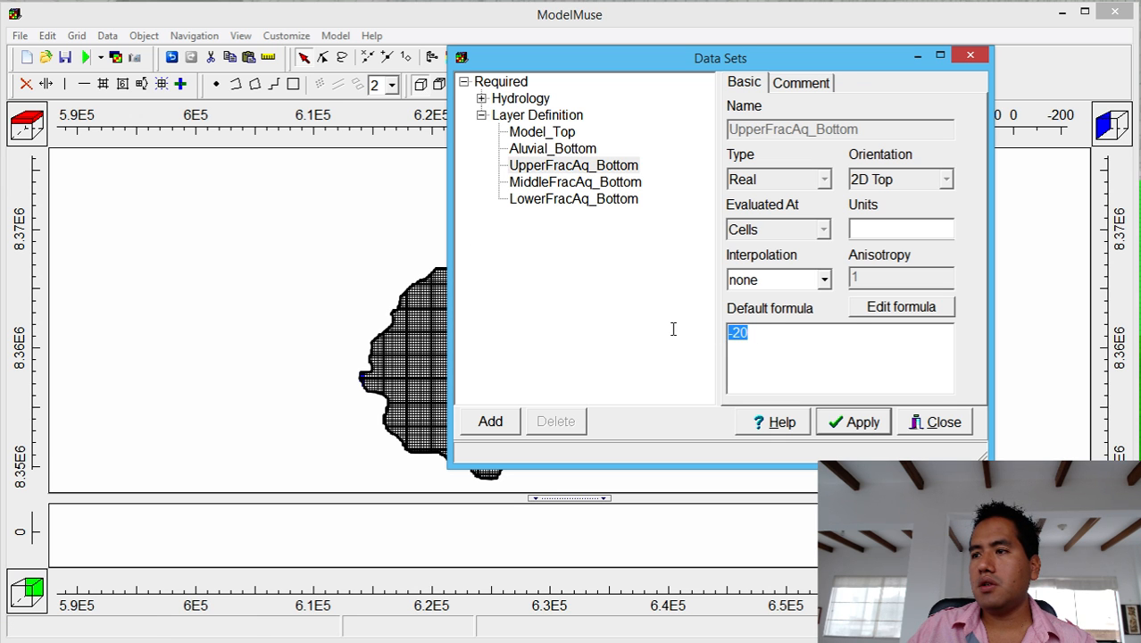
key(ctrl+v)
Change UpperFracAq_Bottom's factor from 0.5 to 0.85, apply, and close Data Sets.
drag(894, 337, 975, 334)
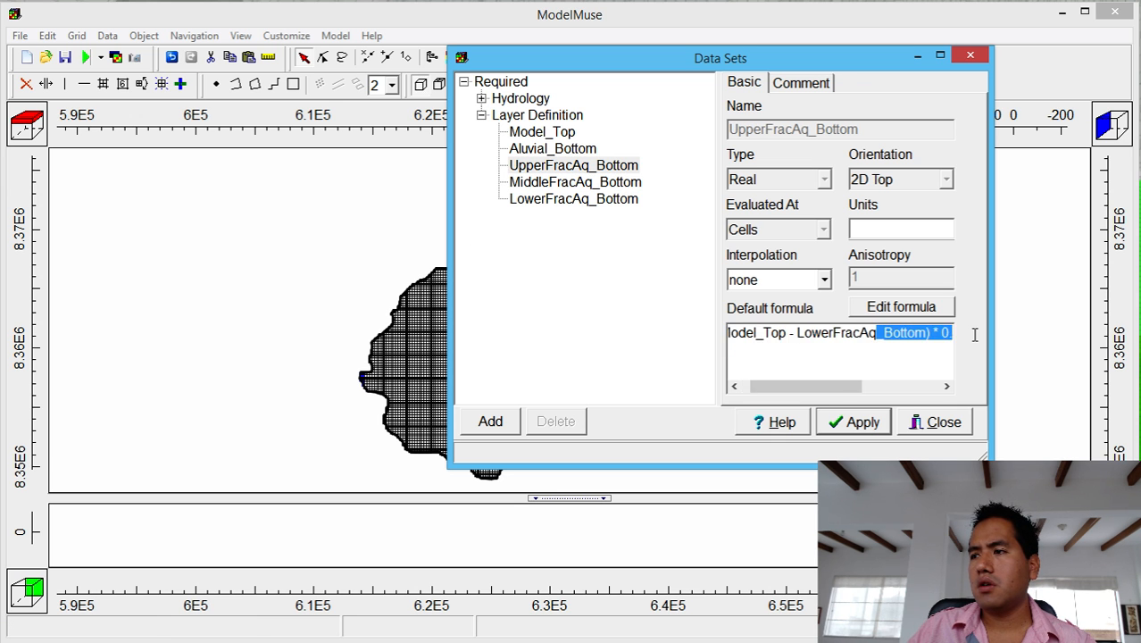
drag(827, 385, 874, 387)
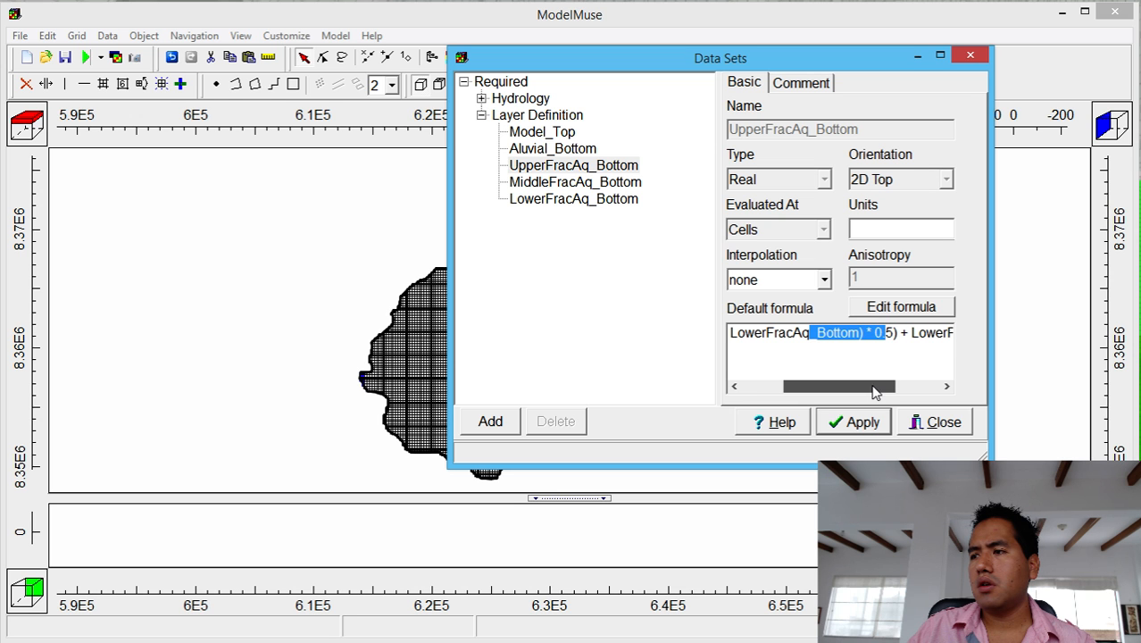
click(887, 333)
key(BackSpace)
text(85)
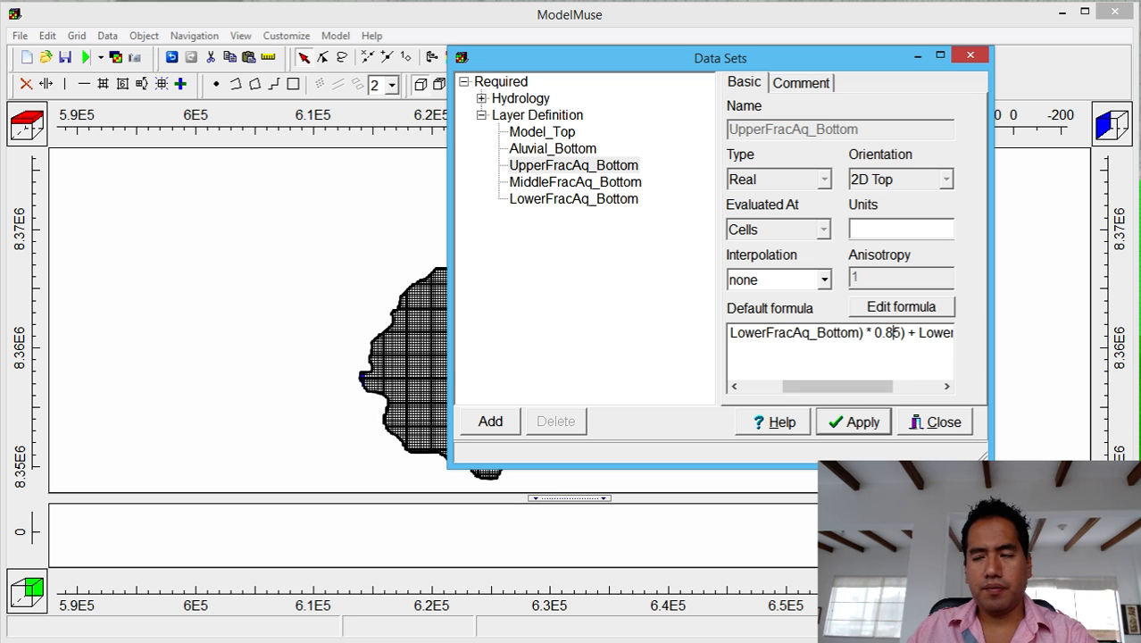
click(872, 424)
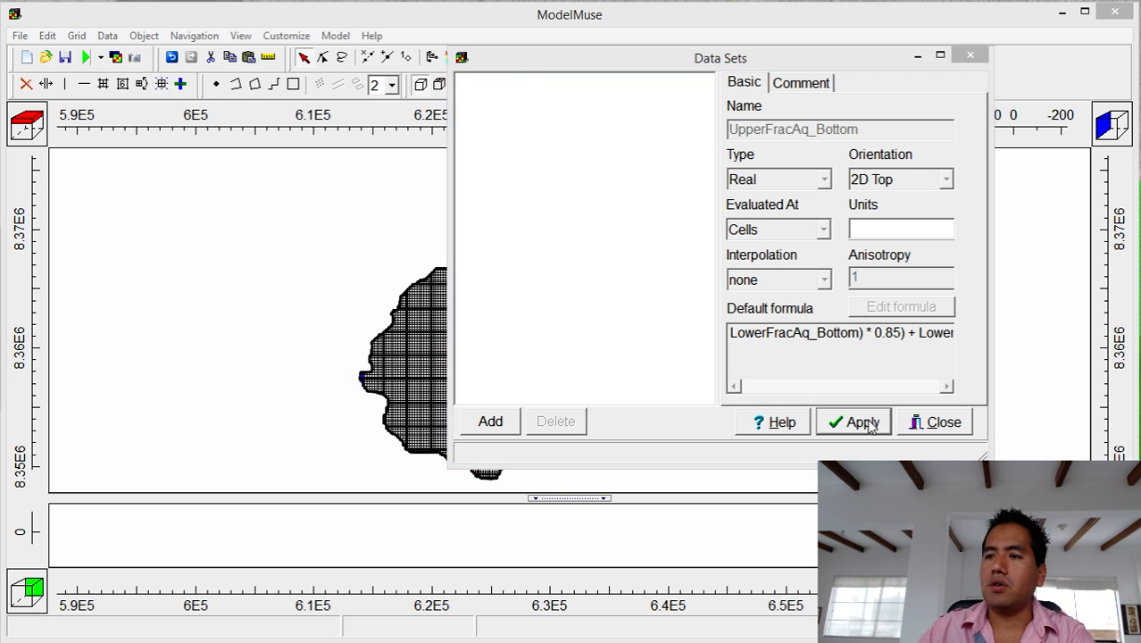
click(928, 428)
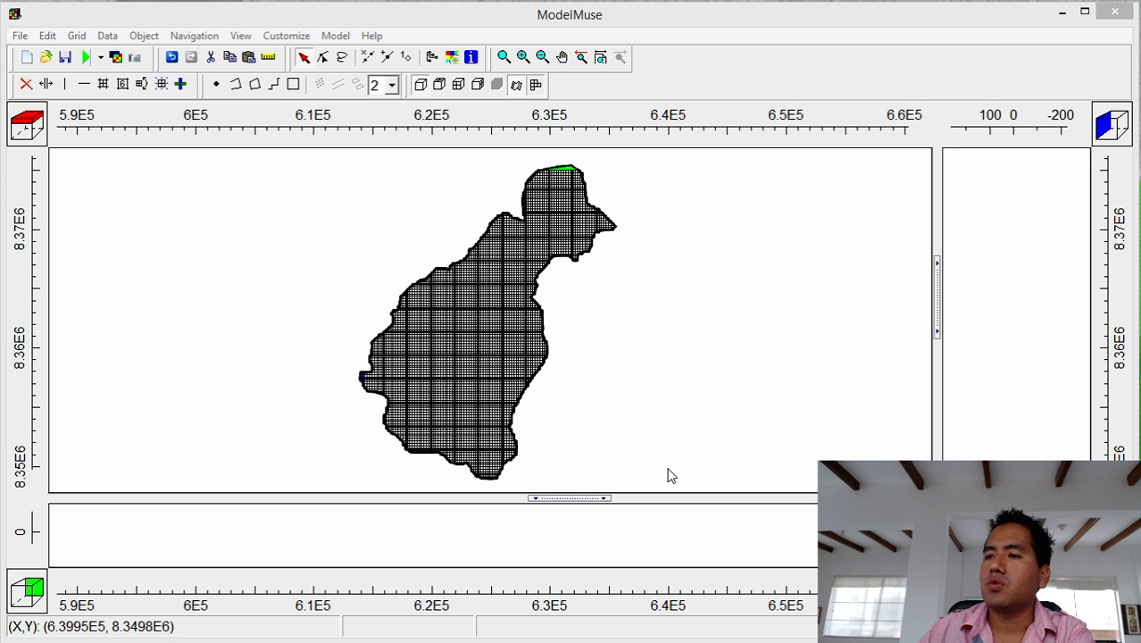
Enlarge the front view, show column 47 through the basin, and fit the view.
drag(578, 497, 579, 317)
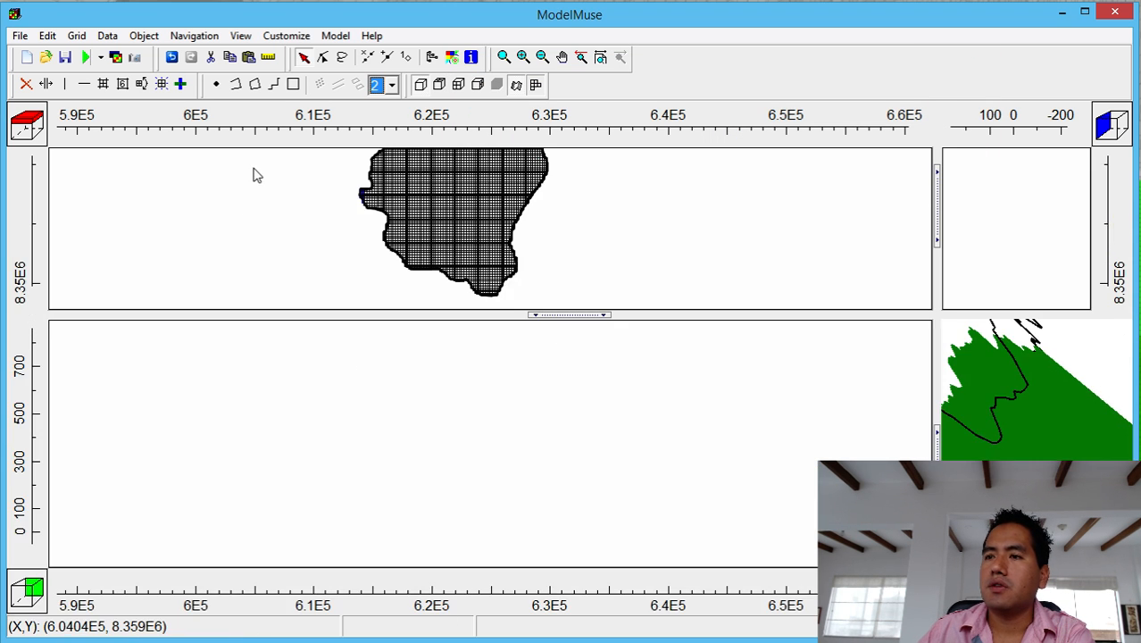
click(182, 85)
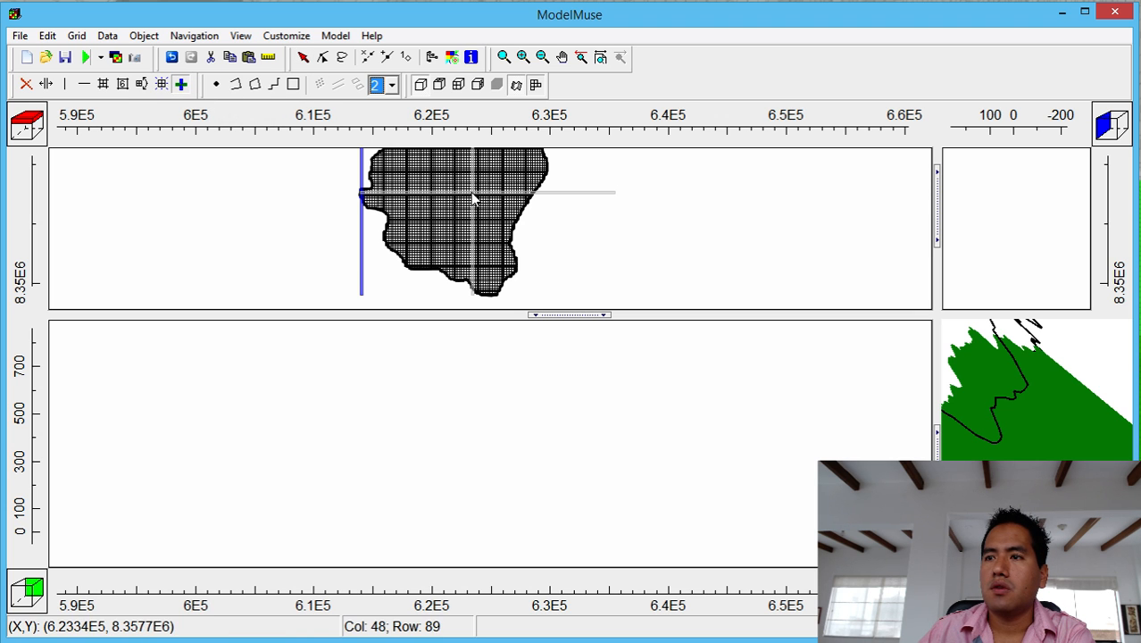
click(480, 479)
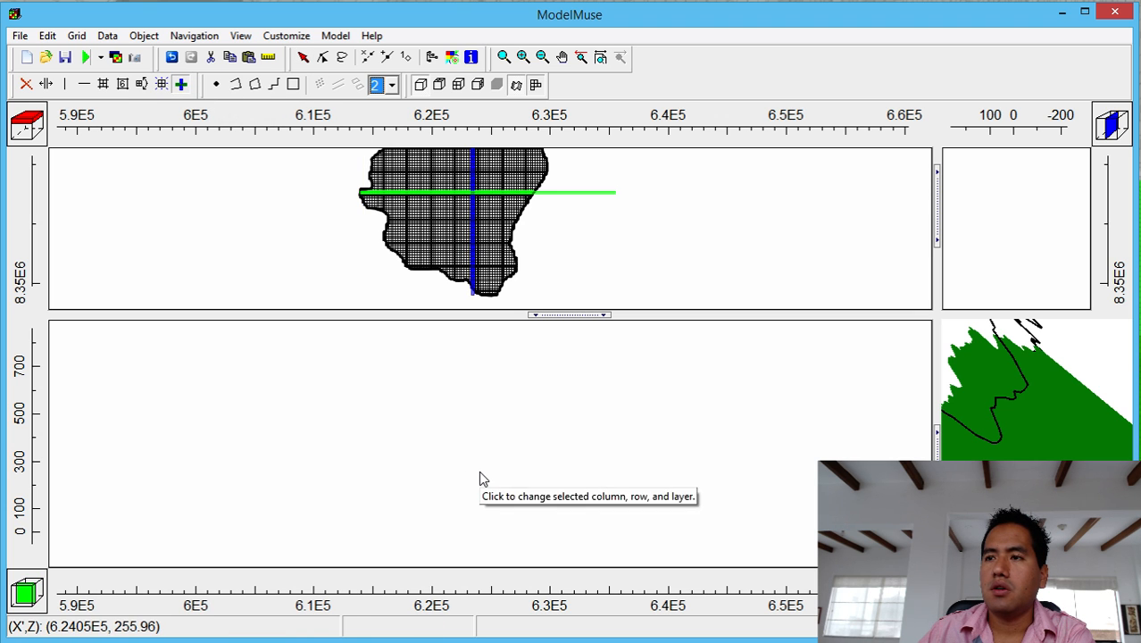
click(600, 58)
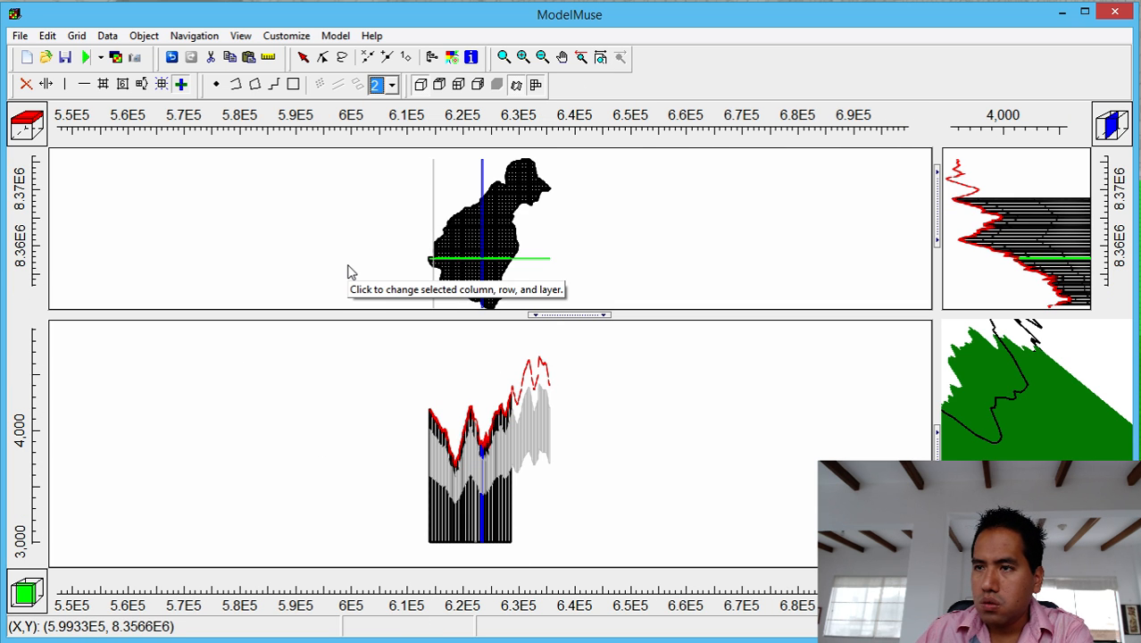
Lower the vertical exaggeration from 20 to 5 and restore the default view.
click(240, 36)
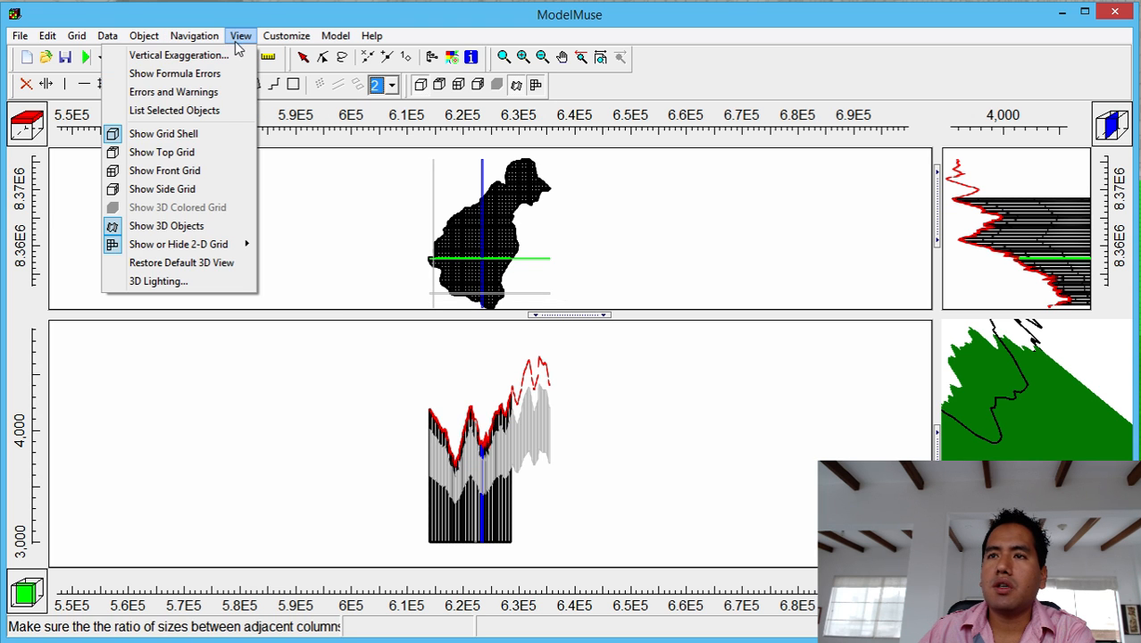
click(234, 55)
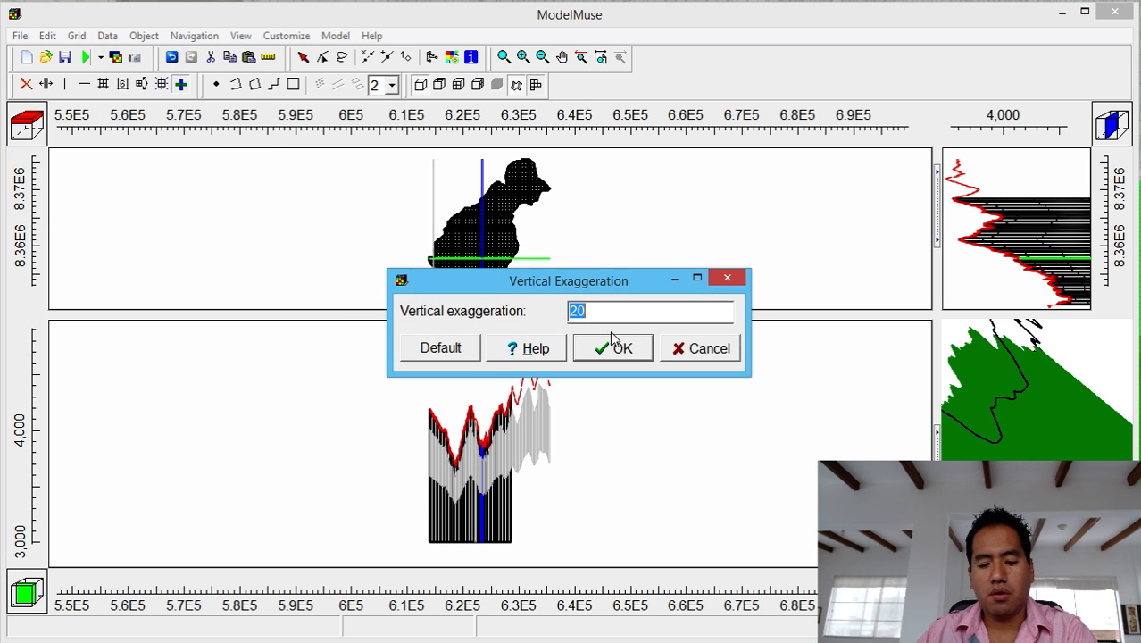
text(5)
click(599, 349)
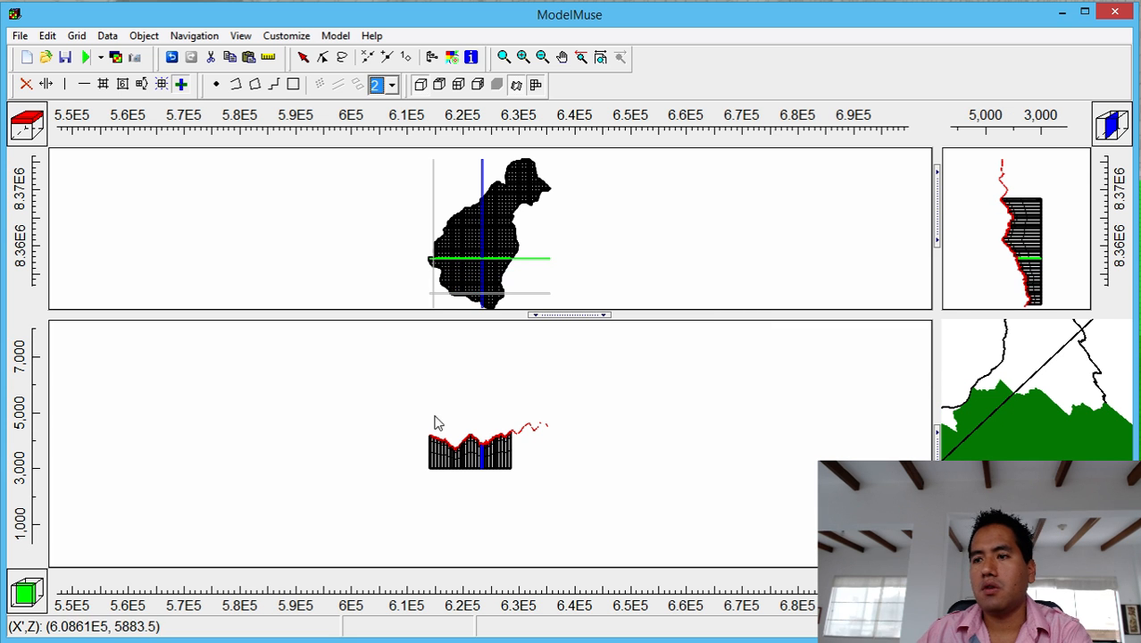
click(600, 56)
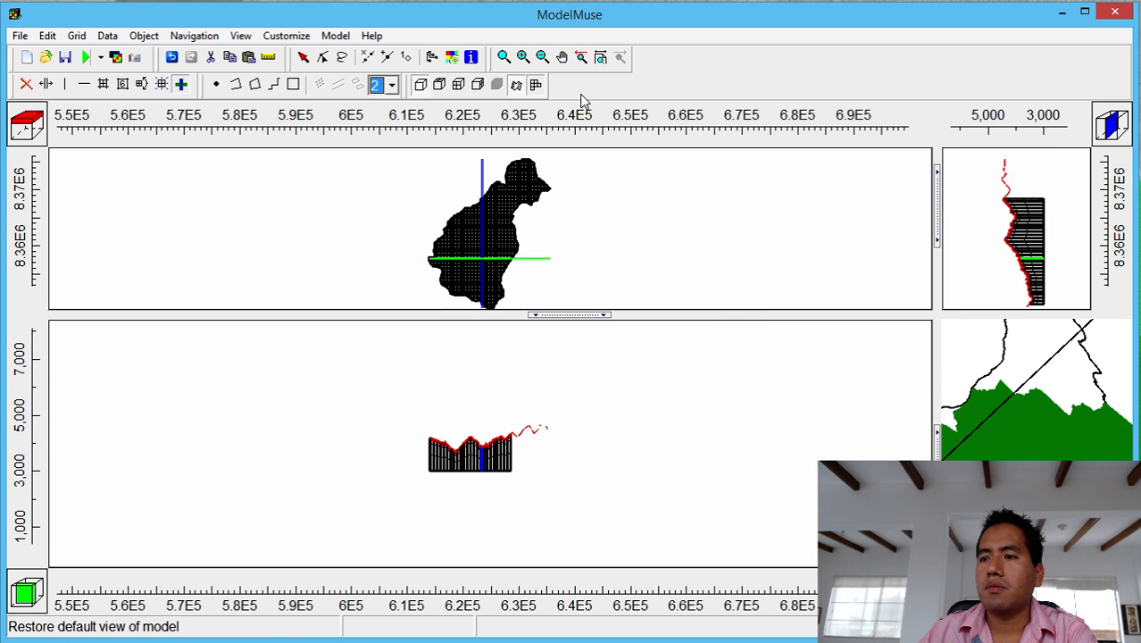
click(504, 56)
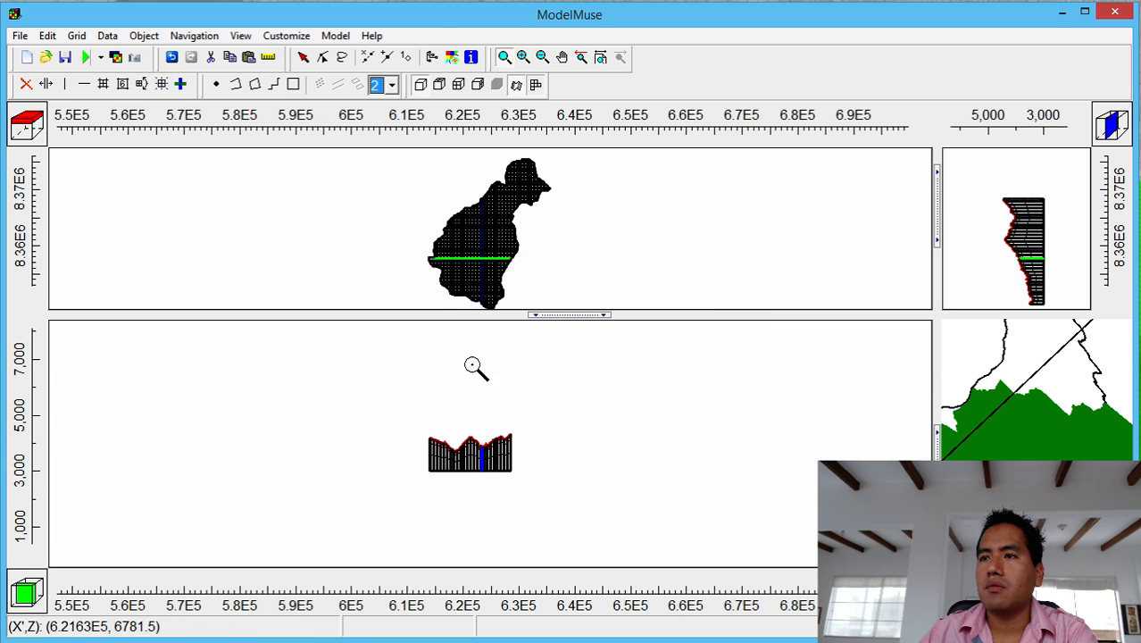
Zoom in on the basin cross-section, measure its depth, and place the tutorial notes at right.
drag(420, 423, 522, 475)
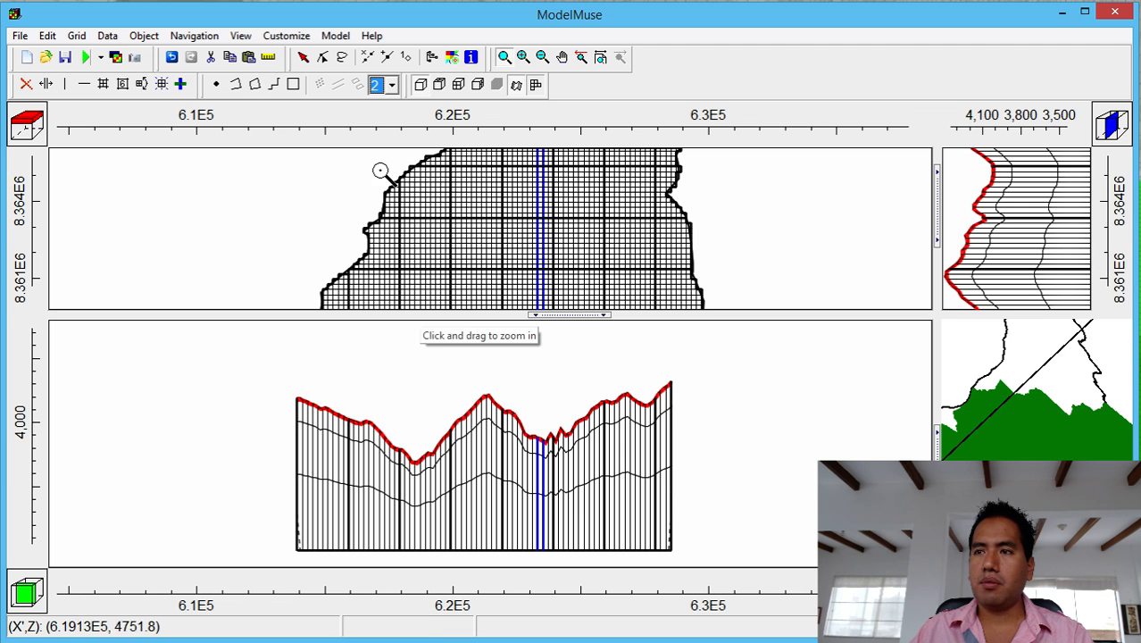
click(268, 56)
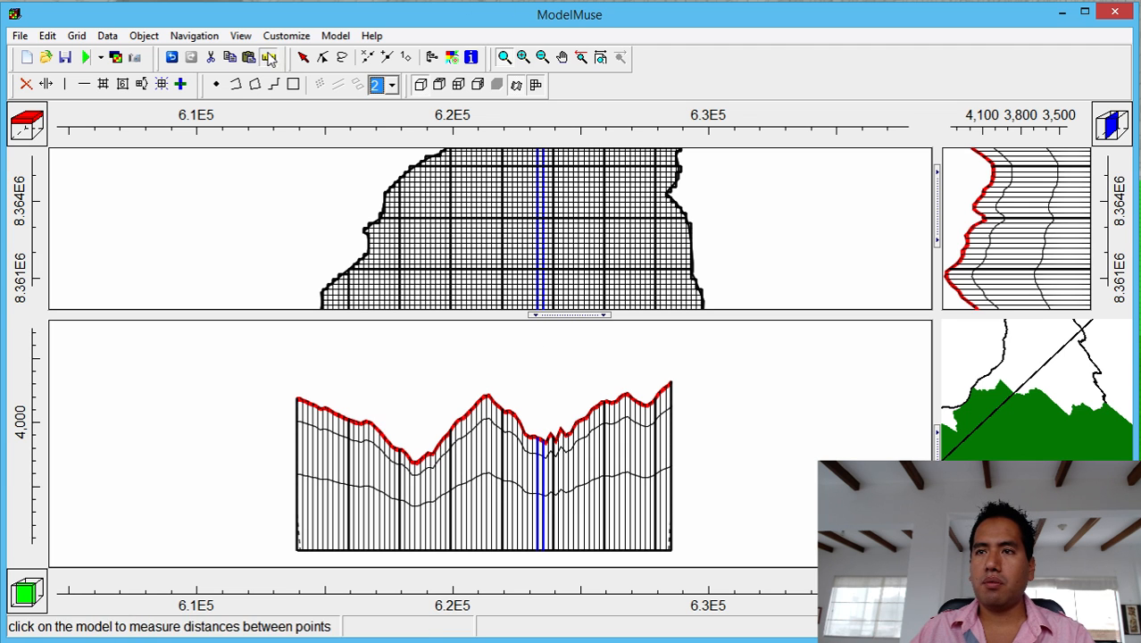
click(416, 464)
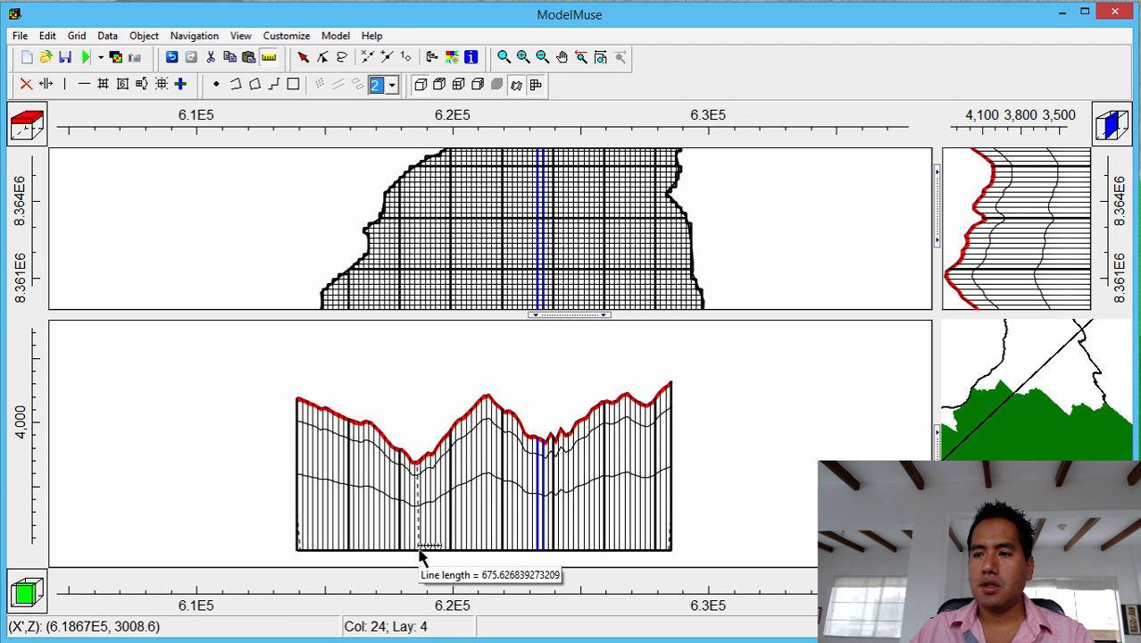
click(420, 550)
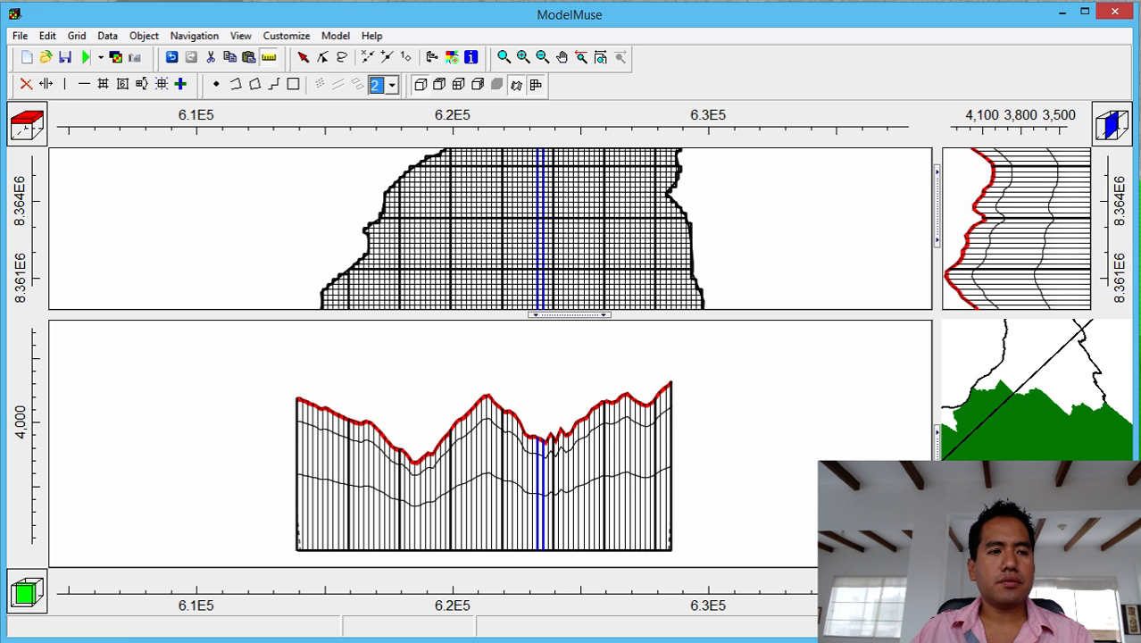
key(alt+Tab)
drag(134, 120, 1053, 20)
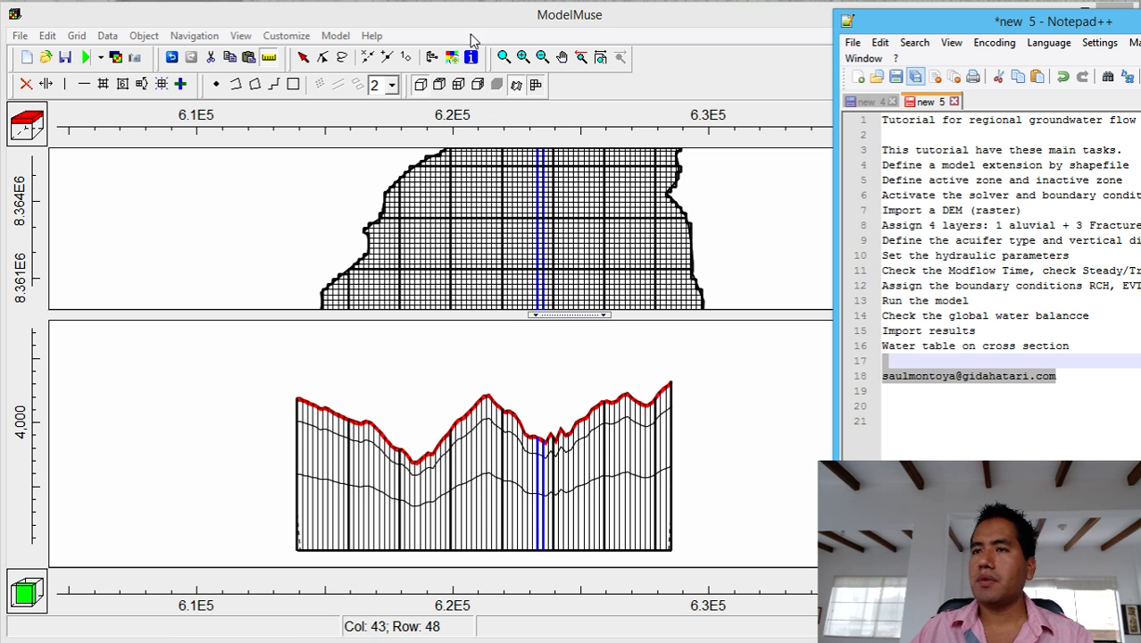
Set the Aluvial, UpperFracAq and MiddleFracAq layer groups to Convertible in MODFLOW Layer Groups.
click(334, 36)
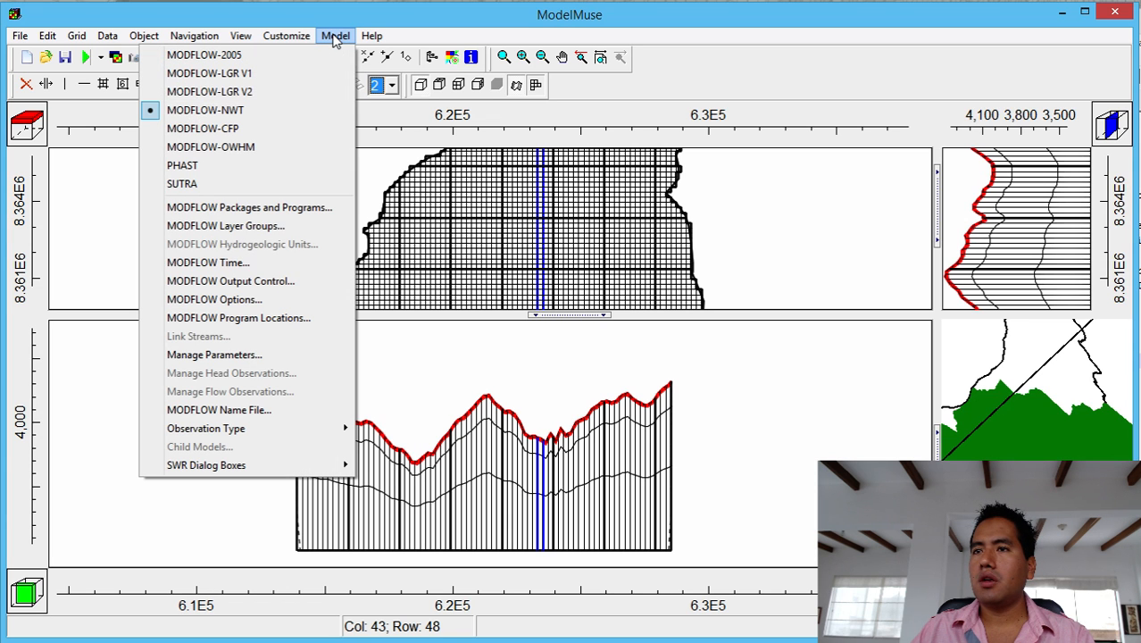
click(268, 226)
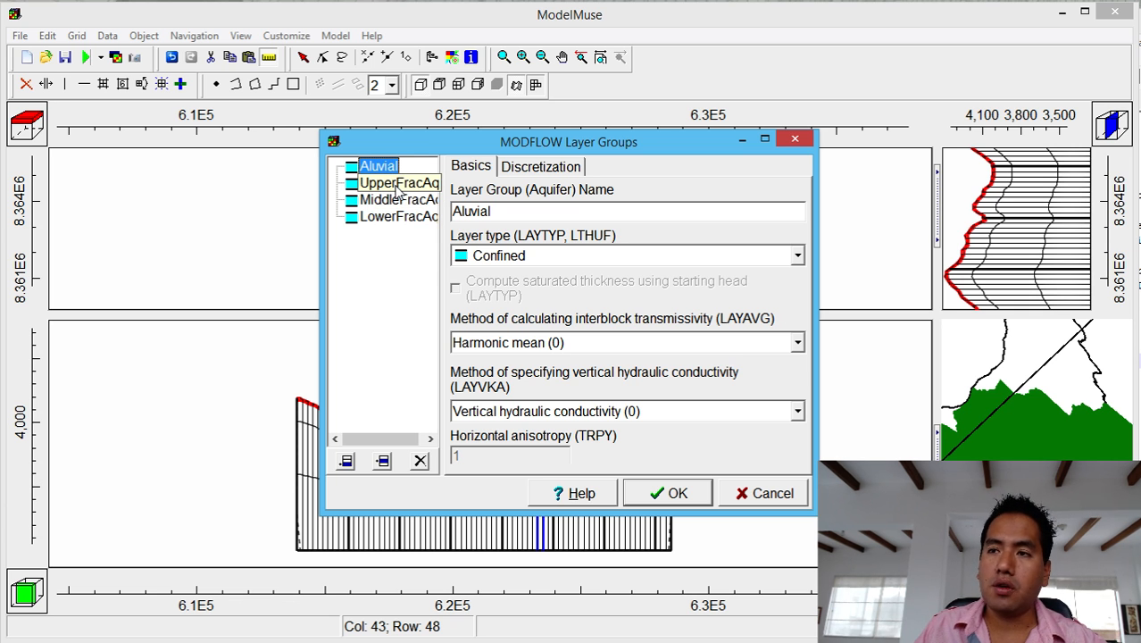
click(502, 259)
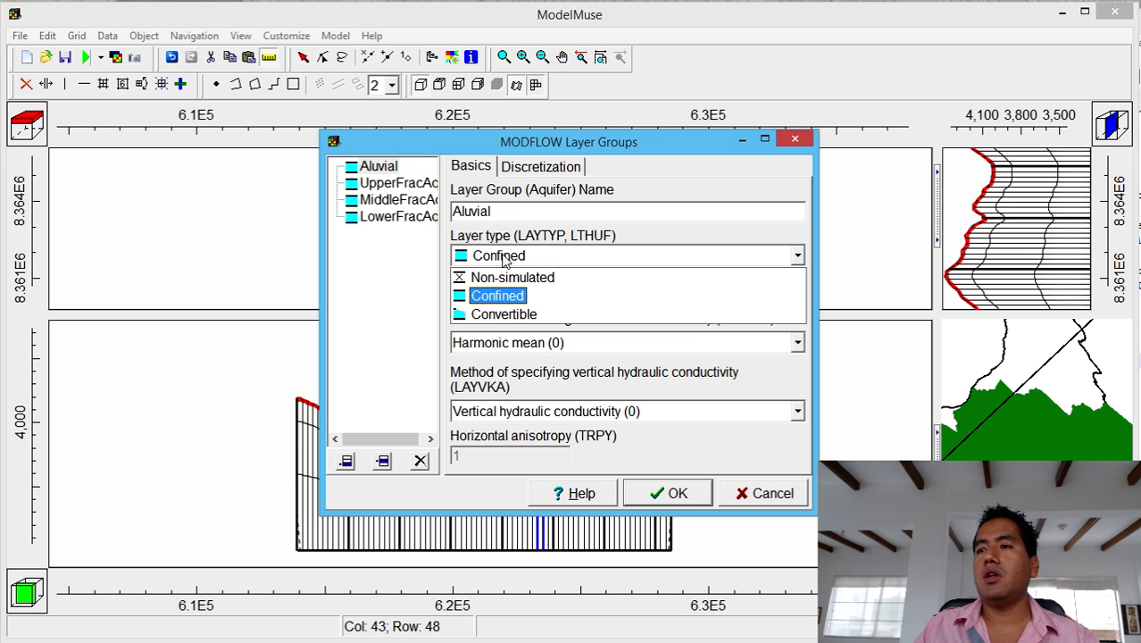
click(503, 311)
click(393, 183)
click(559, 257)
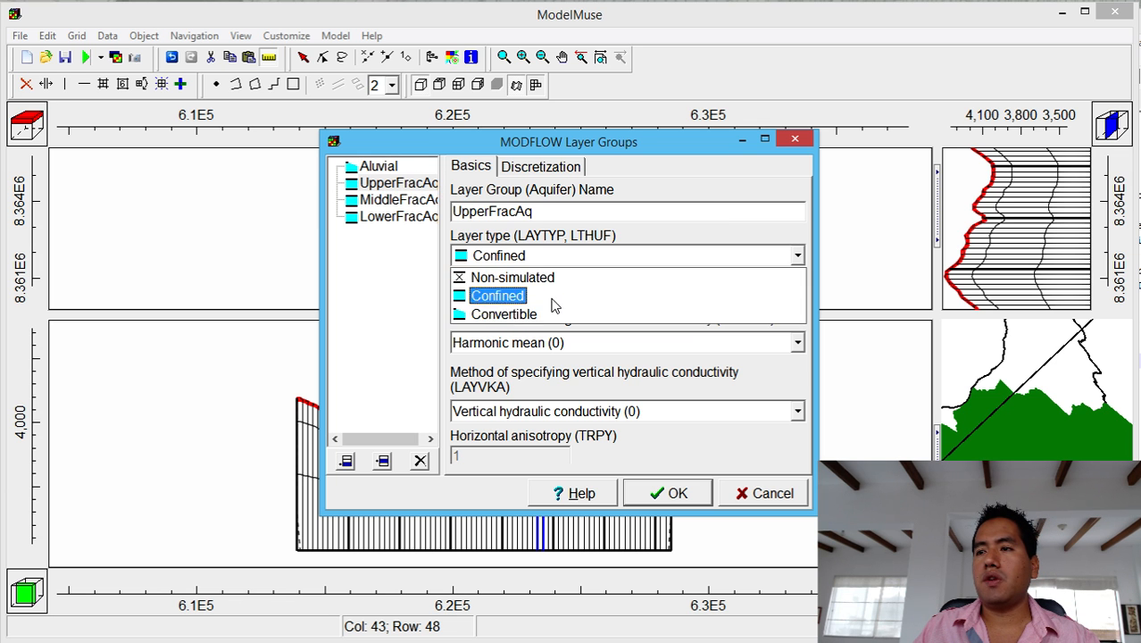
click(551, 315)
click(397, 200)
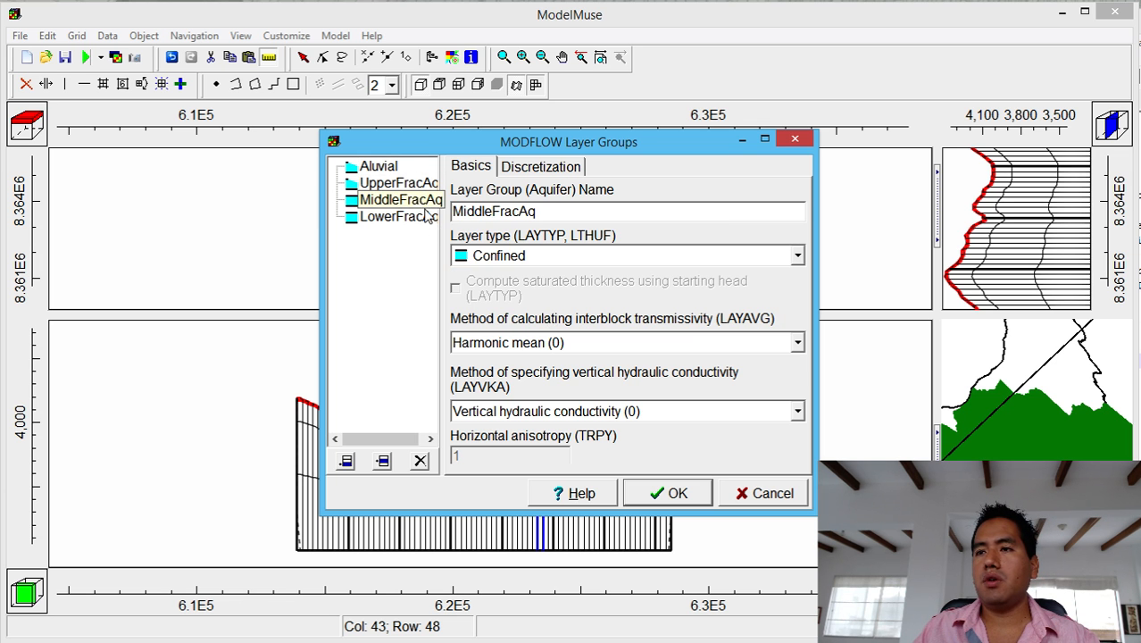
click(482, 259)
click(505, 314)
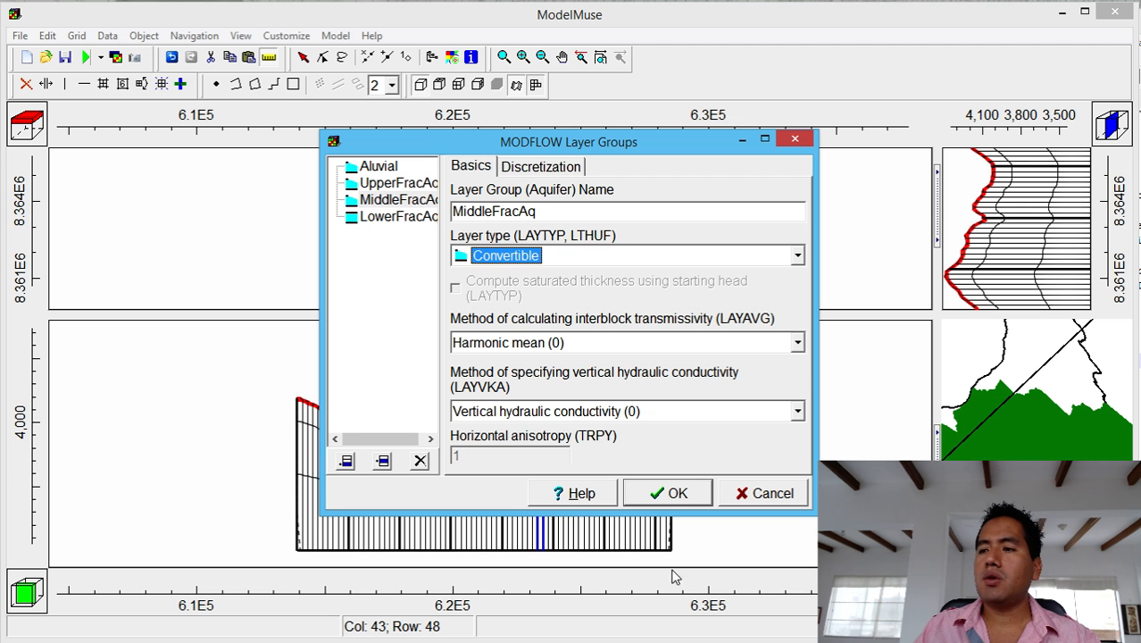
click(671, 496)
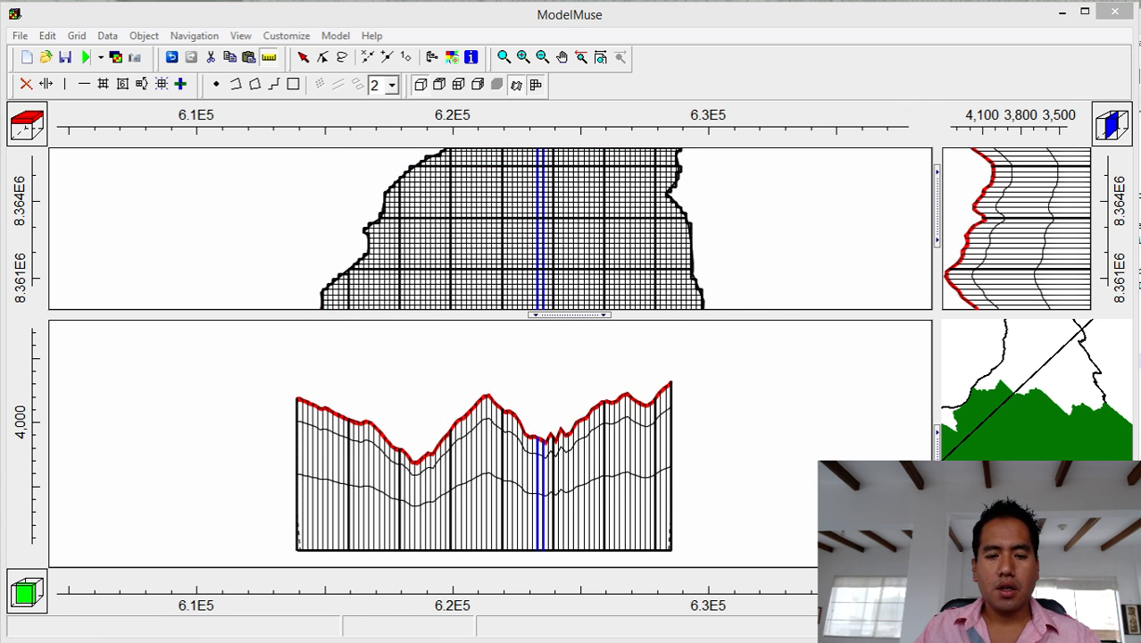
key(alt+Tab)
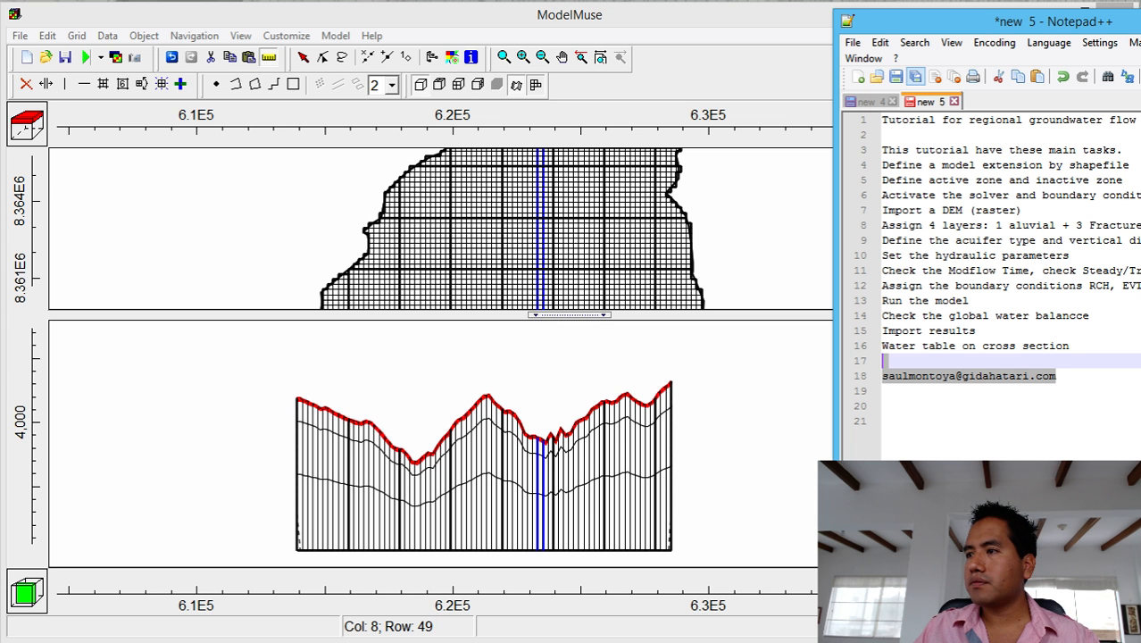
click(1136, 213)
click(1136, 225)
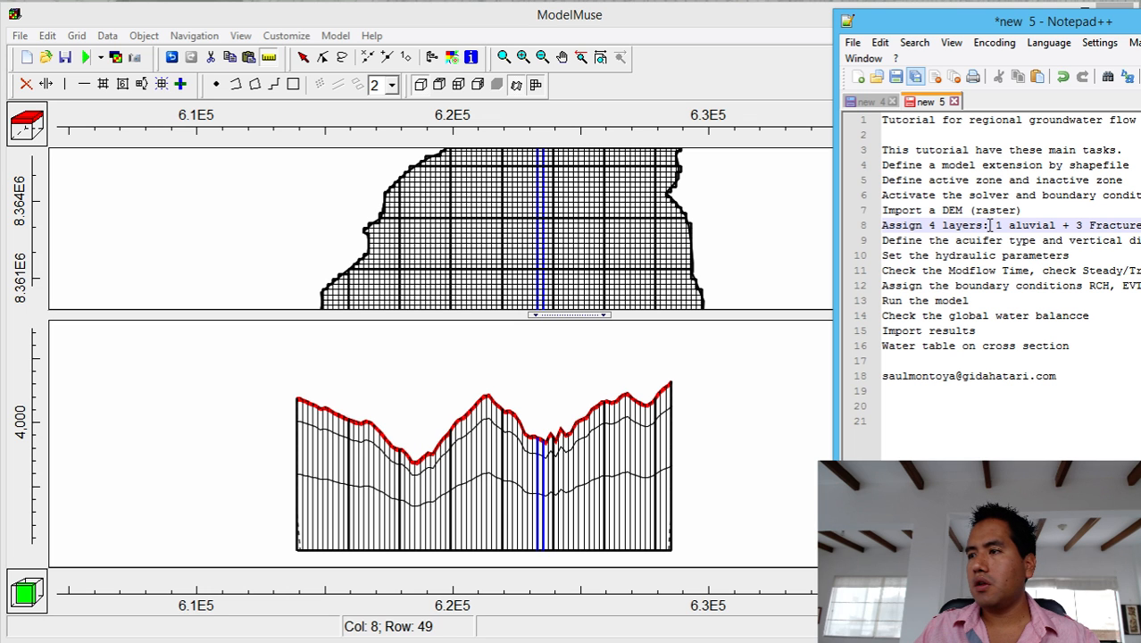
text(Cof)
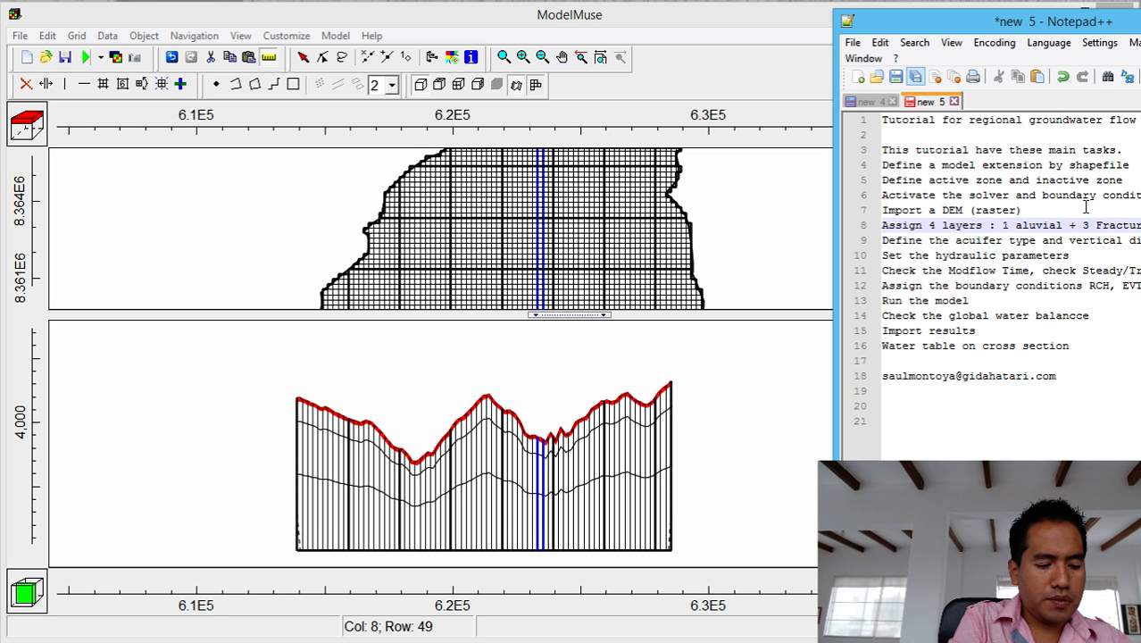
key(BackSpace)
text(nfin)
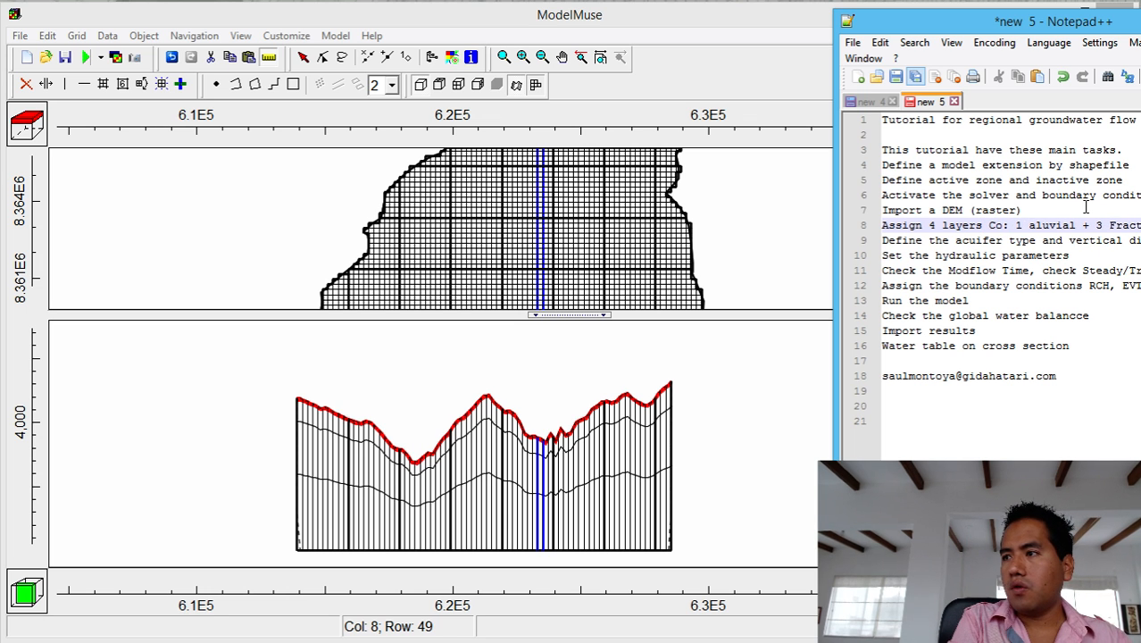
text(ed / )
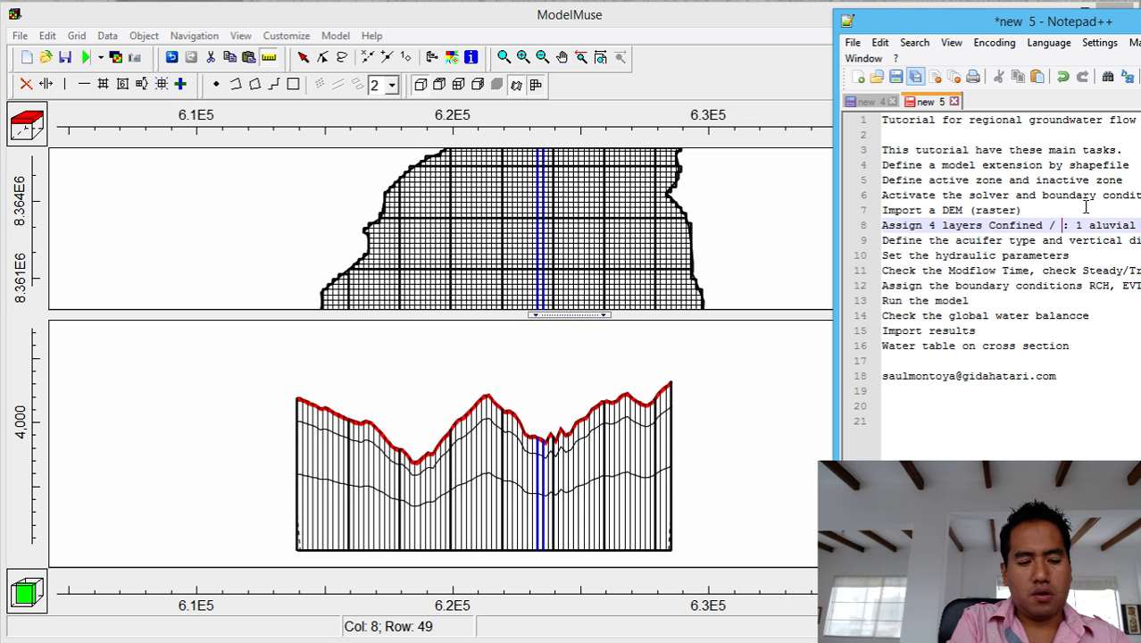
text(Converti)
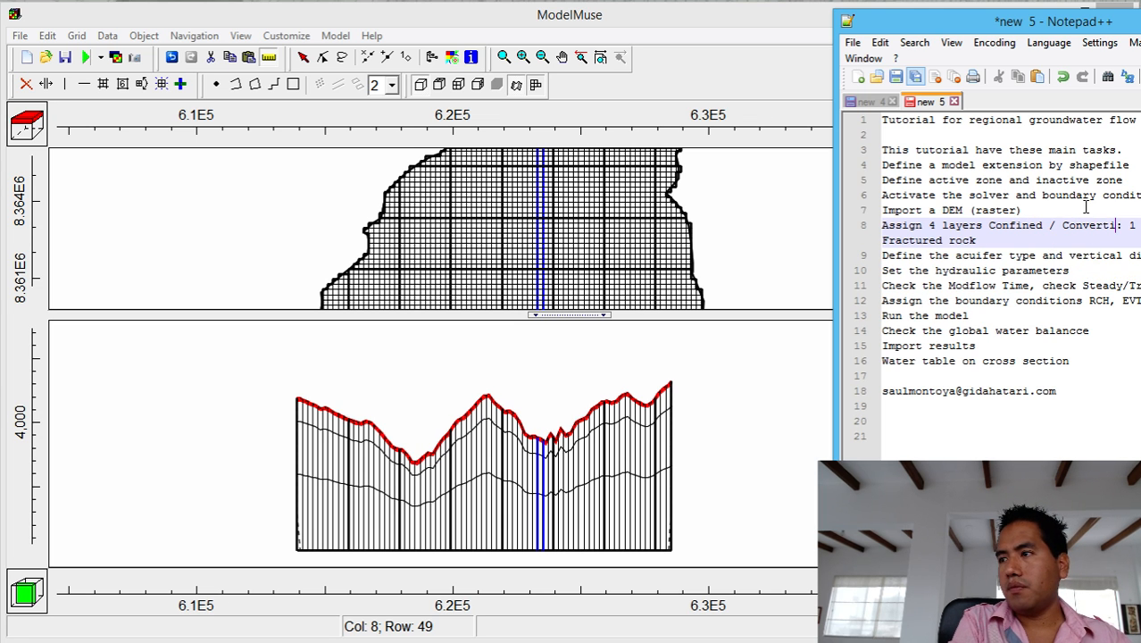
text(ble)
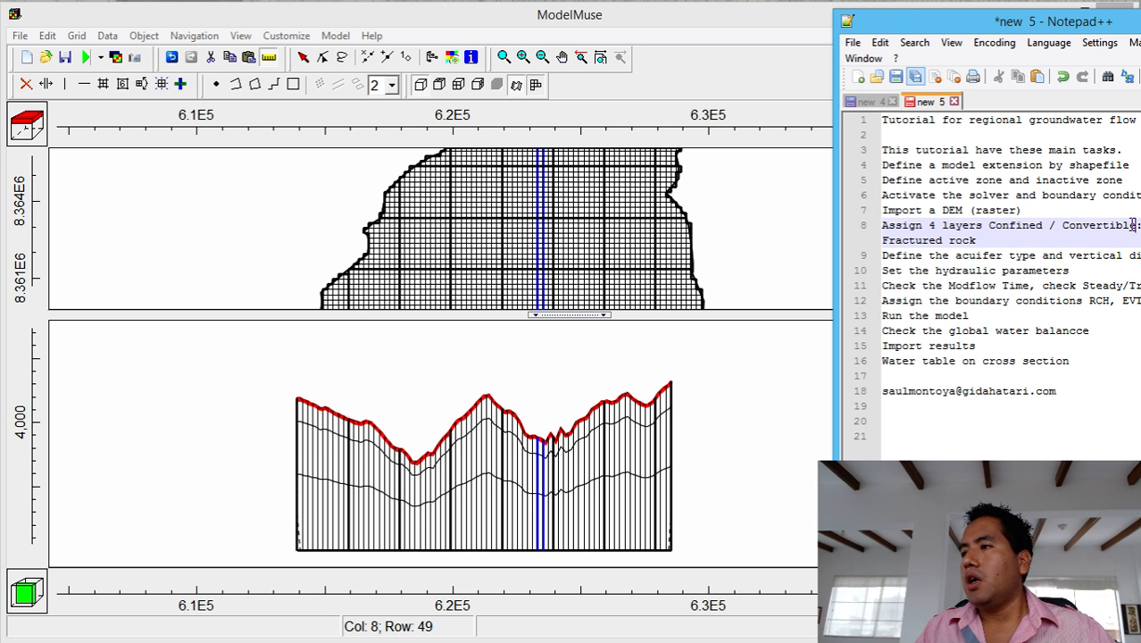
drag(988, 225, 1136, 232)
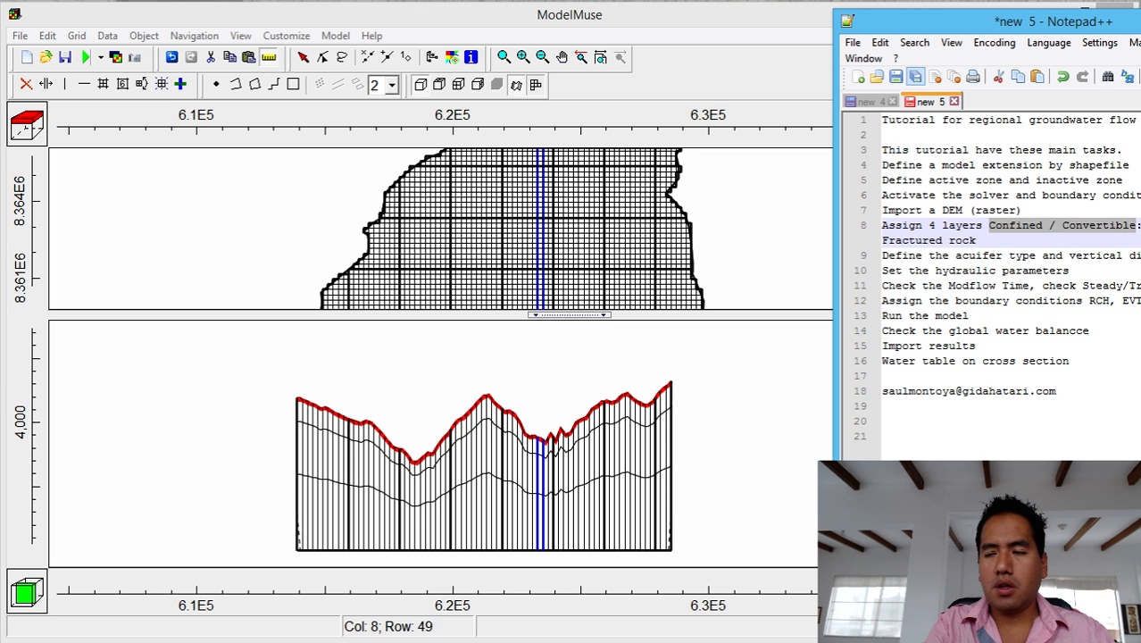
key(BackSpace)
key(BackSpace)
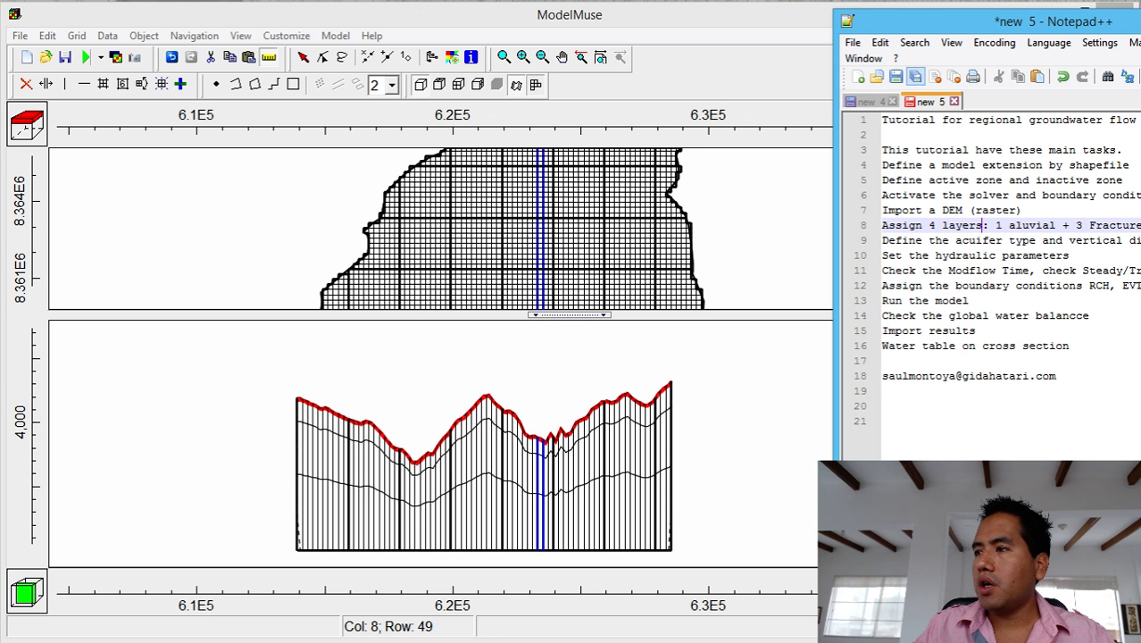
click(1092, 254)
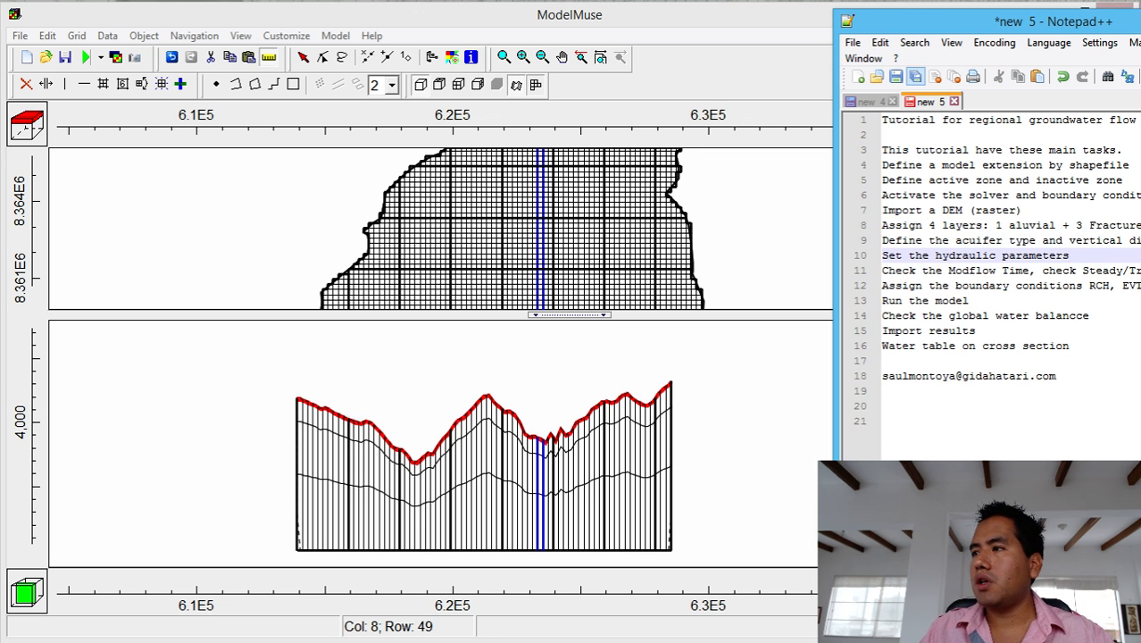
click(1140, 14)
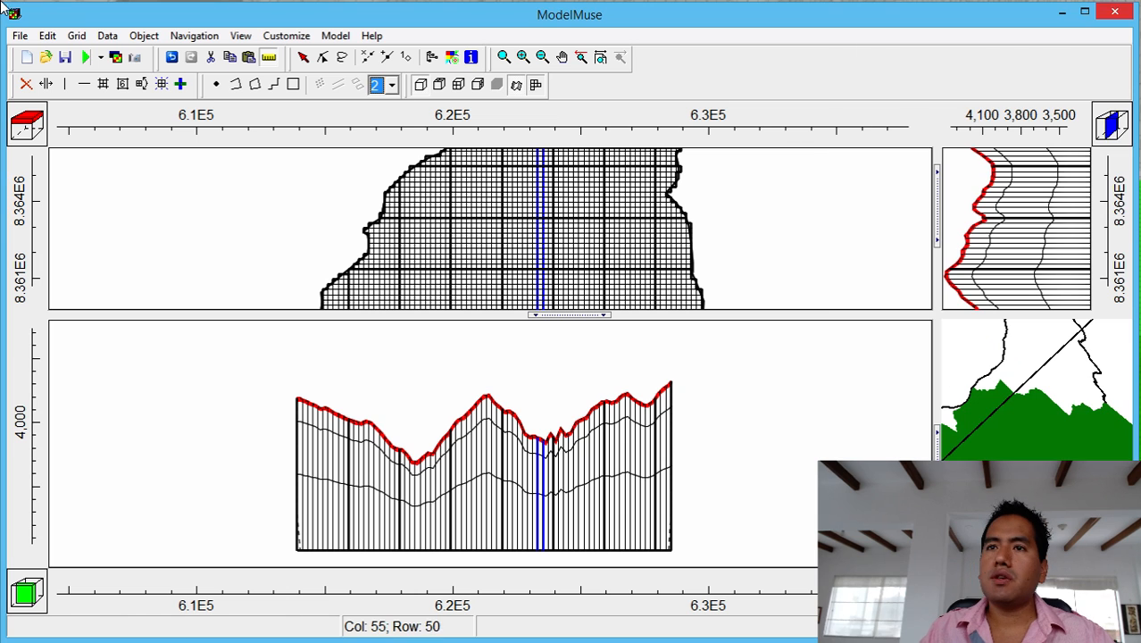
Open the Data Sets editor with the Required > Hydrology group expanded.
click(106, 36)
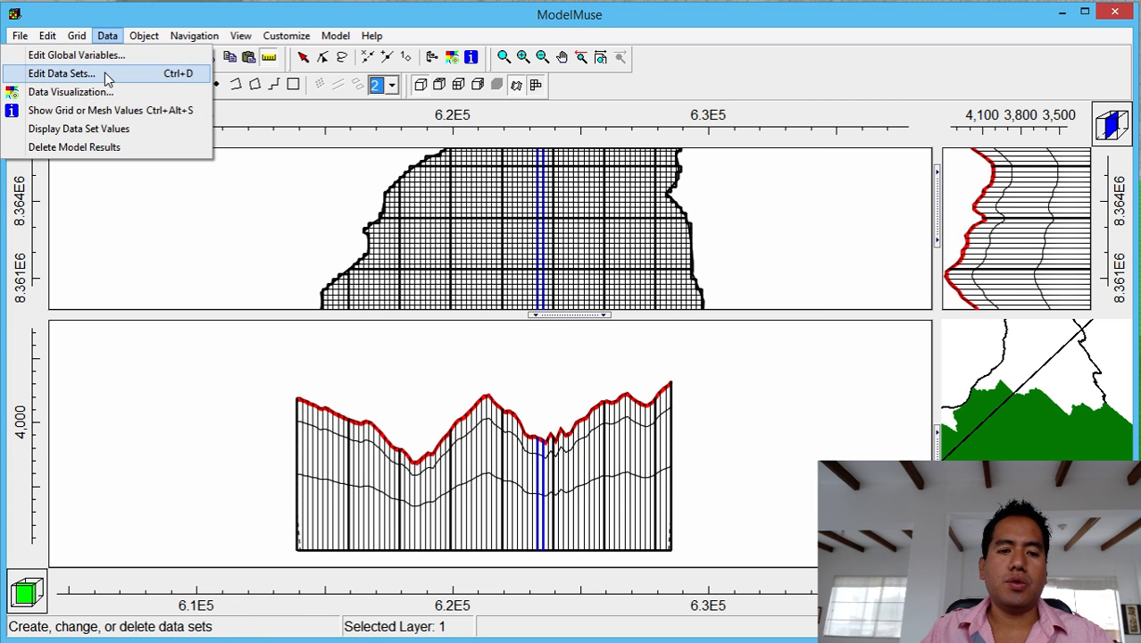
click(106, 75)
click(312, 148)
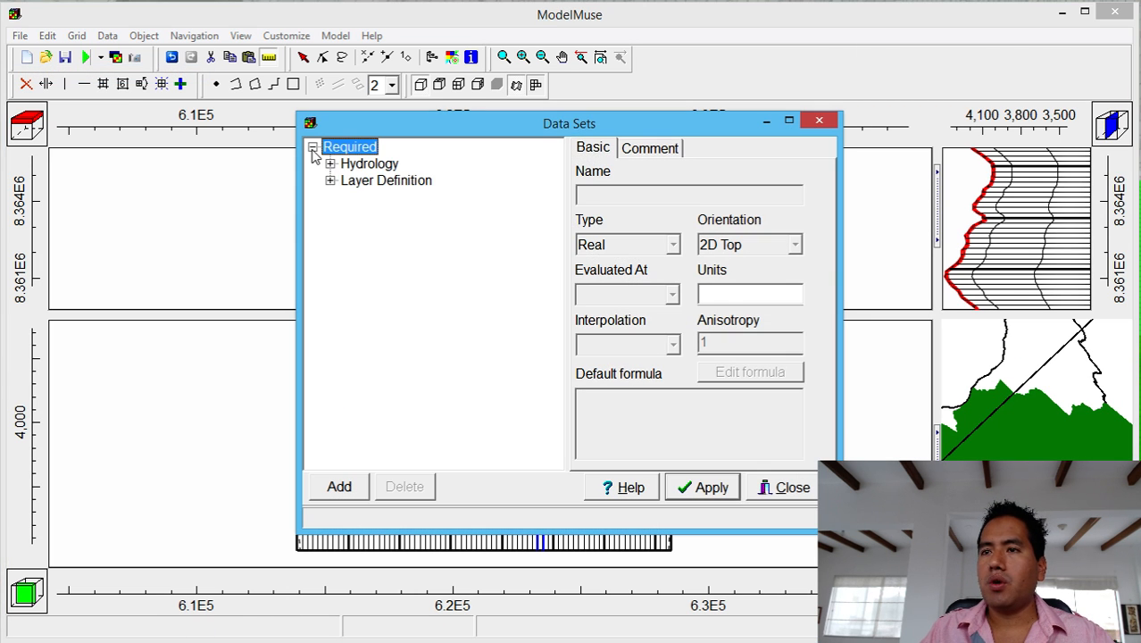
click(330, 165)
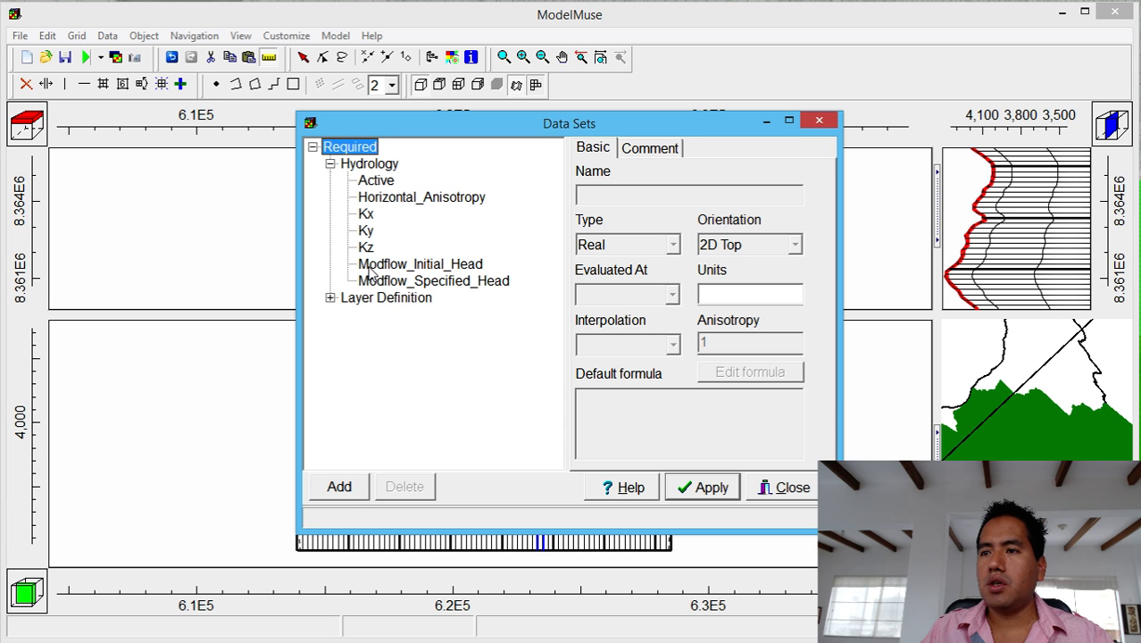
Inspect Active, Horizontal_Anisotropy, Kx and Kz, selecting Kz's default formula Kx / 10.
click(376, 183)
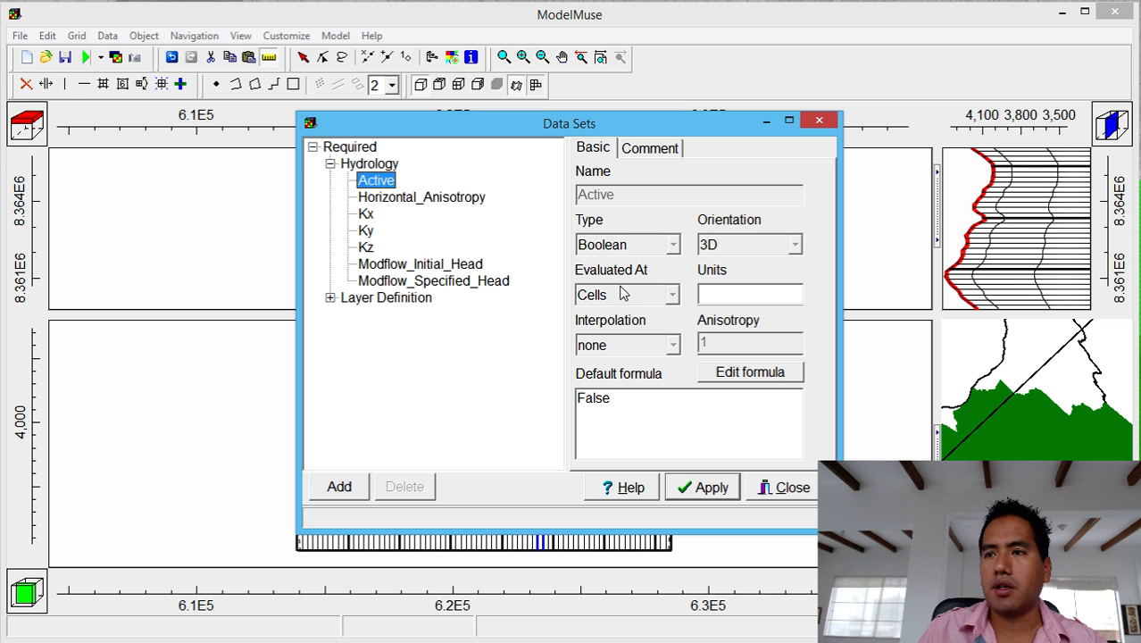
click(480, 204)
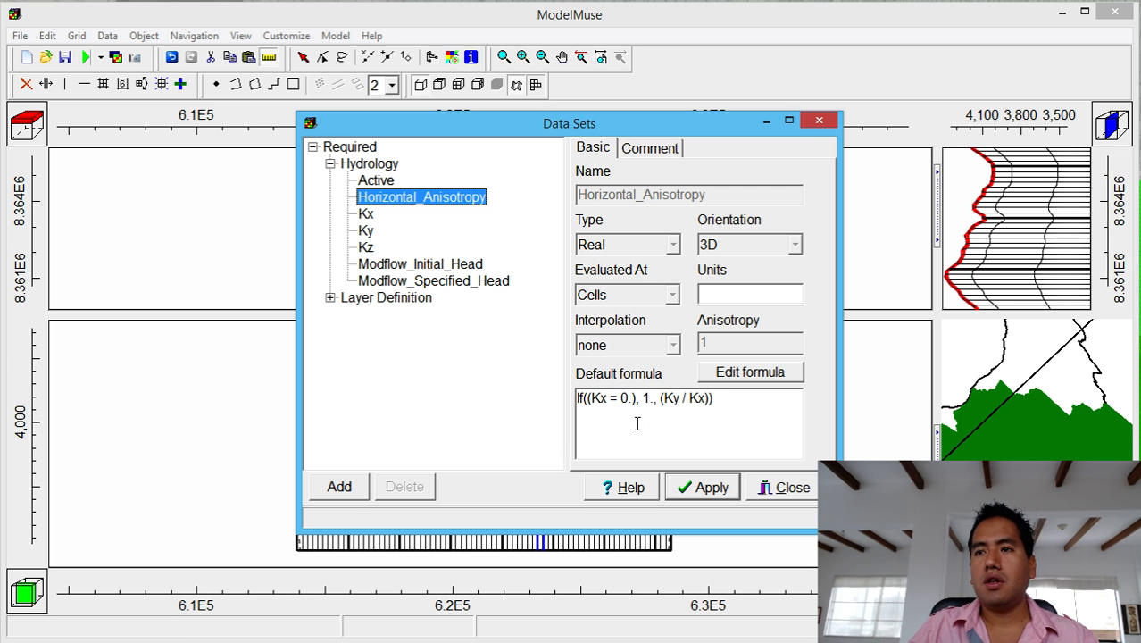
click(364, 215)
click(370, 249)
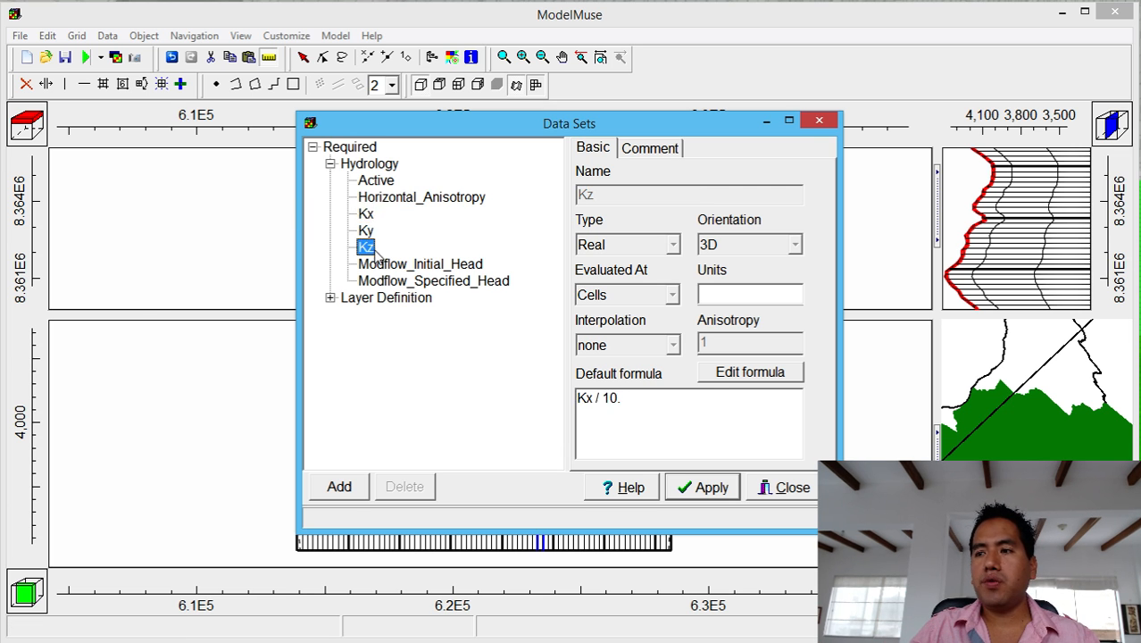
drag(661, 407, 546, 388)
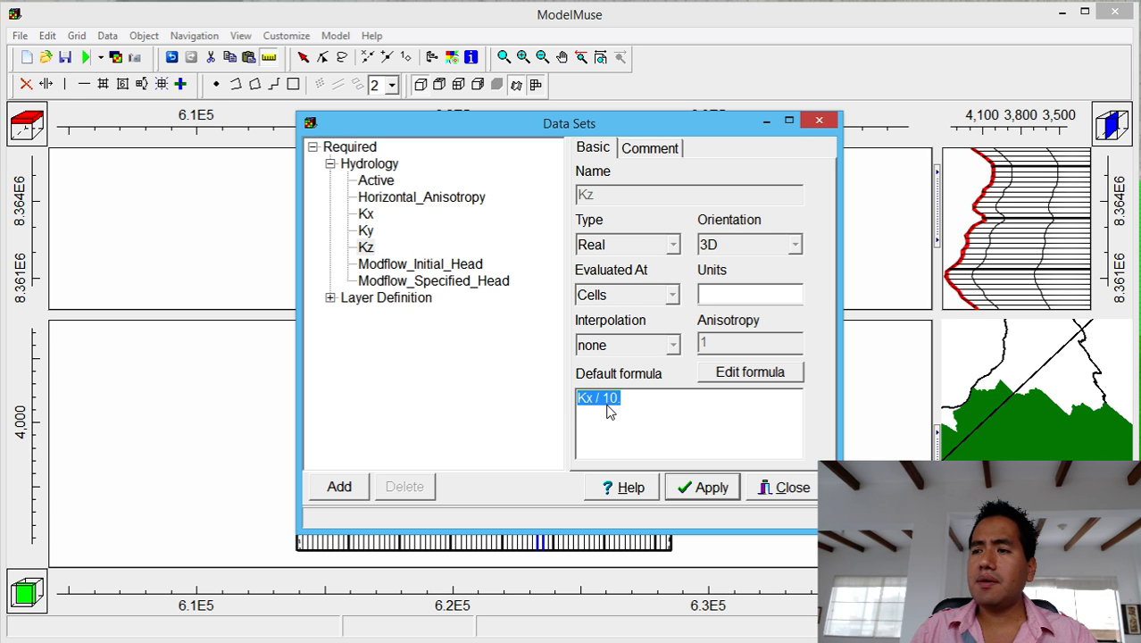
Delete ' / 10.' so Kz's default formula is just Kx.
click(594, 400)
drag(595, 400, 662, 404)
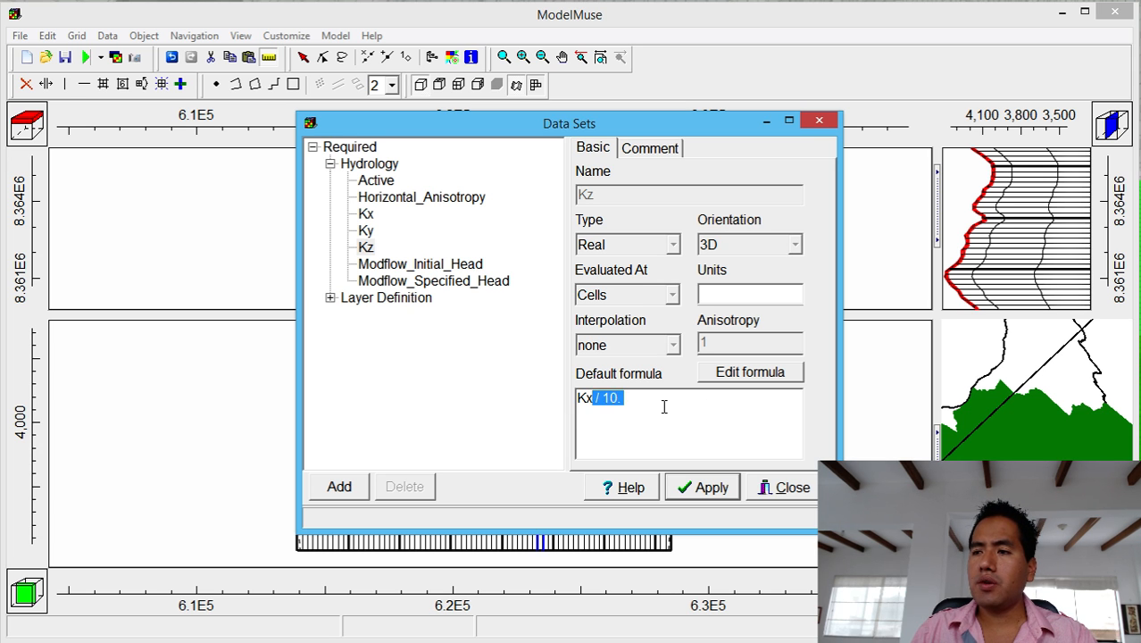
key(BackSpace)
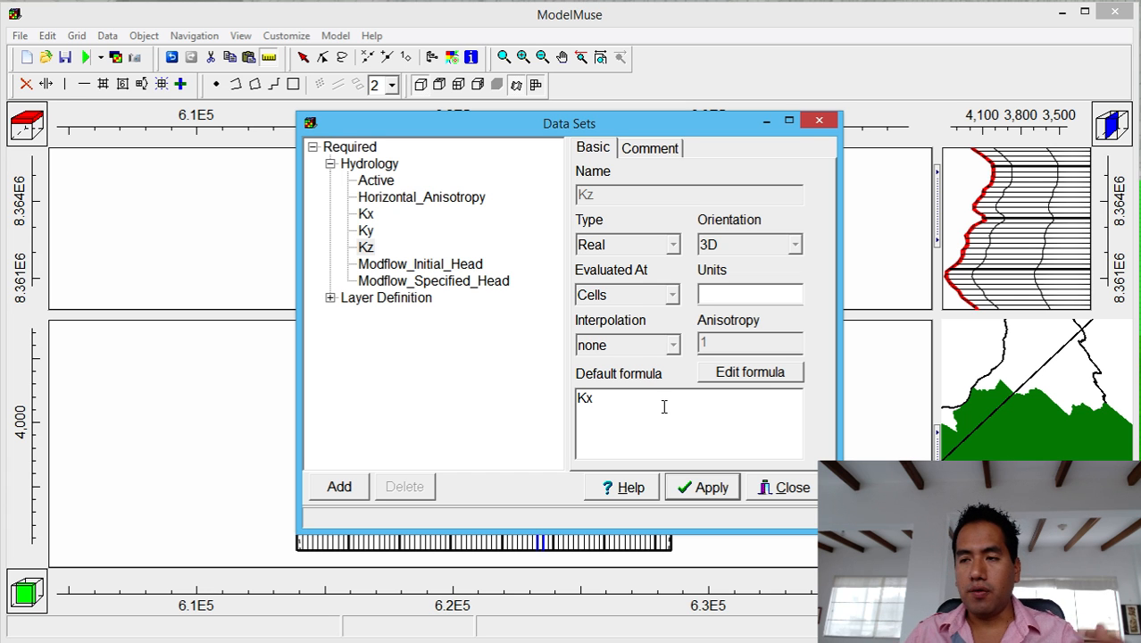
Set Modflow_Initial_Head's default formula to Model_Top instead of 0.
click(416, 266)
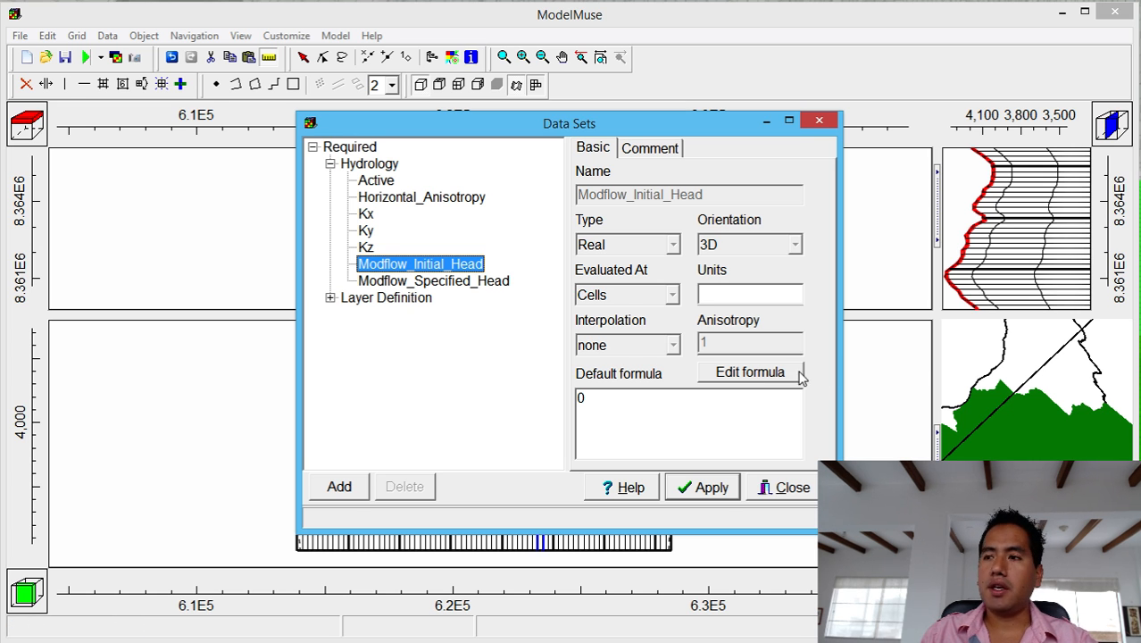
click(791, 373)
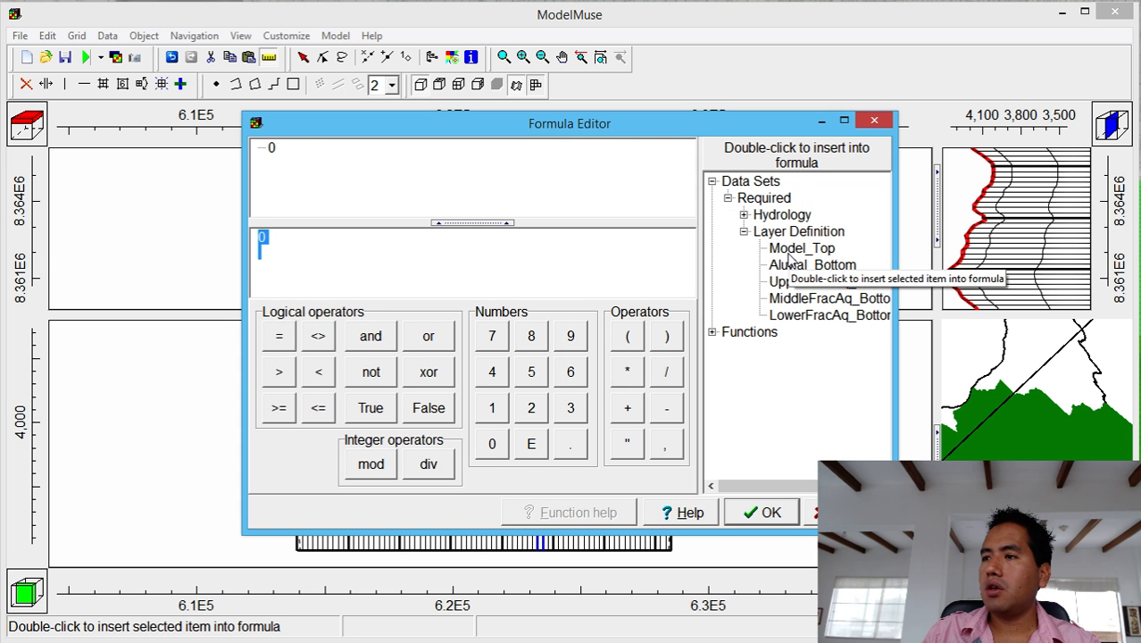
double_click(790, 248)
click(769, 511)
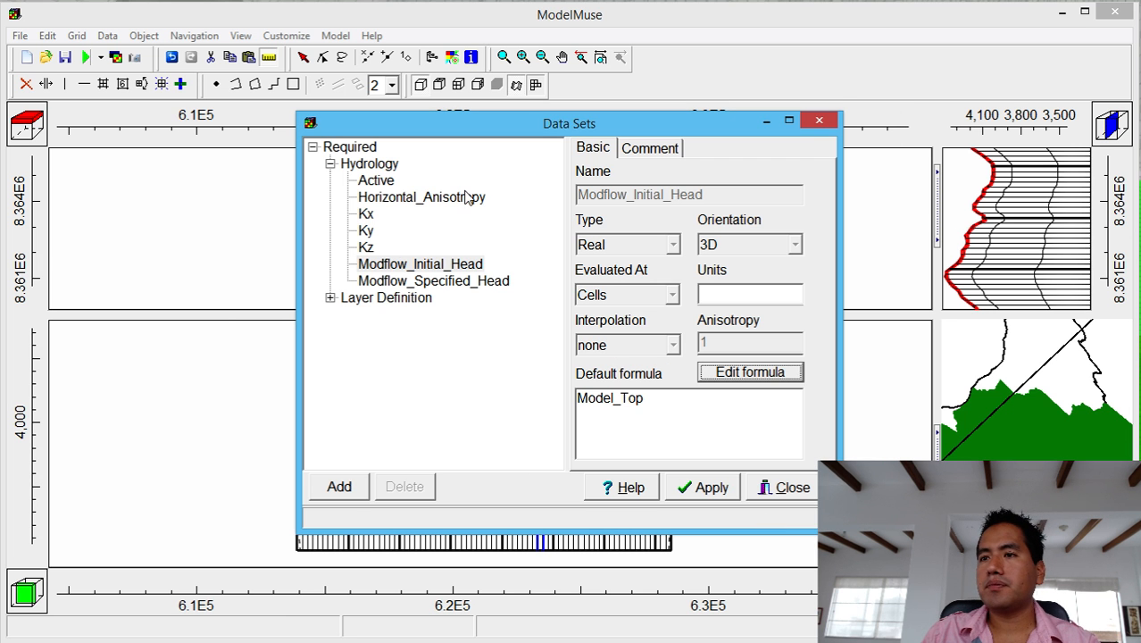
click(370, 215)
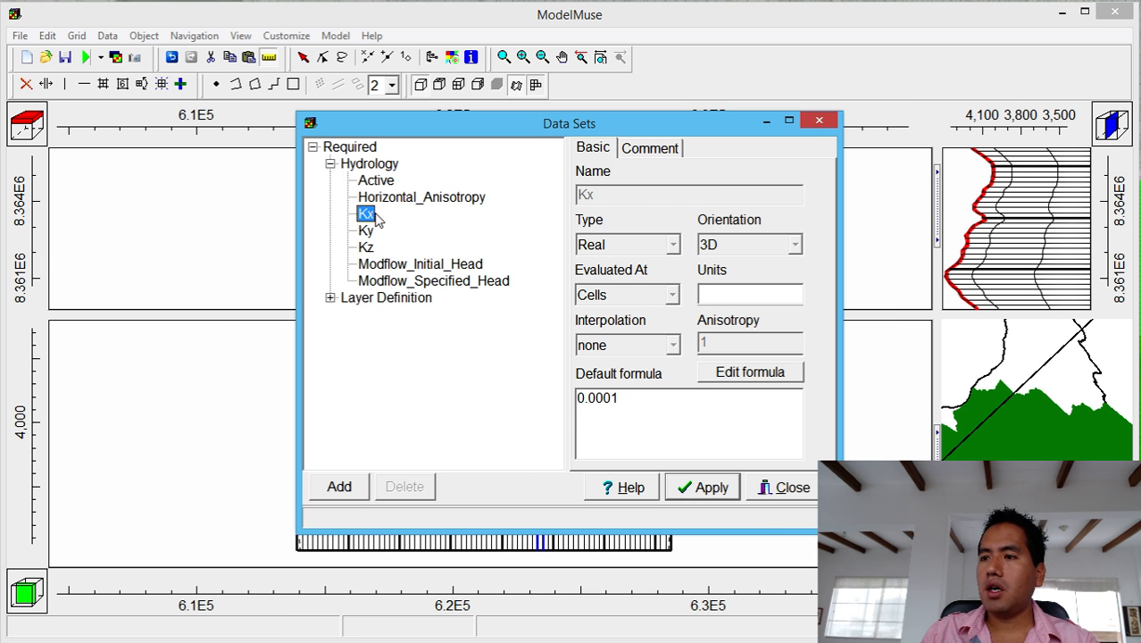
Build Kx's formula from the Case function, using Layer as its index.
click(749, 372)
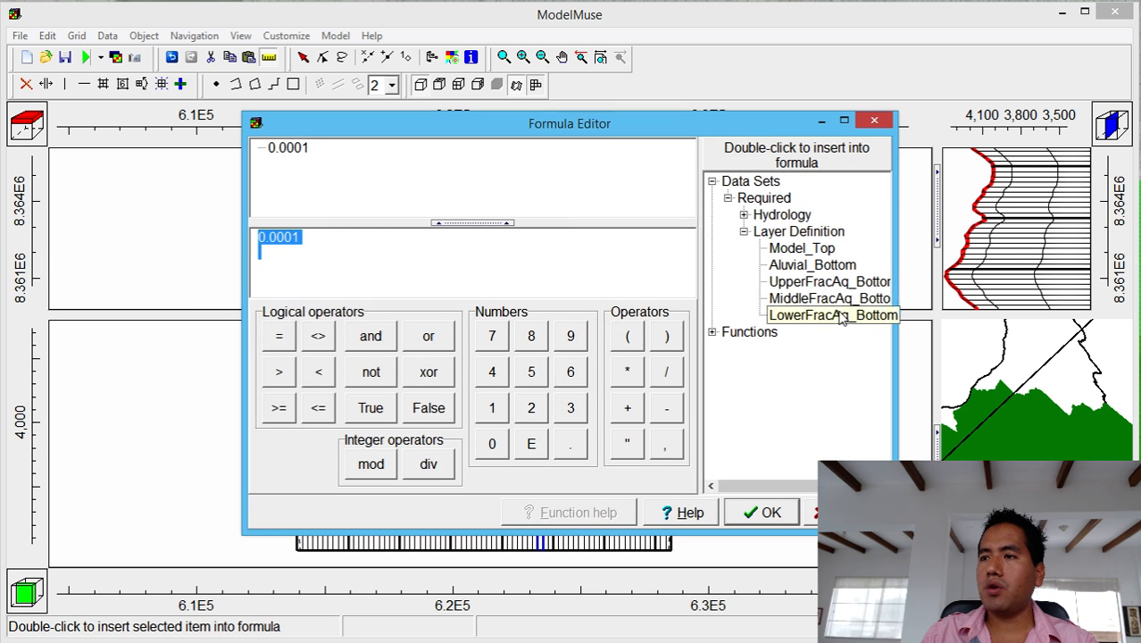
click(713, 331)
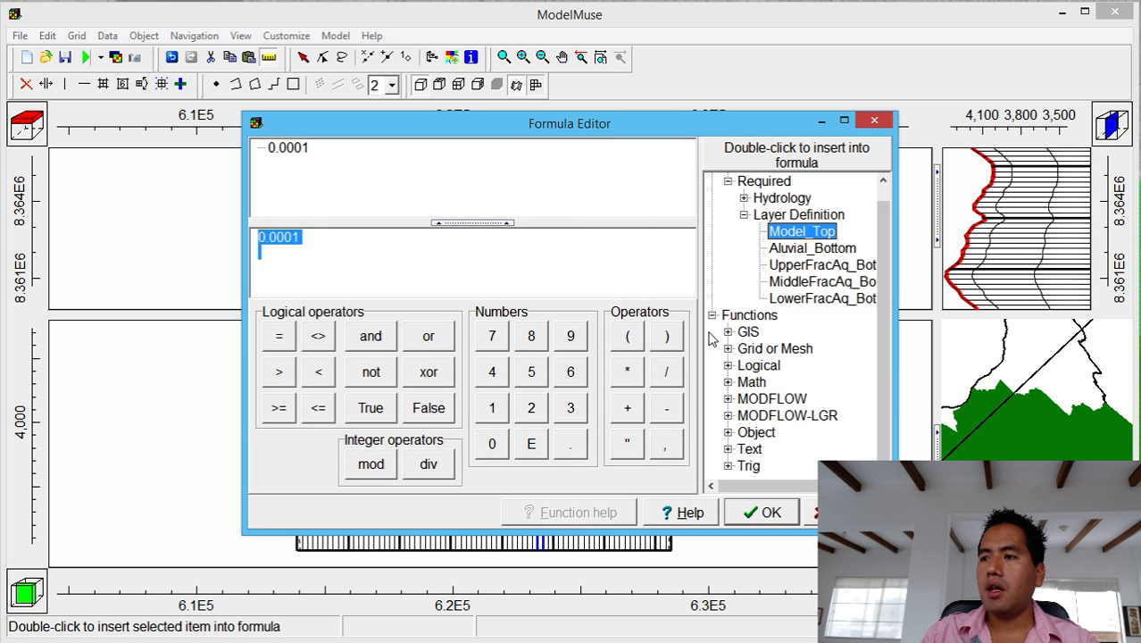
click(727, 365)
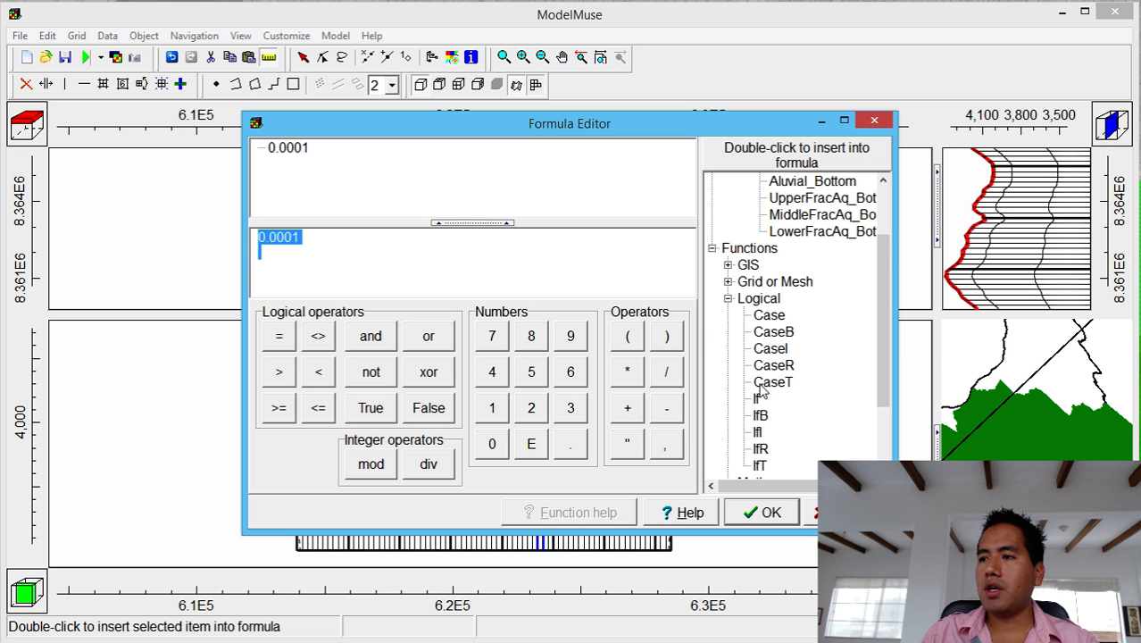
double_click(764, 321)
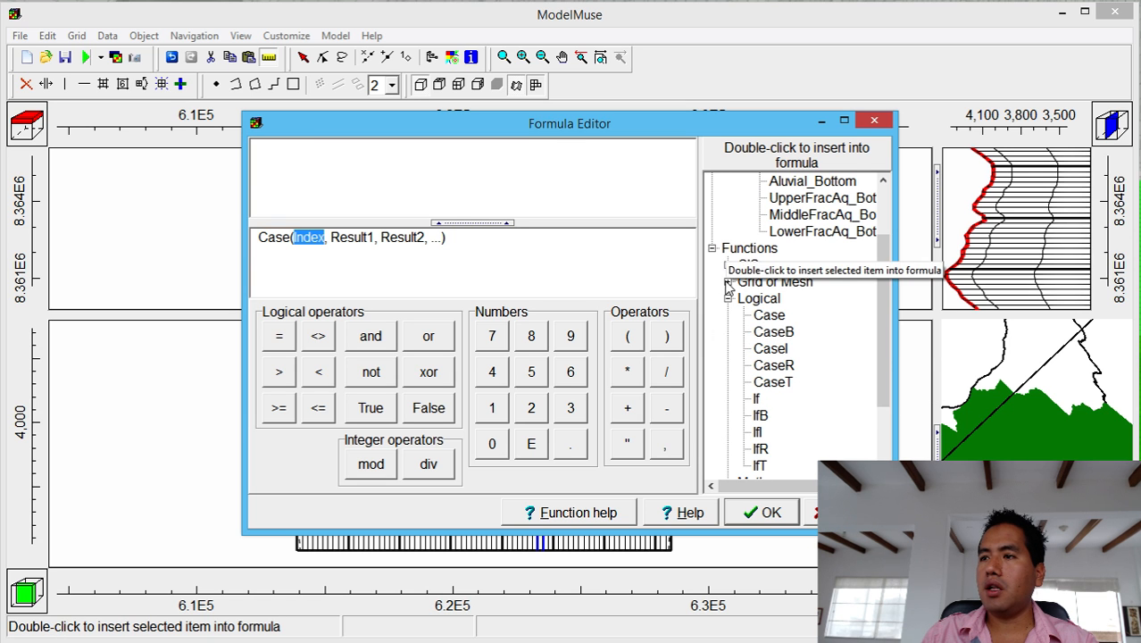
click(728, 299)
click(711, 315)
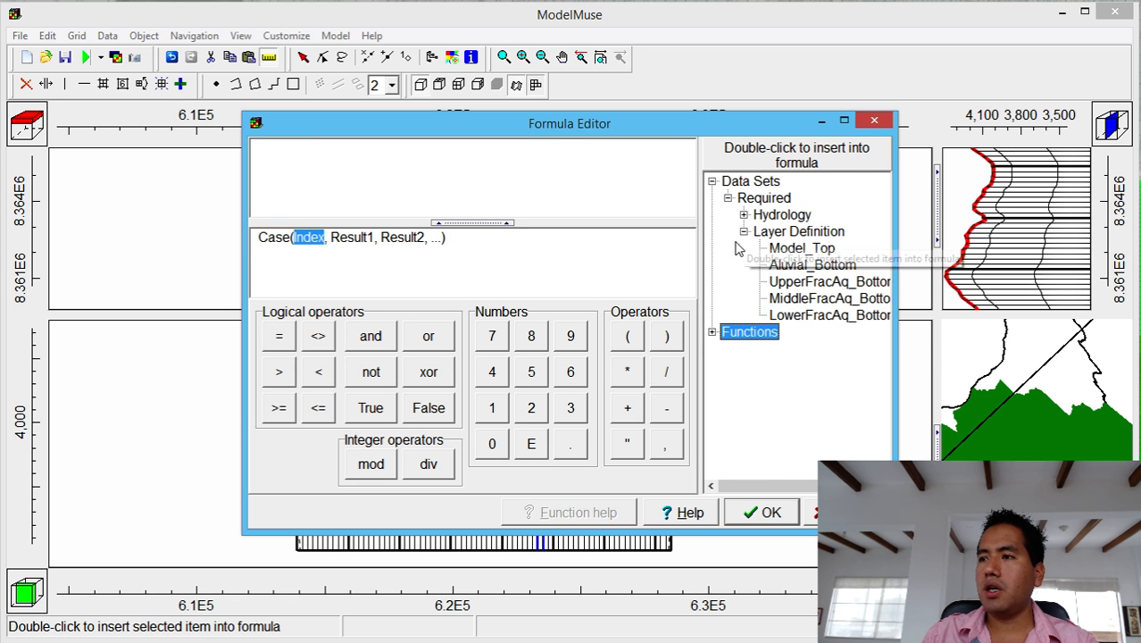
click(713, 332)
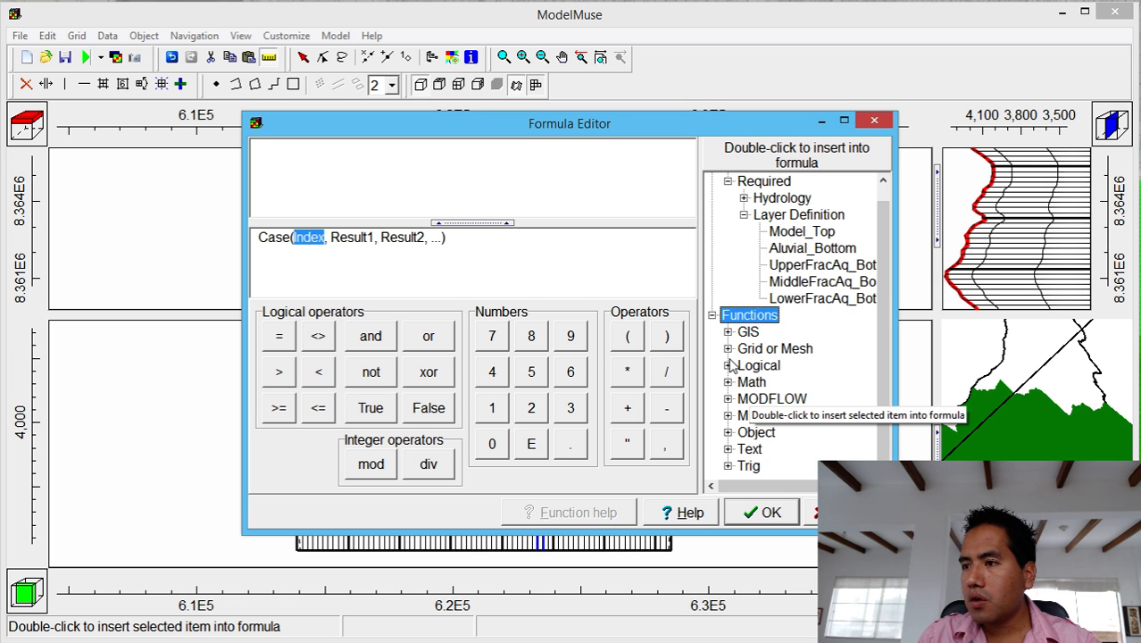
click(728, 349)
double_click(770, 399)
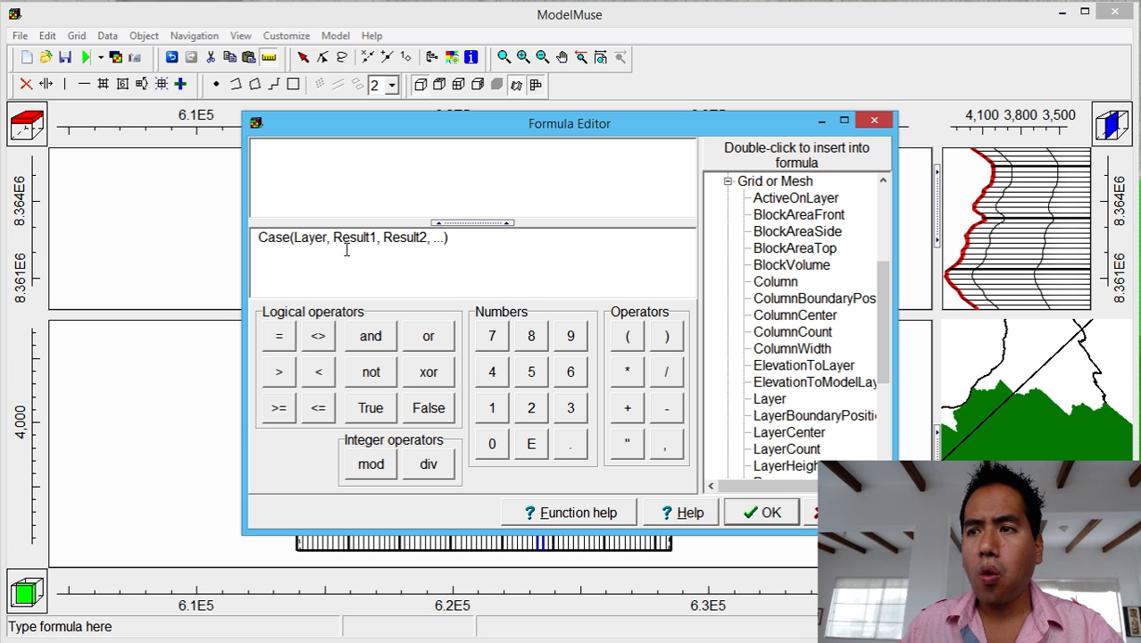
Fill the Case results with 1e-5, 1e-7, 1e-8 and 1e-9.
drag(334, 237, 376, 245)
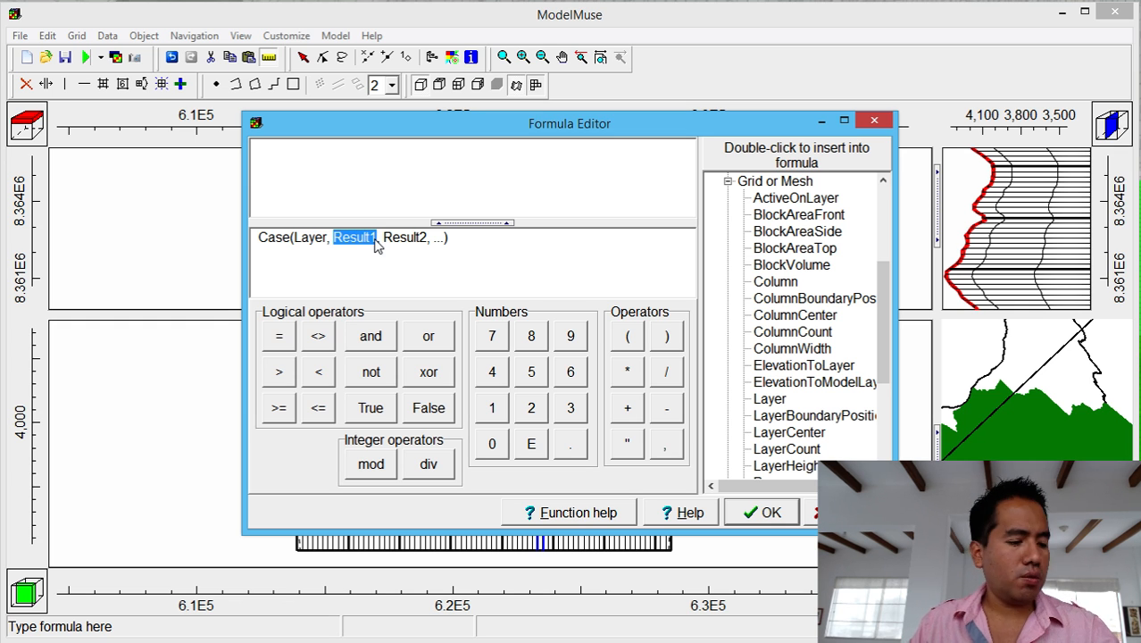
text(1)
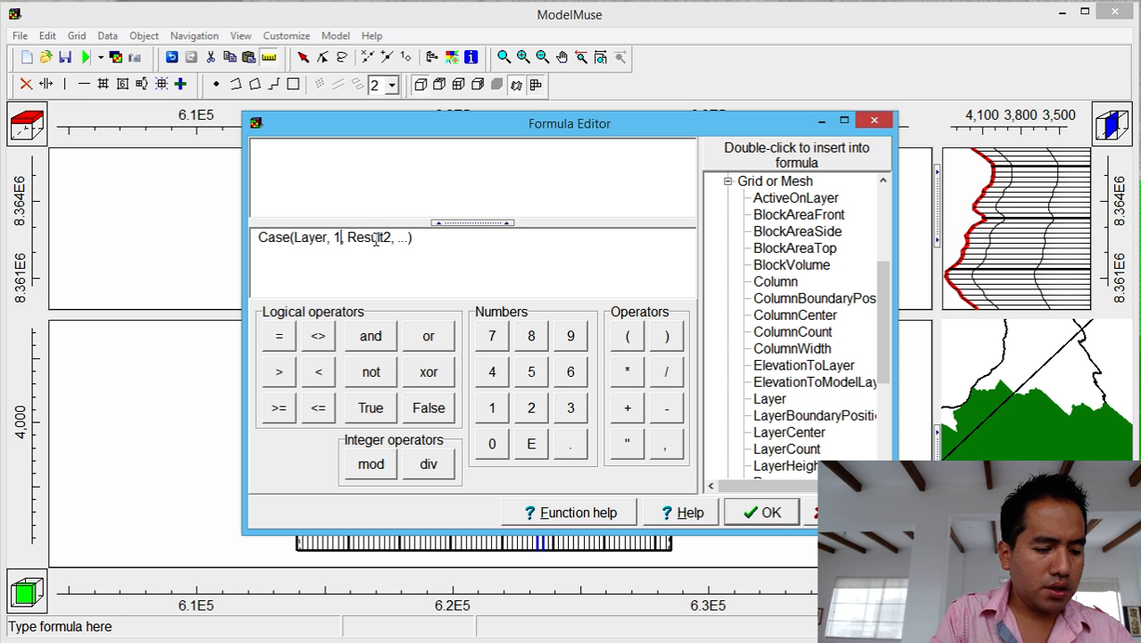
text(e-5)
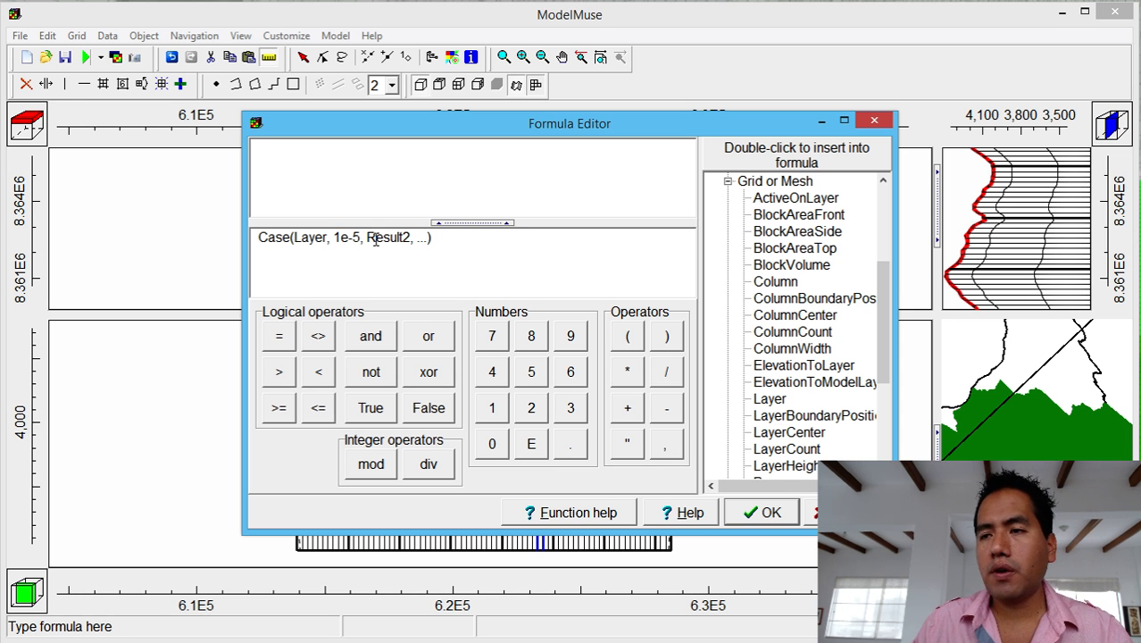
drag(362, 238, 410, 238)
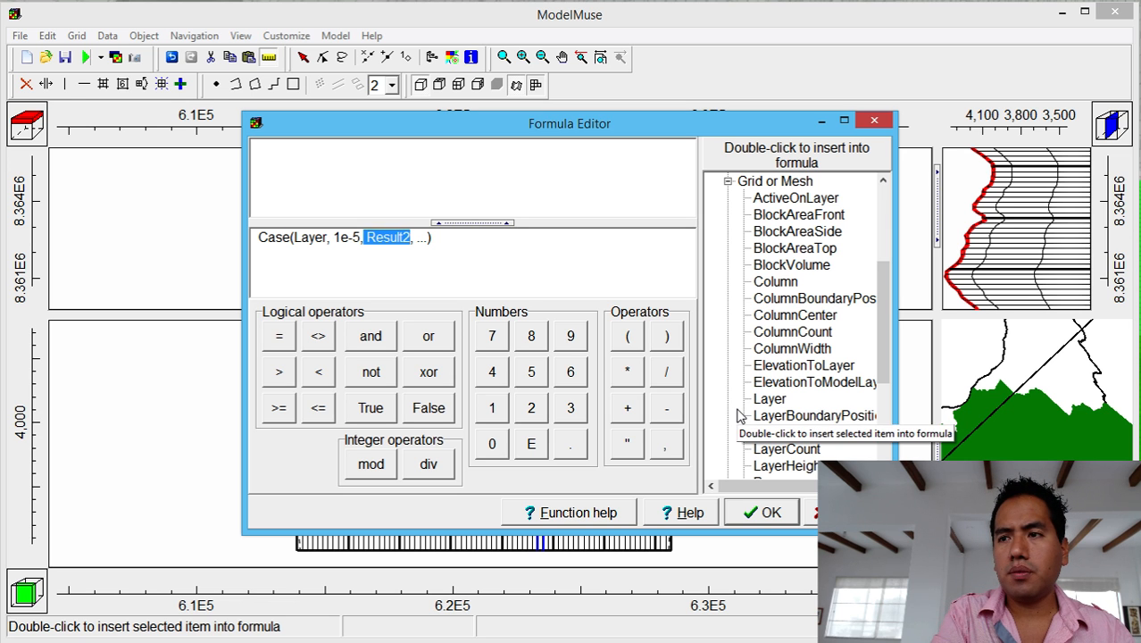
key(Delete)
text(1)
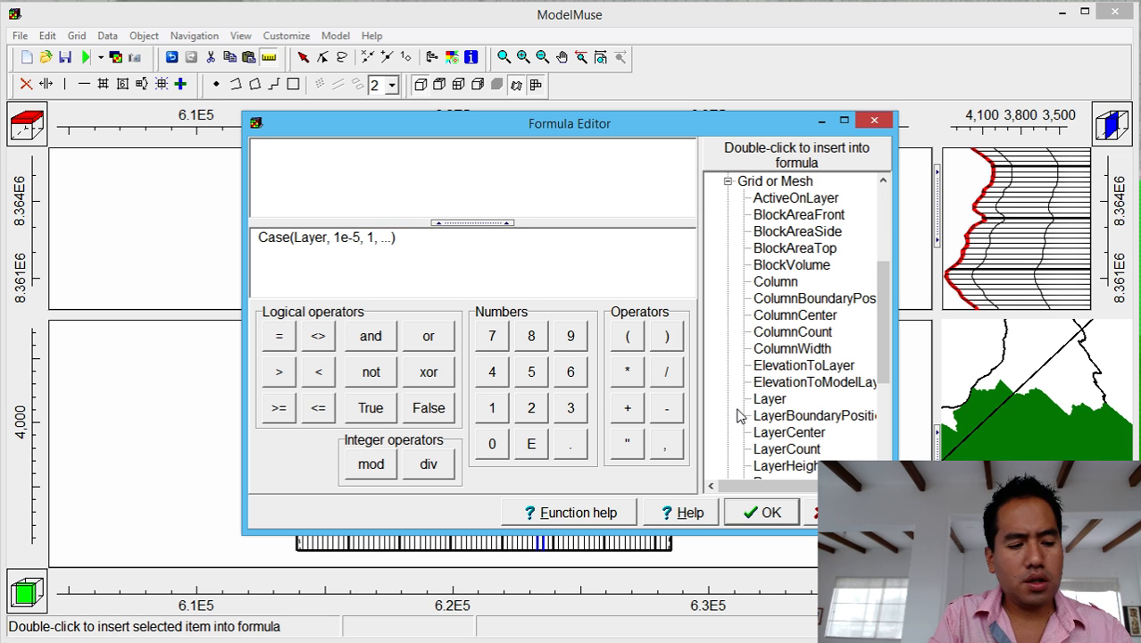
text(e)
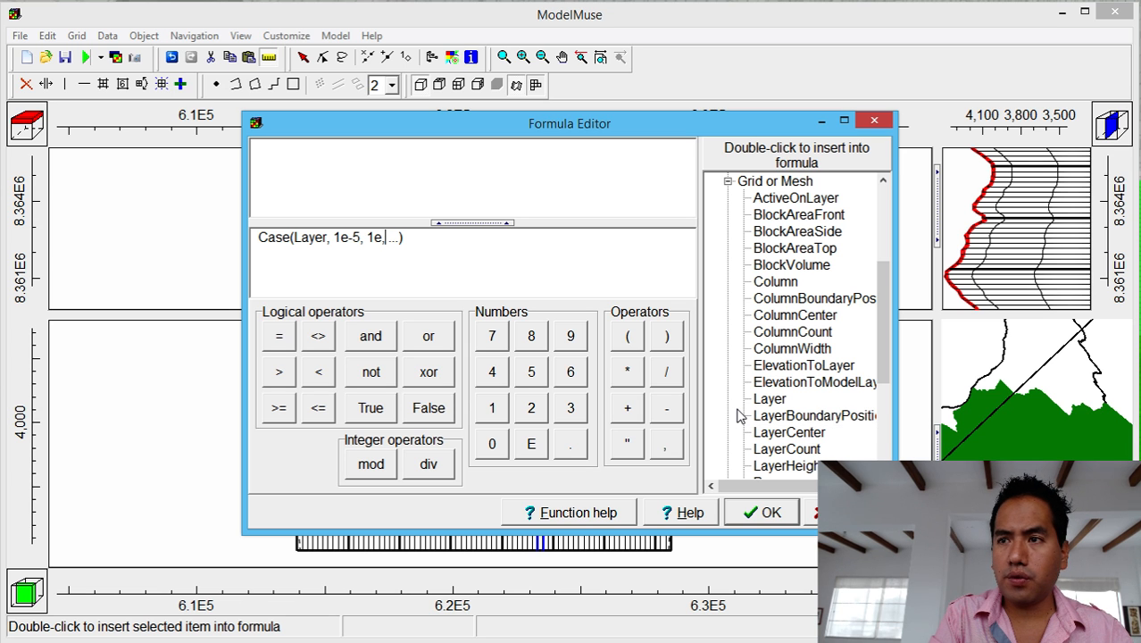
text(-7)
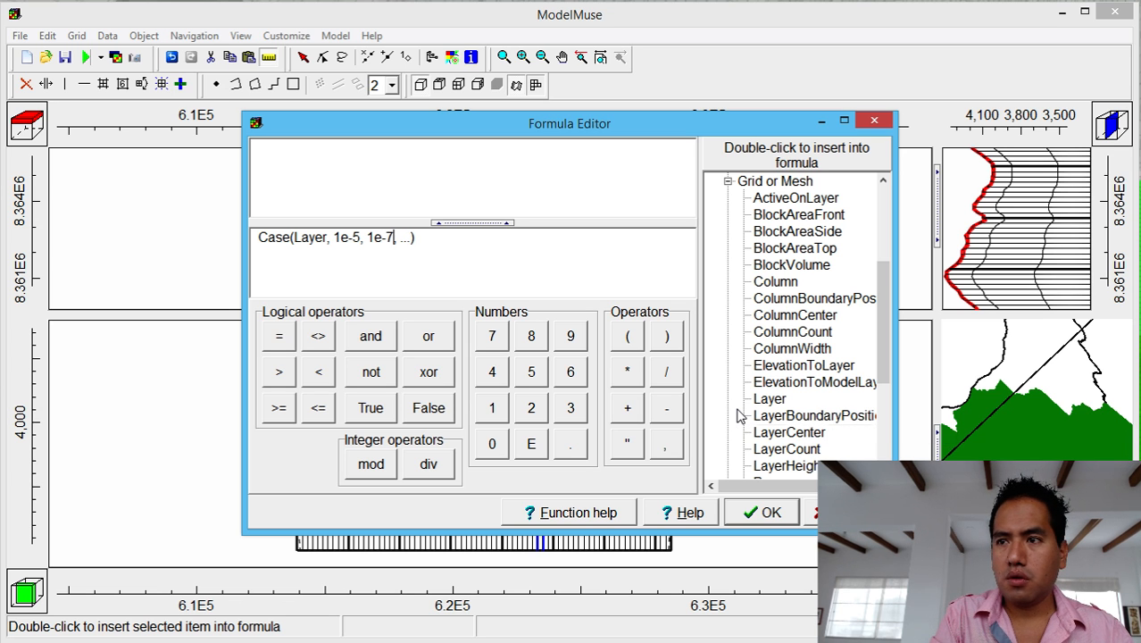
key(Right)
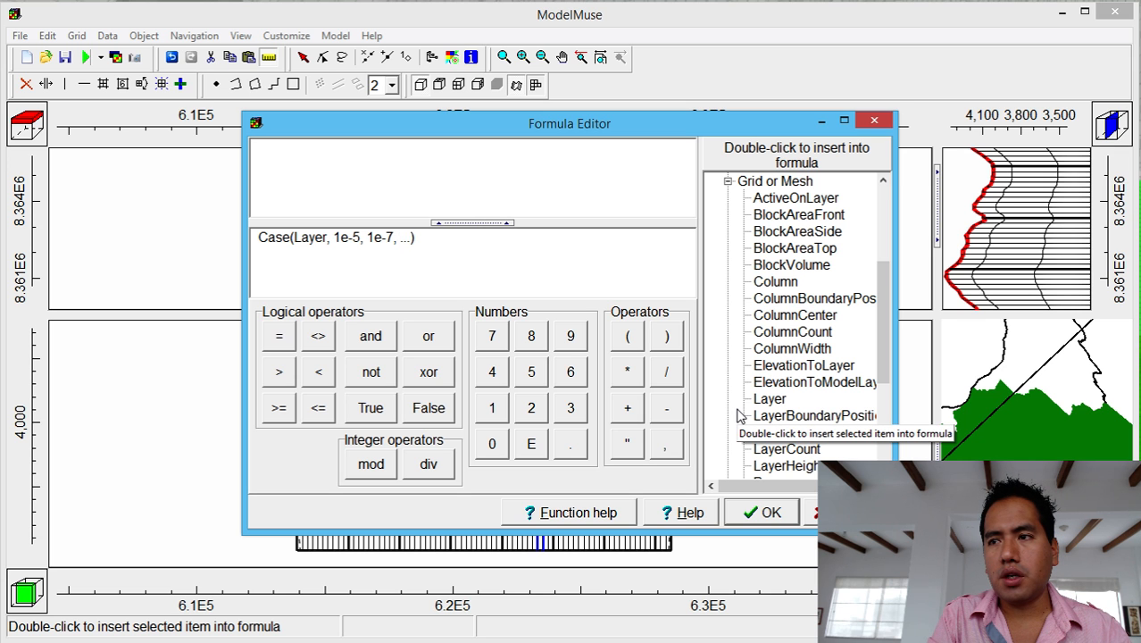
text(1e)
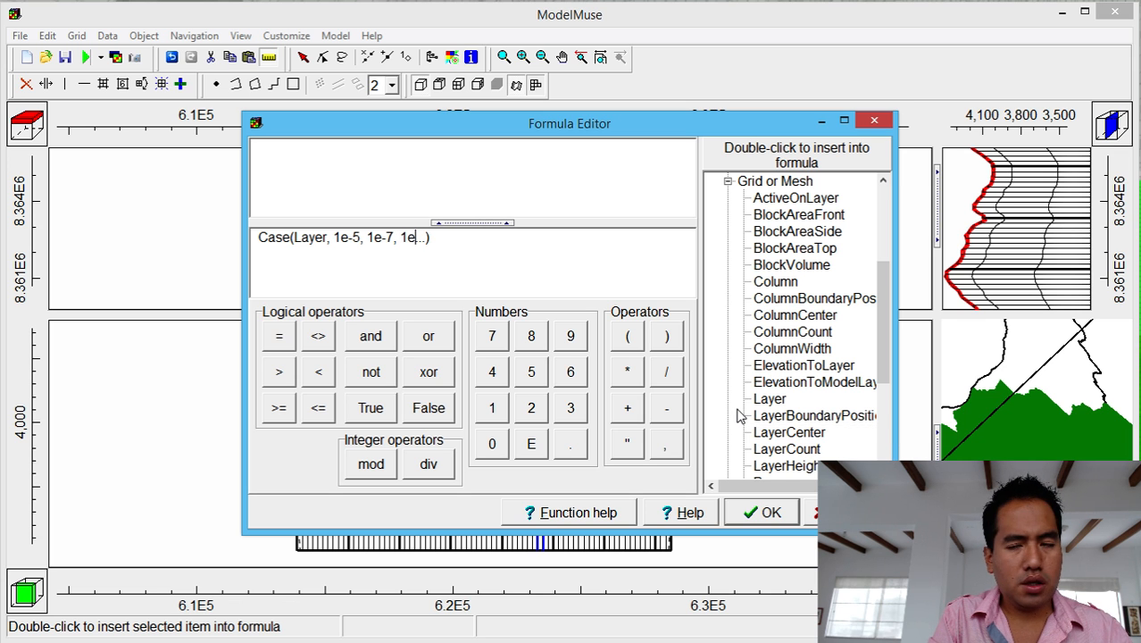
text(-)
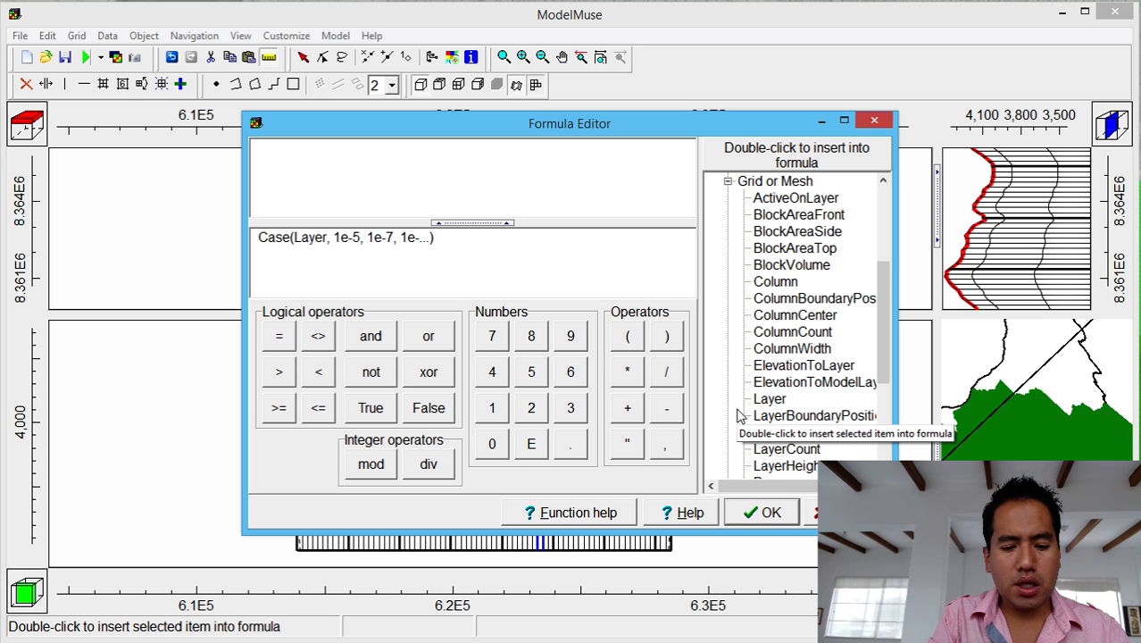
text(8)
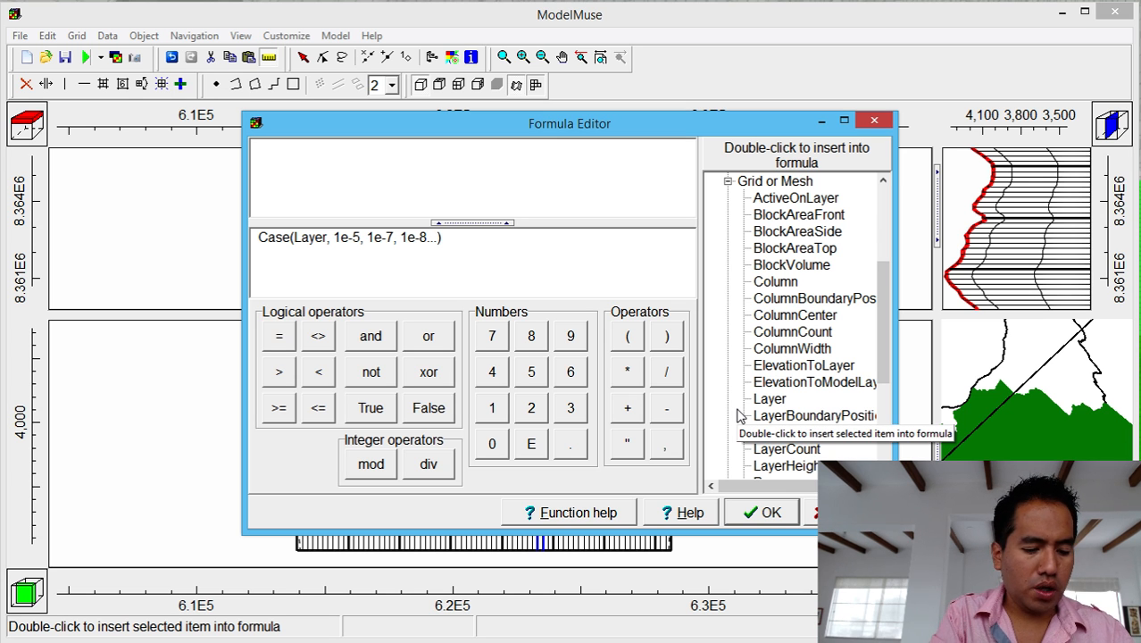
text(,)
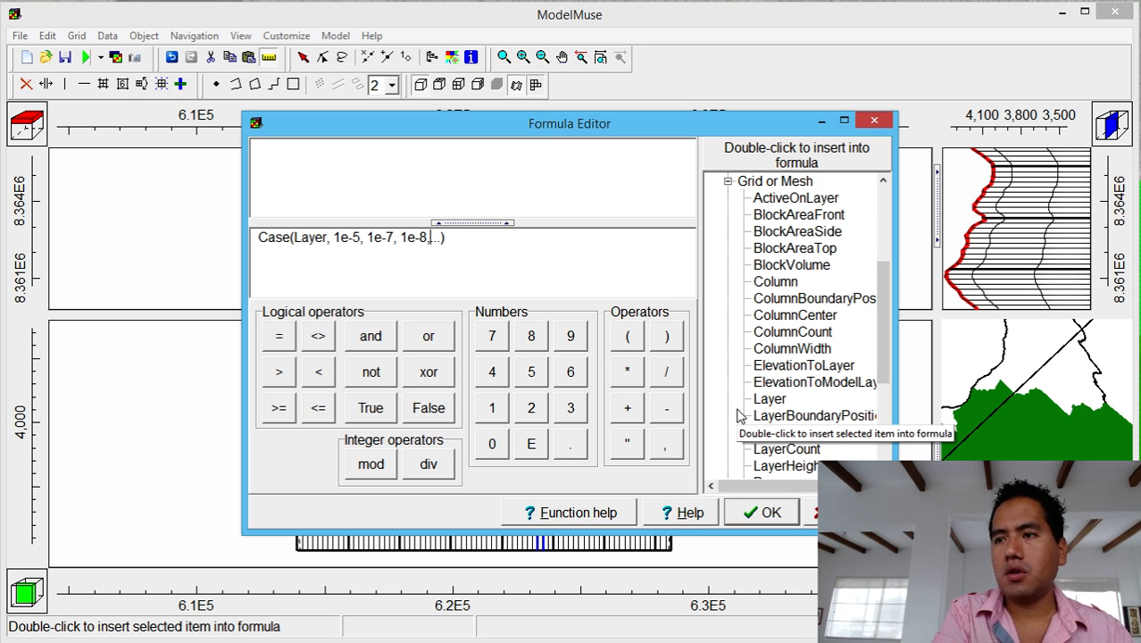
text( 1e)
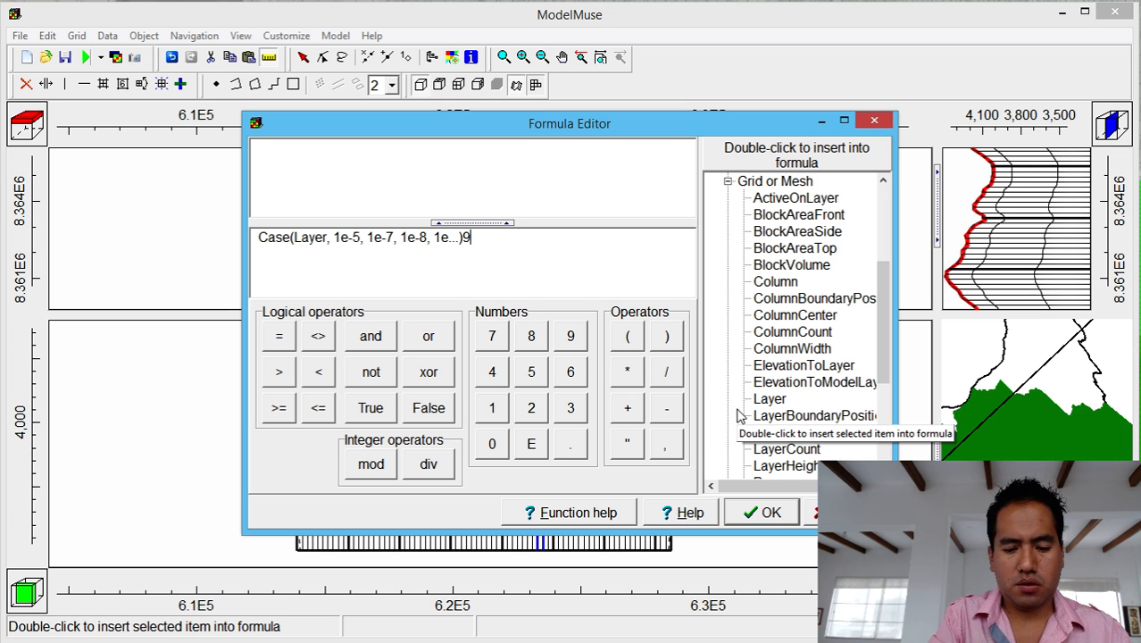
key(Left)
key(BackSpace)
key(BackSpace)
key(BackSpace)
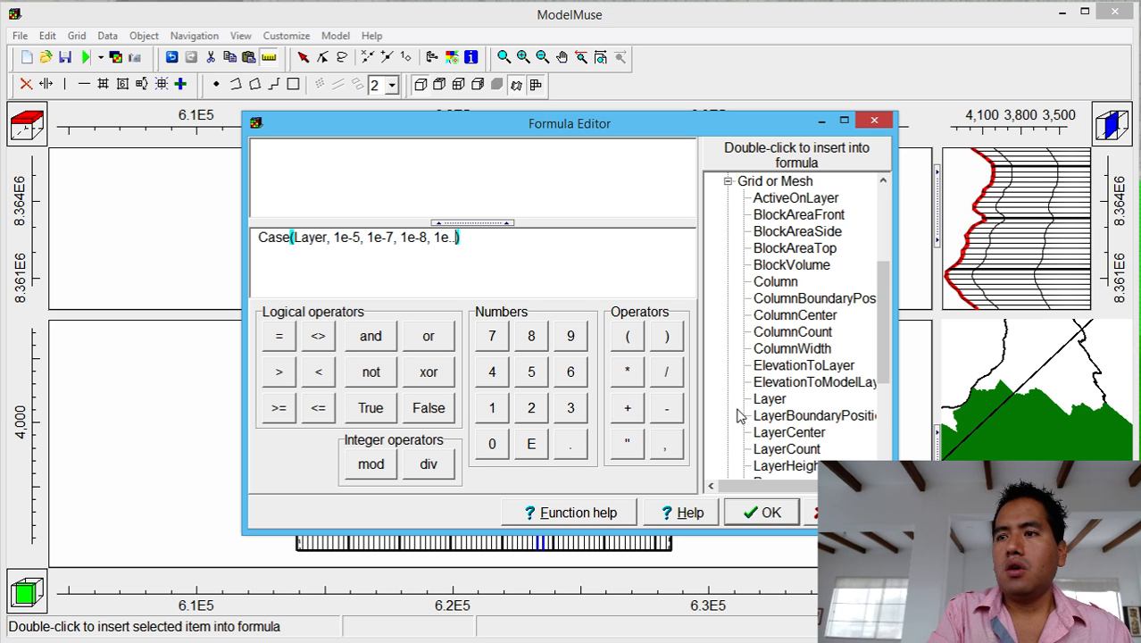
text(-9)
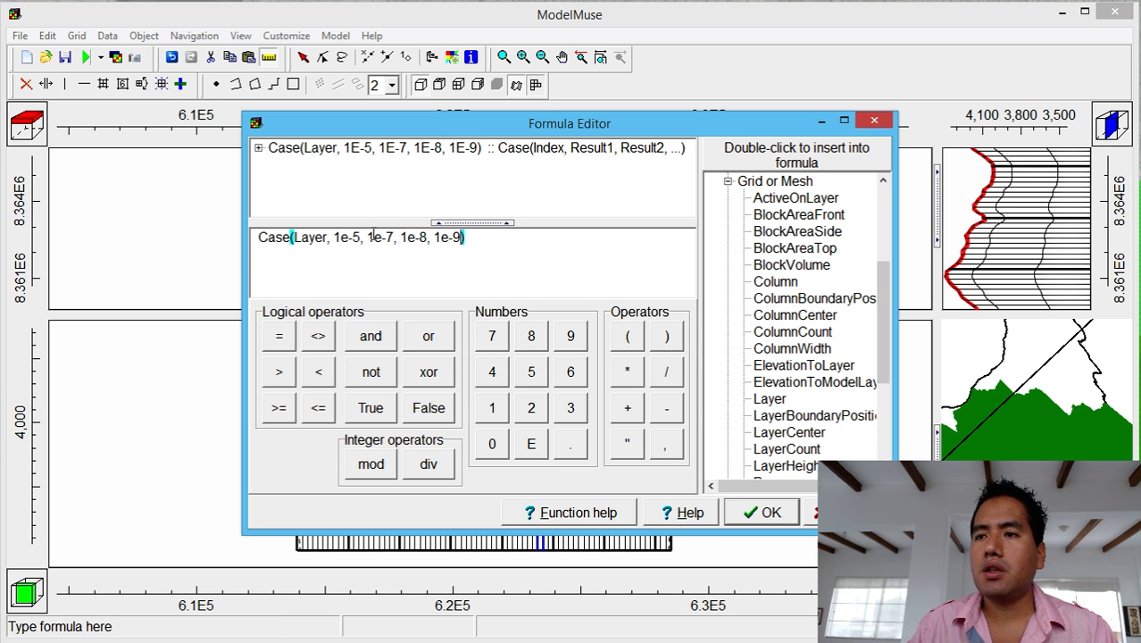
Accept Kx's Case(Layer, 1E-5, 1E-7, 1E-8, 1E-9) formula, confirm Ky equals Kx, and apply.
click(760, 511)
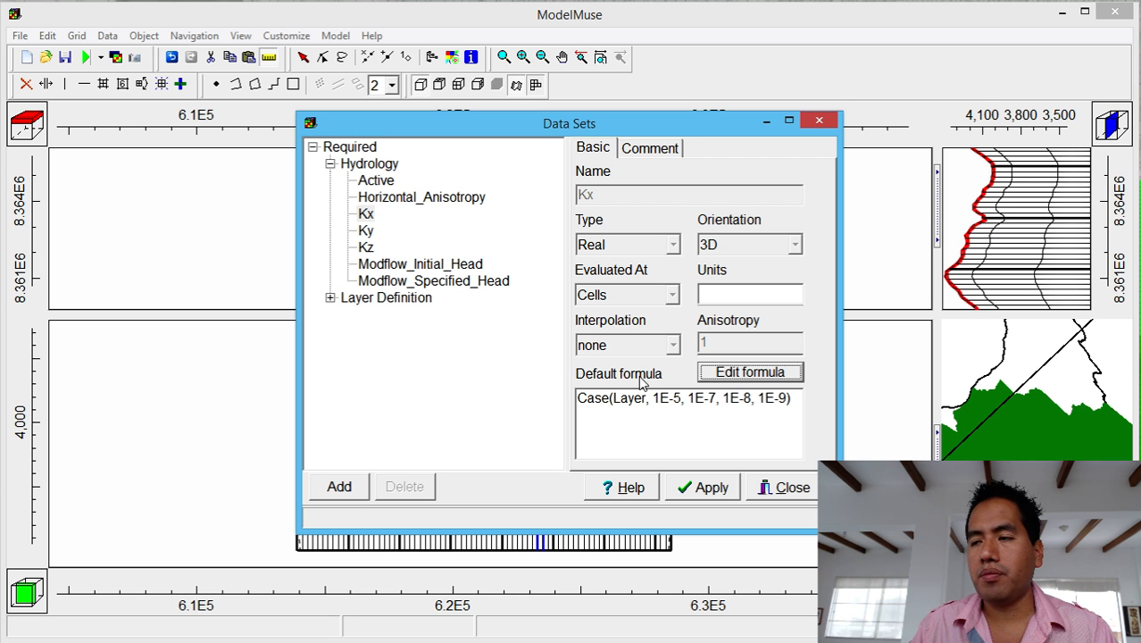
click(374, 183)
click(373, 200)
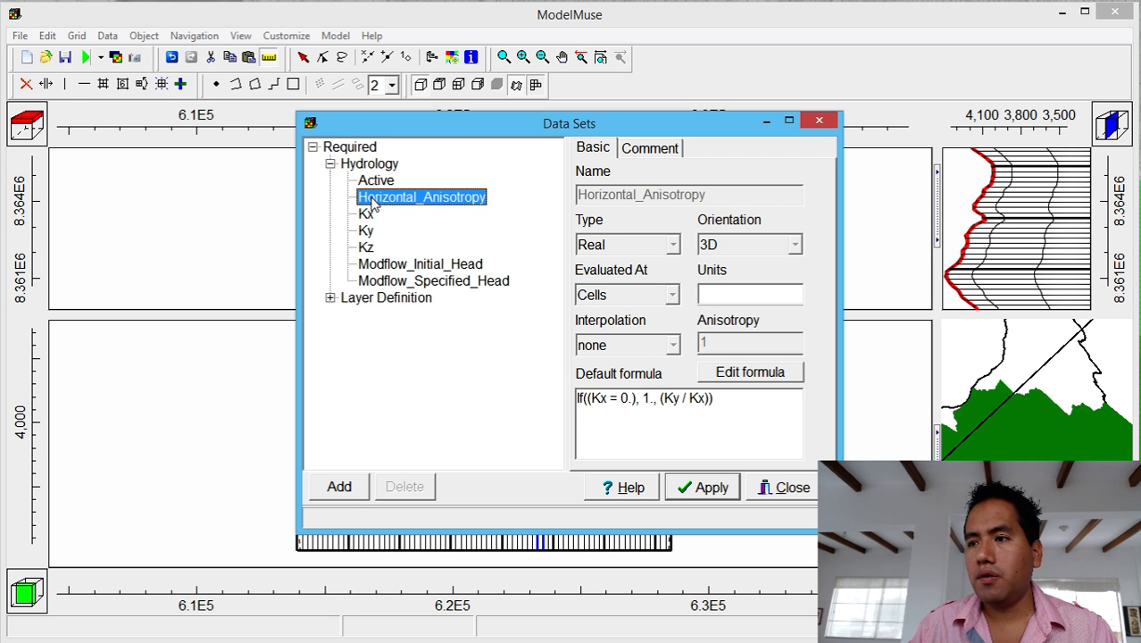
click(367, 214)
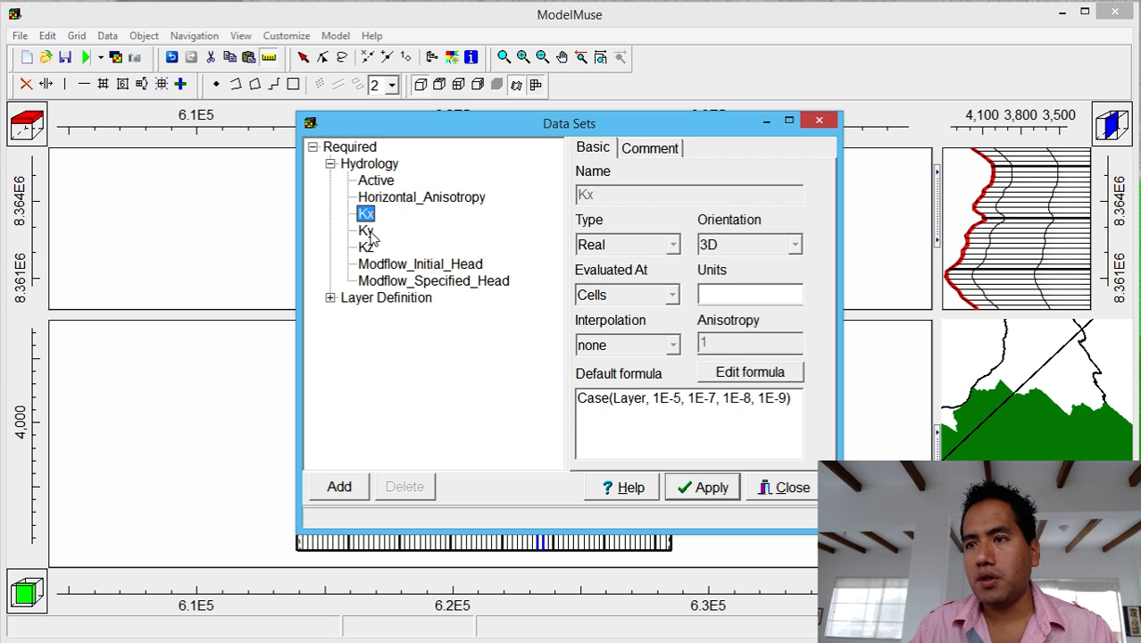
click(366, 232)
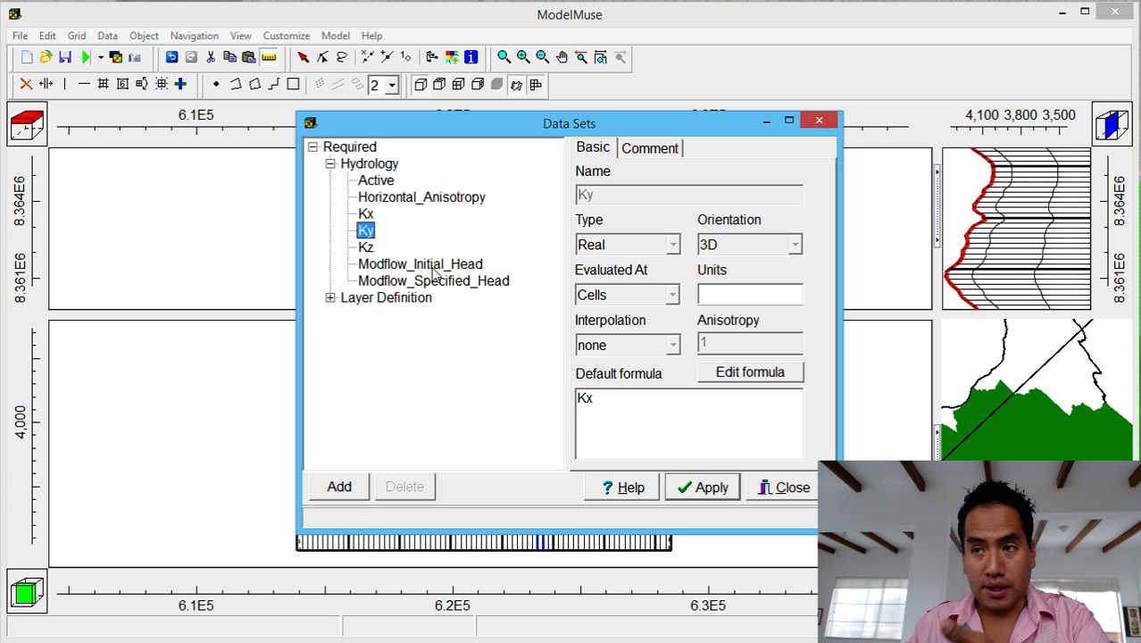
click(366, 214)
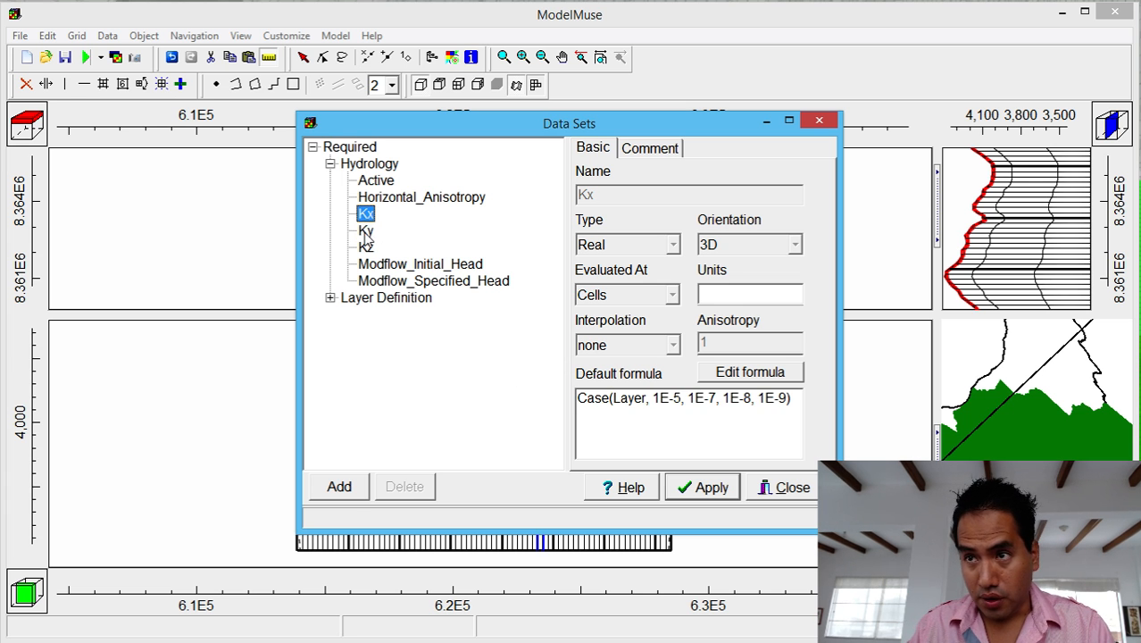
click(366, 232)
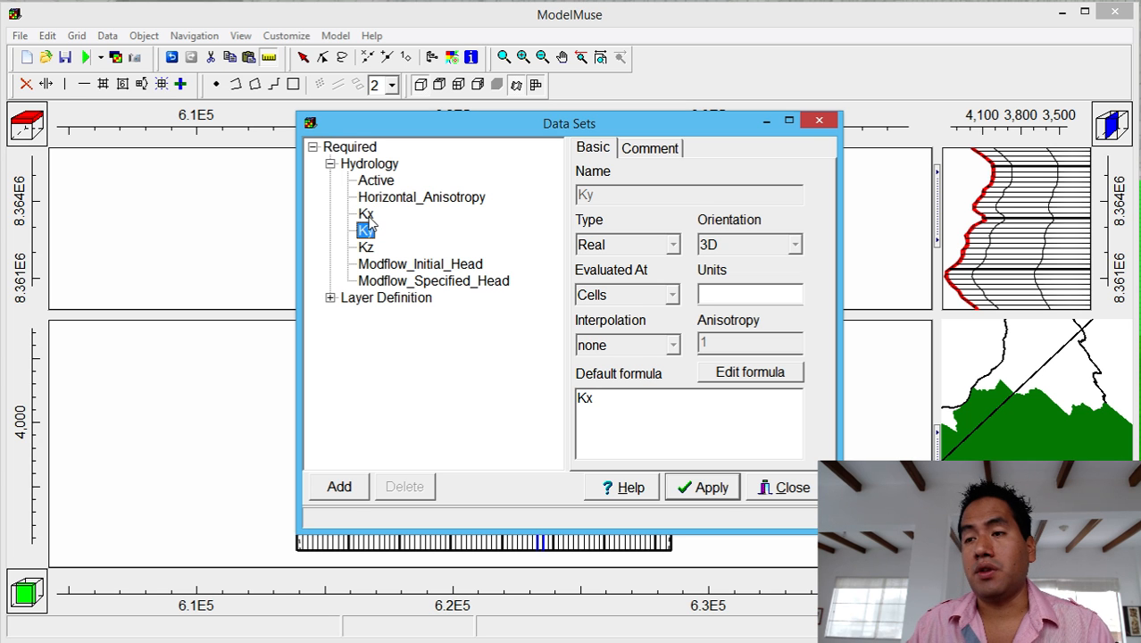
click(373, 267)
click(373, 281)
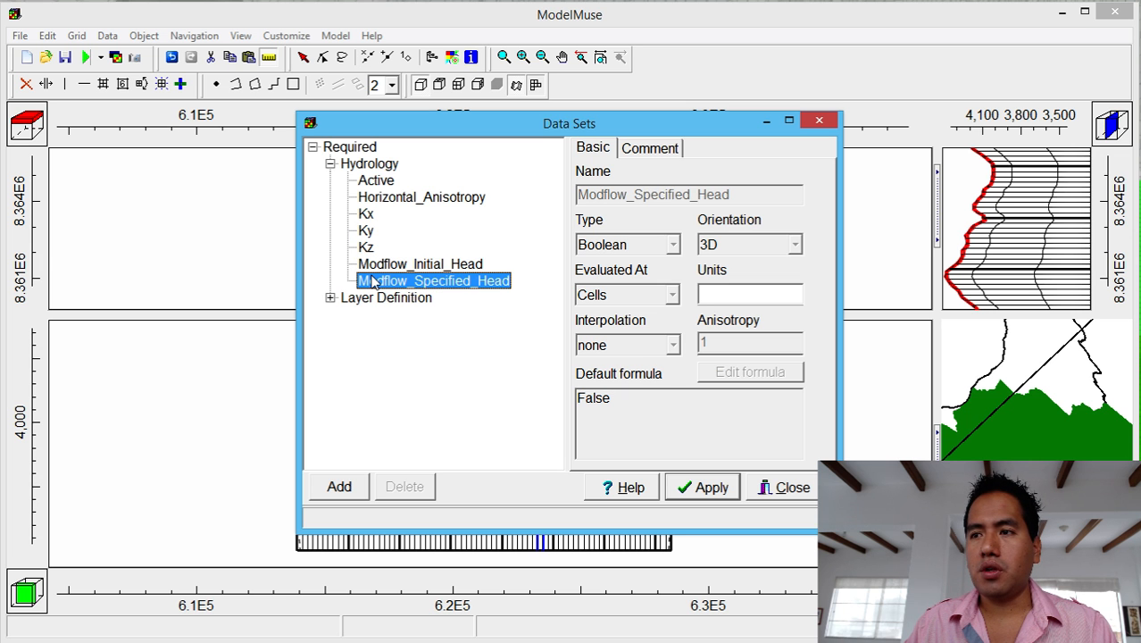
click(686, 487)
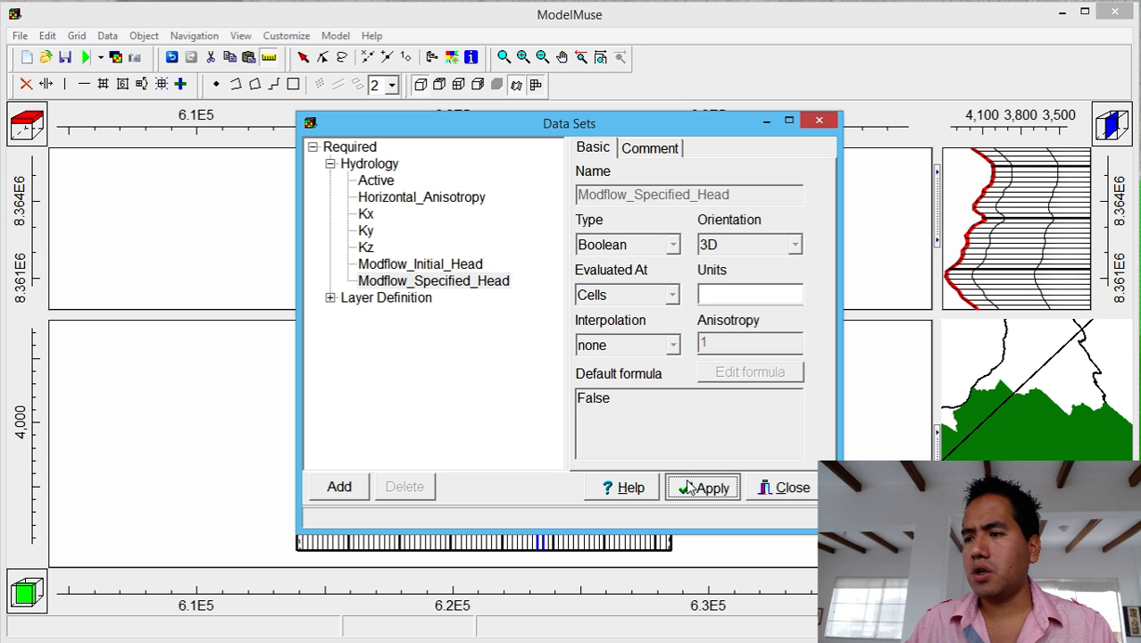
Colour the grid by the Required > Hydrology > Kx data set, then bring up Notepad++.
click(789, 488)
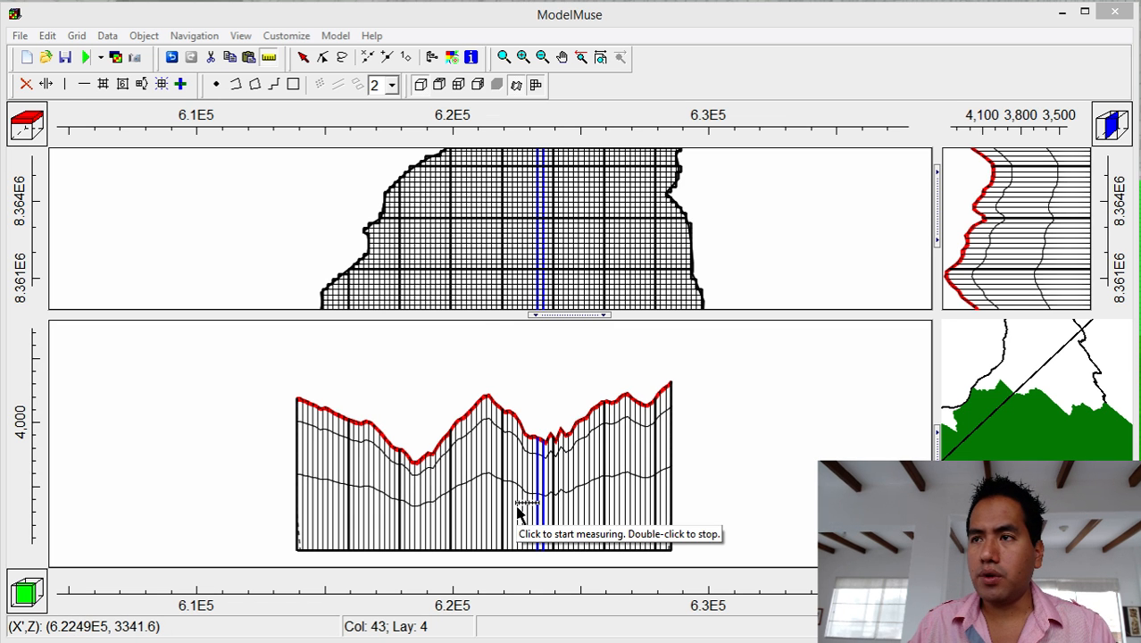
click(455, 60)
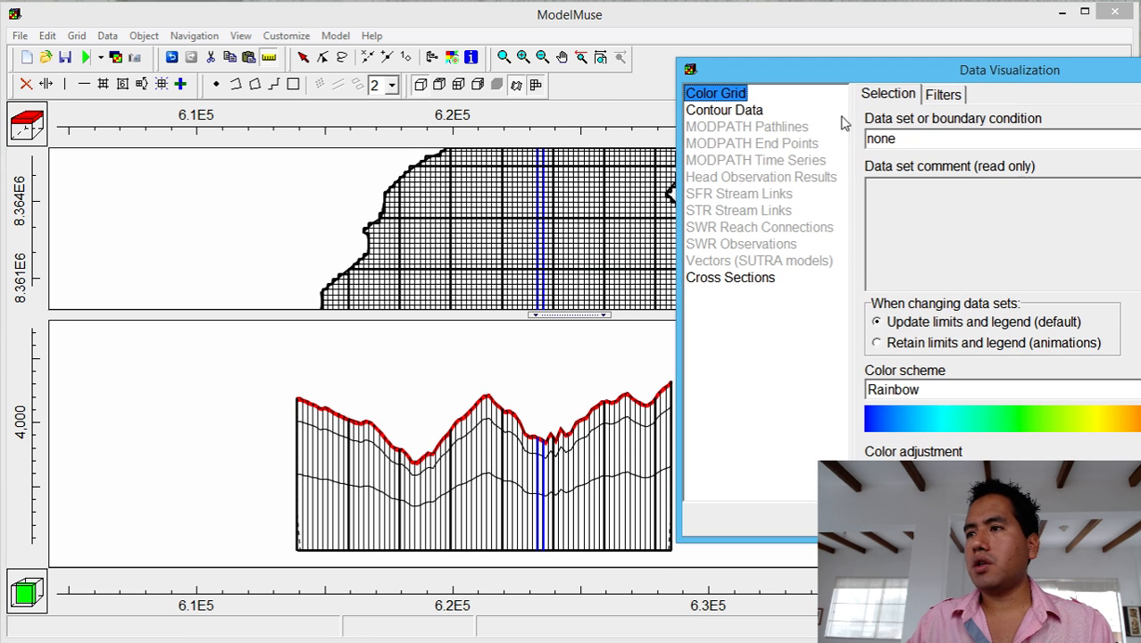
click(1070, 138)
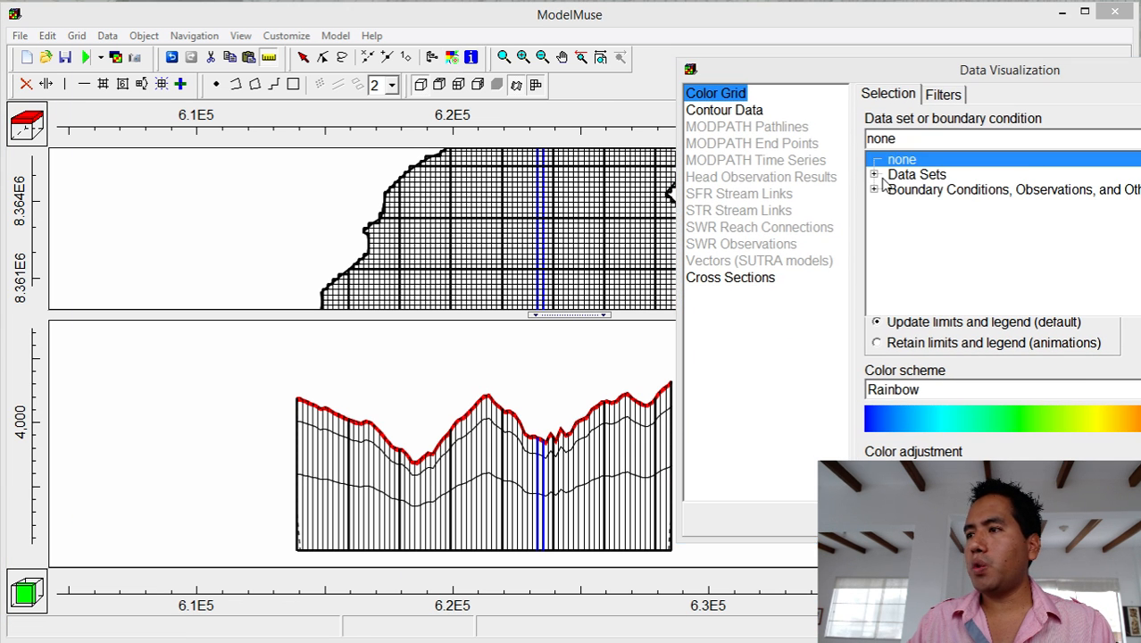
click(875, 175)
click(889, 189)
click(903, 205)
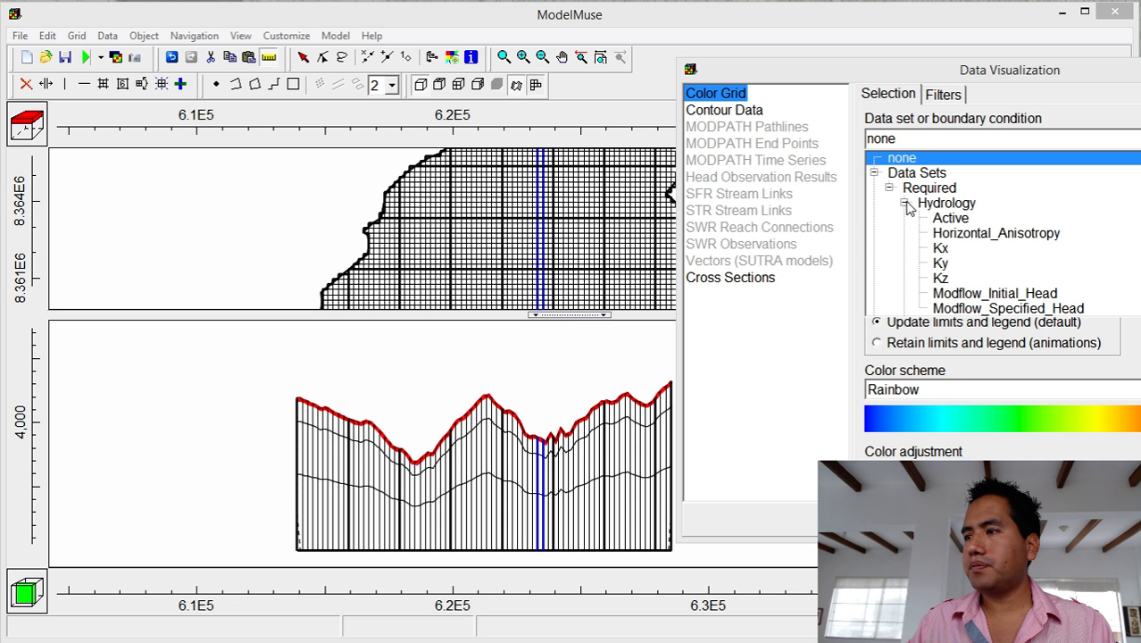
click(939, 249)
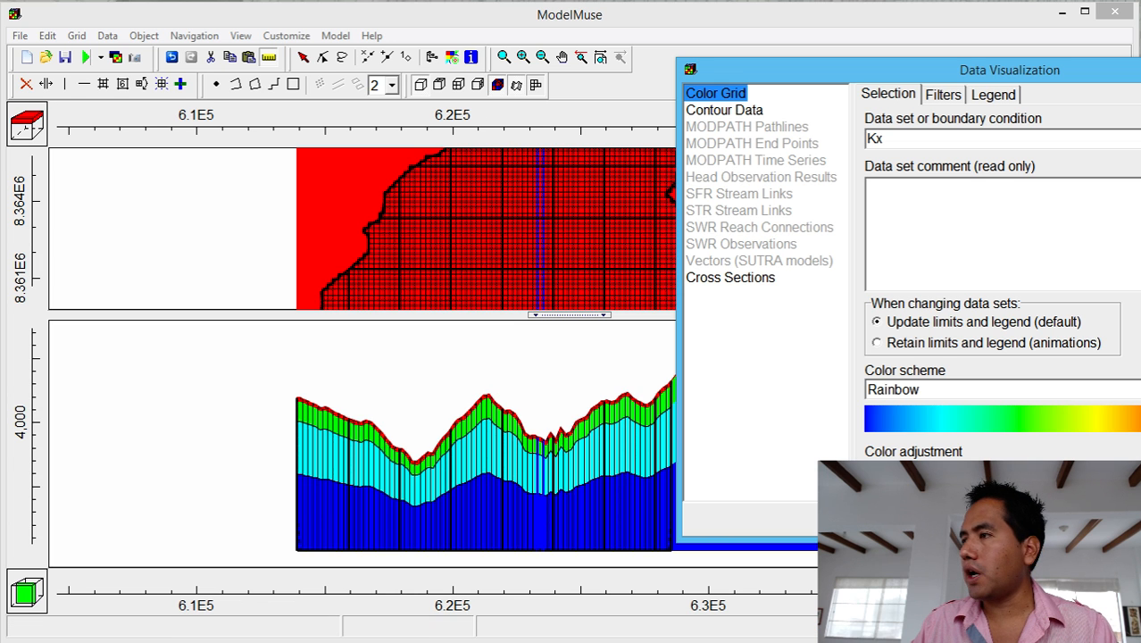
drag(1124, 69, 1140, 69)
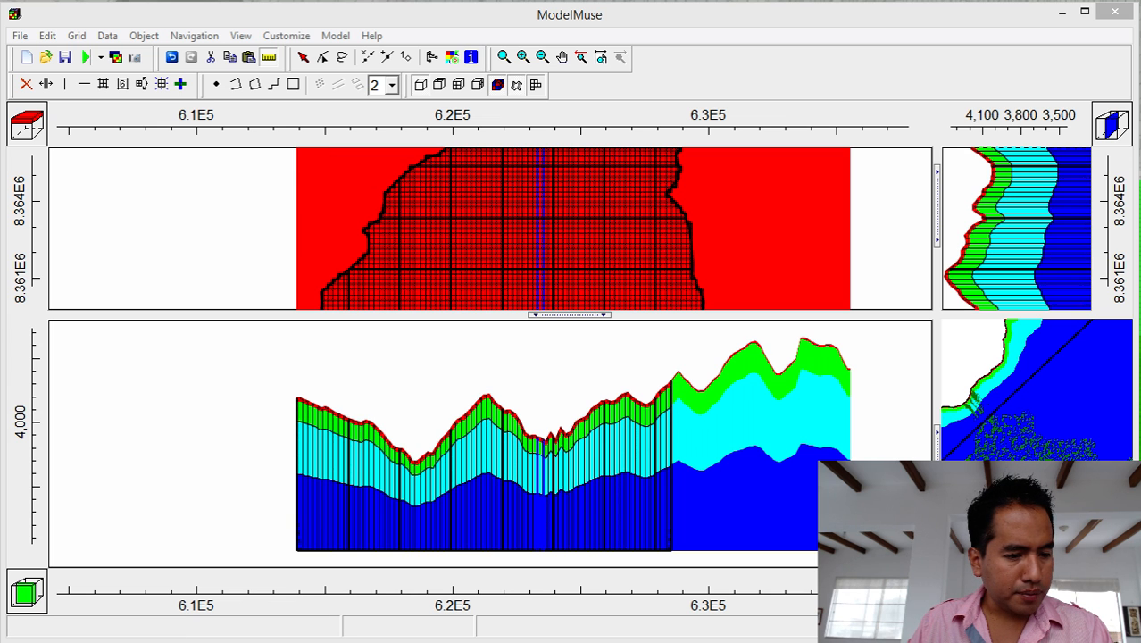
key(alt+Tab)
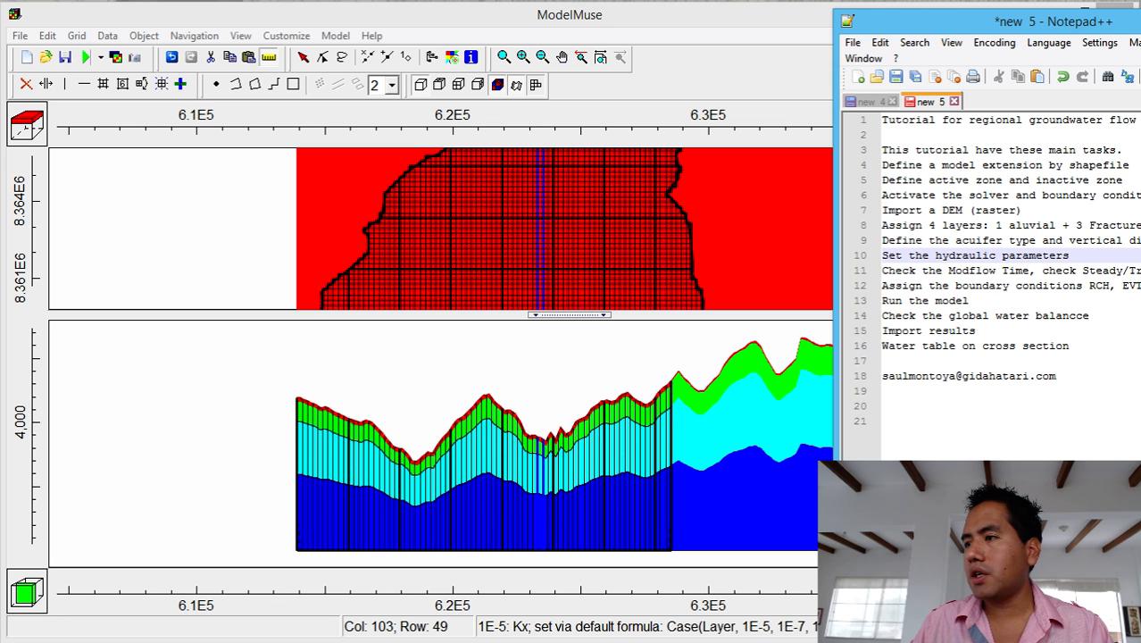
Keep the single MODFLOW stress period as Steady State.
click(179, 11)
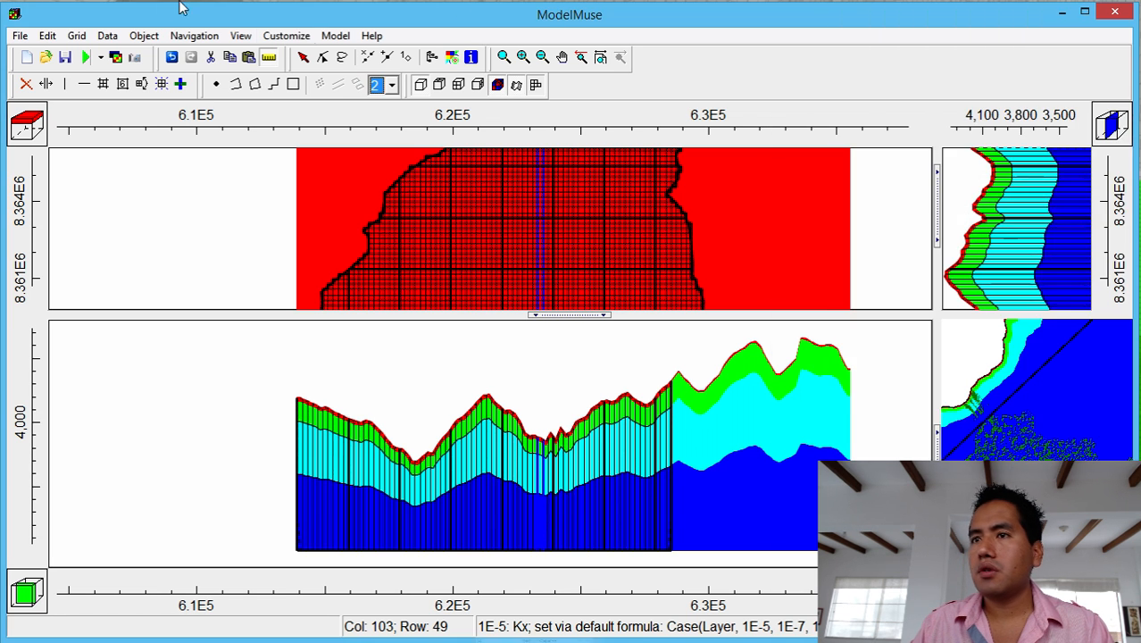
click(334, 35)
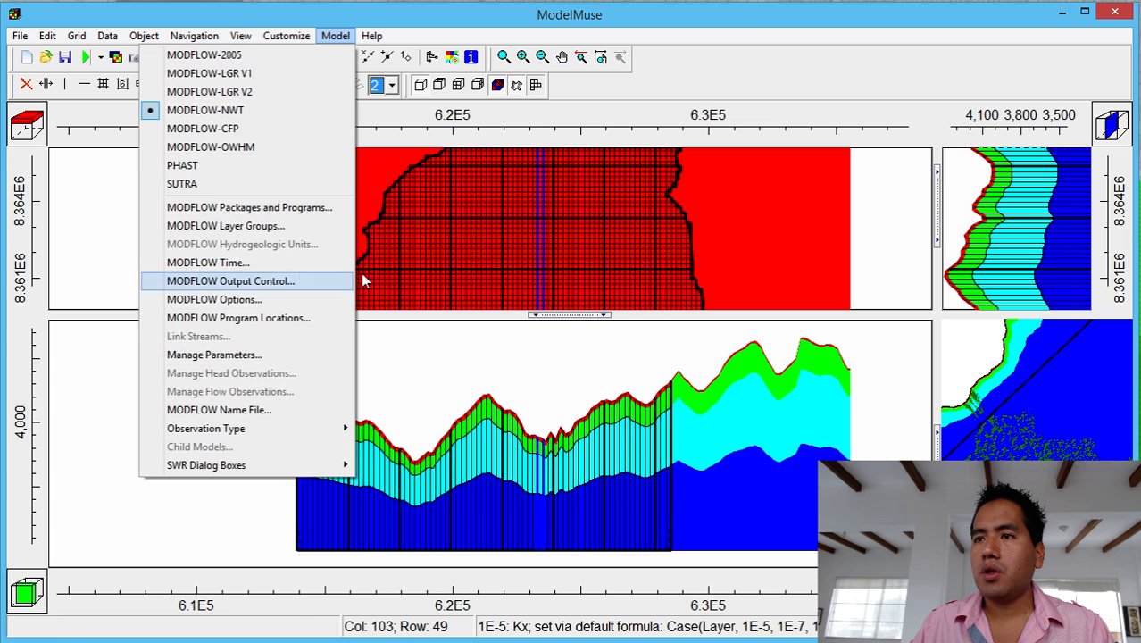
click(282, 263)
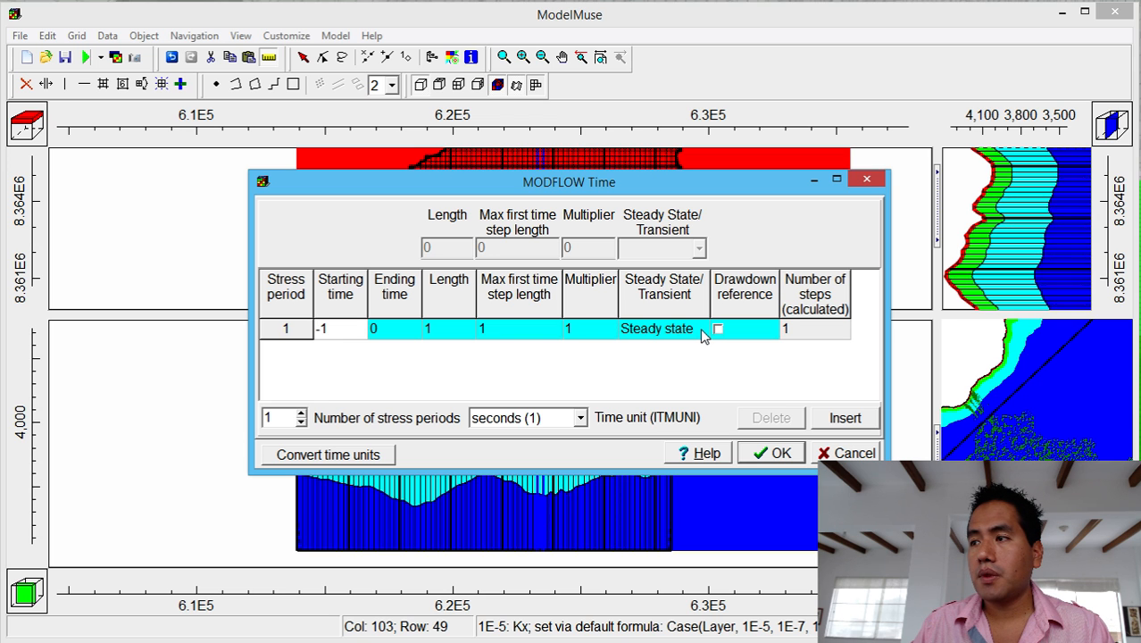
click(650, 332)
click(702, 330)
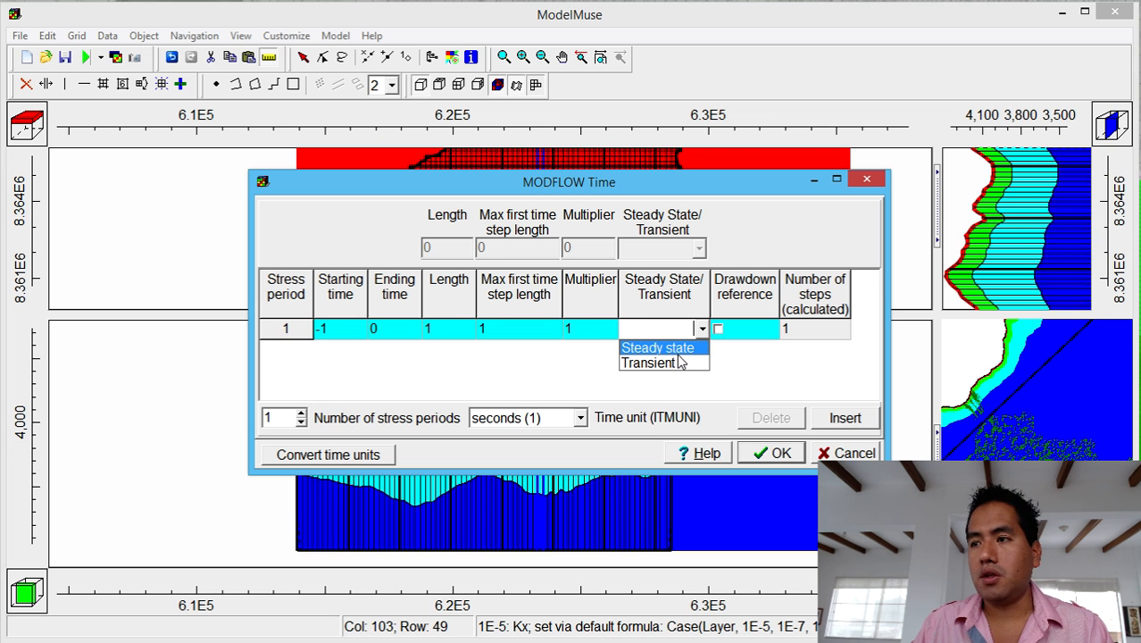
click(677, 349)
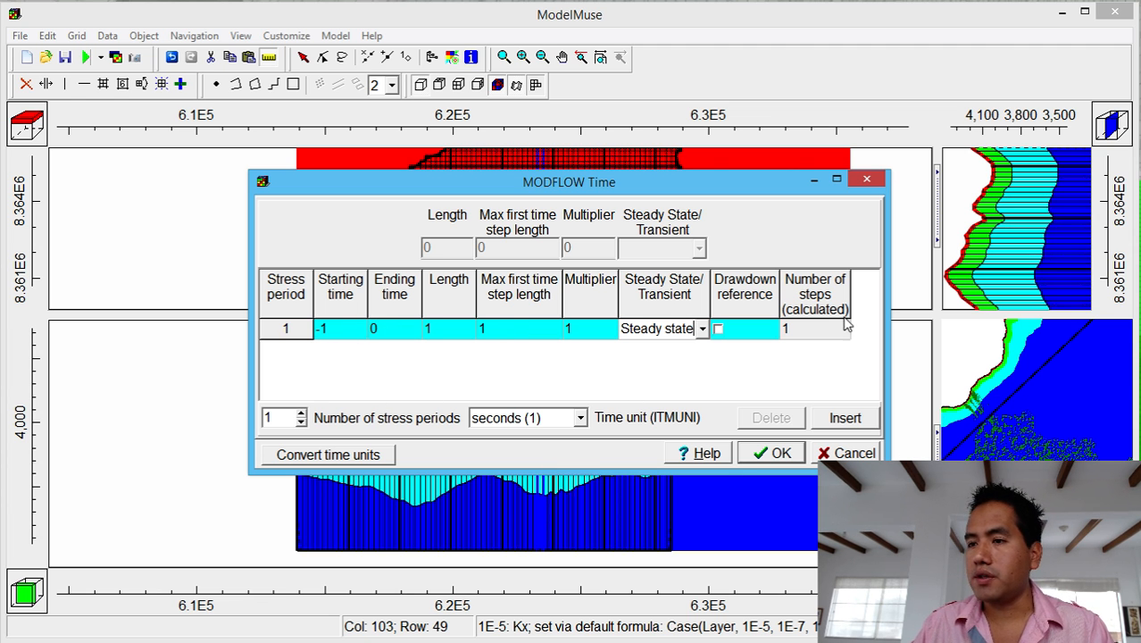
Review the input and output units in the time units converter, then close both dialogs unchanged.
click(368, 454)
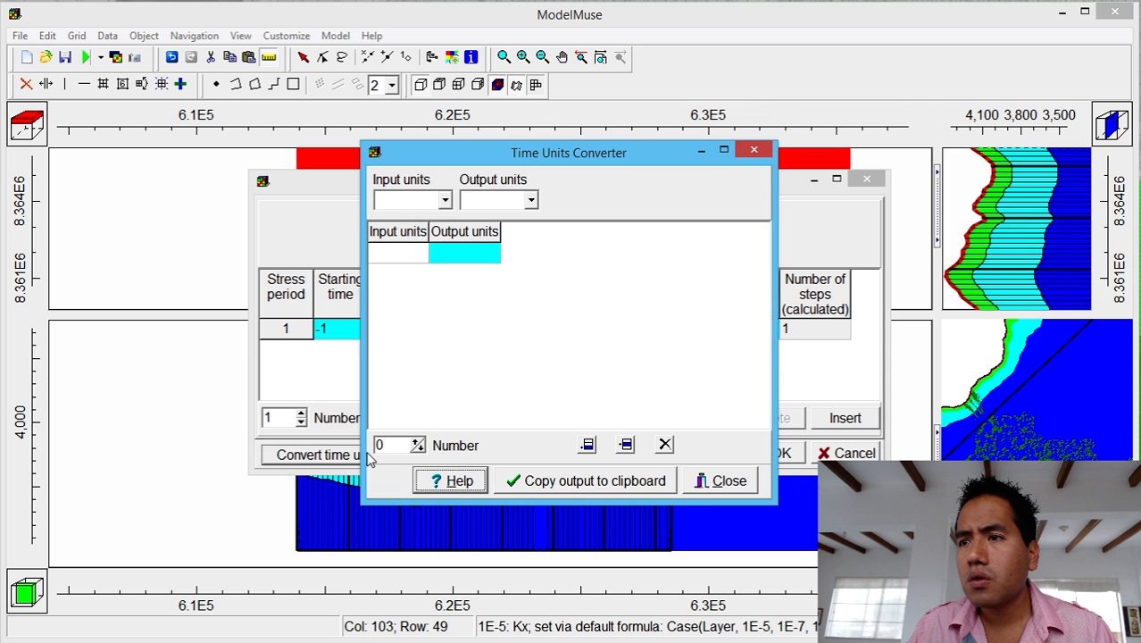
click(436, 201)
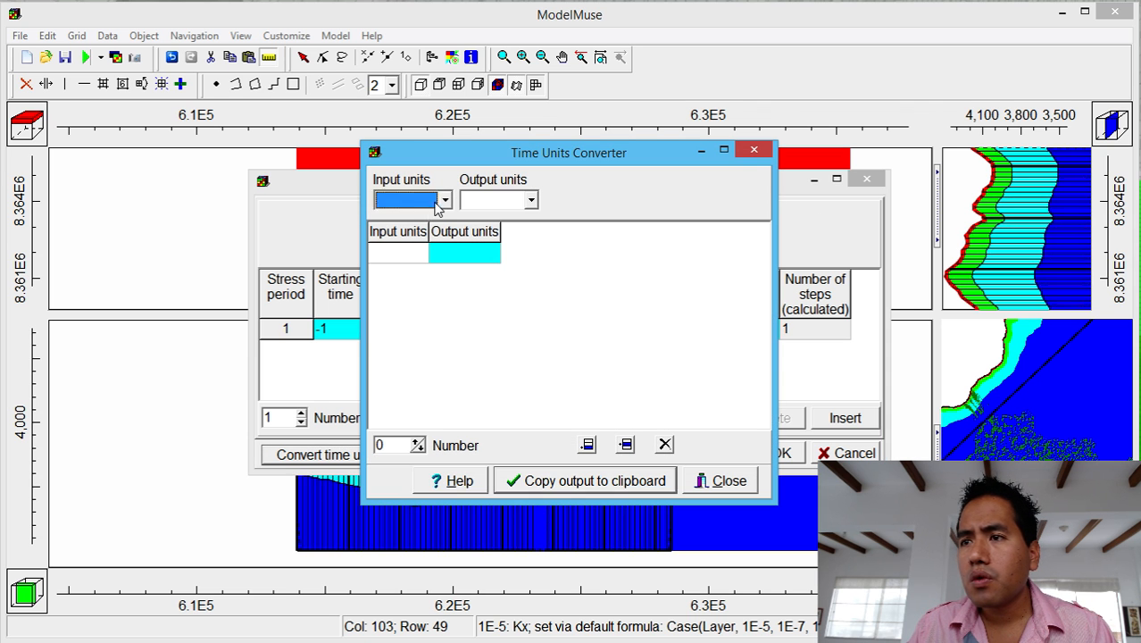
click(496, 202)
click(496, 203)
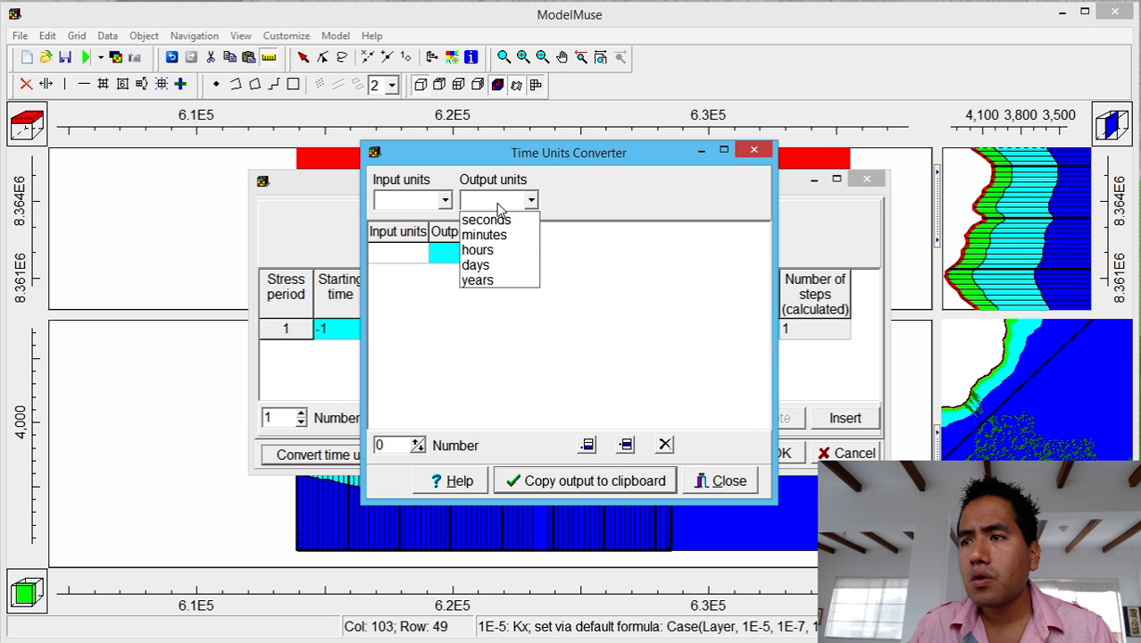
click(496, 202)
click(753, 150)
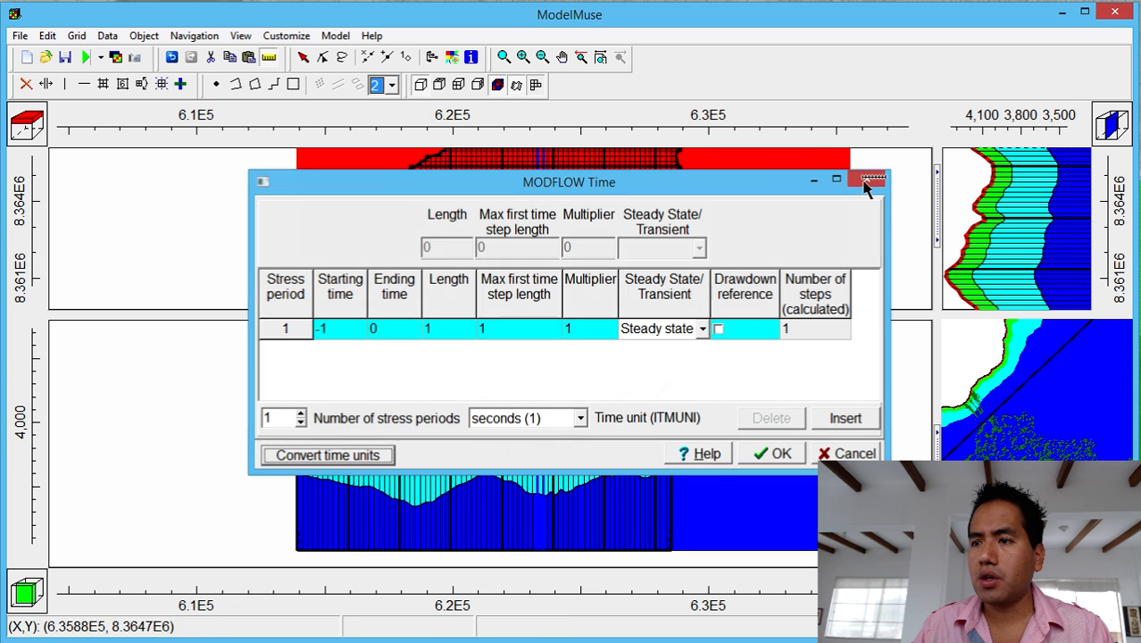
click(866, 179)
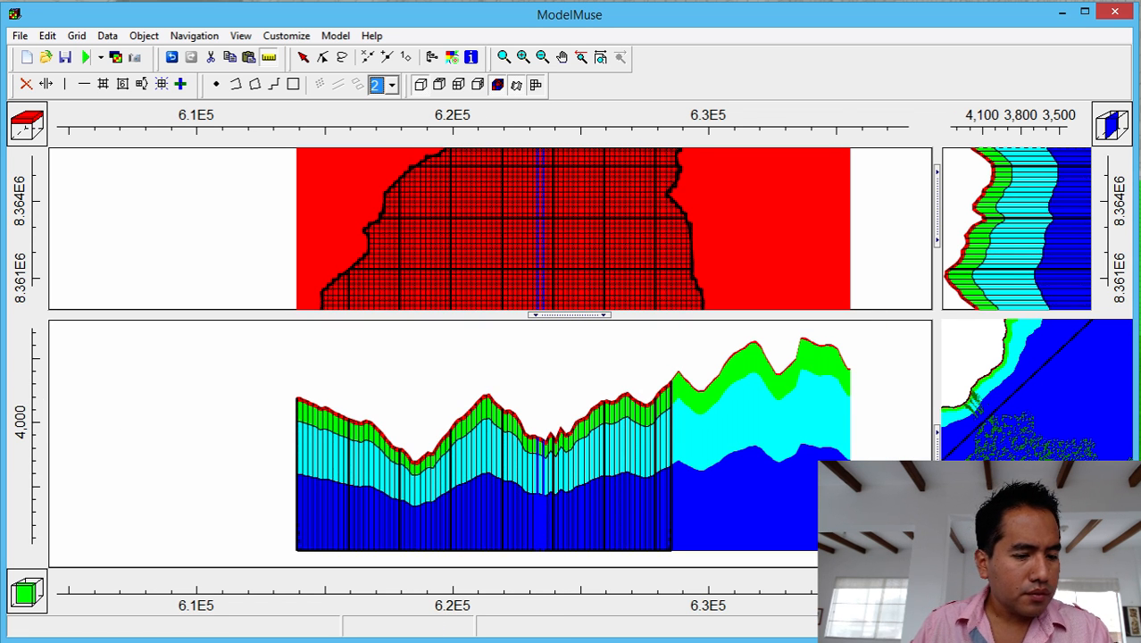
Mark the RCH, EVT boundary conditions line 12 in the task list, then return to ModelMuse.
key(alt+Tab)
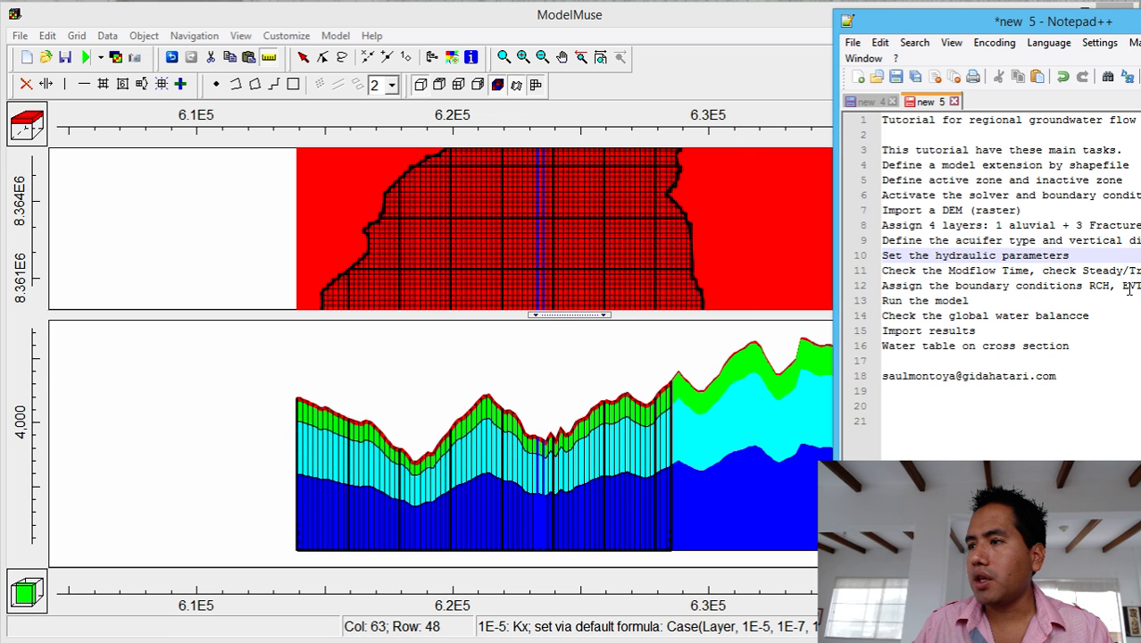
drag(1088, 287, 1138, 287)
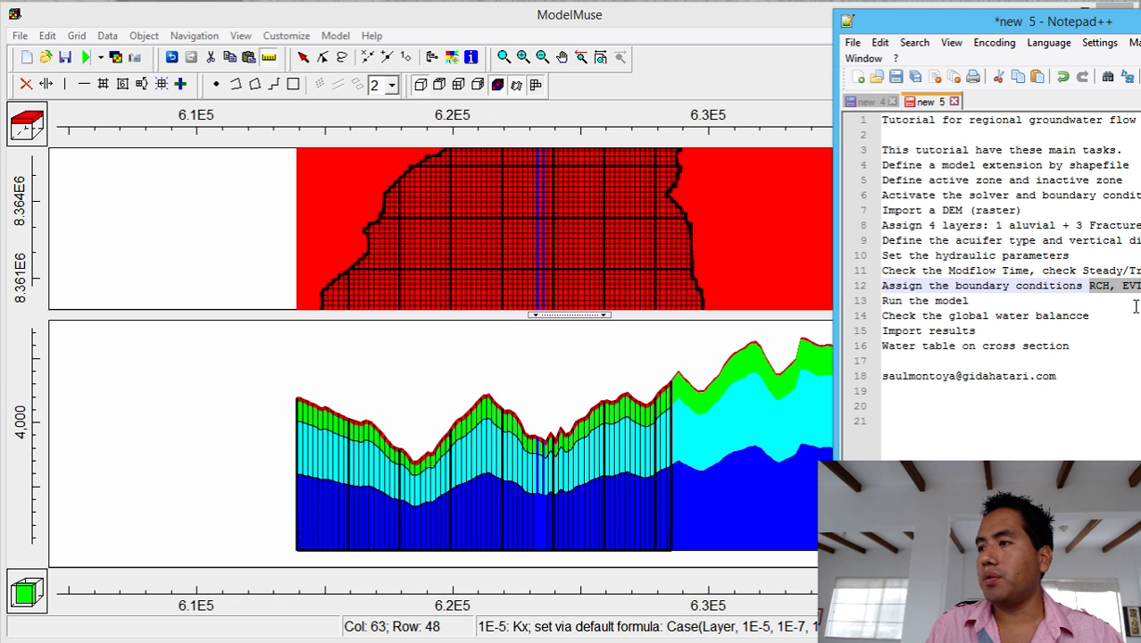
click(969, 301)
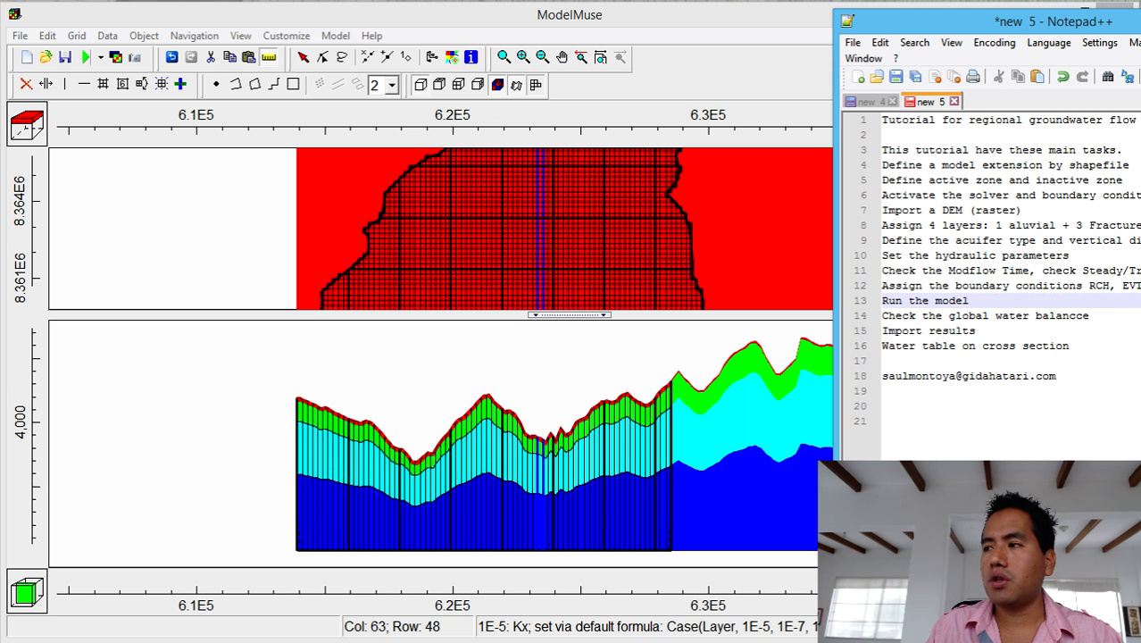
click(1134, 285)
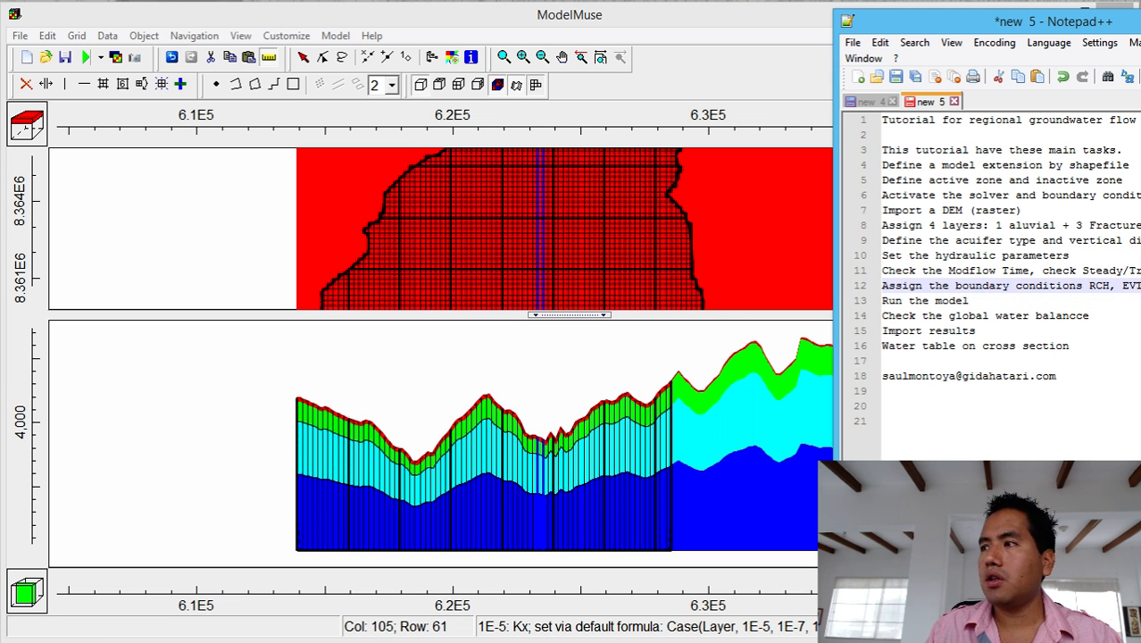
click(452, 159)
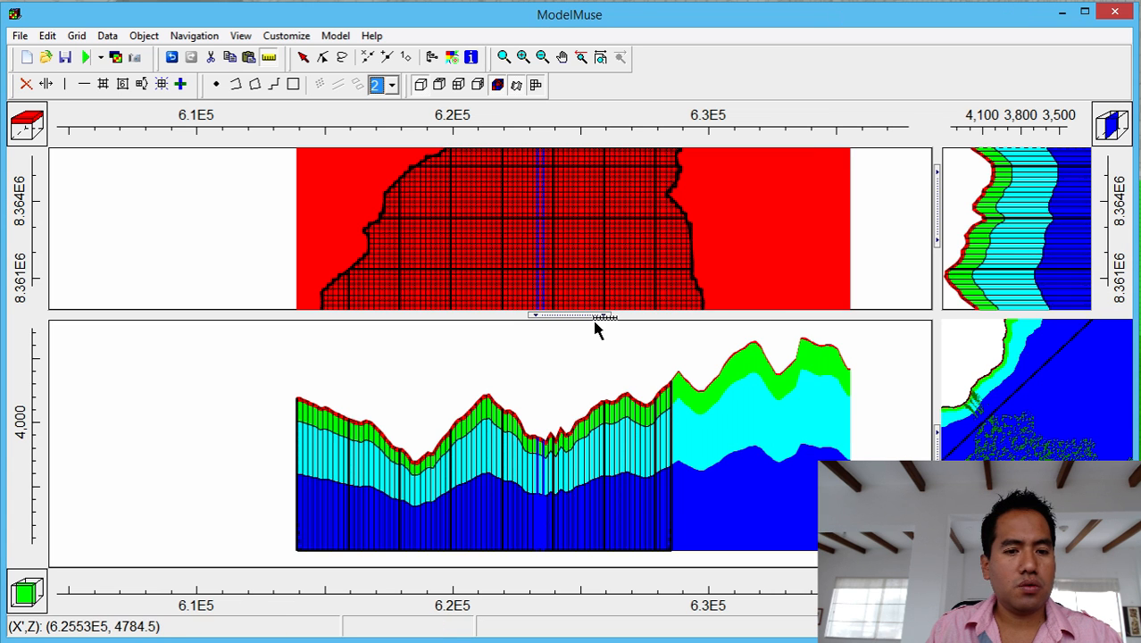
Enlarge the top view and import the rios.shp shapefile from the 1_Shp folder.
drag(591, 317, 594, 452)
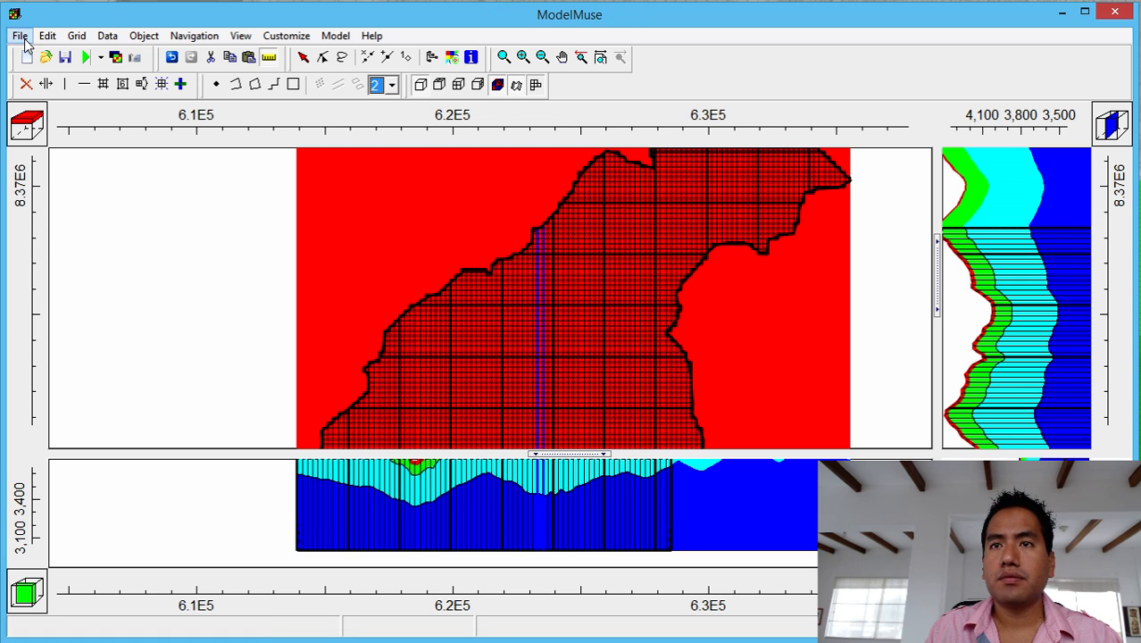
click(21, 37)
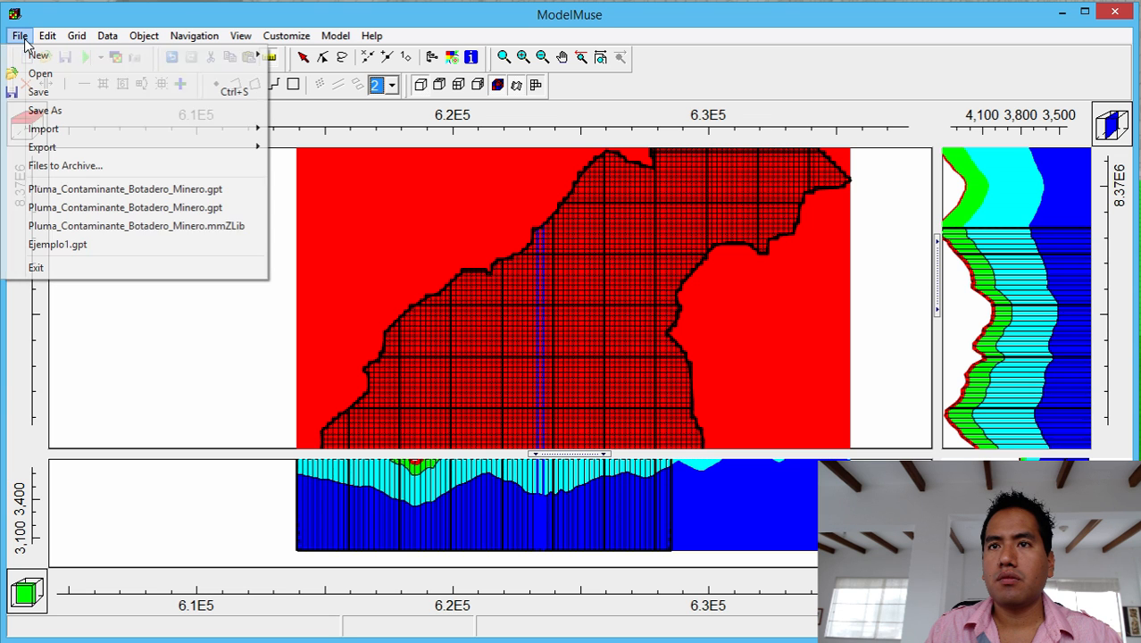
mouse_move(77, 136)
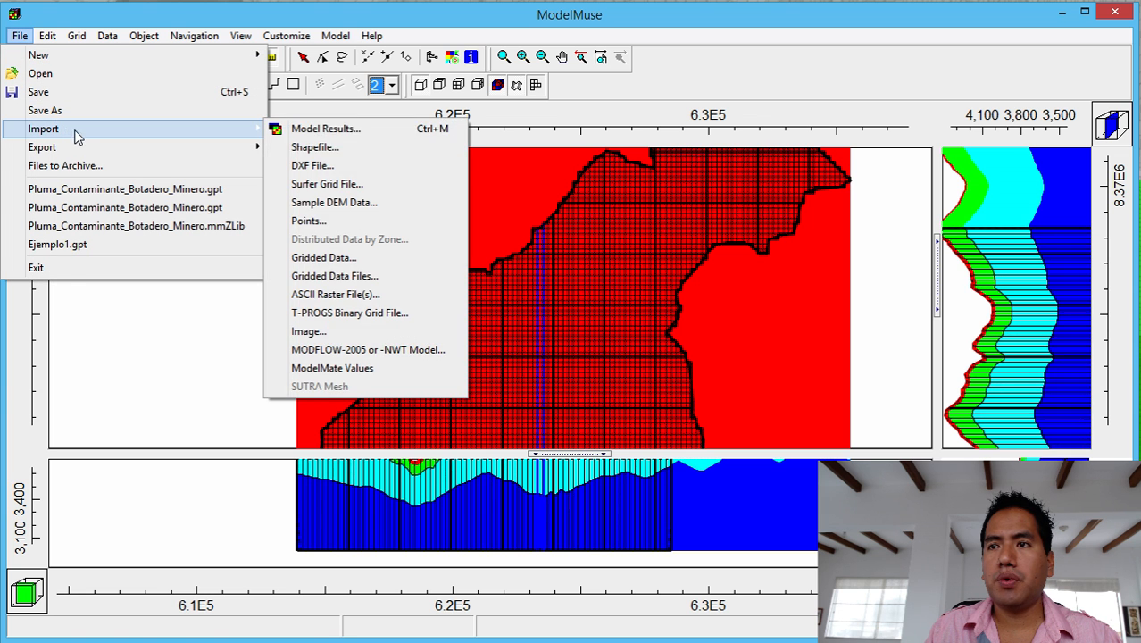
click(361, 148)
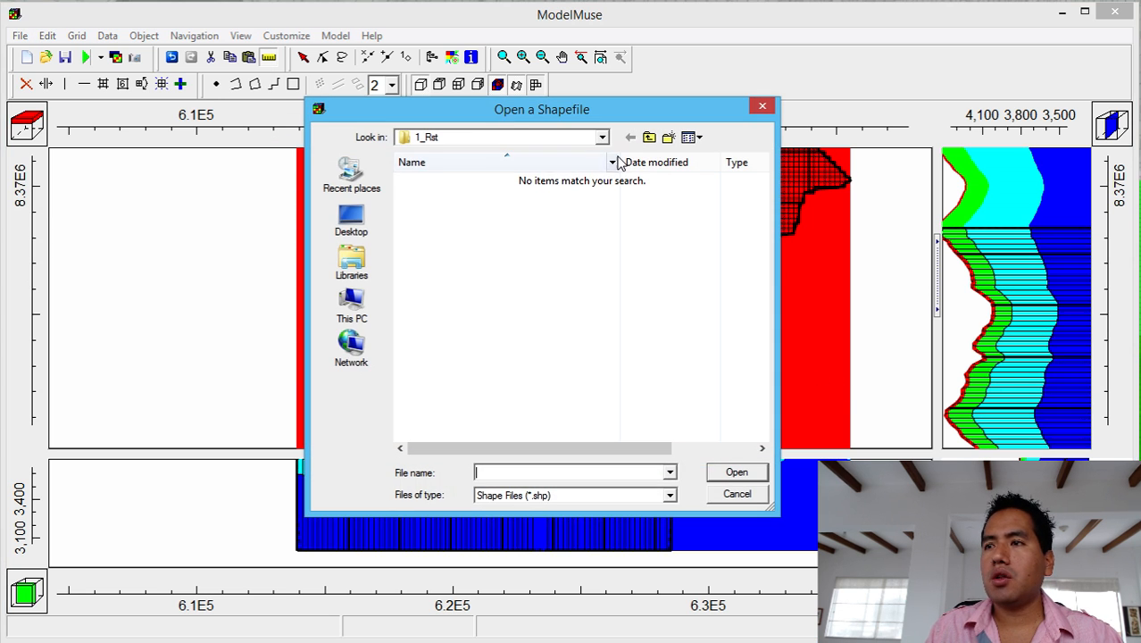
click(649, 136)
click(430, 205)
double_click(430, 204)
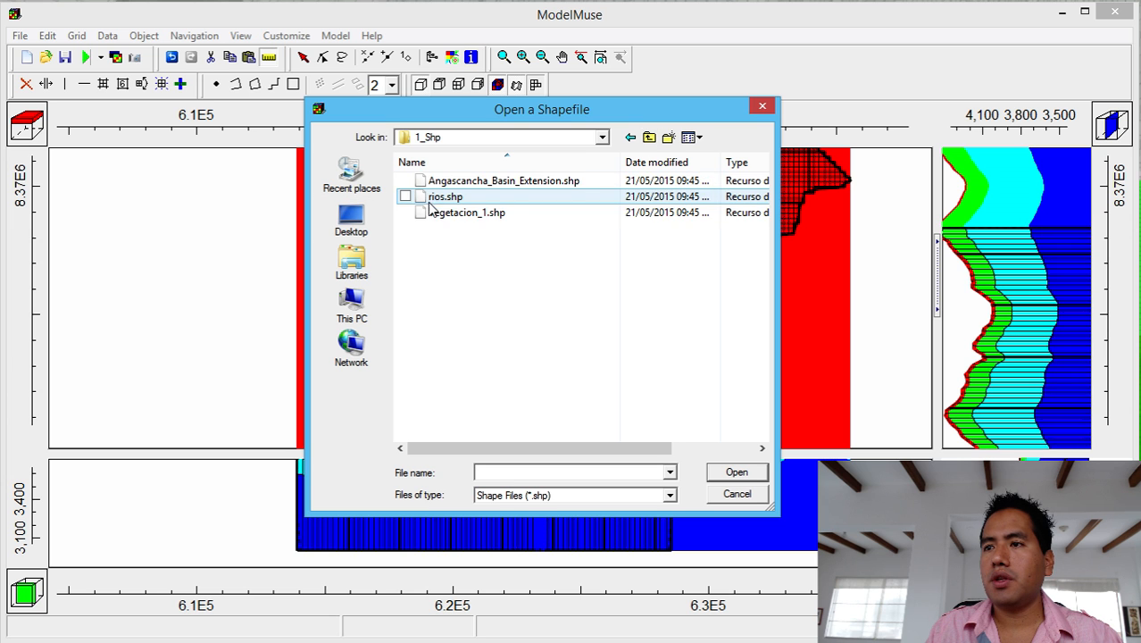
click(441, 199)
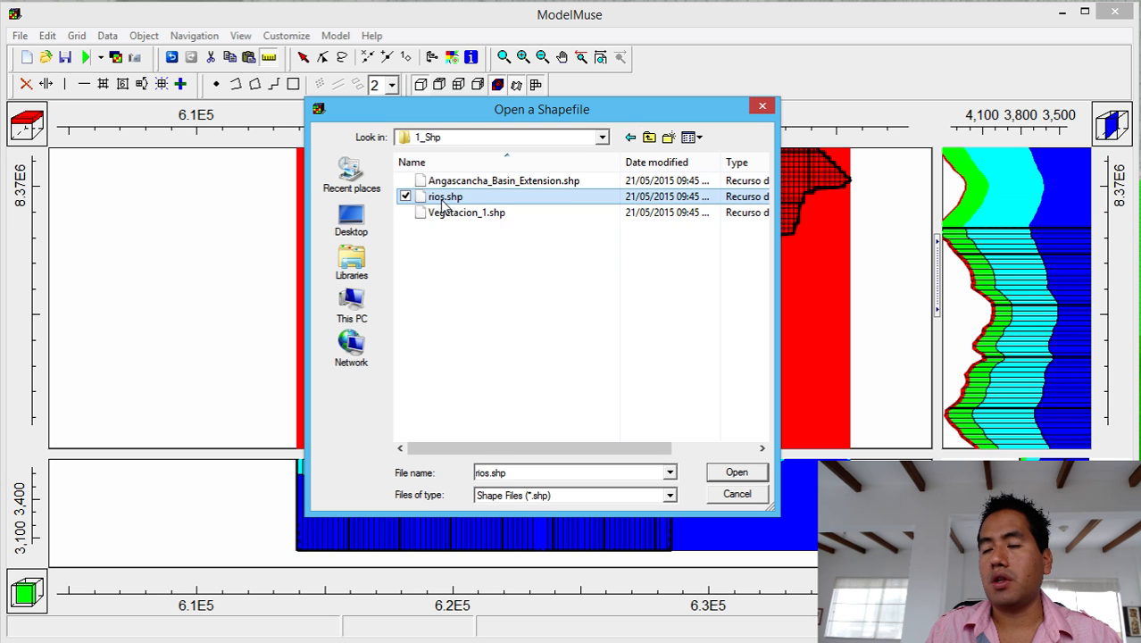
click(442, 200)
click(458, 252)
double_click(446, 198)
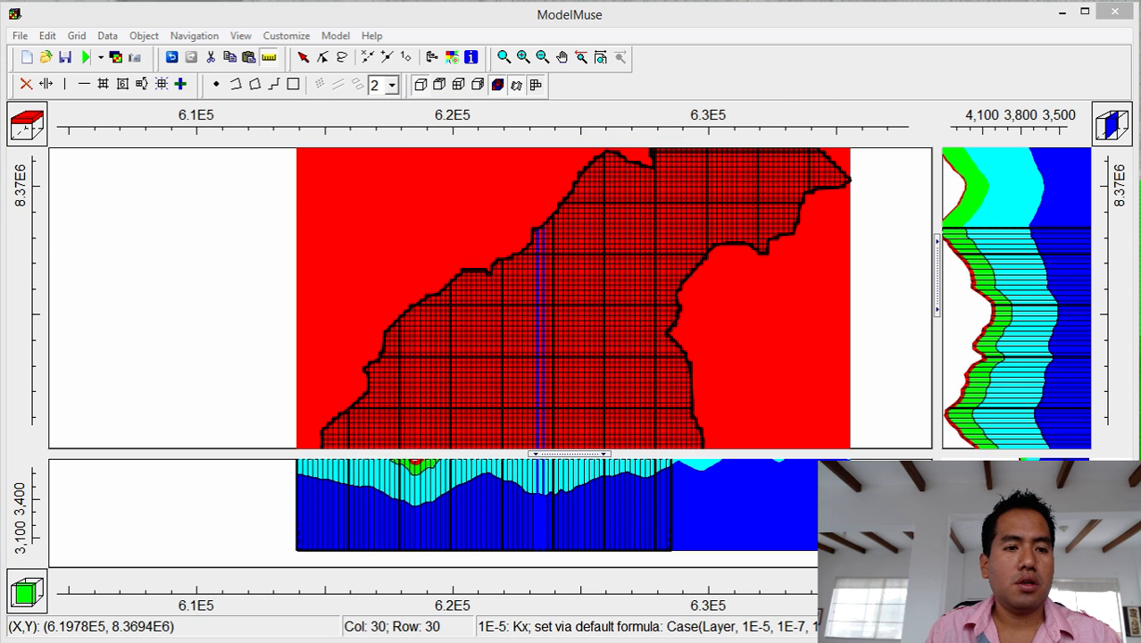
Make rios.shp set values of intersected cells and import as one multipart object.
drag(662, 171, 714, 113)
click(594, 211)
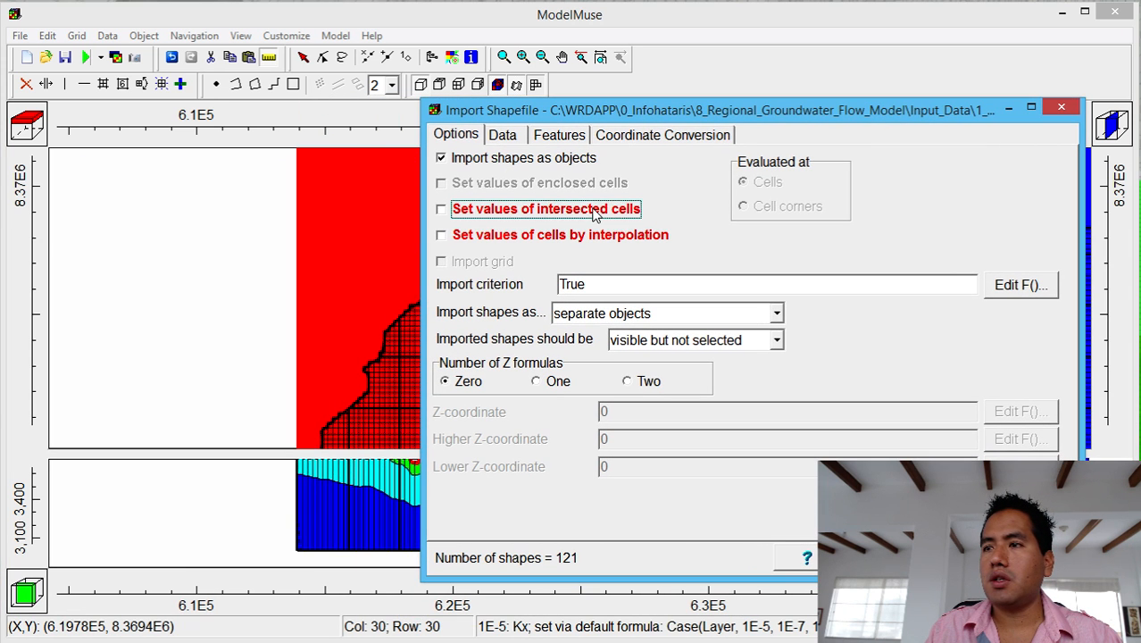
click(696, 321)
click(694, 356)
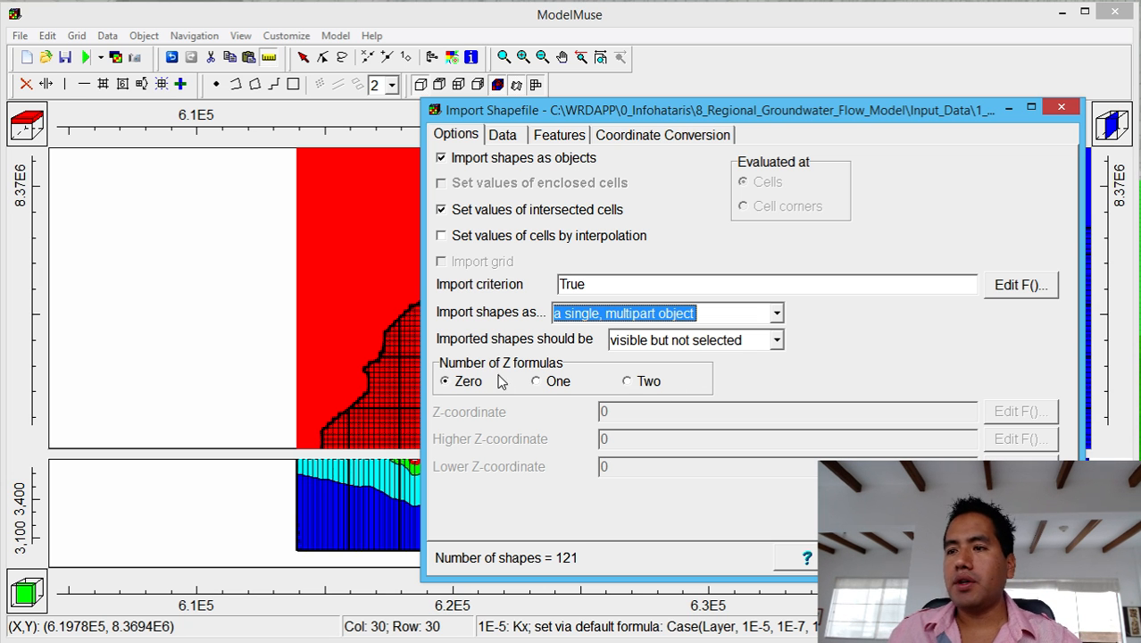
Use a single Z formula of Model_Top for the shapes' Z-coordinate.
click(536, 381)
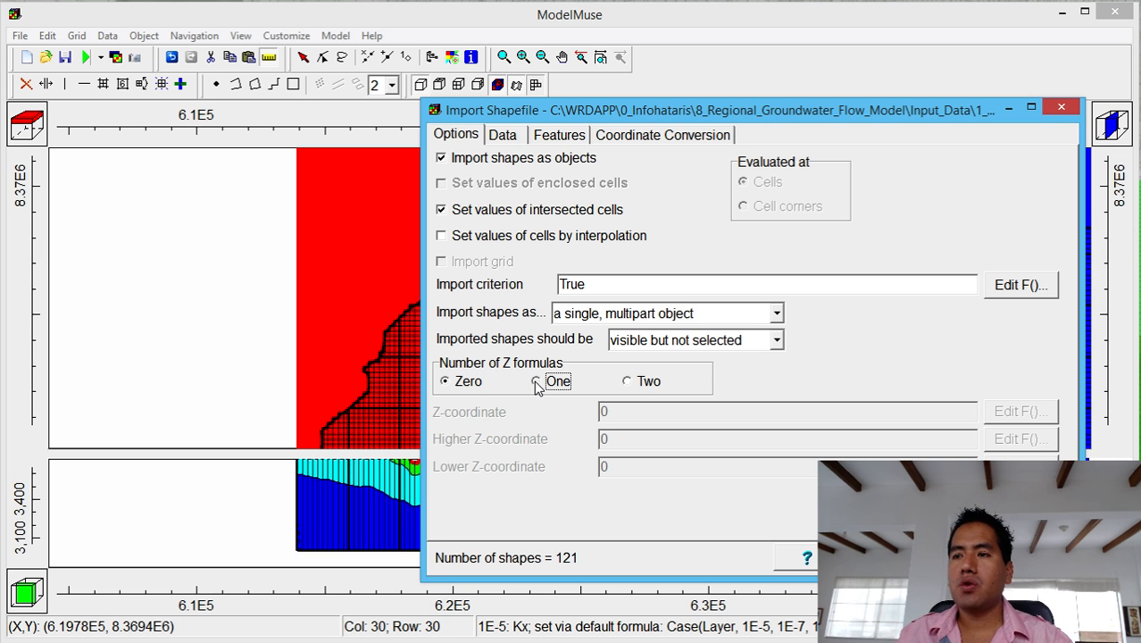
click(1036, 411)
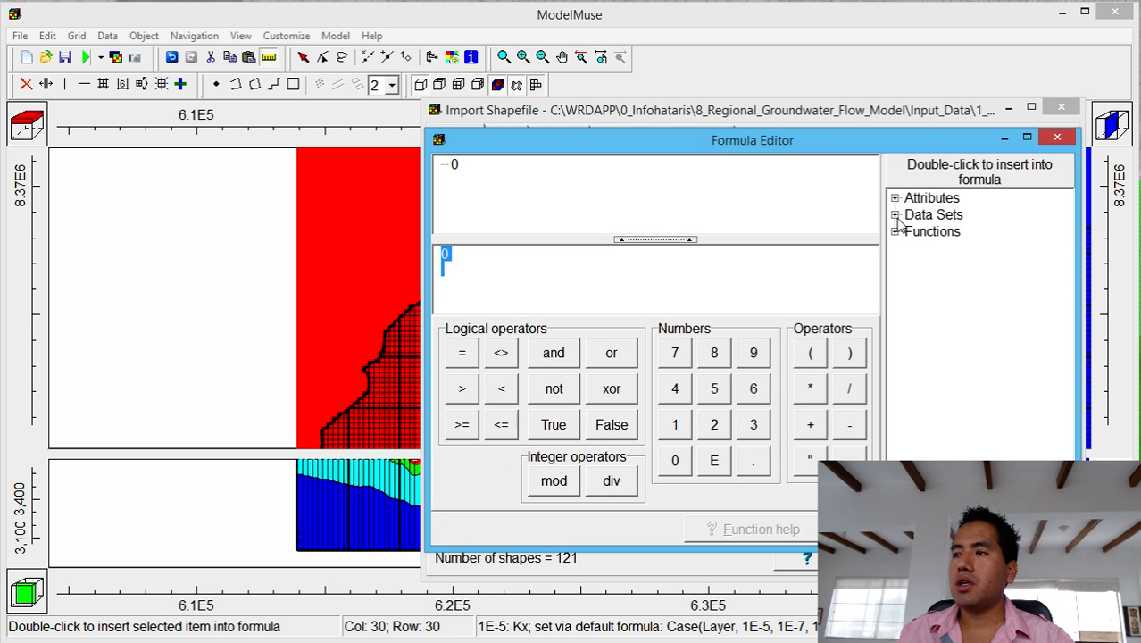
click(895, 215)
click(894, 215)
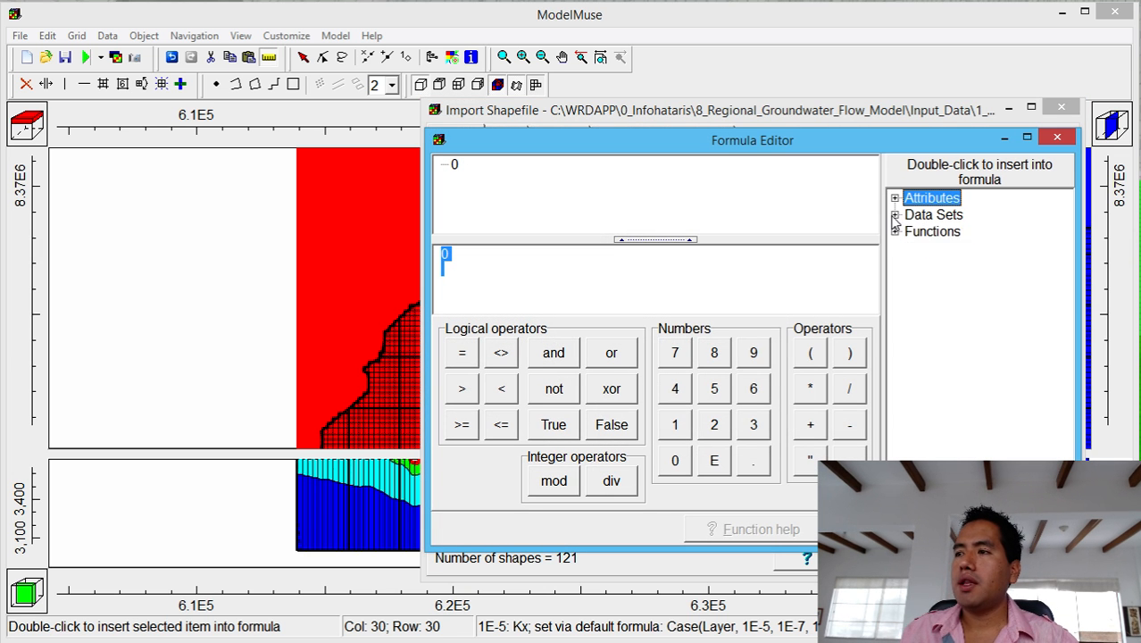
click(894, 198)
click(894, 198)
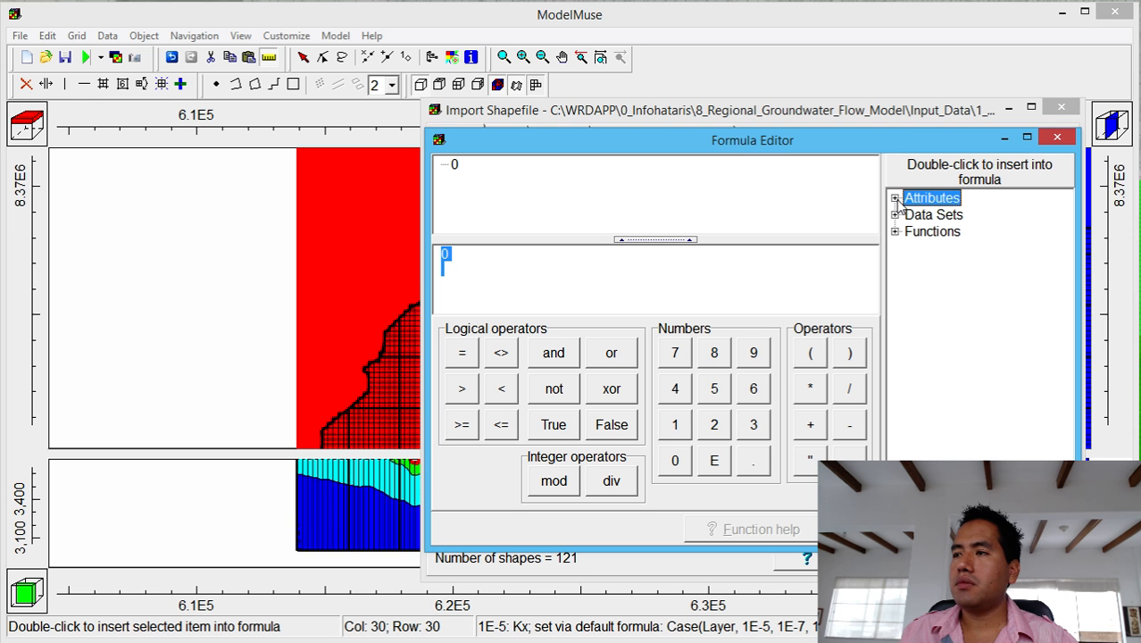
click(894, 231)
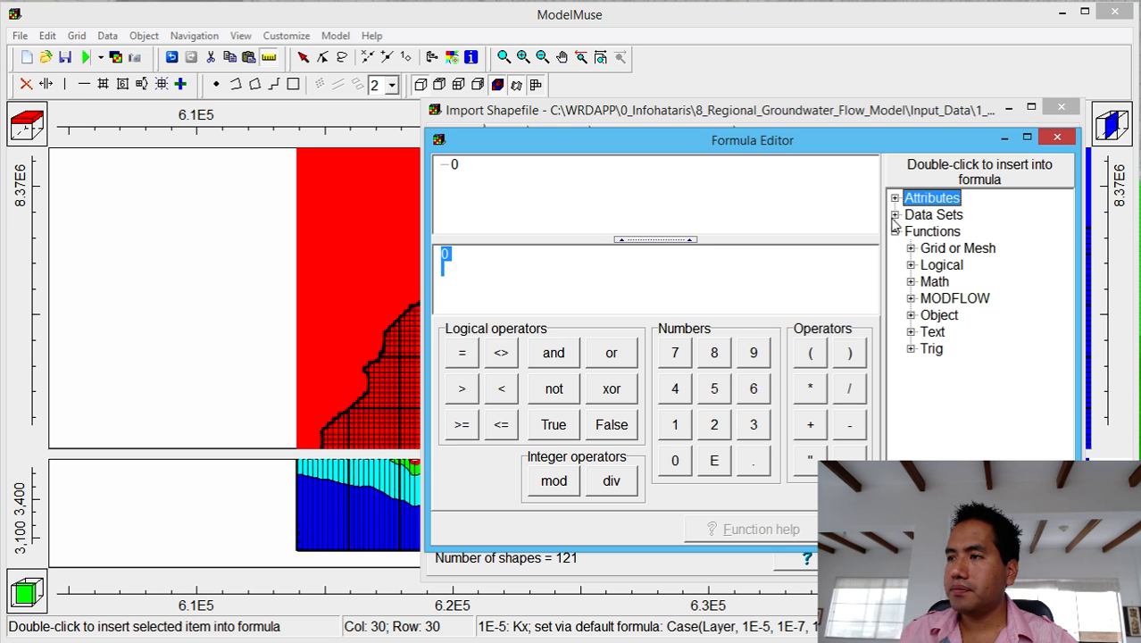
click(894, 215)
click(910, 231)
click(920, 238)
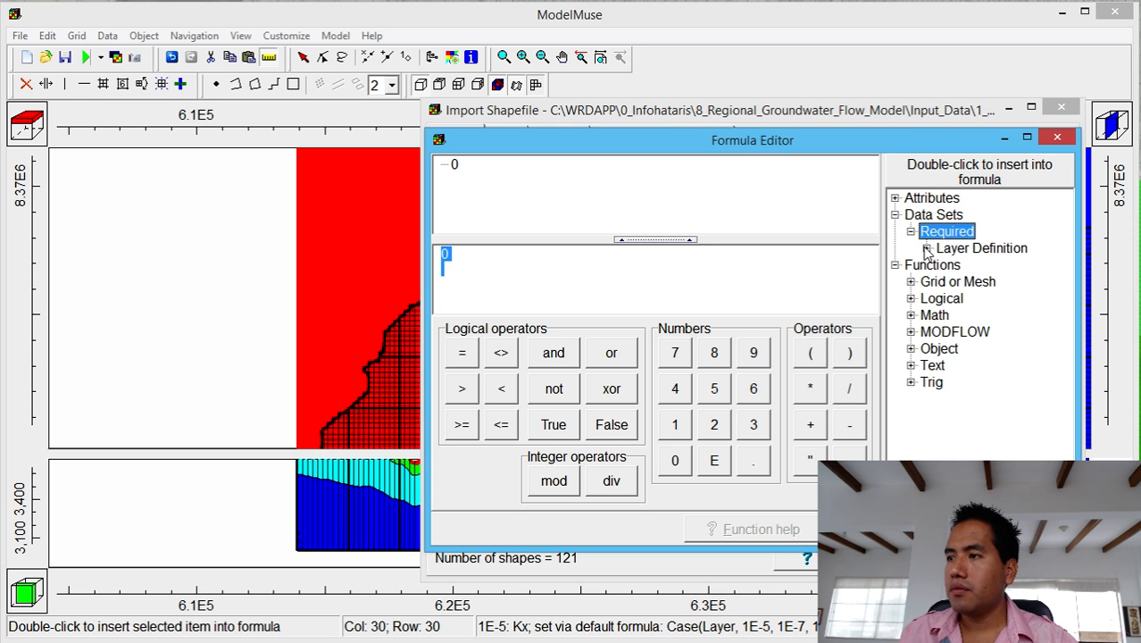
click(926, 248)
double_click(964, 266)
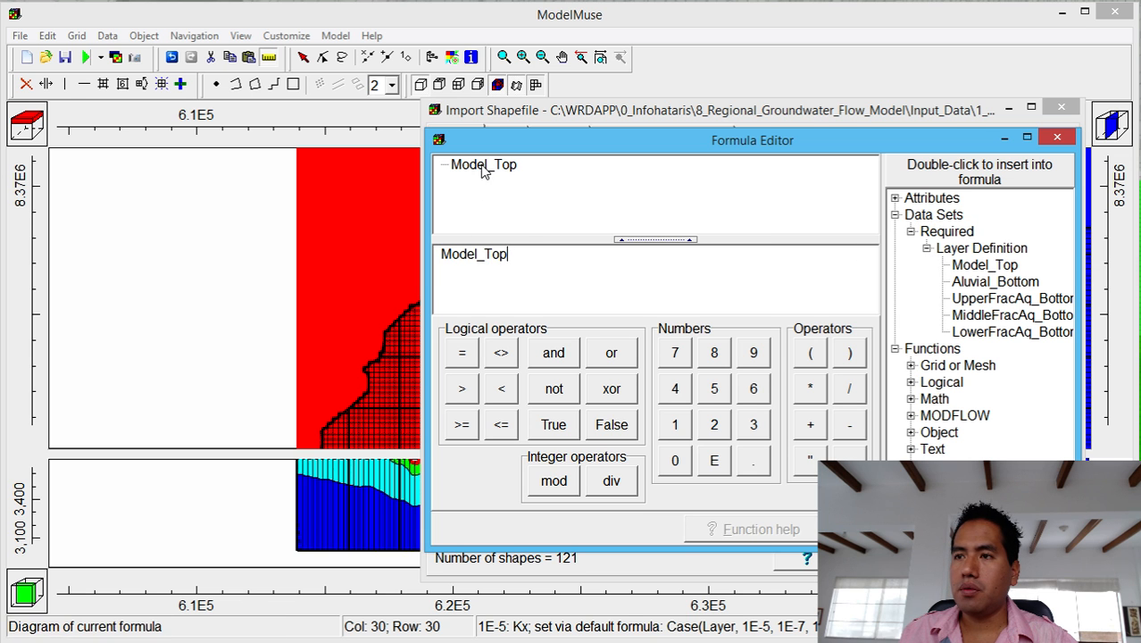
click(857, 529)
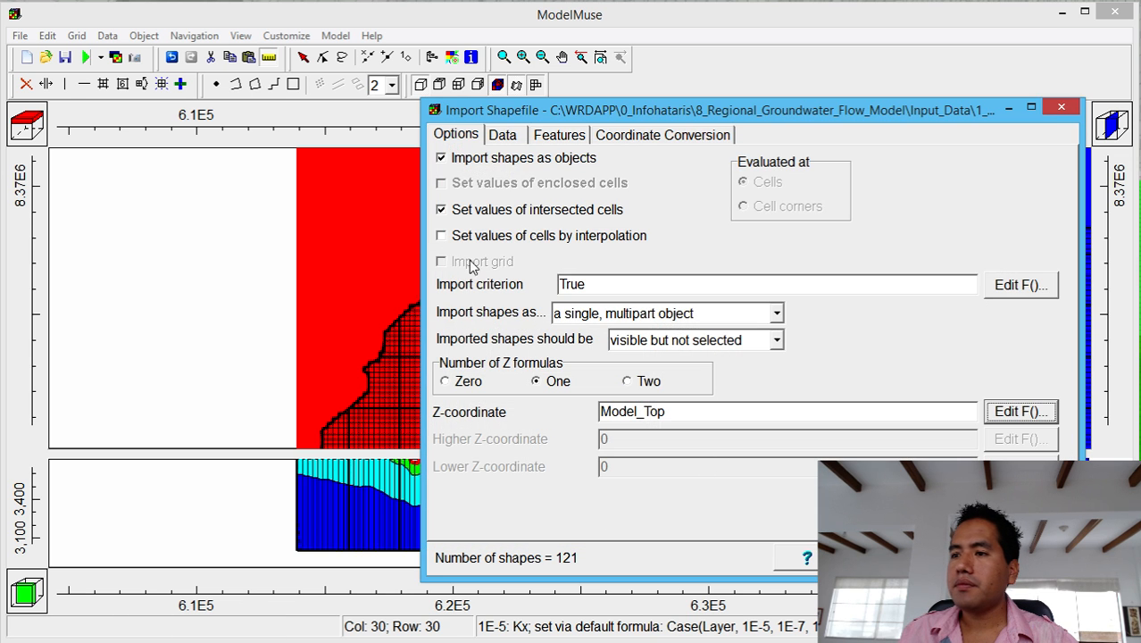
Assign the DRN: Drain package as the imported shapes' boundary feature.
click(542, 141)
click(652, 171)
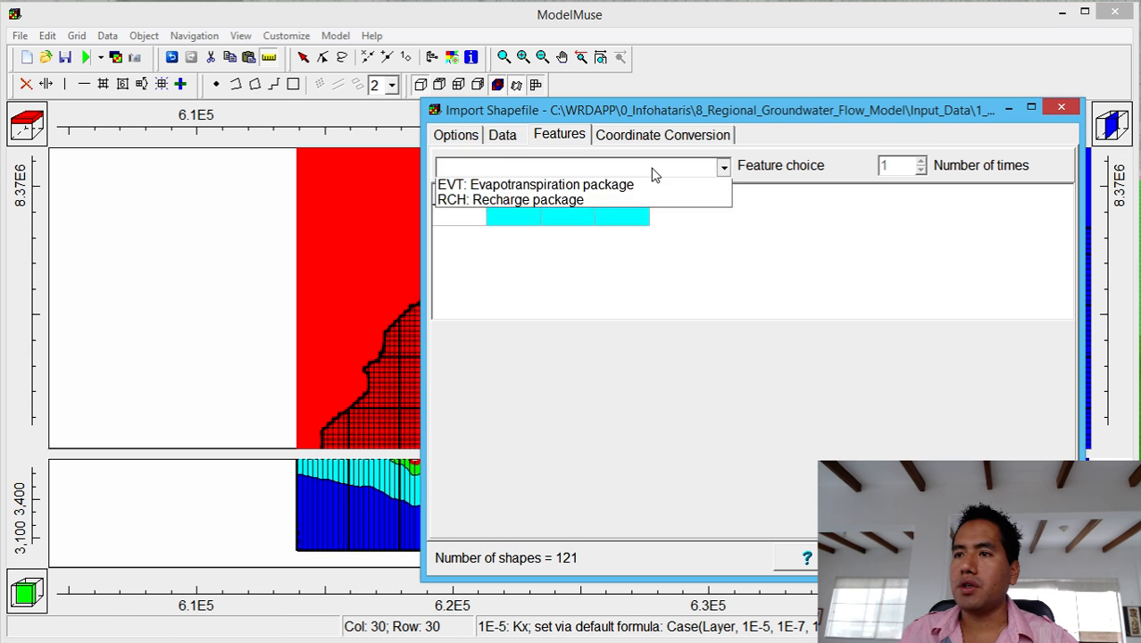
click(648, 210)
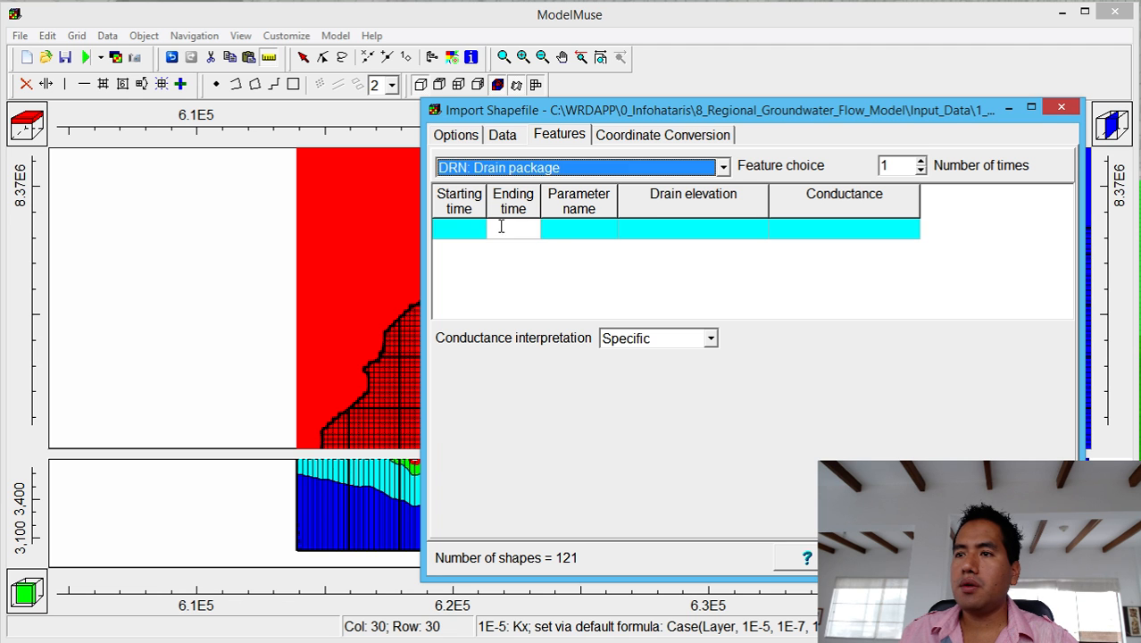
Set drain conductance to Direct with value 0.01 and drain elevation to Model_Top.
click(475, 230)
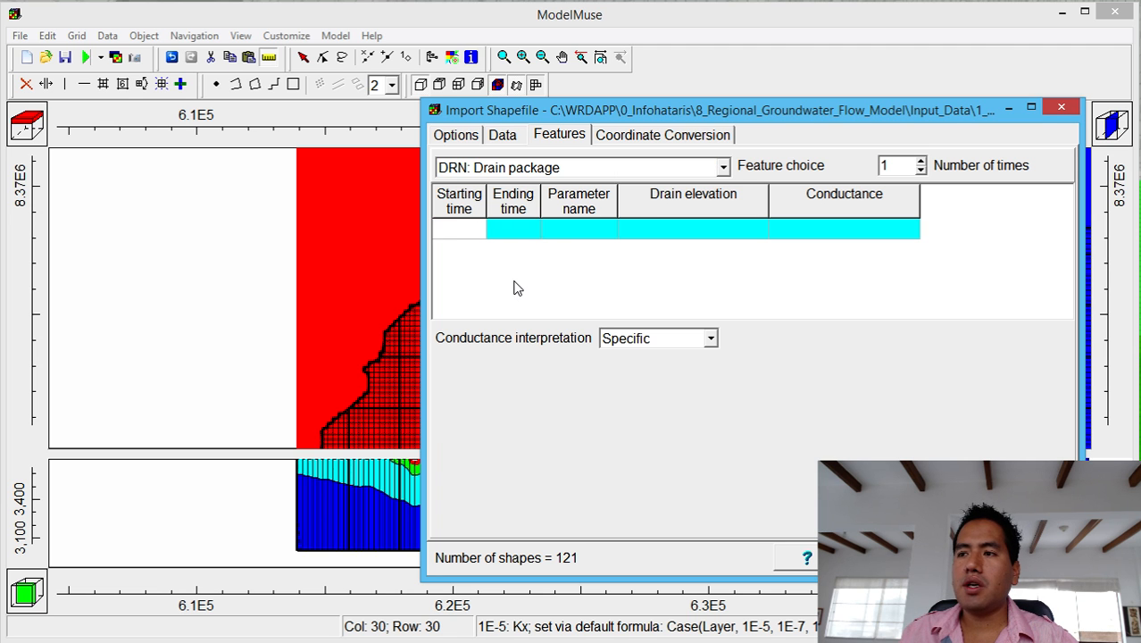
click(510, 229)
click(607, 338)
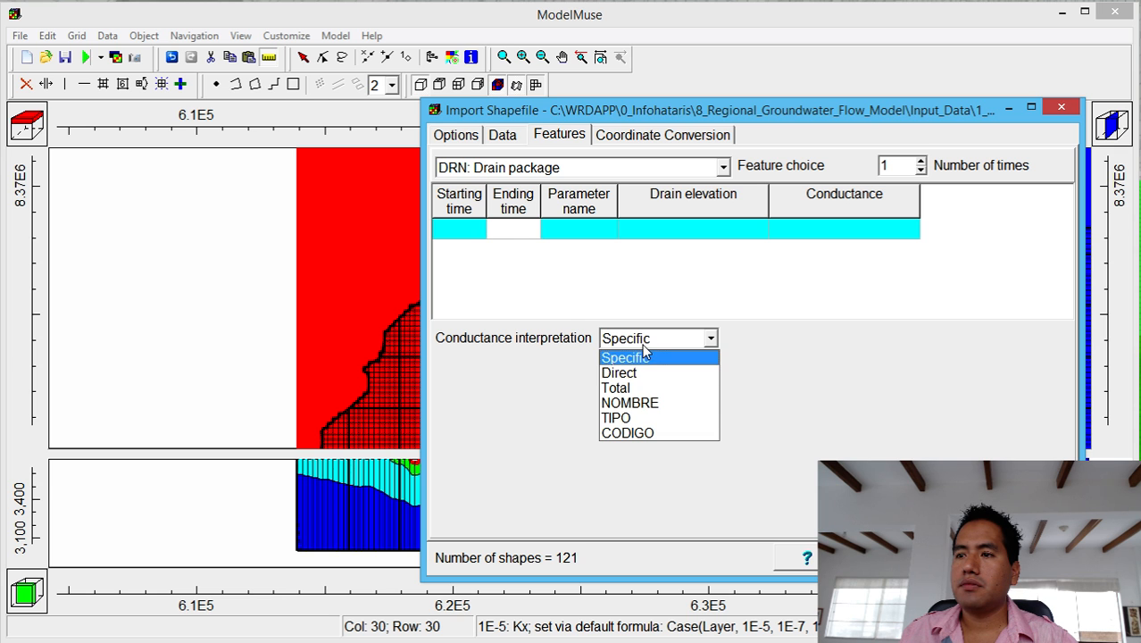
click(645, 372)
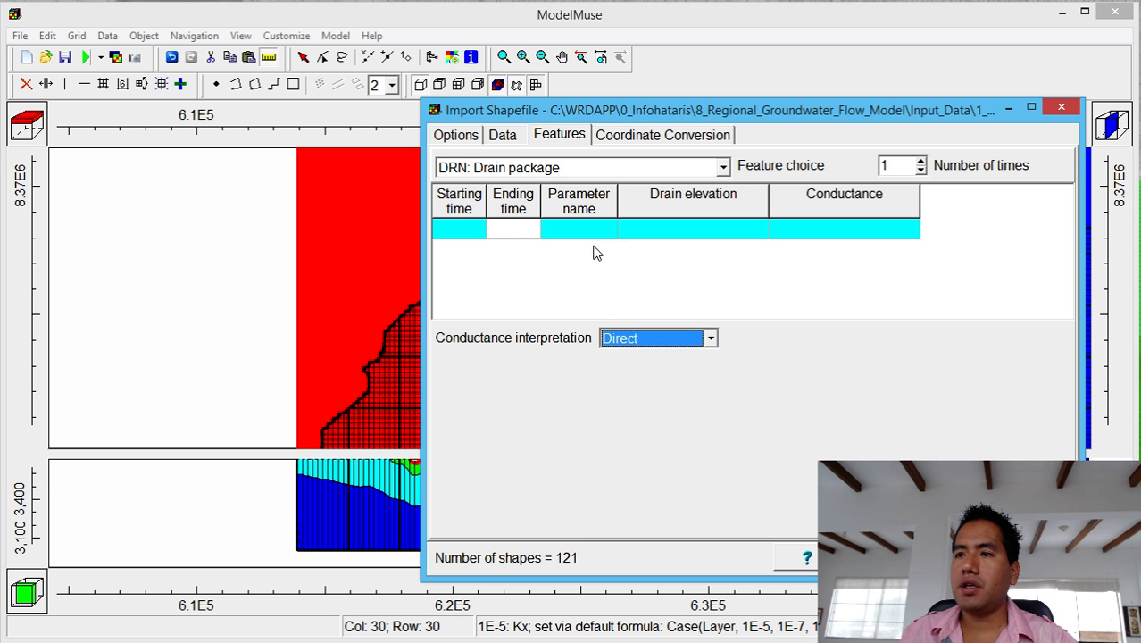
click(644, 230)
click(760, 229)
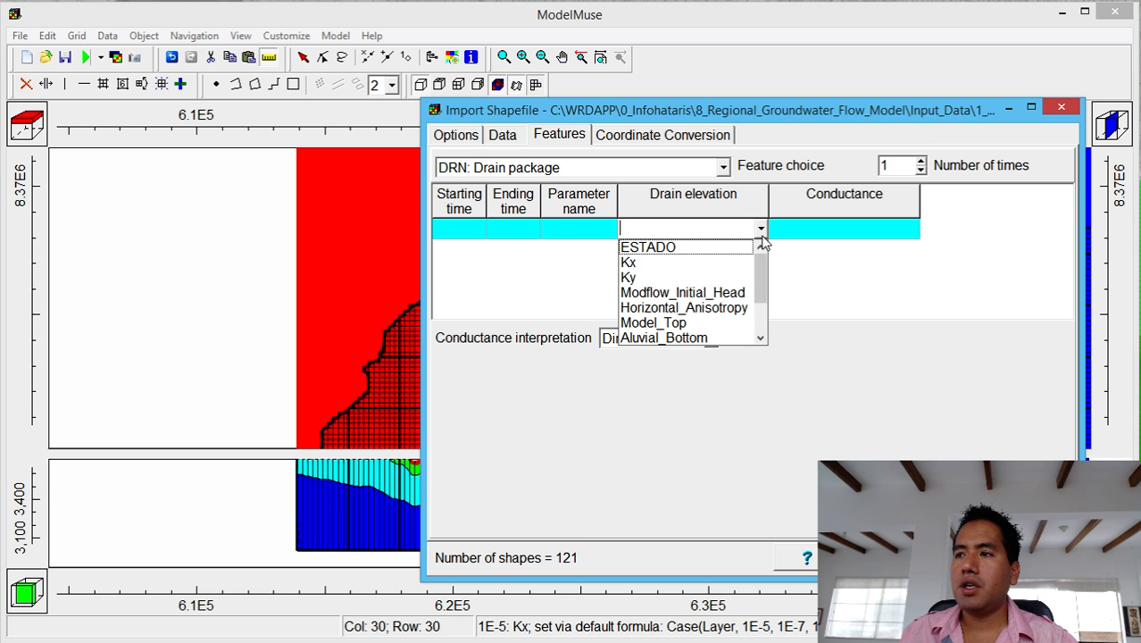
click(695, 321)
click(843, 233)
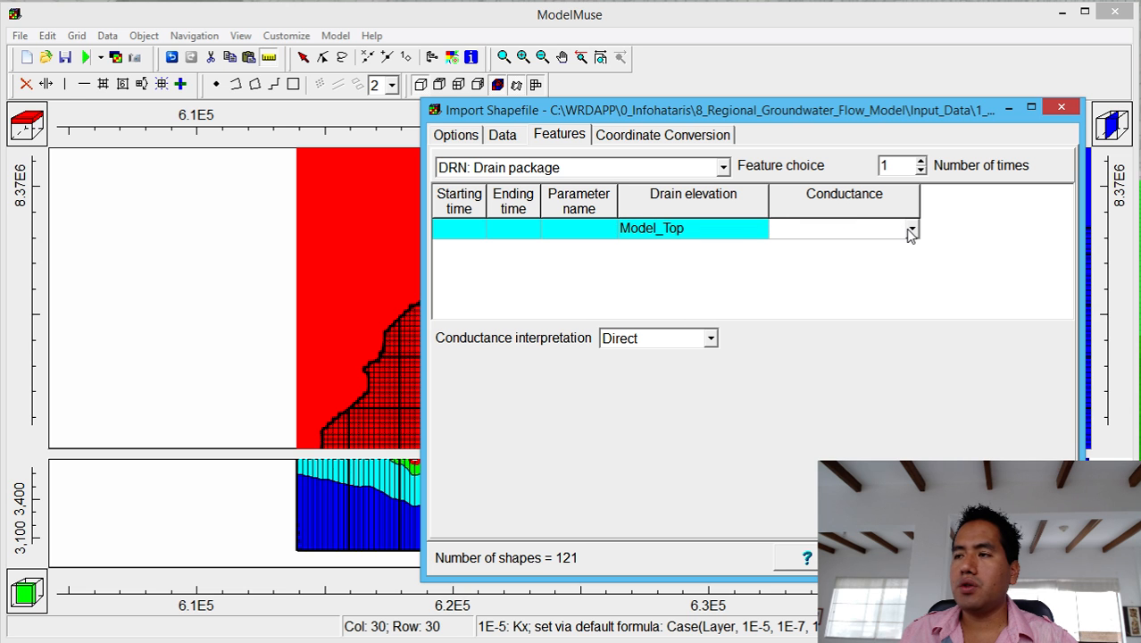
text(0.01)
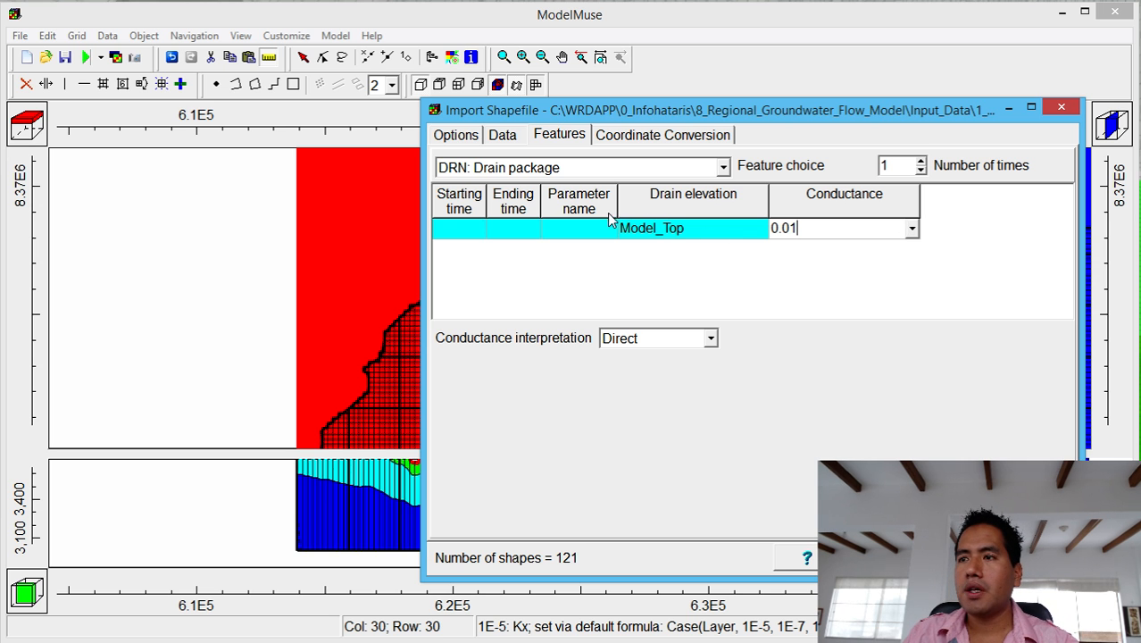
click(519, 229)
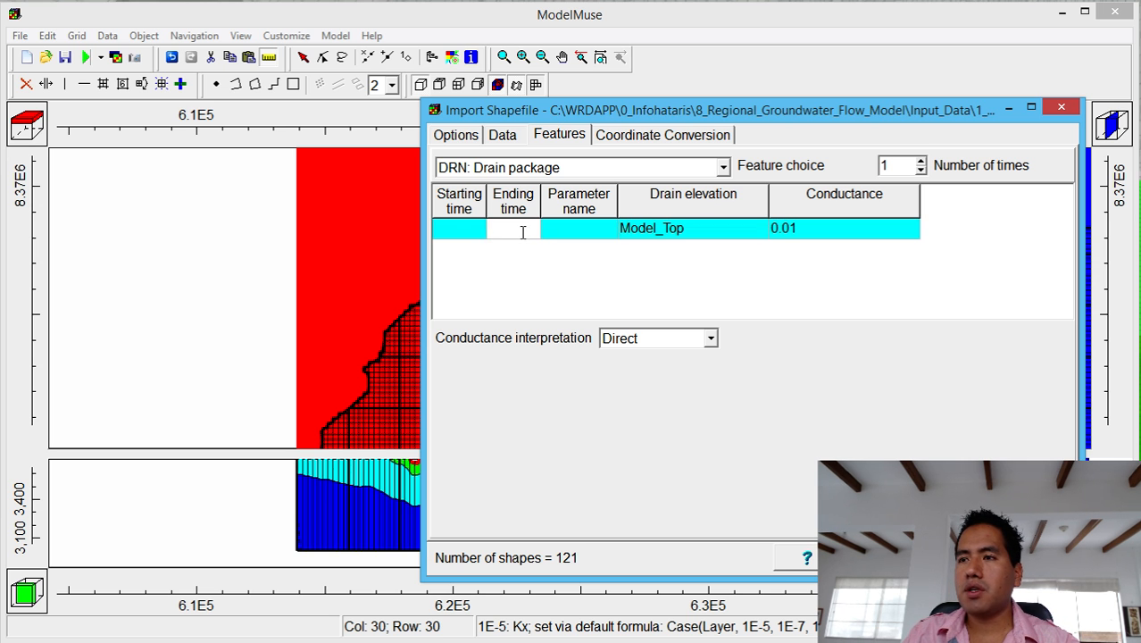
Give the DRN row starting time -1 and ending time 0, then complete the river import.
click(474, 232)
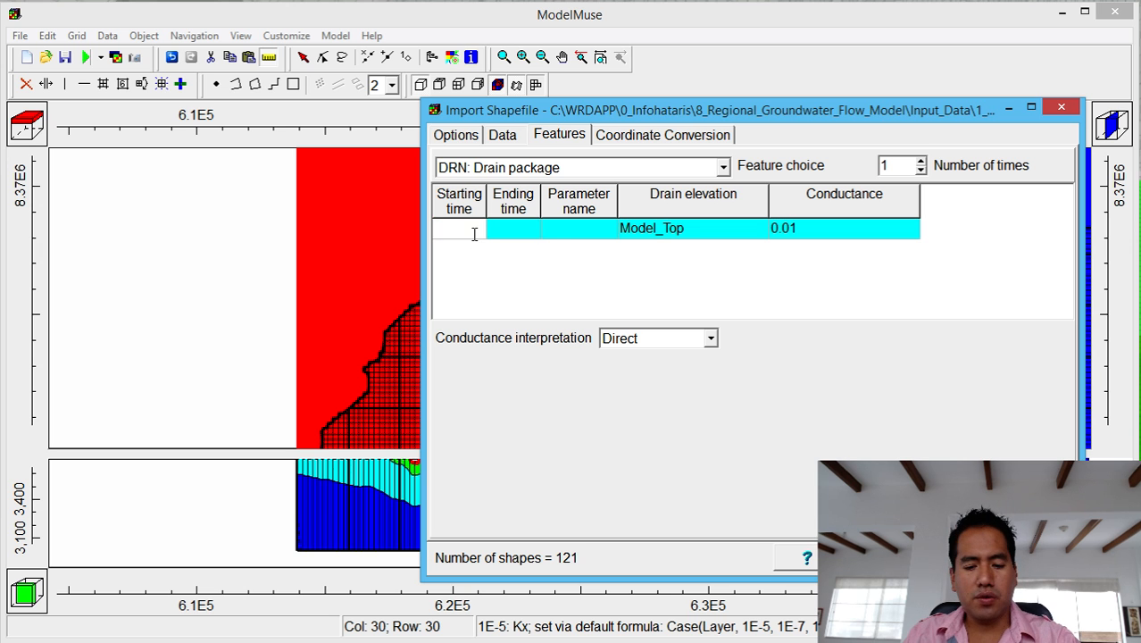
text(-1)
click(527, 230)
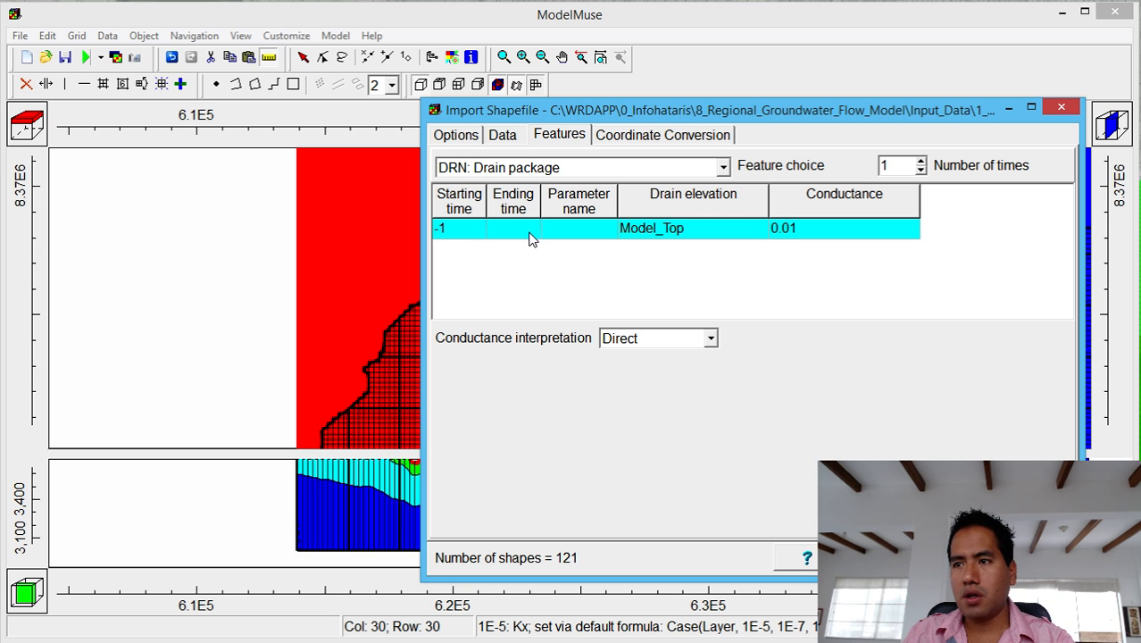
text(0)
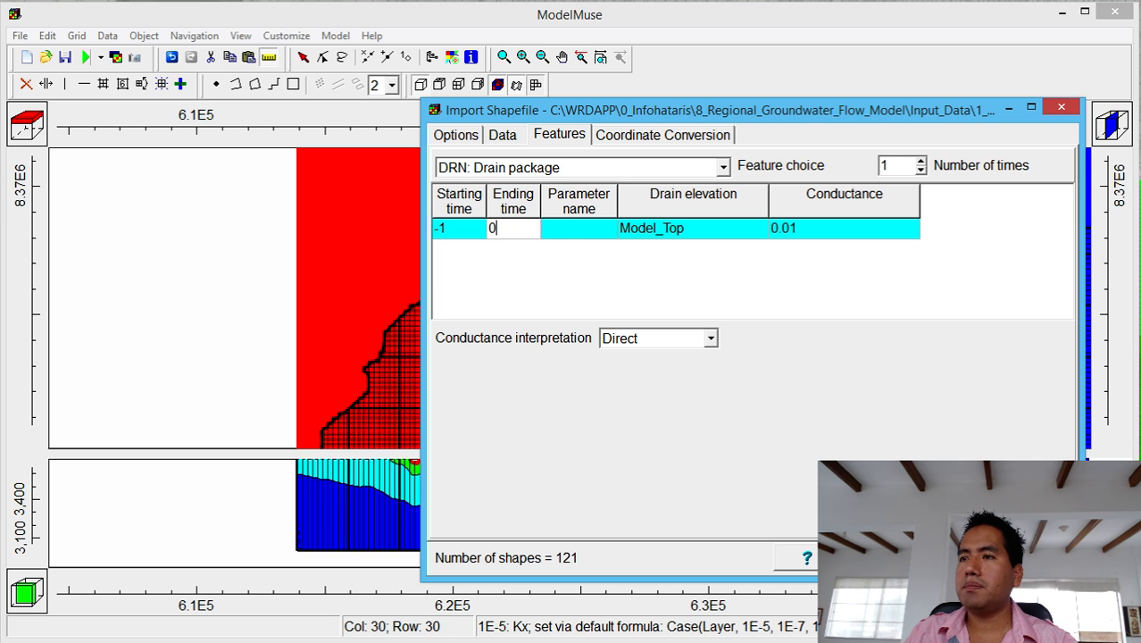
click(453, 134)
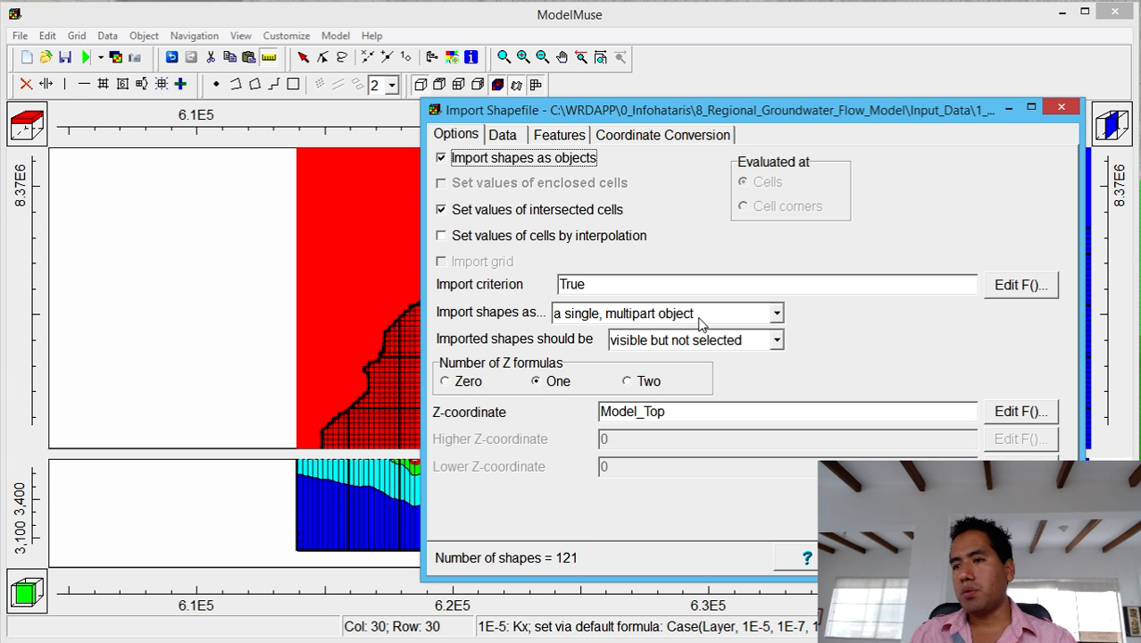
click(567, 141)
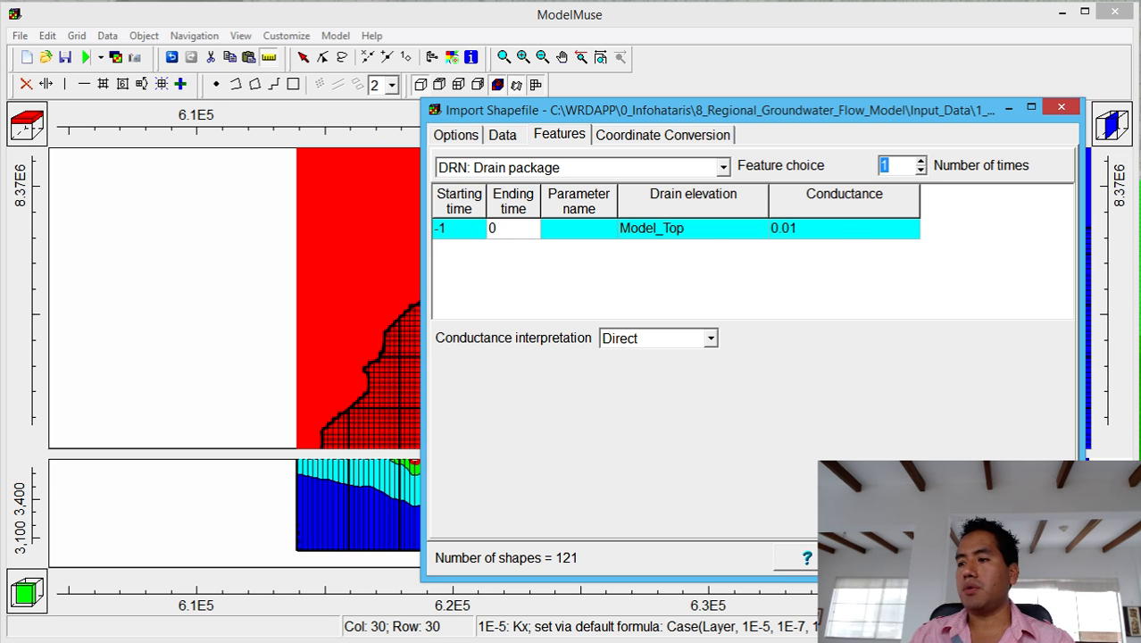
click(920, 558)
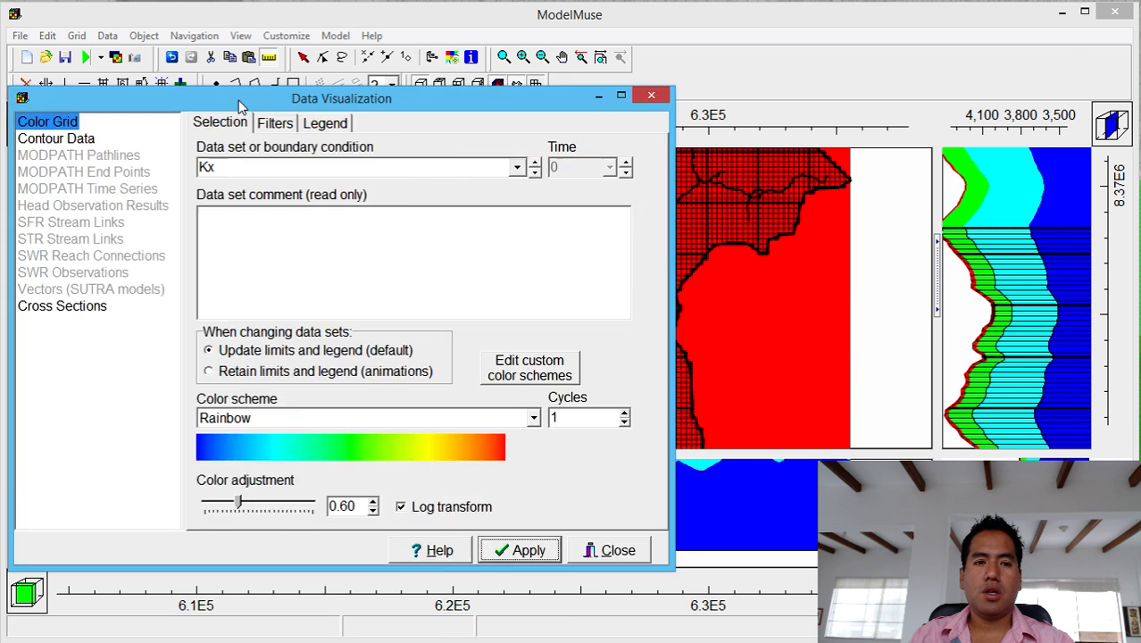
Set the grid colouring data set to none to clear the Kx colours.
drag(213, 102, 638, 22)
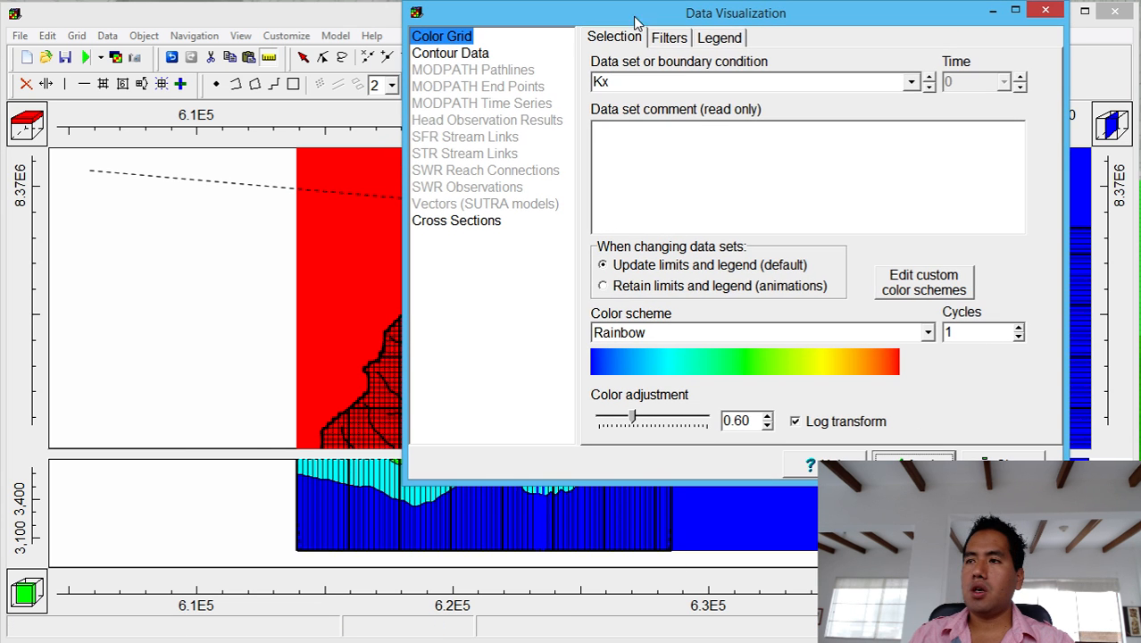
click(910, 81)
click(934, 452)
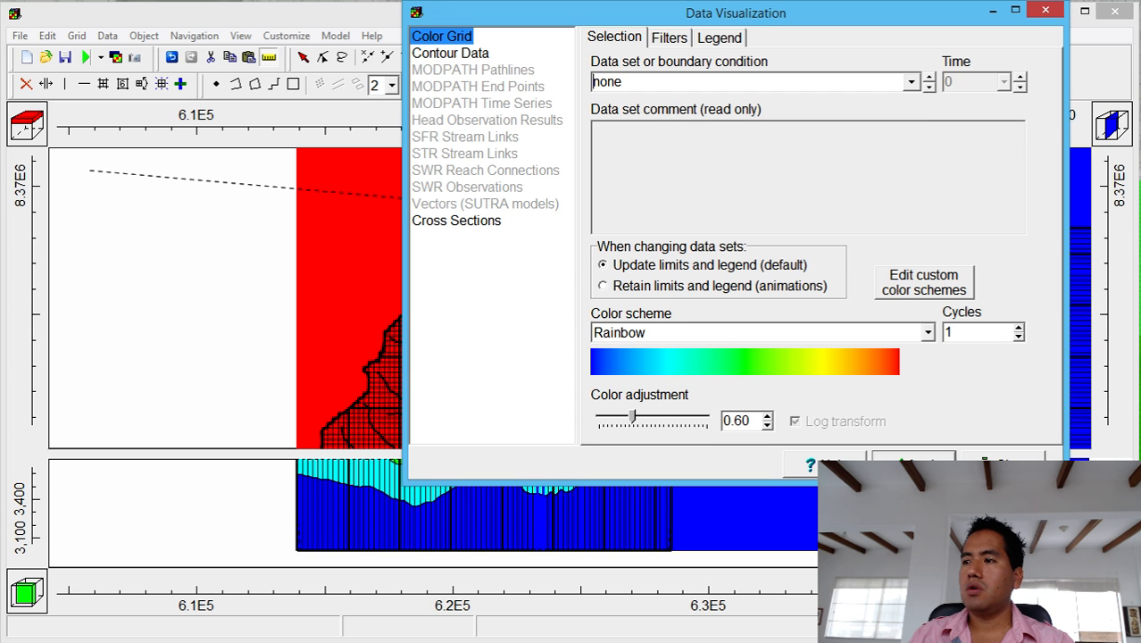
click(913, 464)
click(1004, 464)
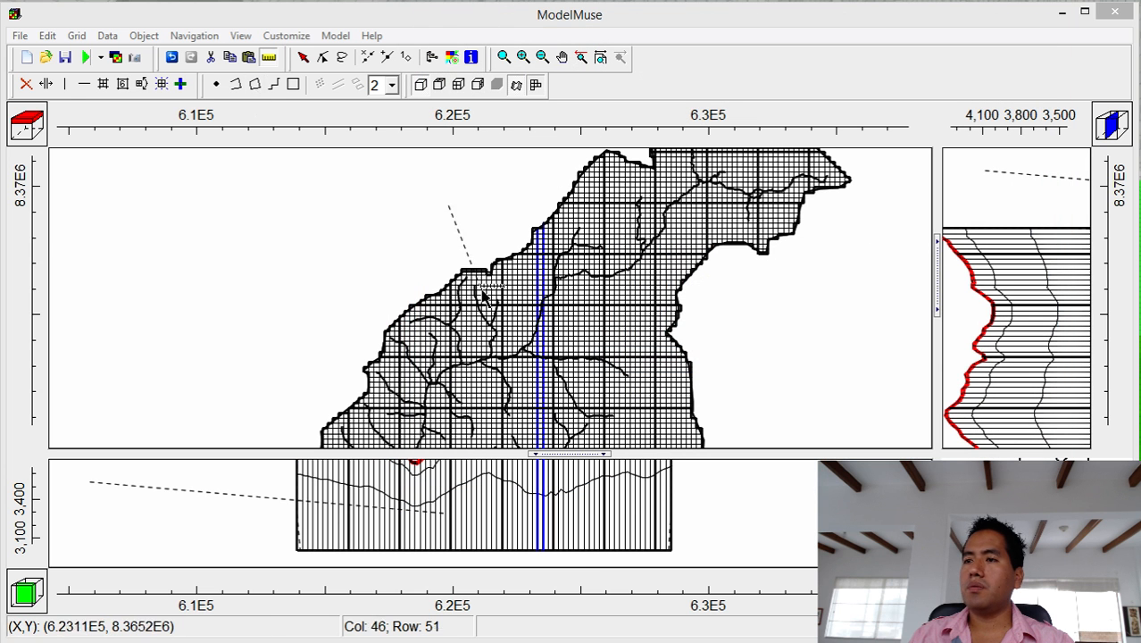
Select the river line object and open its properties.
click(357, 258)
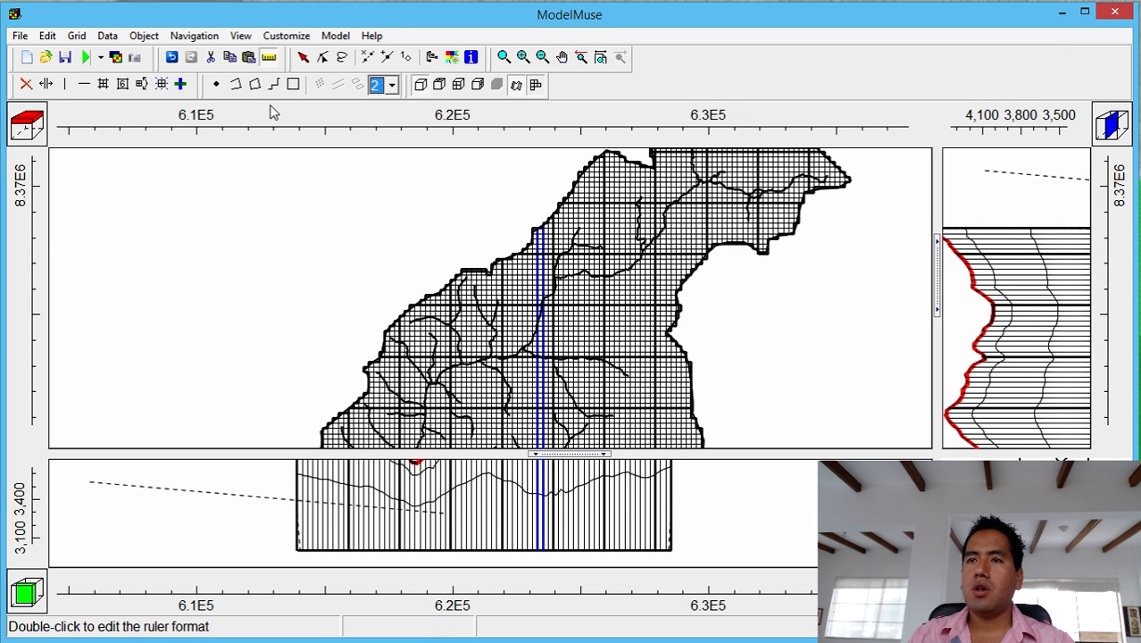
click(304, 59)
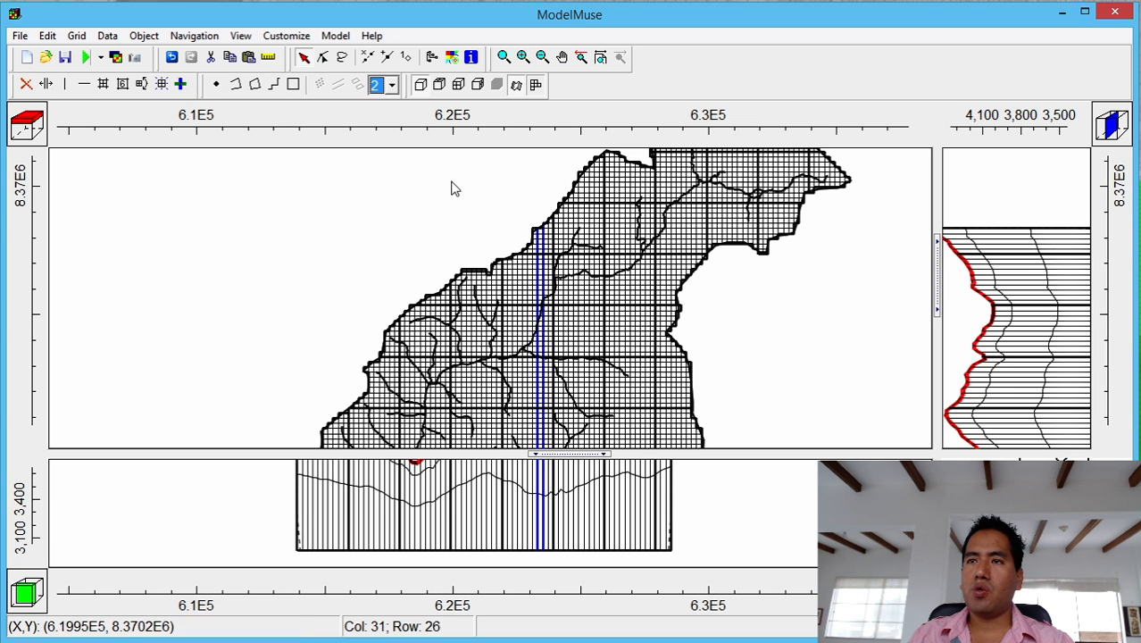
click(647, 261)
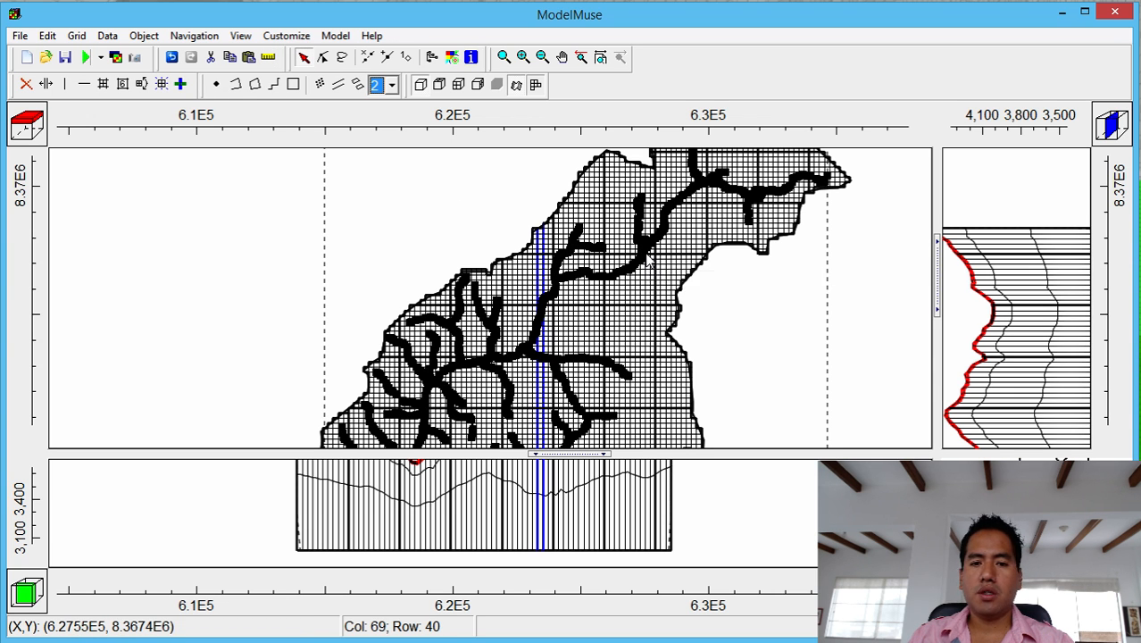
double_click(647, 256)
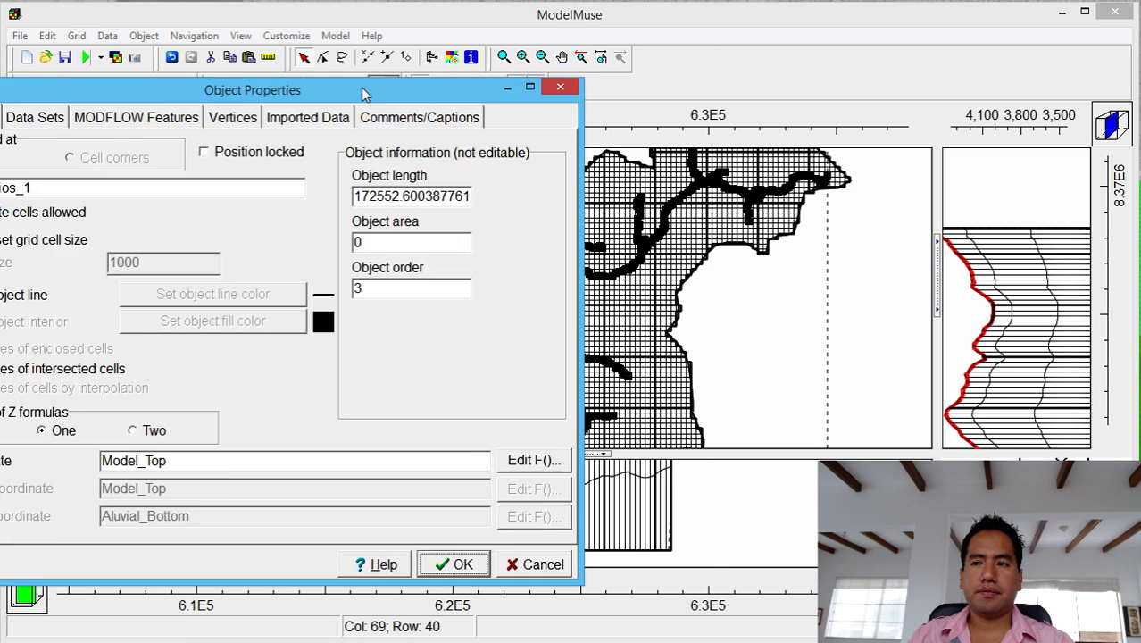
Colour the rios_1 object line blue, apply it, and deselect the object.
drag(339, 94, 687, 17)
click(362, 223)
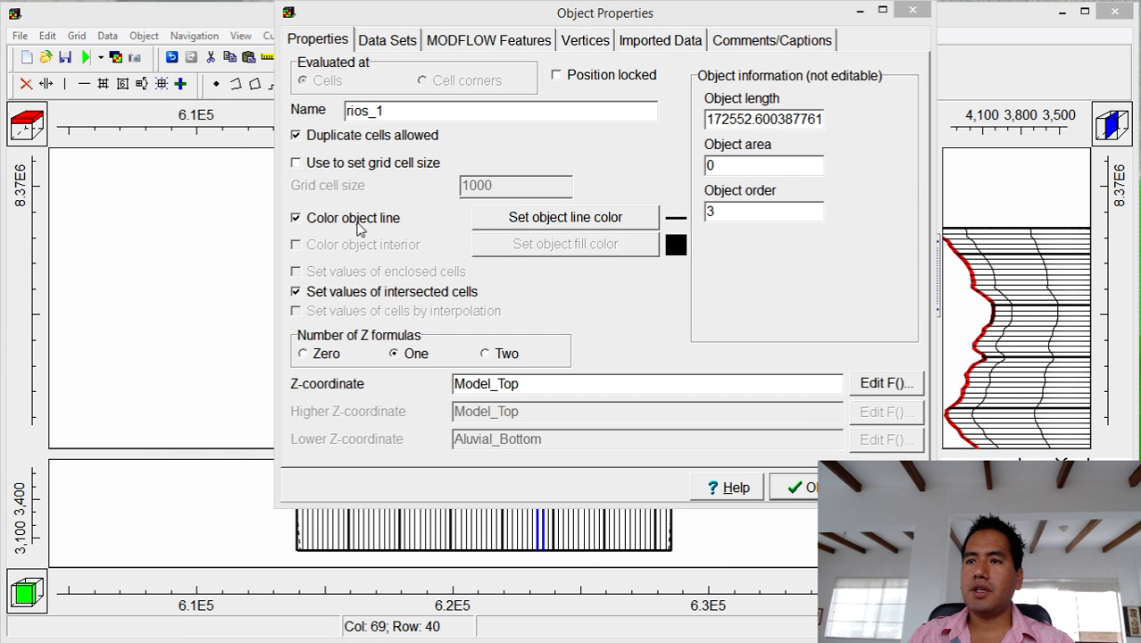
click(642, 220)
click(834, 262)
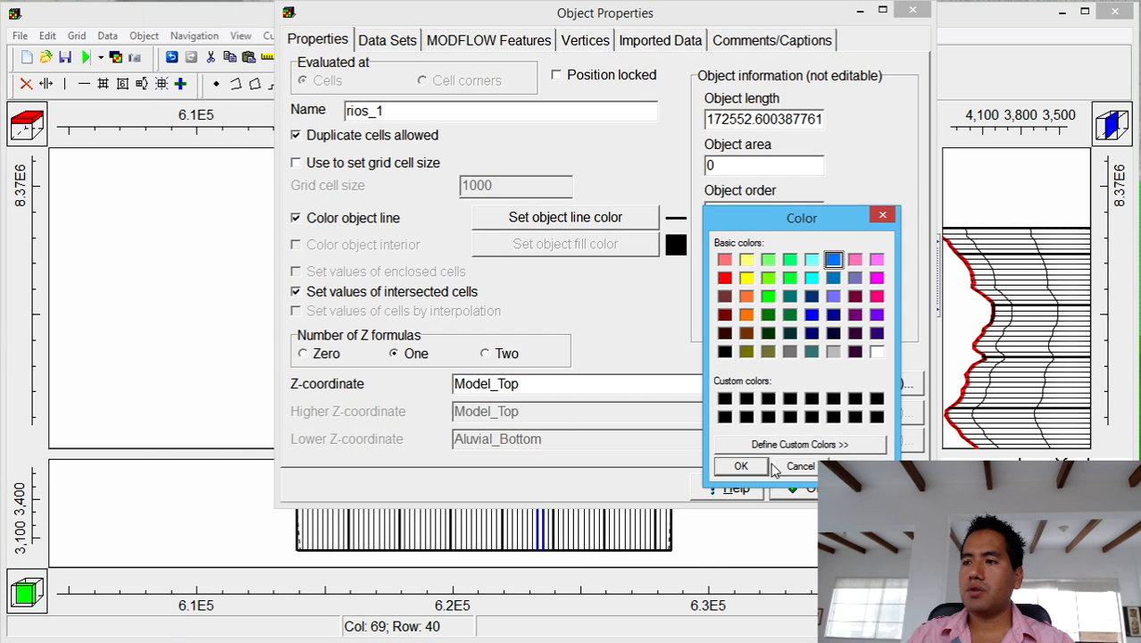
click(738, 466)
click(800, 488)
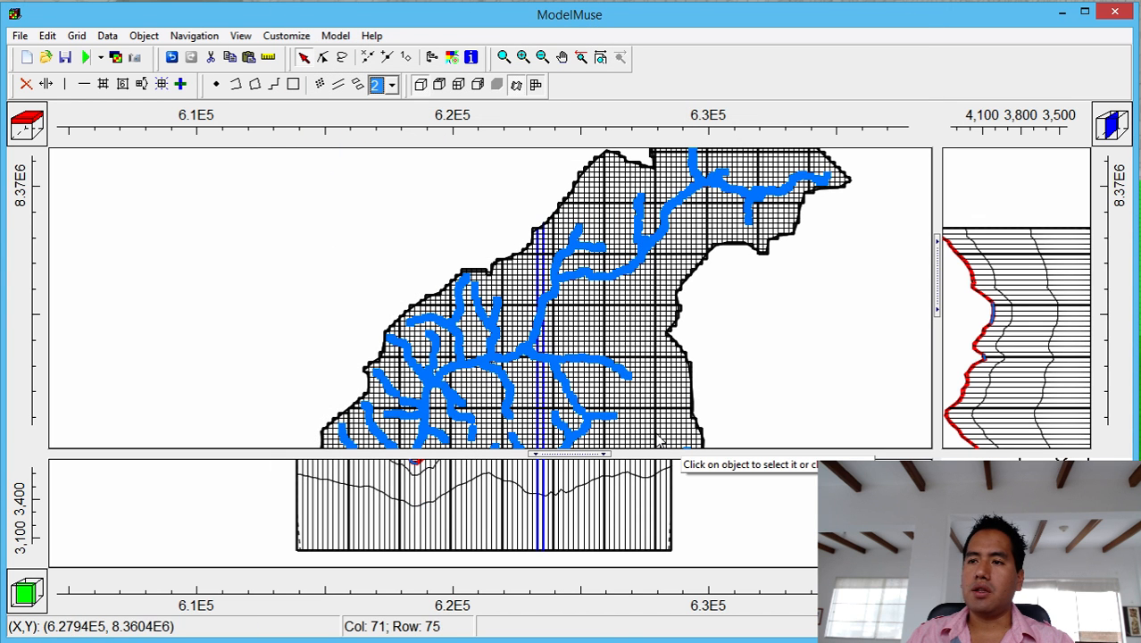
click(783, 372)
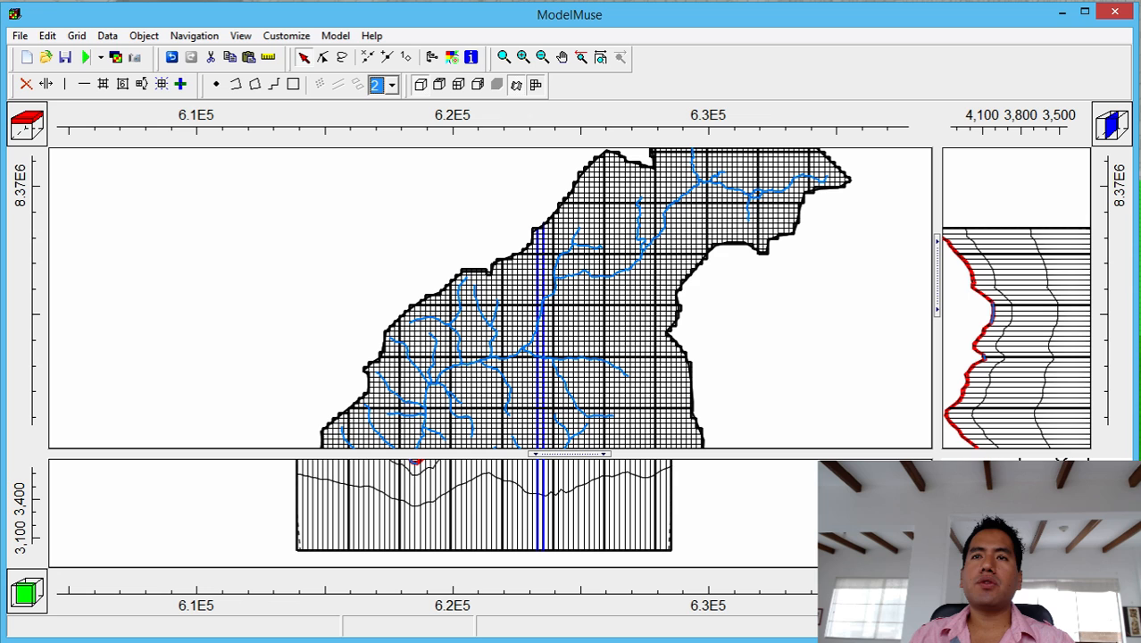
Open Angascancha_Basin_Extension.shp via File > Import > Shapefile.
click(20, 35)
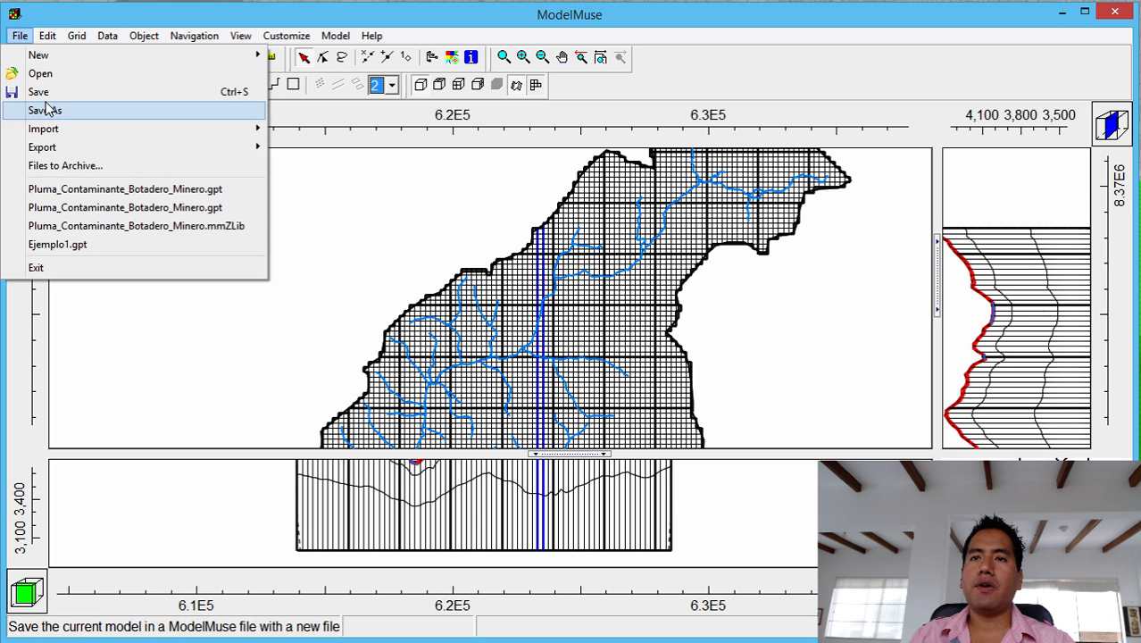
mouse_move(57, 130)
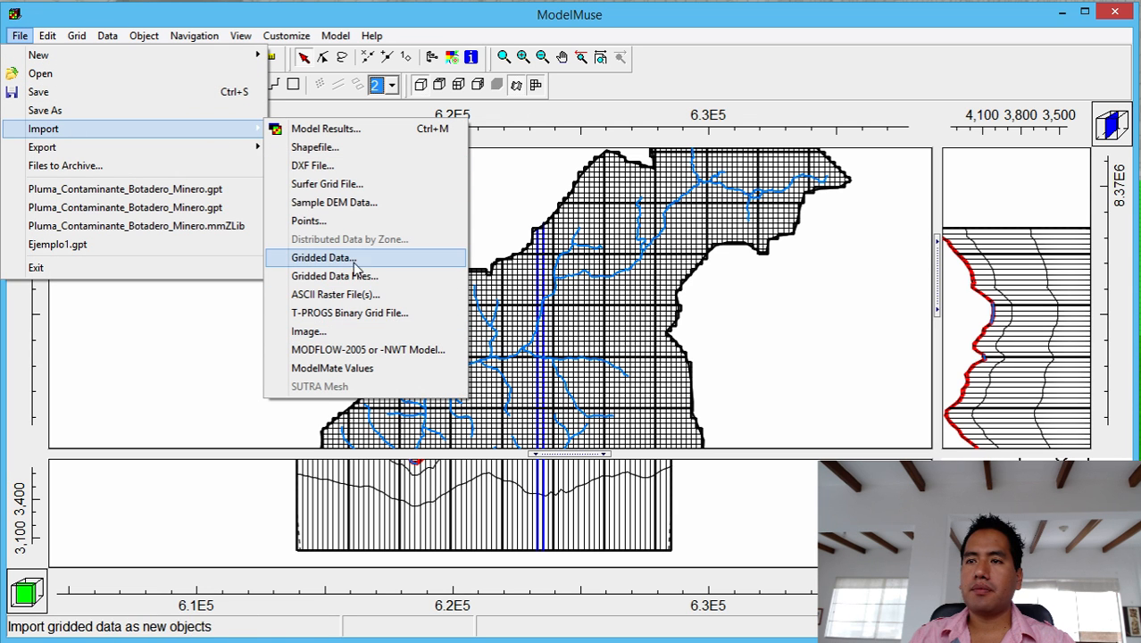
click(388, 146)
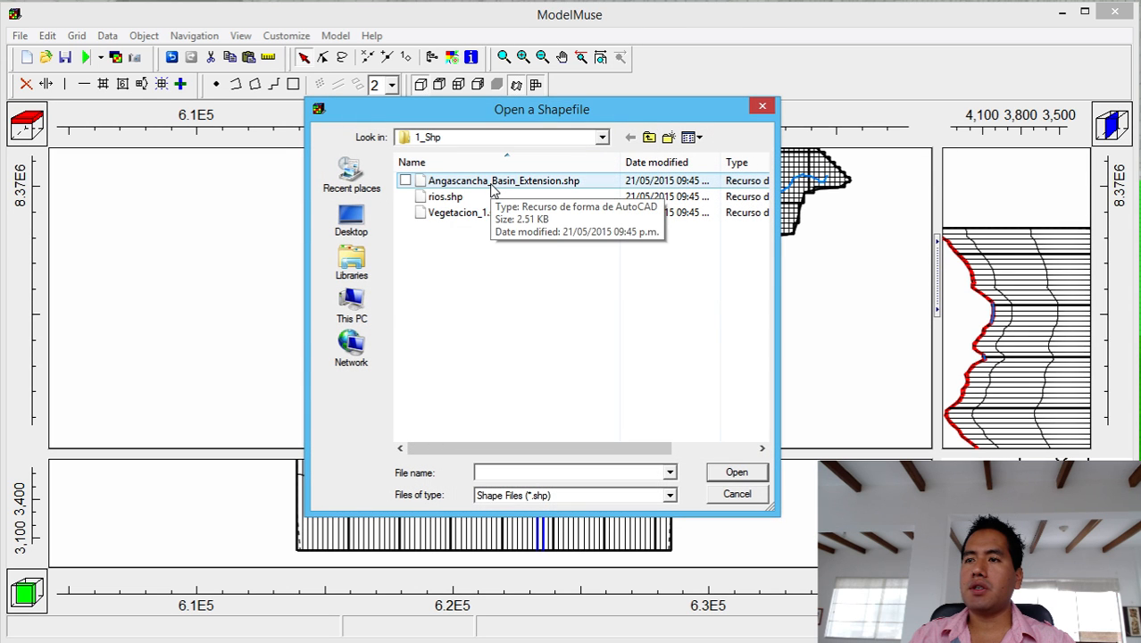
click(491, 187)
double_click(491, 188)
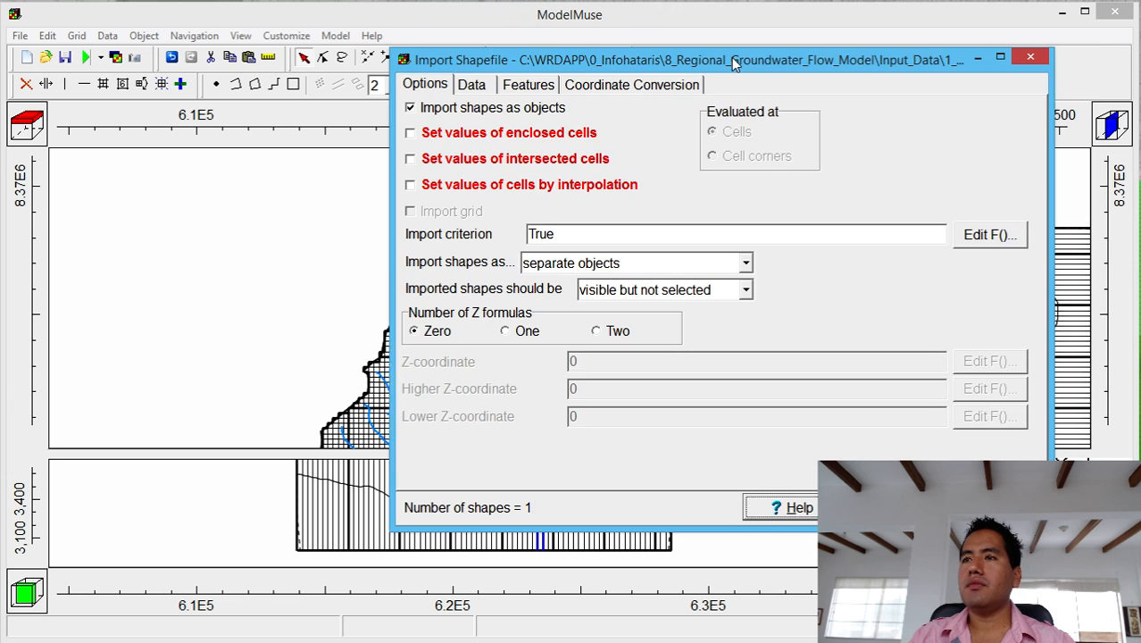
Import it to set values of enclosed cells, as separate objects, with no boundary package.
click(541, 135)
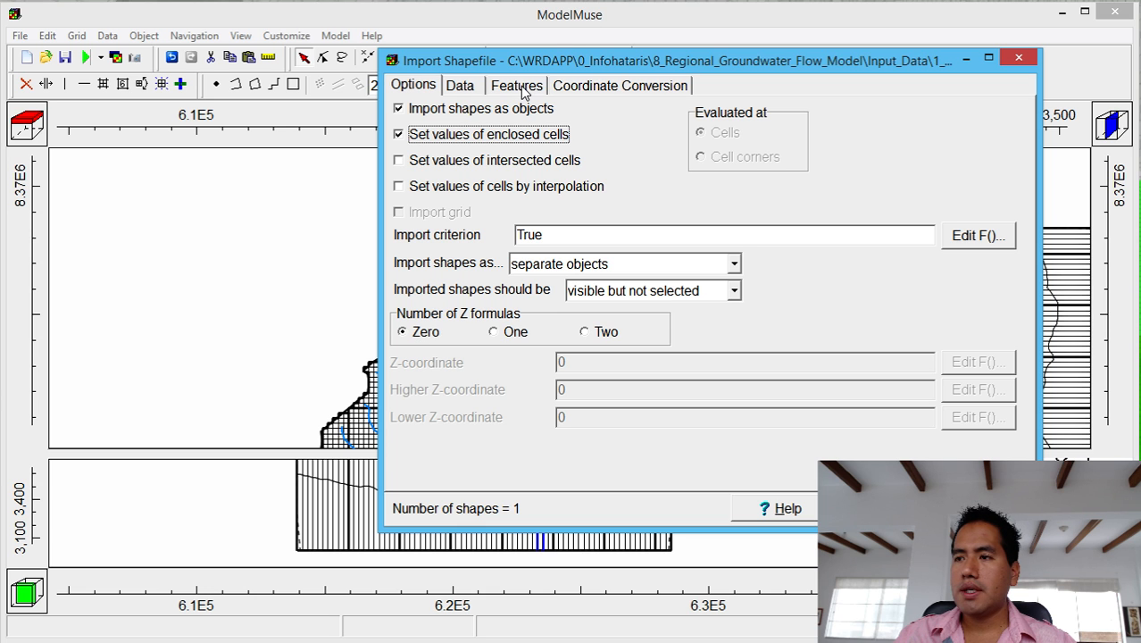
click(563, 272)
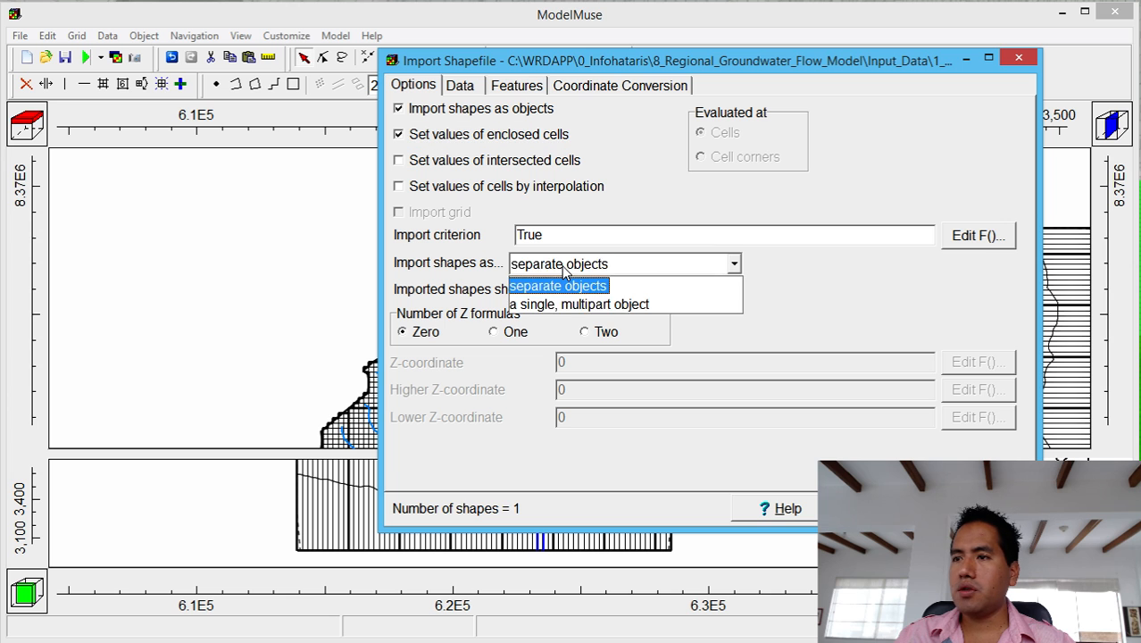
click(563, 272)
click(514, 85)
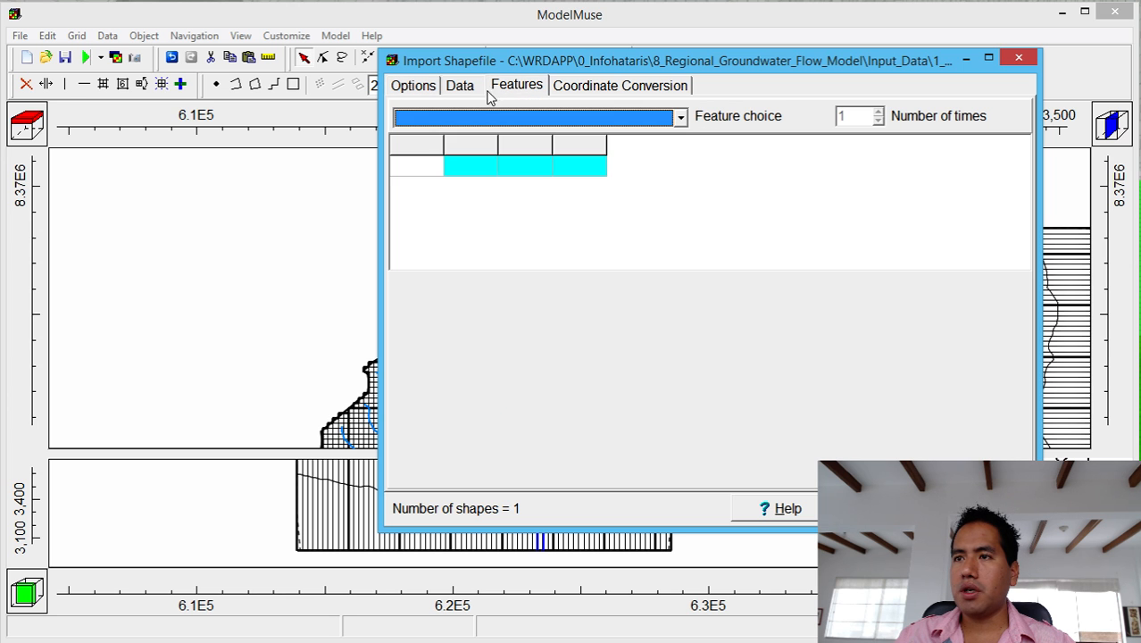
click(485, 118)
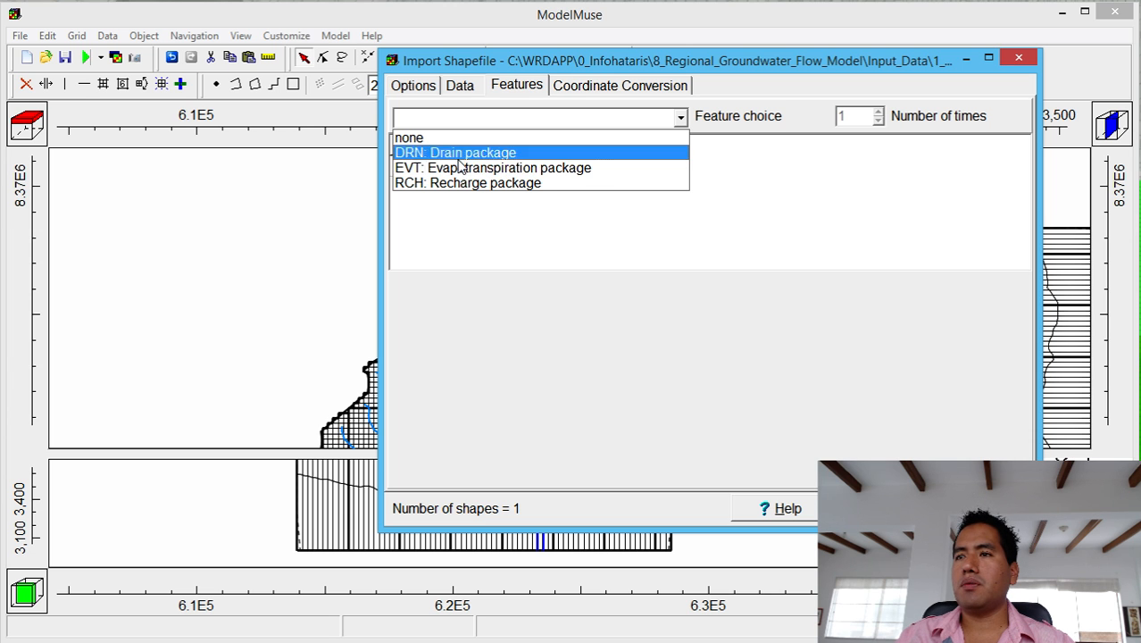
click(418, 93)
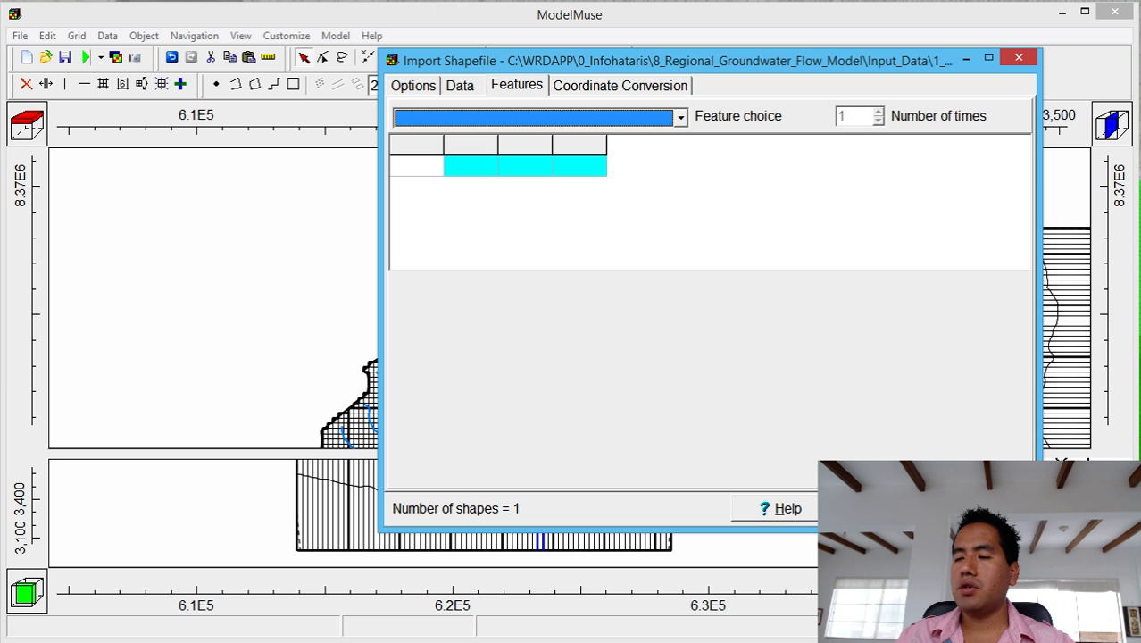
click(853, 507)
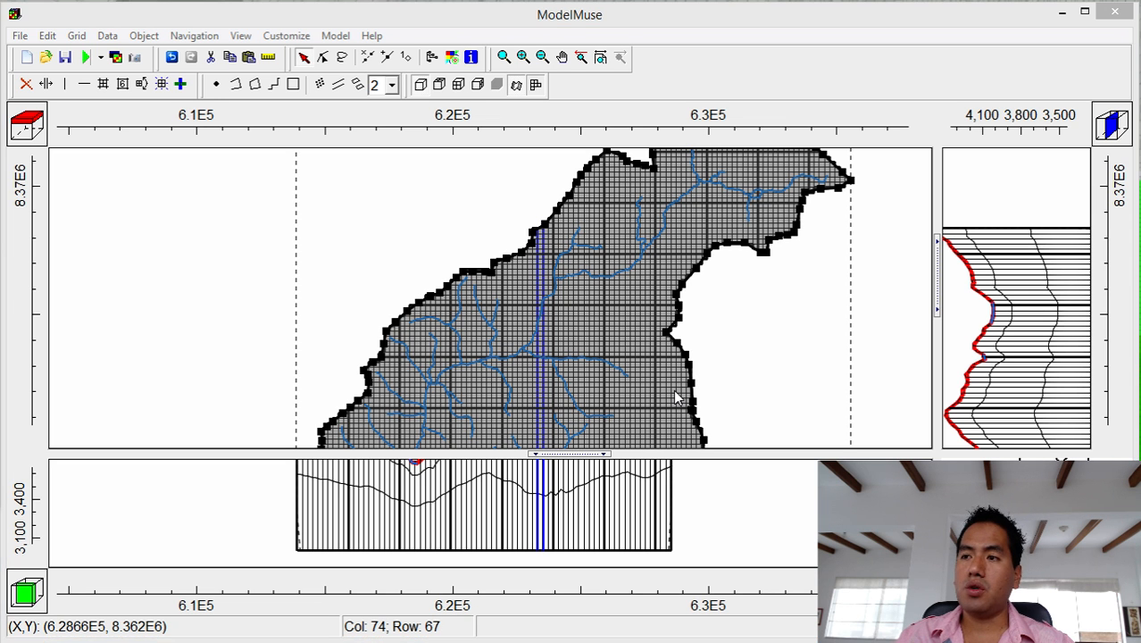
Give the basin object a light-cyan outline and interior fill, then close its properties.
drag(0, 46, 615, 82)
click(524, 288)
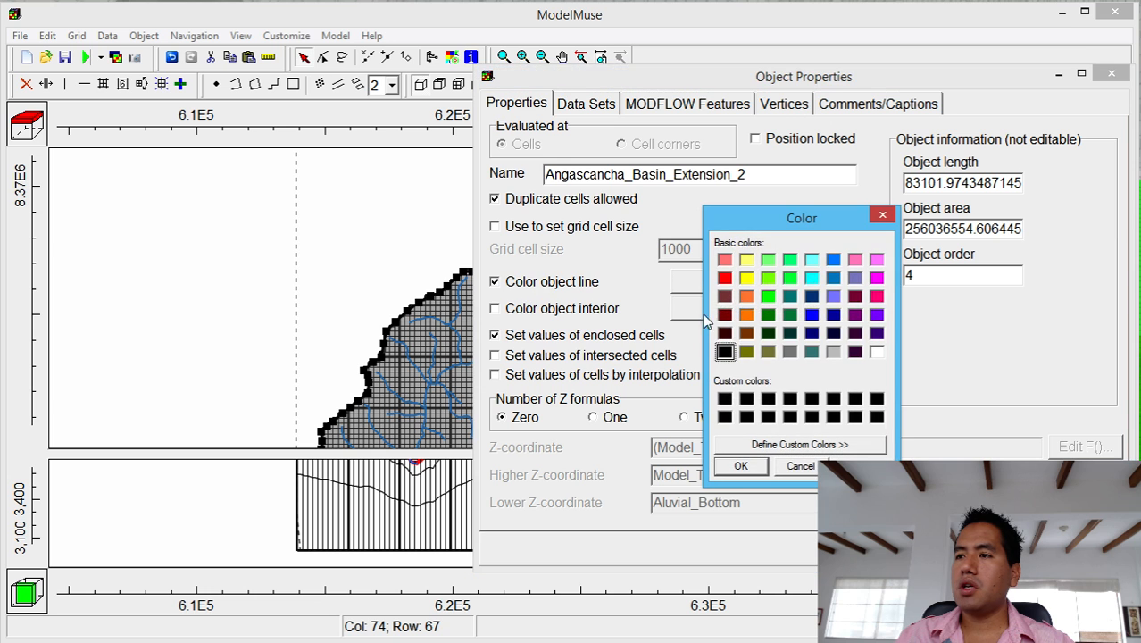
click(811, 261)
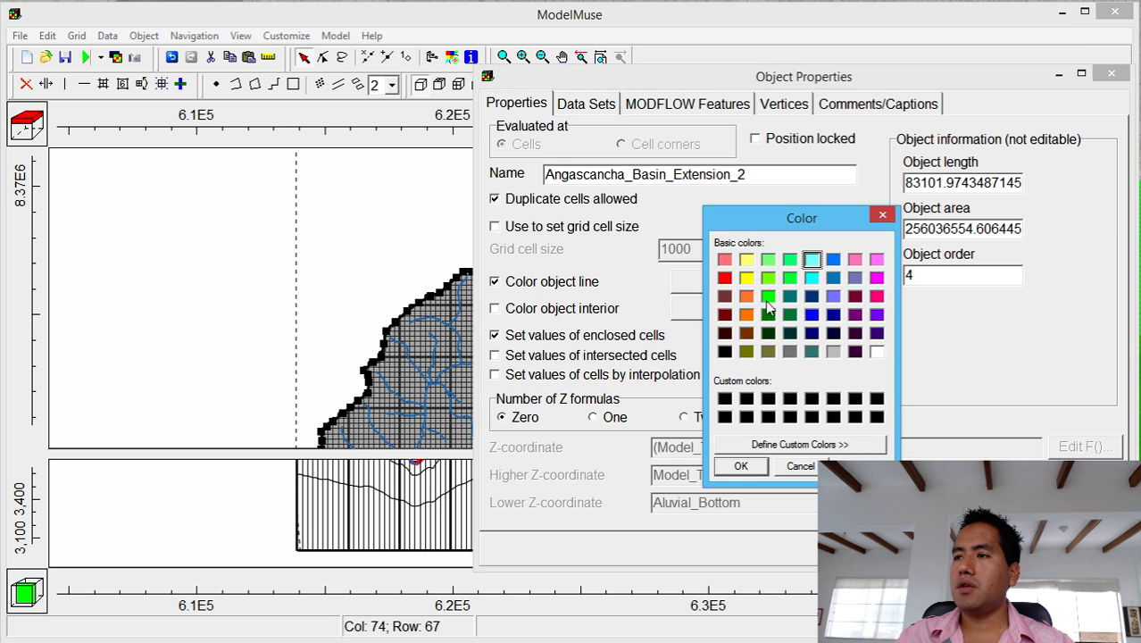
click(740, 466)
click(492, 307)
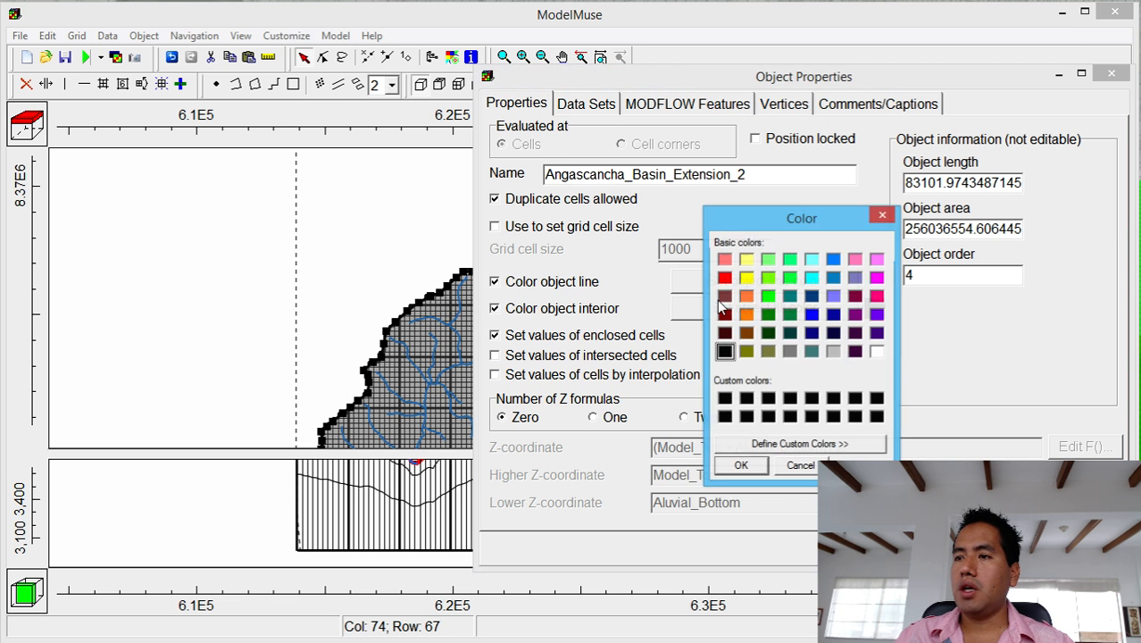
click(812, 260)
click(740, 466)
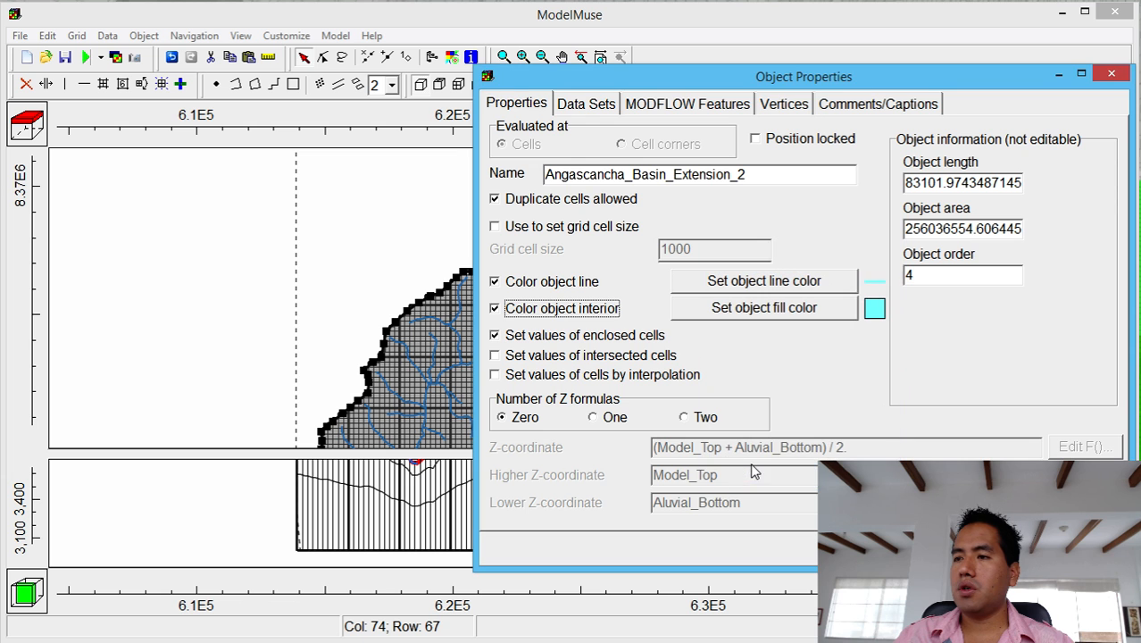
key(Return)
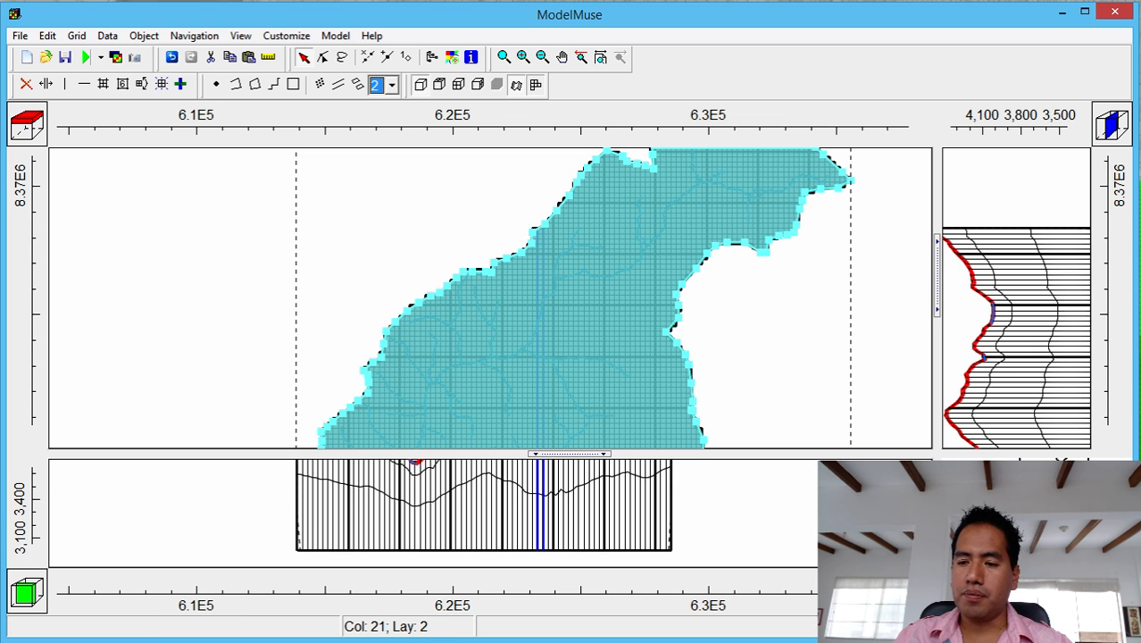
Open Angascancha_VariablesClimaticas.xlsx from Input_Data in Excel and show the Angascocha_Datos sheet.
key(alt+Tab)
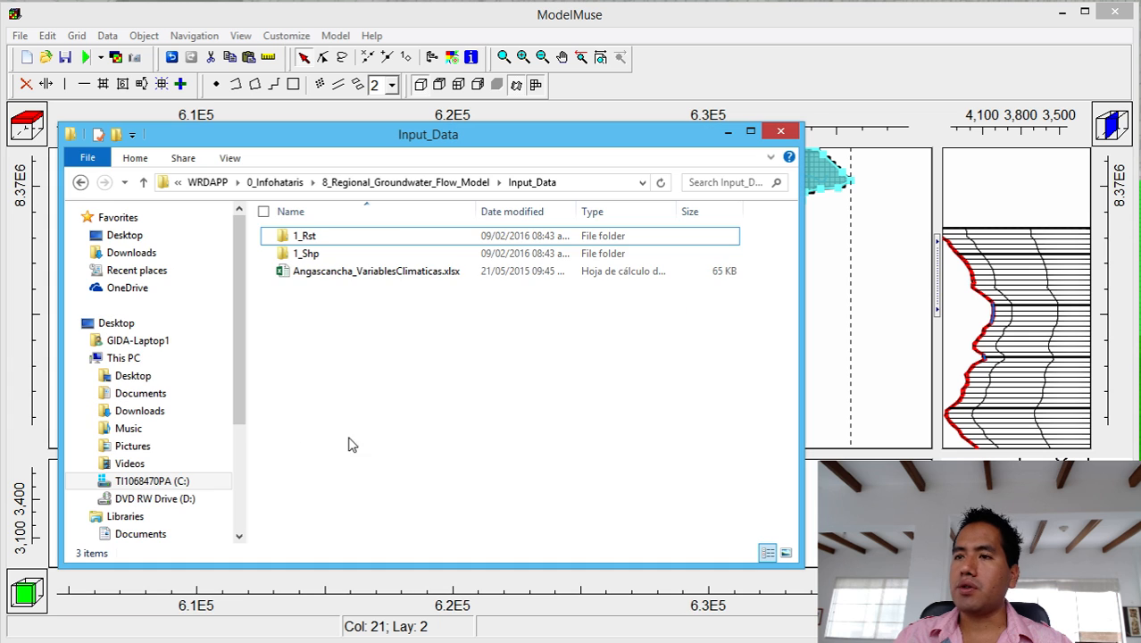
click(411, 277)
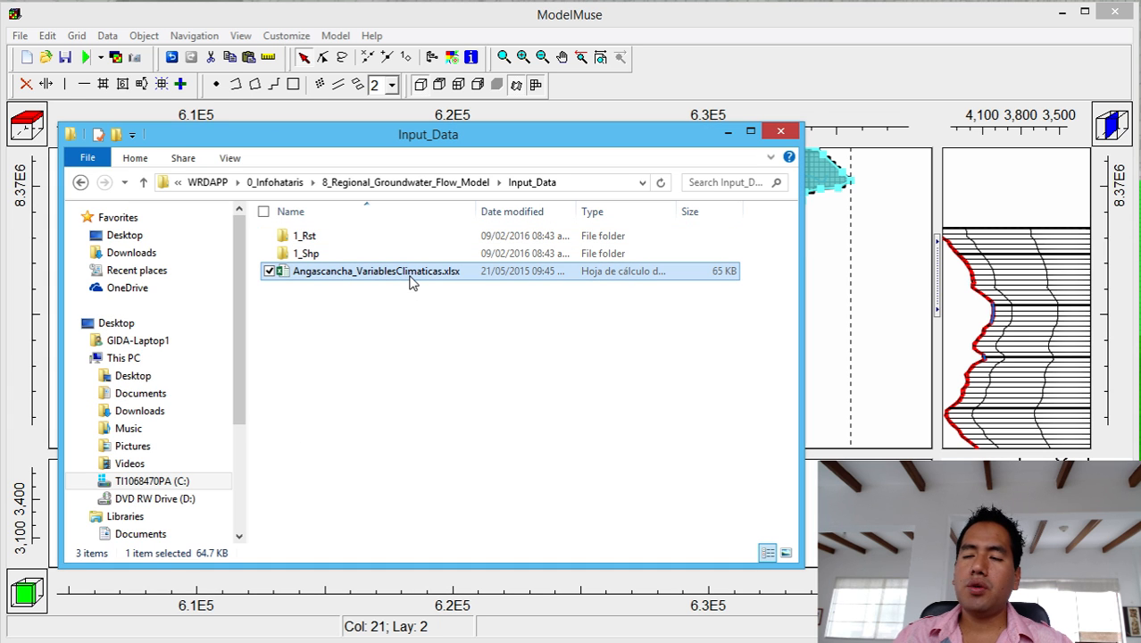
click(399, 276)
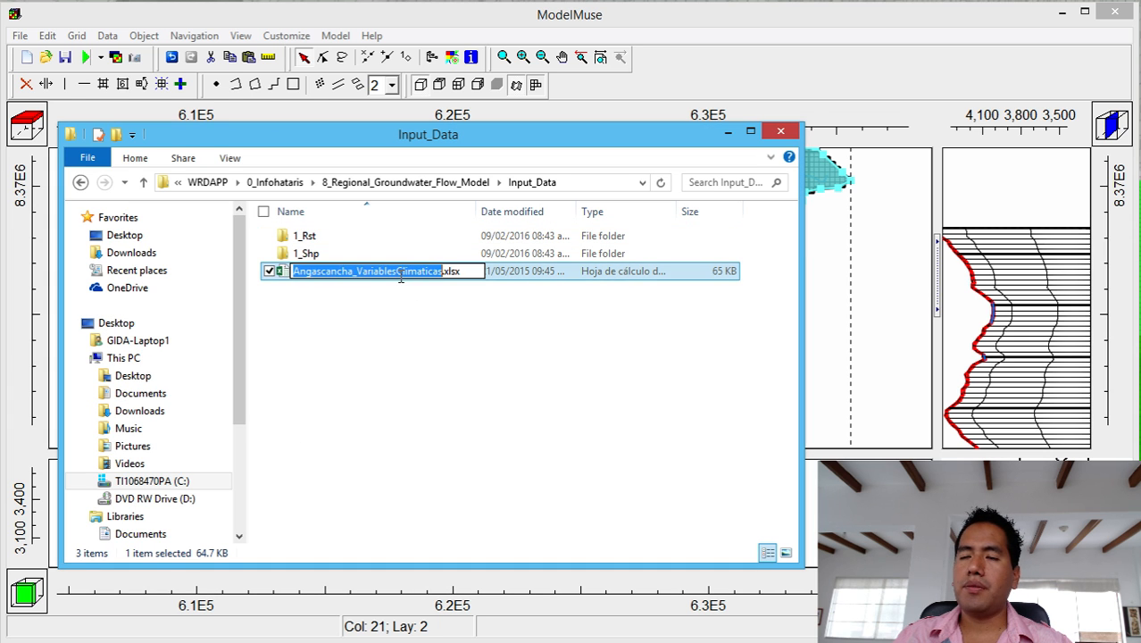
click(416, 331)
click(399, 275)
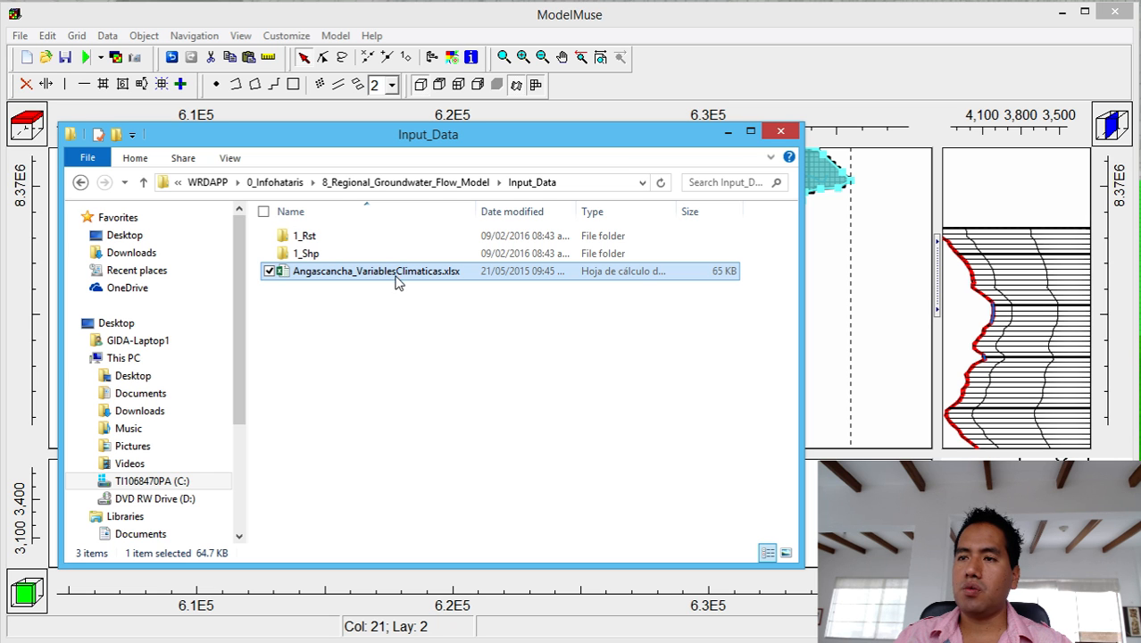
double_click(398, 279)
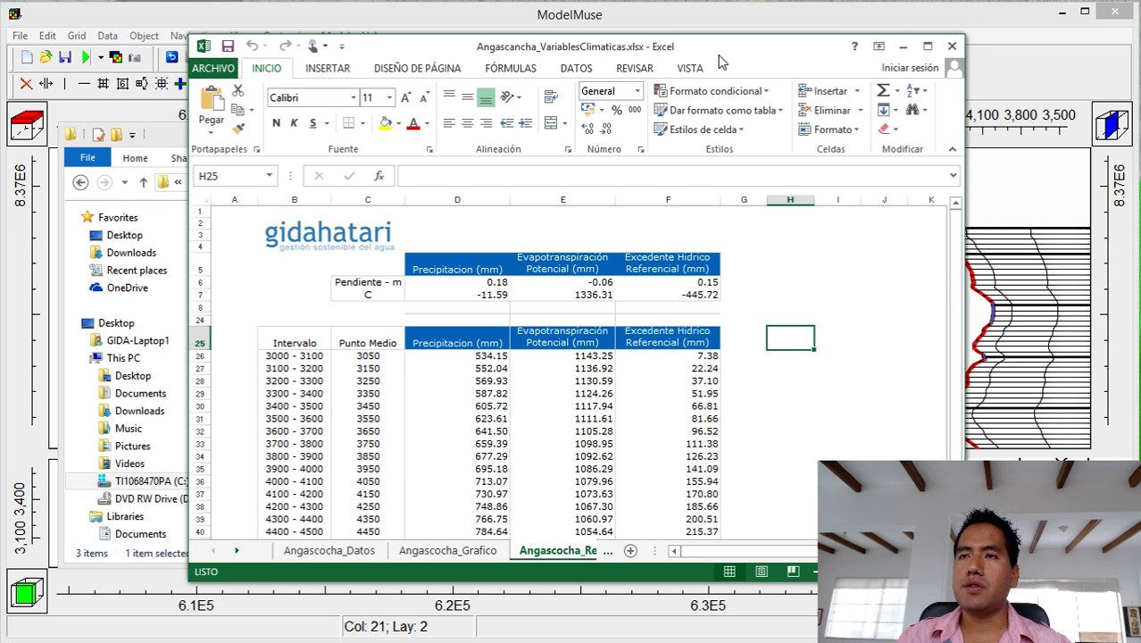
click(355, 552)
click(438, 552)
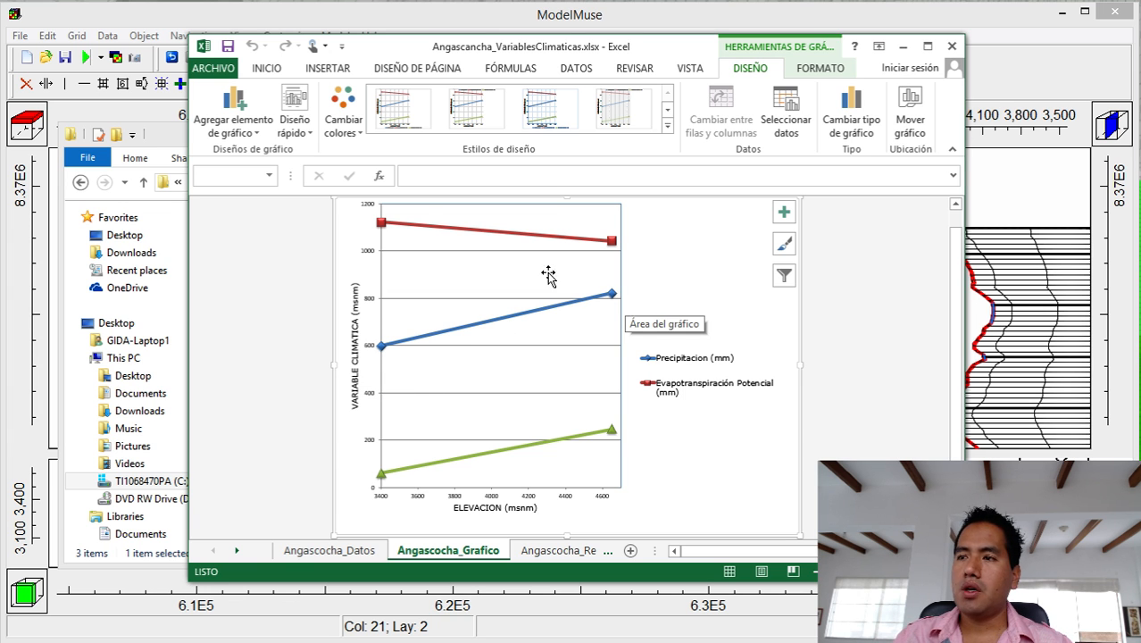
mouse_move(379, 223)
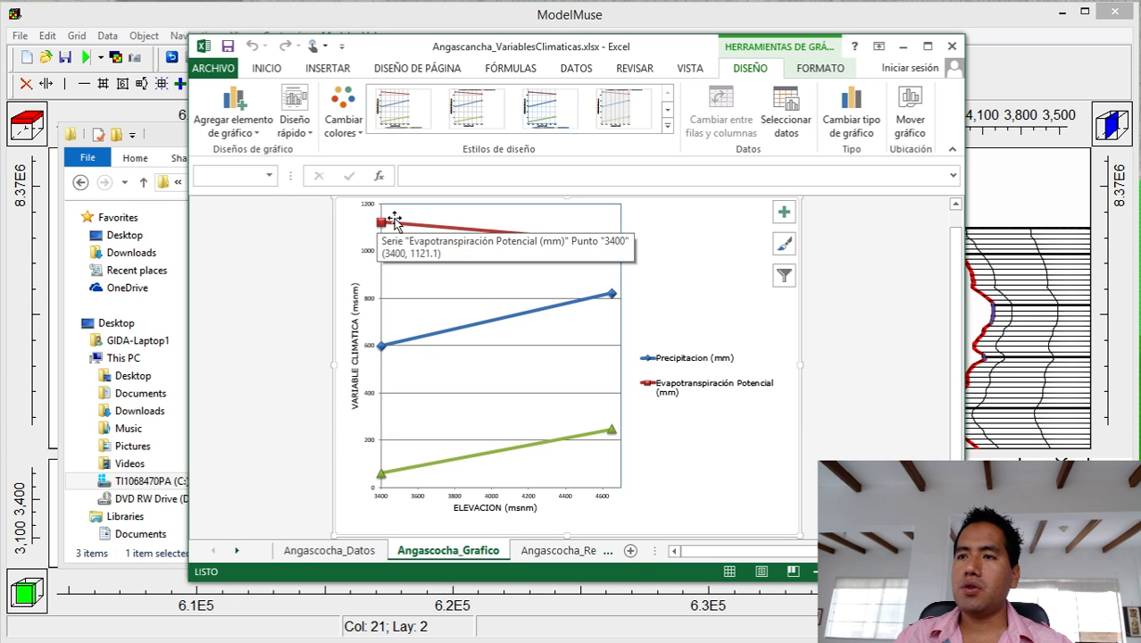
mouse_move(616, 248)
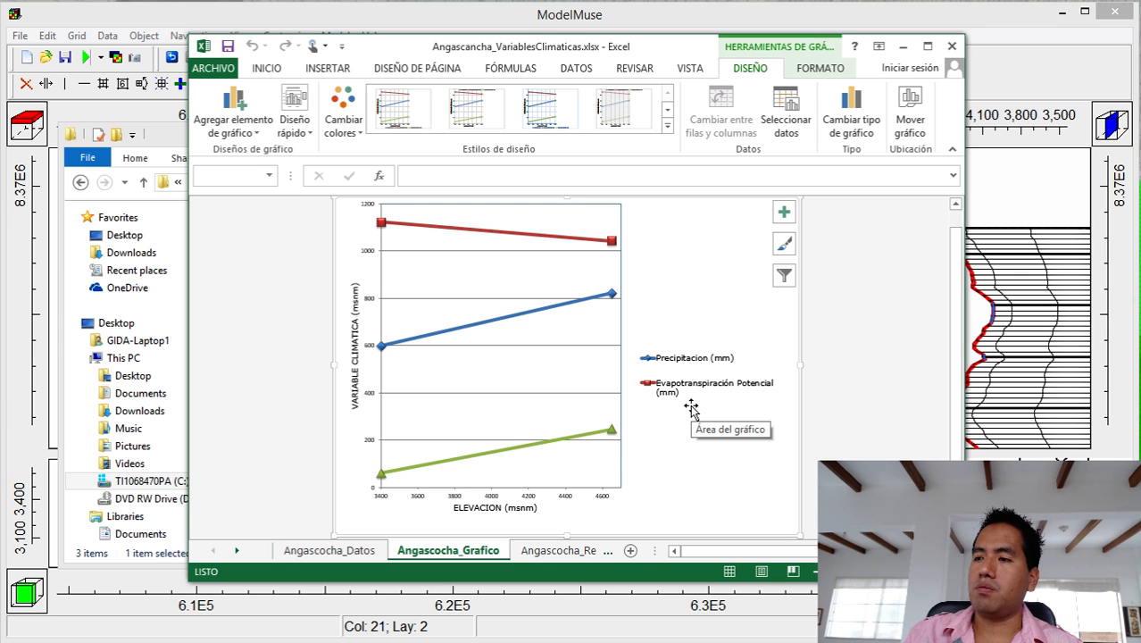
click(528, 553)
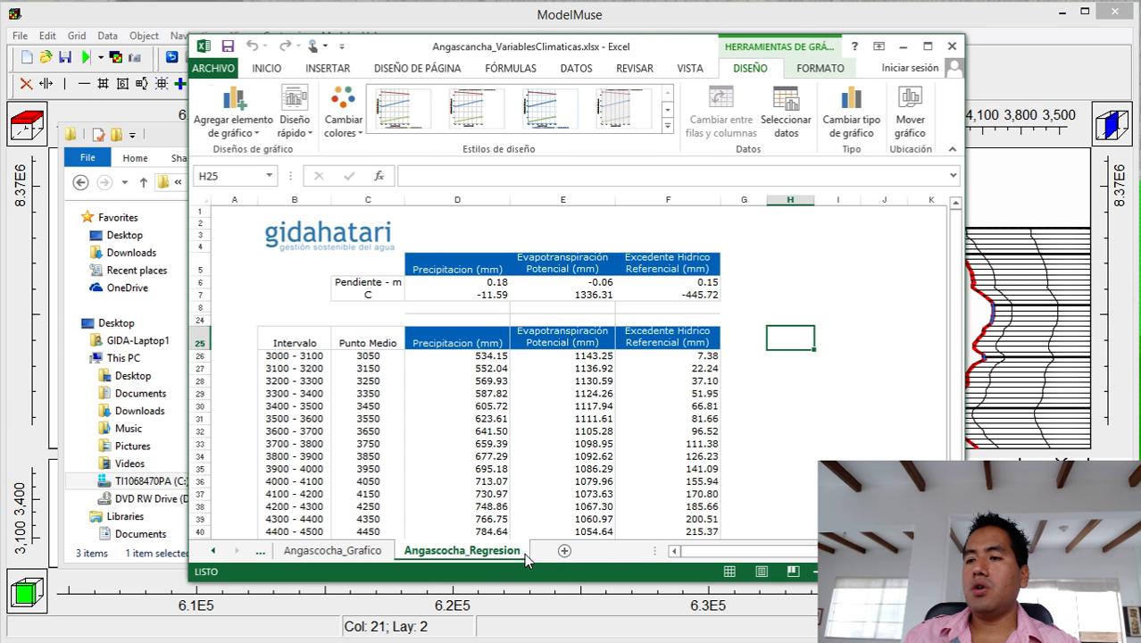
Check the Angascocha_Grafico chart, then return to the Angascocha_Regresion table.
scroll(799, 393, down, 2)
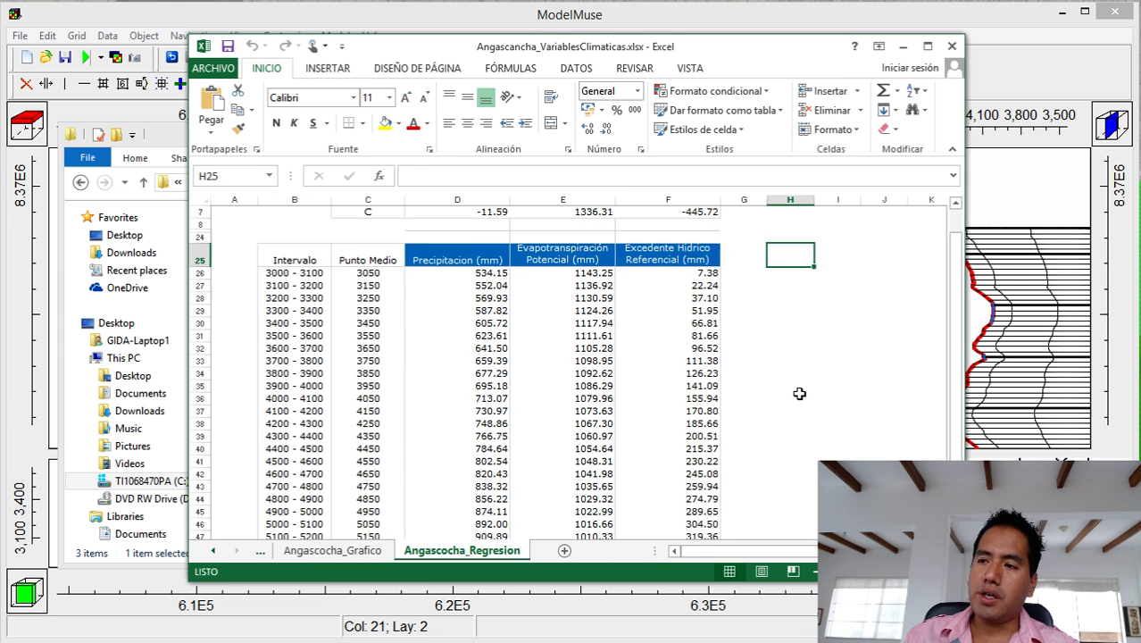
scroll(799, 393, down, 2)
scroll(798, 393, up, 3)
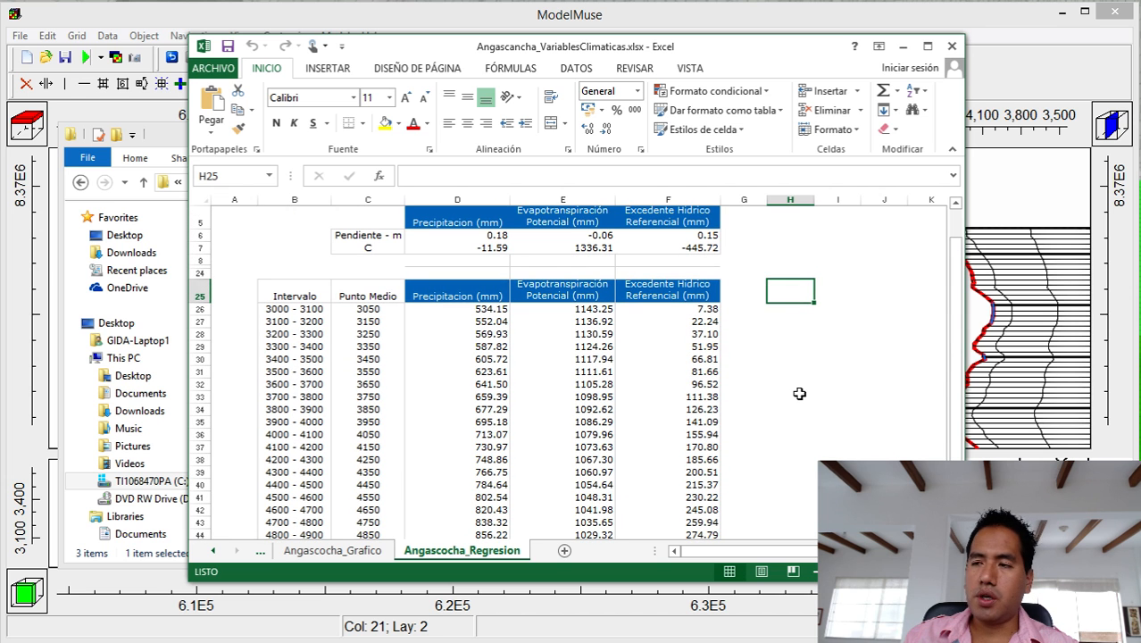
click(373, 551)
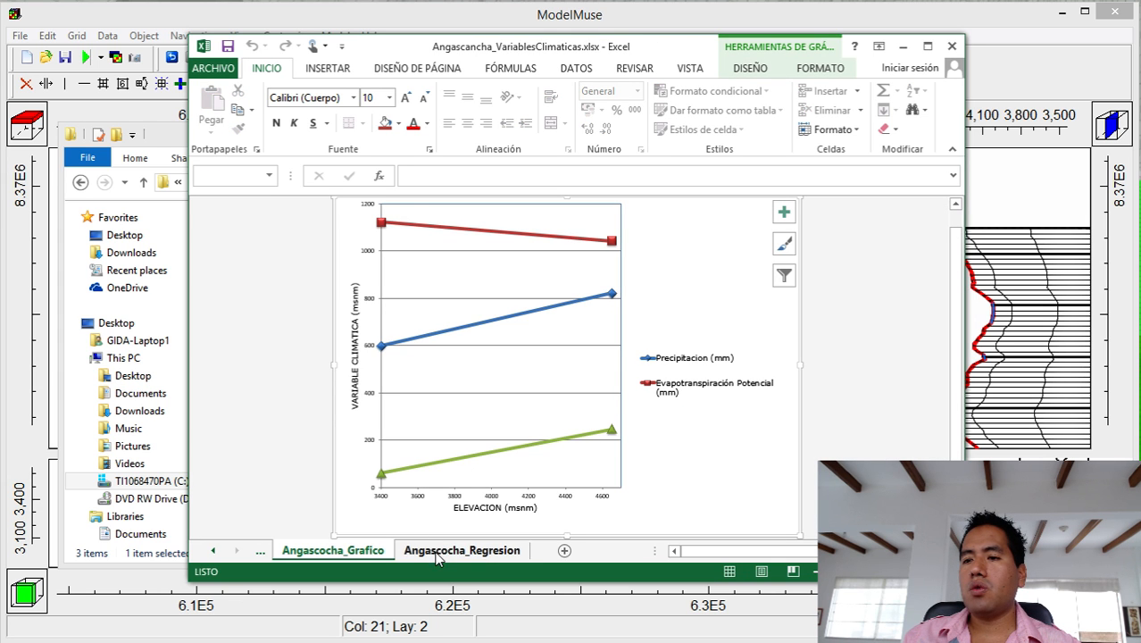
click(401, 556)
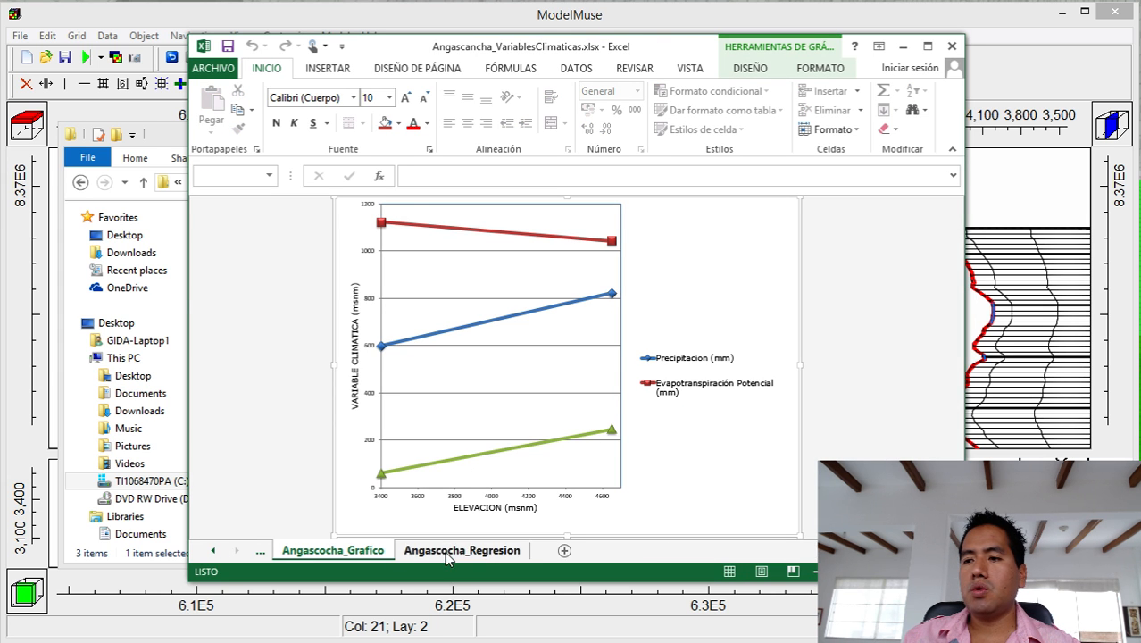
scroll(473, 378, down, 2)
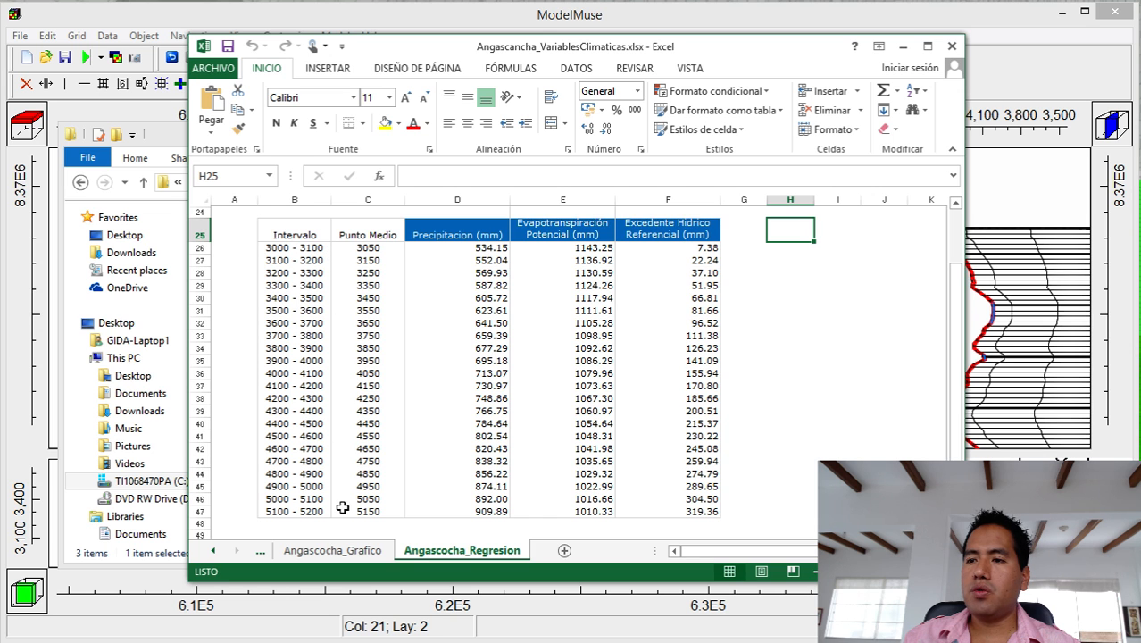
Put a thick box border around B36:F36, the 4000 - 4100 row, and minimize Excel.
drag(339, 373, 671, 373)
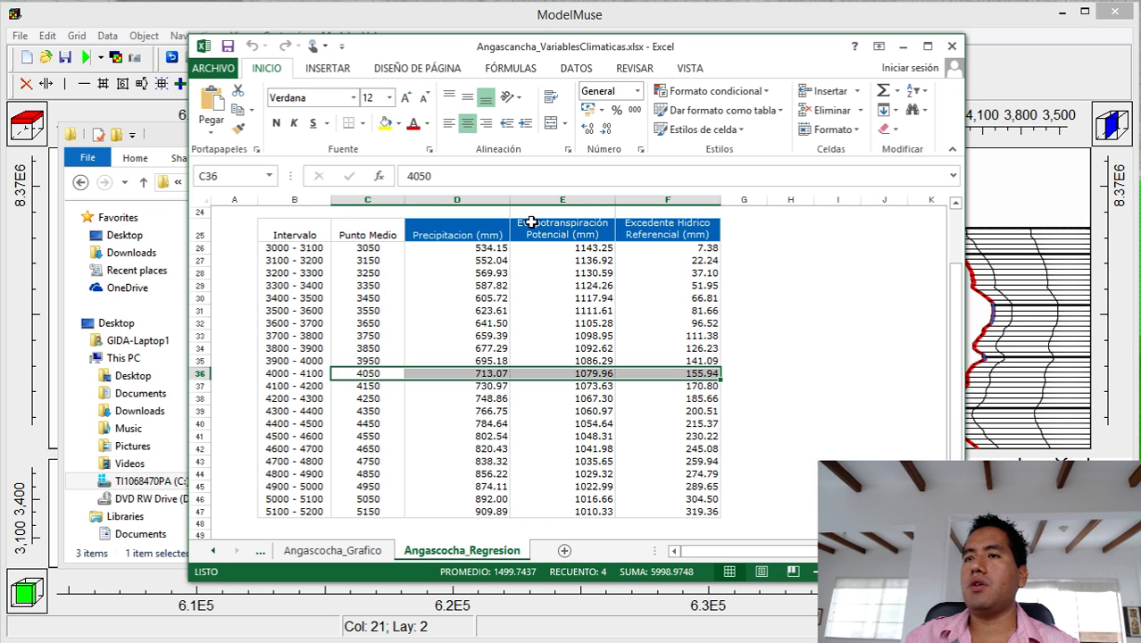
drag(286, 375, 694, 371)
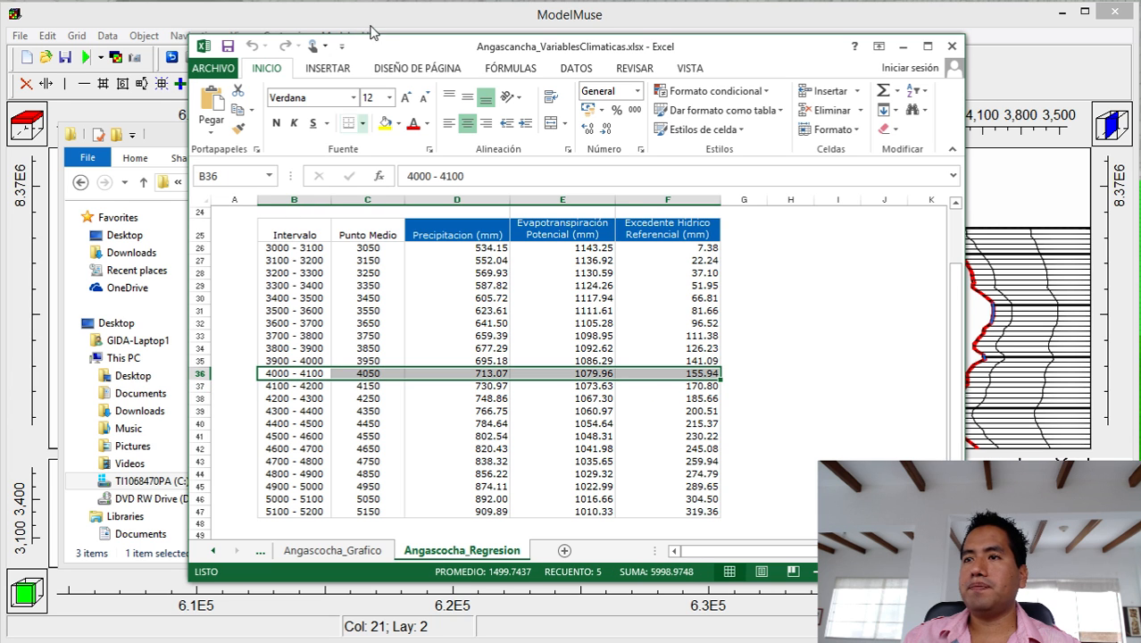
click(365, 125)
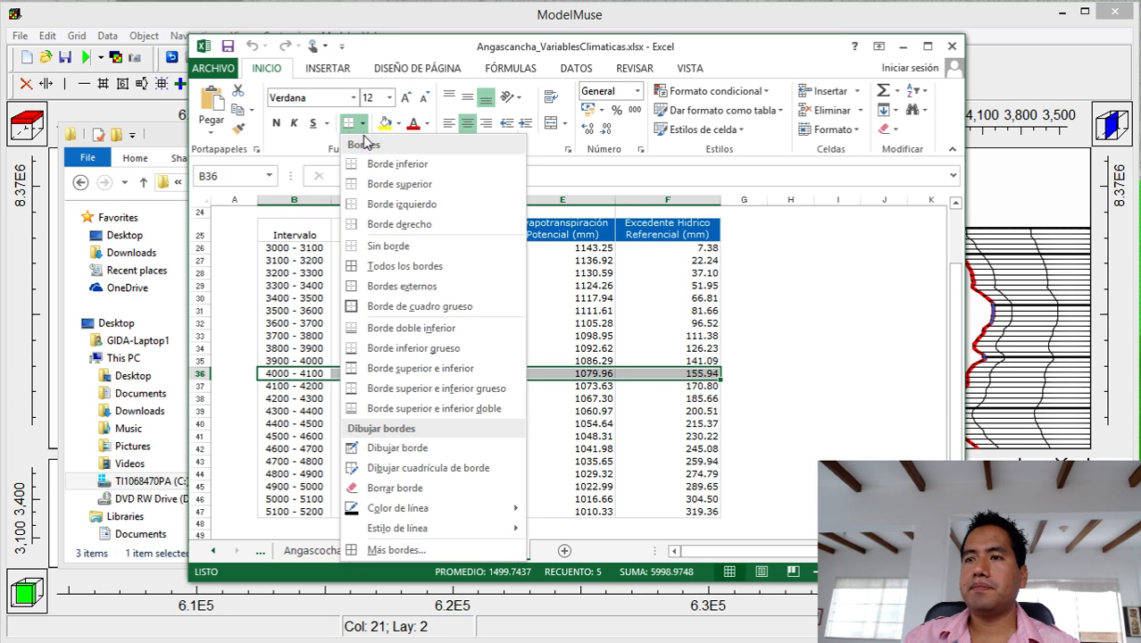
click(366, 307)
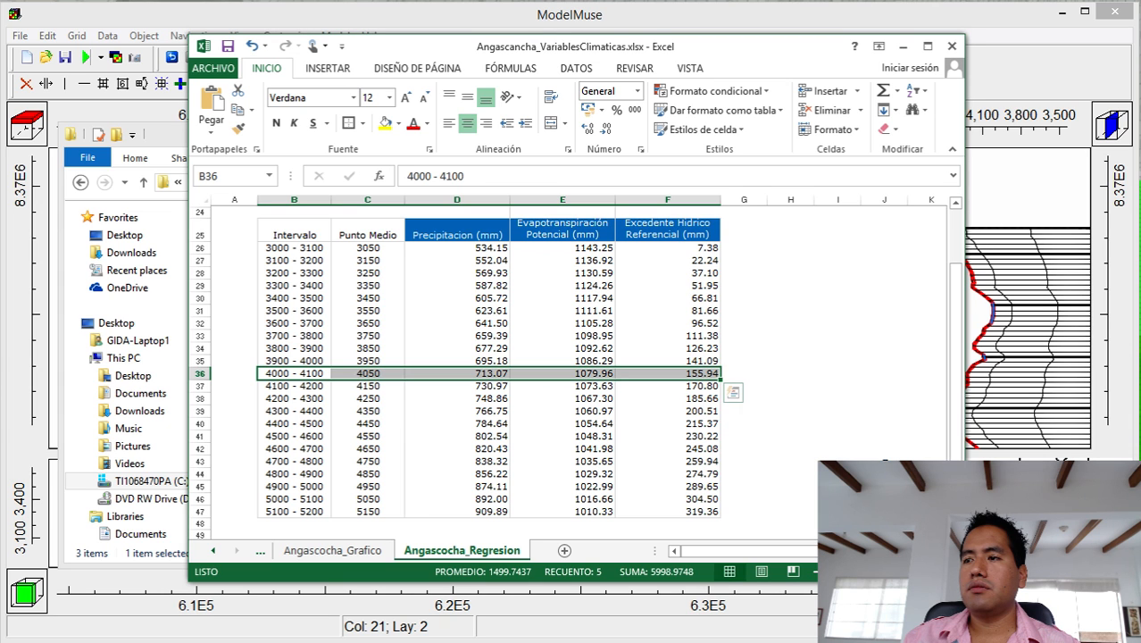
click(803, 446)
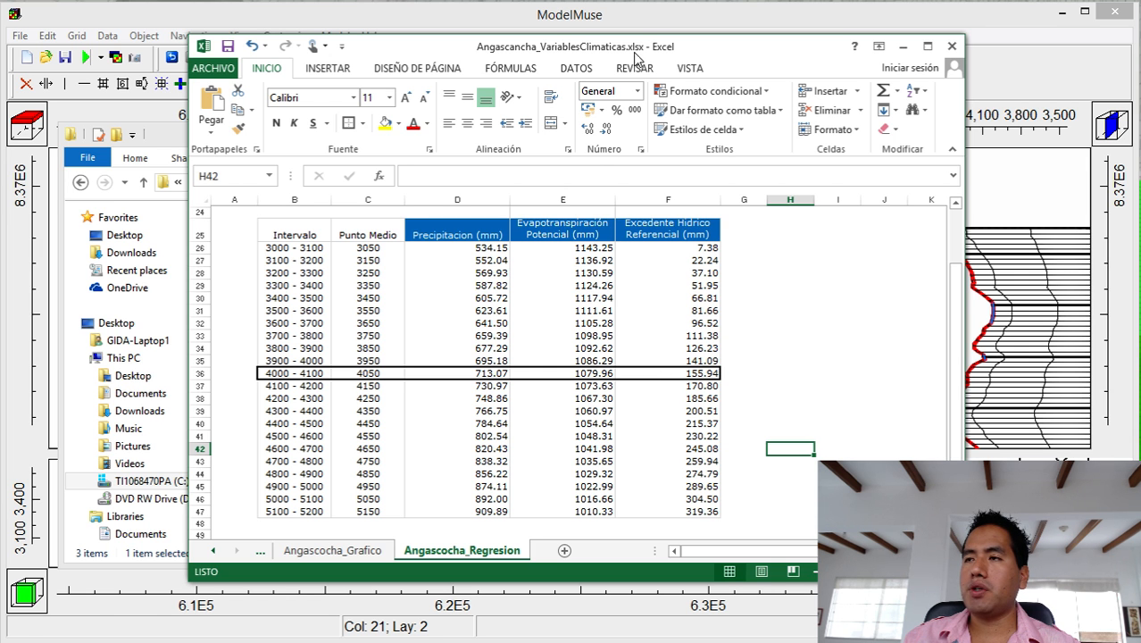
click(1010, 205)
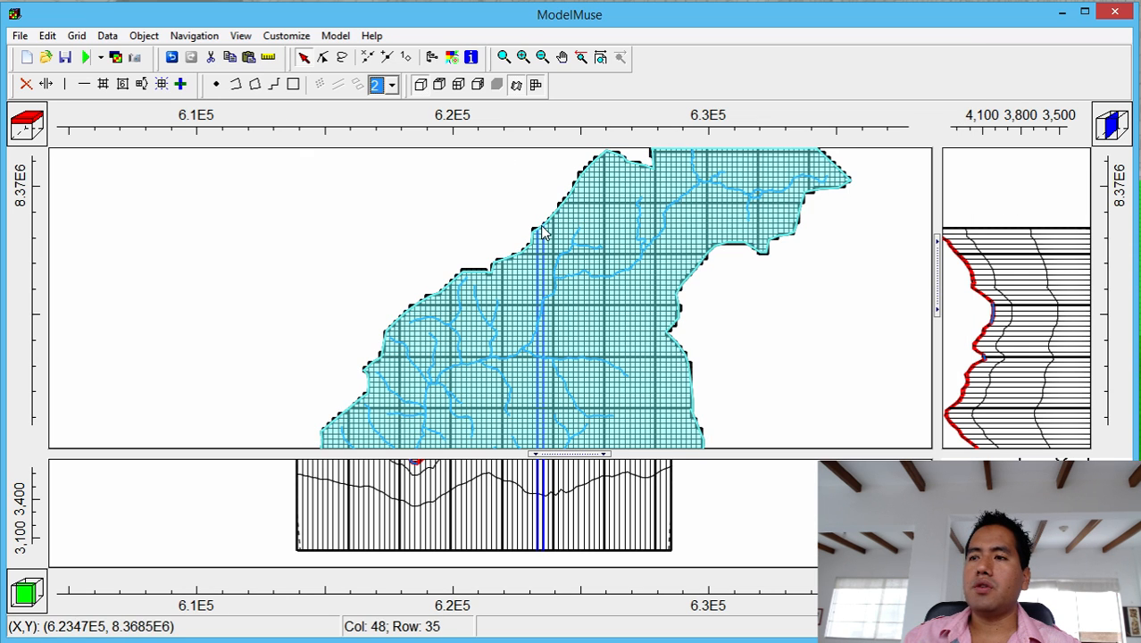
Rename the basin object to Condicion_Recarga_Evapotranspiracion and display its MODFLOW features.
double_click(564, 287)
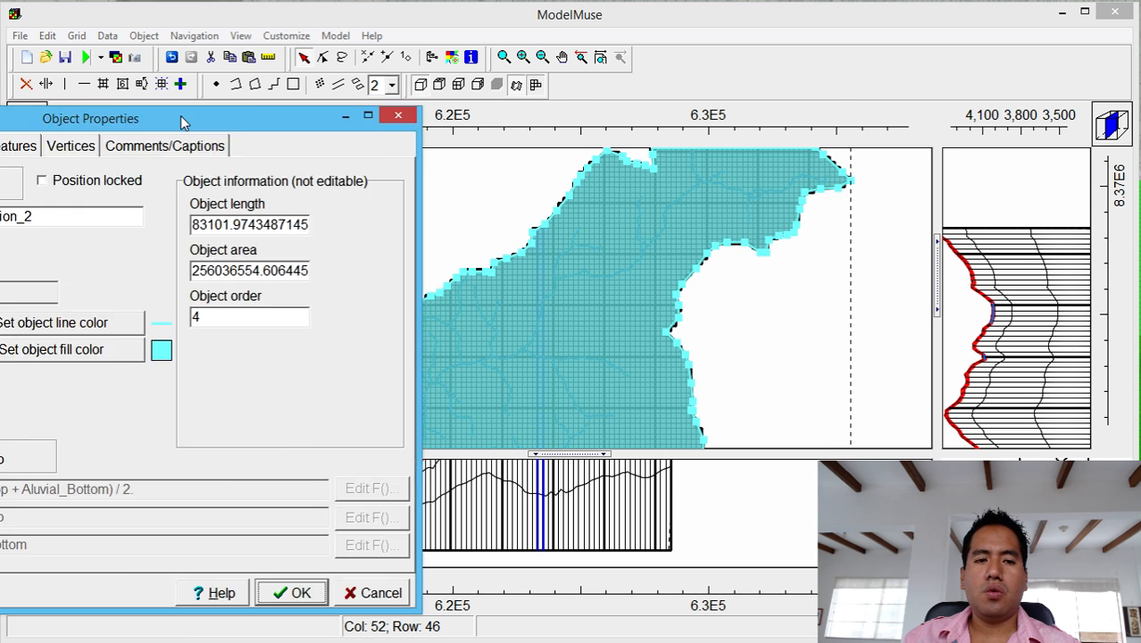
drag(183, 122, 744, 113)
key(shift+Home)
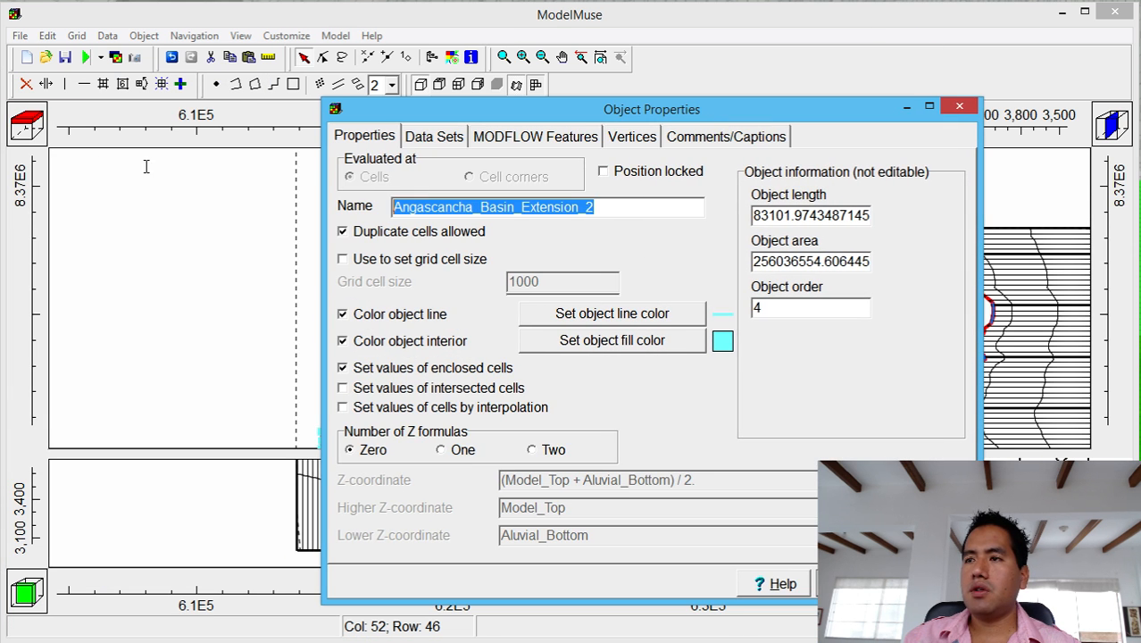
key(BackSpace)
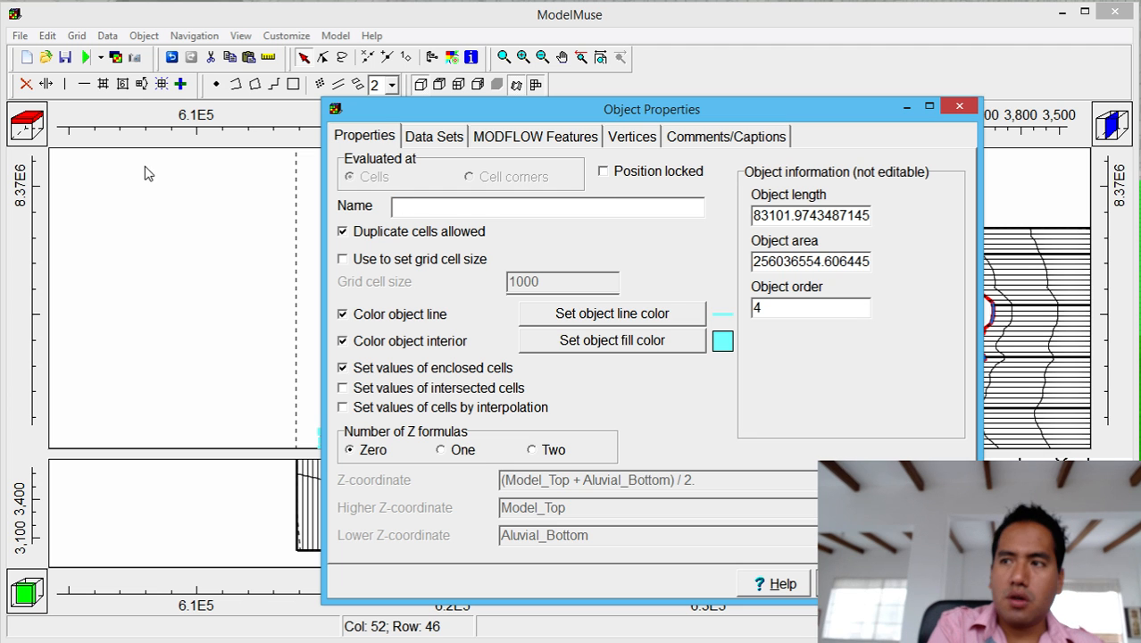
text(Condi)
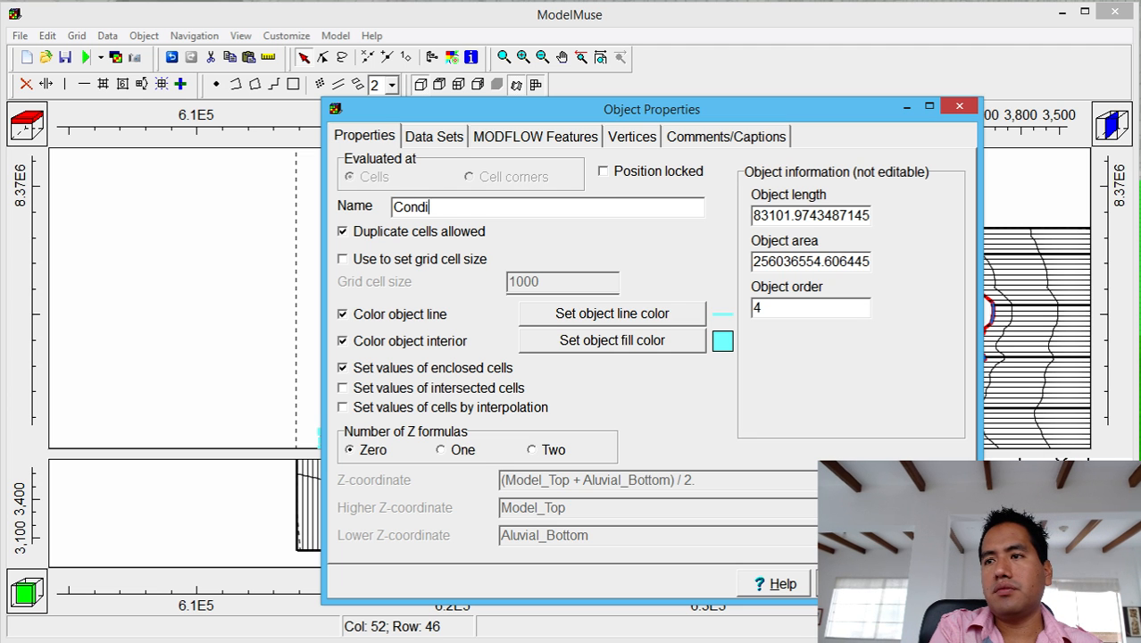
text(cion_Rec)
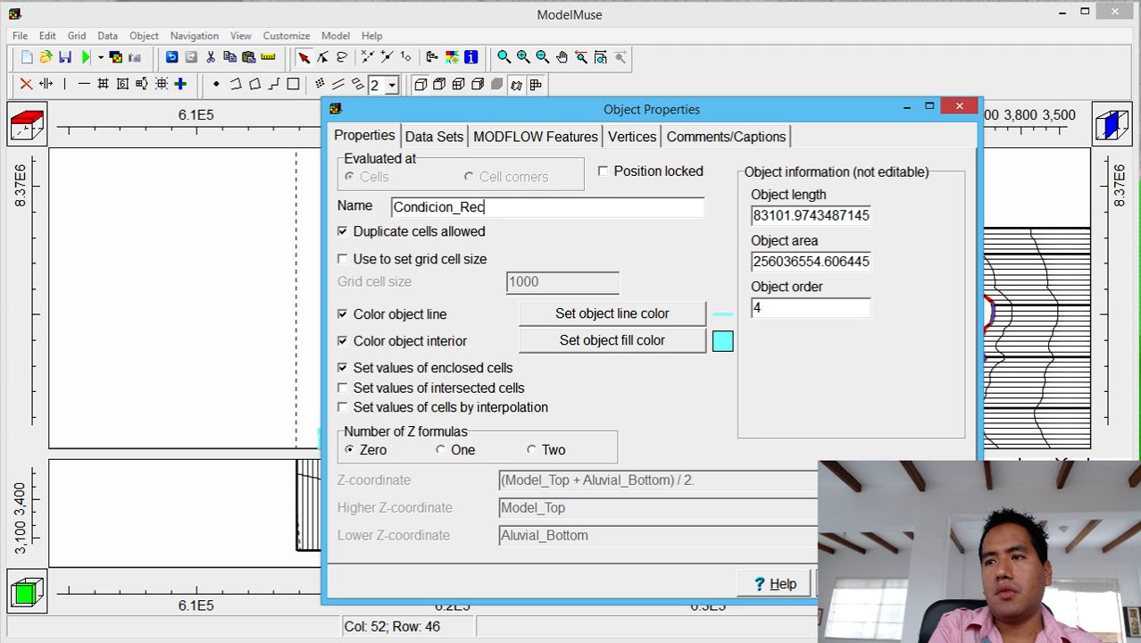
text(arga_Eva)
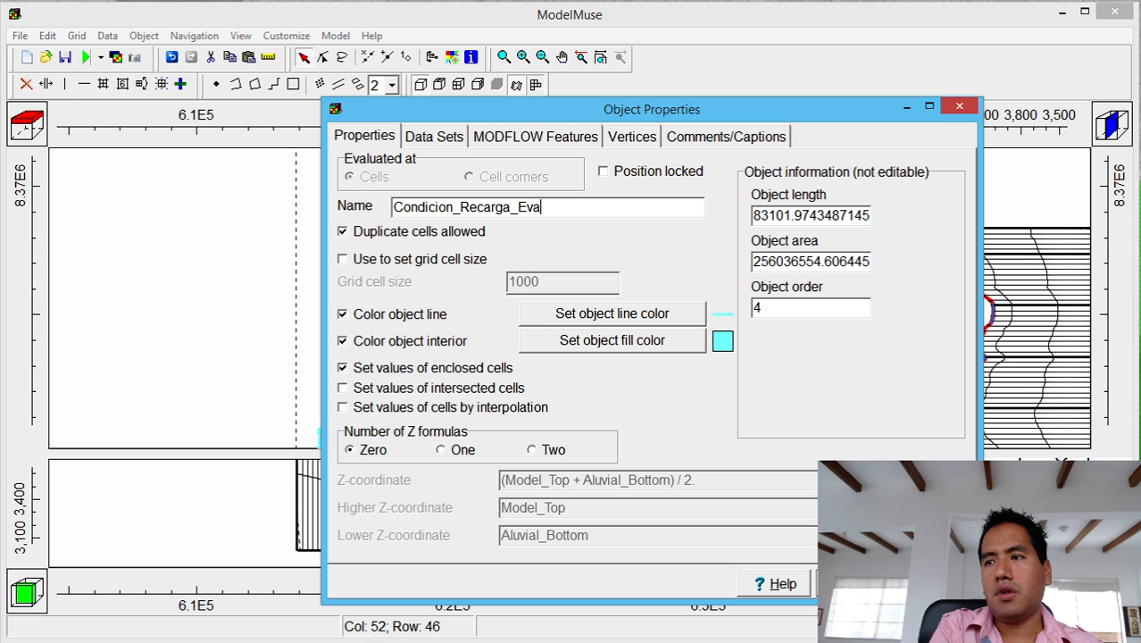
text(potranspiraccion)
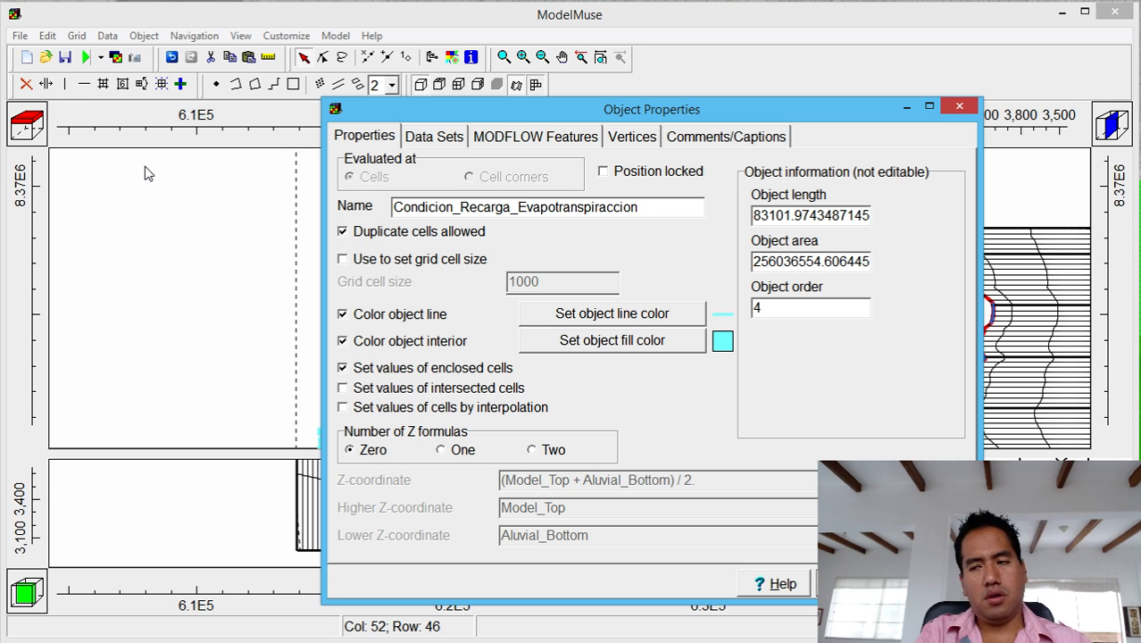
key(BackSpace)
key(BackSpace)
key(BackSpace)
key(BackSpace)
text(ion)
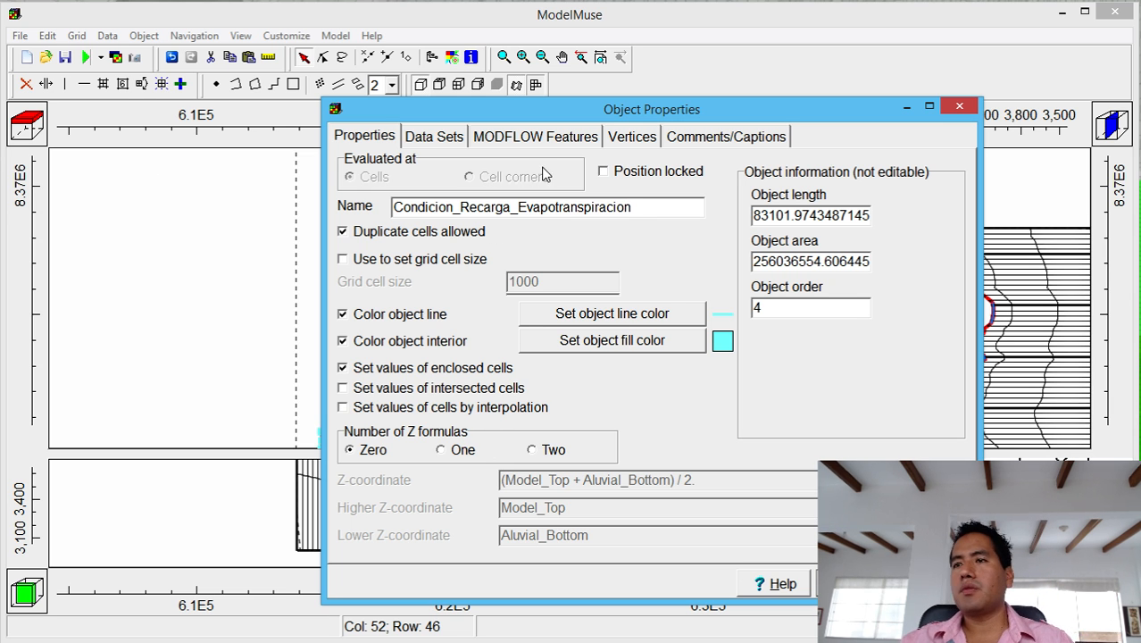
click(548, 136)
Add an EVT period starting at -1 and start a formula for its rate.
click(355, 177)
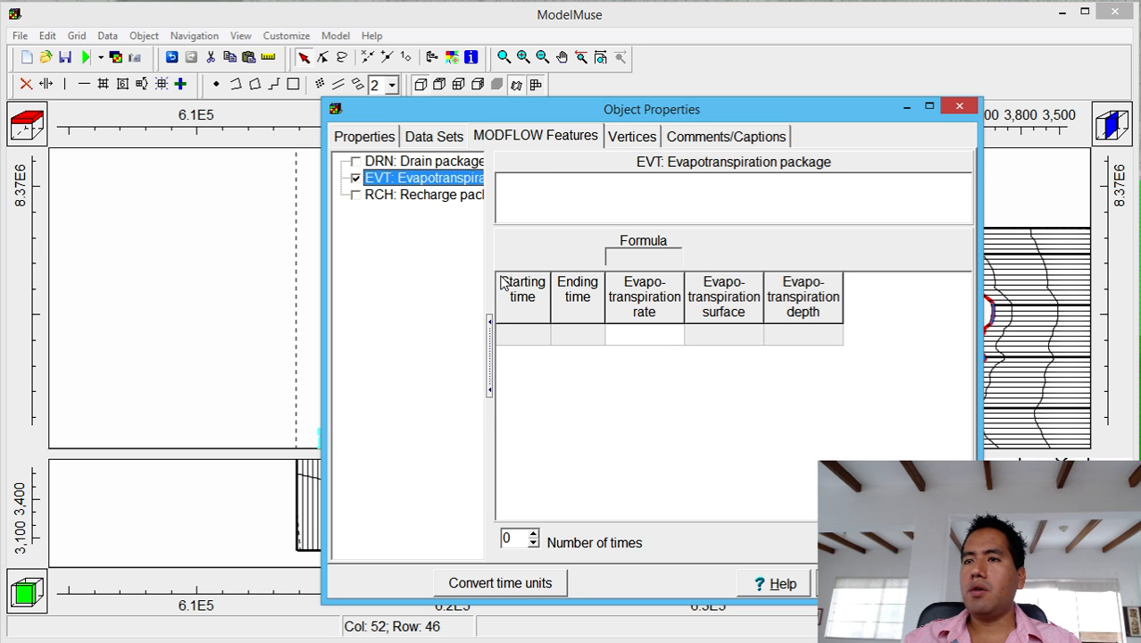
click(521, 335)
click(543, 338)
click(540, 352)
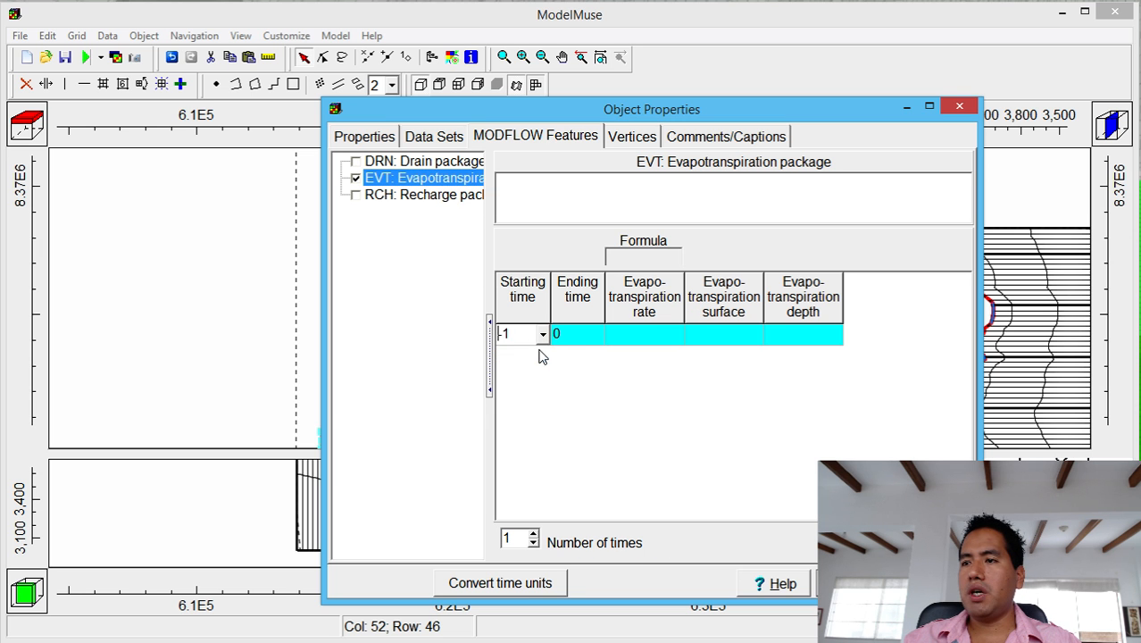
click(662, 333)
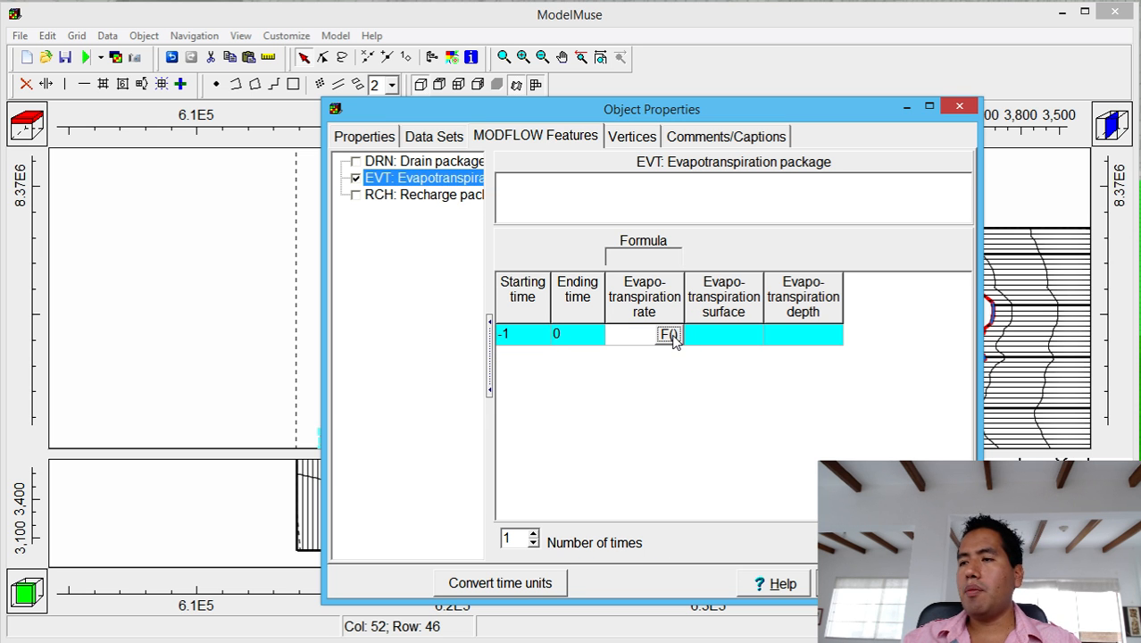
click(670, 335)
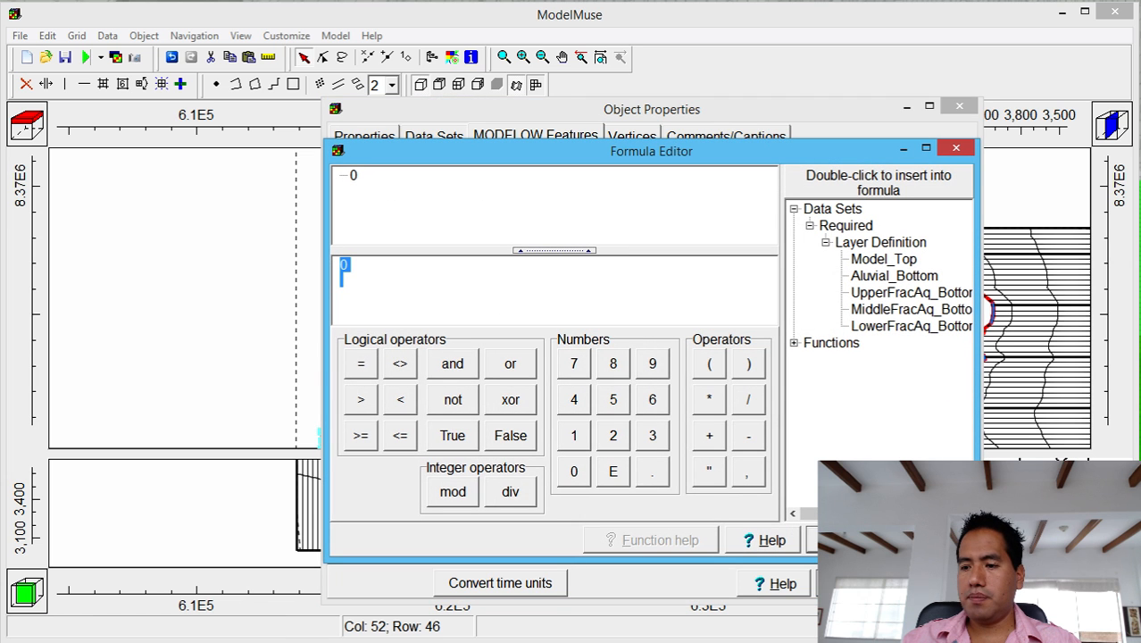
Copy 1079.9576 from Excel cell E36 into the rate formula.
key(alt+Tab)
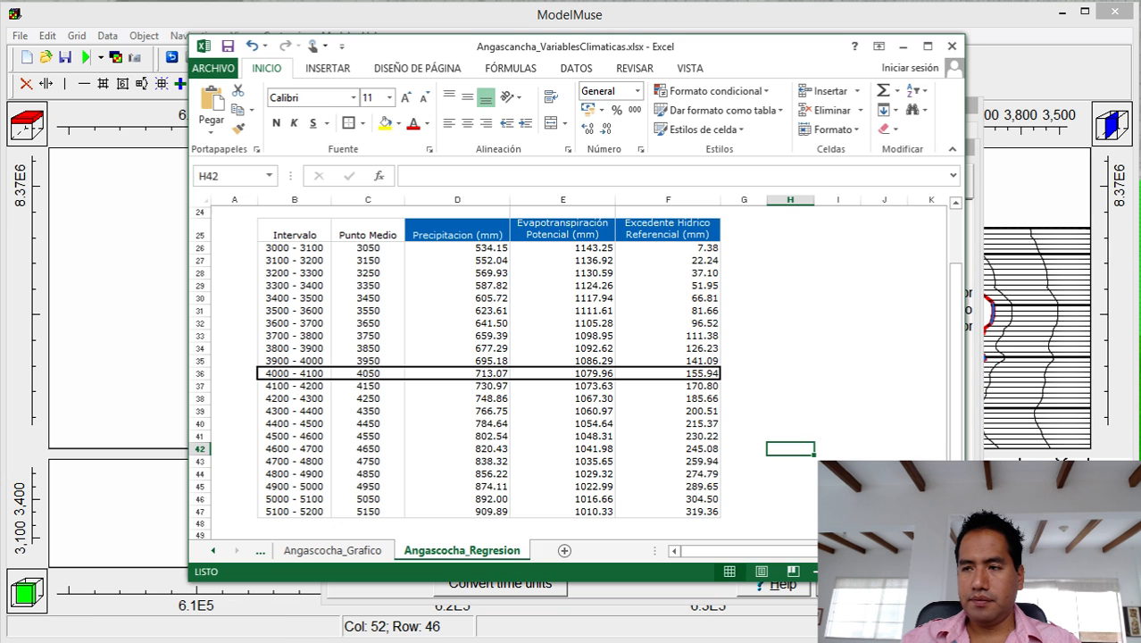
drag(703, 46, 1134, 122)
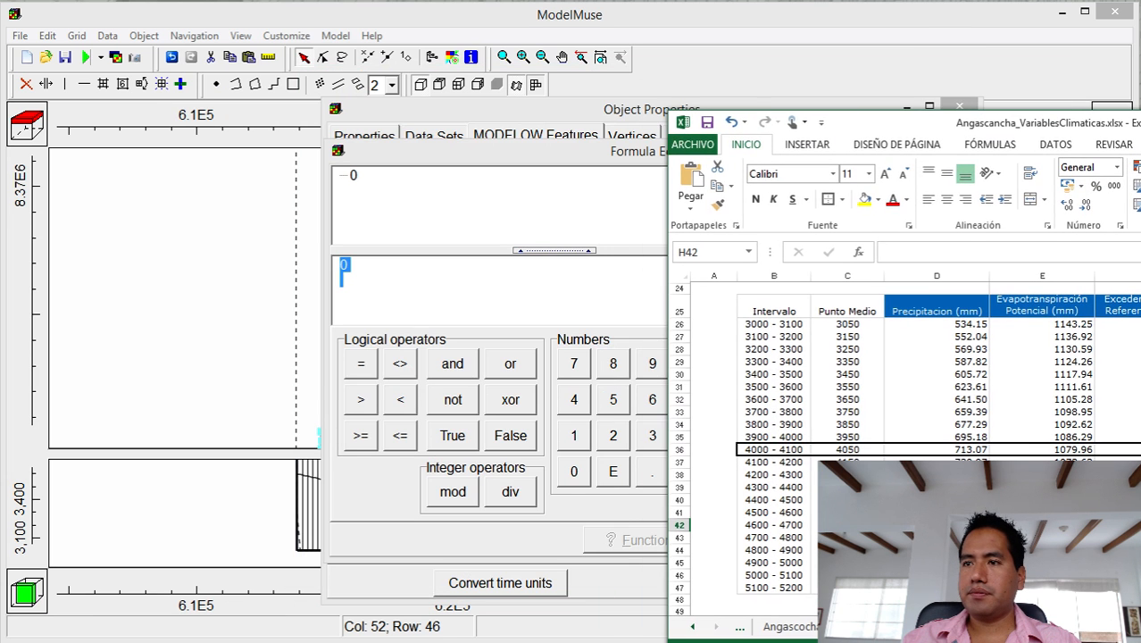
click(612, 121)
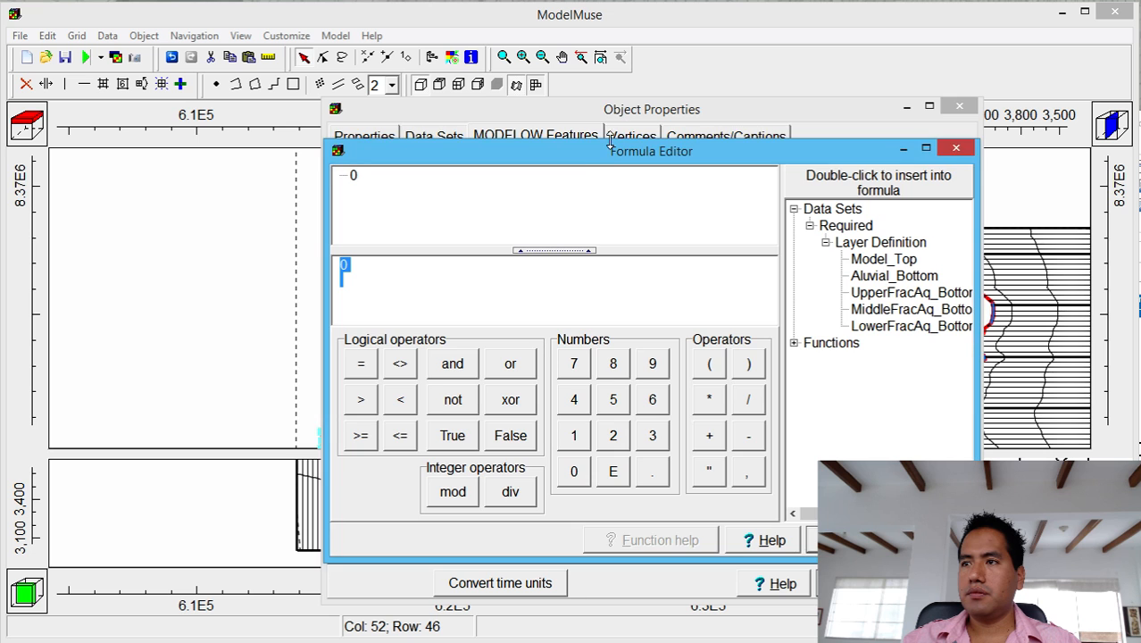
drag(611, 158, 327, 122)
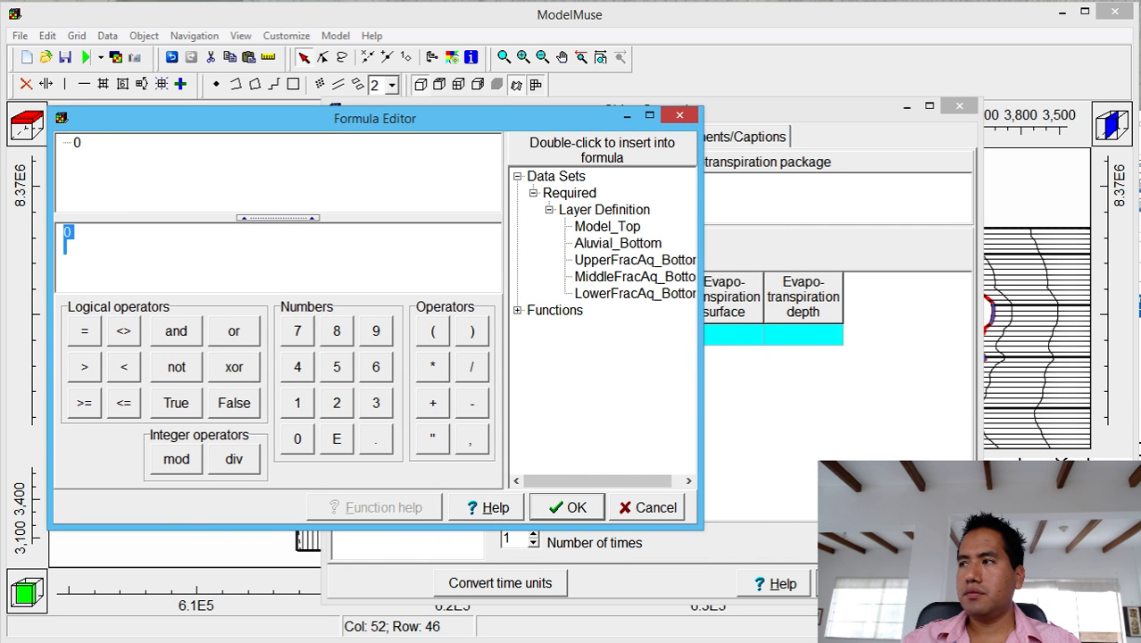
key(alt+Tab)
click(367, 239)
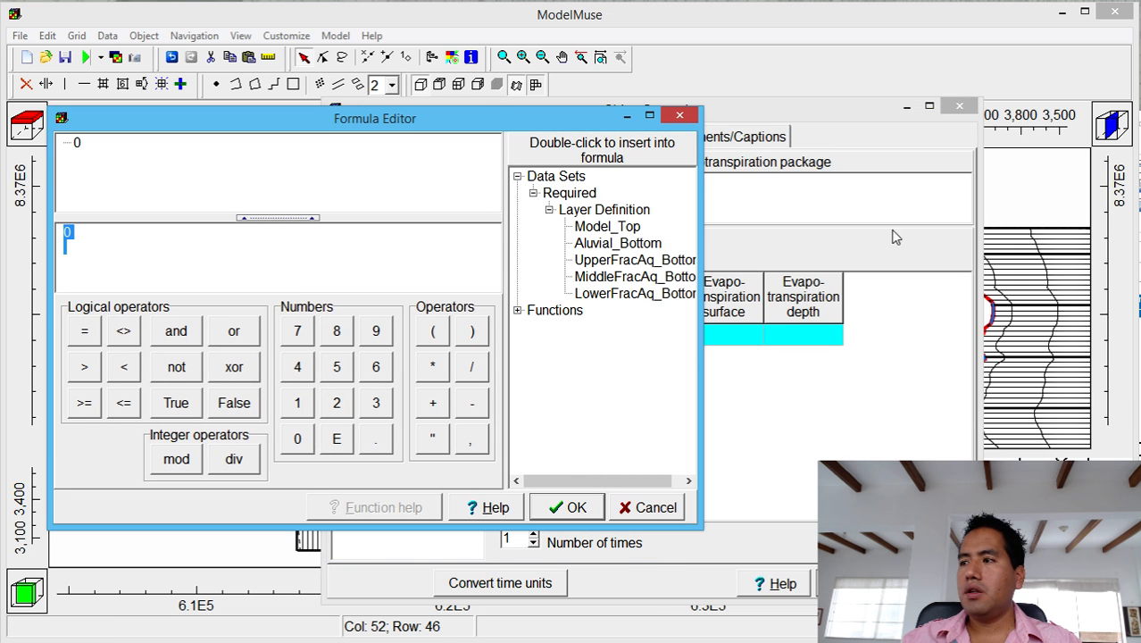
key(alt+Tab)
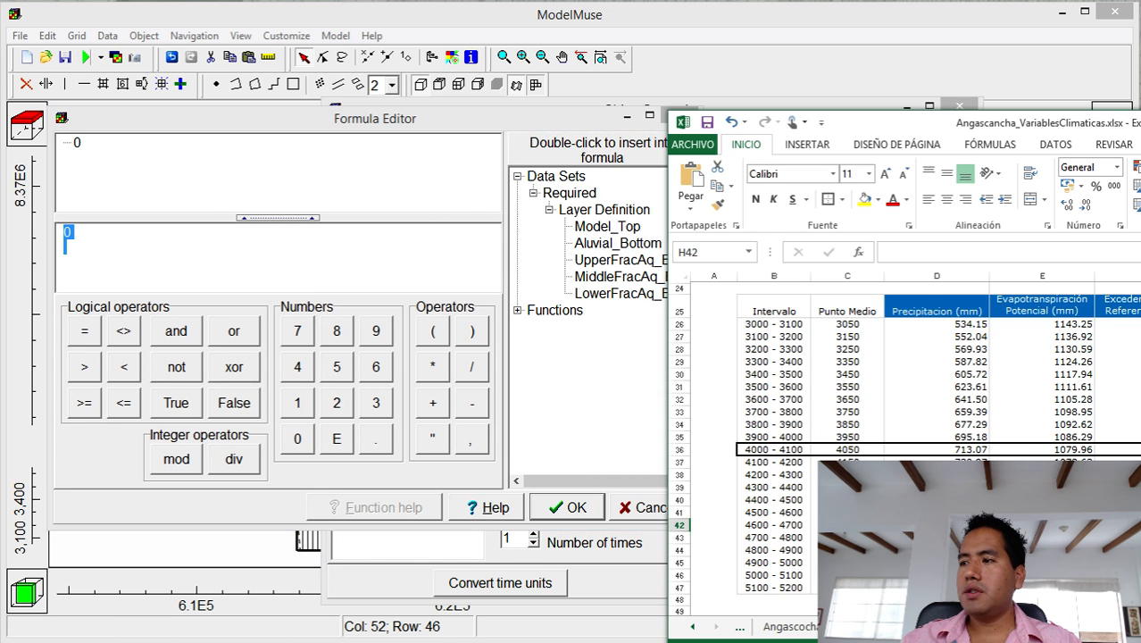
click(1058, 450)
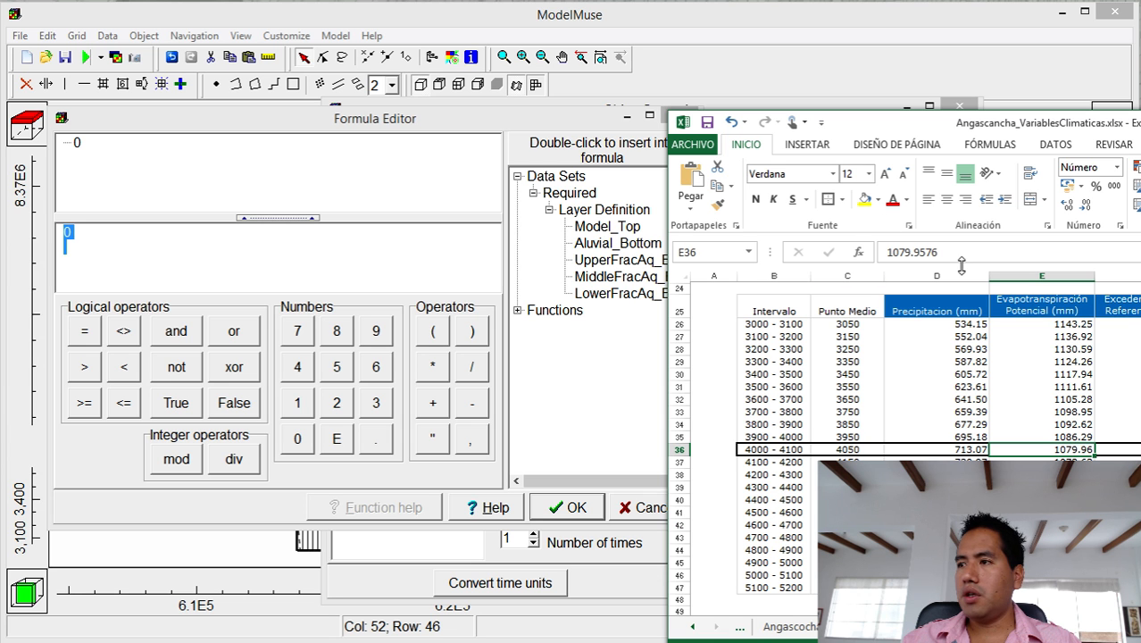
double_click(922, 251)
key(ctrl+c)
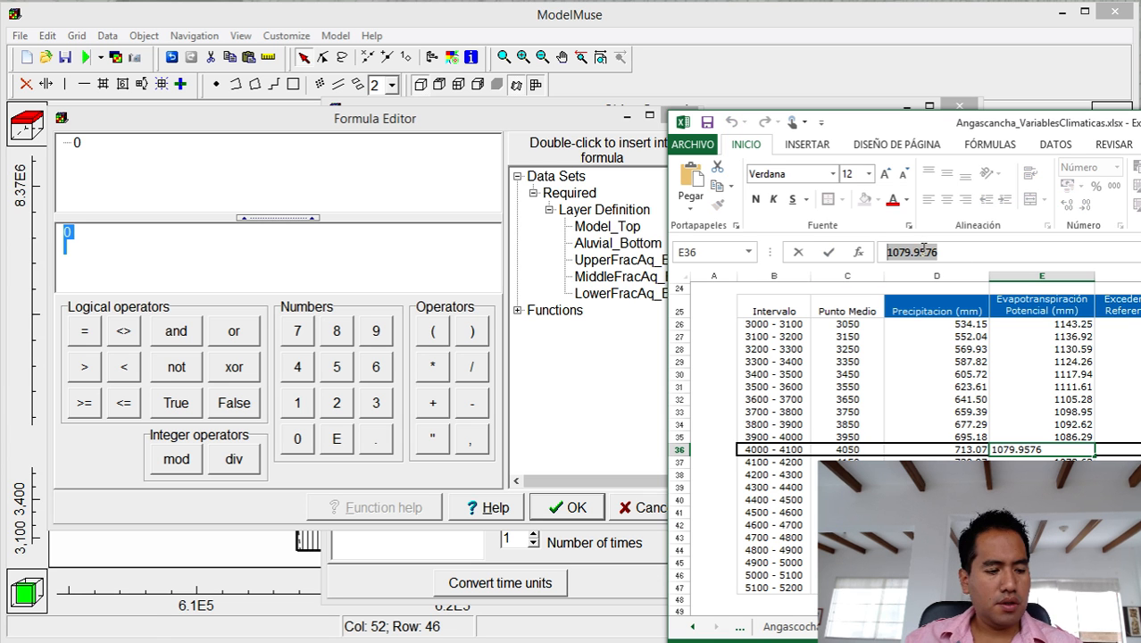
key(alt+Tab)
click(128, 233)
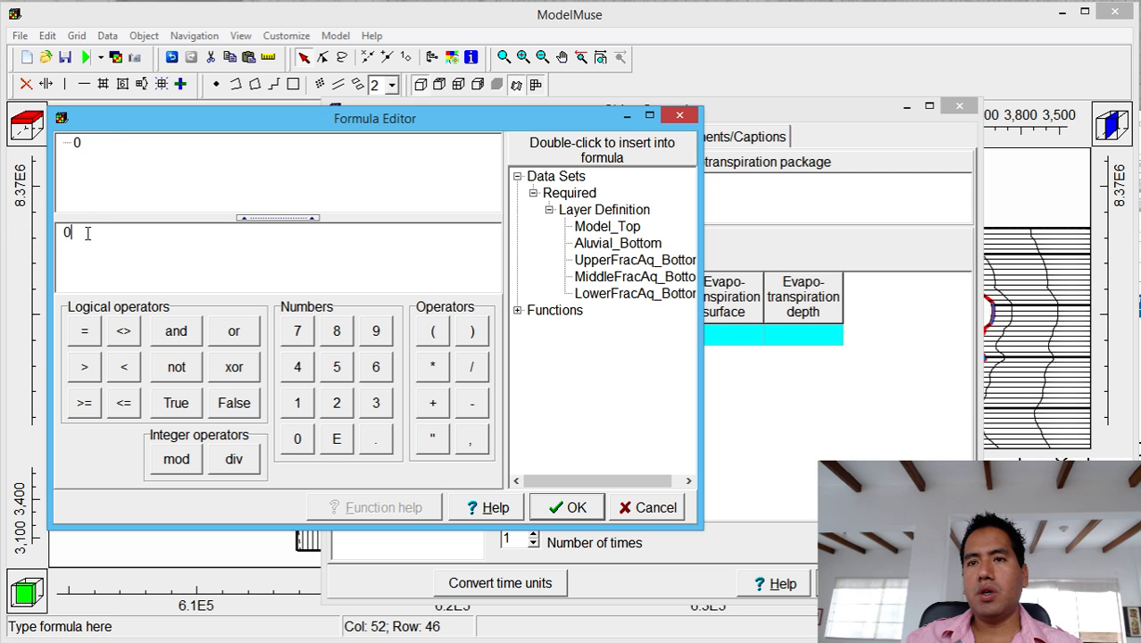
key(ctrl+v)
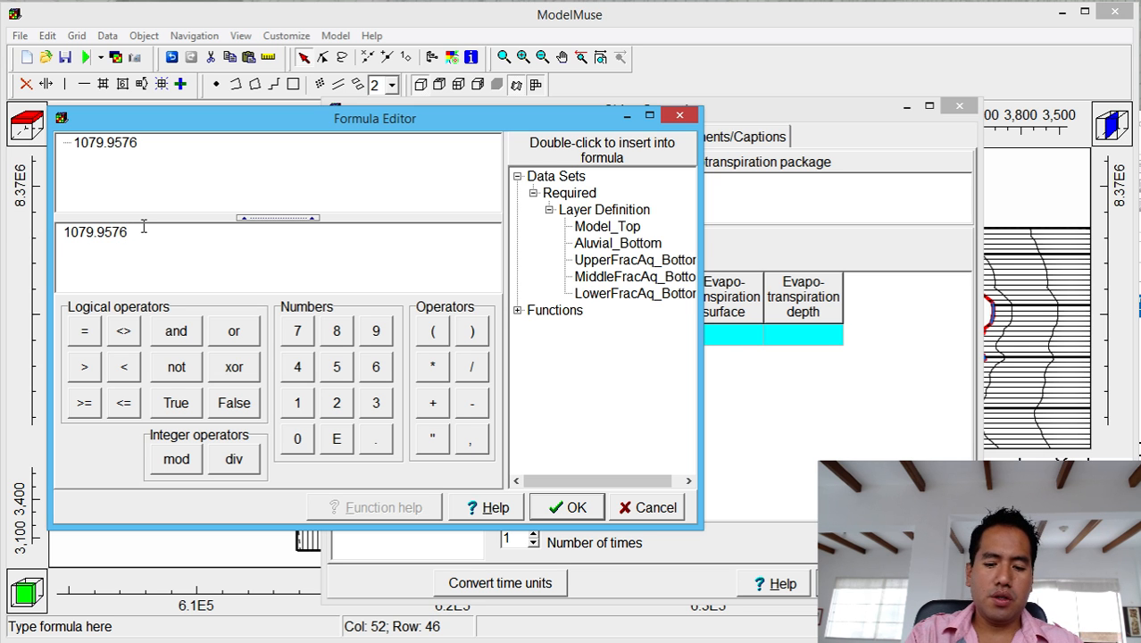
Complete the rate formula as 1079.9576/86400/365/1000 and accept it.
text(/)
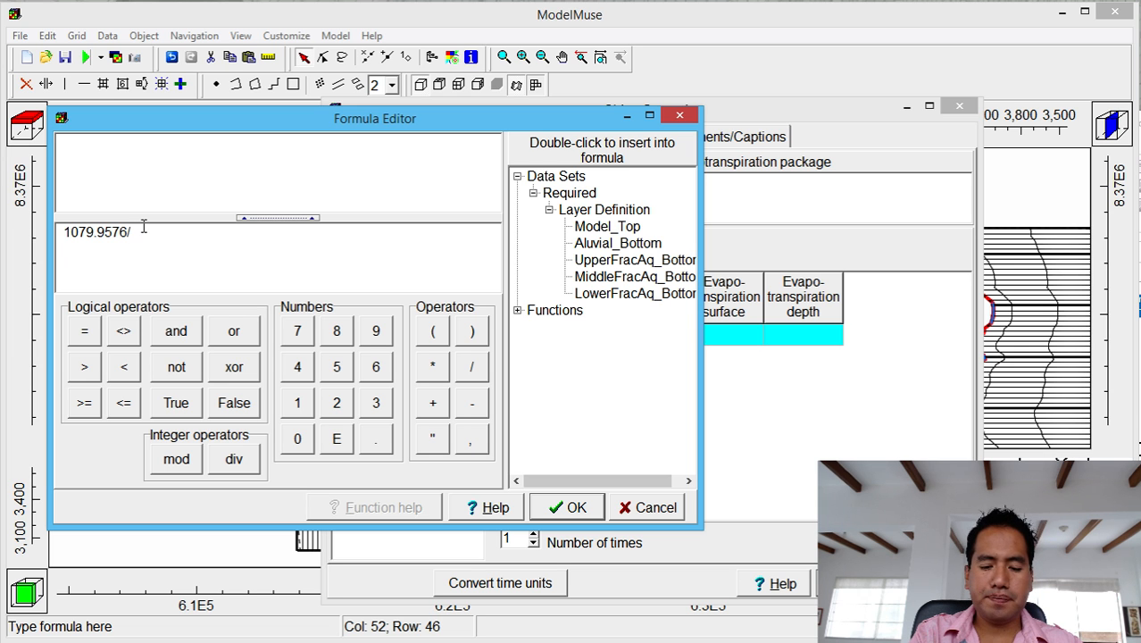
text(86400)
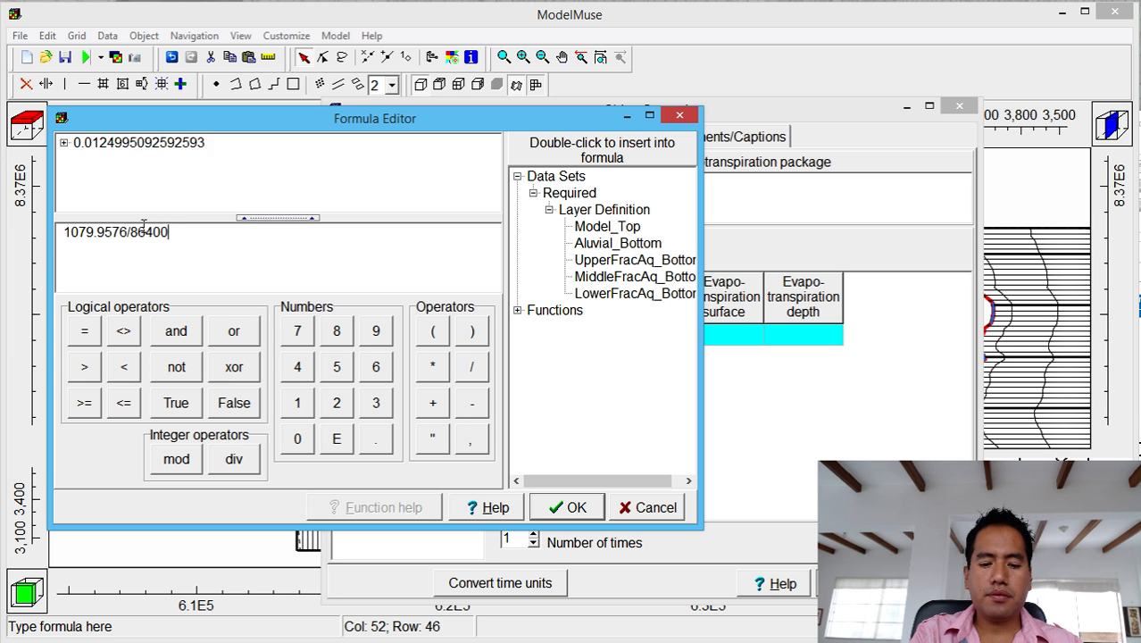
text(/35)
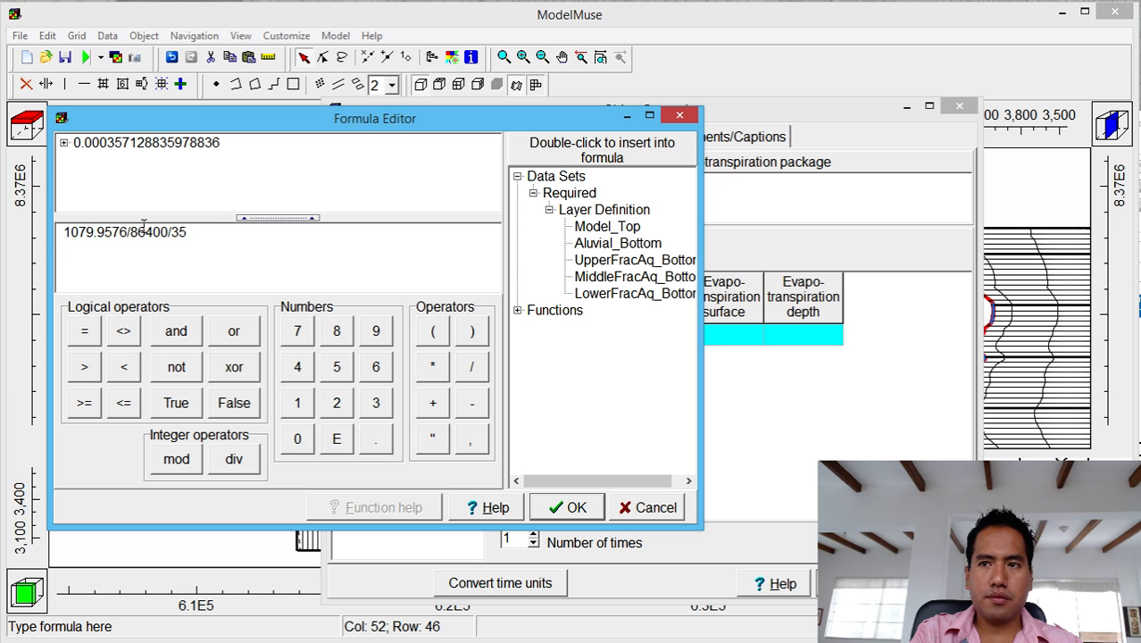
key(BackSpace)
text(65/100)
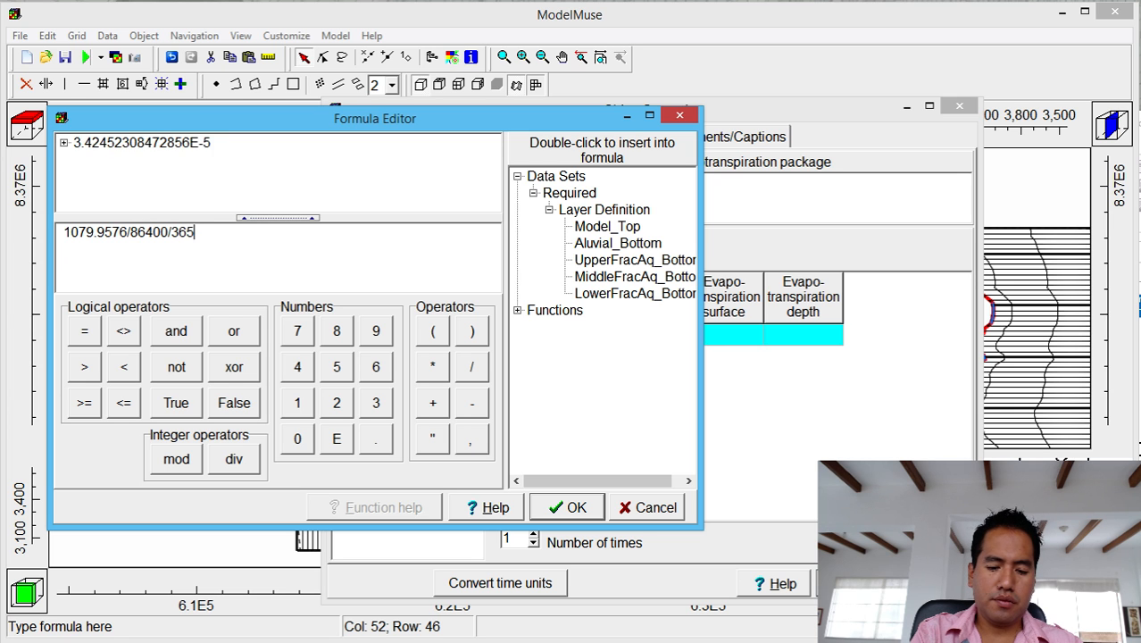
text(0)
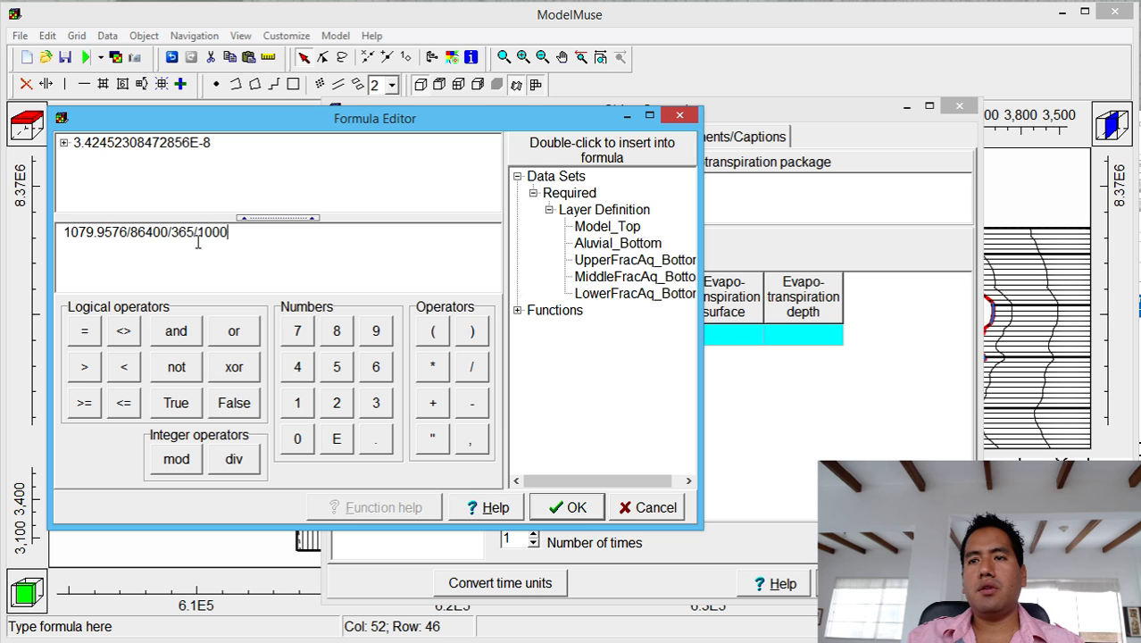
drag(195, 232, 231, 233)
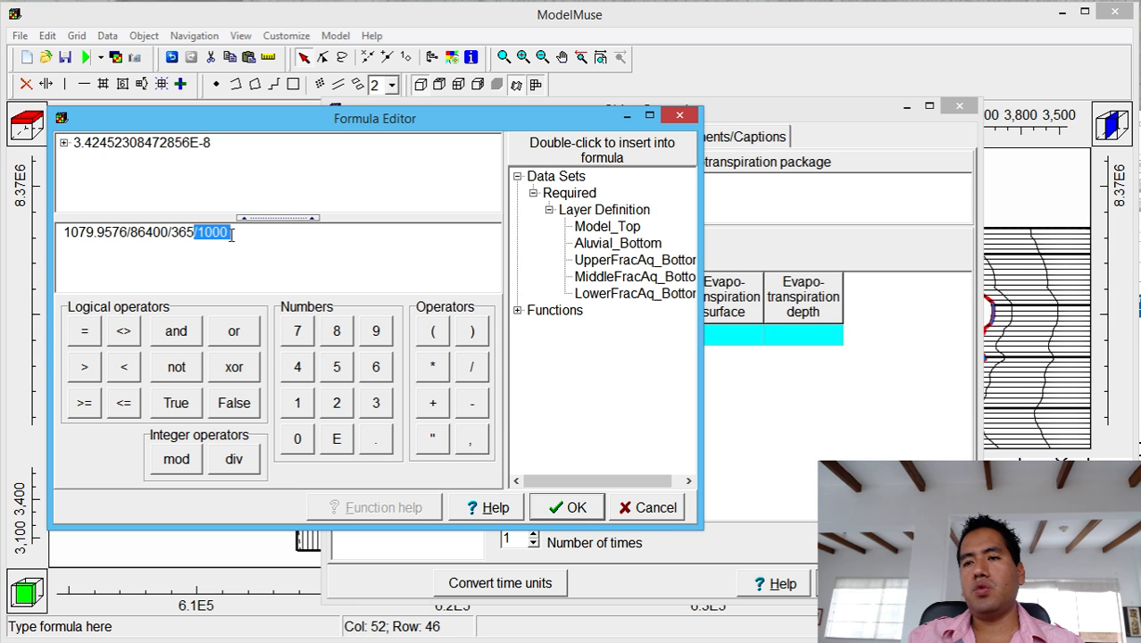
drag(169, 232, 193, 232)
click(172, 246)
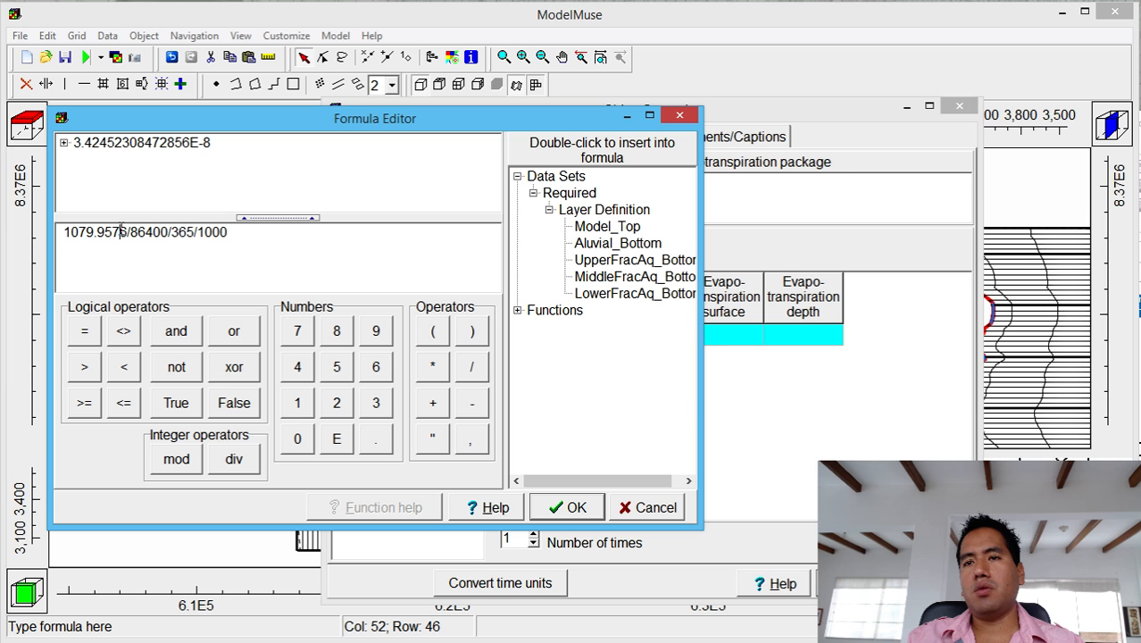
click(238, 237)
drag(66, 230, 173, 244)
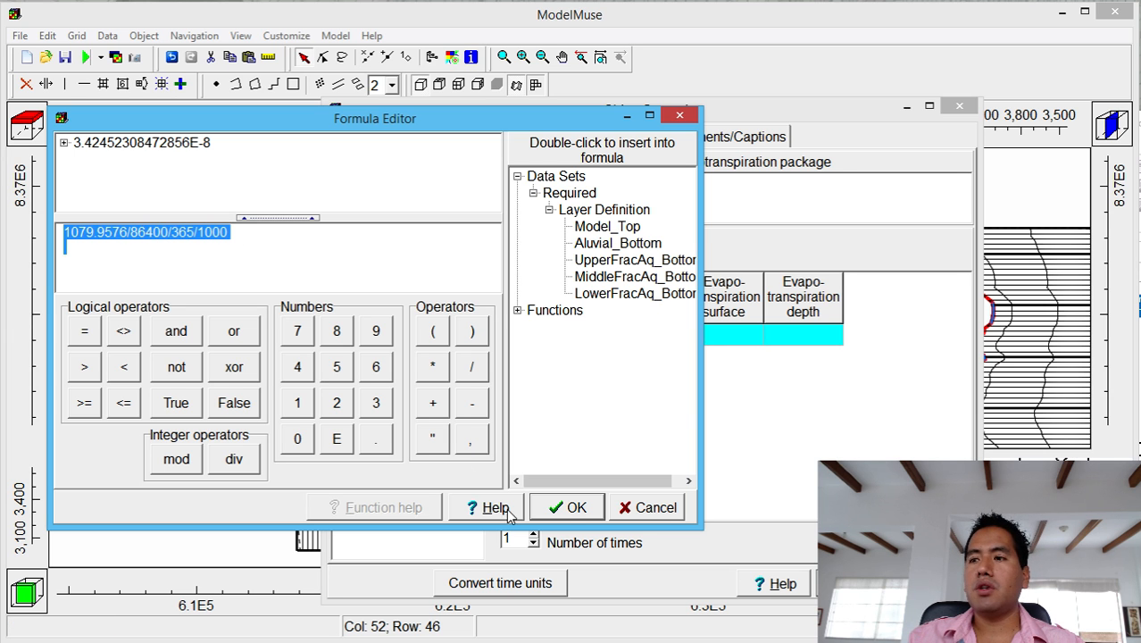
click(567, 507)
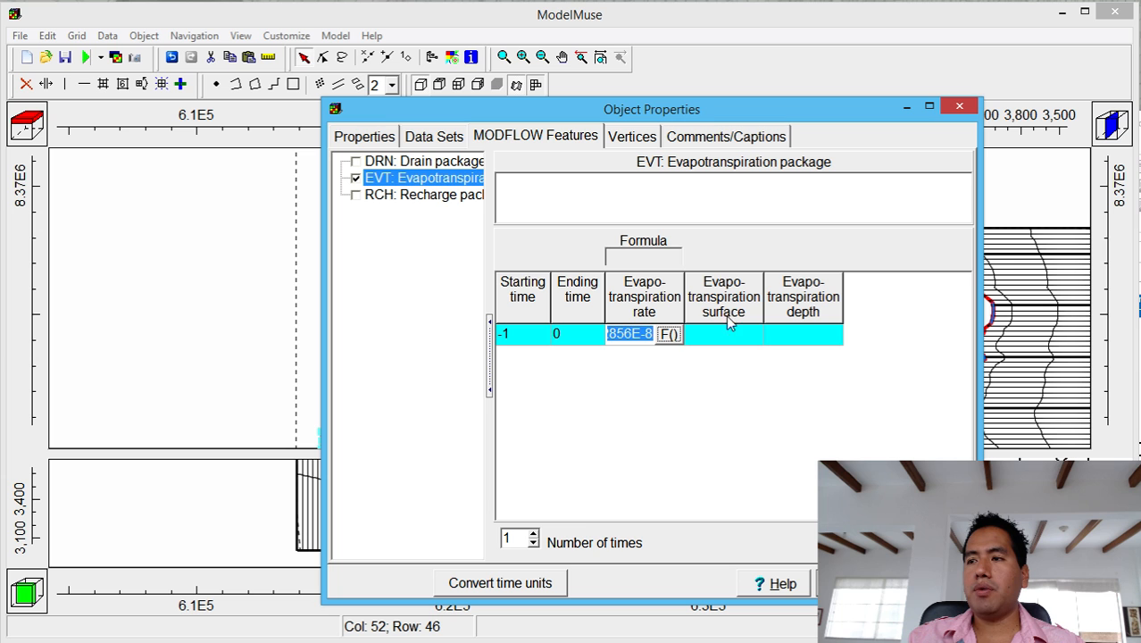
Set the EVT surface to Model_Top and depth to 0.5, widening the rate column.
click(725, 333)
click(750, 334)
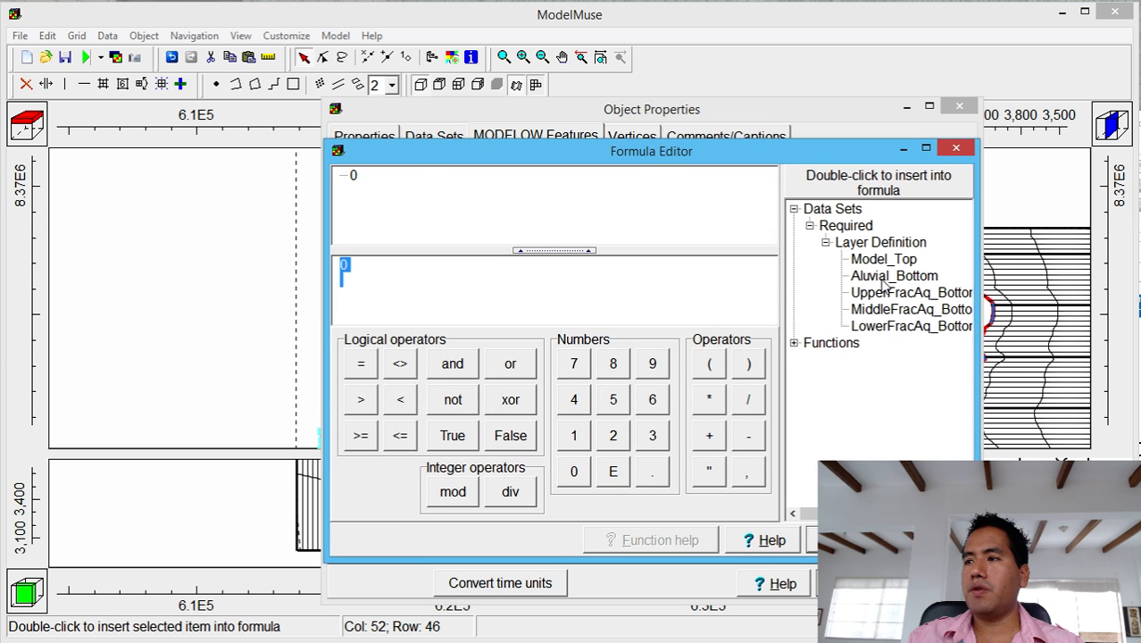
double_click(883, 259)
click(848, 539)
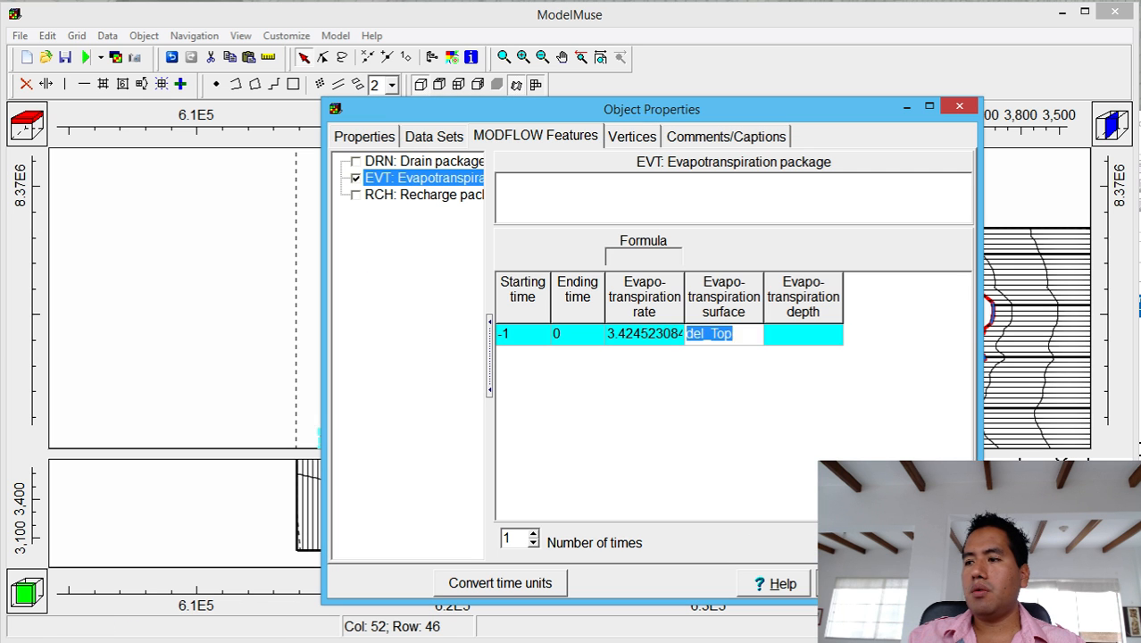
click(817, 336)
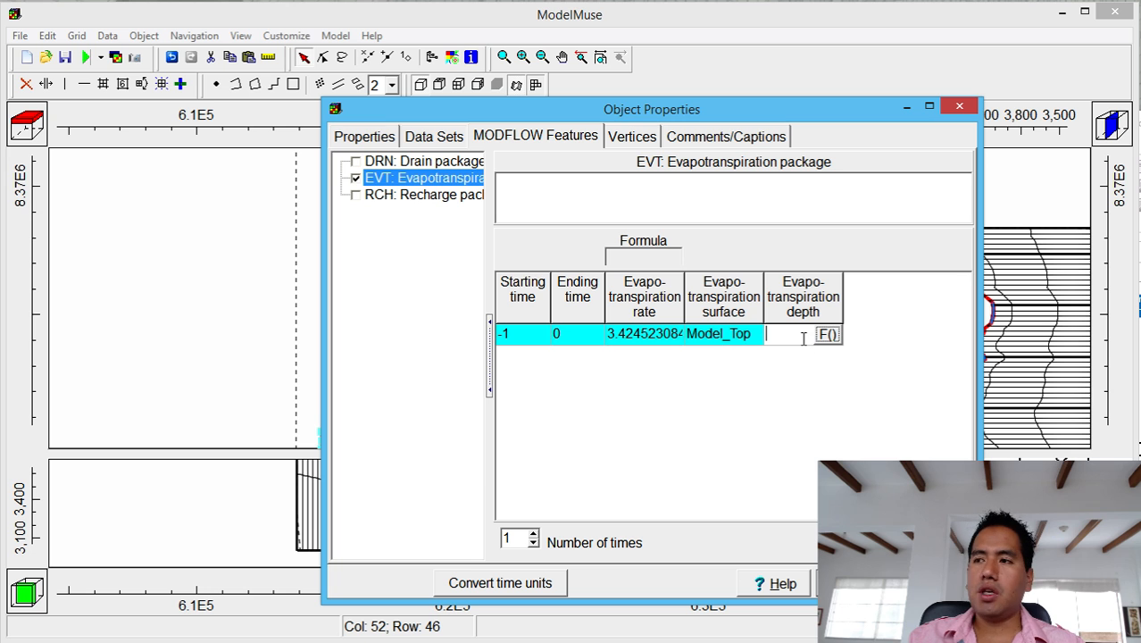
text(0.5)
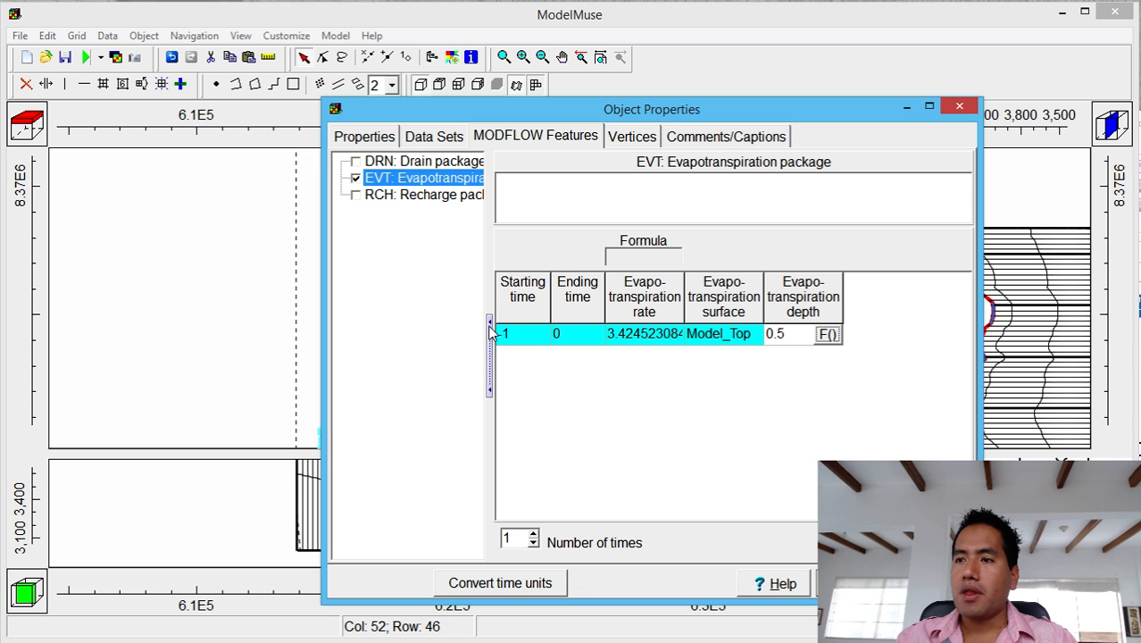
drag(683, 308, 749, 313)
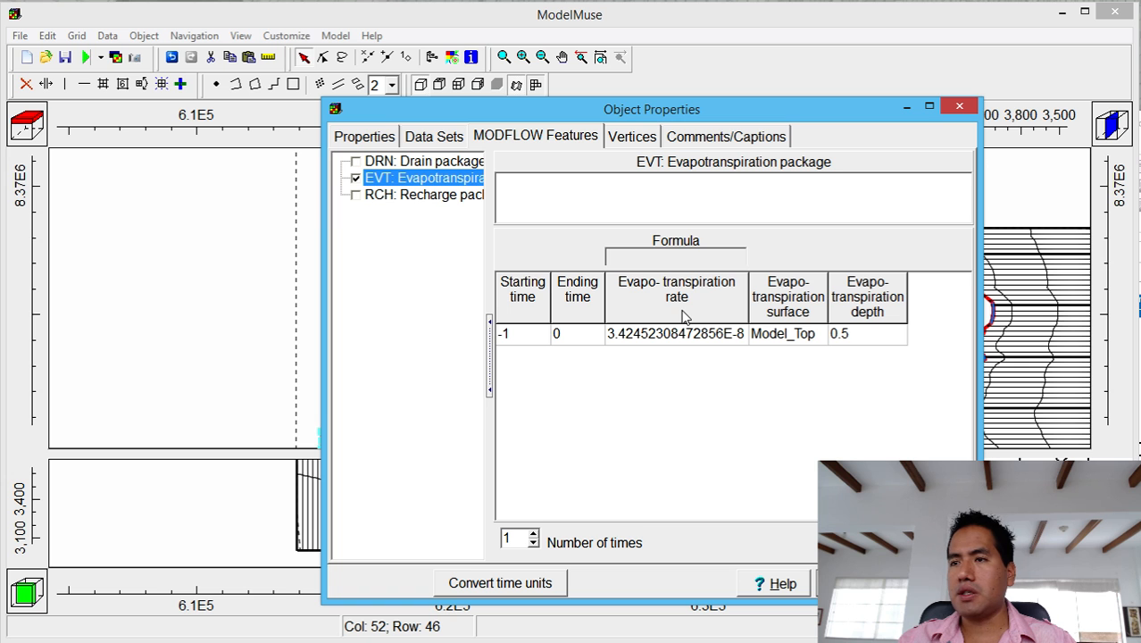
Enable the RCH: Recharge package for the basin object with a period starting at -1.
click(357, 195)
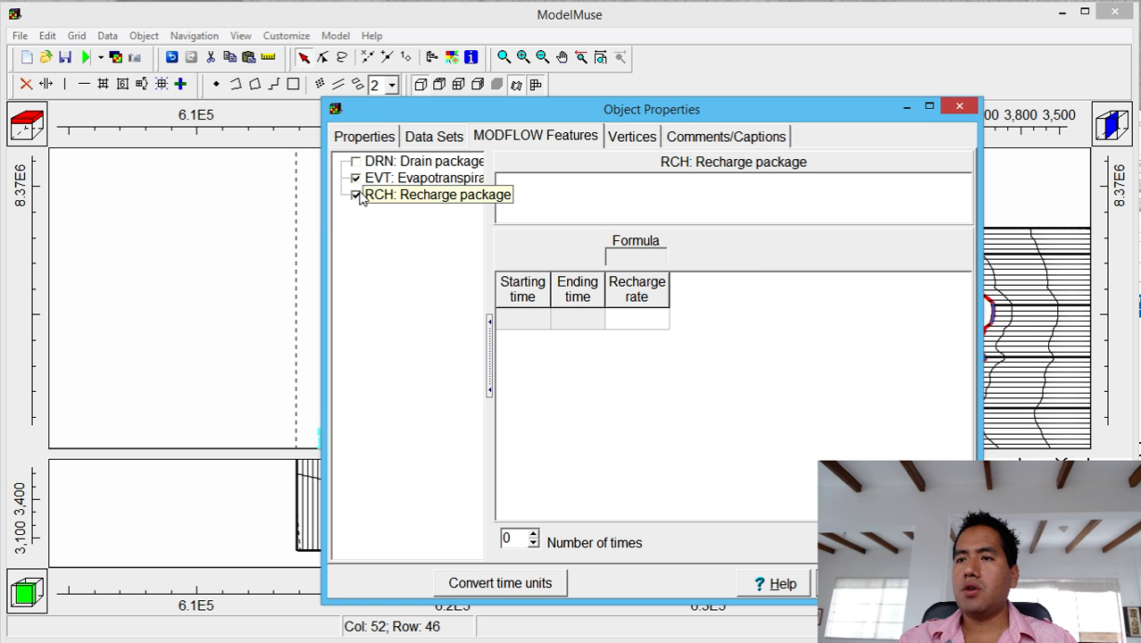
click(527, 322)
click(543, 319)
click(527, 337)
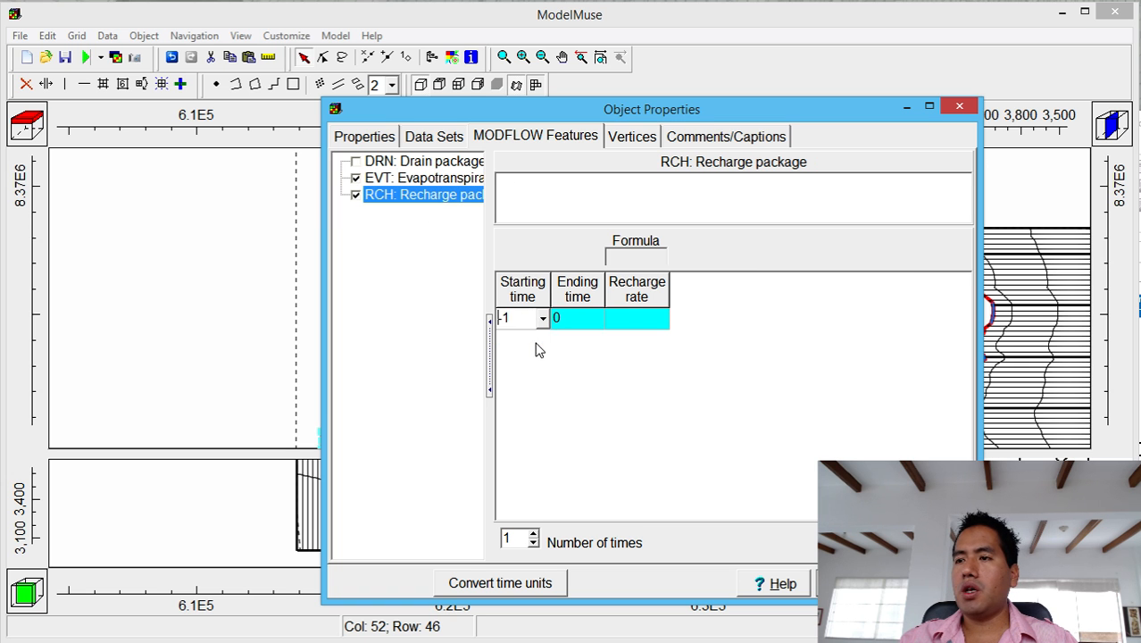
click(656, 326)
In Excel, commit 1079.96 in E36 and copy the 155.944 value from F36.
key(alt+Tab)
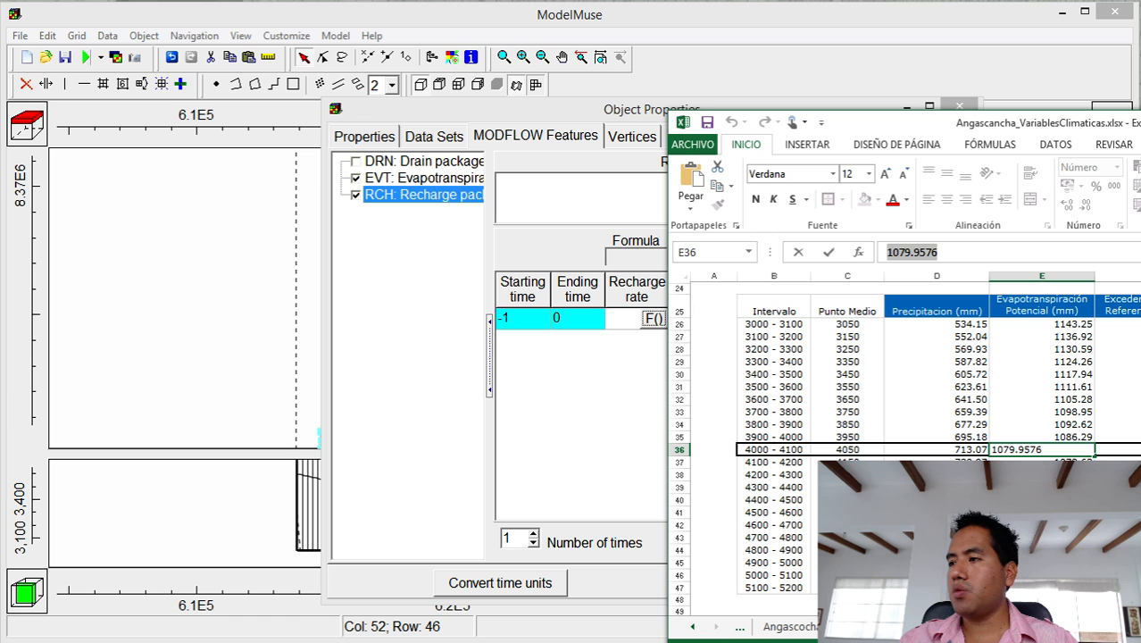
key(Tab)
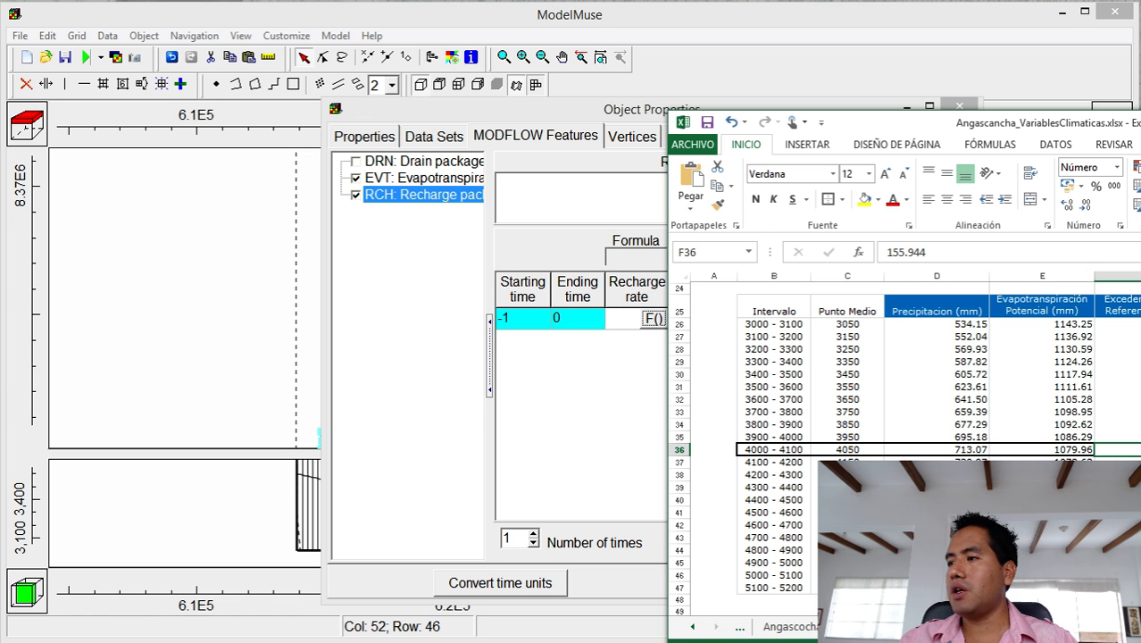
scroll(902, 449, down, 2)
scroll(903, 428, up, 2)
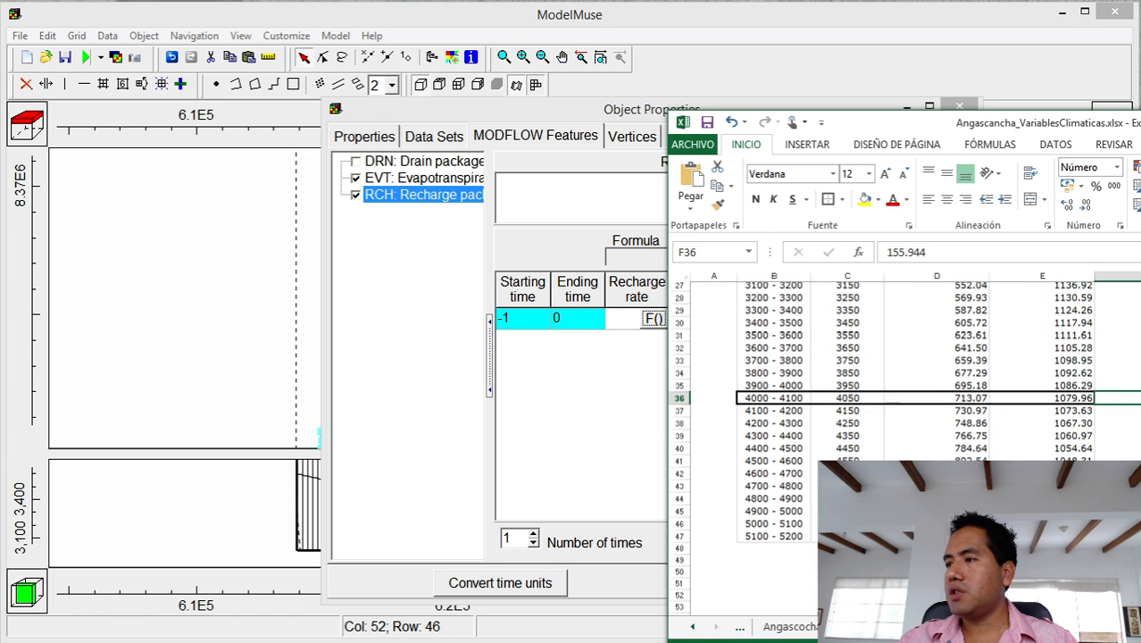
scroll(903, 428, down, 1)
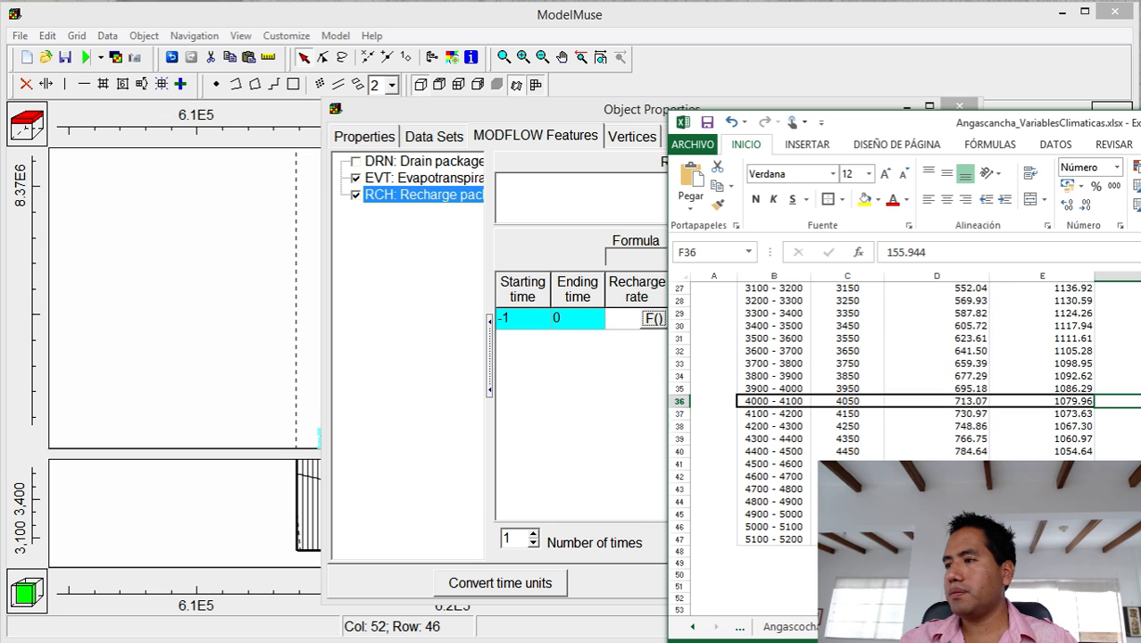
scroll(902, 428, up, 1)
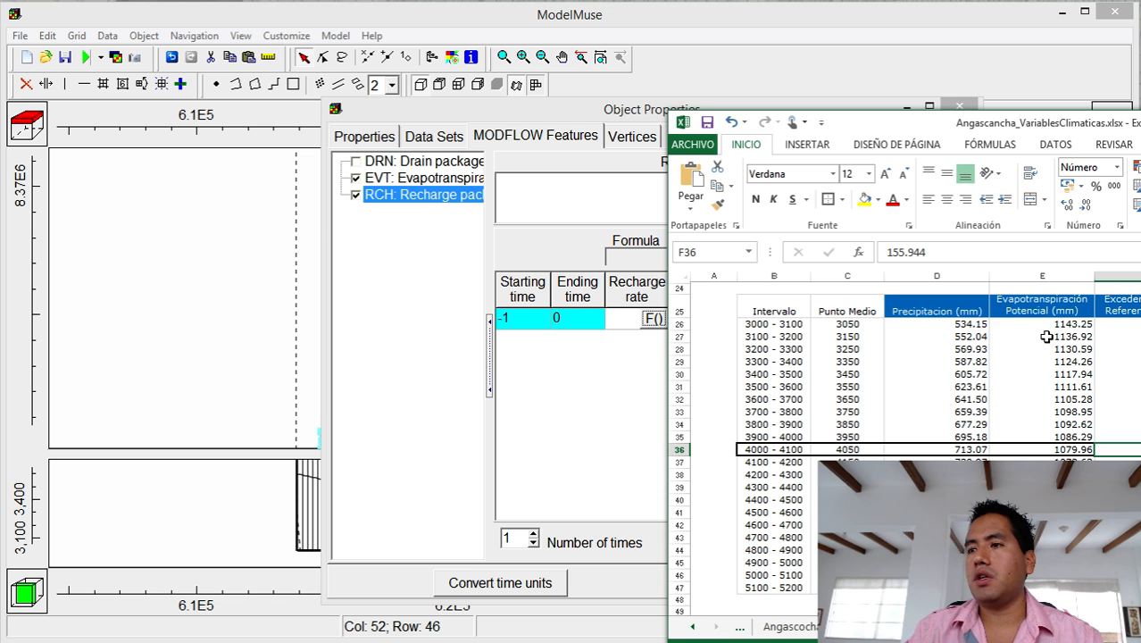
drag(933, 251, 822, 250)
key(ctrl+c)
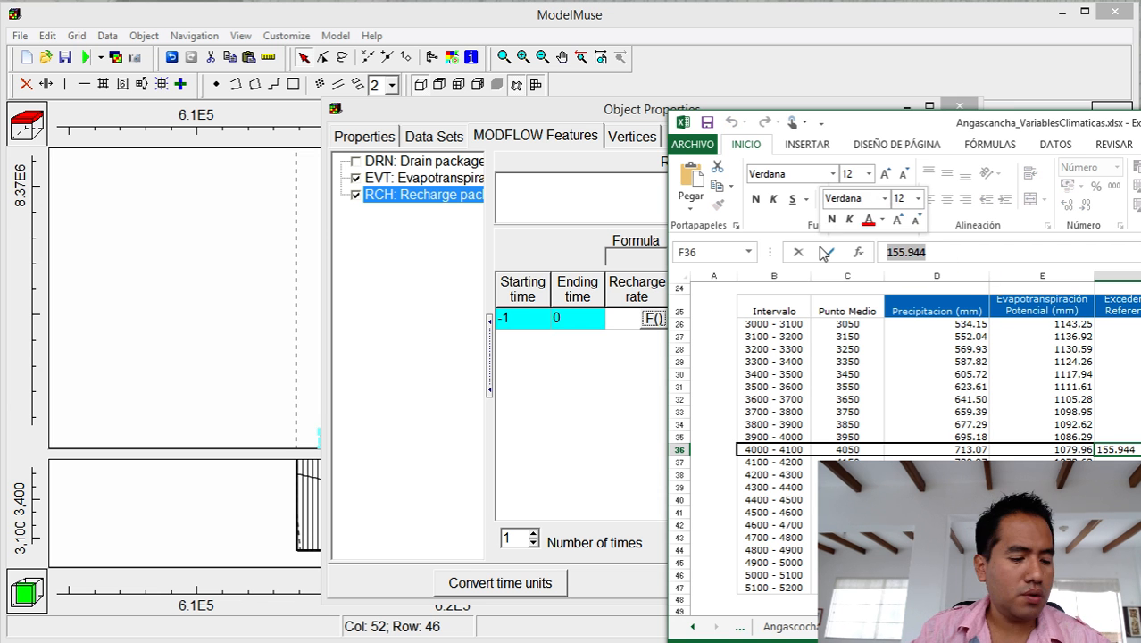
click(668, 385)
Start the recharge rate formula as the pasted 155.944 divided by 2 and by 1000.
click(659, 318)
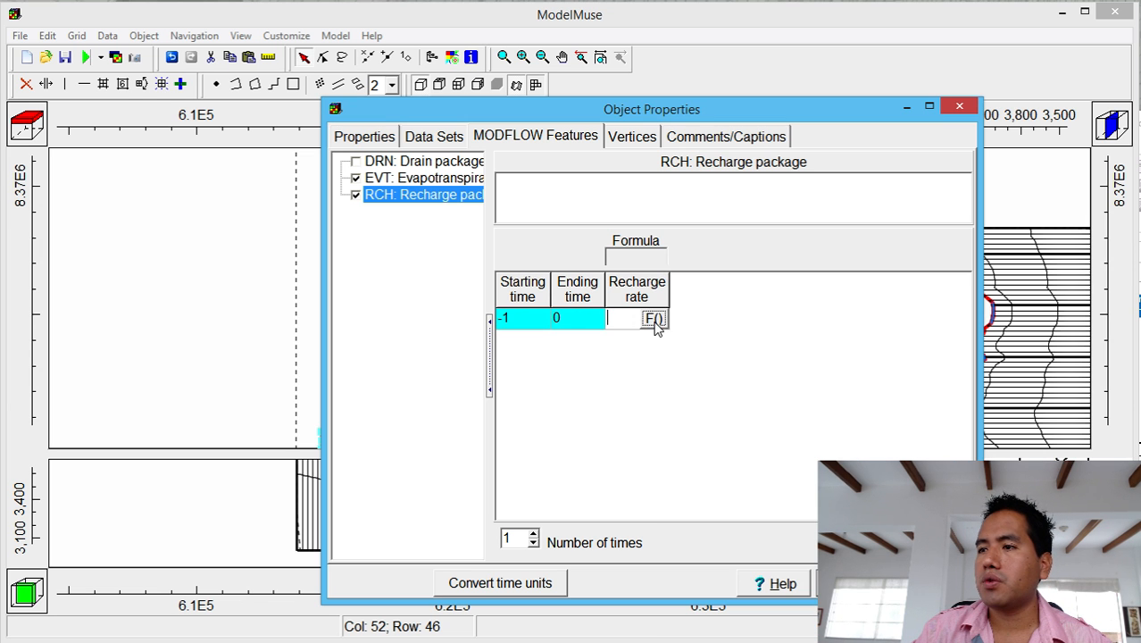
click(654, 318)
key(ctrl+v)
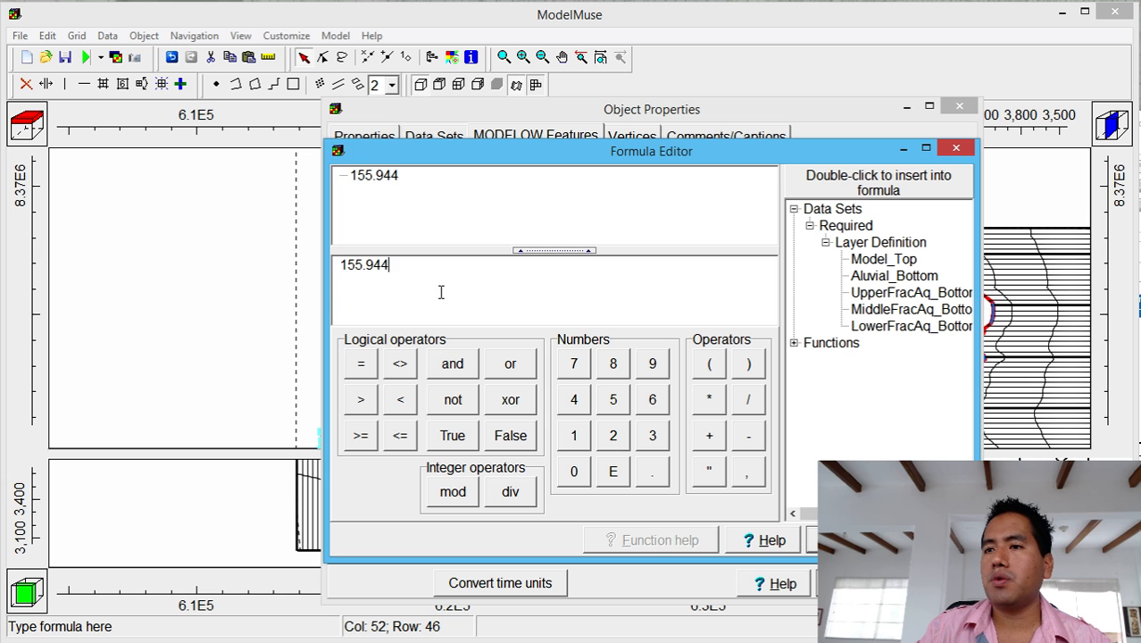
click(748, 400)
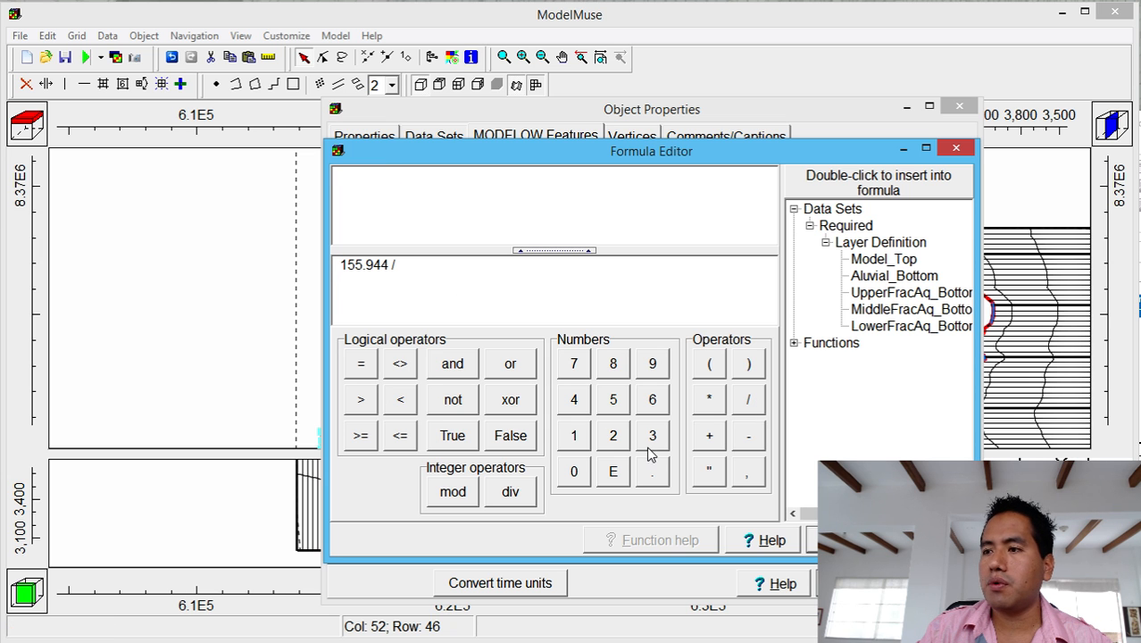
click(613, 437)
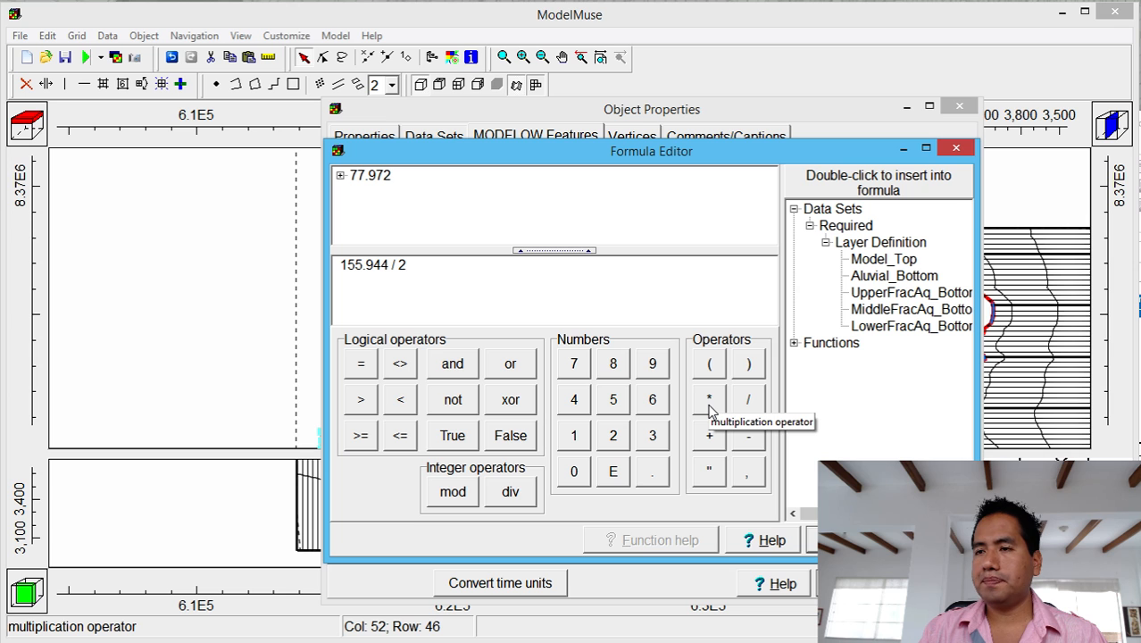
click(748, 400)
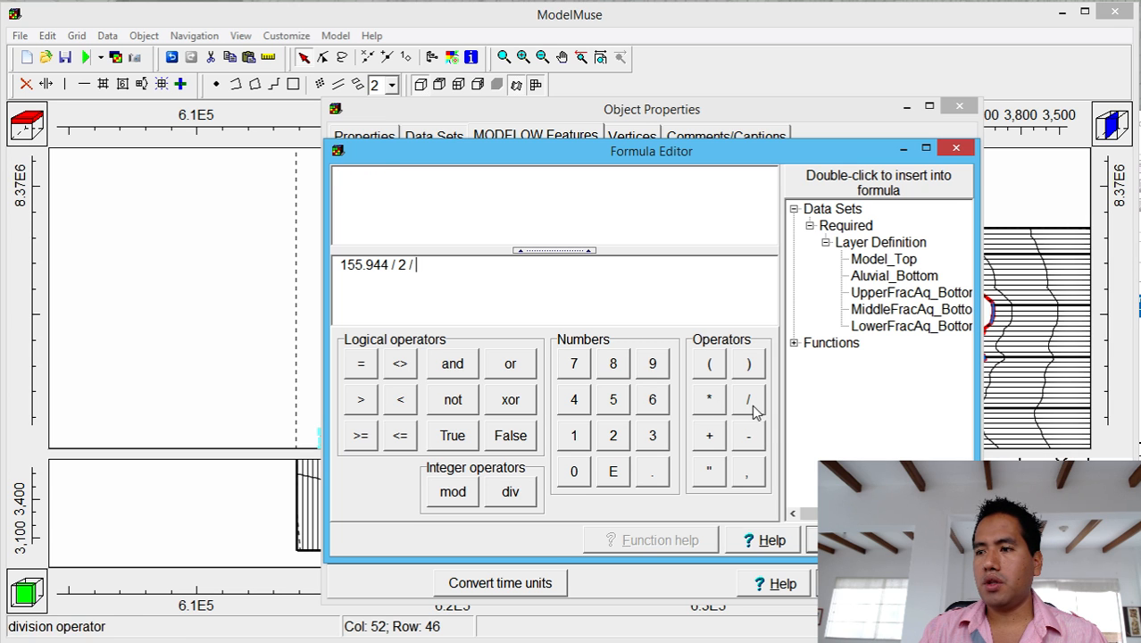
click(574, 436)
click(574, 475)
click(574, 474)
click(575, 474)
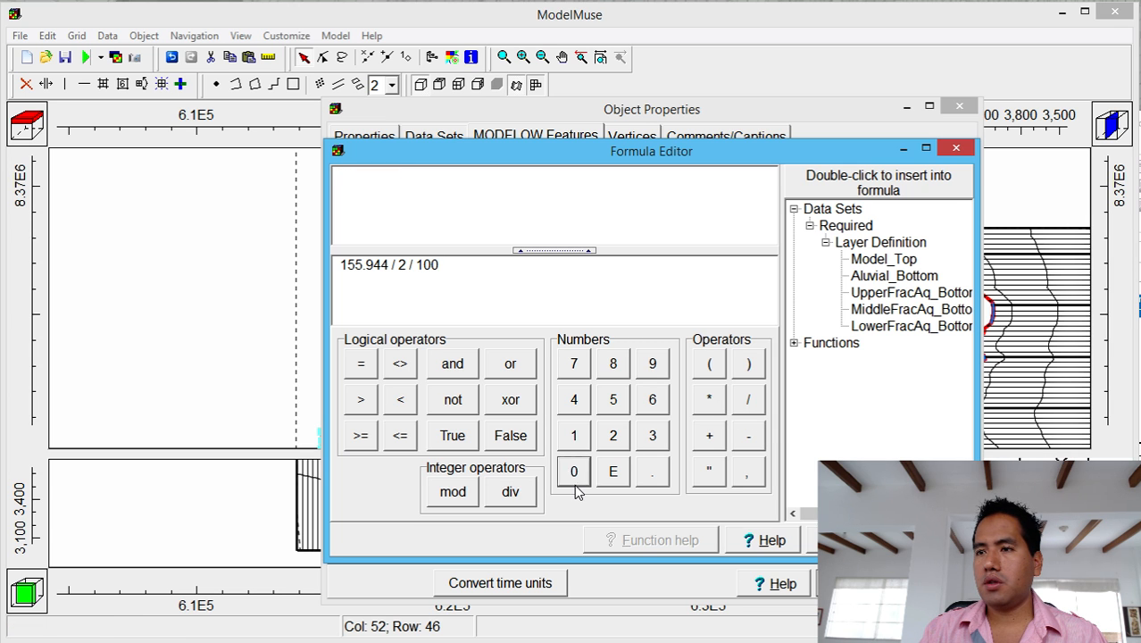
Finish dividing by 365 and 86400, accept the 2.47247590055809E-9 rate, and widen the column.
click(748, 400)
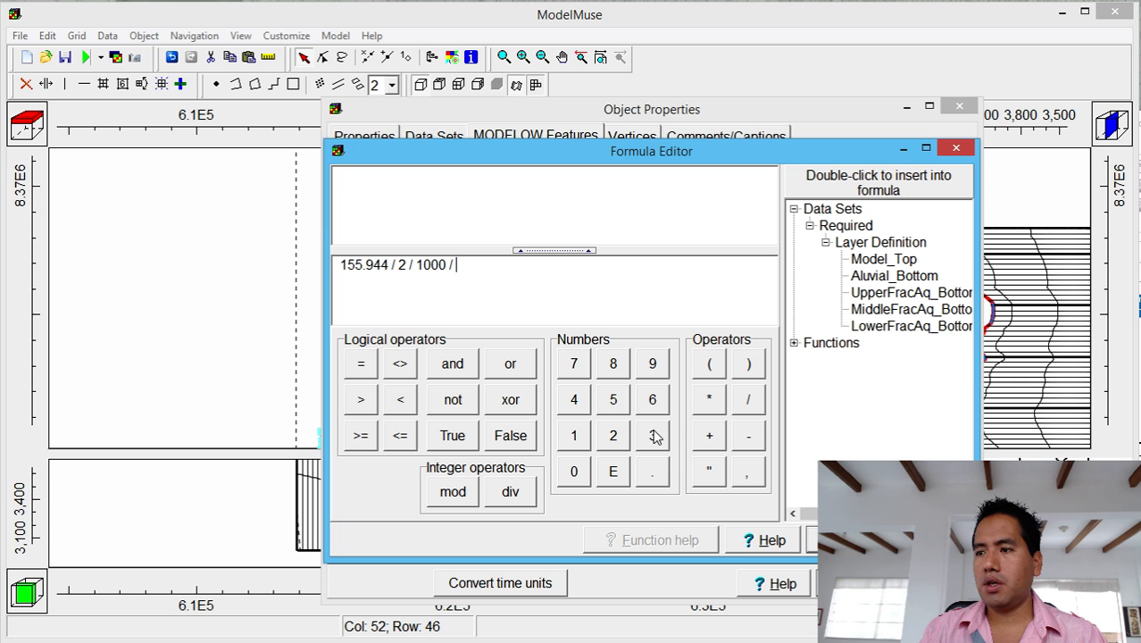
click(653, 435)
click(651, 399)
click(613, 398)
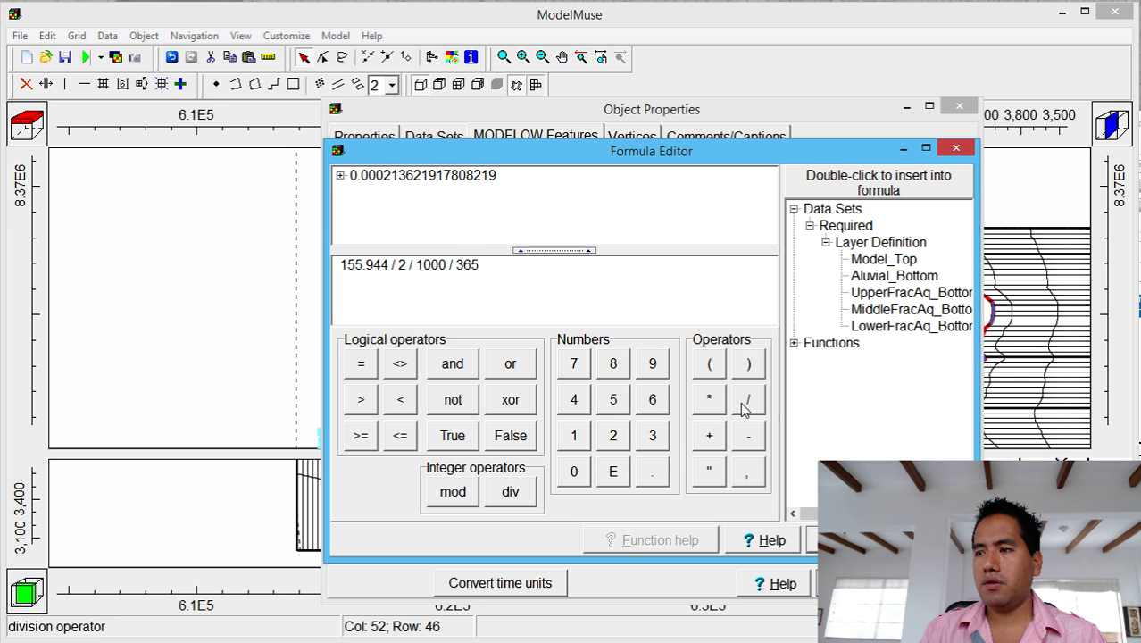
click(748, 399)
click(613, 363)
click(652, 399)
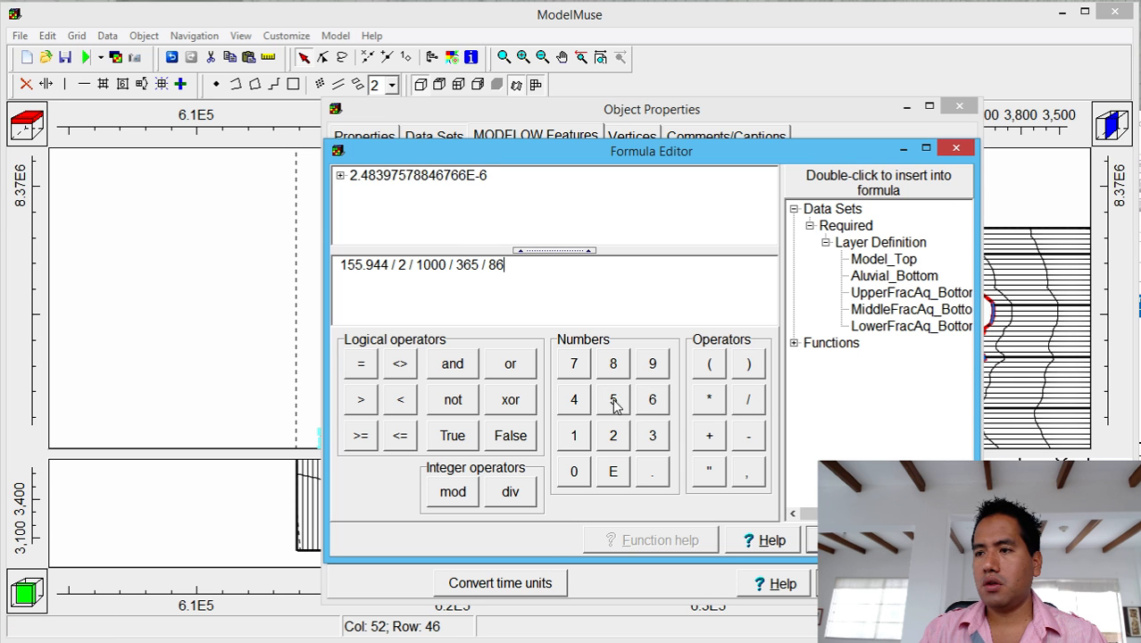
click(574, 399)
click(574, 472)
click(574, 472)
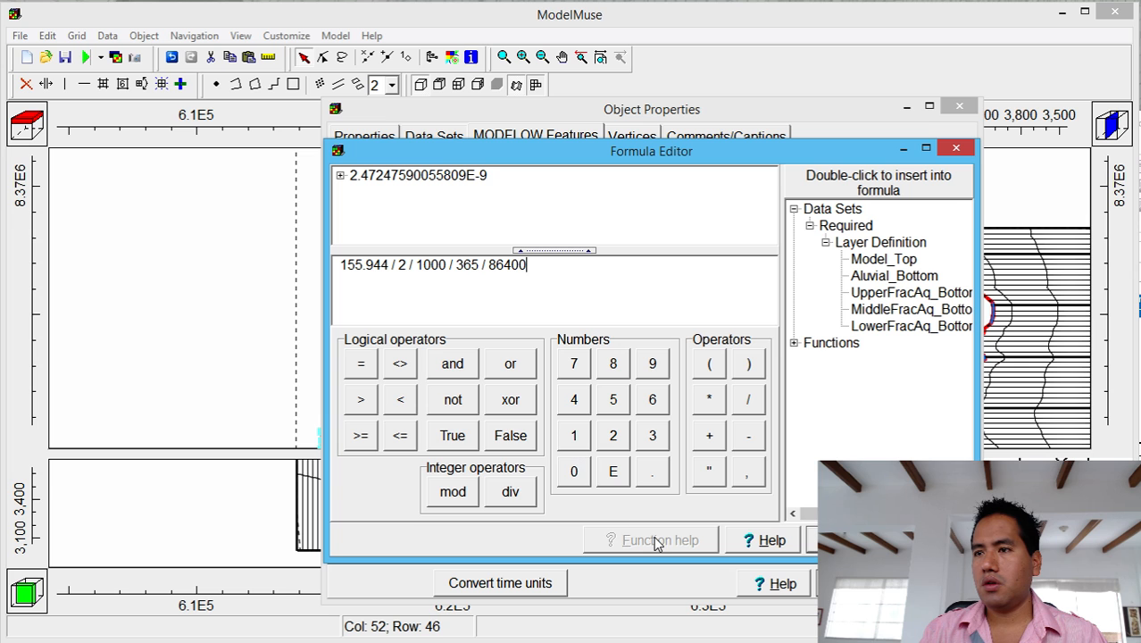
click(843, 540)
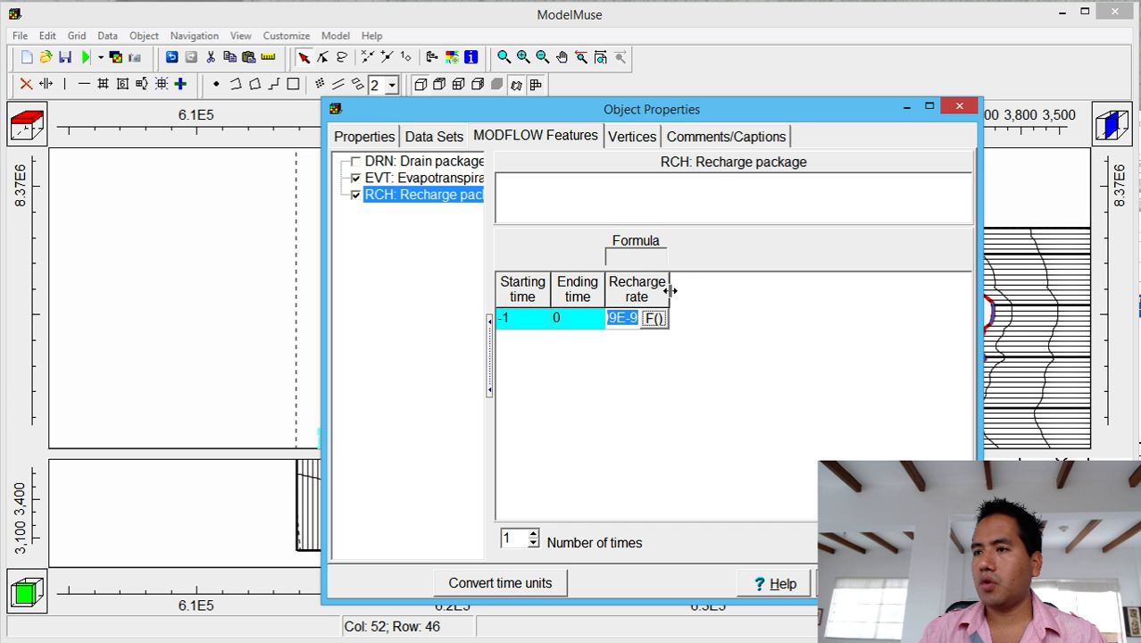
drag(668, 287, 855, 285)
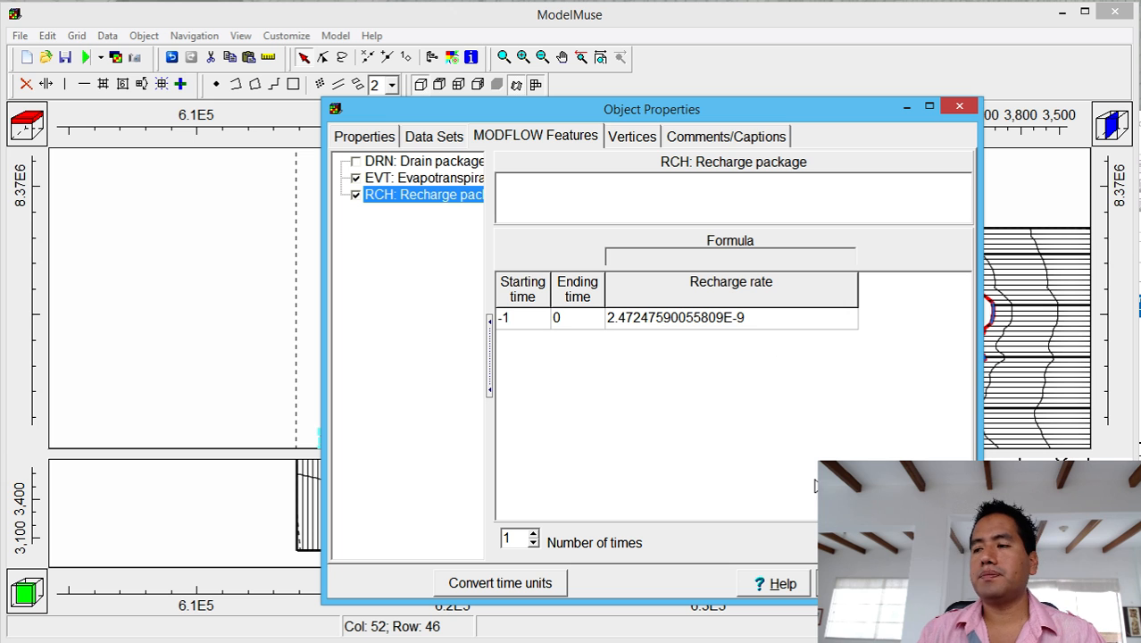
Apply the recharge and evapotranspiration settings, check the tutorial task list, and return to the basin grid.
click(853, 583)
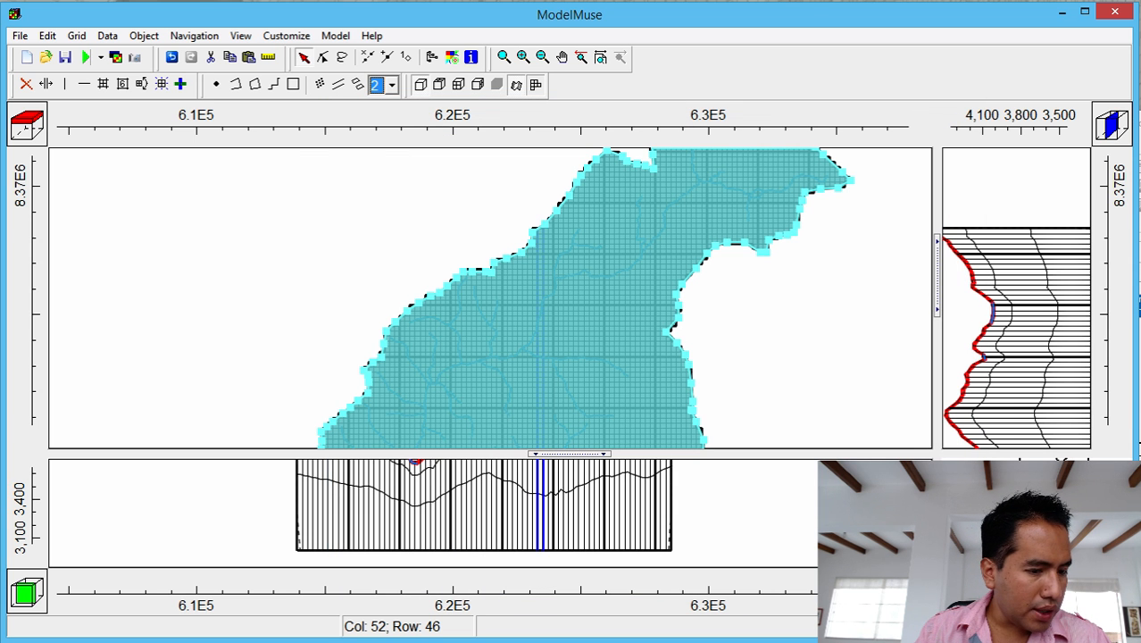
key(alt+Tab)
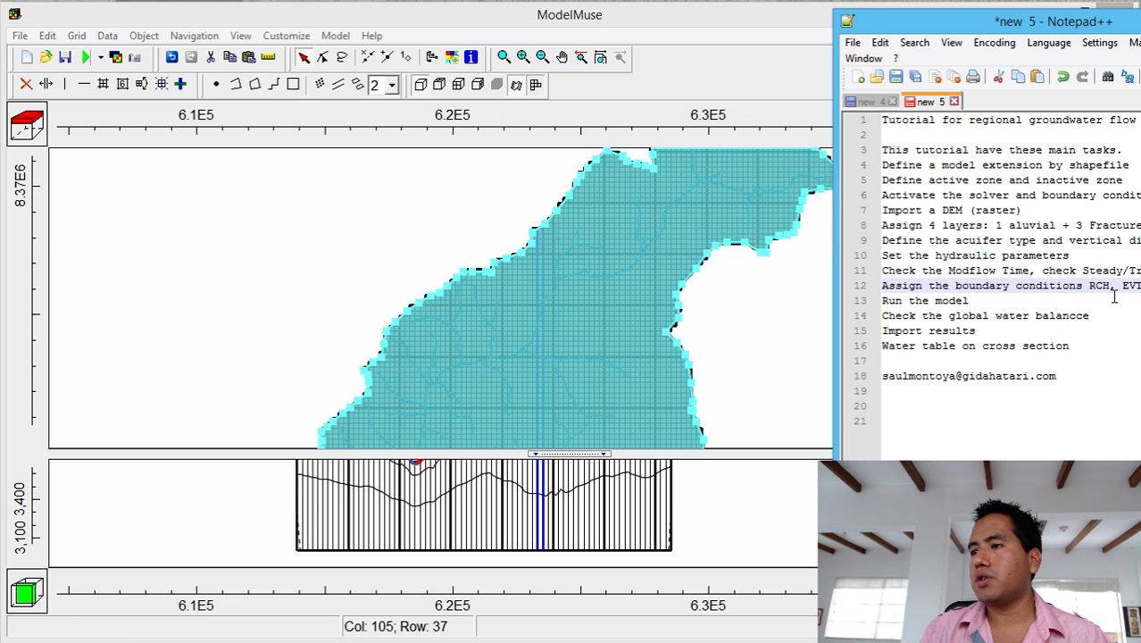
click(255, 232)
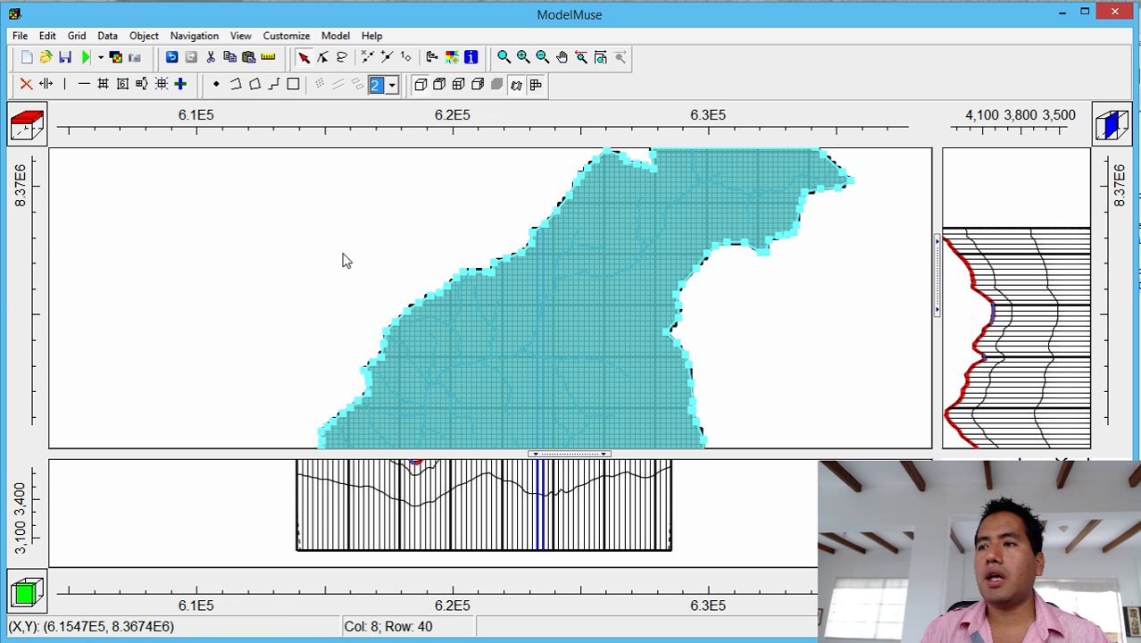
Save the model as Modelo_1 in the Model_Data folder and start the MODFLOW run.
click(23, 38)
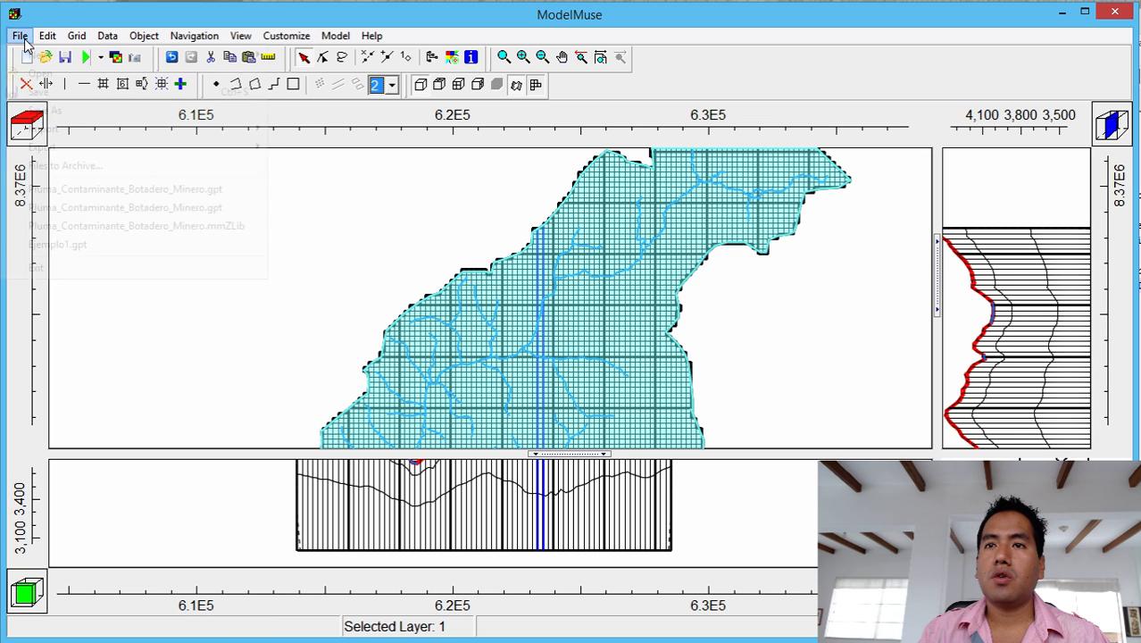
click(45, 112)
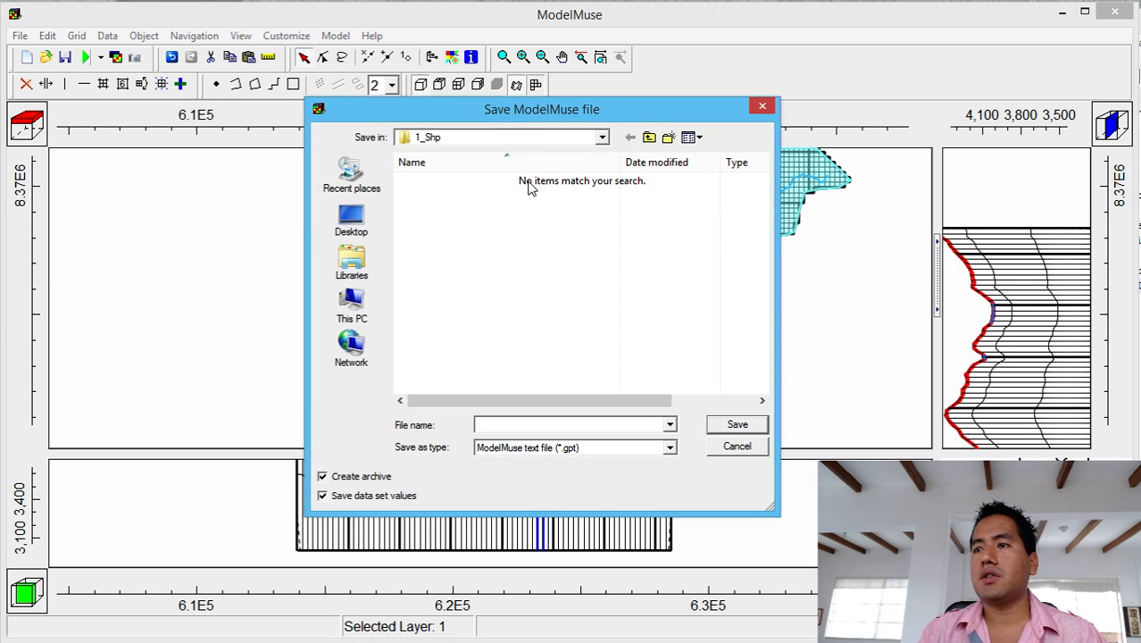
click(649, 136)
click(648, 136)
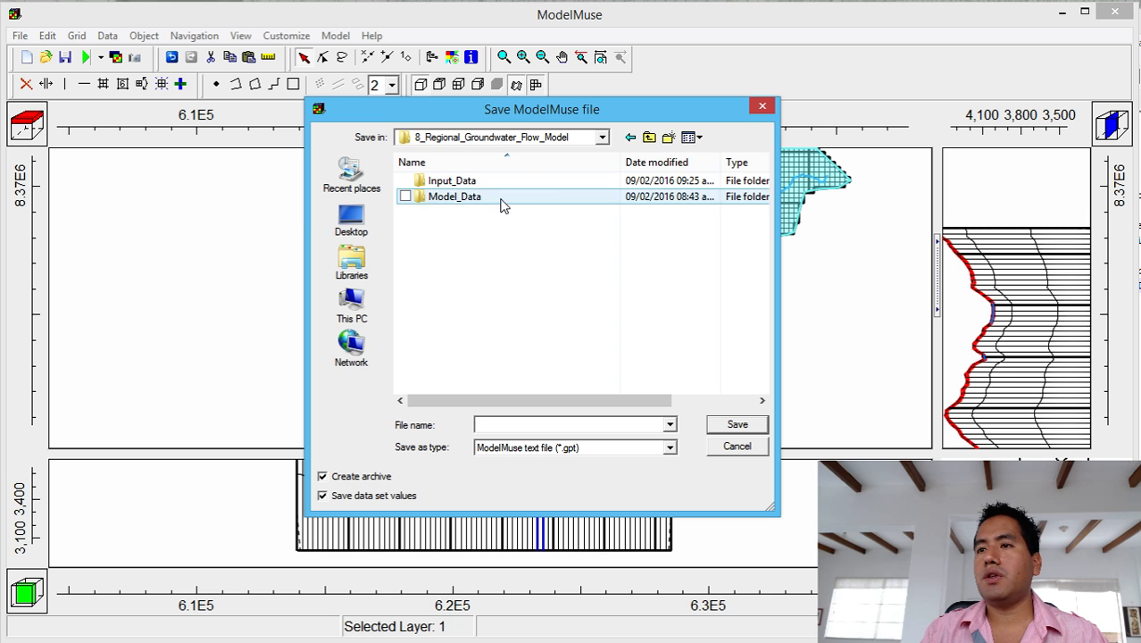
double_click(468, 198)
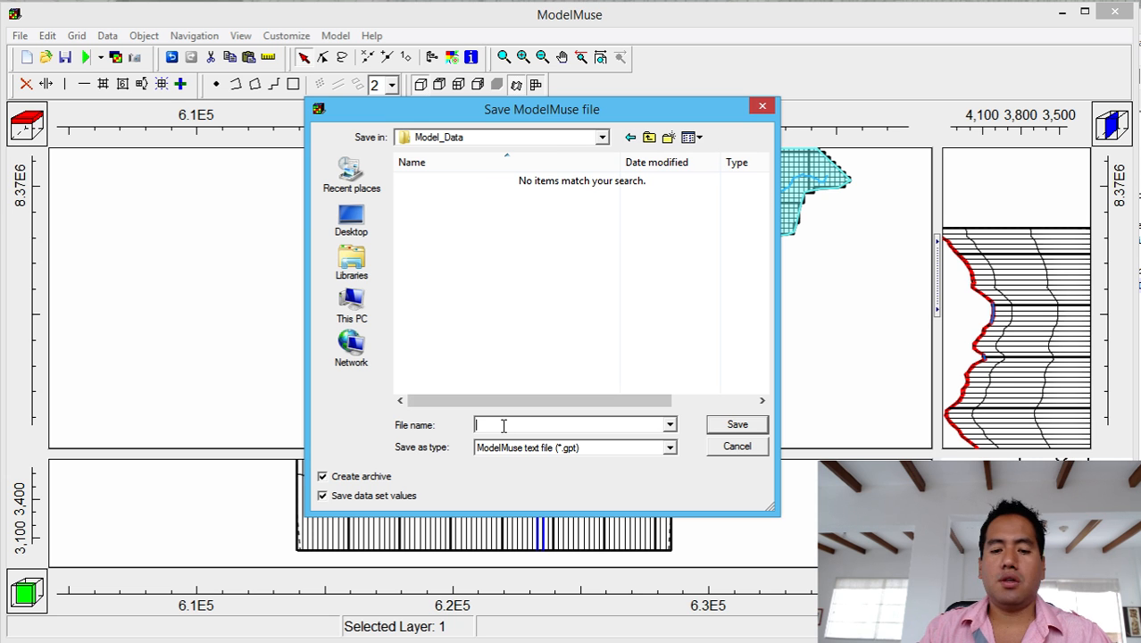
text(Modelo_1)
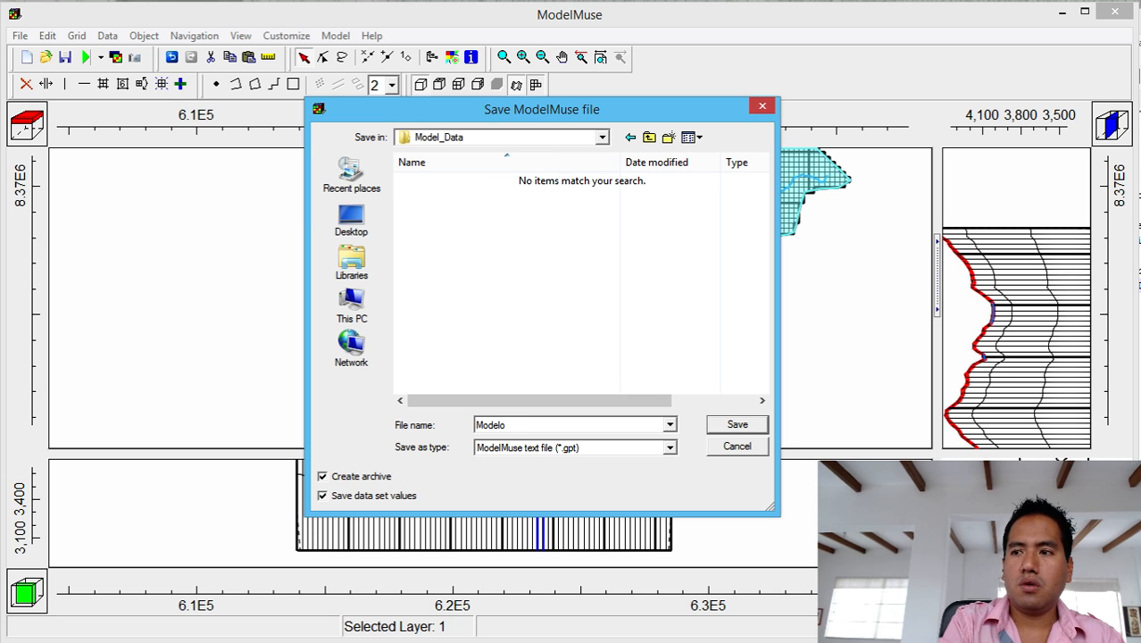
click(736, 425)
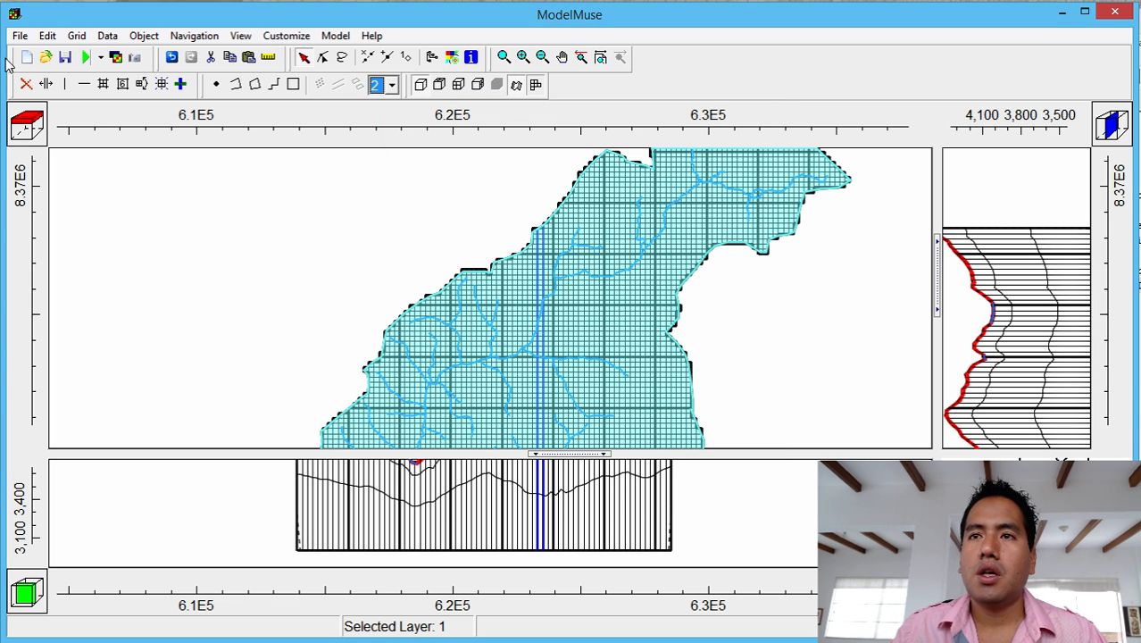
click(86, 59)
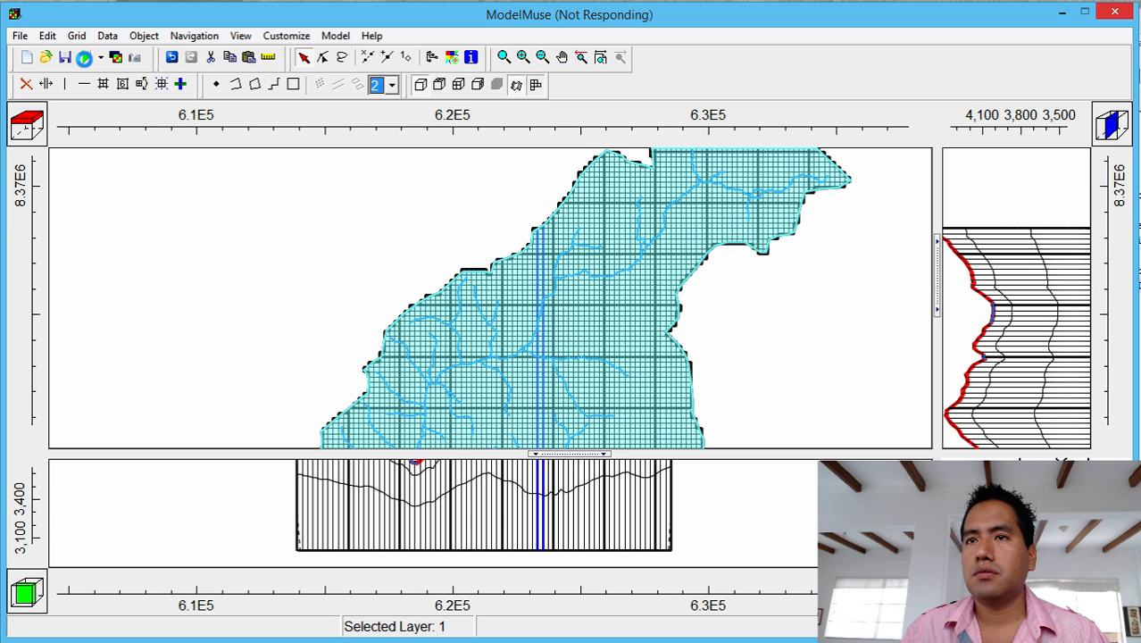
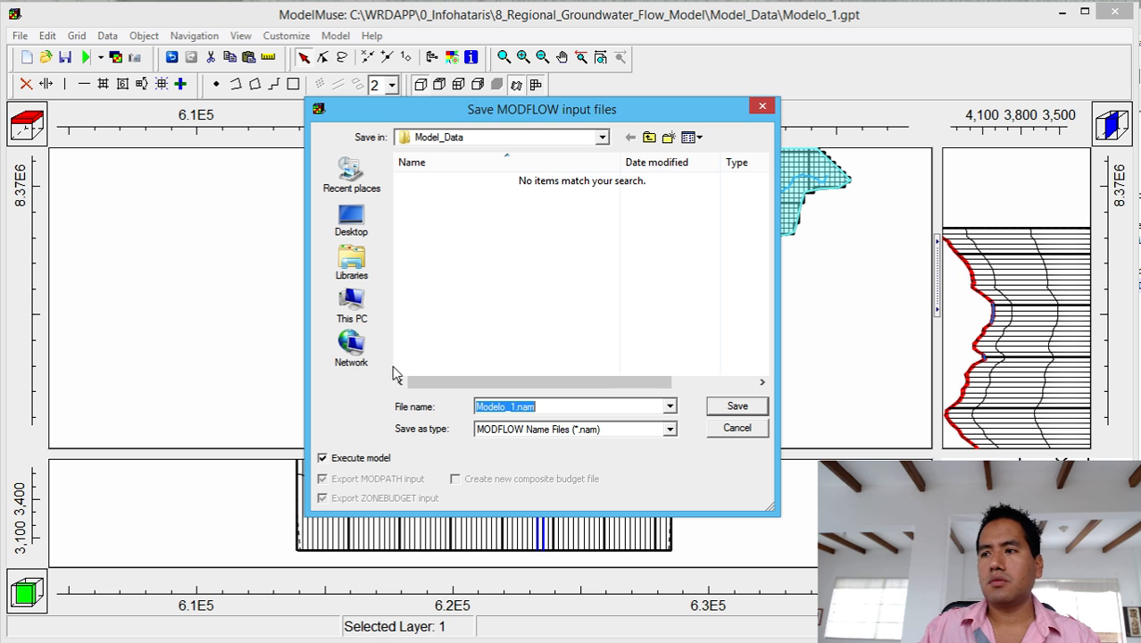
Save the MODFLOW input files as Modelo_1.nam and execute the model.
click(737, 407)
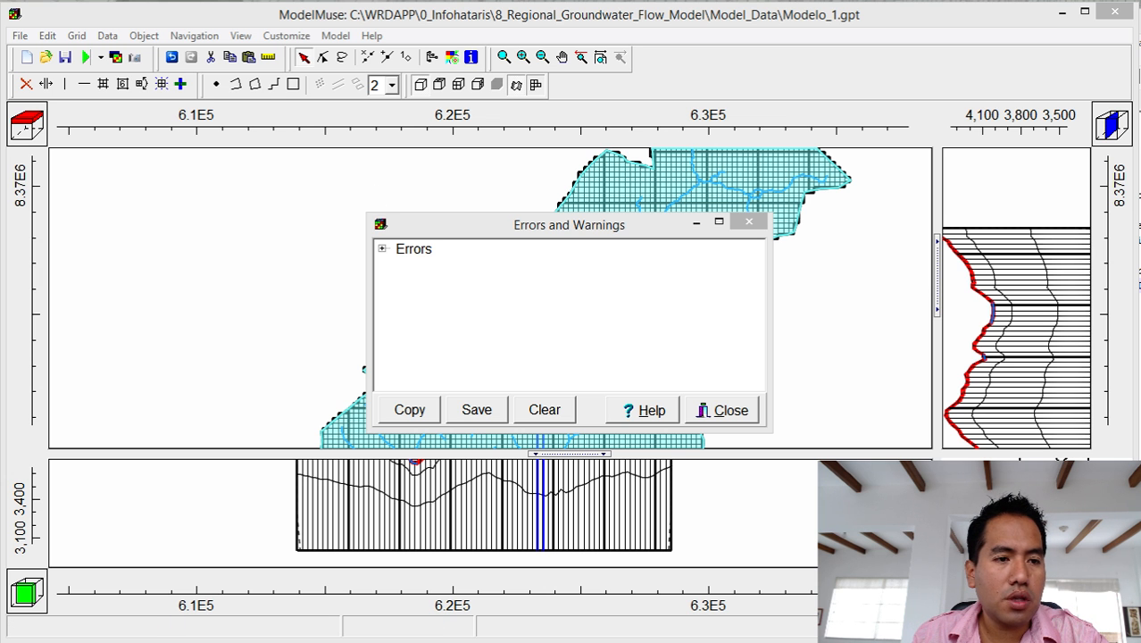
Review the MODFLOW drain-elevation-below-cell-bottom errors for rios_1, then close the report.
drag(432, 247, 629, 382)
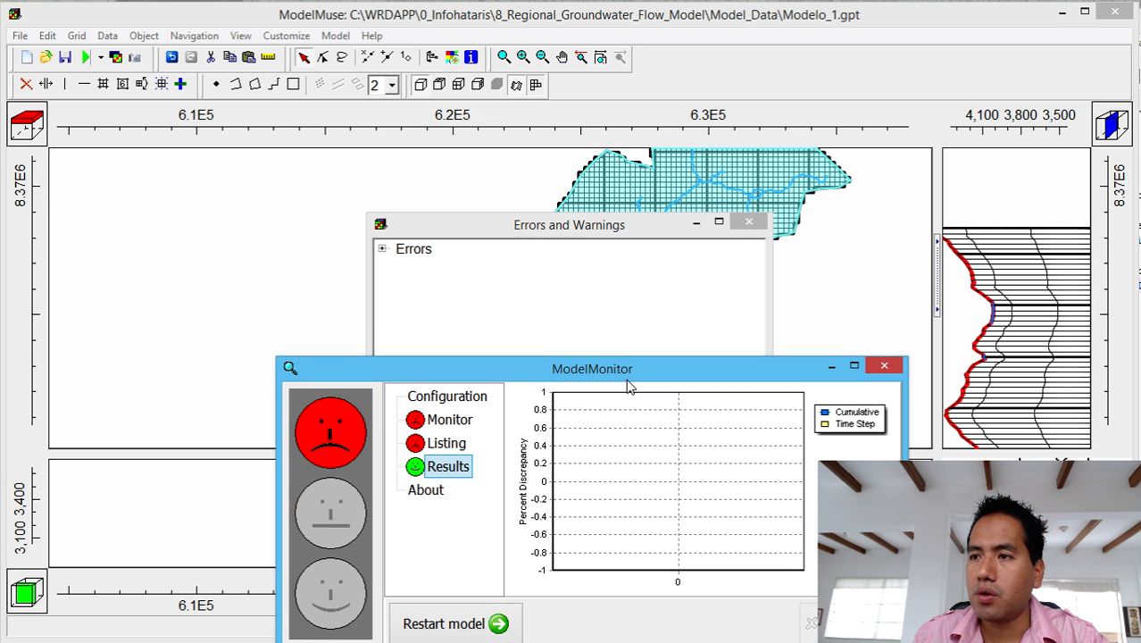
click(833, 367)
click(381, 249)
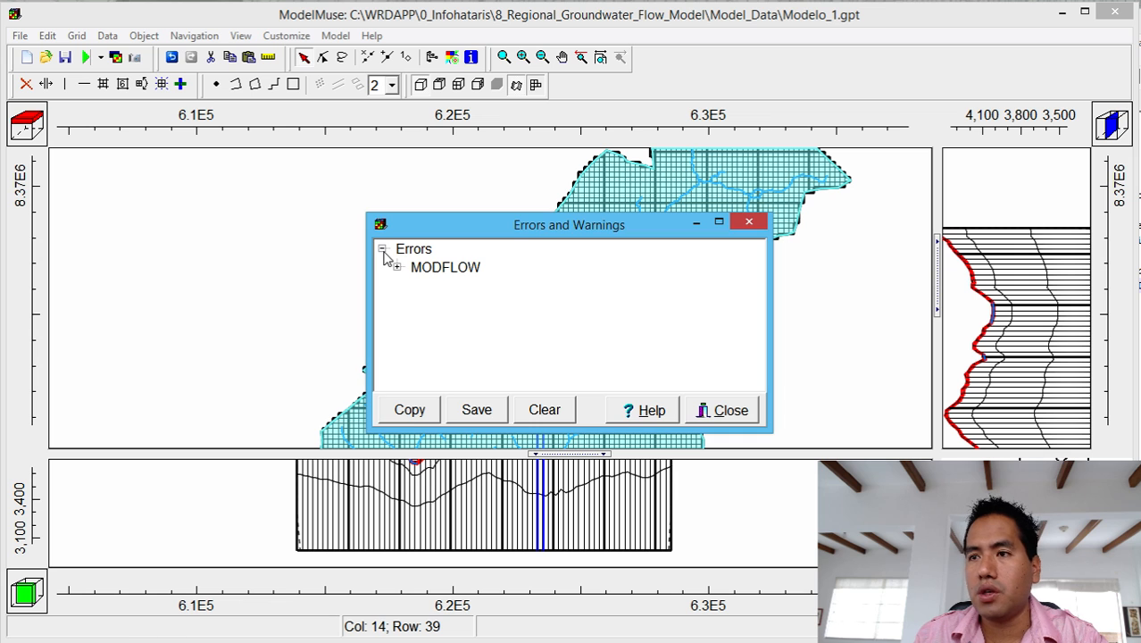
click(396, 267)
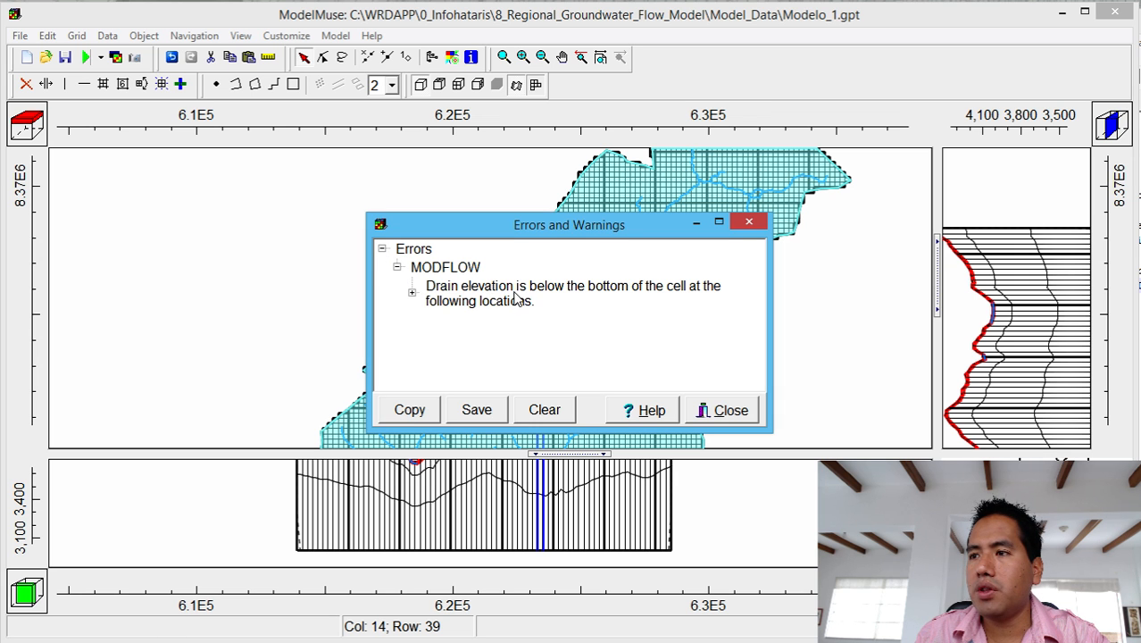
click(412, 294)
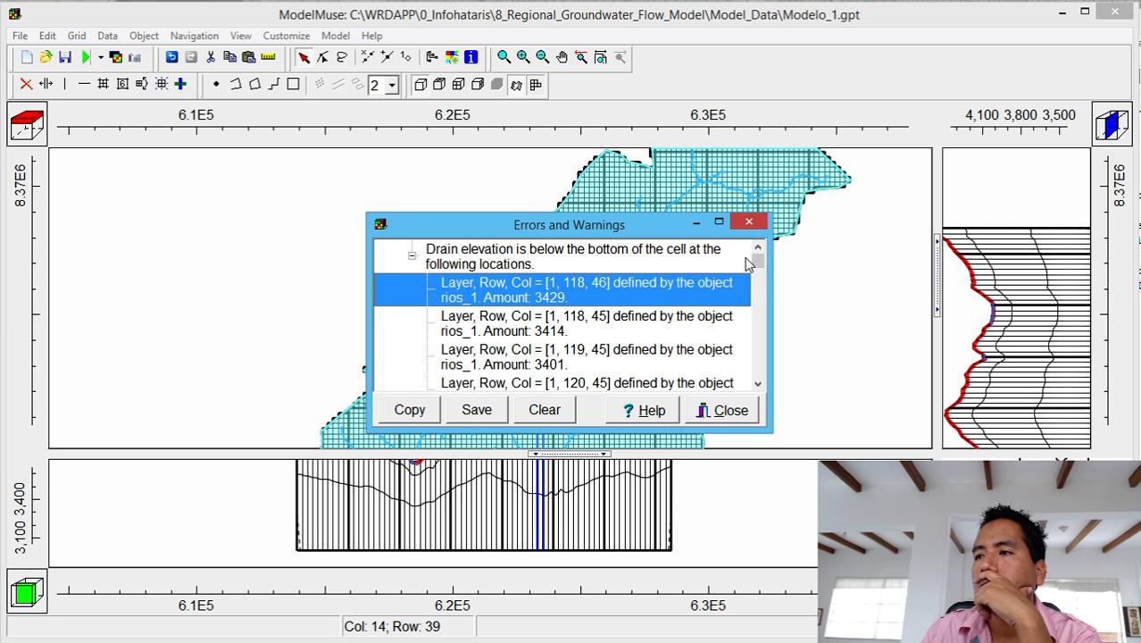
drag(758, 261, 736, 229)
click(741, 225)
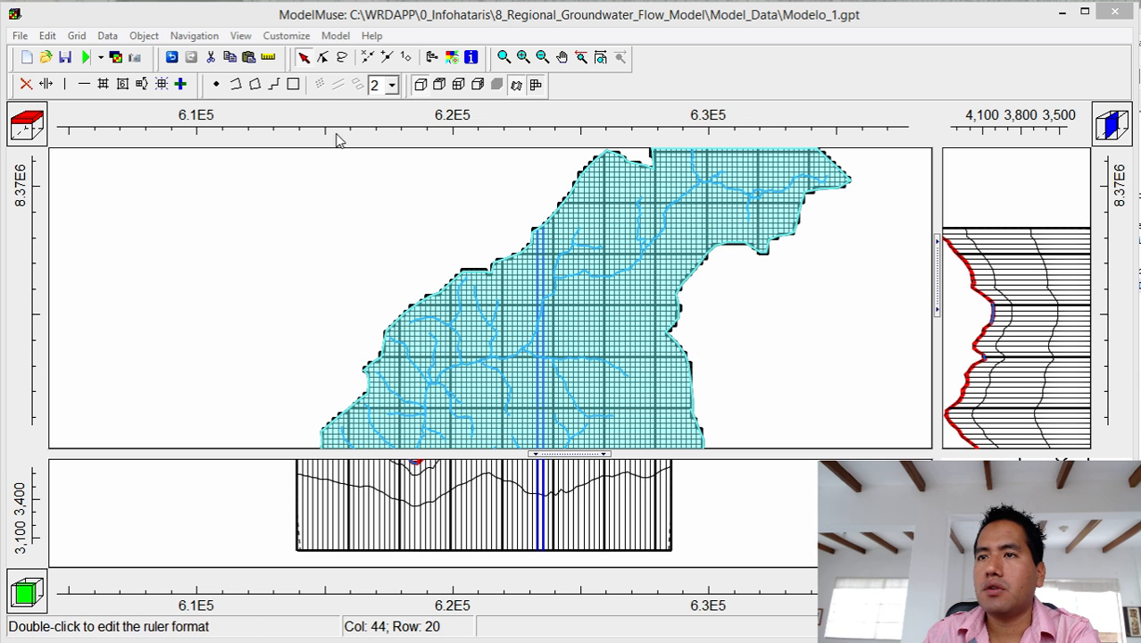
Hide the watershed polygon and open Object Properties for the rios_1 river polyline.
click(519, 307)
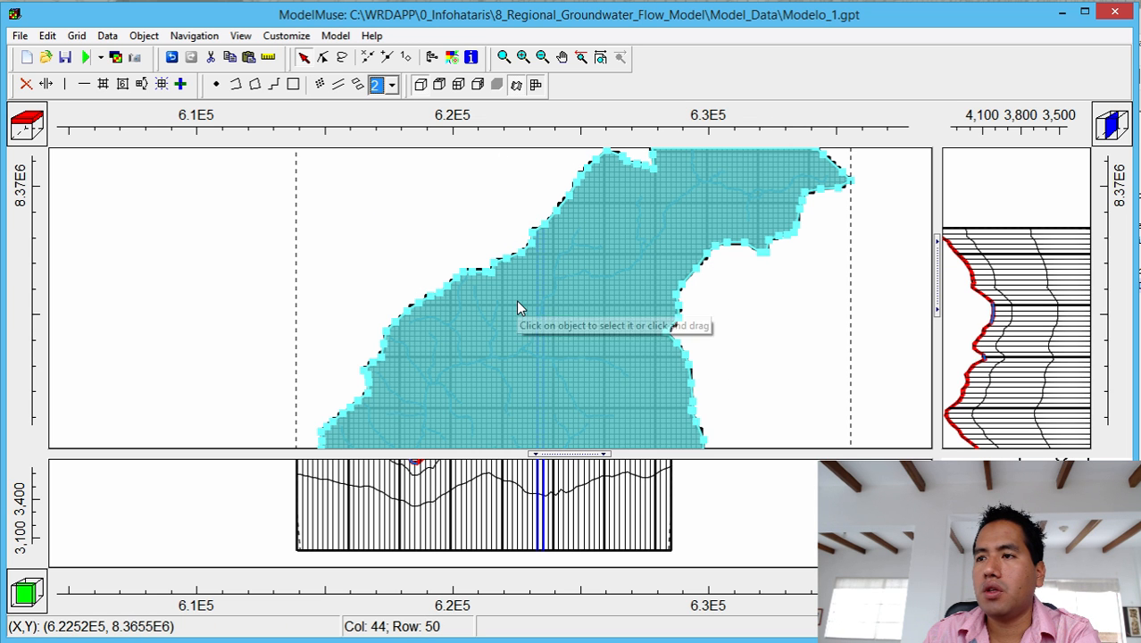
right_click(518, 307)
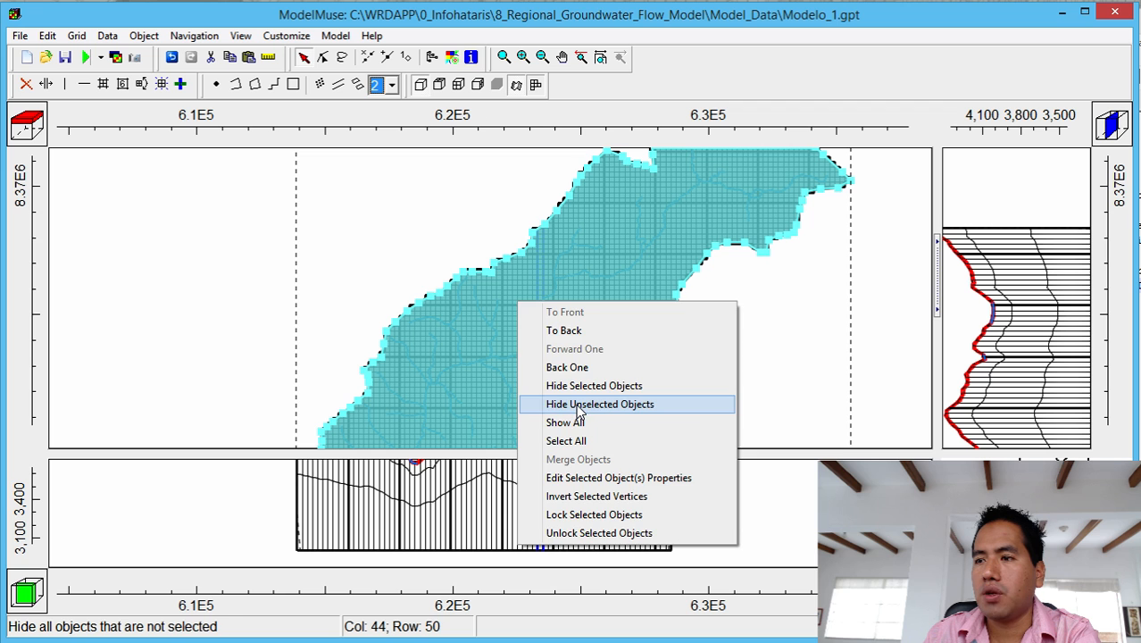
click(576, 404)
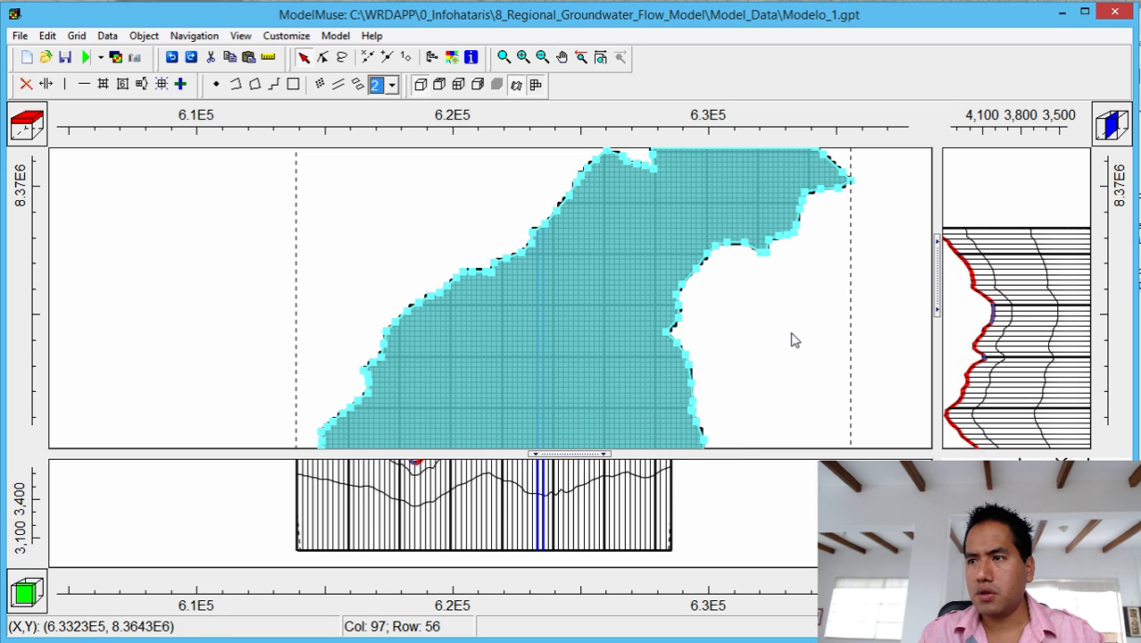
click(864, 318)
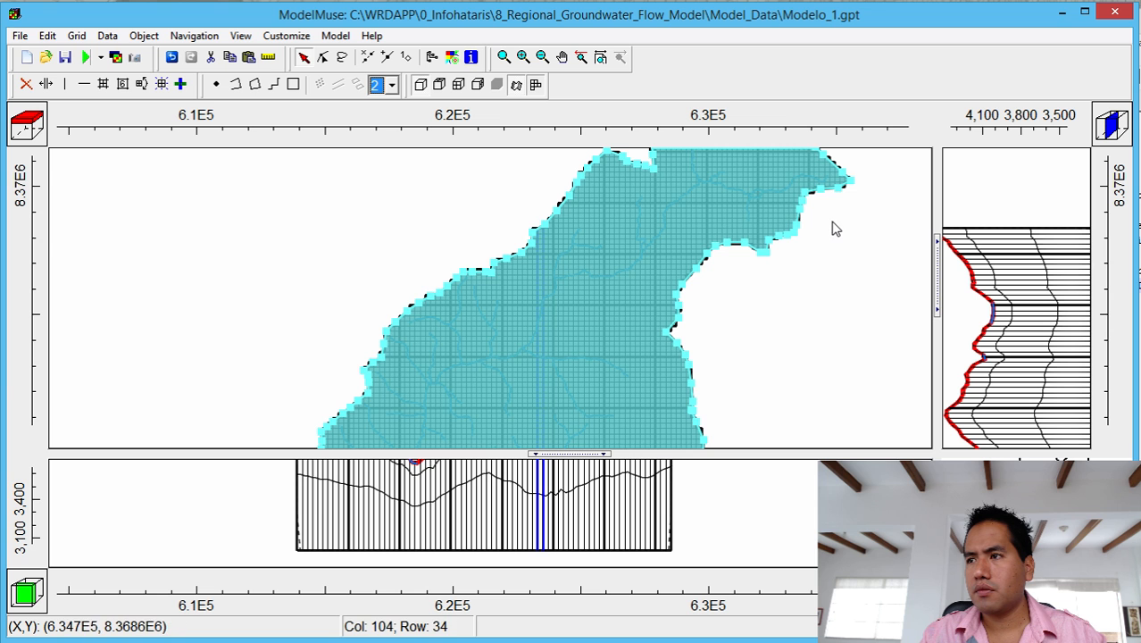
click(789, 204)
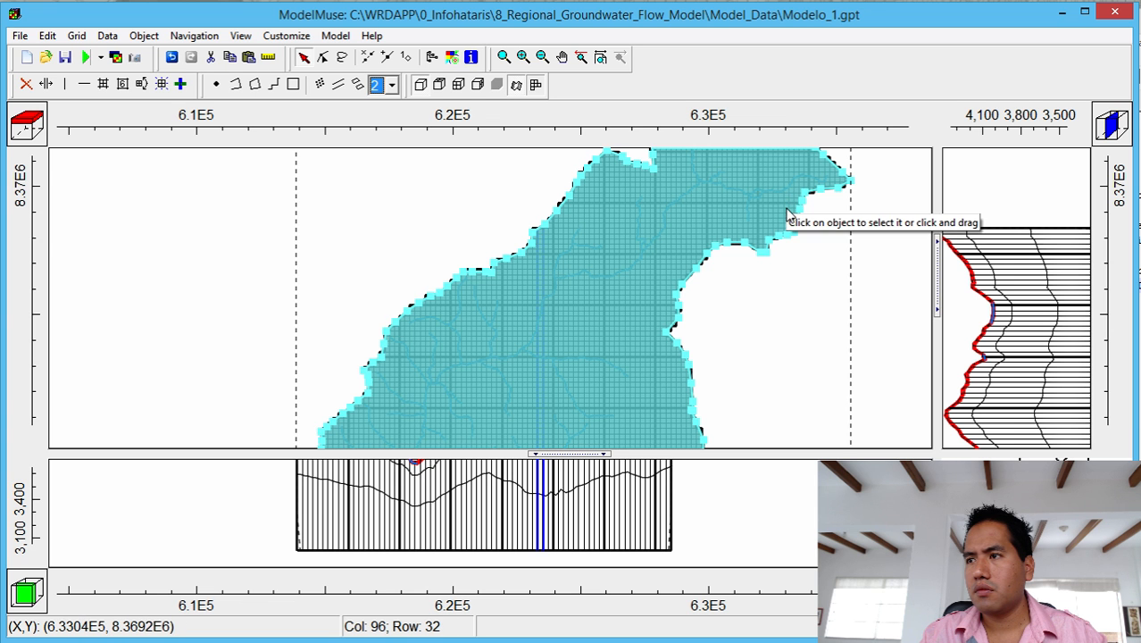
right_click(786, 206)
click(815, 301)
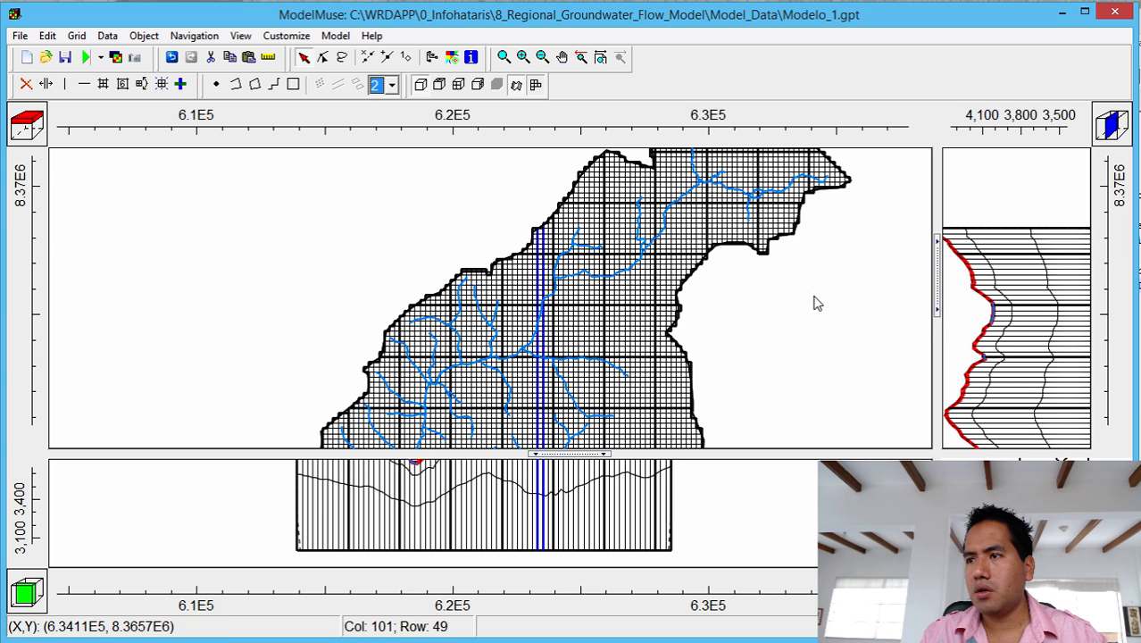
click(685, 204)
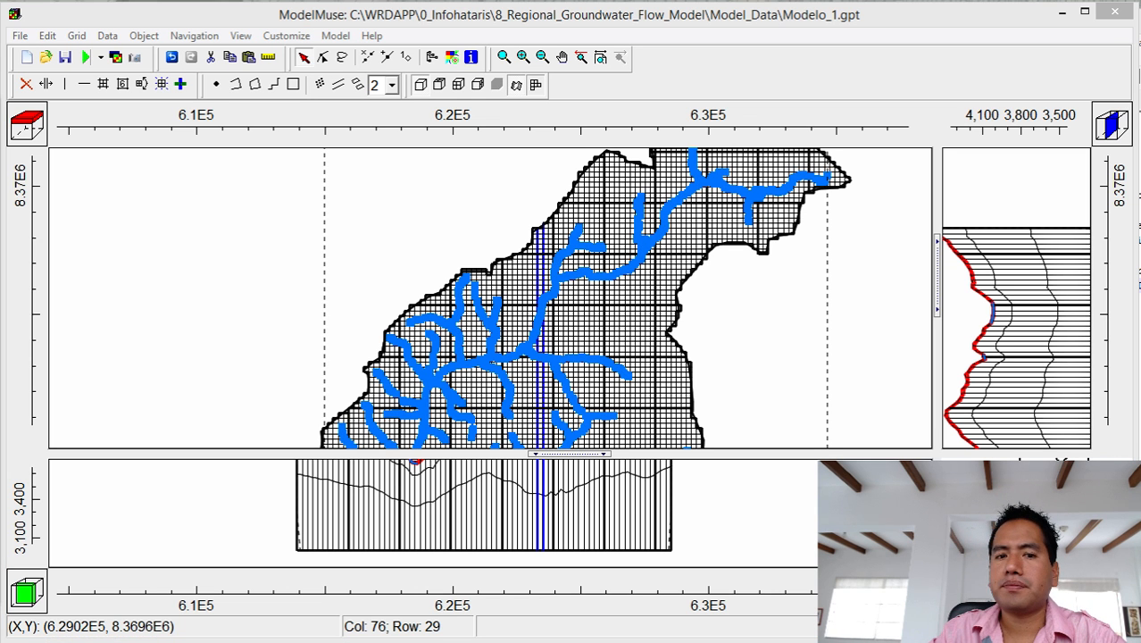
drag(0, 114, 568, 101)
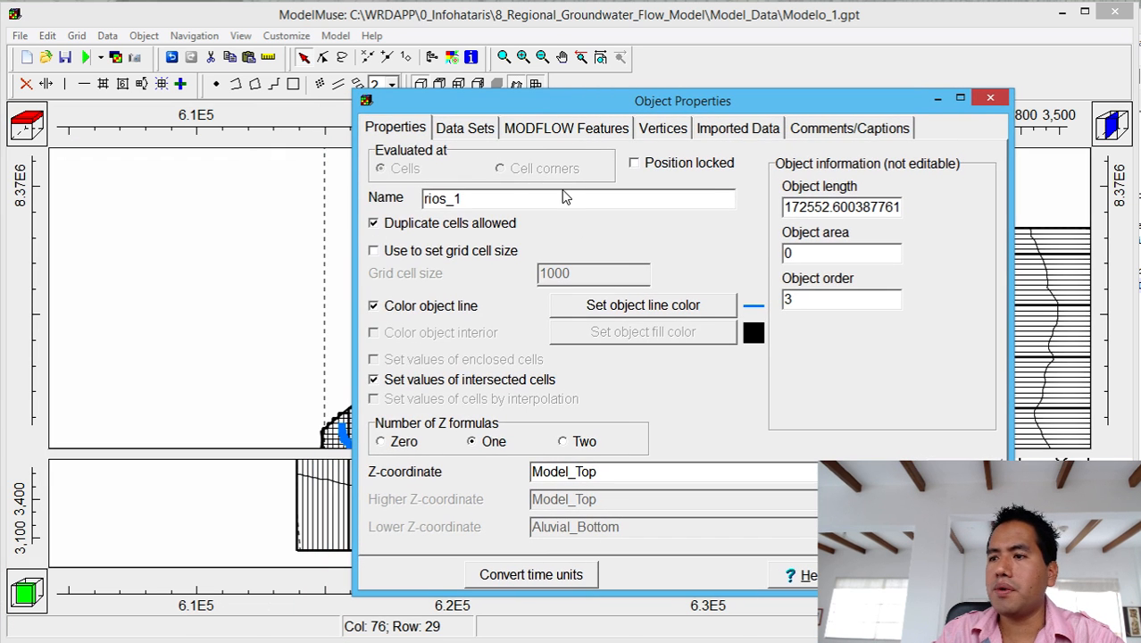
Set the rios_1 DRN elevation to Model_Top and conductance to 0.01.
click(541, 126)
drag(692, 273, 789, 275)
click(719, 339)
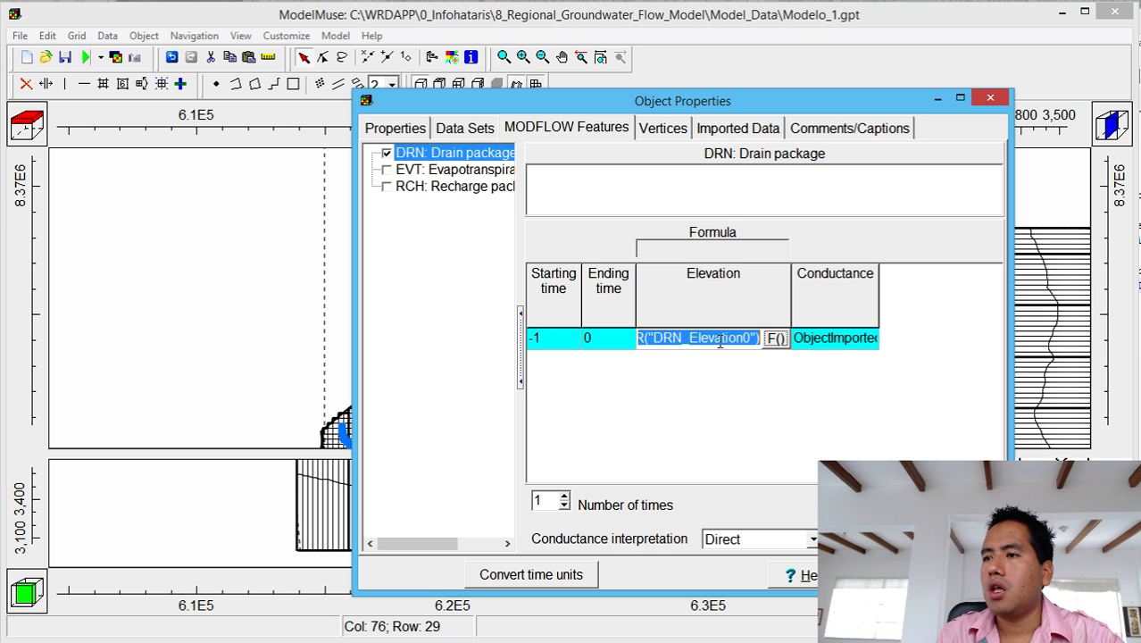
click(776, 339)
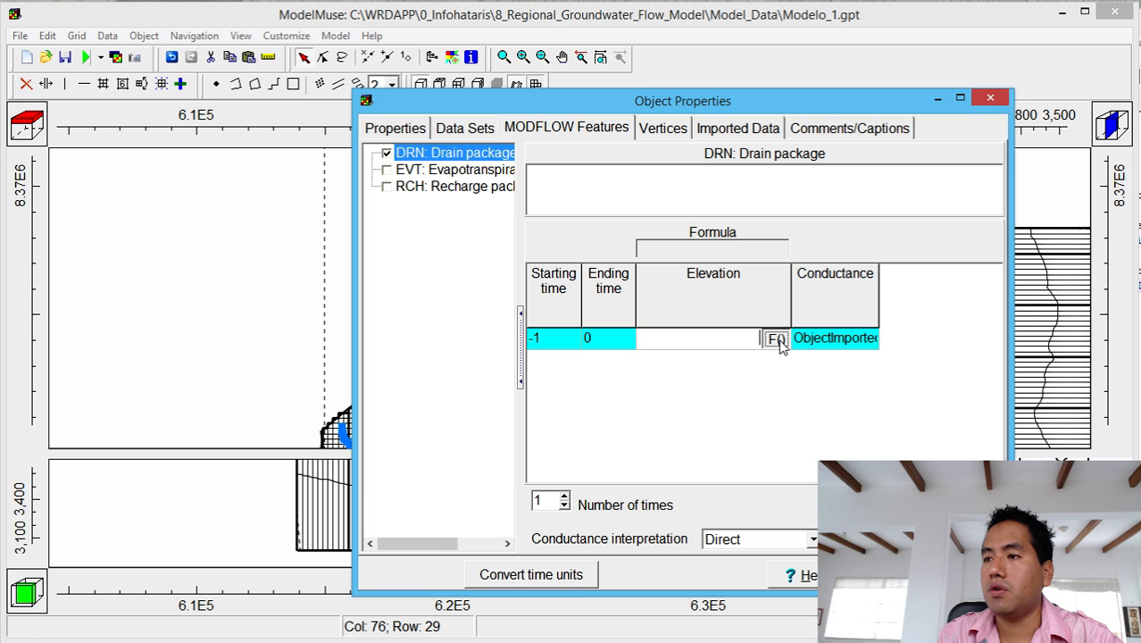
click(914, 267)
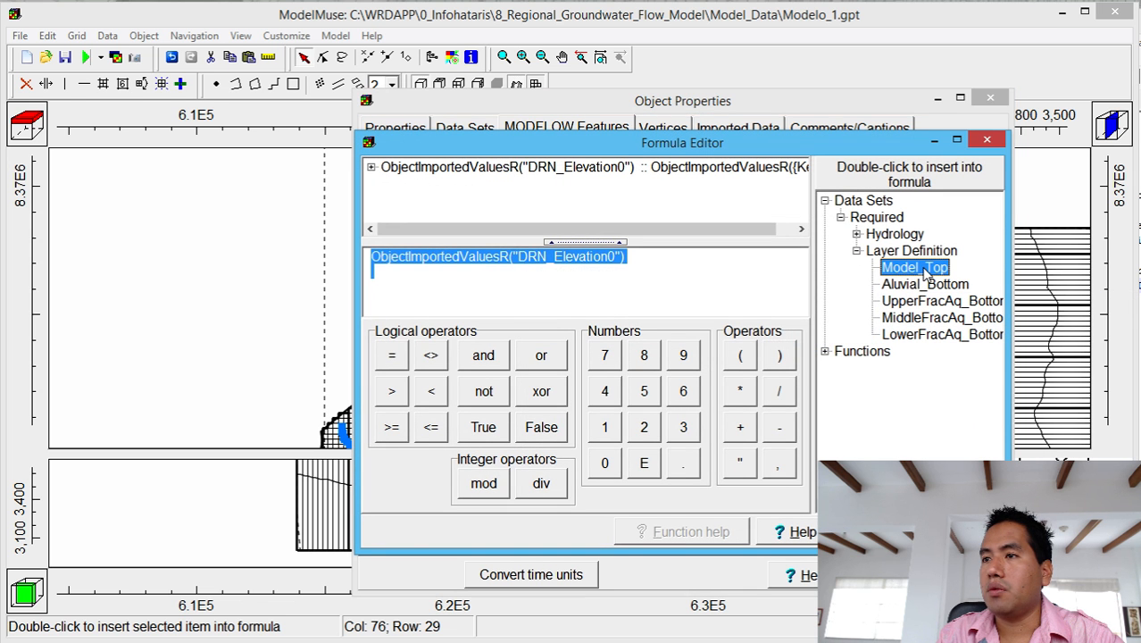
double_click(925, 273)
key(Return)
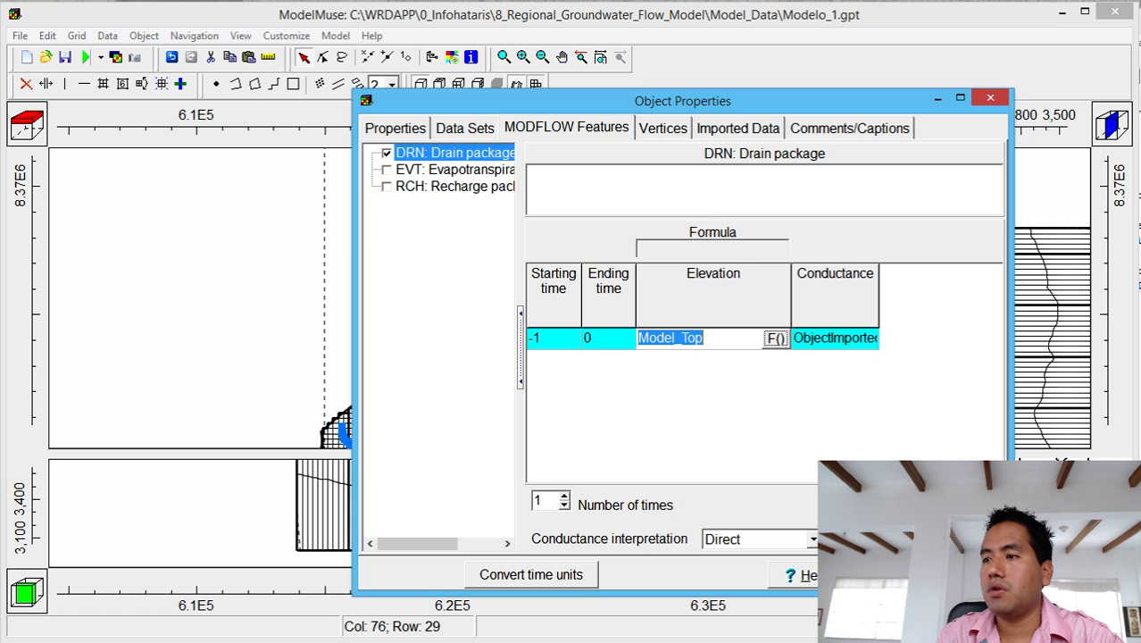
click(820, 341)
text(0.01)
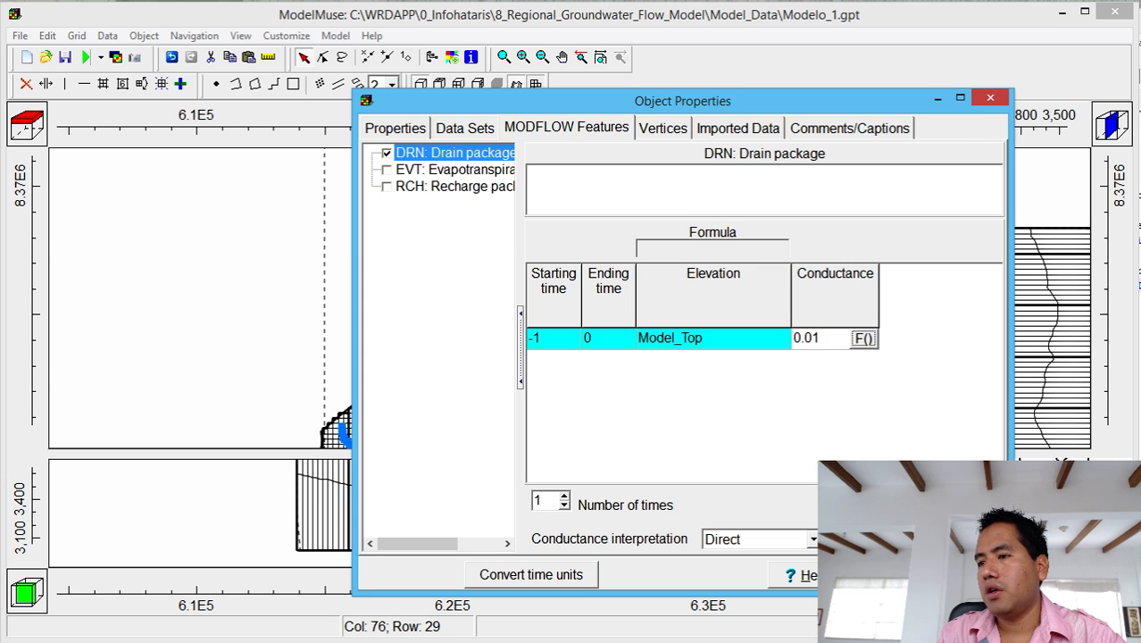
click(885, 575)
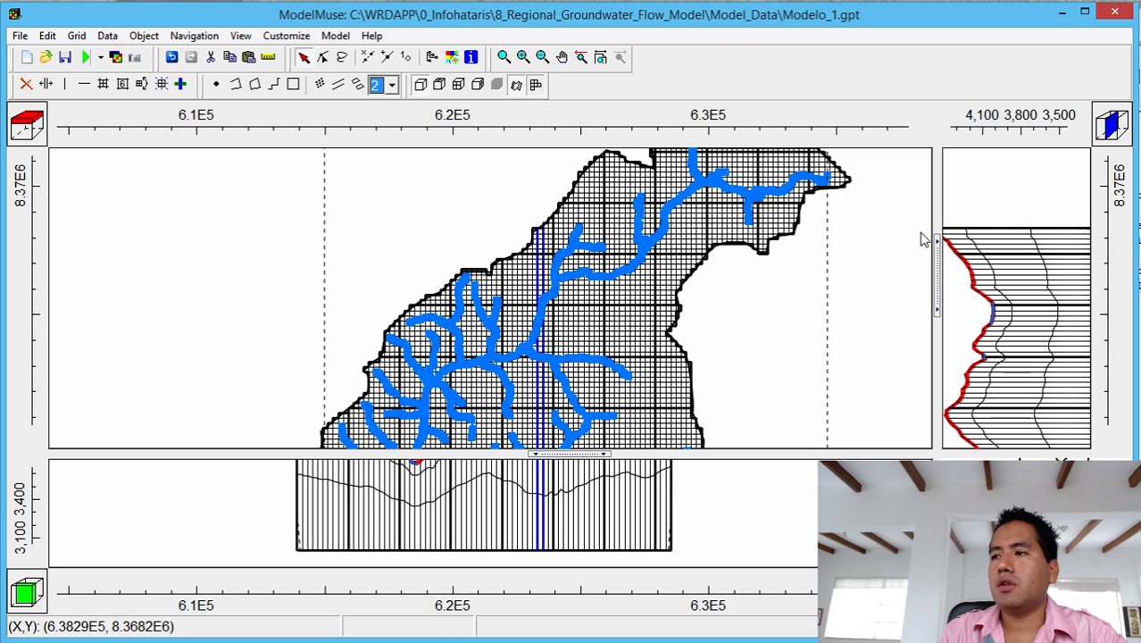
Reopen rios_1's properties to verify the drain settings, then close them.
click(763, 206)
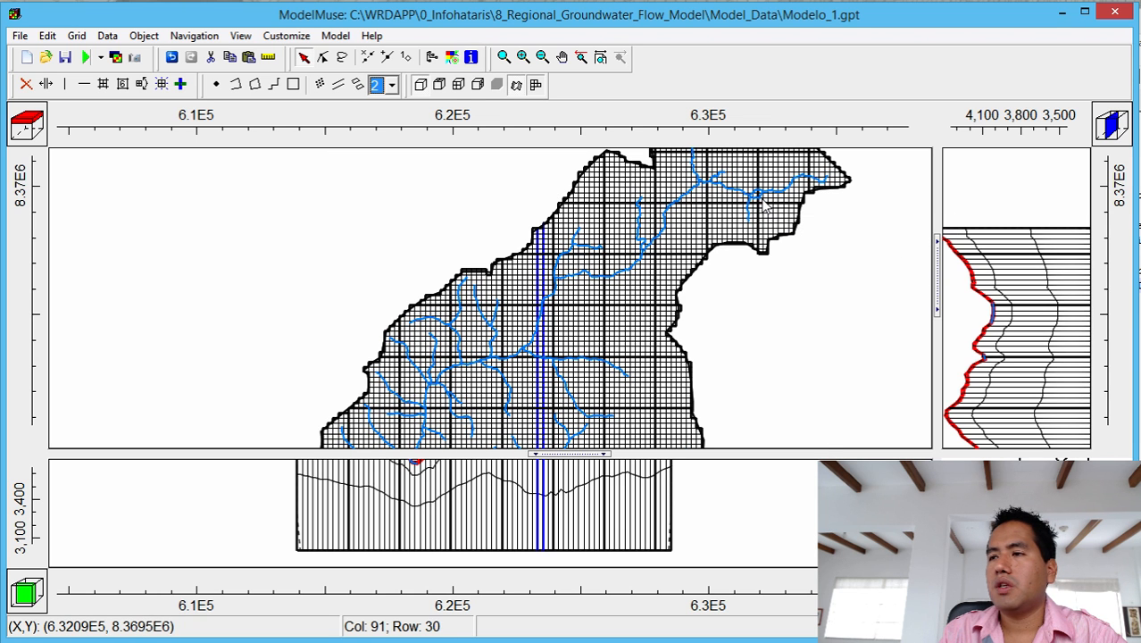
click(763, 204)
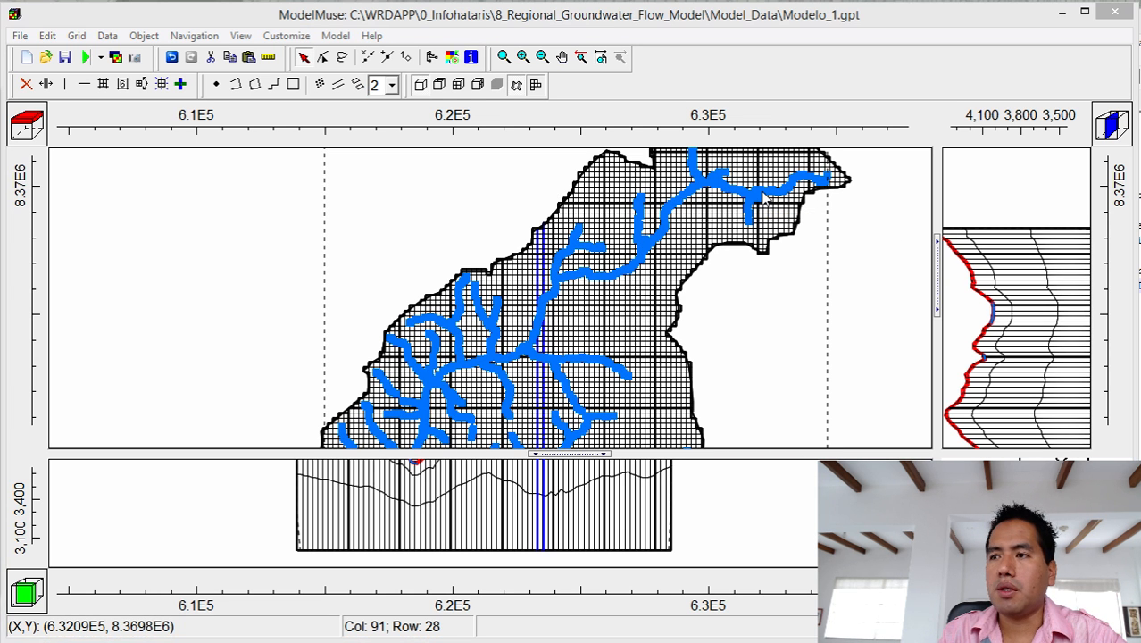
double_click(763, 195)
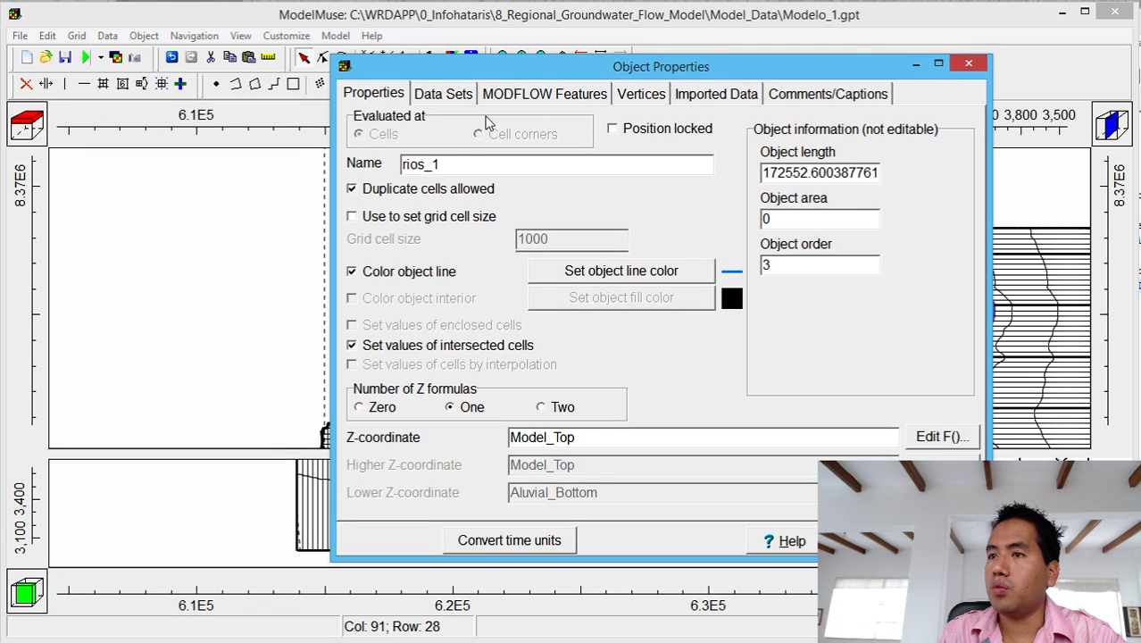
click(493, 95)
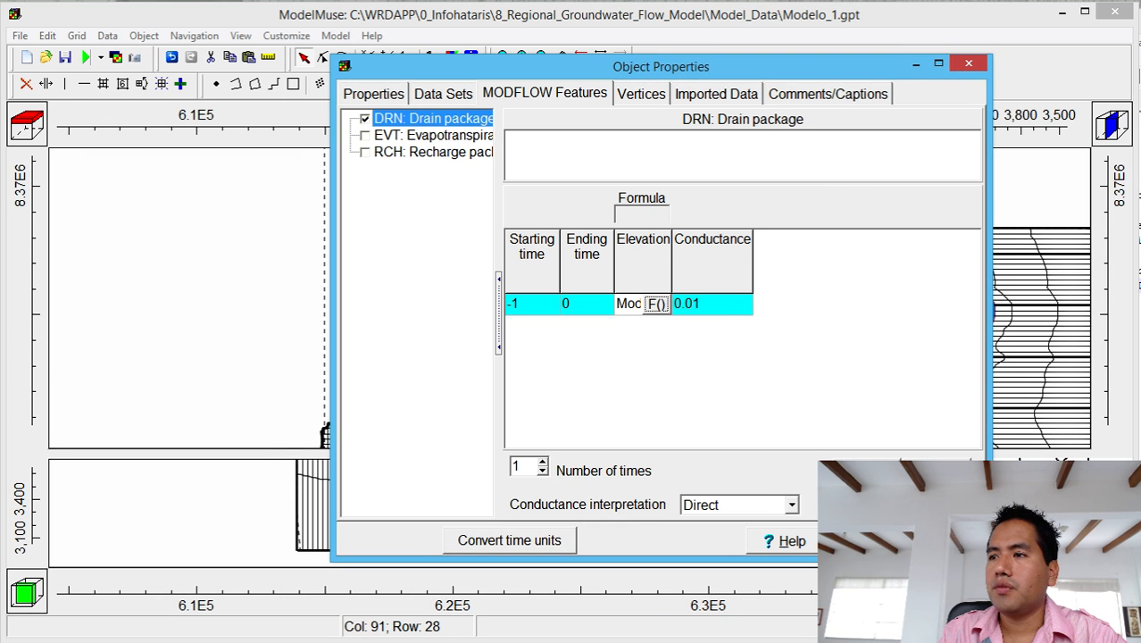
click(879, 540)
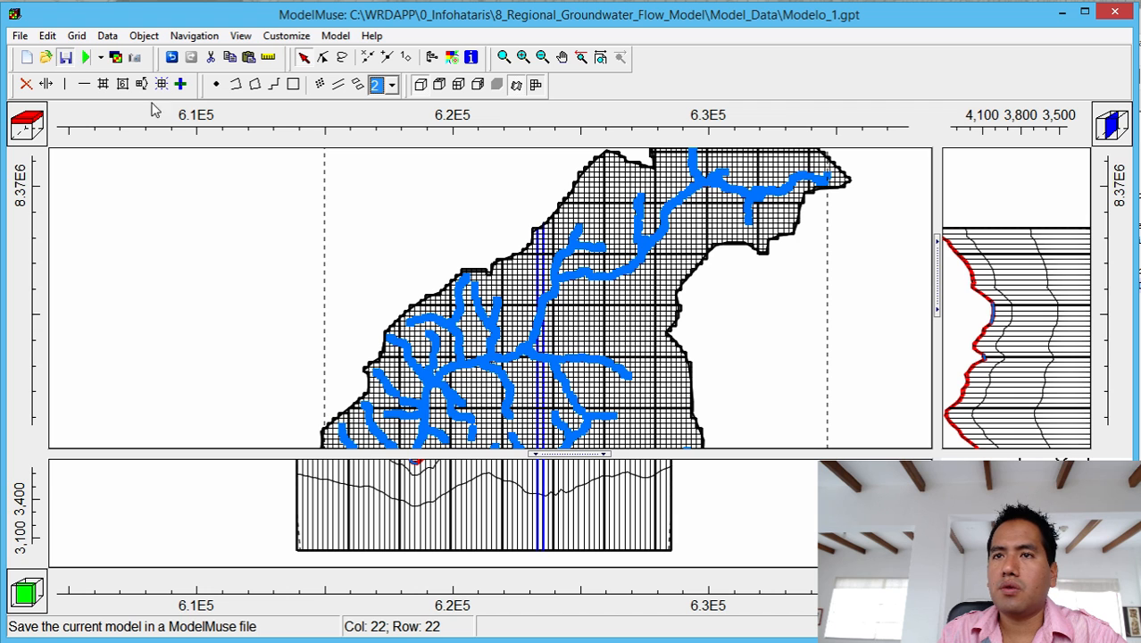
Rerun MODFLOW, saving over the existing Modelo_1.nam input files.
click(86, 56)
click(729, 411)
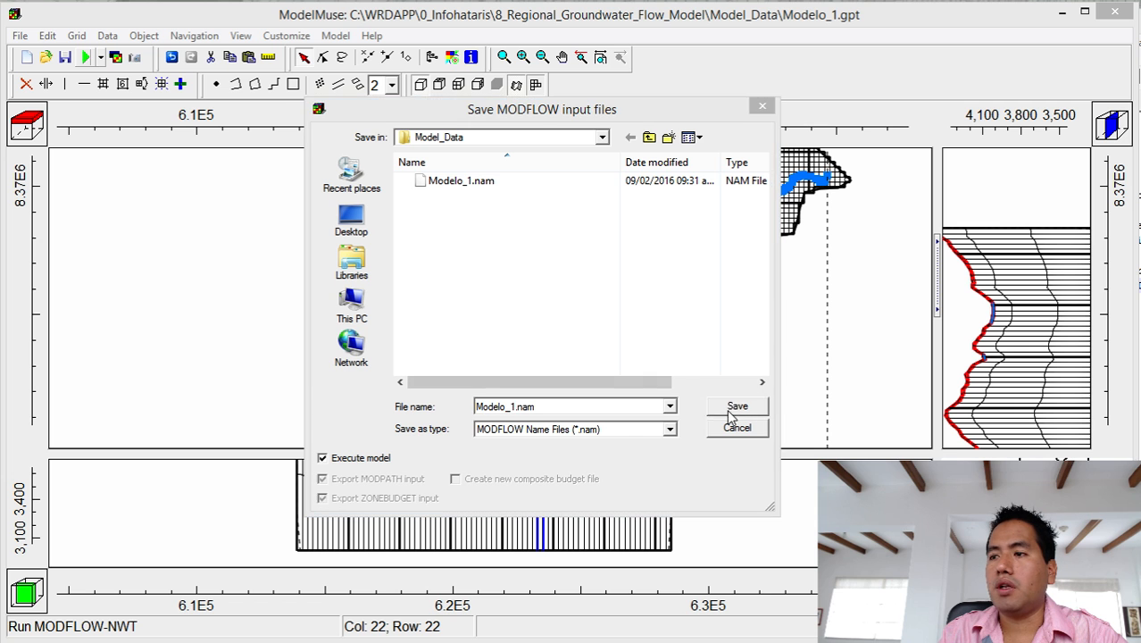
click(850, 449)
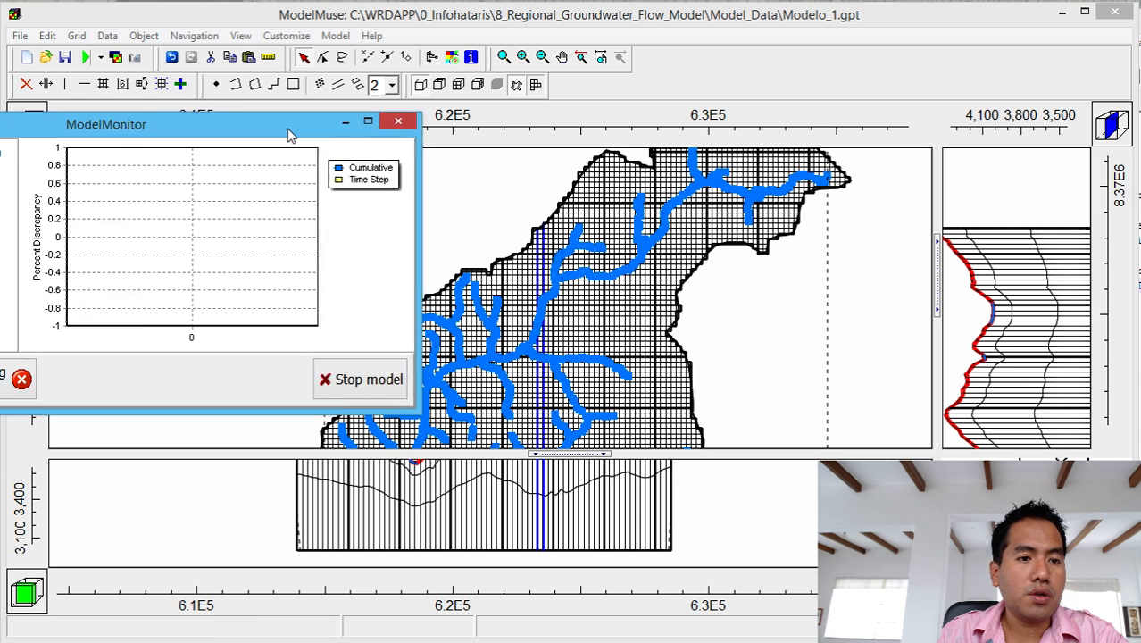
Check the run's warnings report, close it, and review the 89.8 percent discrepancy result.
drag(287, 128, 793, 43)
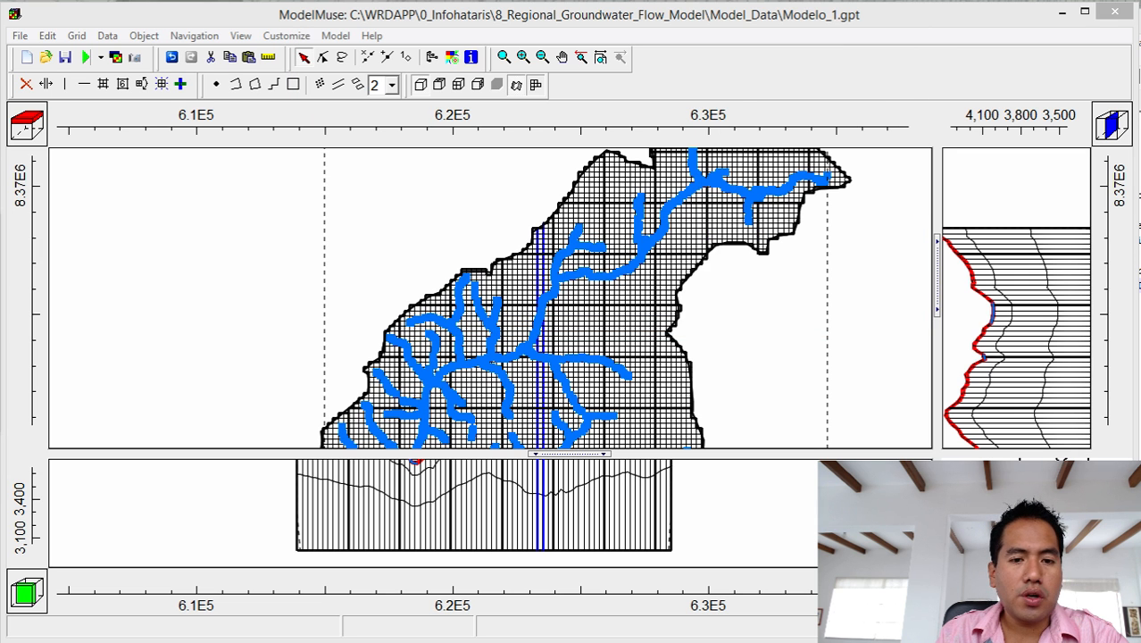
drag(398, 147, 418, 113)
click(352, 135)
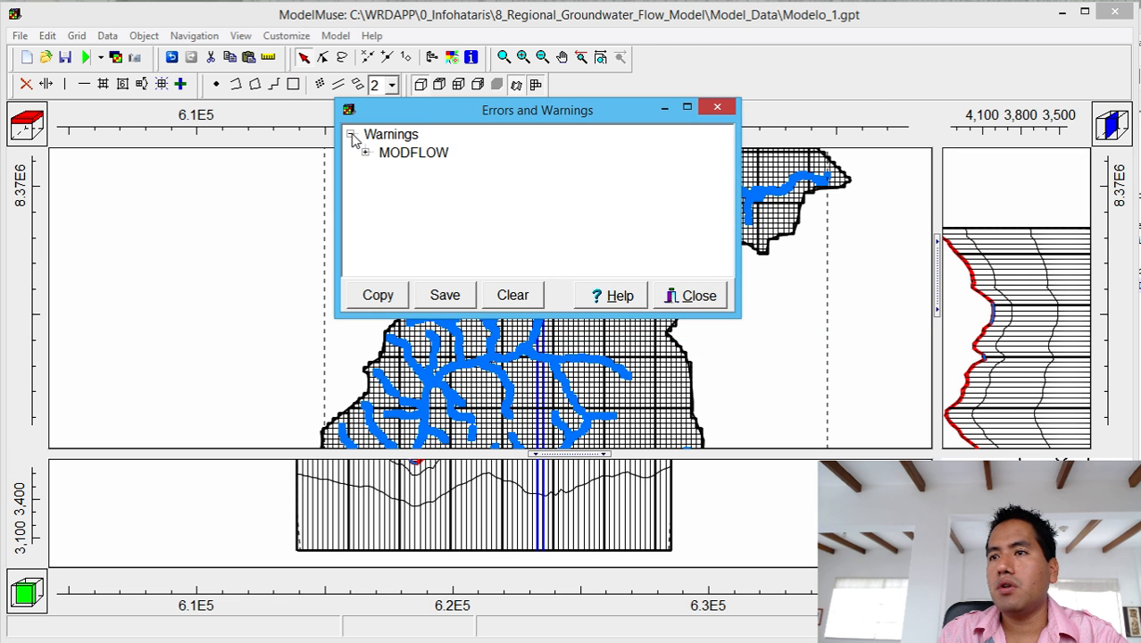
click(352, 135)
click(666, 110)
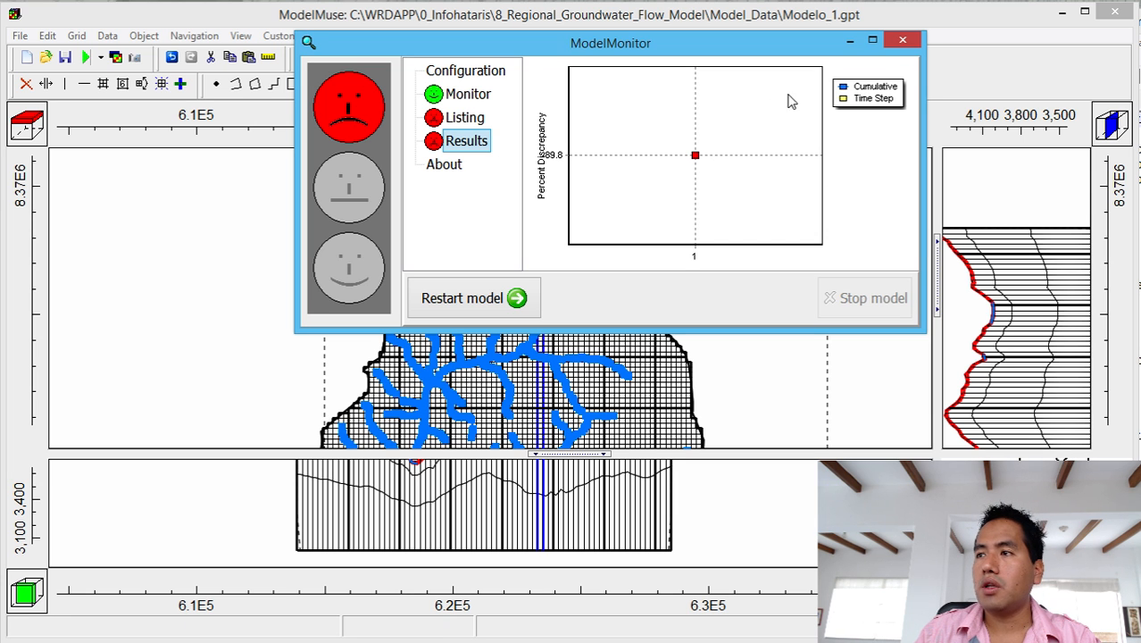
Inspect Modelo_1.lst's final budget (drains out 1.1571, discrepancy -89.80), then close it.
click(898, 42)
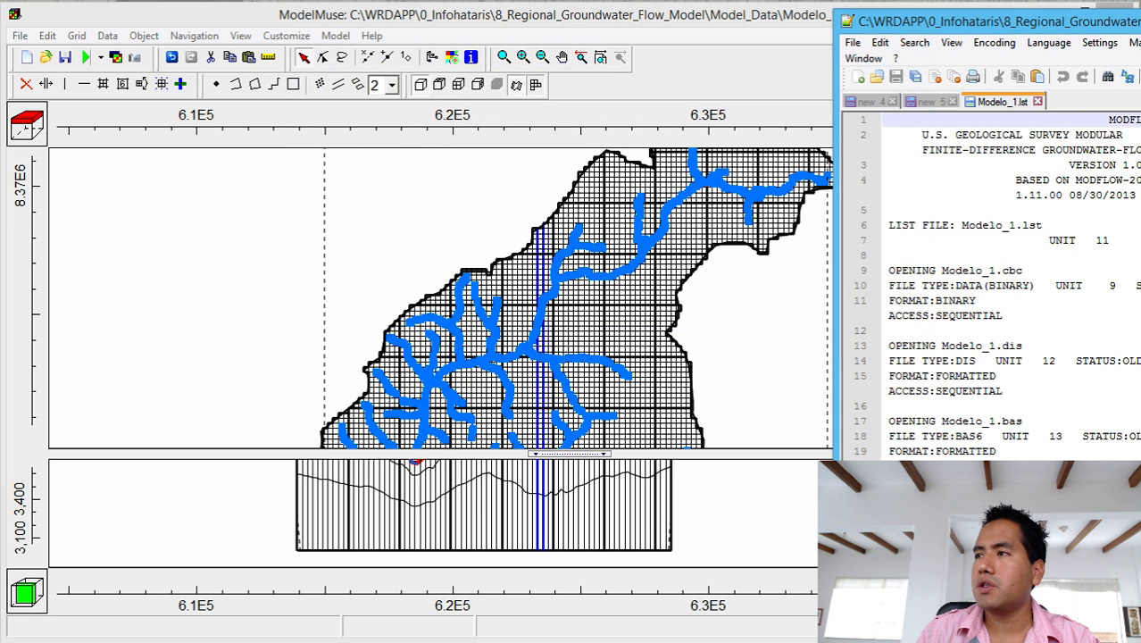
drag(1139, 25, 585, 27)
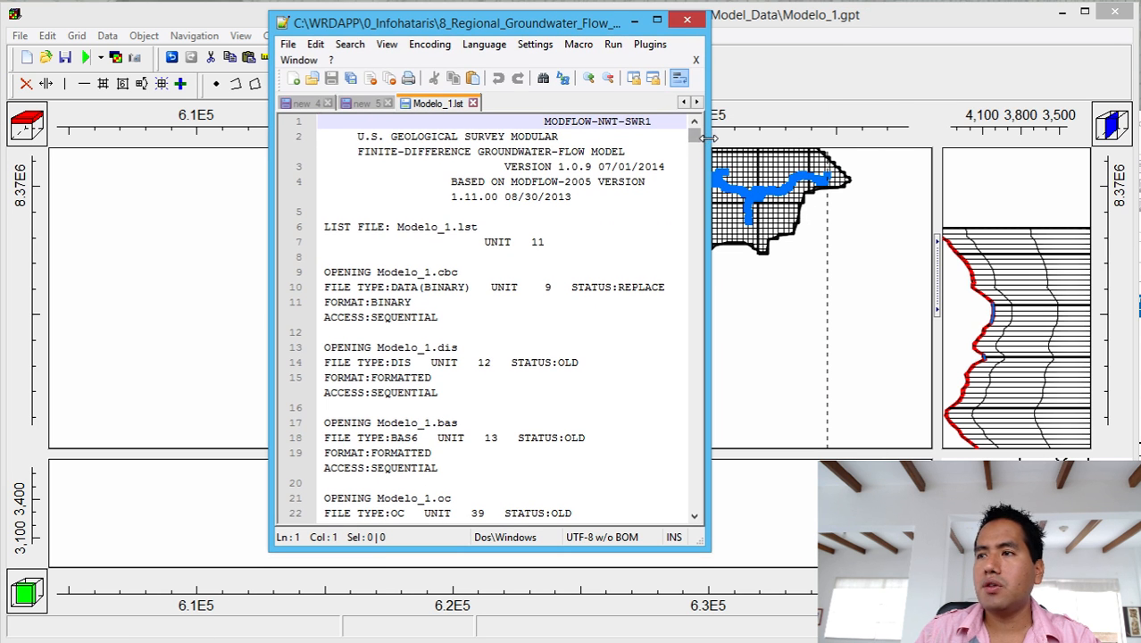
drag(708, 137, 987, 129)
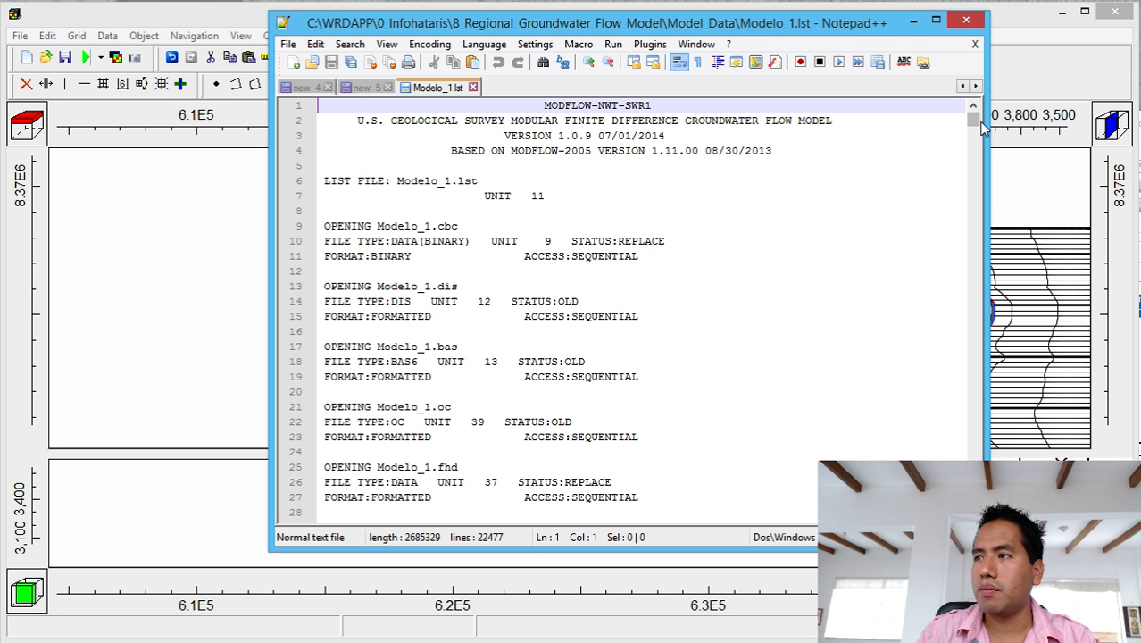
drag(973, 125, 973, 504)
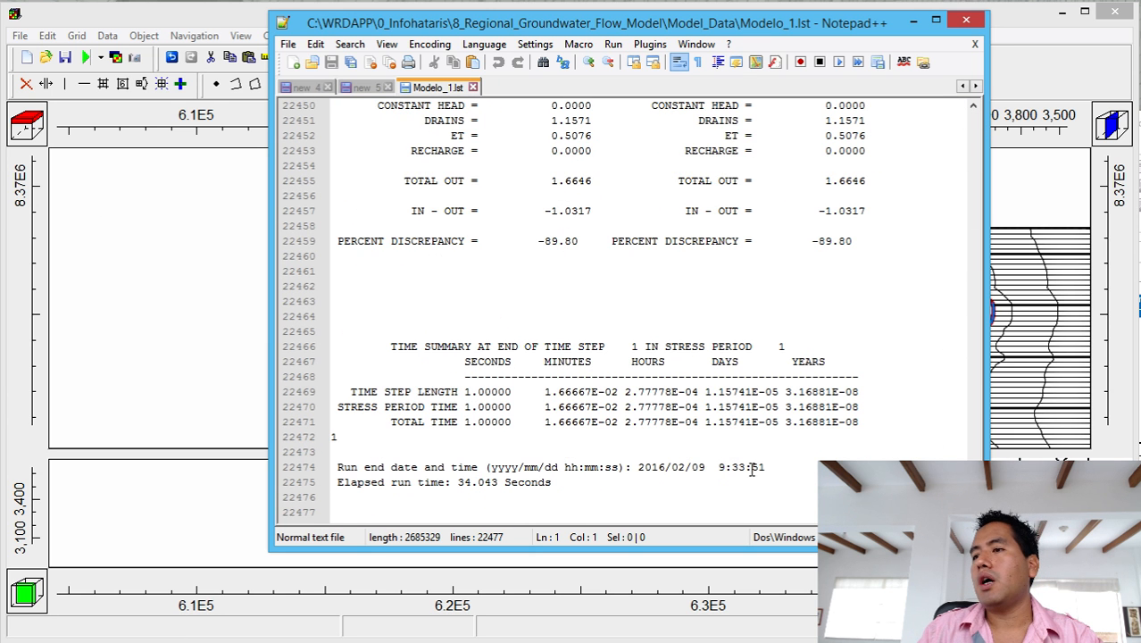
scroll(767, 394, up, 2)
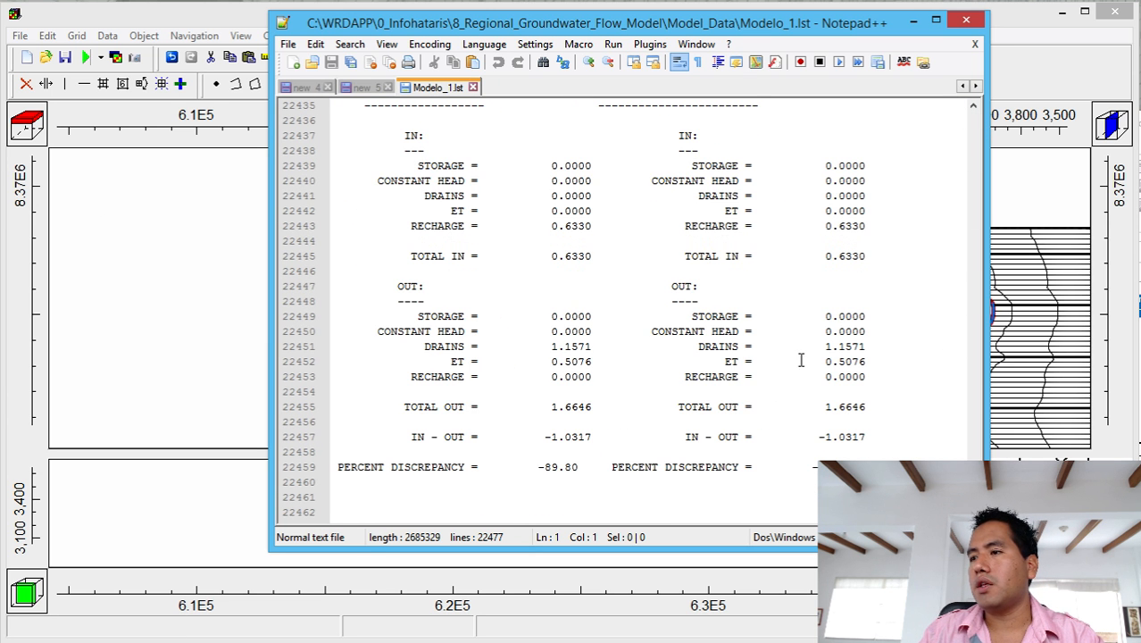
drag(812, 347, 871, 349)
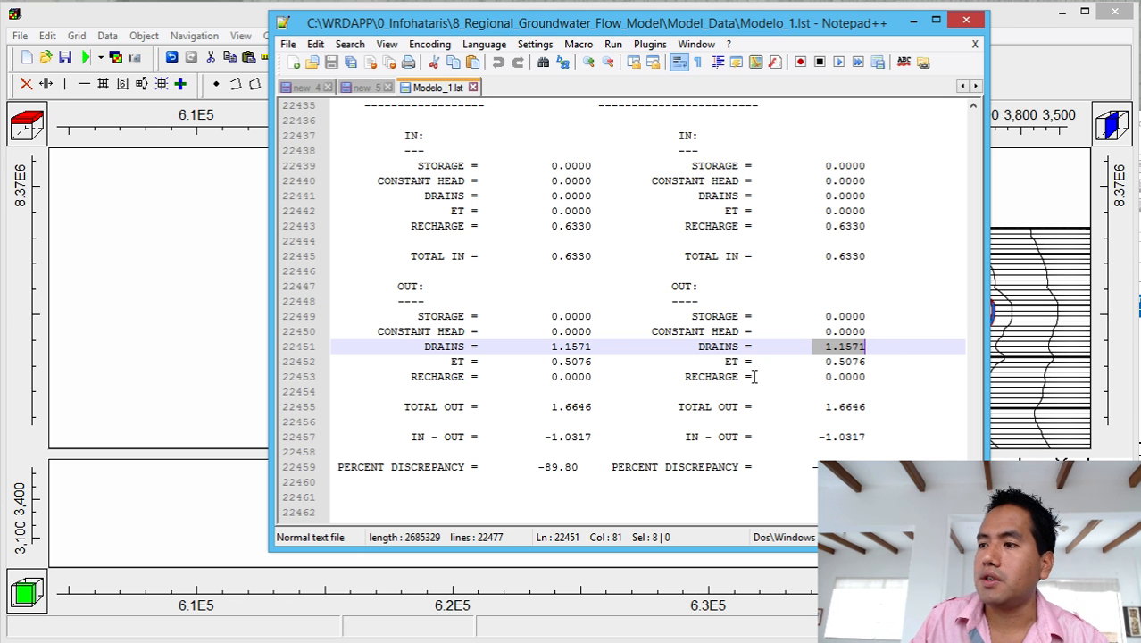
click(968, 21)
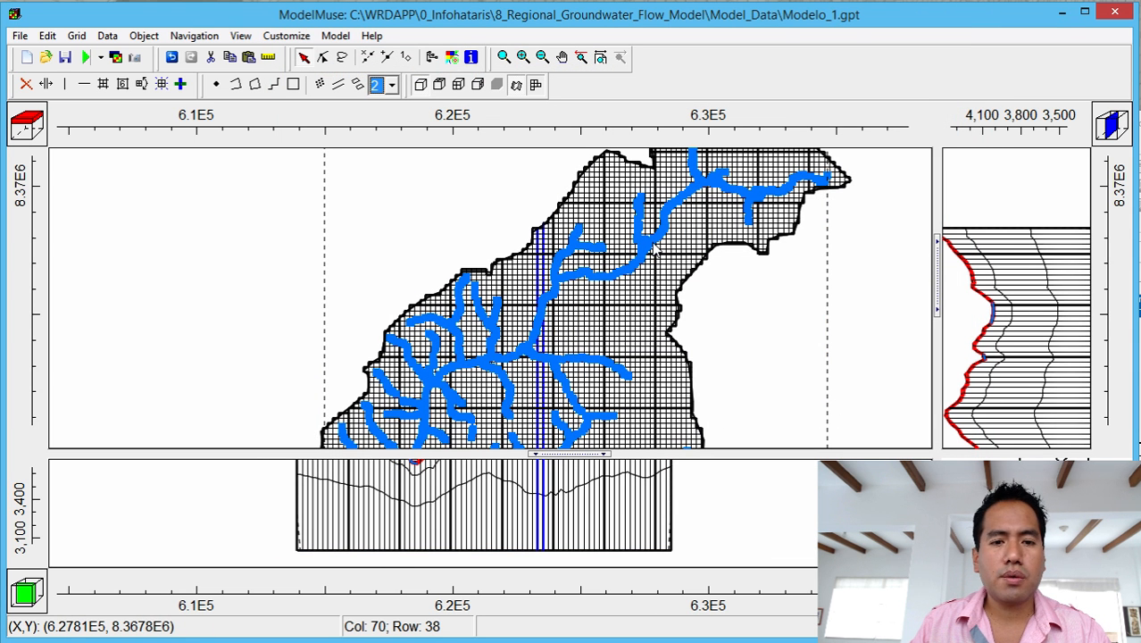
Lower the rios_1 DRN conductance from 0.01 to 0.001.
key(alt+Tab)
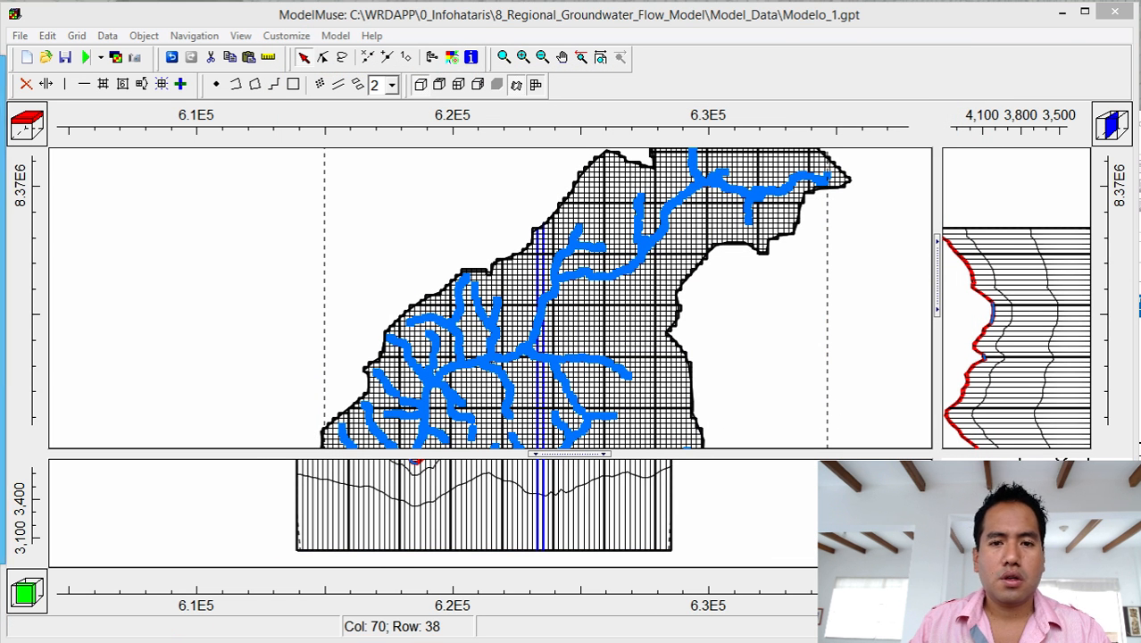
drag(485, 55, 759, 40)
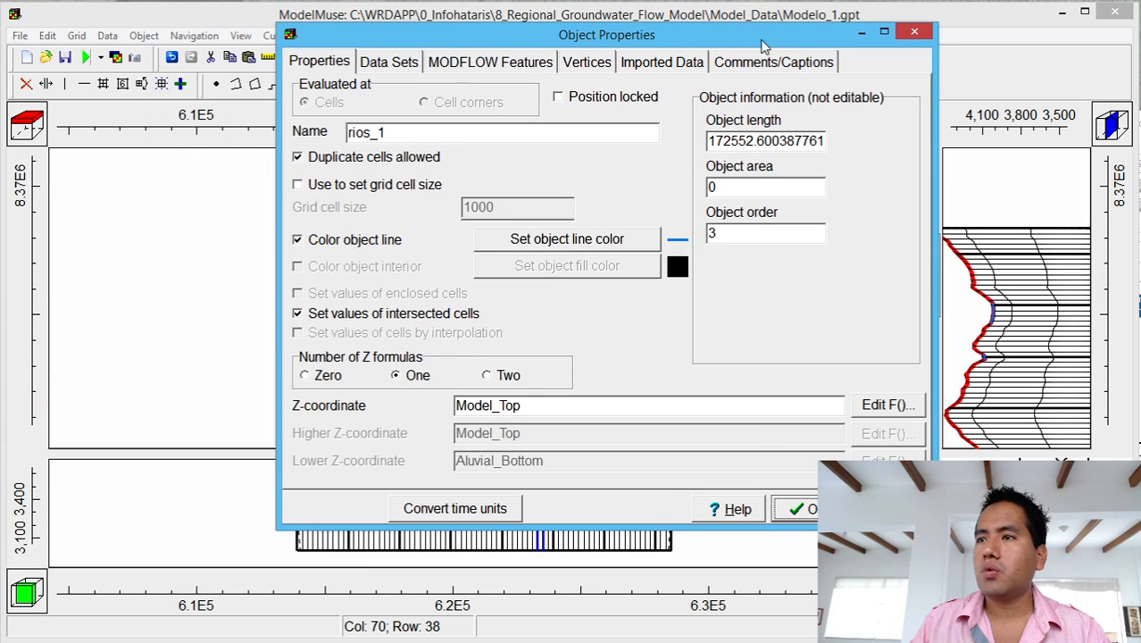
click(536, 64)
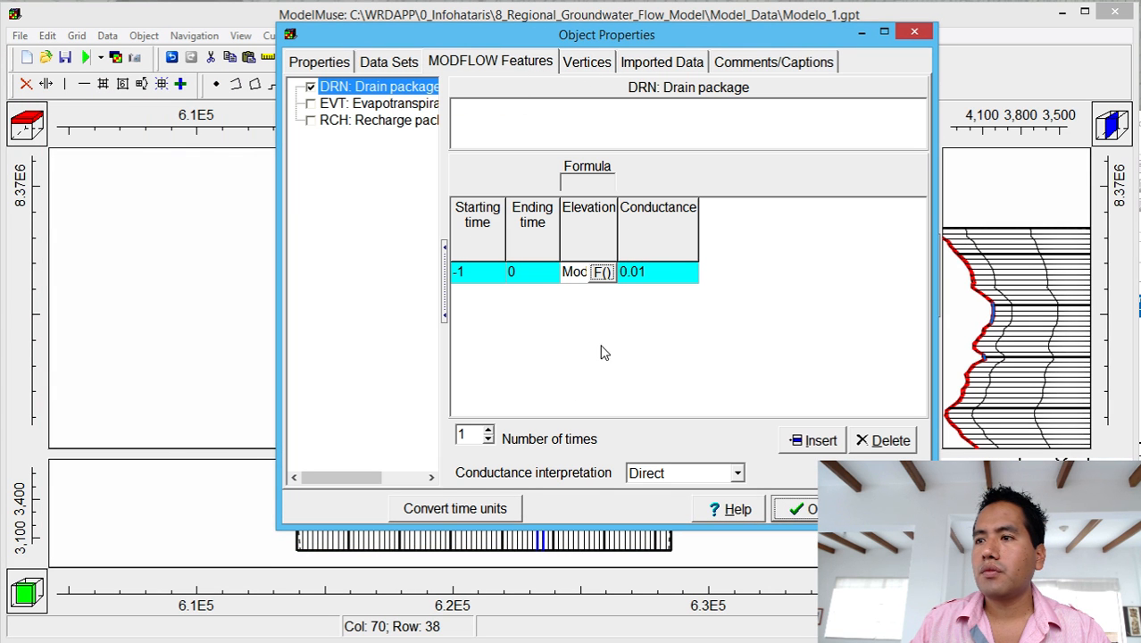
click(639, 275)
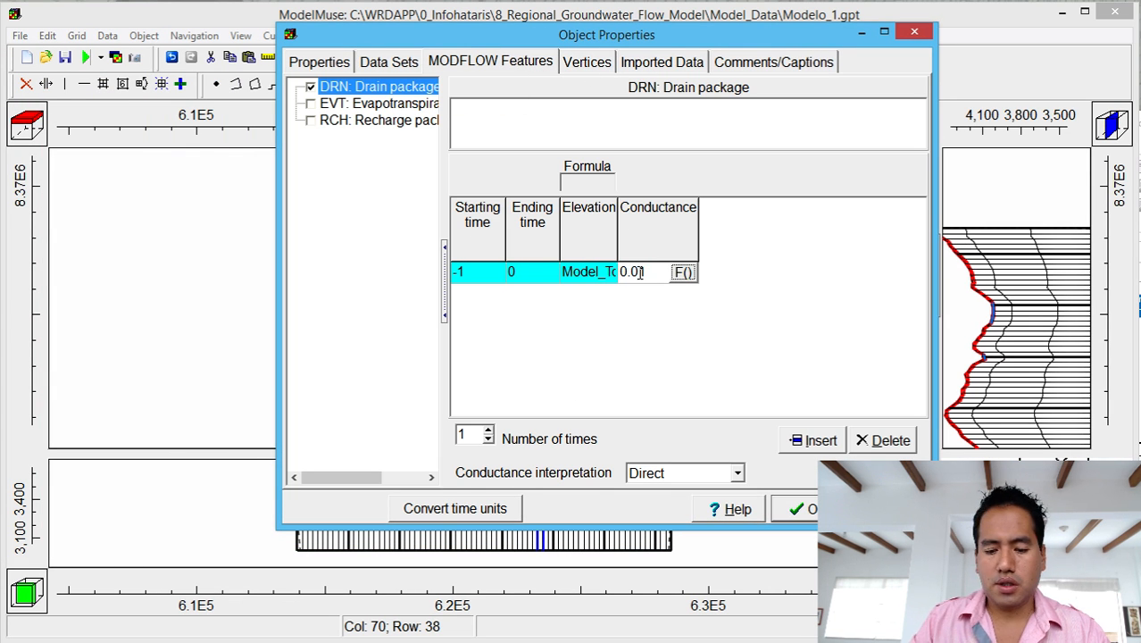
text(01)
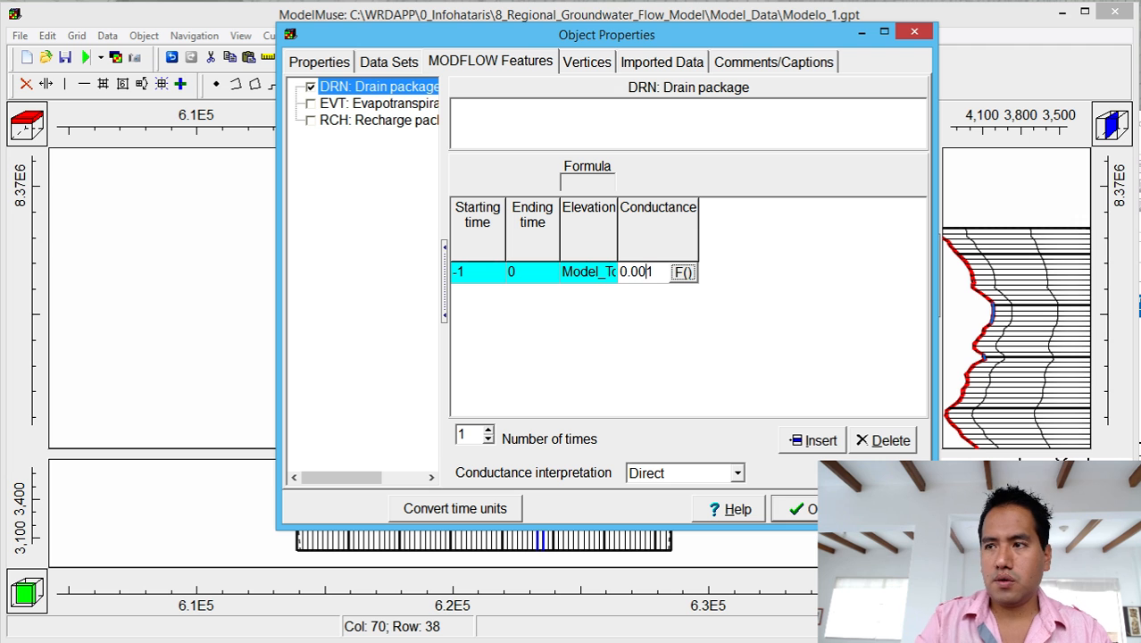
click(806, 507)
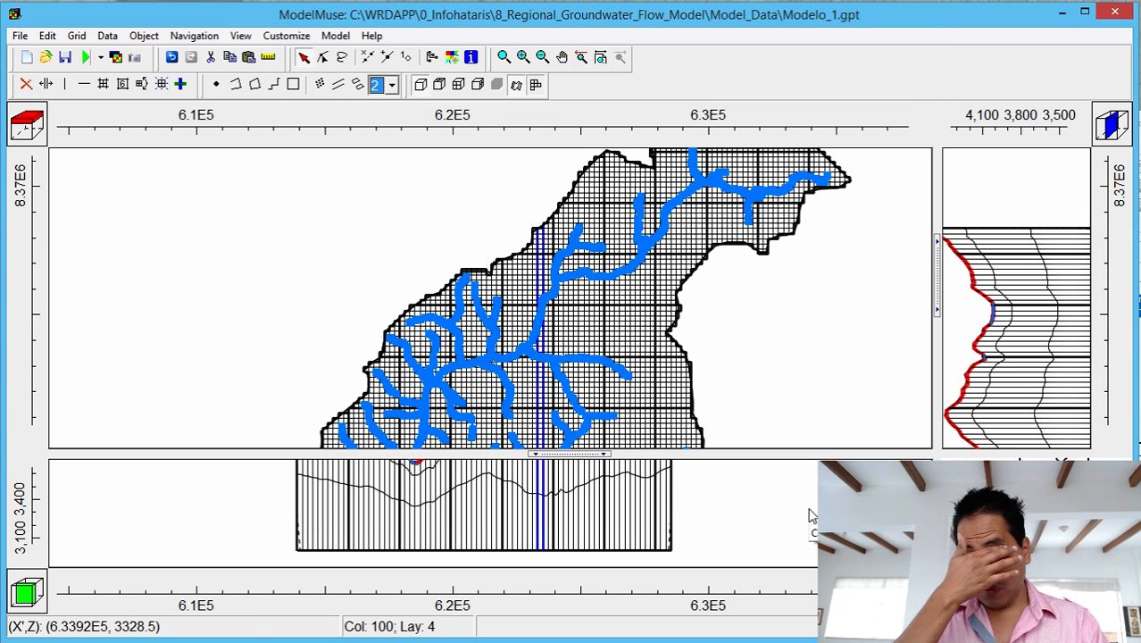
Replace the old input files and rerun MODFLOW with the 0.001 drain conductance.
click(85, 59)
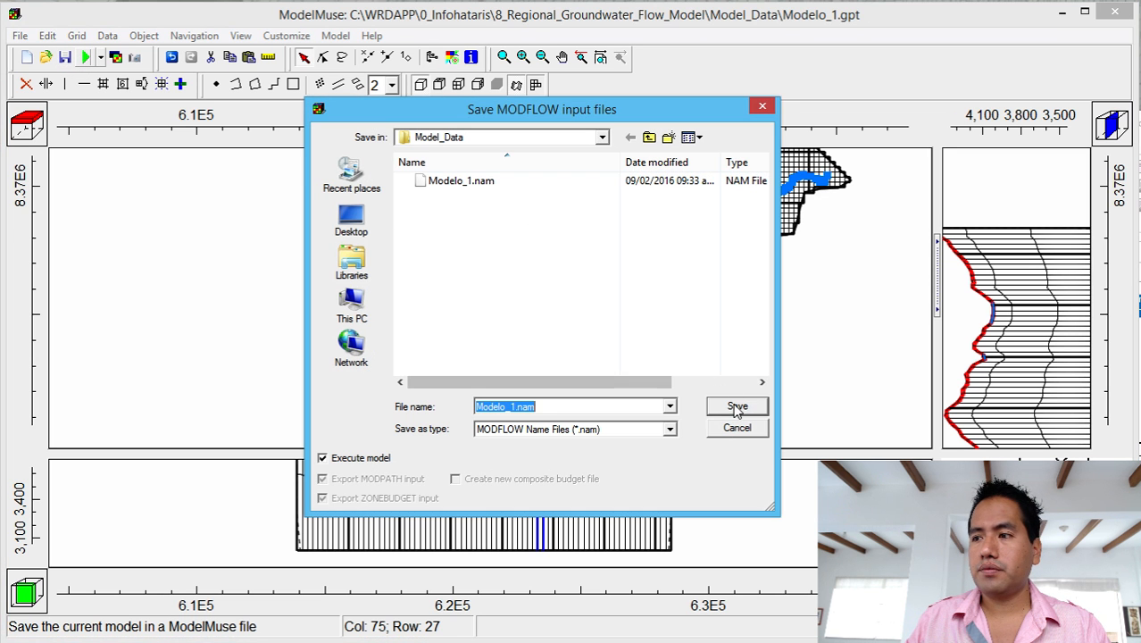
click(736, 407)
click(839, 448)
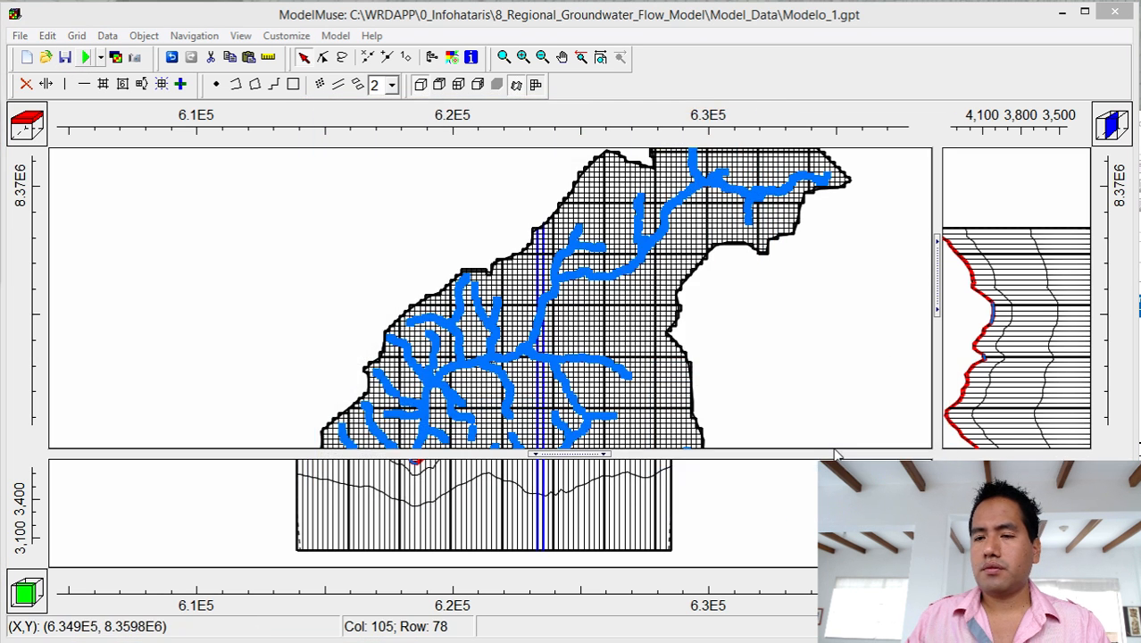
drag(631, 49, 774, 3)
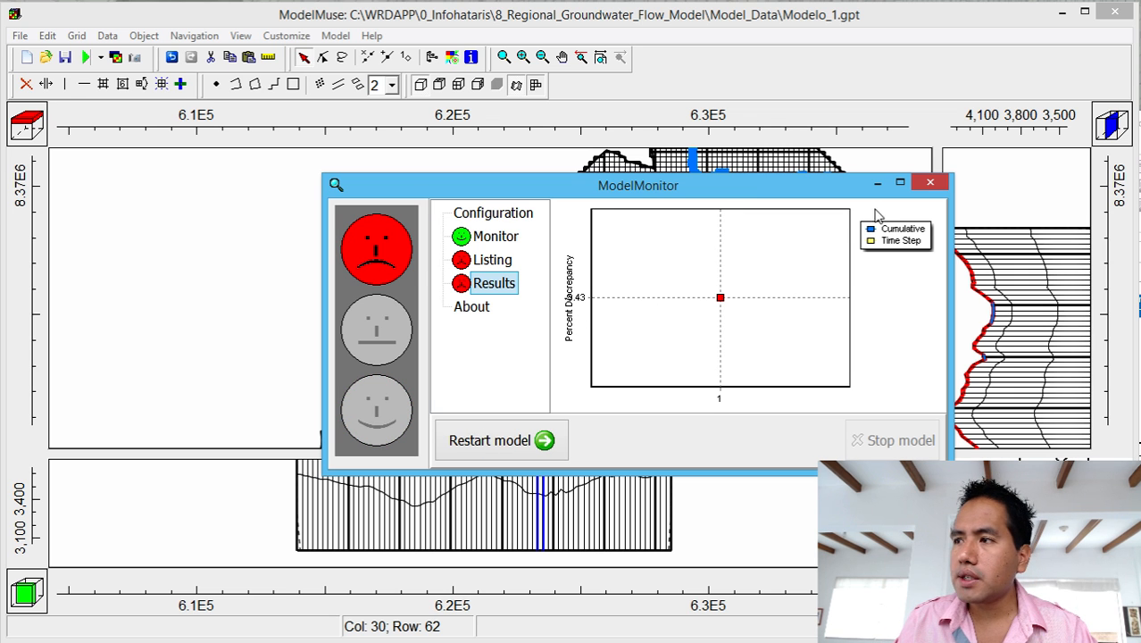
Check the new listing's budget: drains out 0.2130, percent discrepancy -3.43; then close it.
click(929, 183)
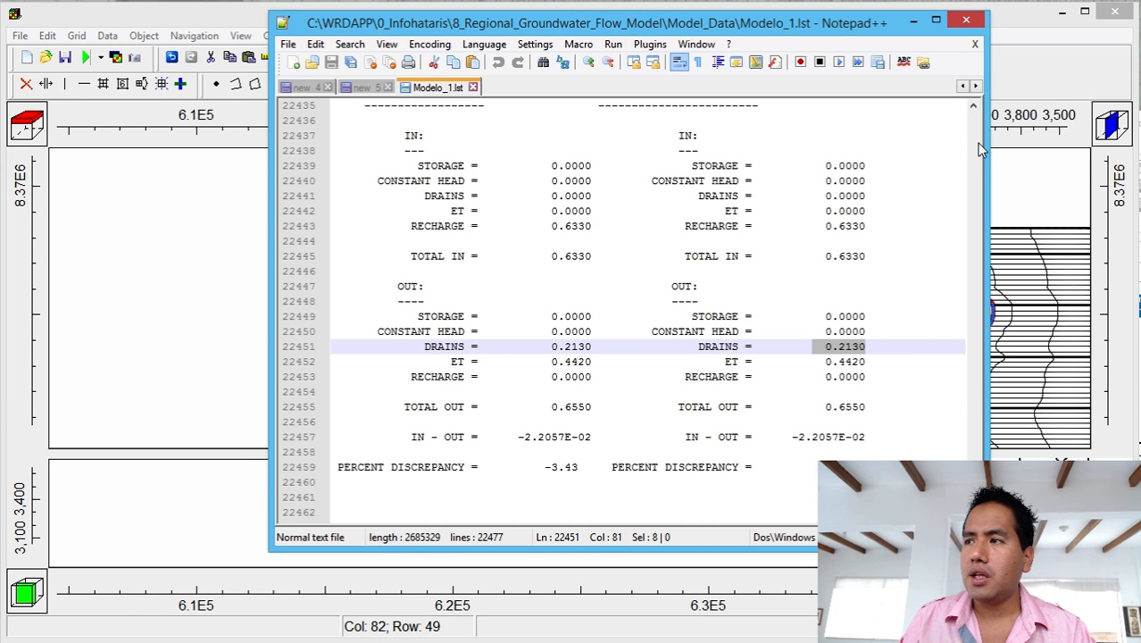
click(848, 406)
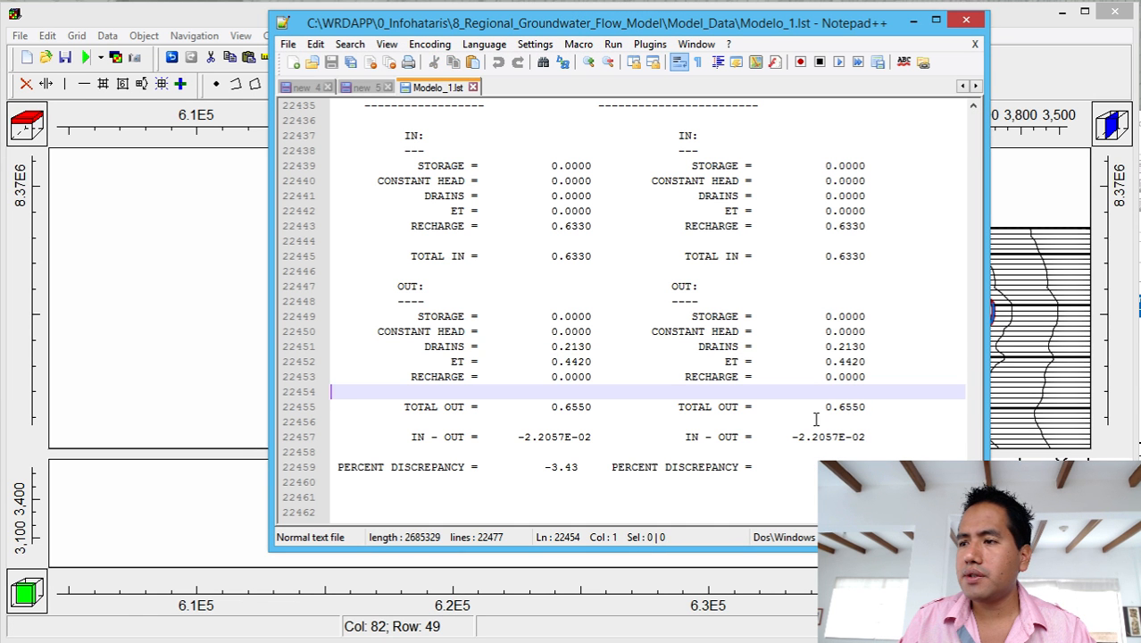
click(817, 467)
key(shift+Down)
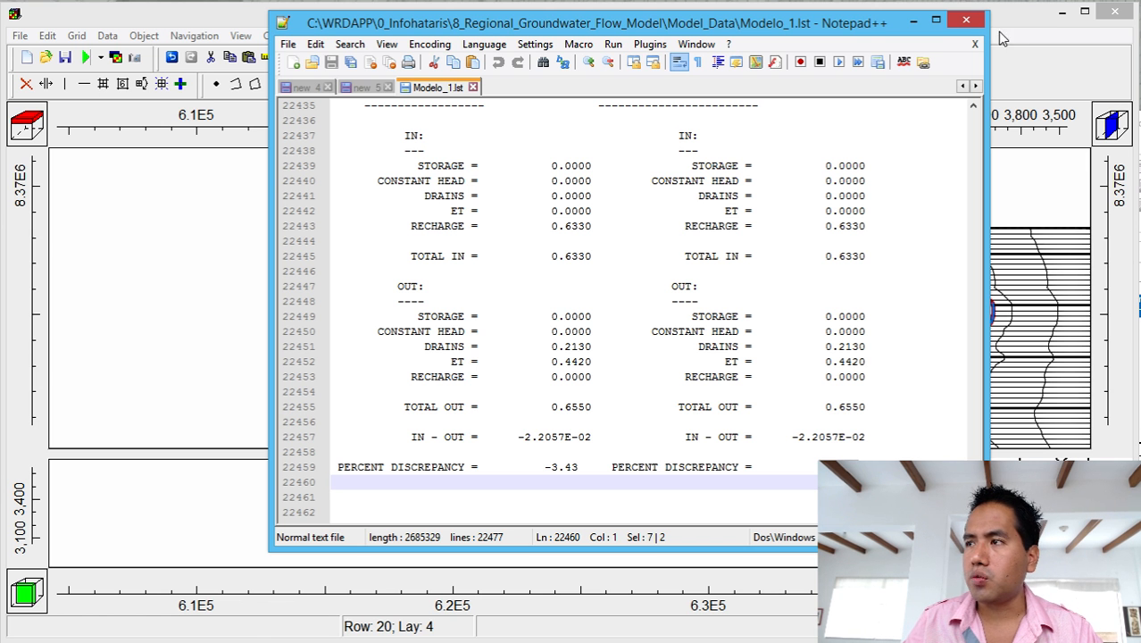
click(967, 20)
Raise the NWT solver's maximum outer iterations from 100 to 150.
click(335, 36)
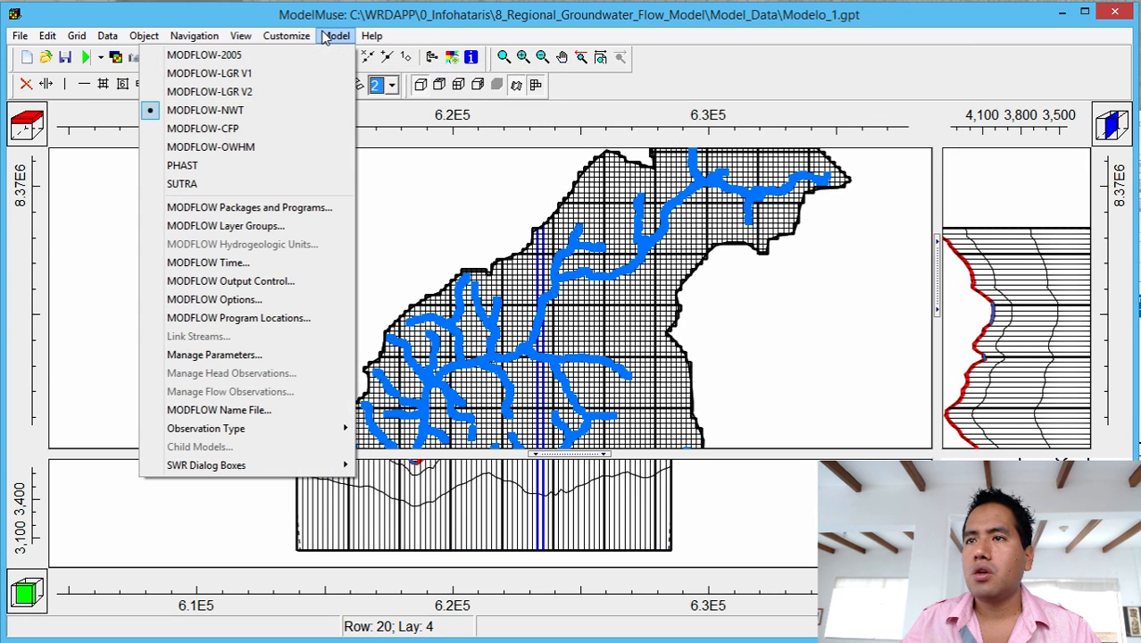
click(319, 211)
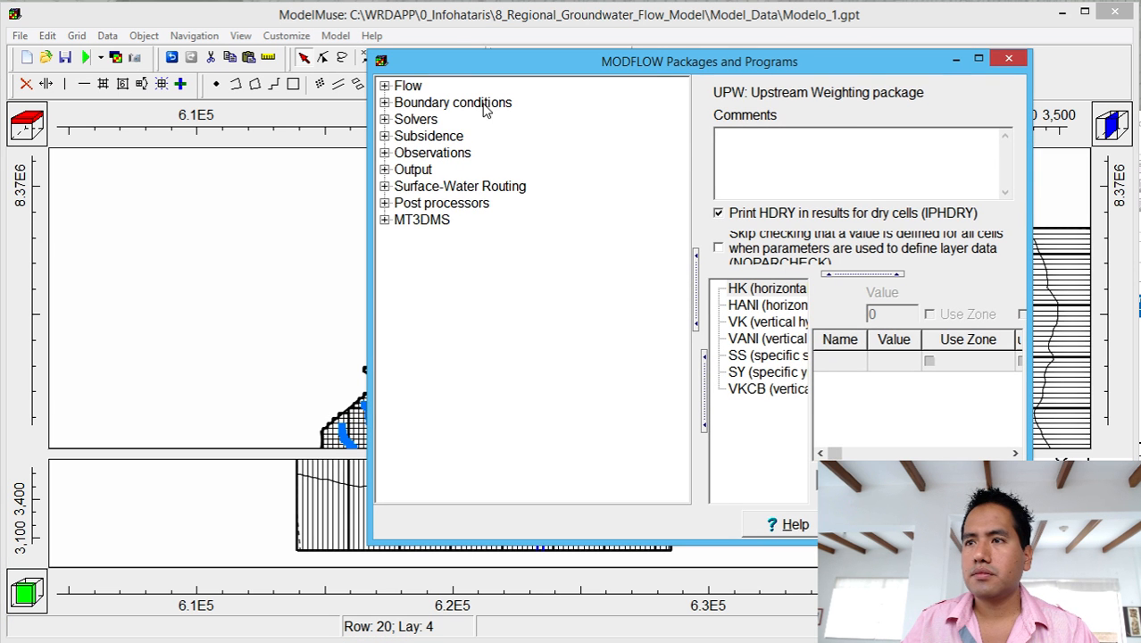
click(384, 120)
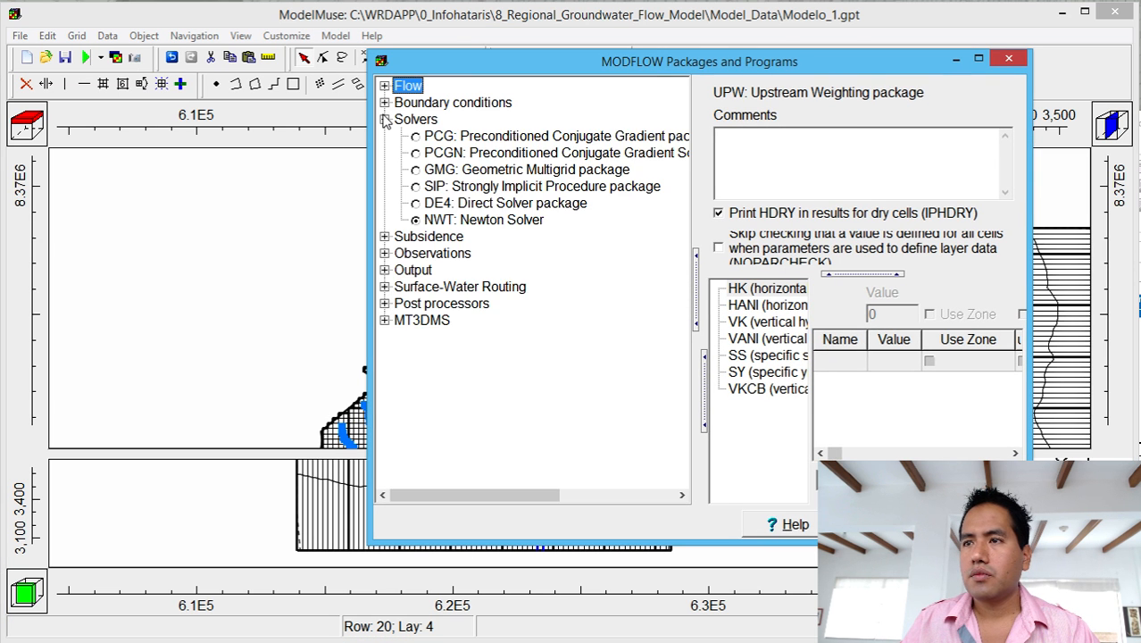
click(385, 119)
click(384, 86)
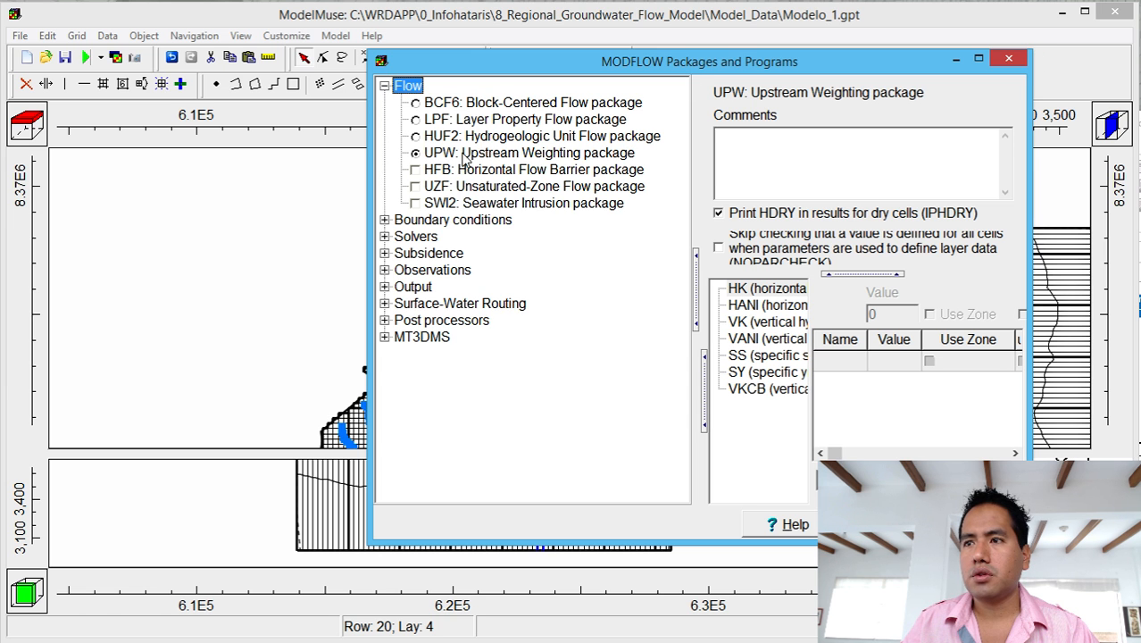
click(384, 237)
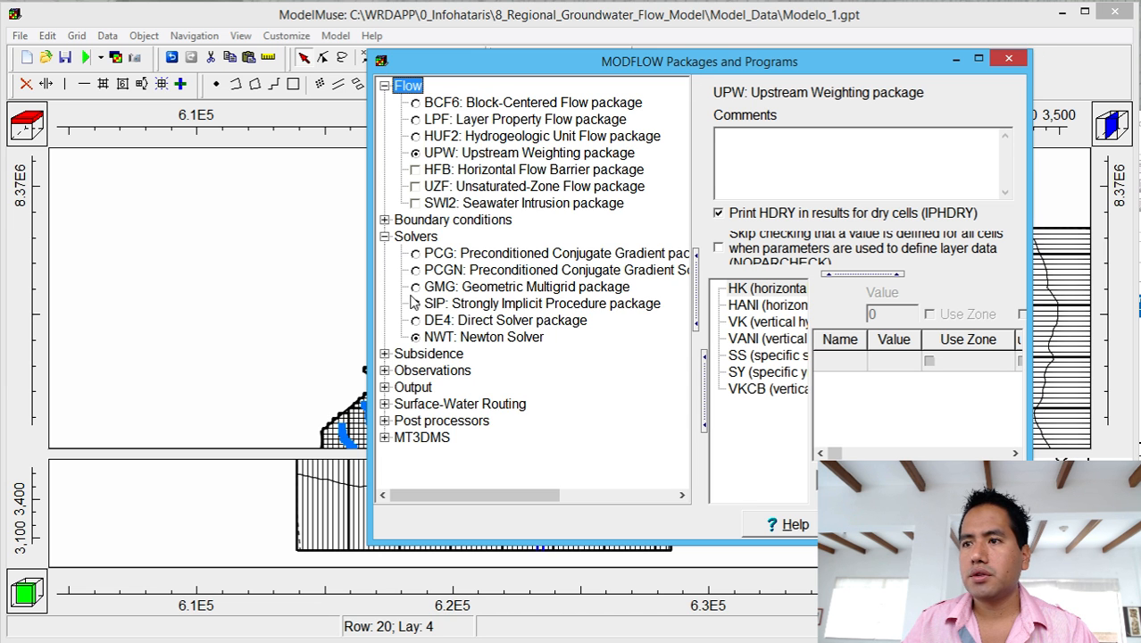
click(450, 338)
click(782, 288)
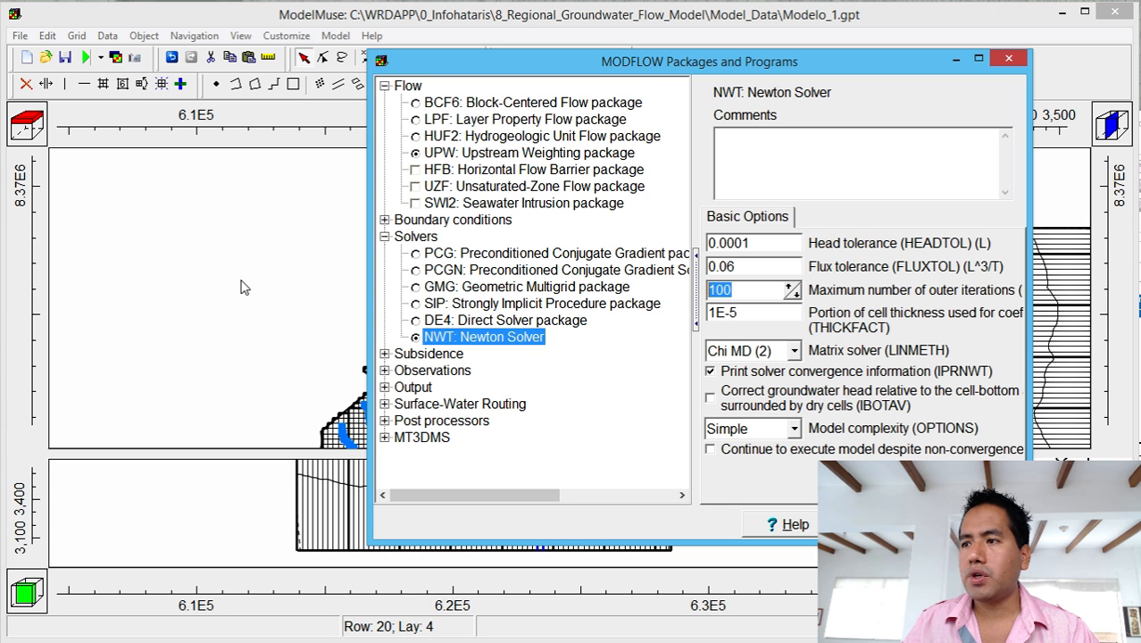
text(150)
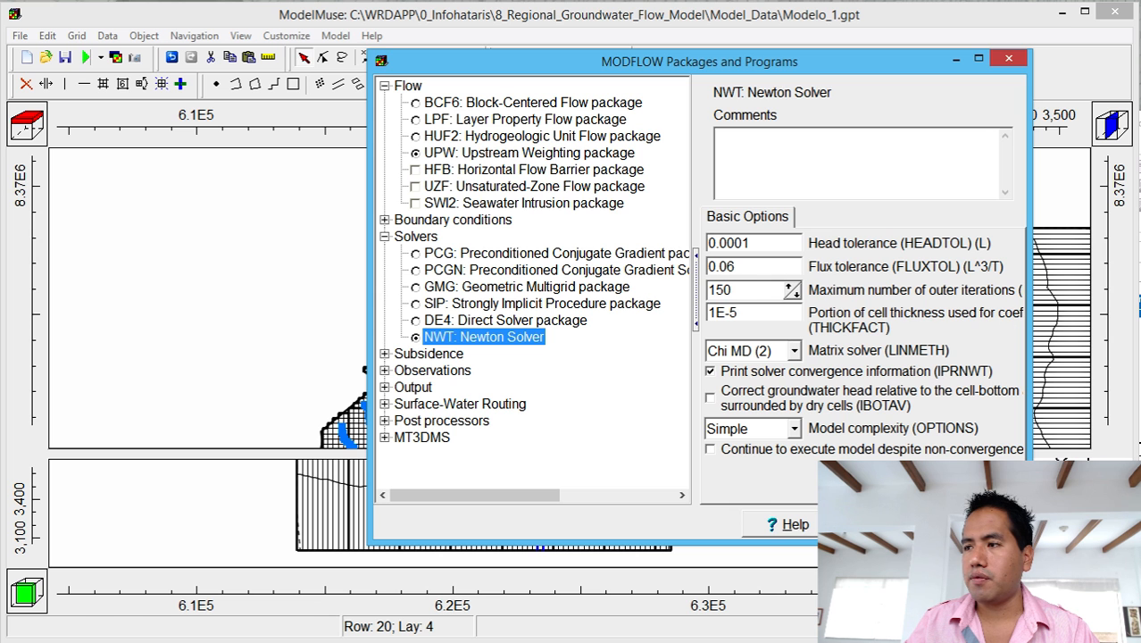
click(882, 524)
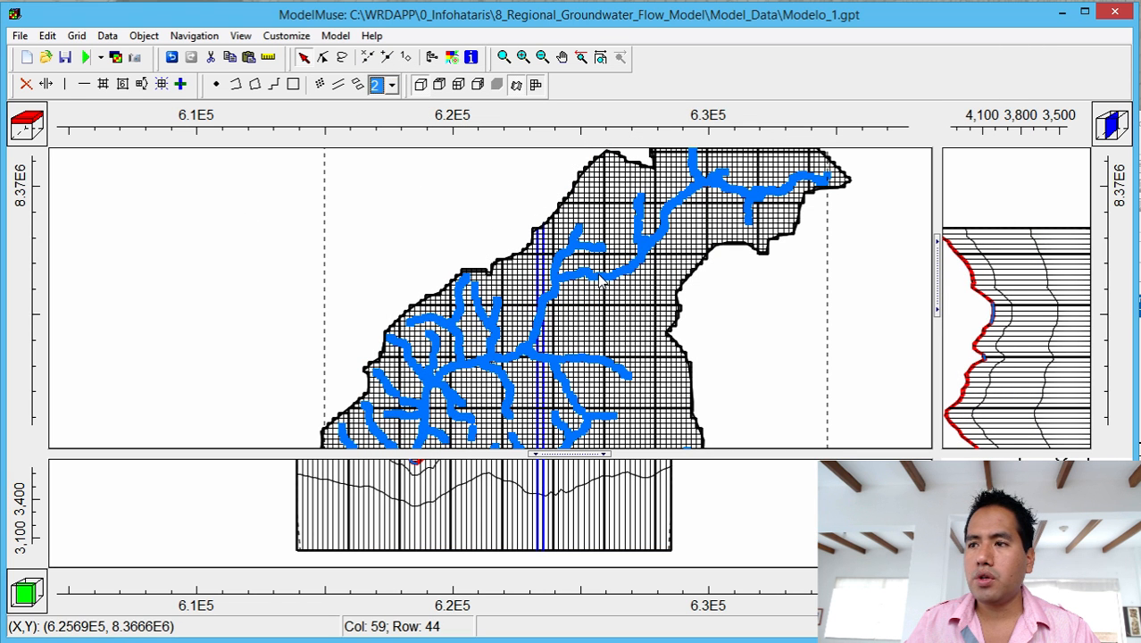
Change the rios_1 DRN conductance from 0.001 to 0.0005 in its Object Properties.
double_click(600, 280)
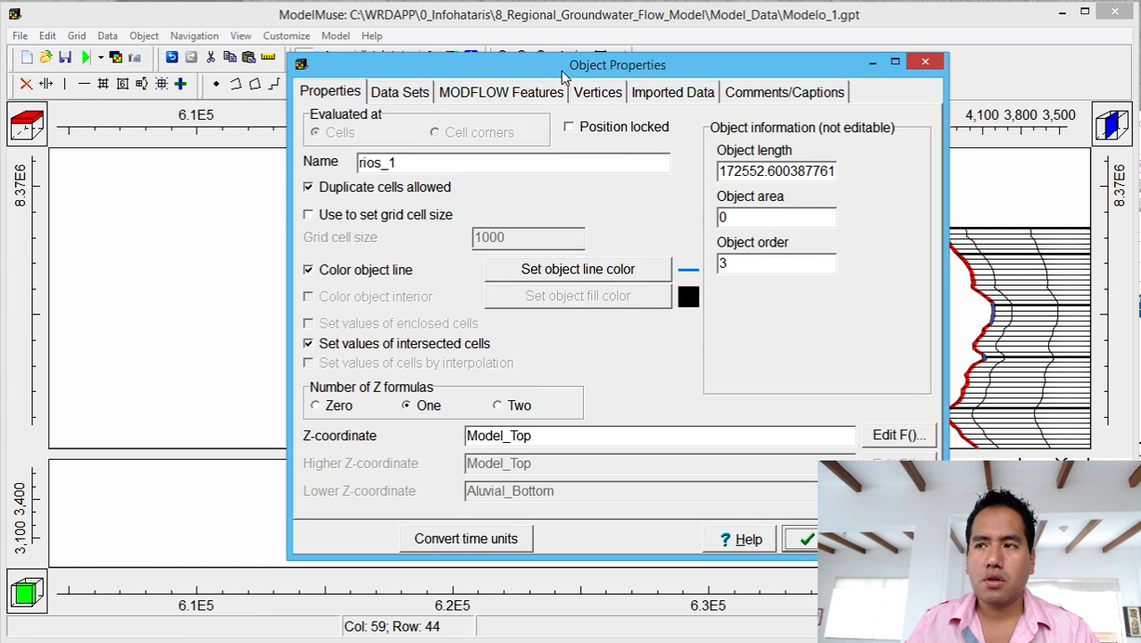
drag(561, 70, 570, 70)
click(495, 96)
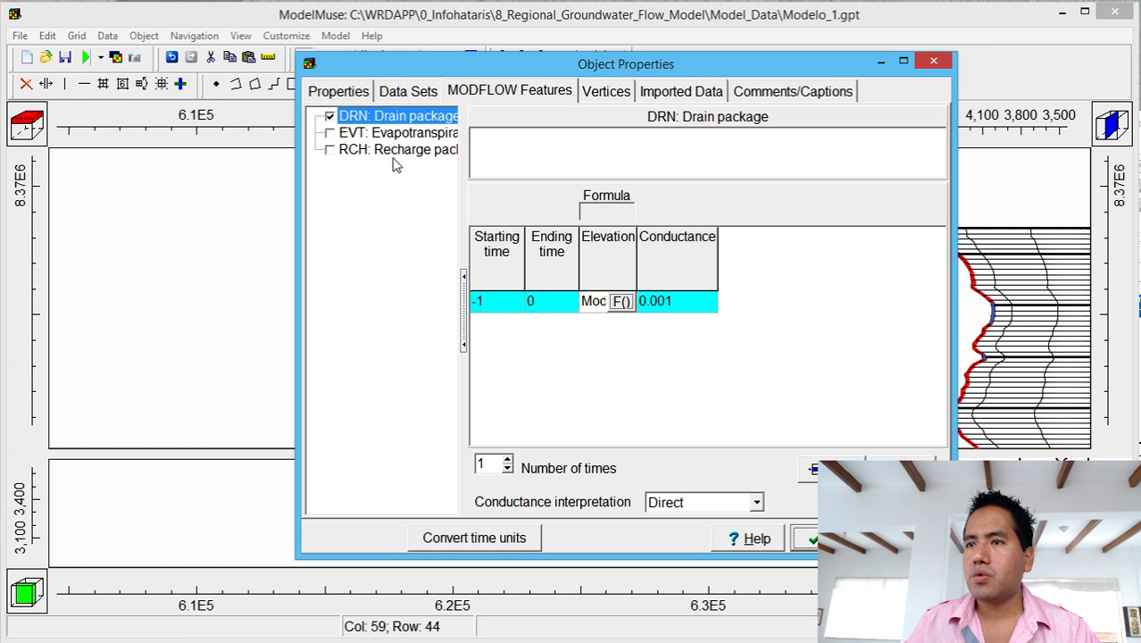
click(651, 300)
click(666, 301)
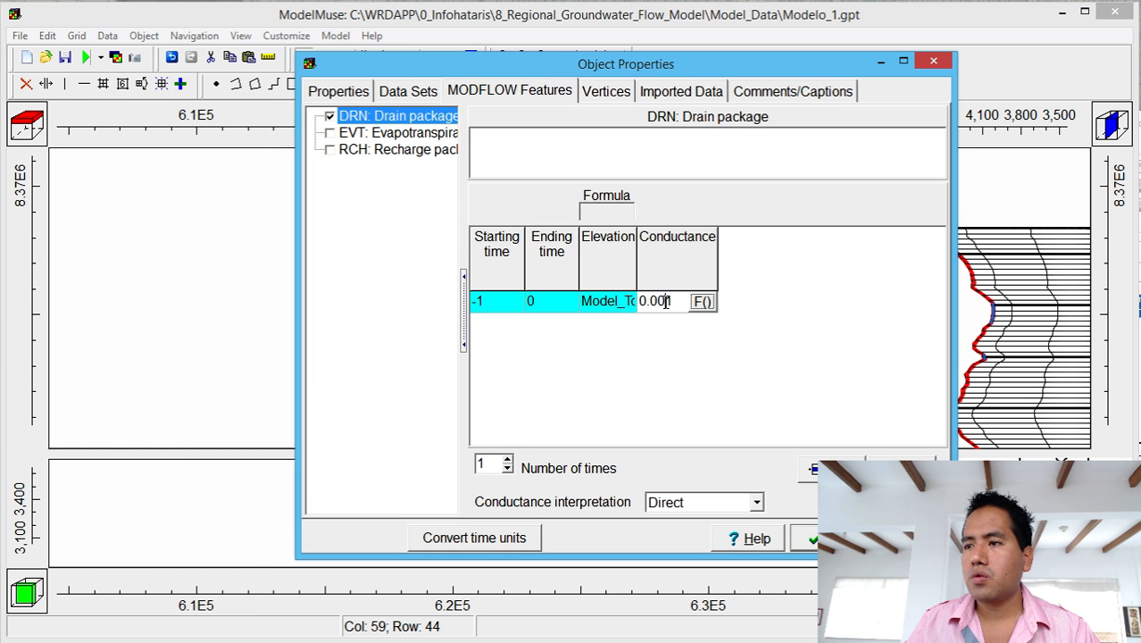
key(BackSpace)
text(025)
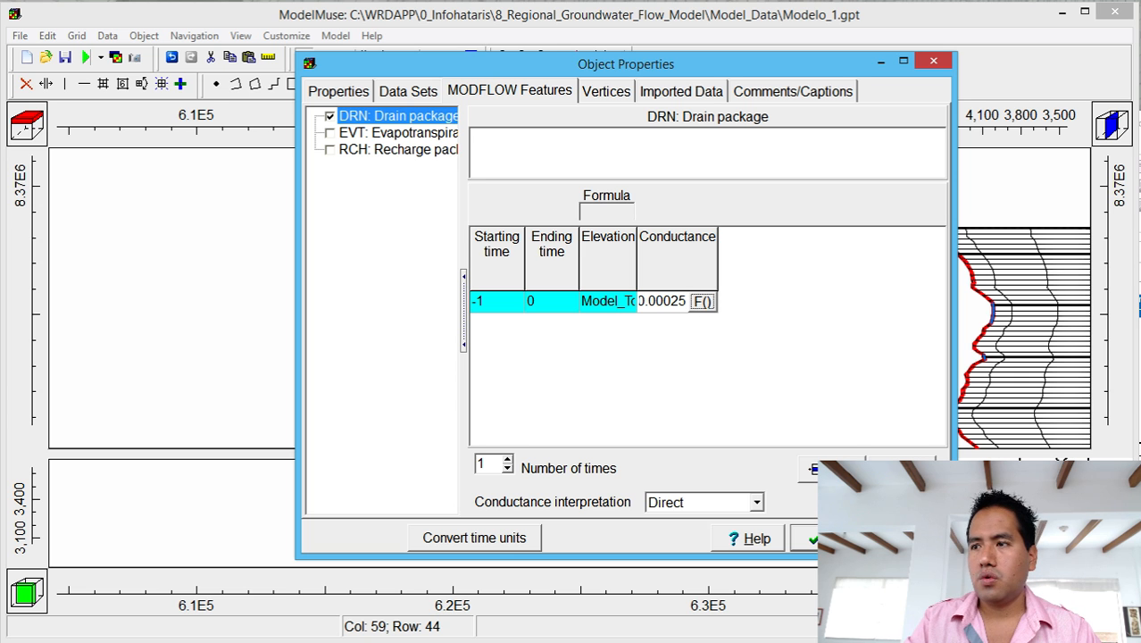
key(BackSpace)
key(BackSpace)
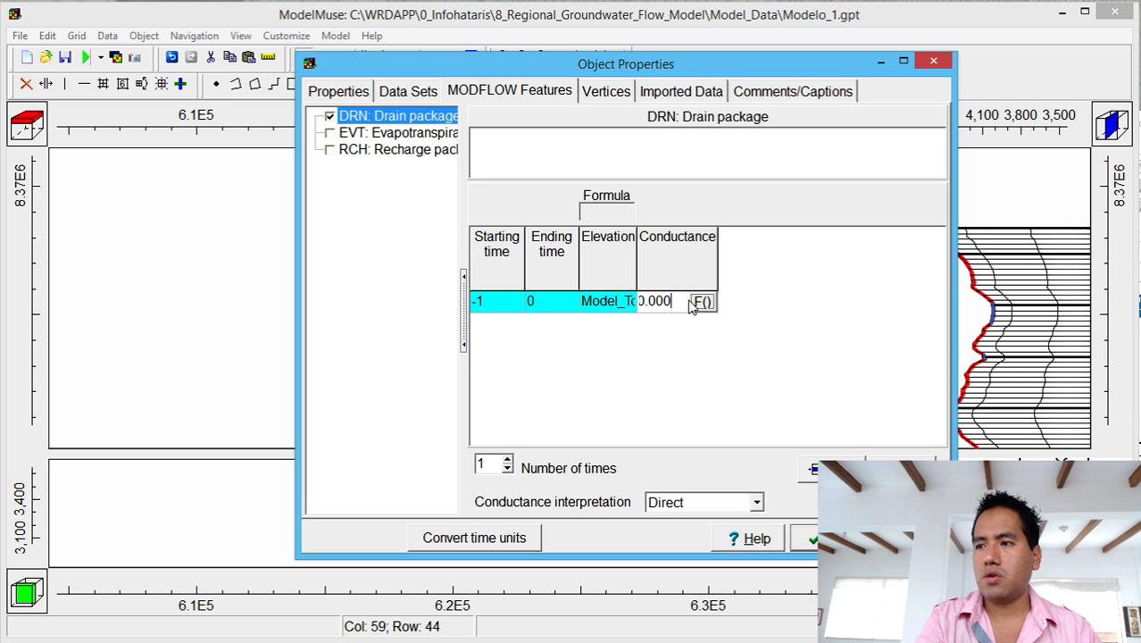
text(5)
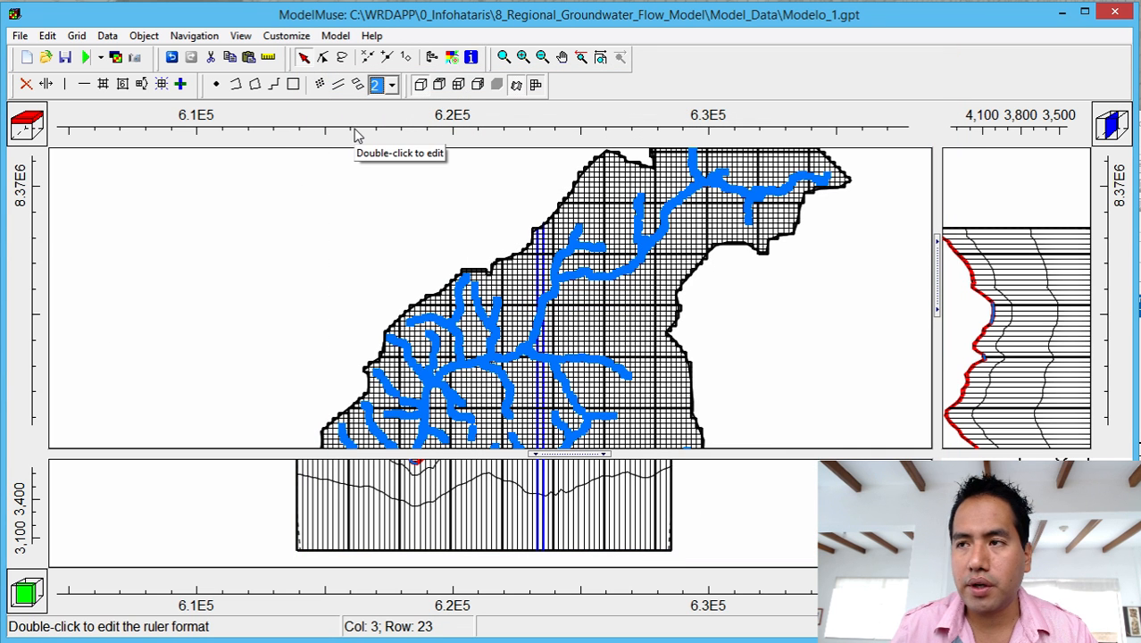
Rerun MODFLOW, overwriting the Modelo_1.nam input files, and move ModelMonitor aside to see the result.
click(85, 56)
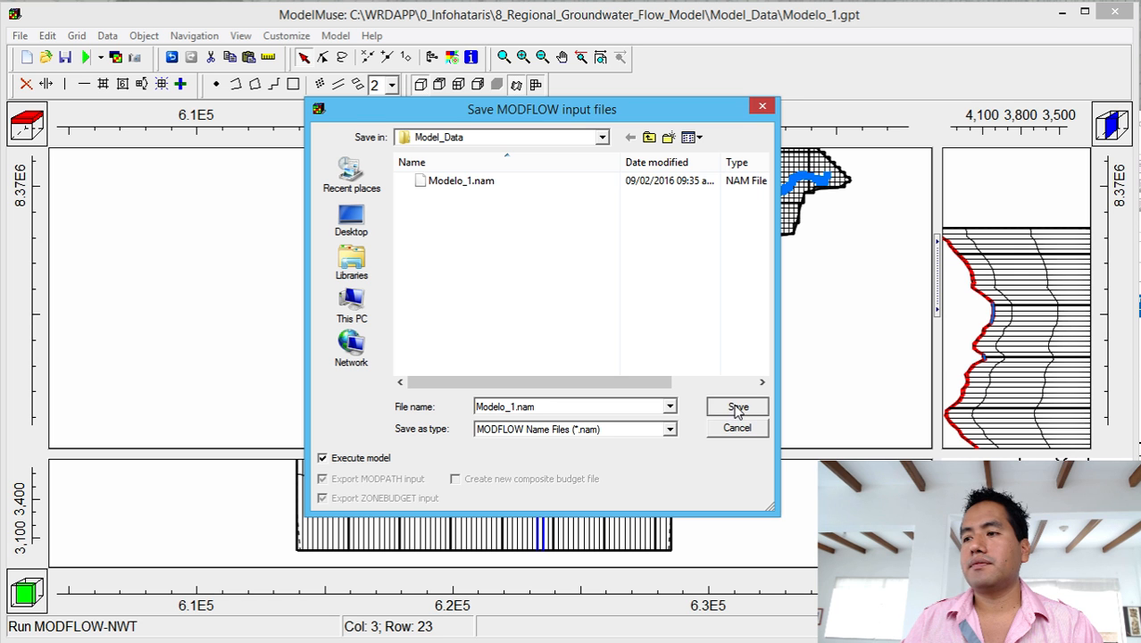
click(737, 407)
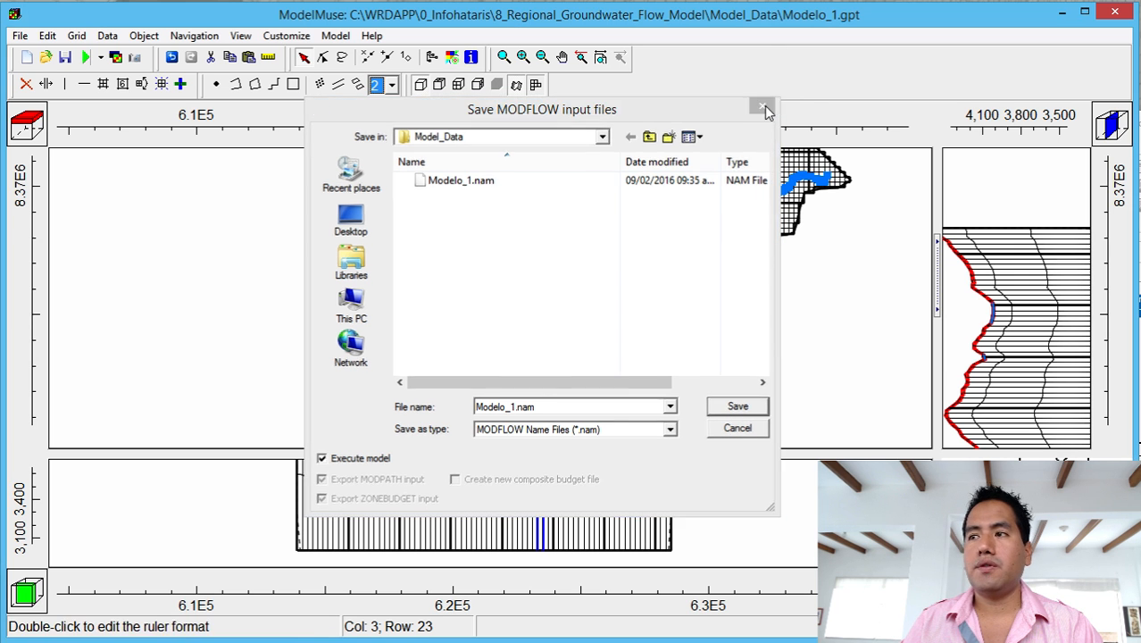
click(86, 58)
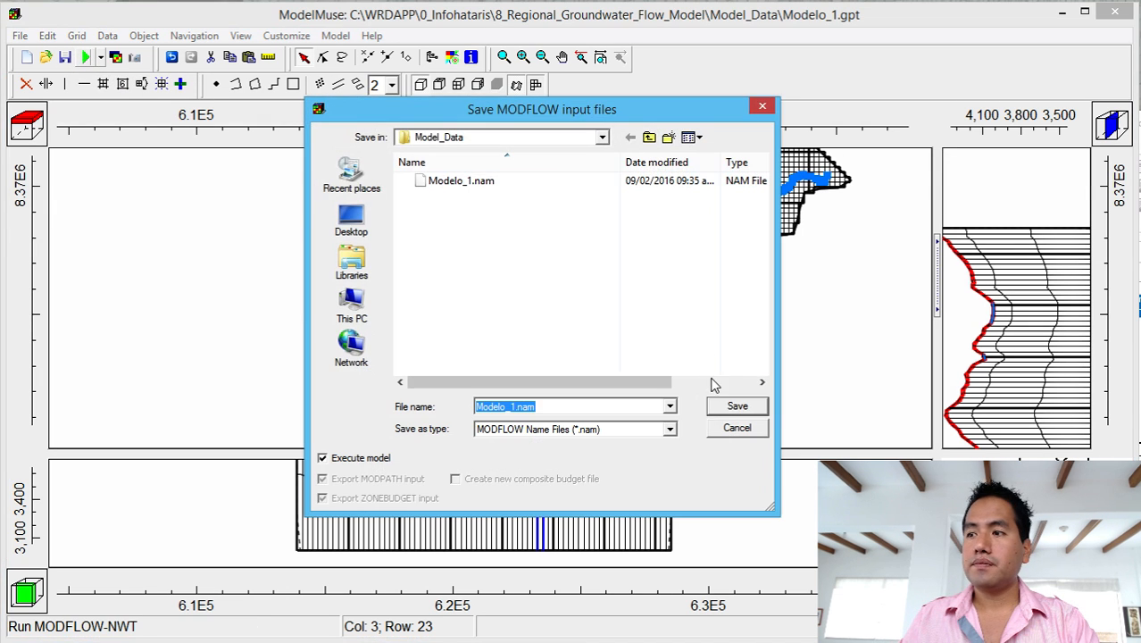
click(727, 404)
click(853, 448)
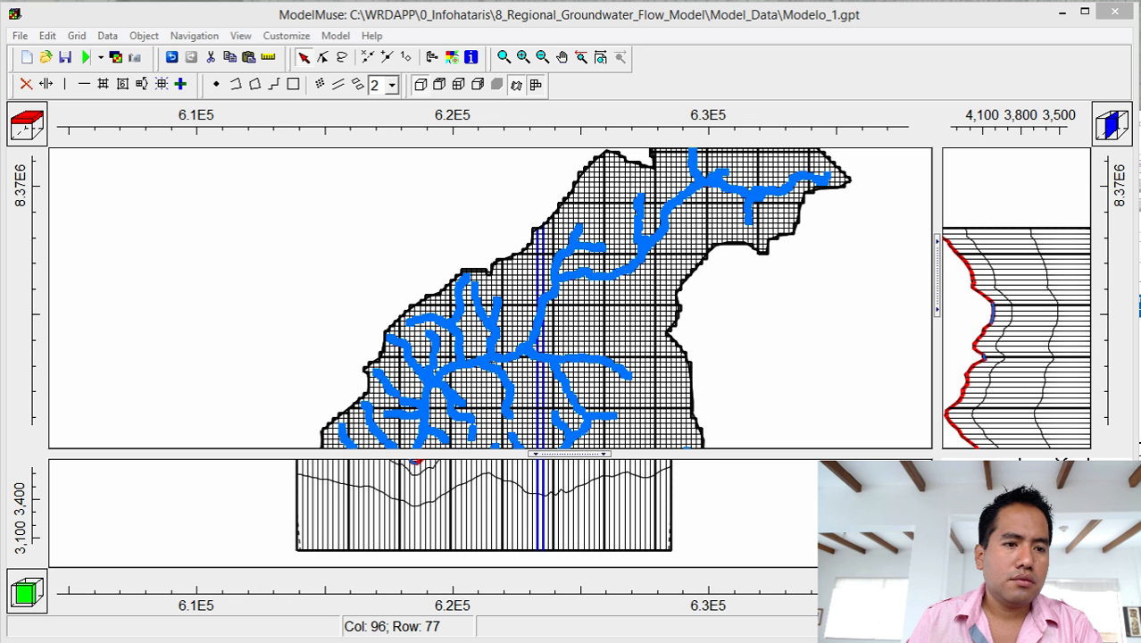
drag(776, 190, 1049, 200)
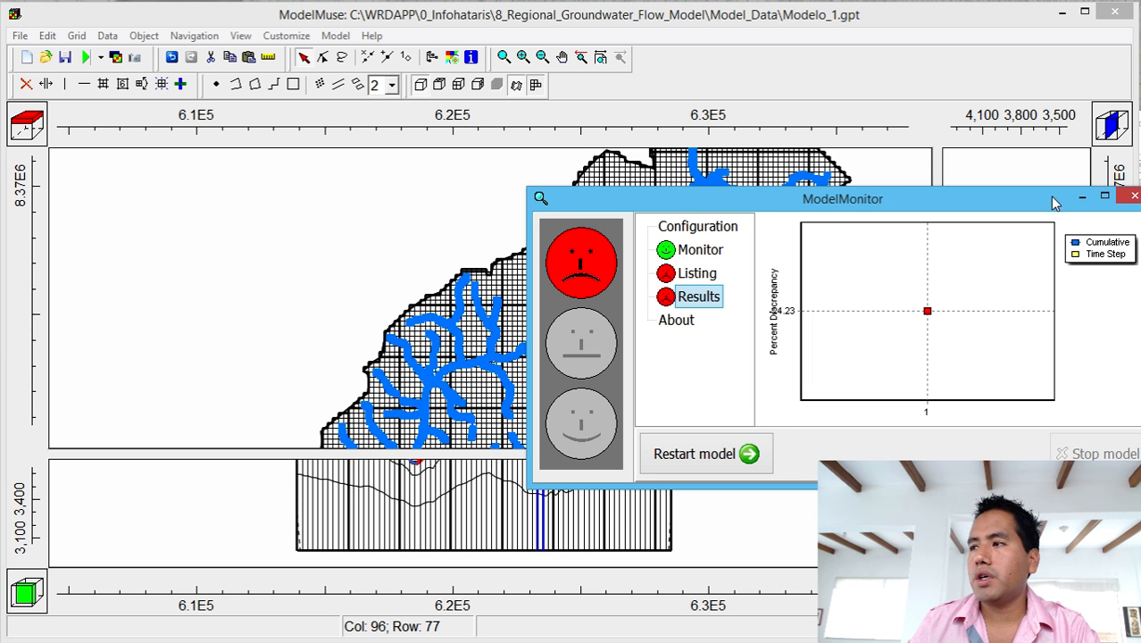
Close ModelMonitor, read the Modelo_1.lst budget (drains out 0.3398, -24.23 percent discrepancy), then close Notepad++.
click(1135, 196)
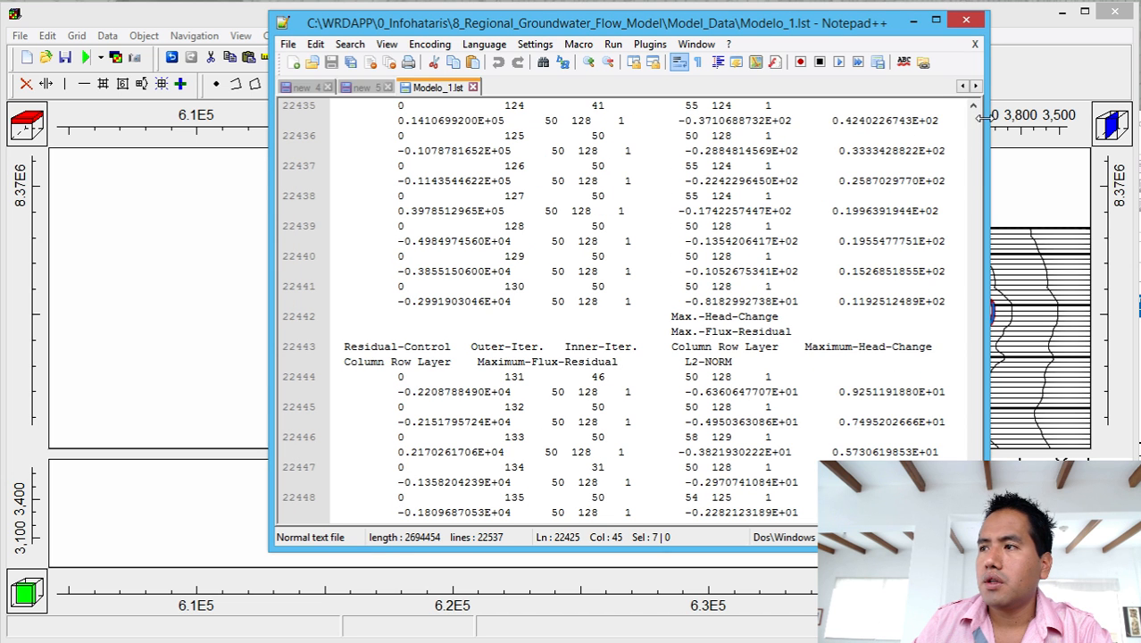
drag(973, 503, 973, 516)
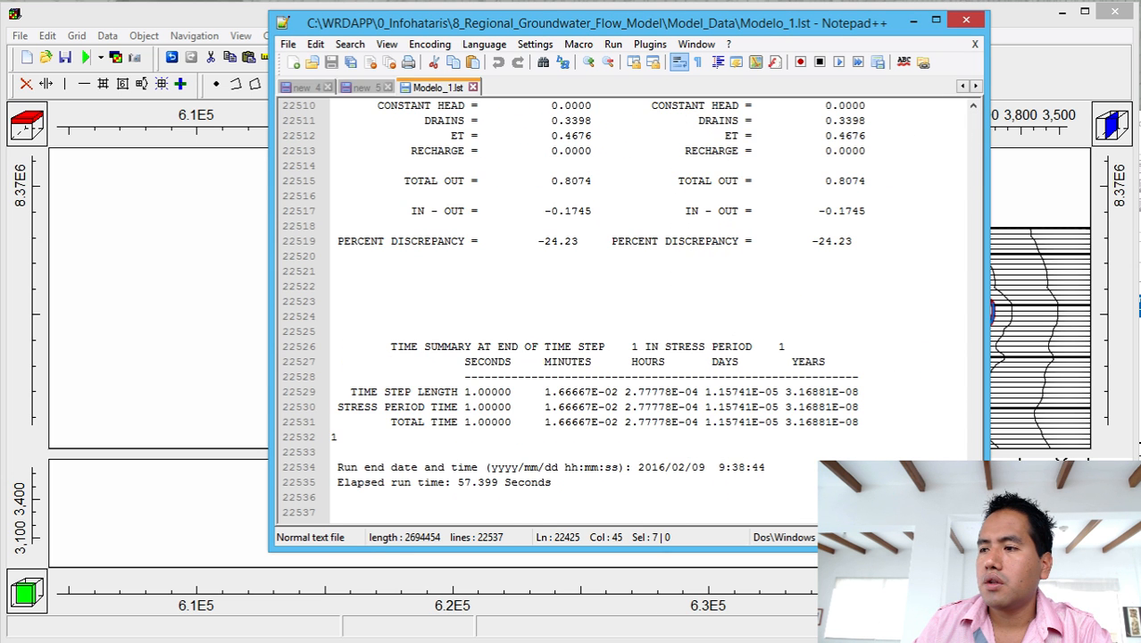
scroll(890, 410, up, 2)
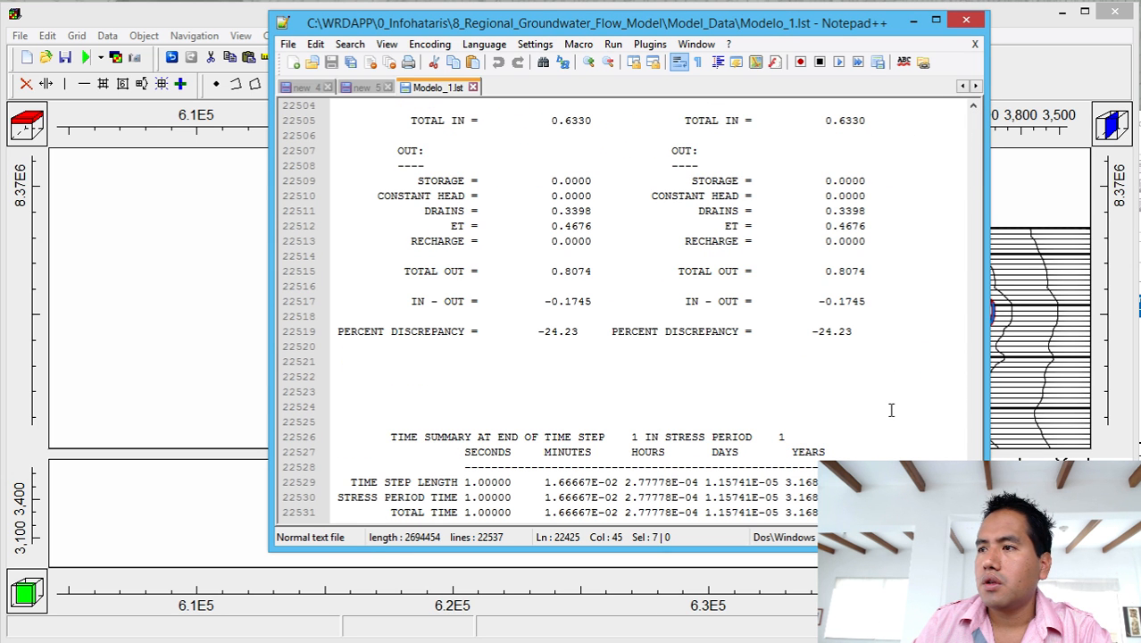
scroll(891, 410, up, 1)
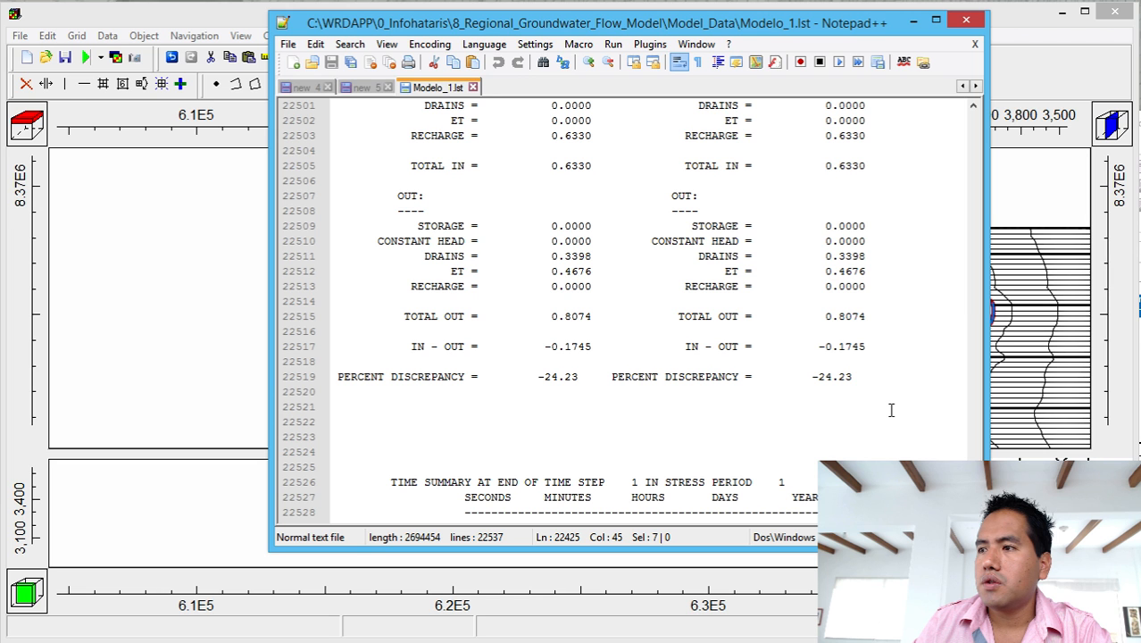
scroll(891, 410, up, 2)
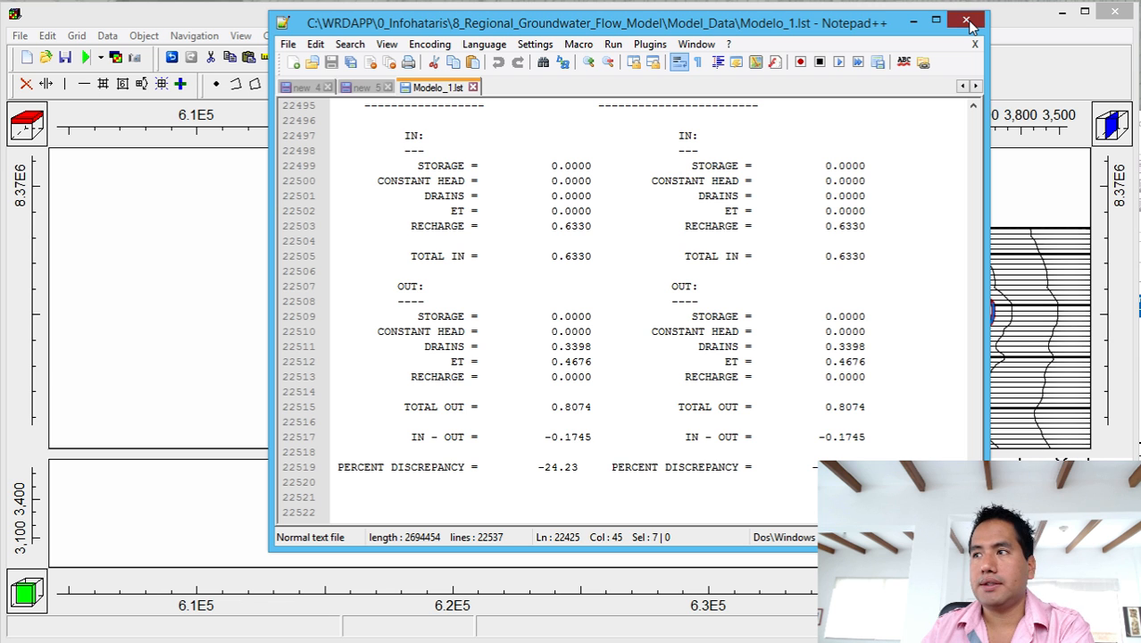
click(968, 23)
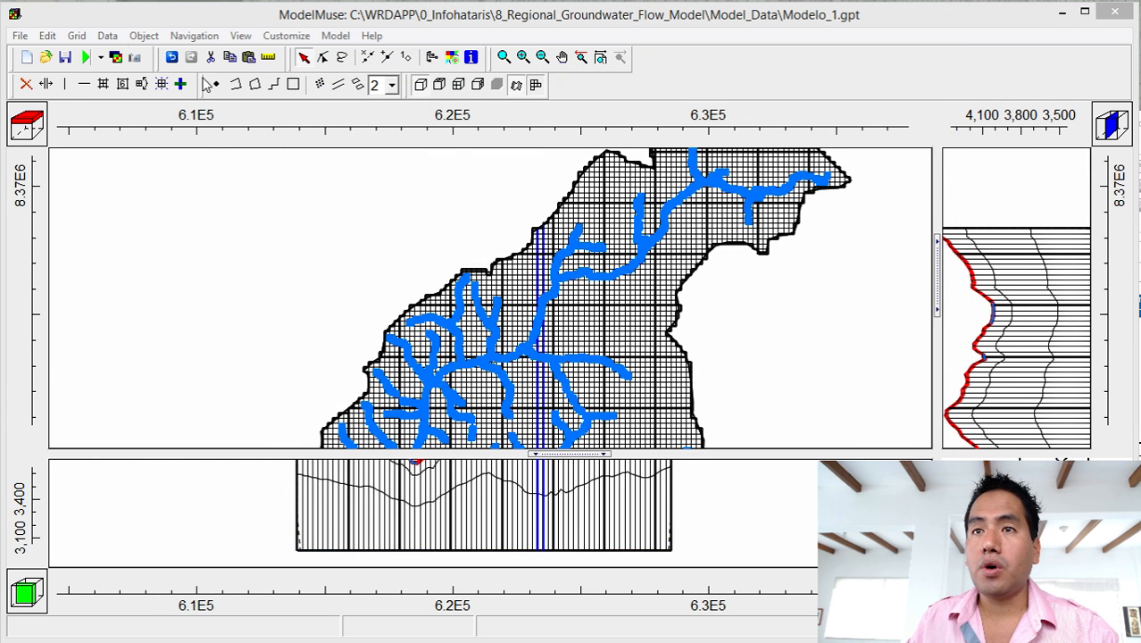
Open the Data Sets editor and select the Kx data set under Required > Hydrology.
click(107, 36)
click(126, 75)
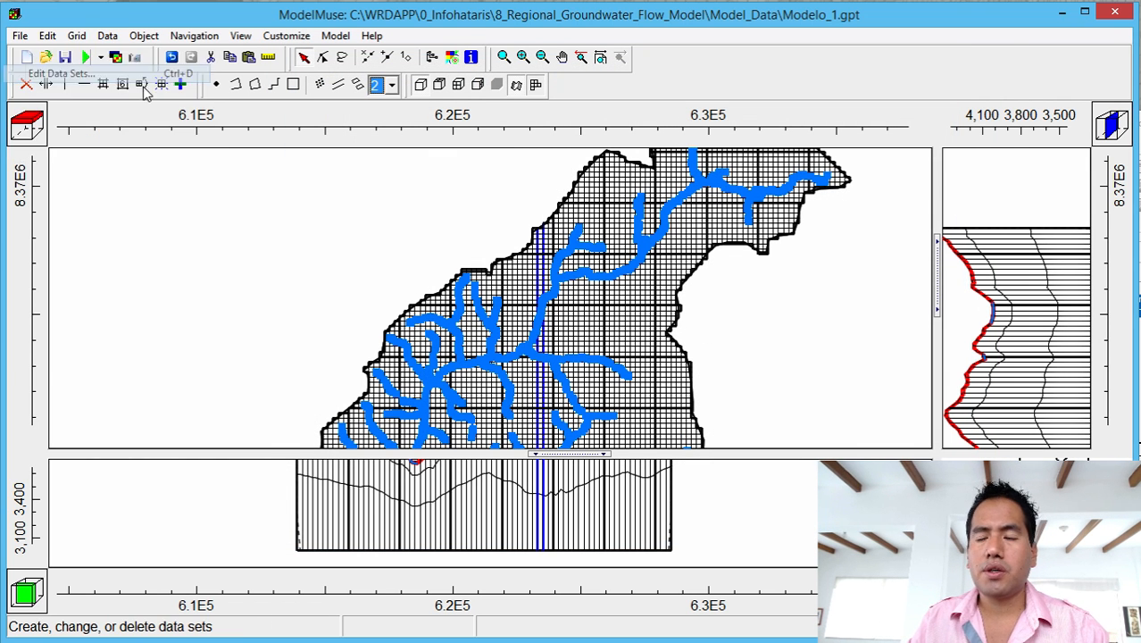
click(313, 147)
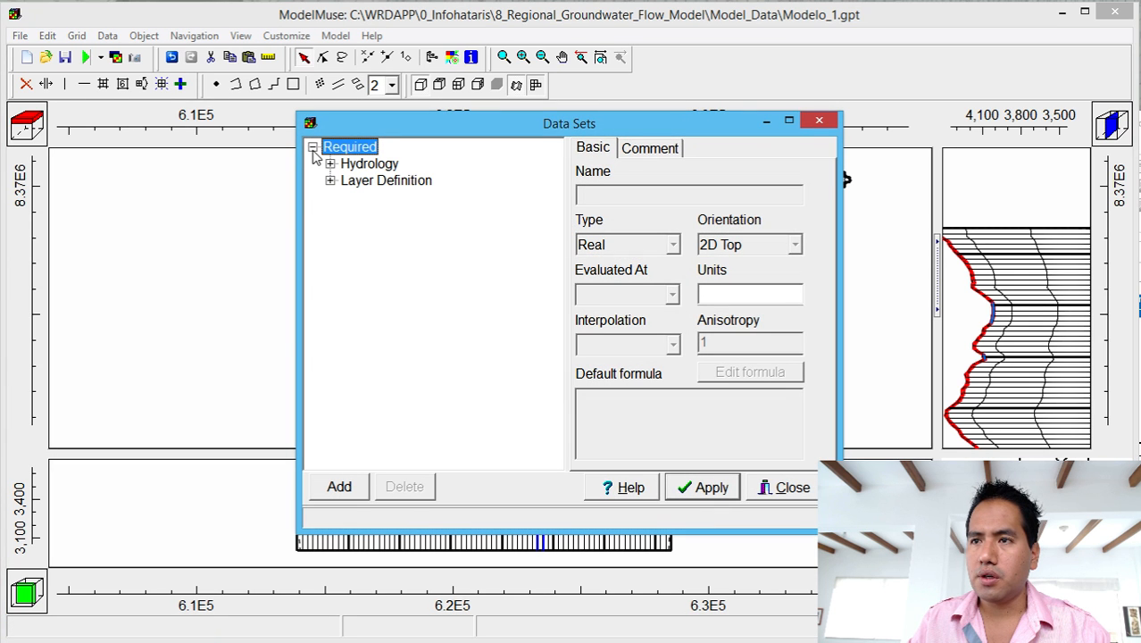
click(329, 180)
click(330, 163)
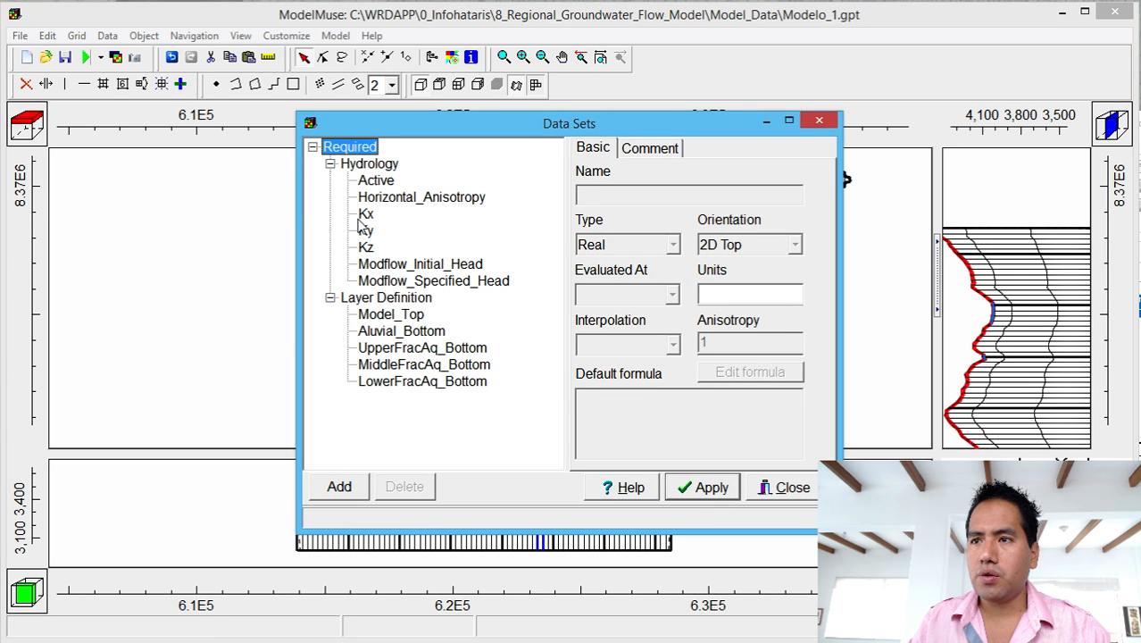
click(365, 214)
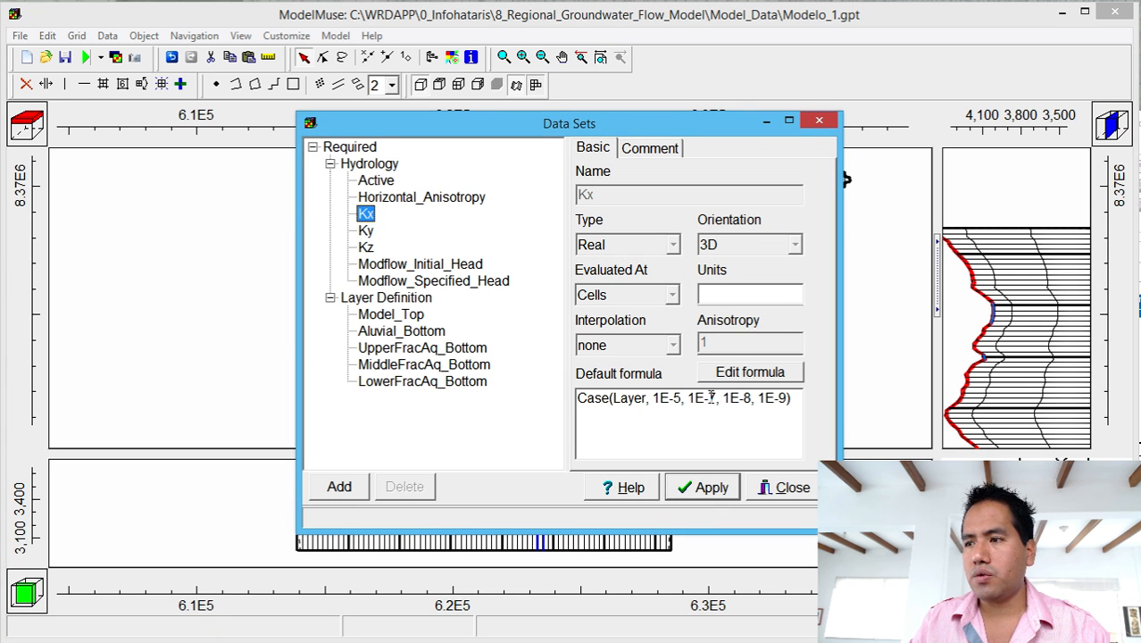
Edit Kx's default formula to Case(Layer, 1E-5, 7E-7, 1E-7, 1E-8) and apply it.
drag(707, 400, 715, 404)
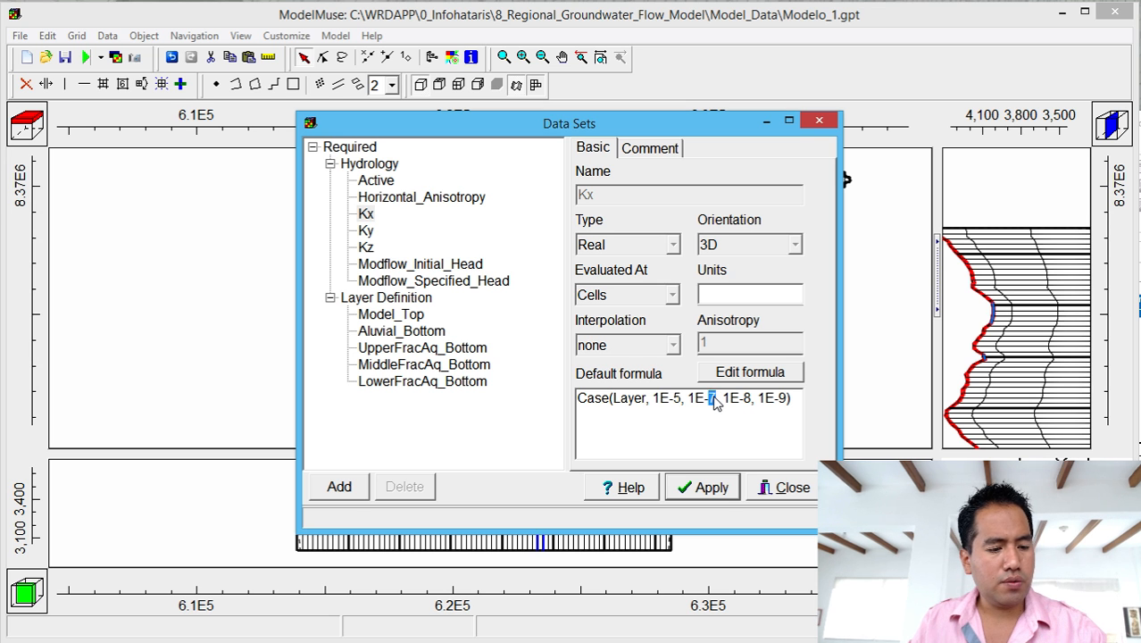
click(687, 399)
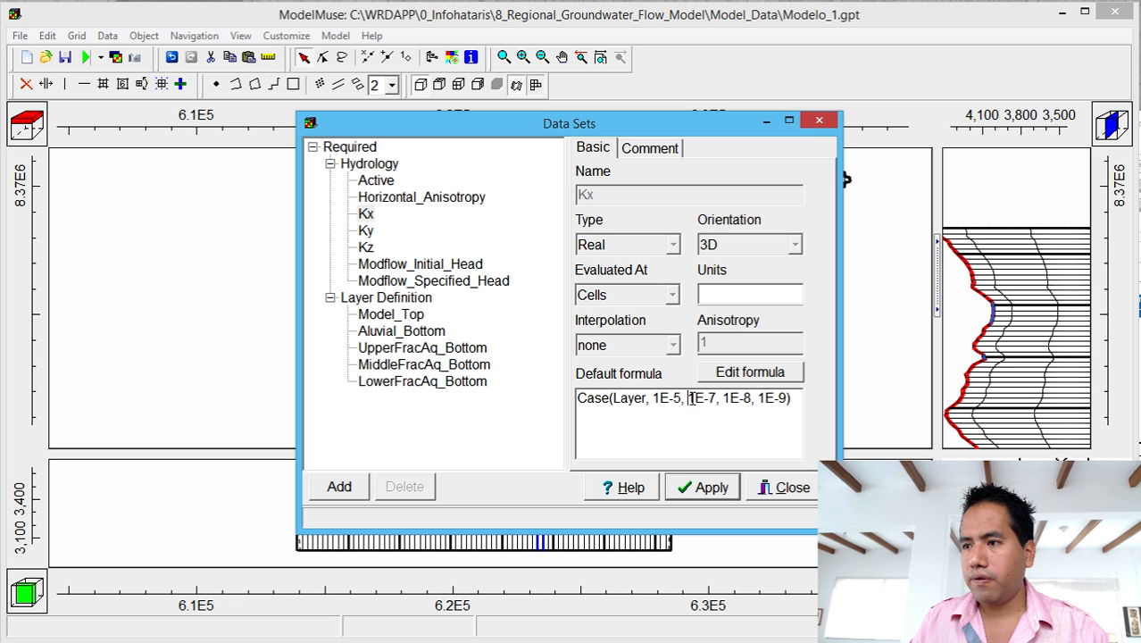
drag(688, 399, 695, 404)
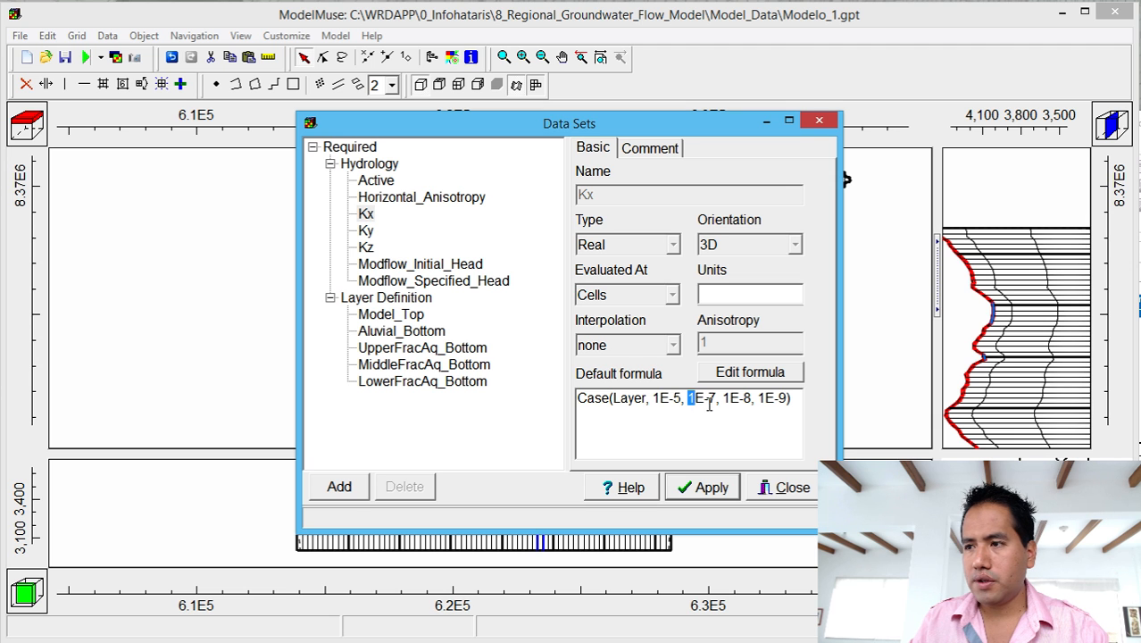
click(710, 401)
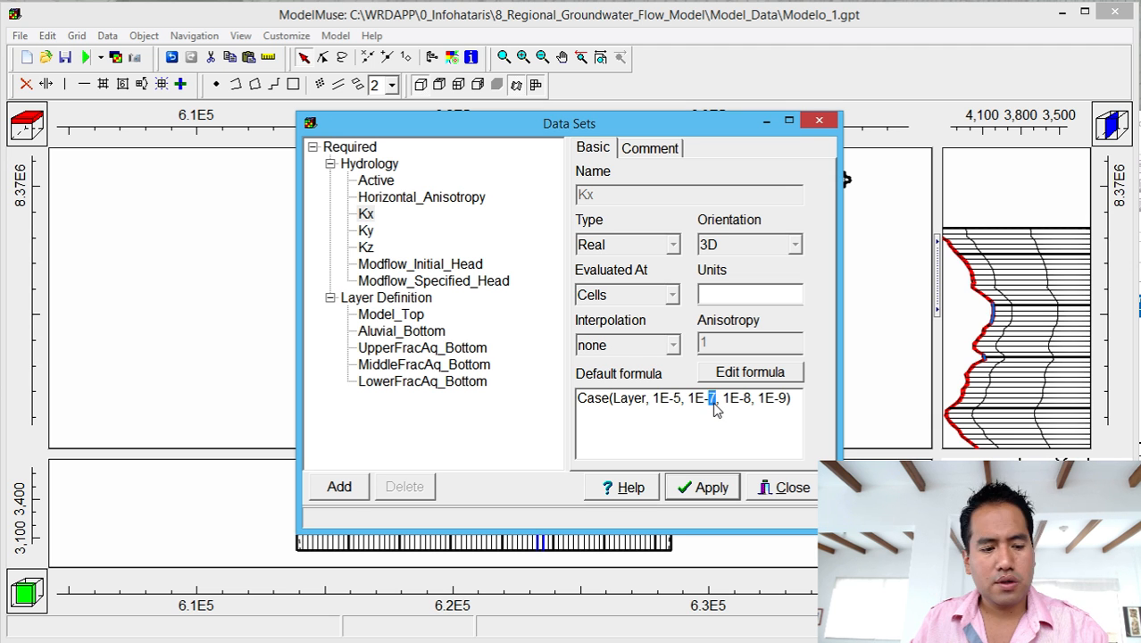
drag(686, 398, 694, 400)
click(691, 399)
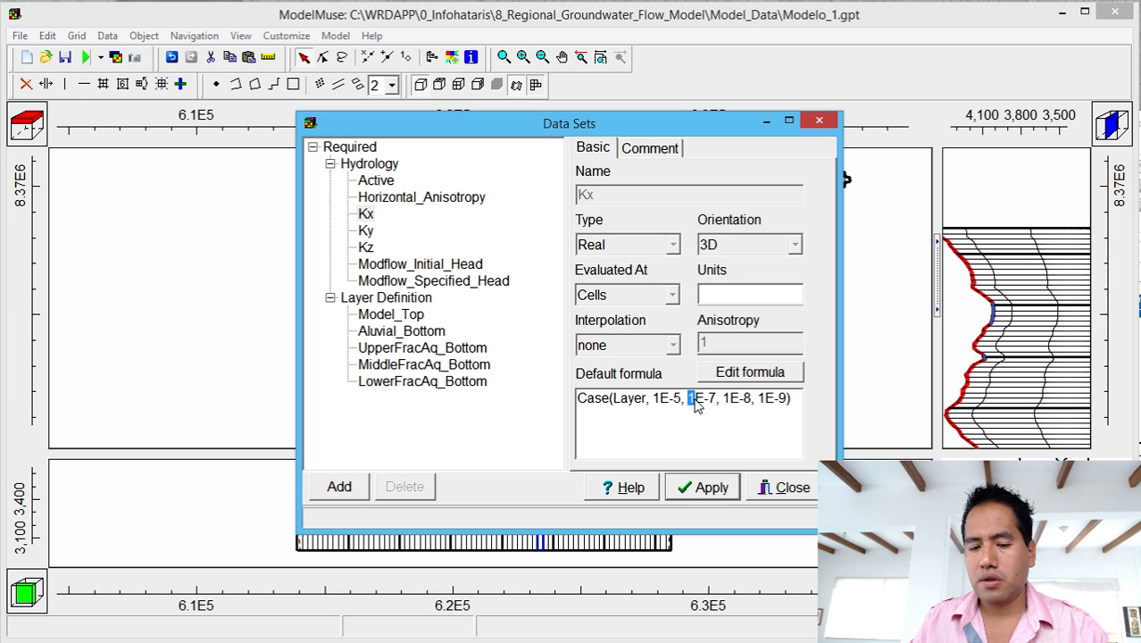
text(7)
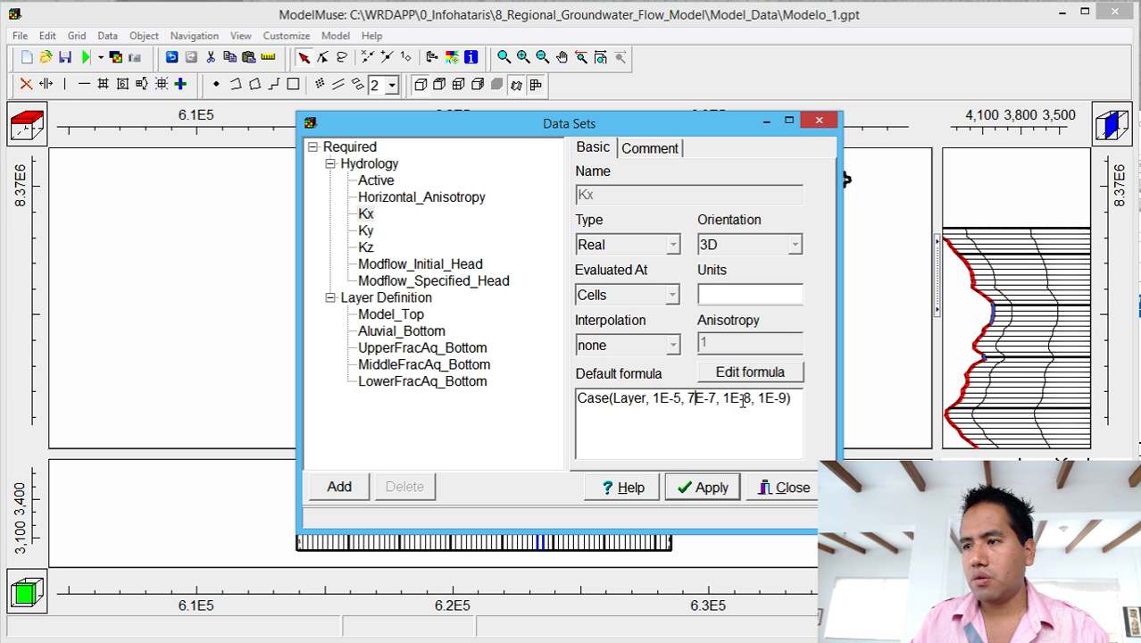
drag(743, 399, 750, 402)
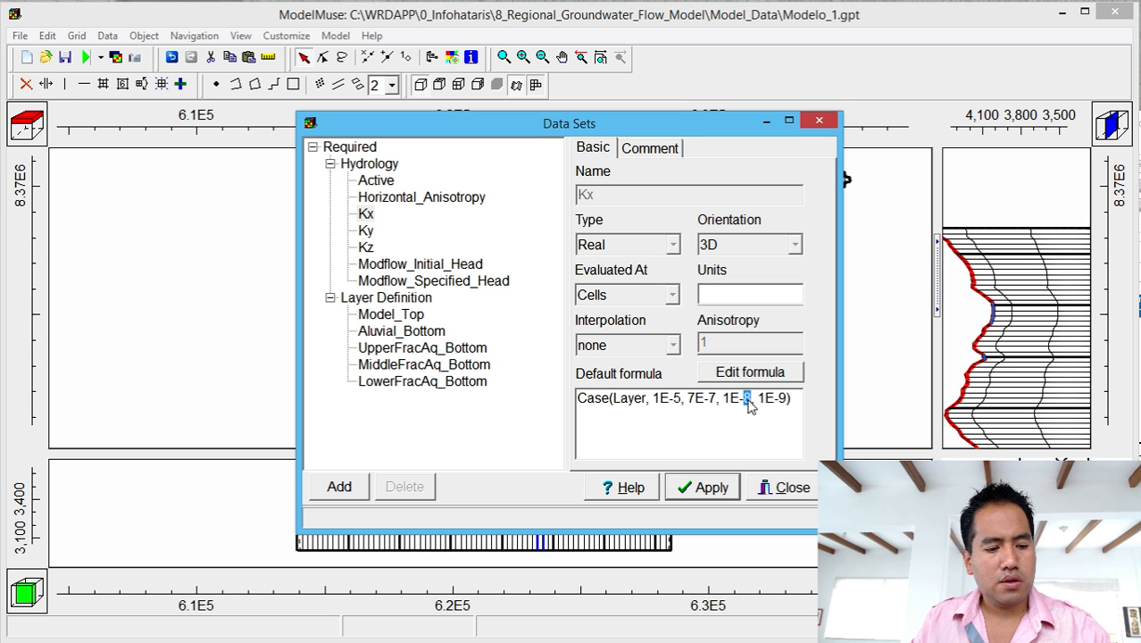
text(7)
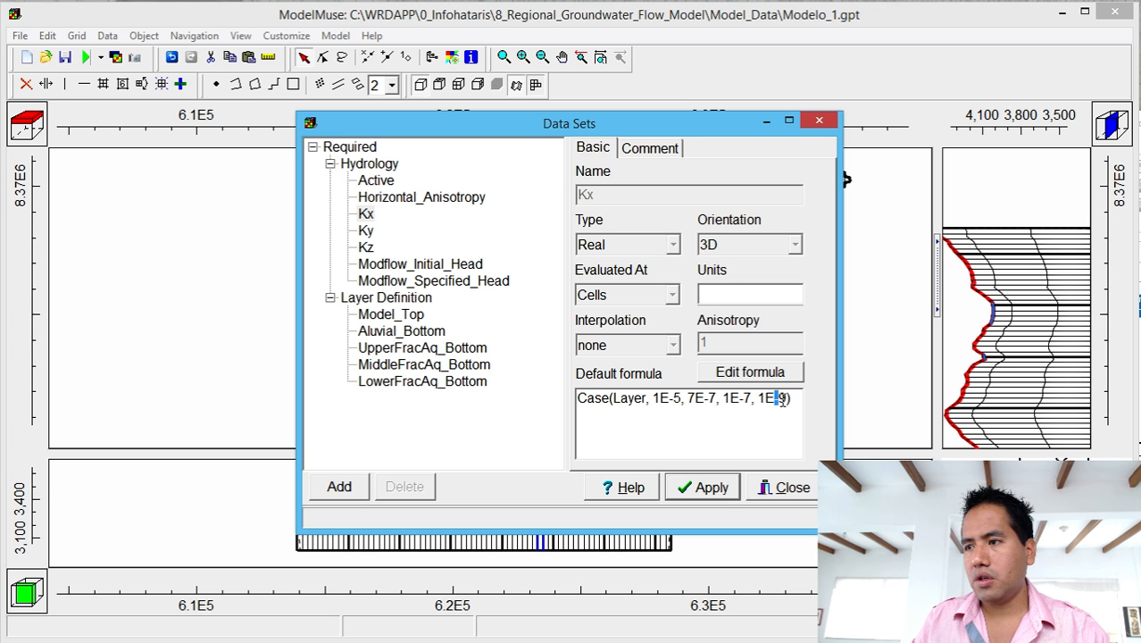
drag(777, 399, 784, 406)
text(8)
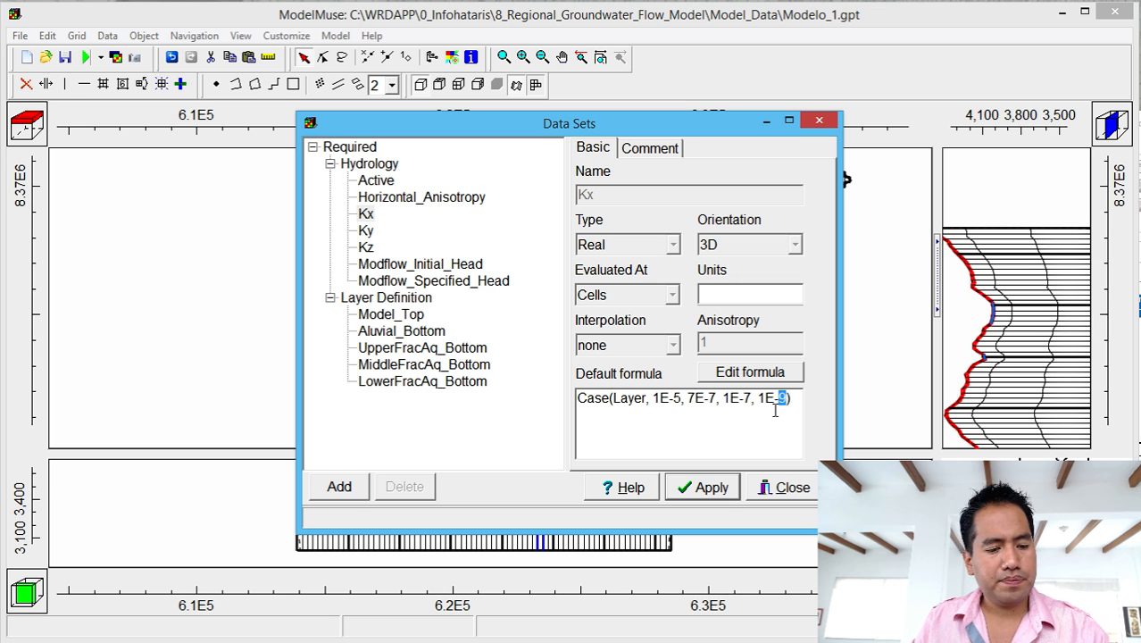
click(711, 487)
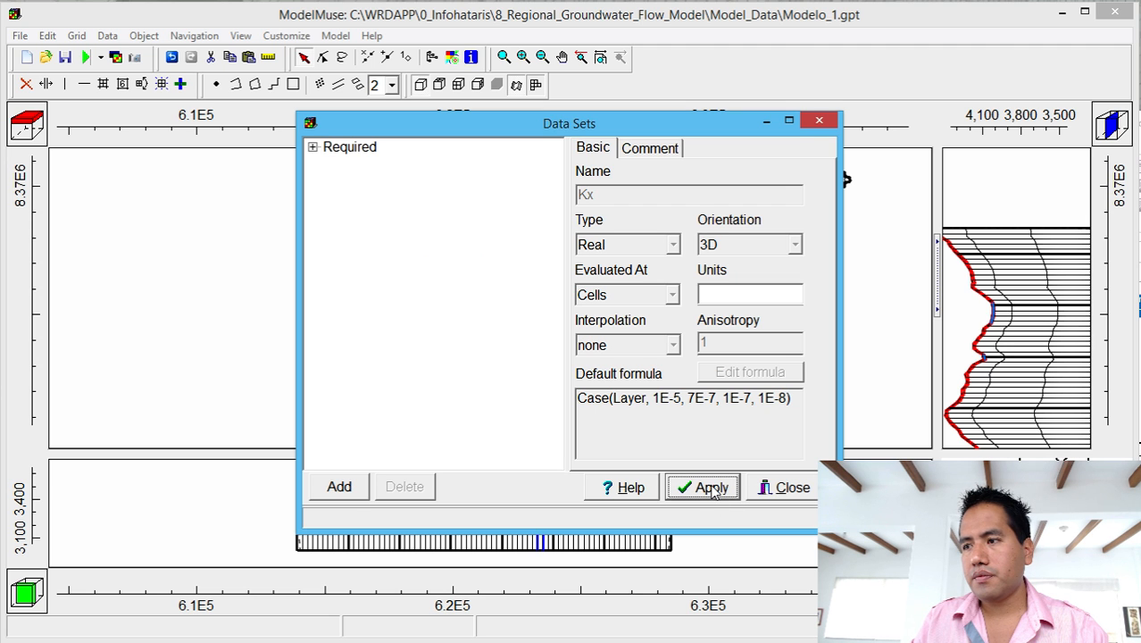
Close Data Sets, save the model, and rerun MODFLOW overwriting the input files with the revised Kx.
click(789, 490)
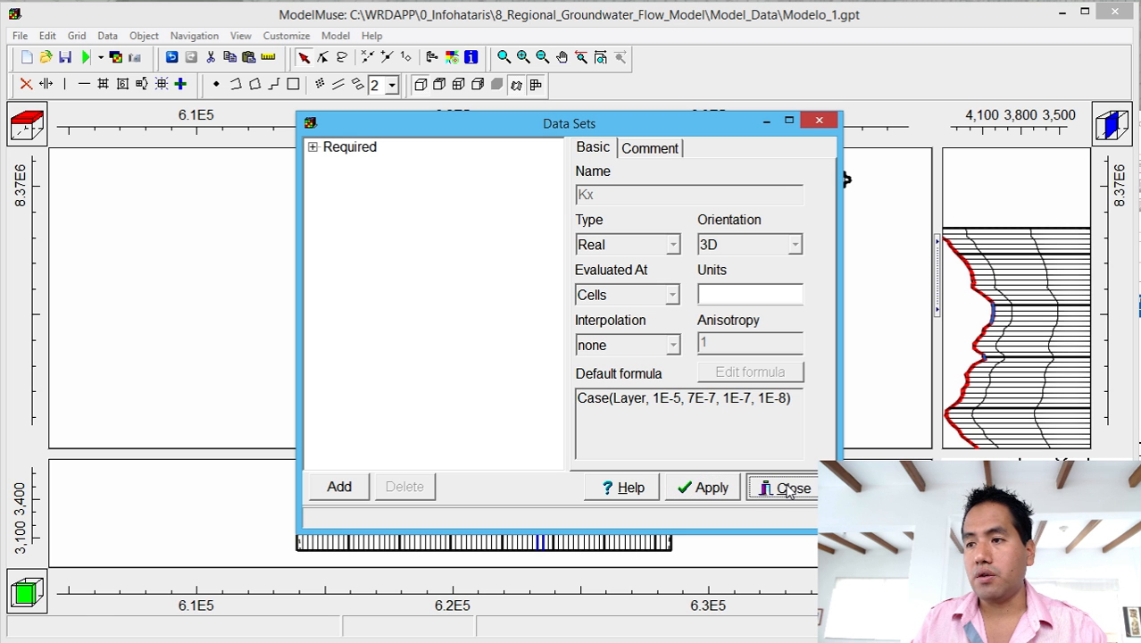
click(67, 60)
click(86, 57)
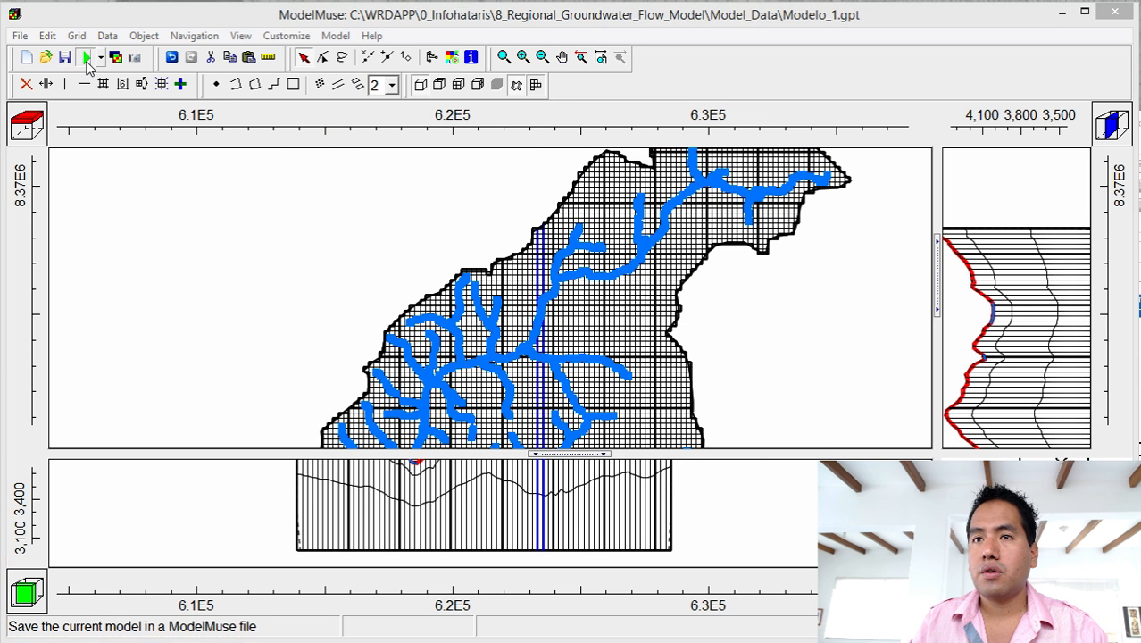
click(739, 407)
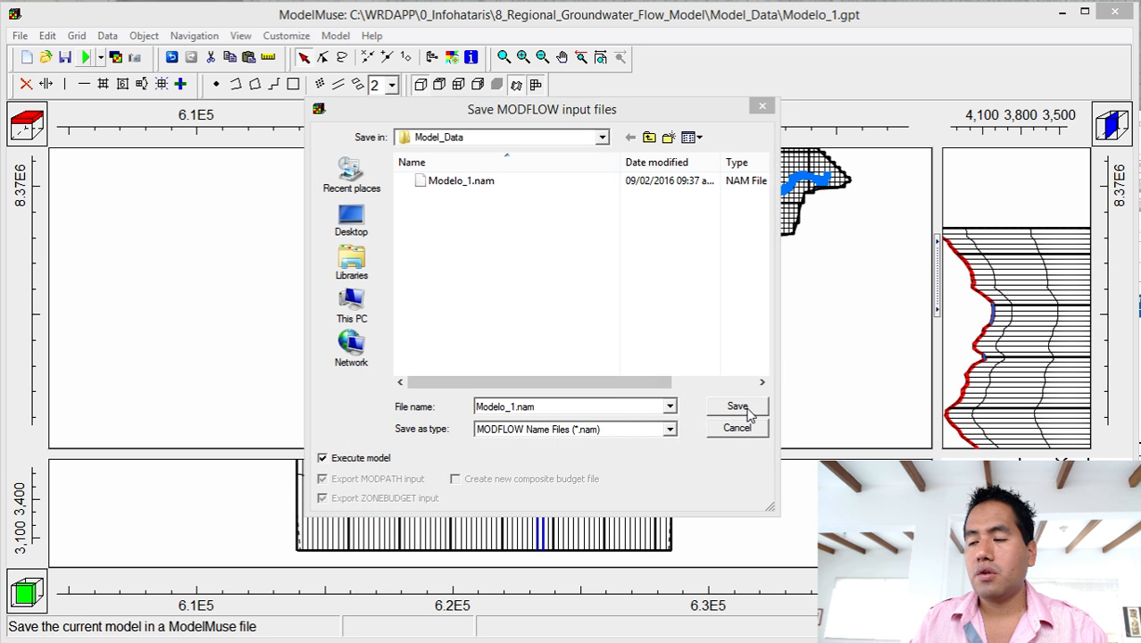
click(846, 449)
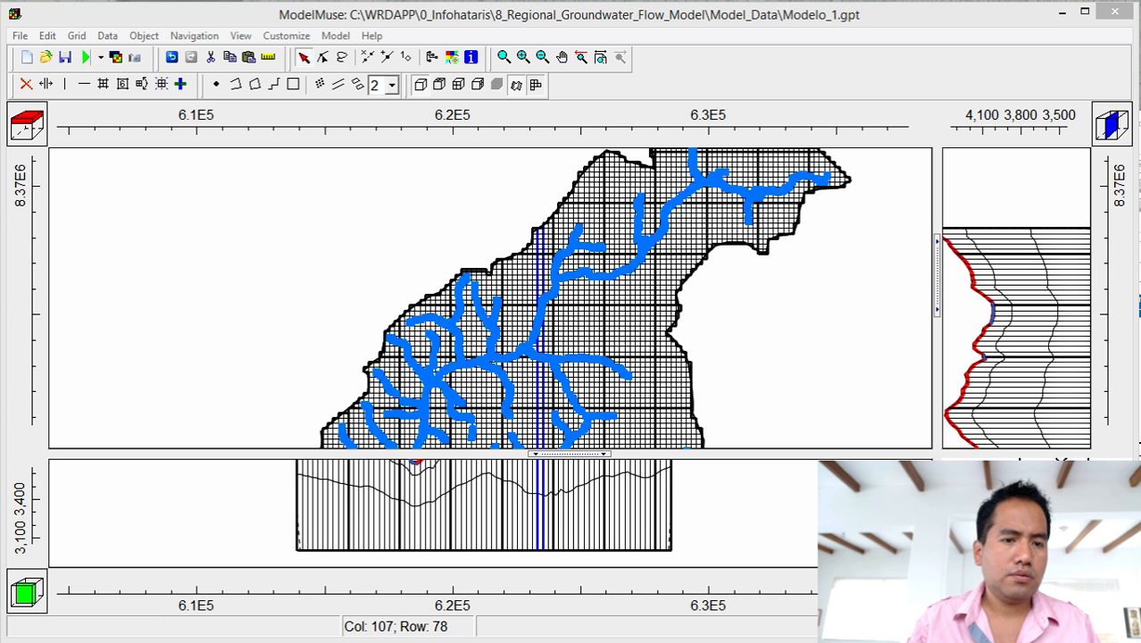
drag(713, 208, 903, 212)
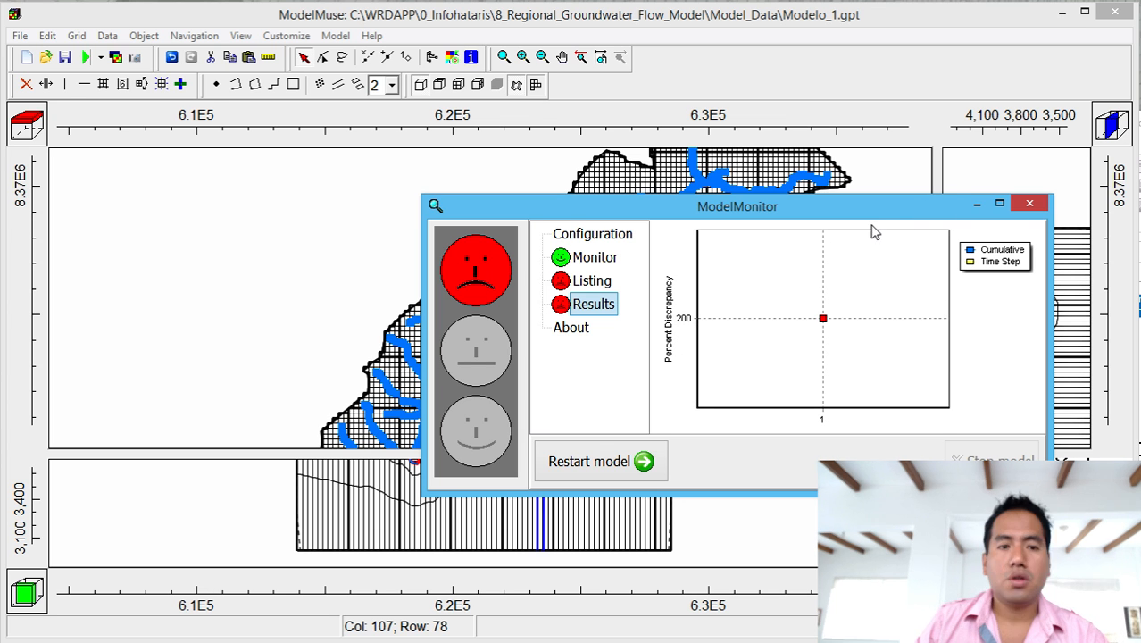
Close ModelMonitor and the Modelo_1.lst listing reporting a 200.00 percent discrepancy.
click(1029, 206)
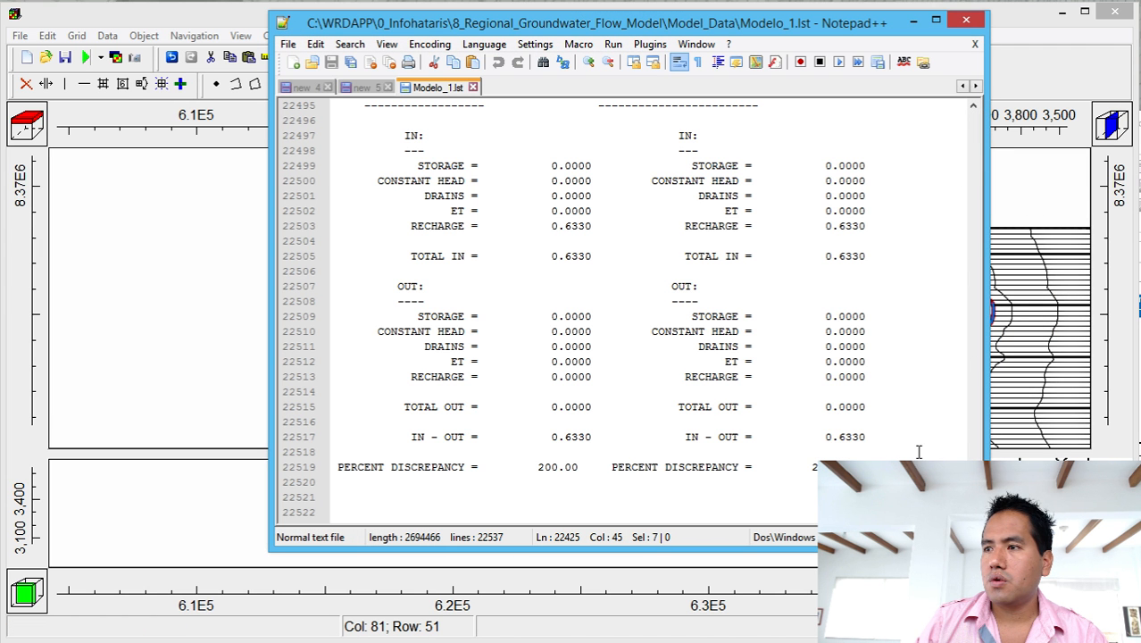
click(972, 20)
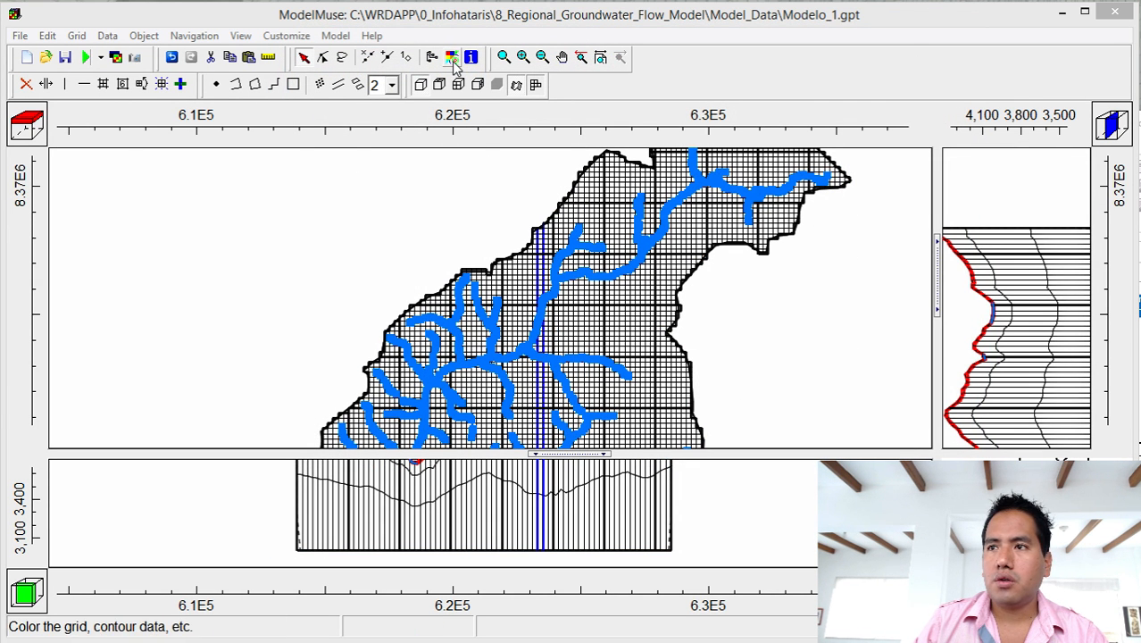
click(107, 36)
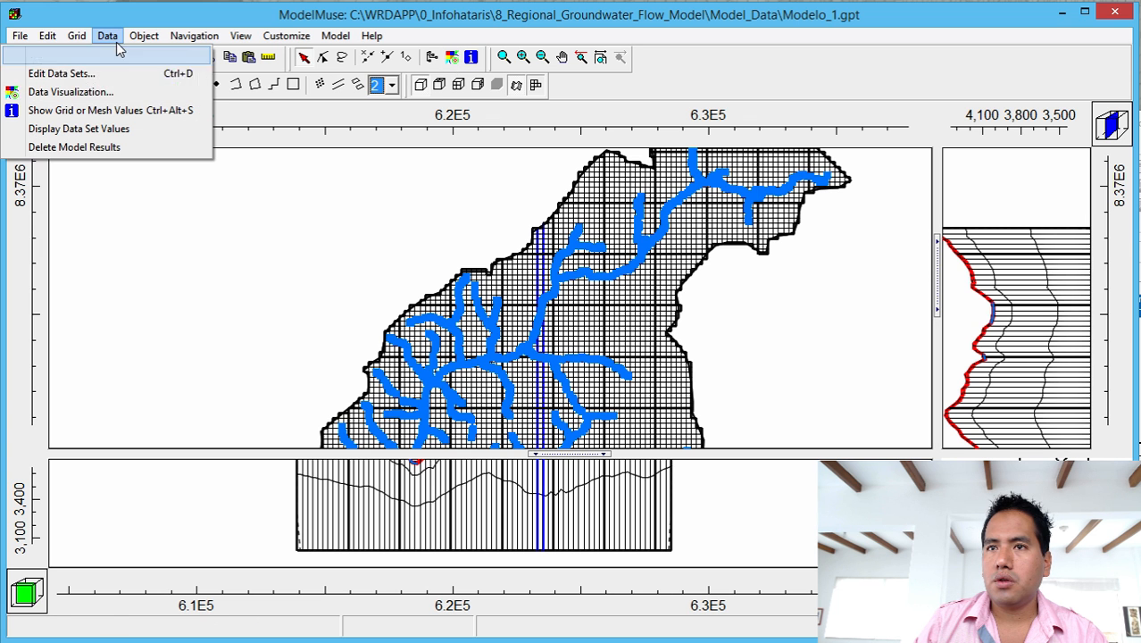
click(120, 74)
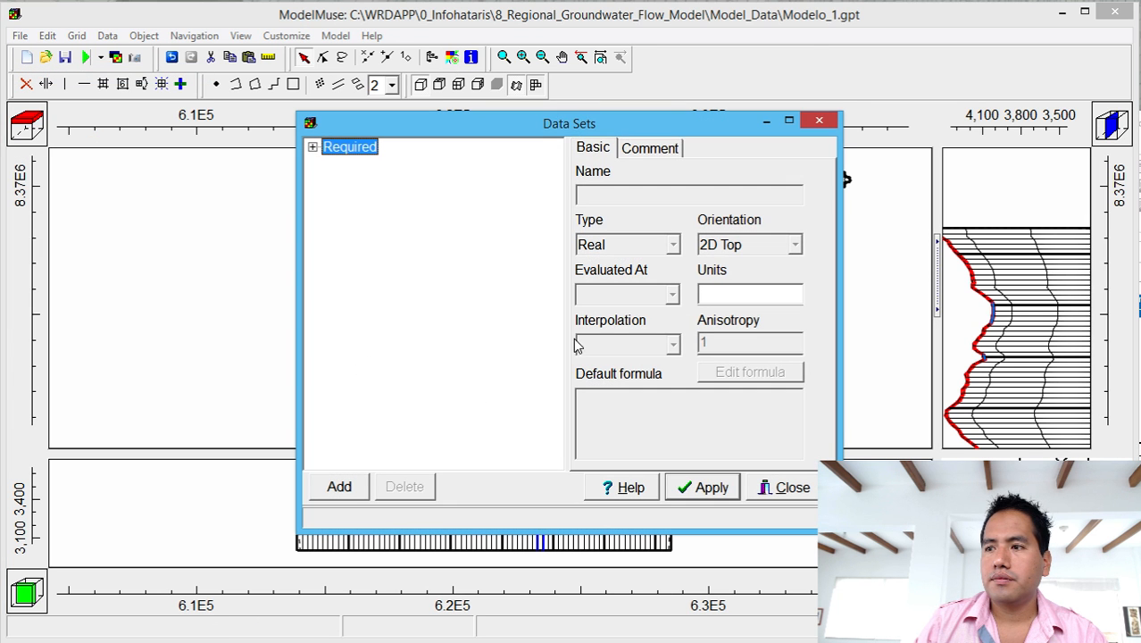
click(313, 146)
click(330, 164)
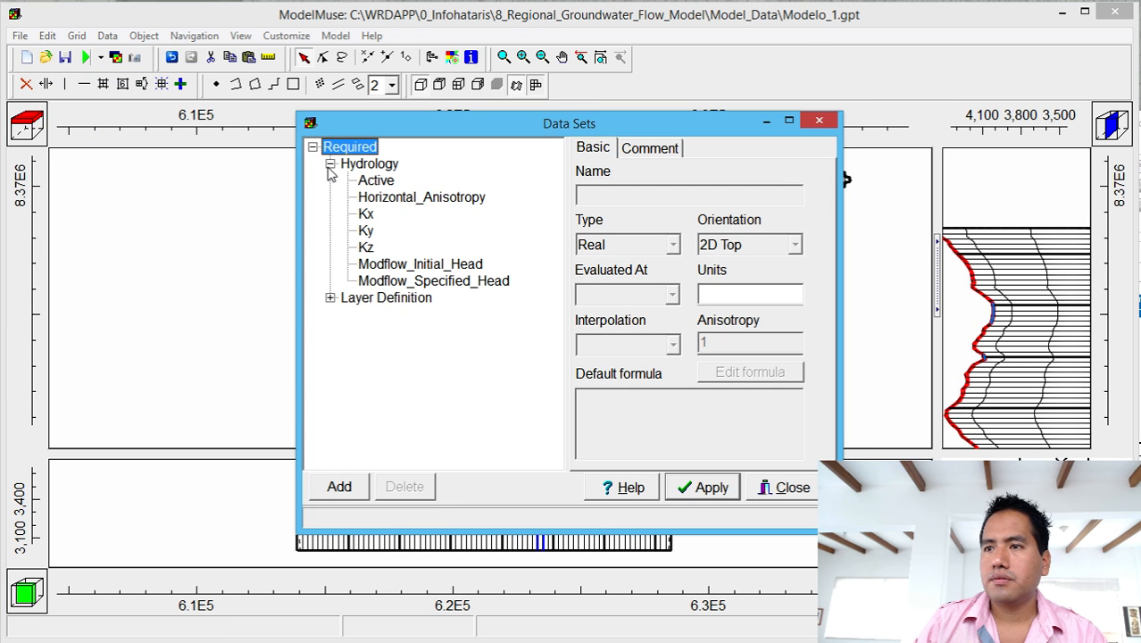
click(367, 215)
click(741, 374)
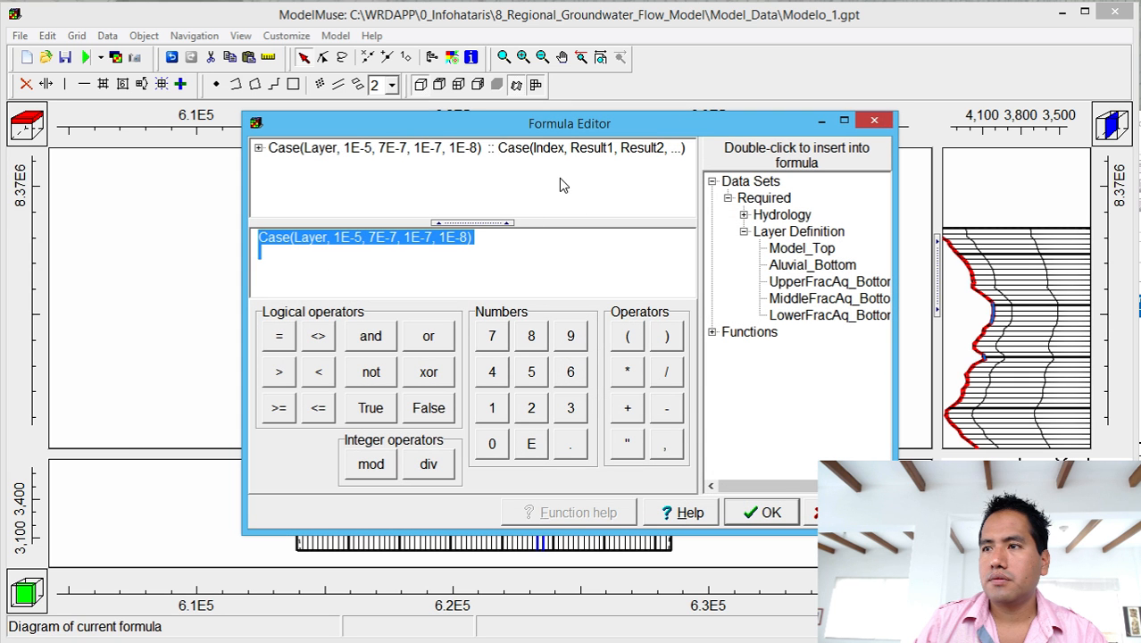
click(411, 243)
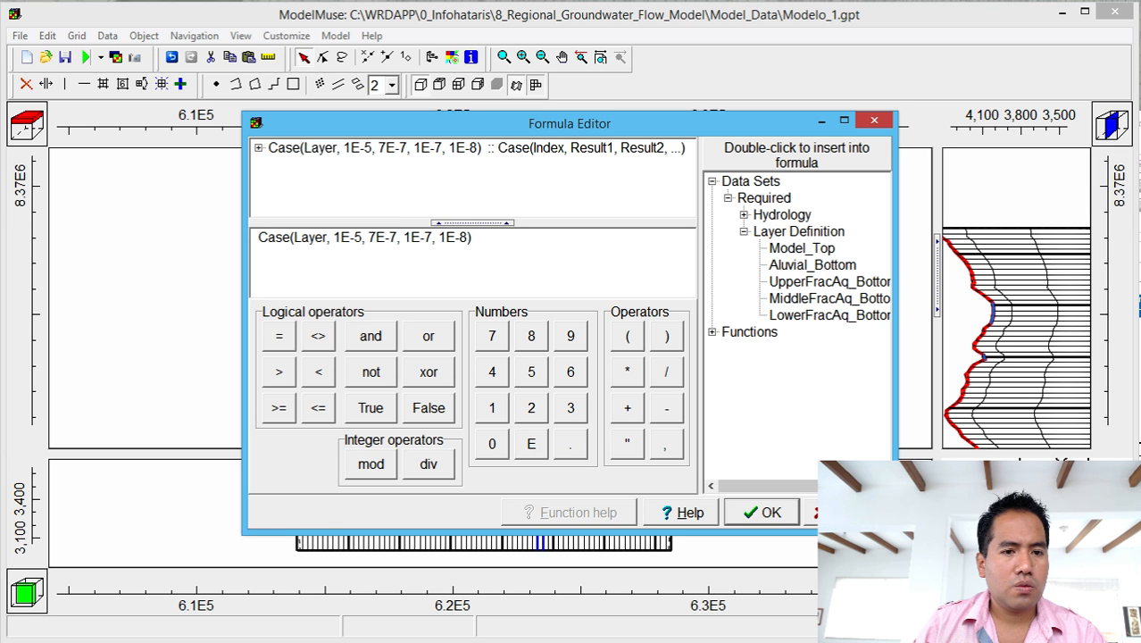
click(369, 243)
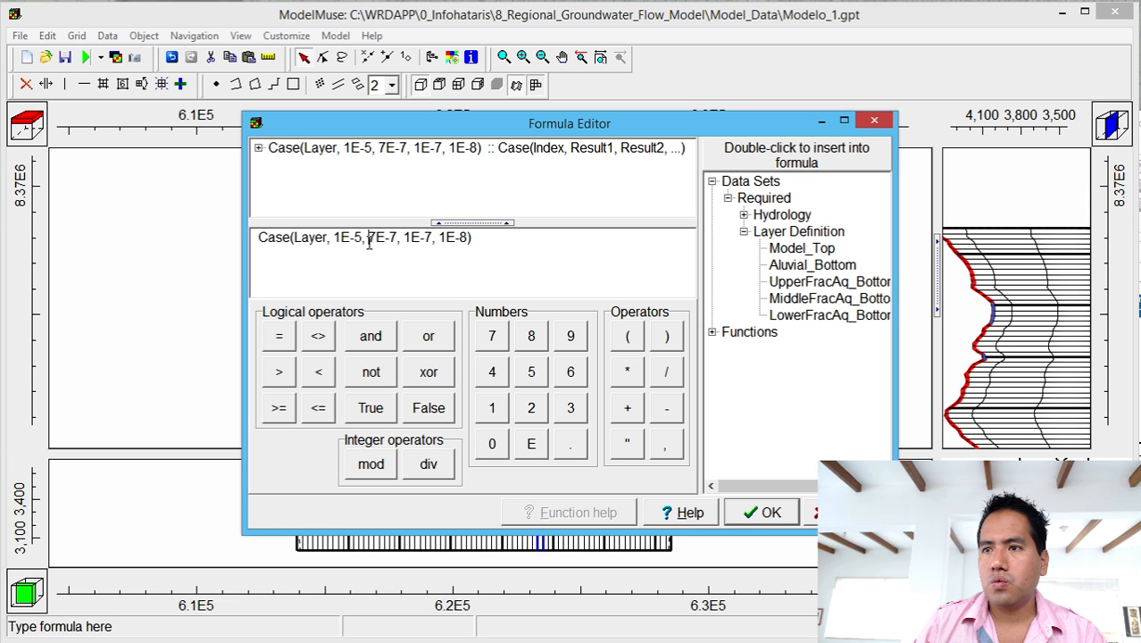
click(871, 120)
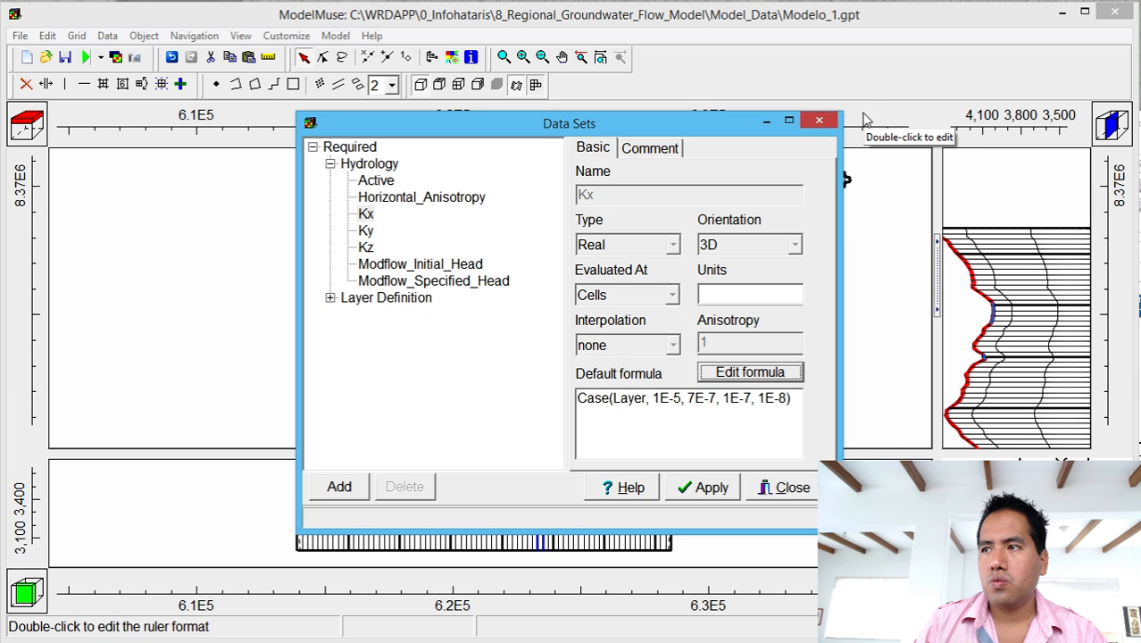
click(817, 117)
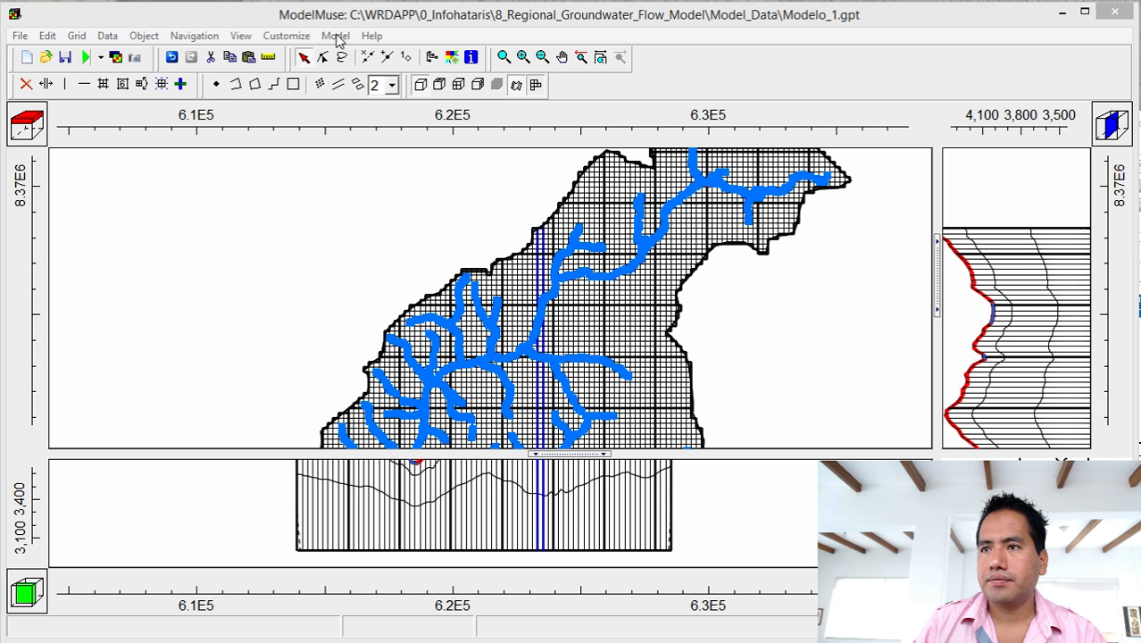
Change Kx's default formula to Case(Layer, 1E-5, 1E-7, 1E-8, 1E-9), apply, and close Data Sets.
click(108, 35)
click(111, 74)
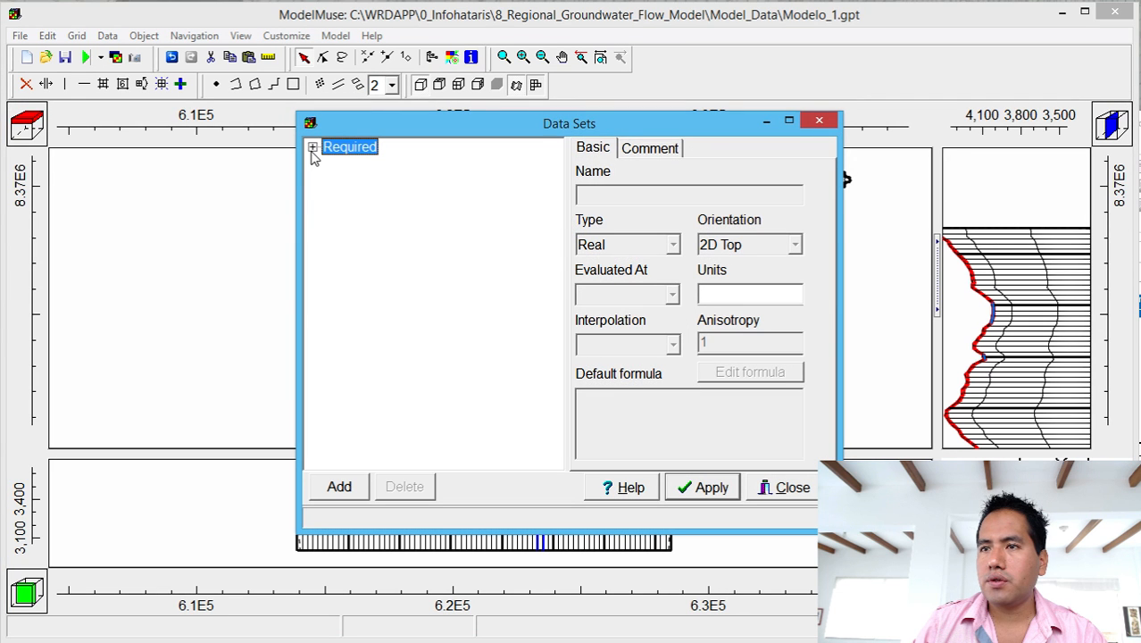
click(313, 147)
click(330, 164)
click(366, 213)
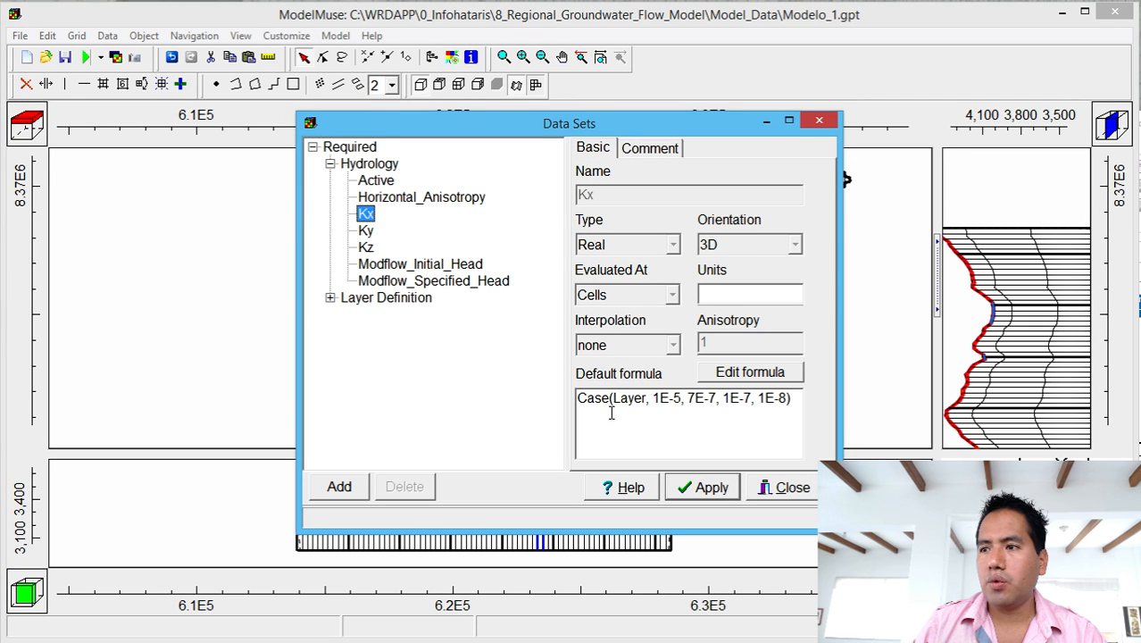
click(690, 398)
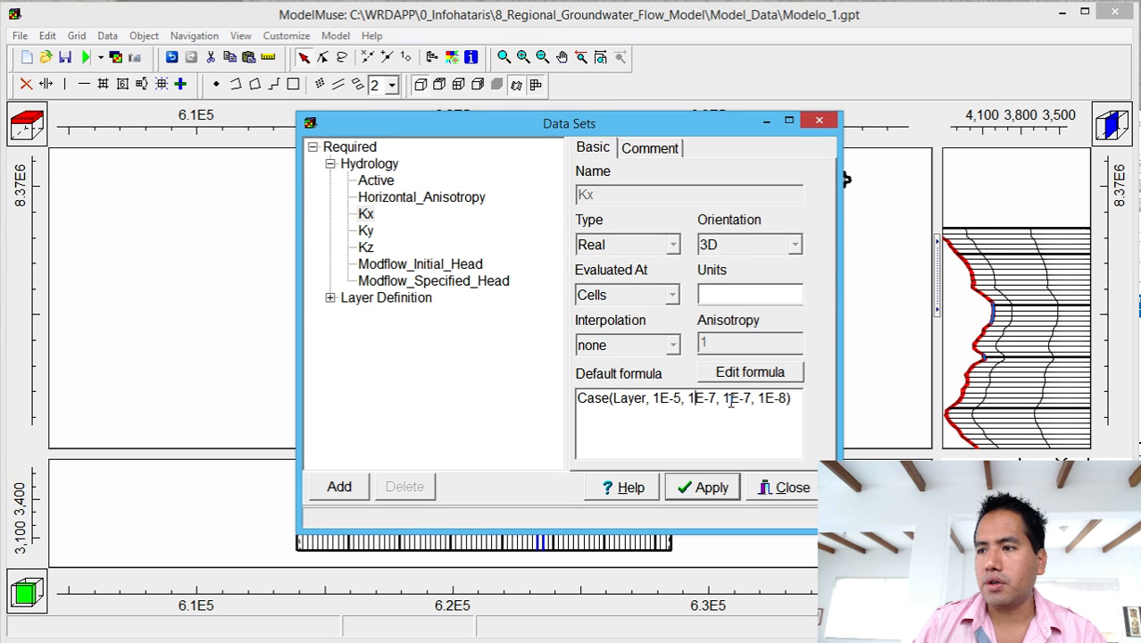
drag(743, 398, 786, 398)
text(8)
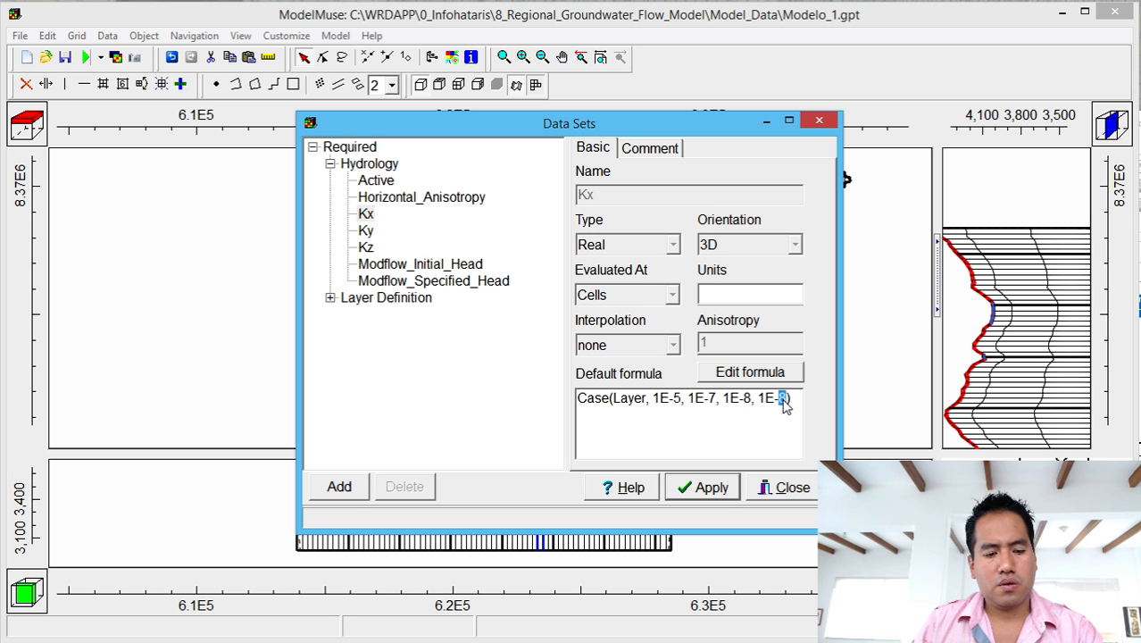
text(9)
click(705, 487)
click(777, 486)
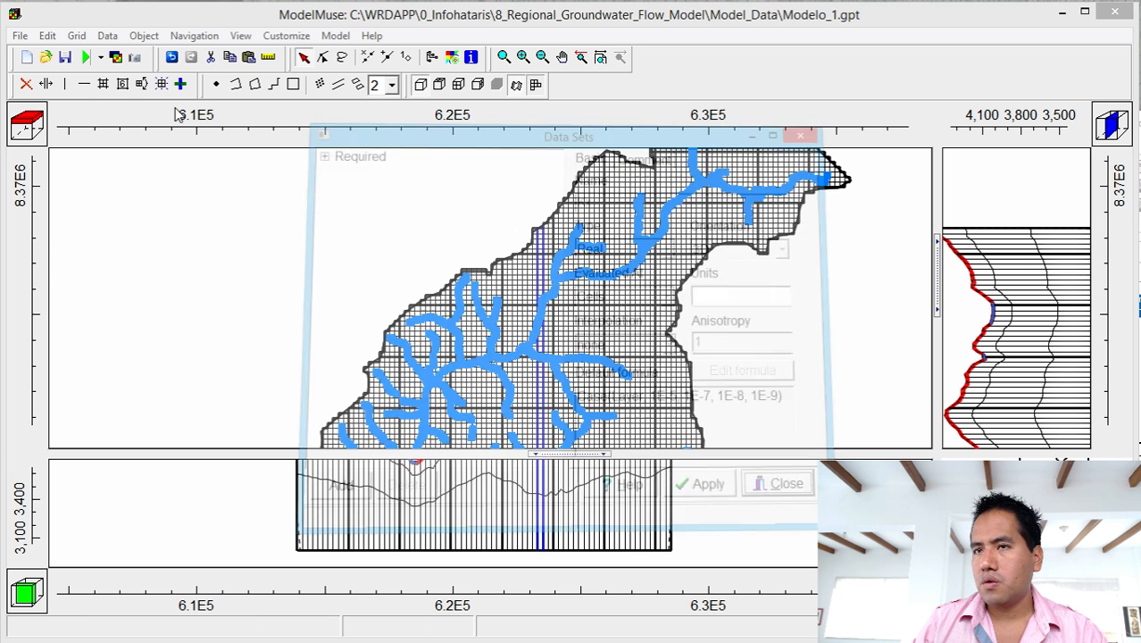
Lower the NWT Newton Solver's maximum outer iterations from 150 to 100.
click(335, 36)
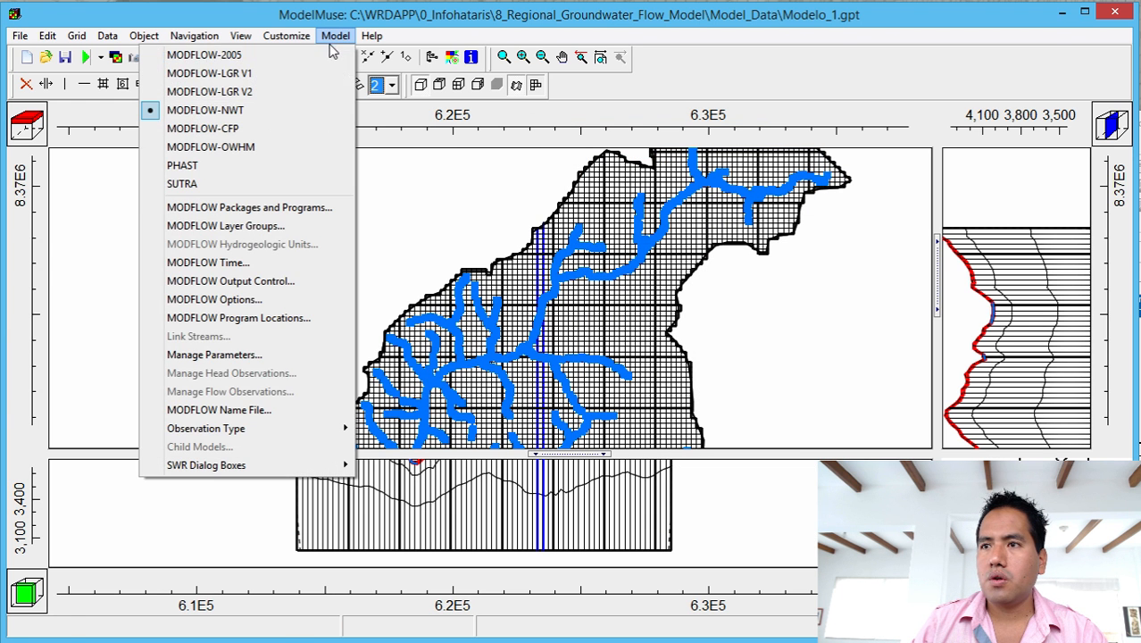
click(290, 209)
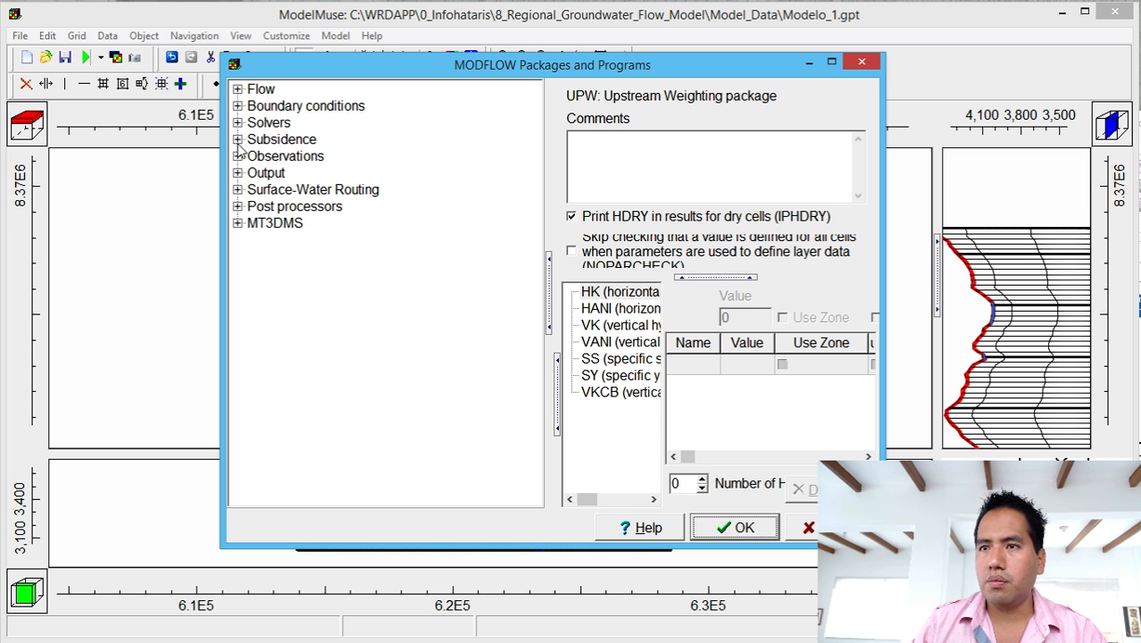
click(238, 125)
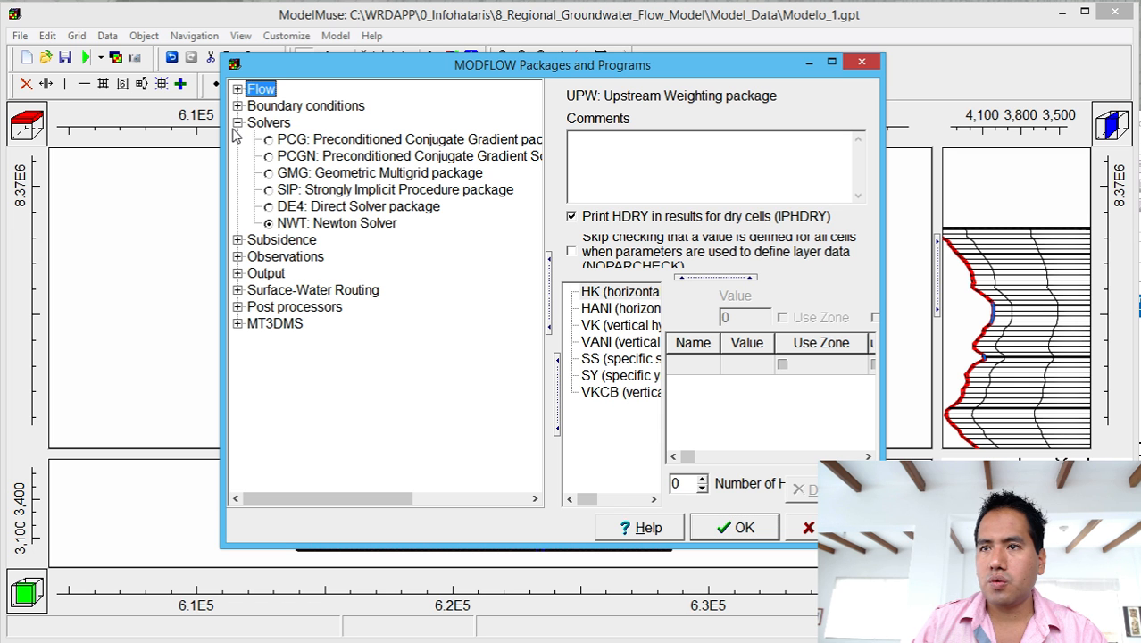
click(292, 223)
drag(585, 293, 571, 293)
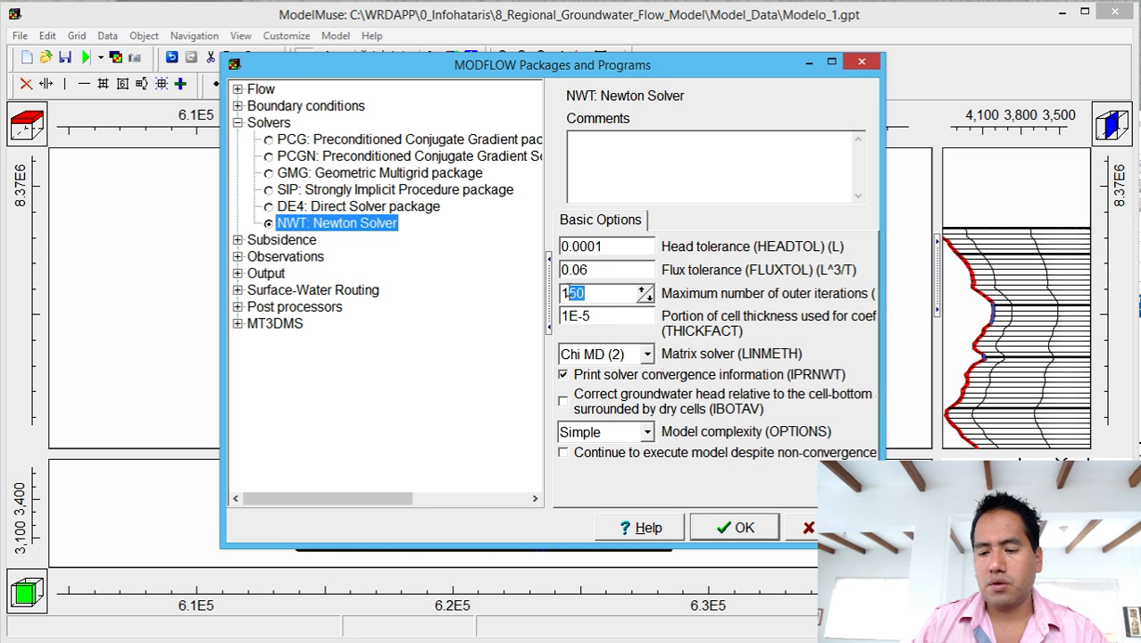
text(00)
click(739, 527)
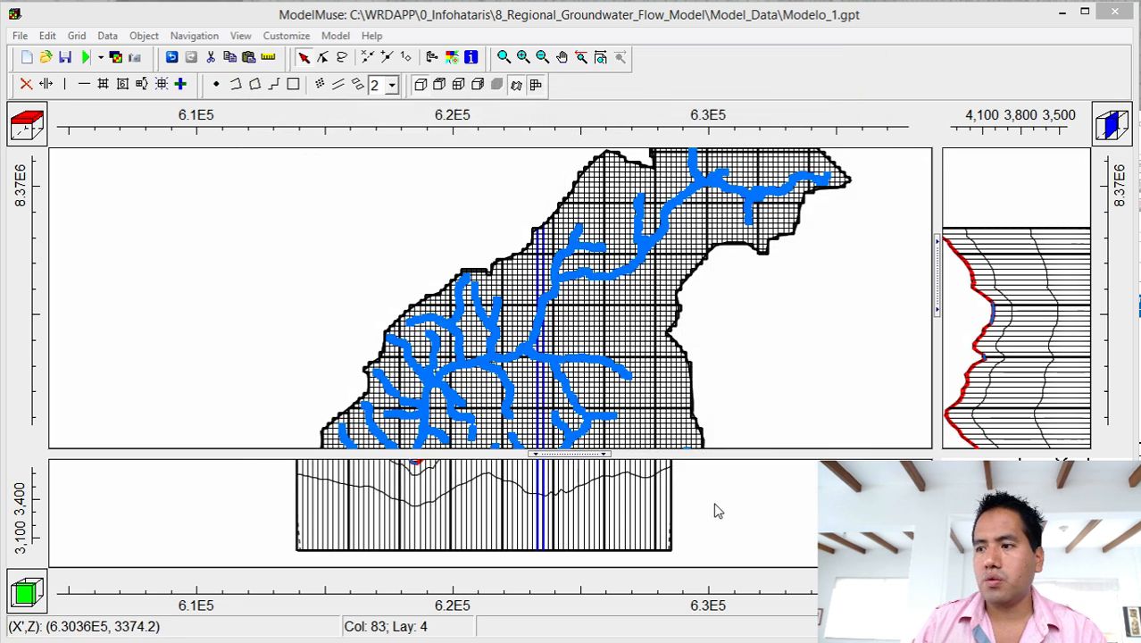
Save the model and rerun MODFLOW, replacing the Modelo_1.nam input files, then bring ModelMonitor into view.
click(66, 57)
click(86, 58)
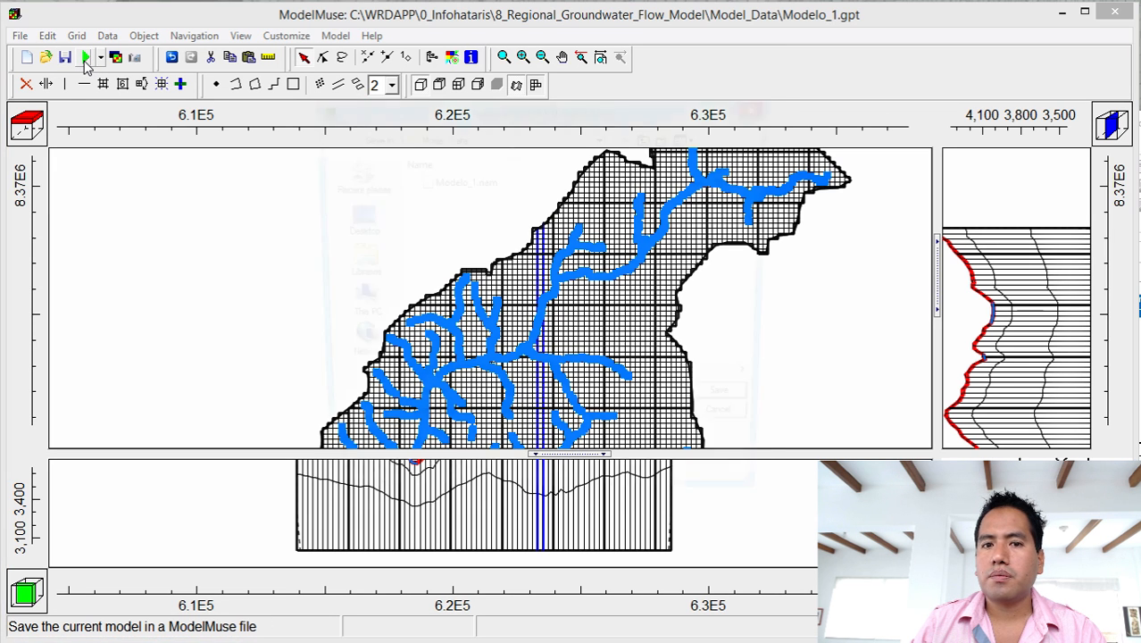
click(717, 408)
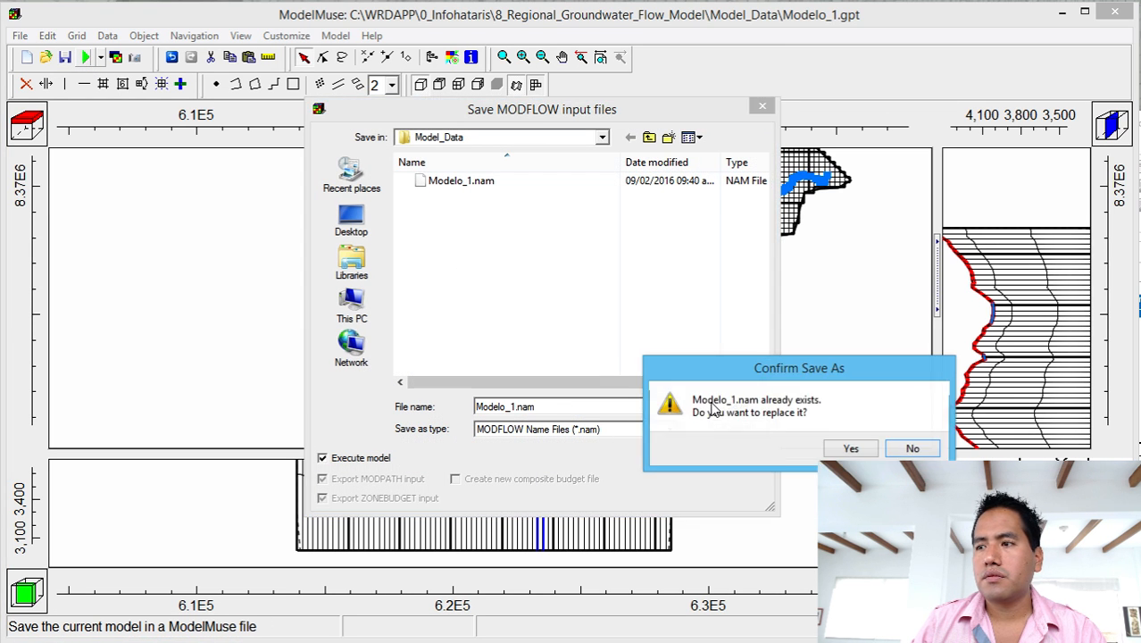
click(851, 450)
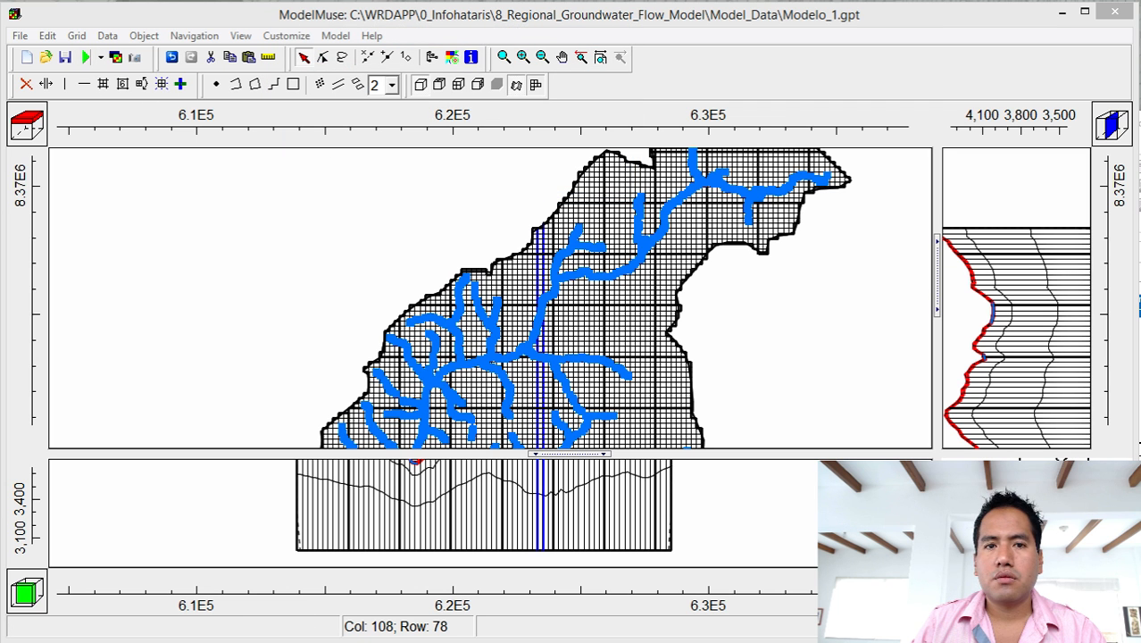
drag(0, 87, 781, 87)
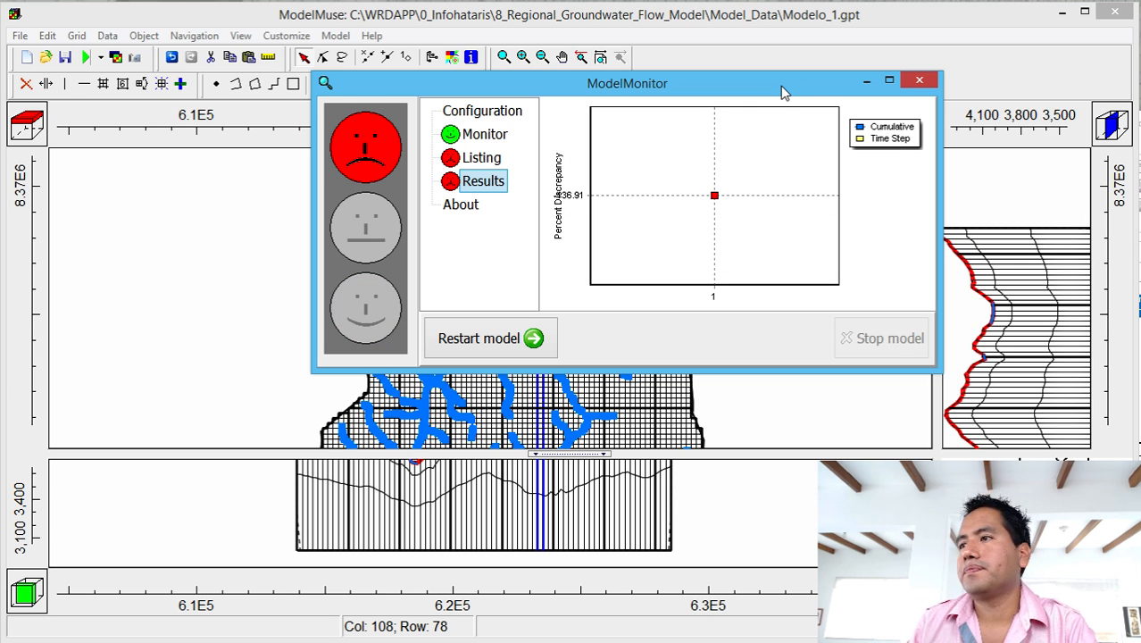
Open the listing, highlight the IN - OUT budget (drains out 2.9141, -136.91 percent), then close Notepad++.
click(920, 81)
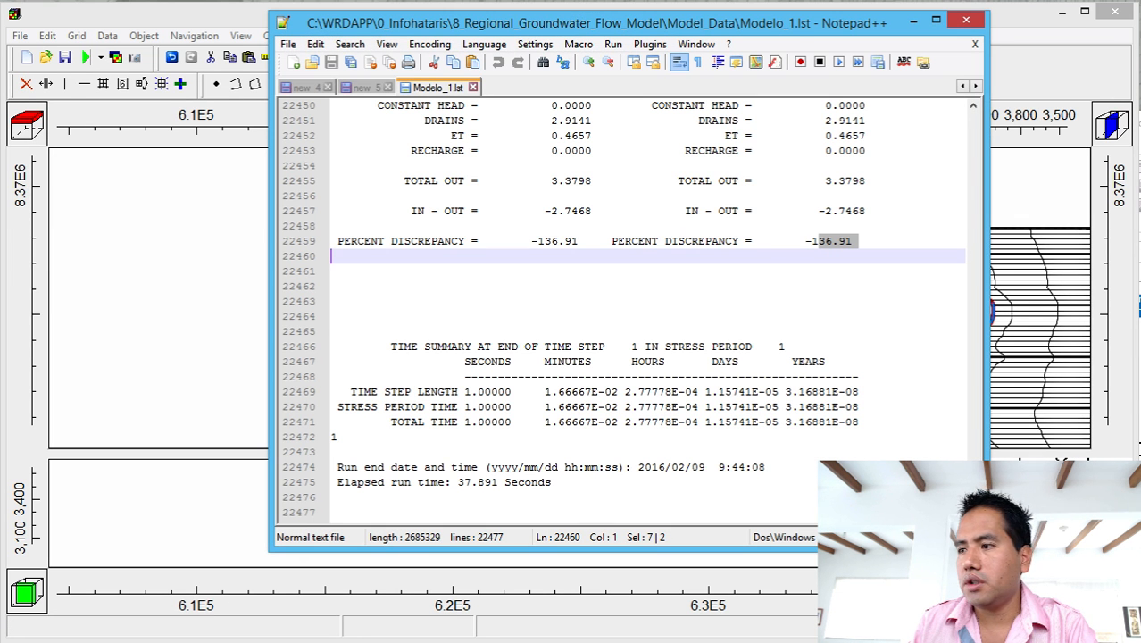
mouse_move(973, 509)
mouse_down()
mouse_move(973, 497)
mouse_move(973, 511)
mouse_up()
scroll(907, 388, up, 4)
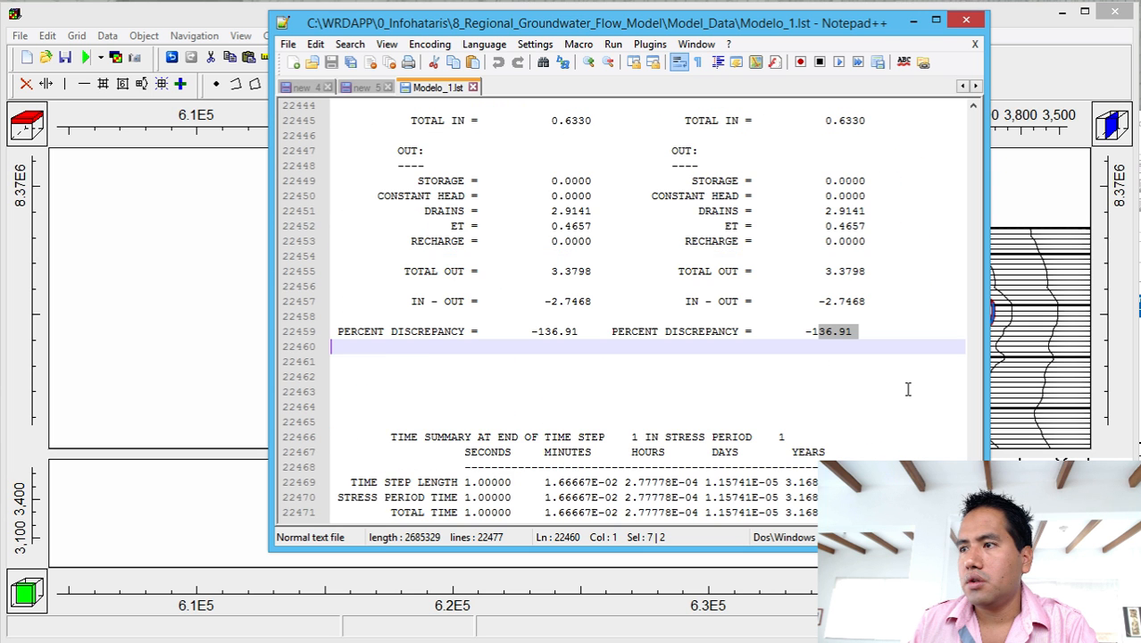
drag(813, 391, 868, 394)
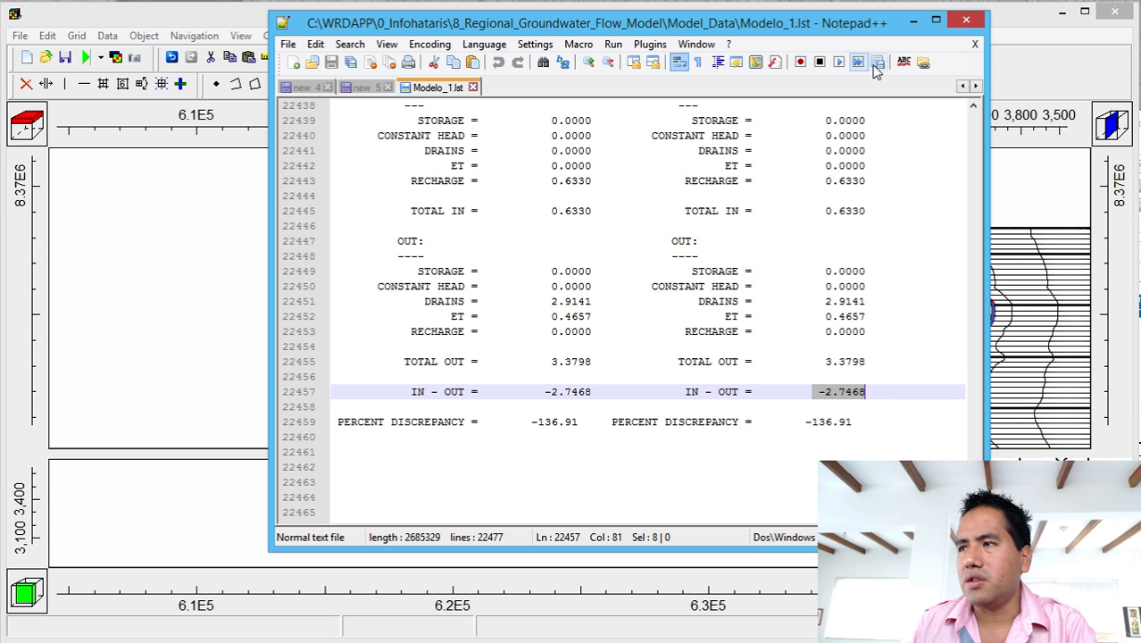
click(975, 27)
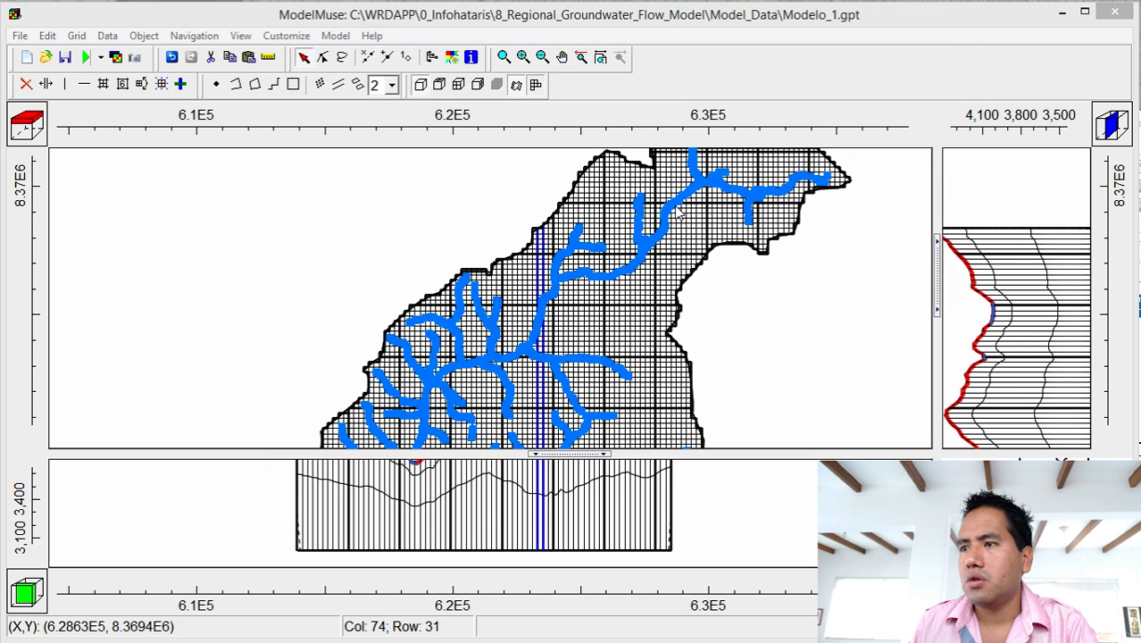
Reduce the river object's DRN conductance from 0.0005 to 0.00005 and confirm.
double_click(673, 206)
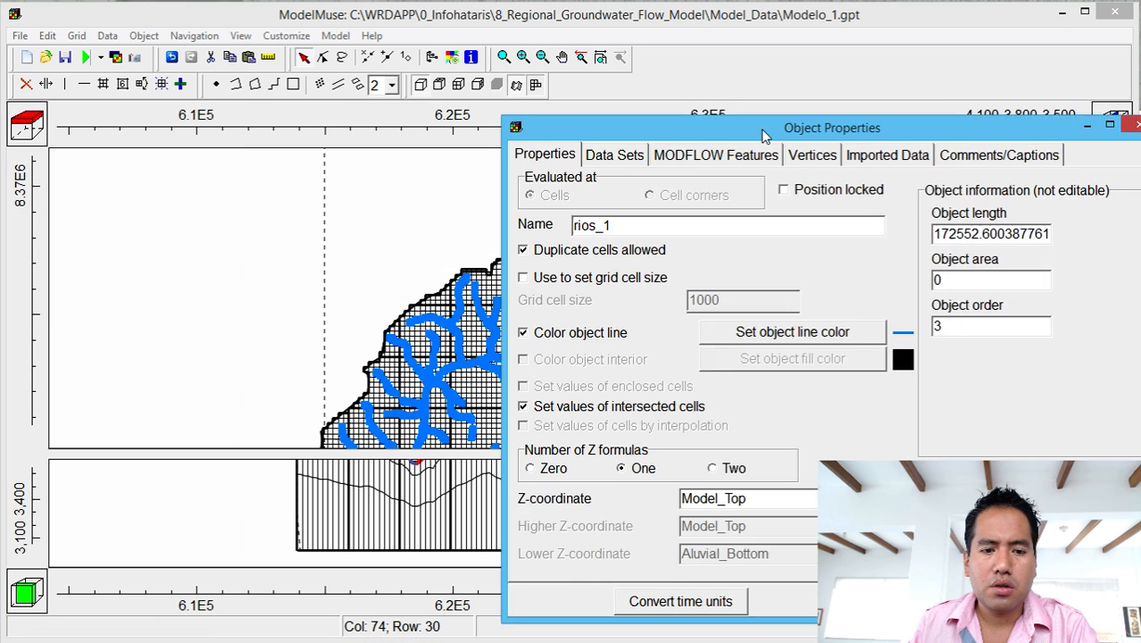
drag(765, 133, 773, 123)
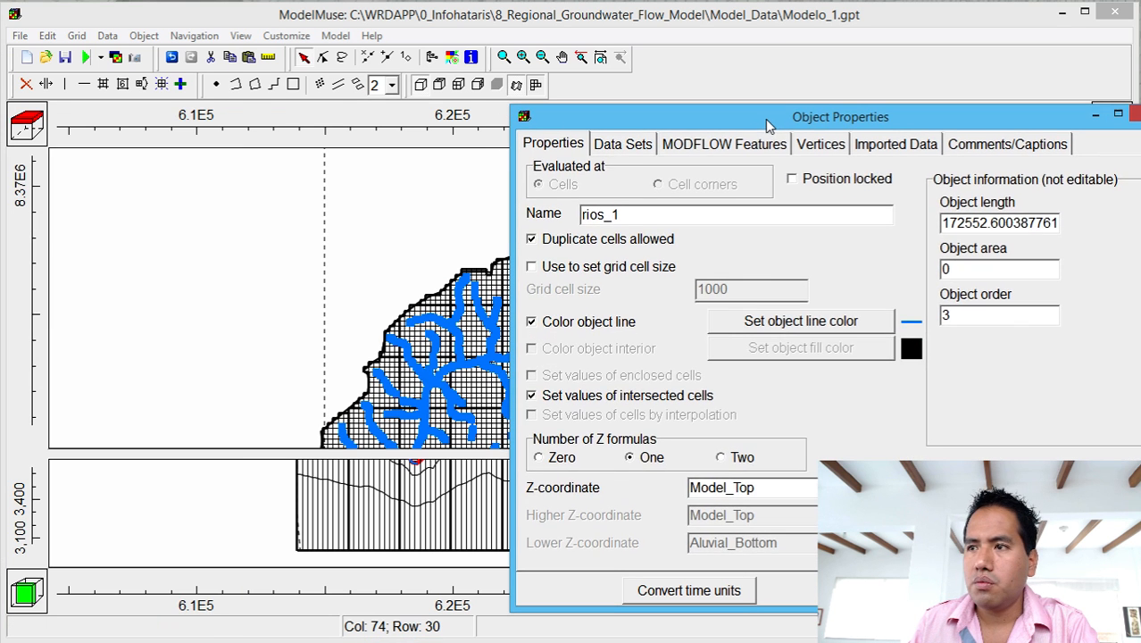
click(703, 146)
click(882, 354)
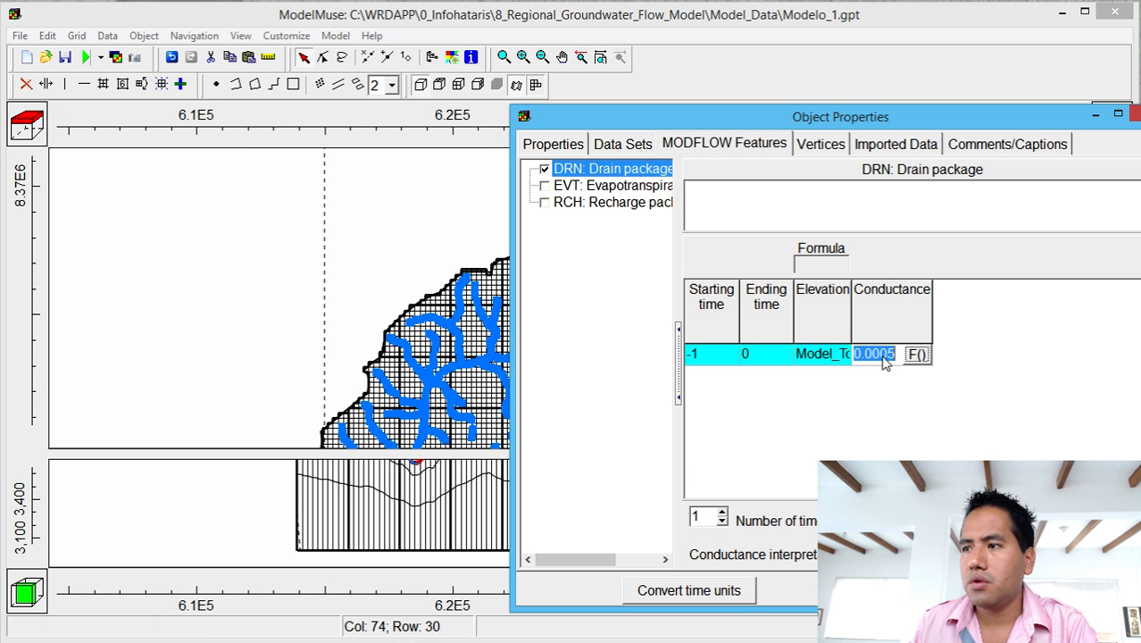
click(884, 353)
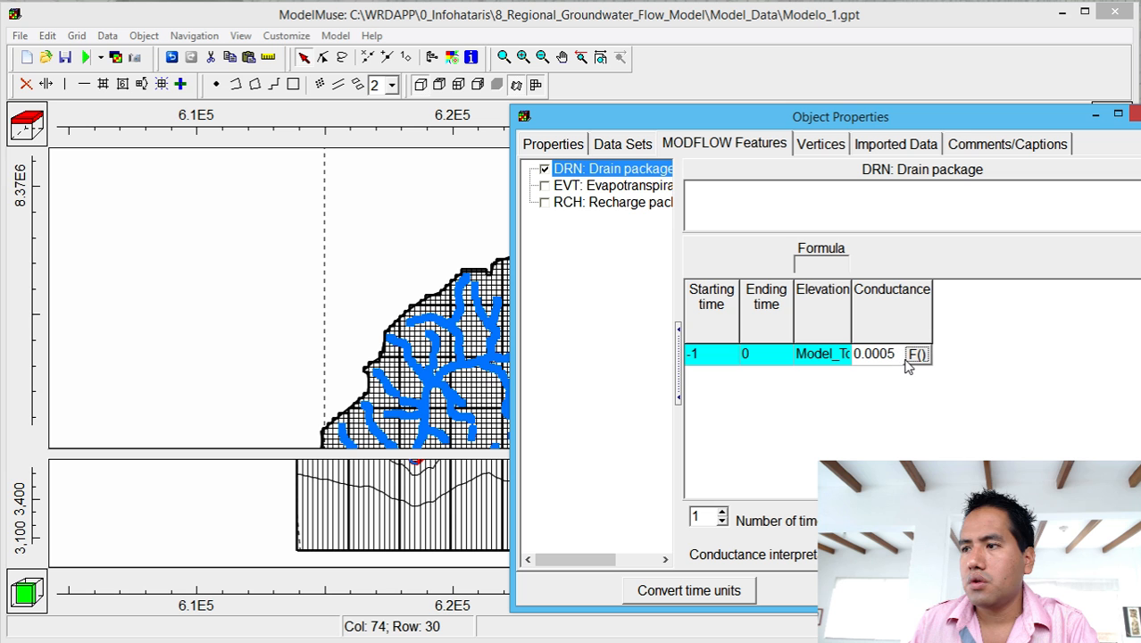
text(0)
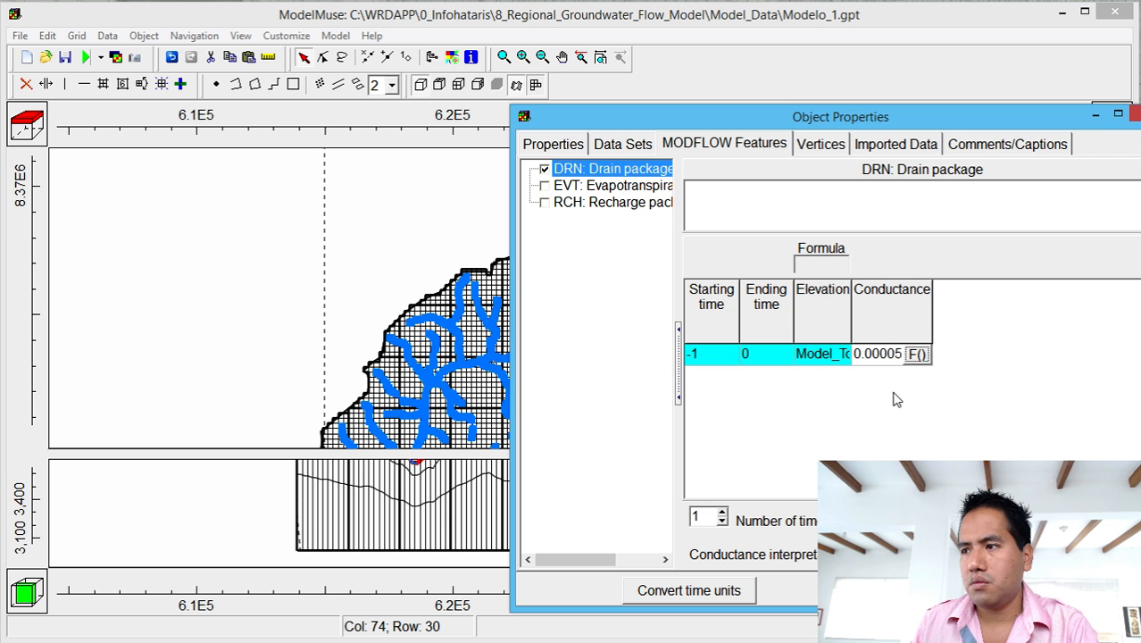
click(1027, 590)
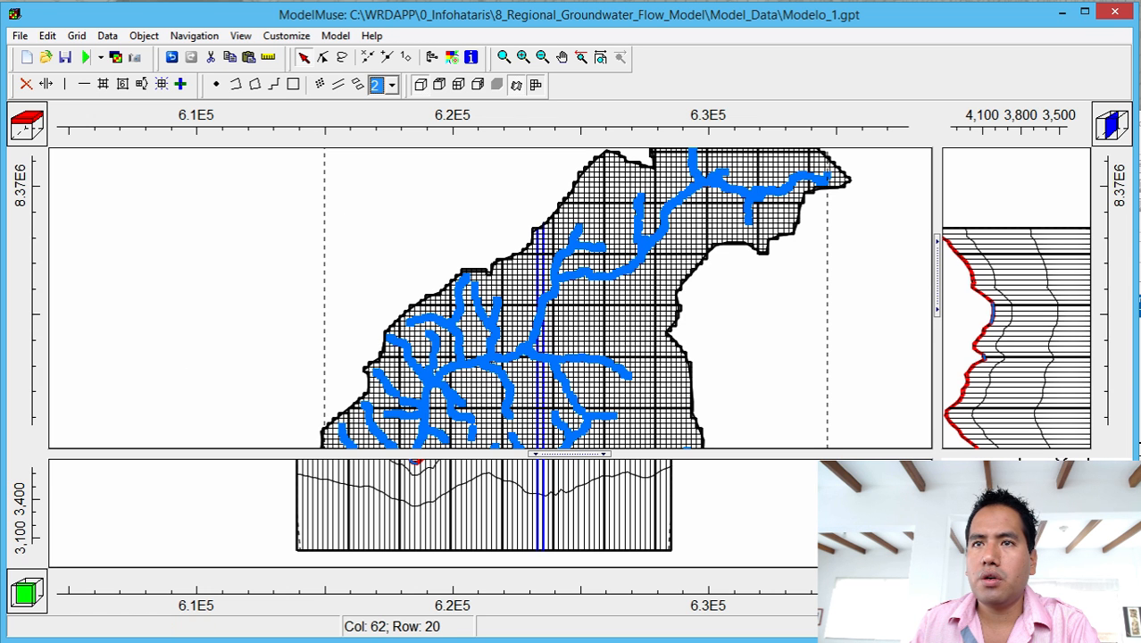
Rerun the model with 0.00005 drain conductance, overwriting the Modelo_1.nam input files.
click(84, 57)
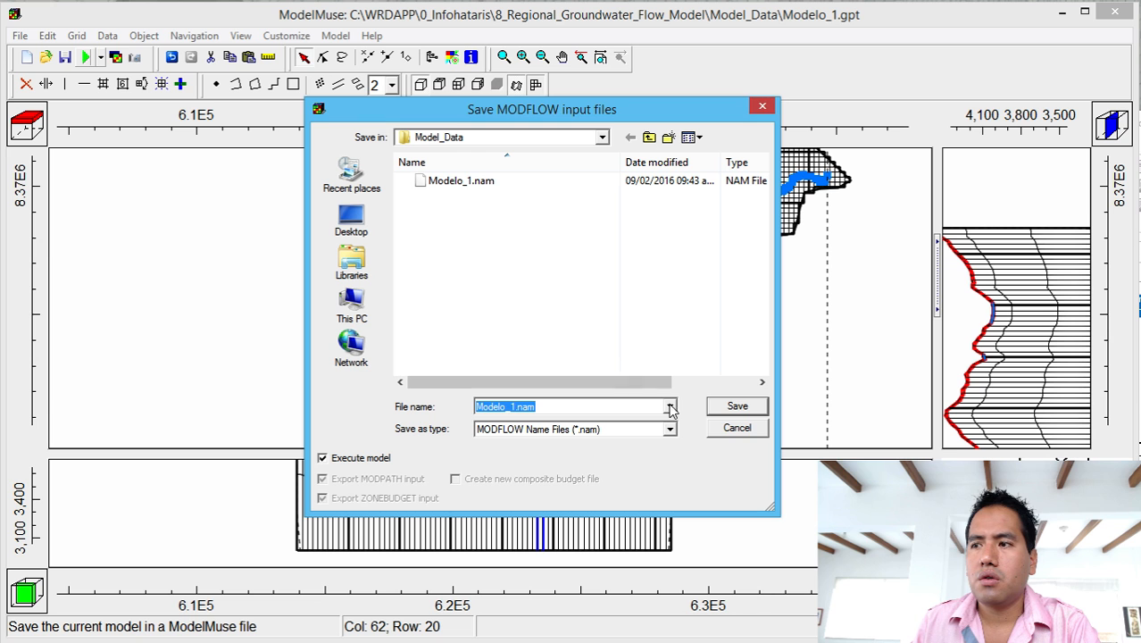
click(750, 409)
click(848, 446)
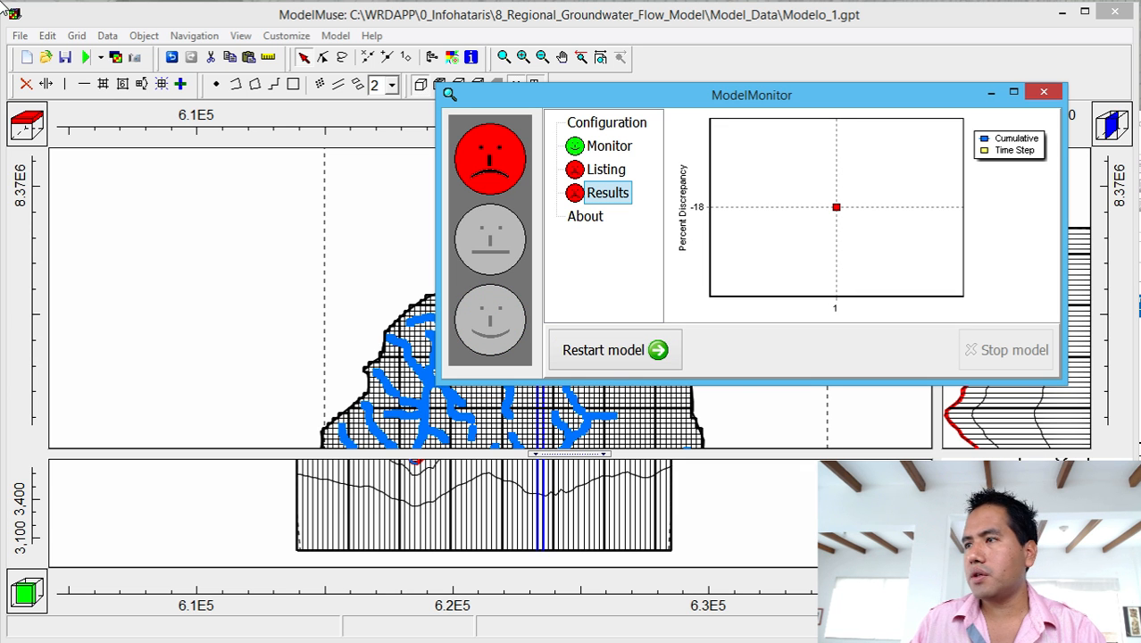
Review the Modelo_1.lst budget, highlighting drains out 0.1629, then close Notepad++.
click(1043, 92)
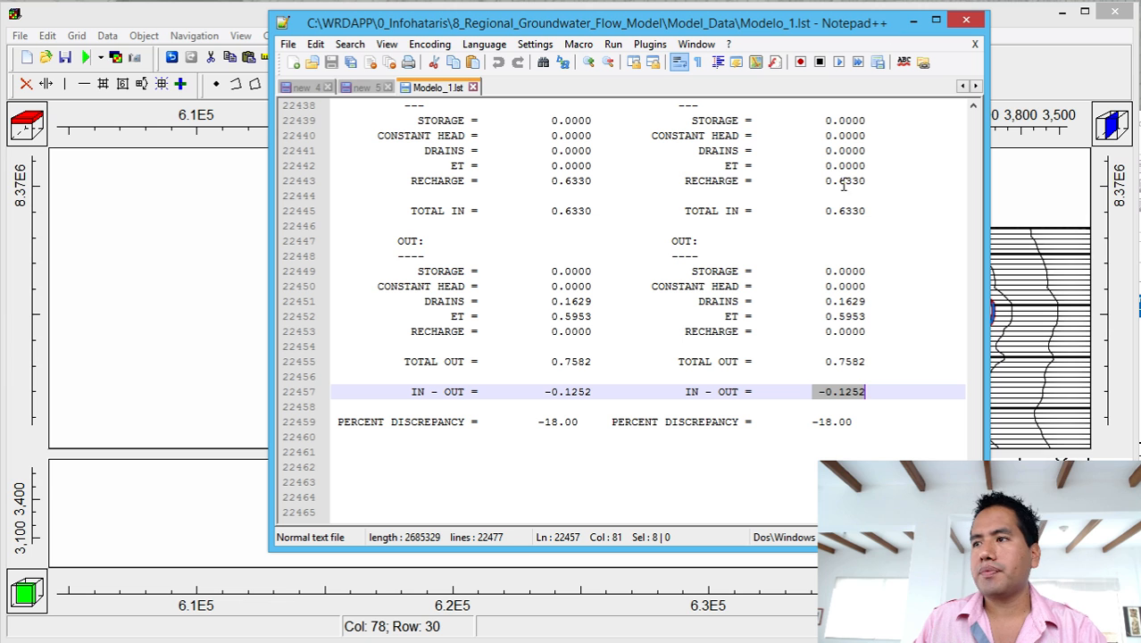
drag(823, 300, 882, 323)
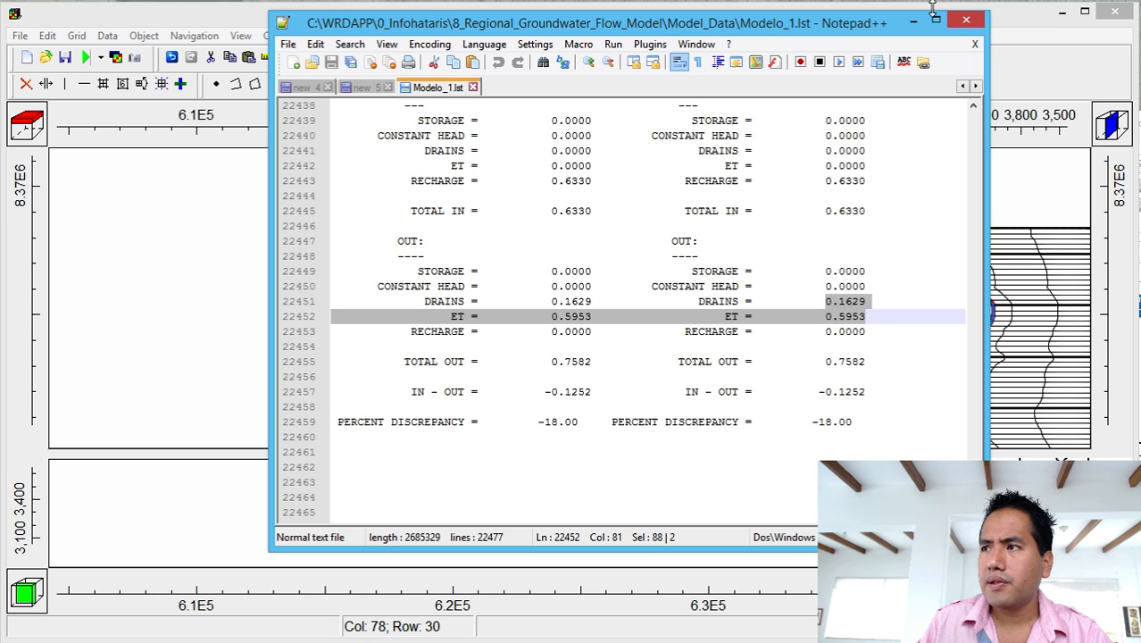
click(965, 19)
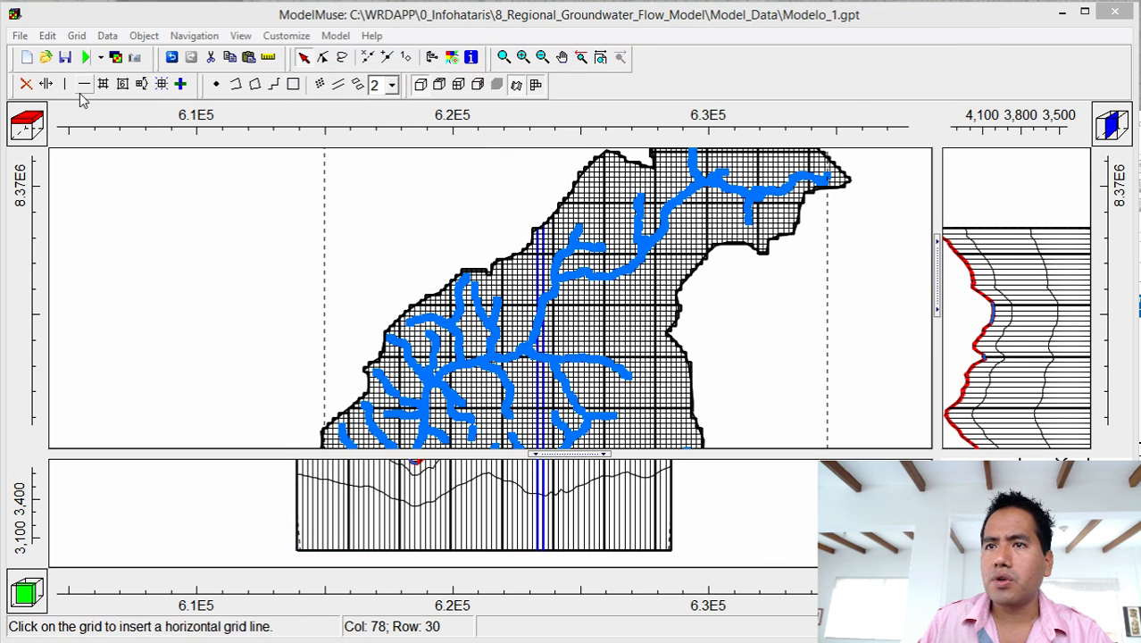
Import the Modelo_1.fhd head results and display them as contour lines.
click(119, 60)
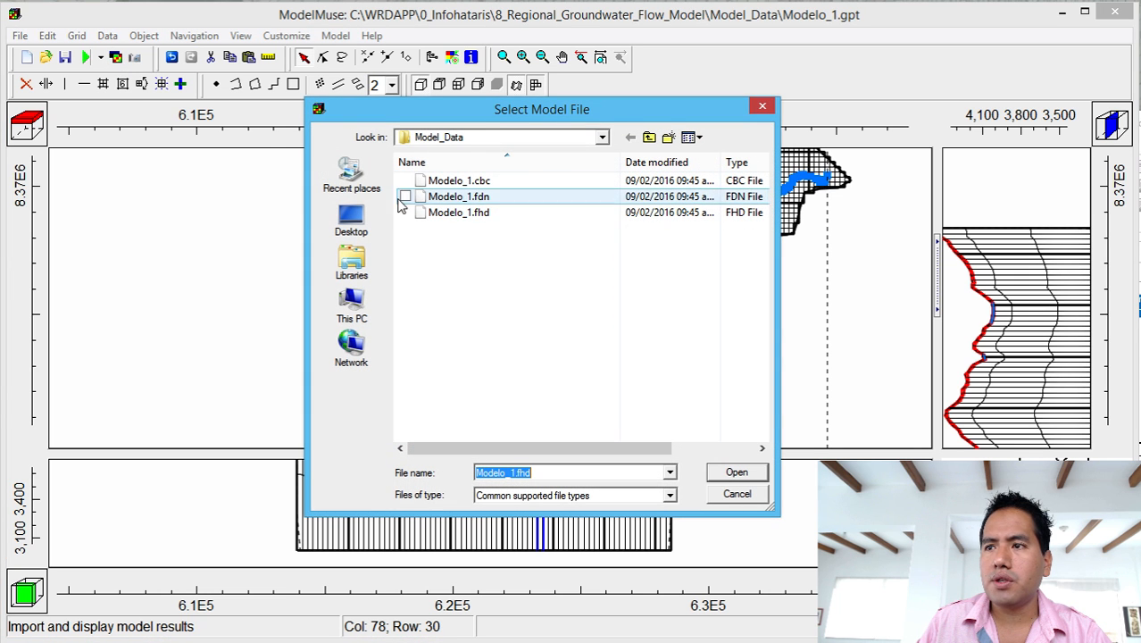
double_click(446, 214)
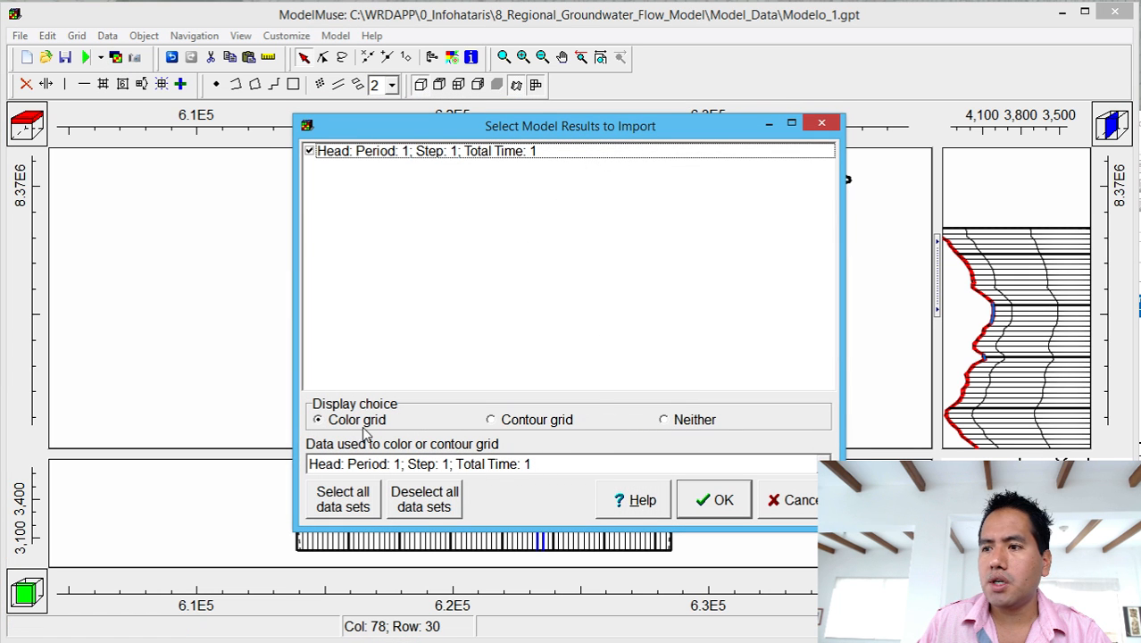
click(505, 422)
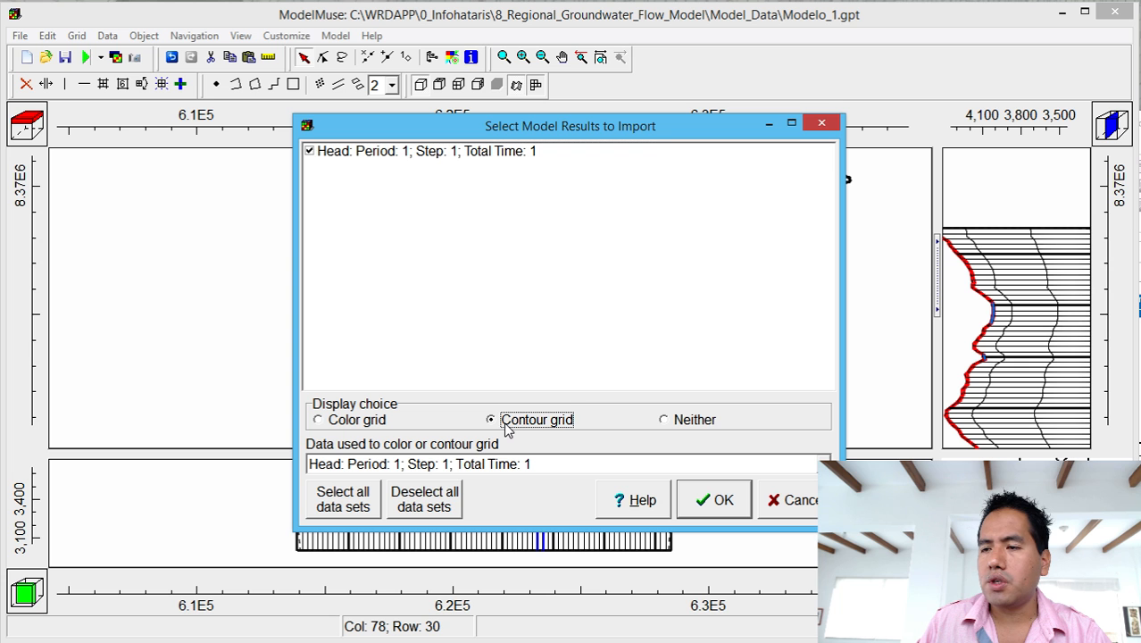
click(719, 500)
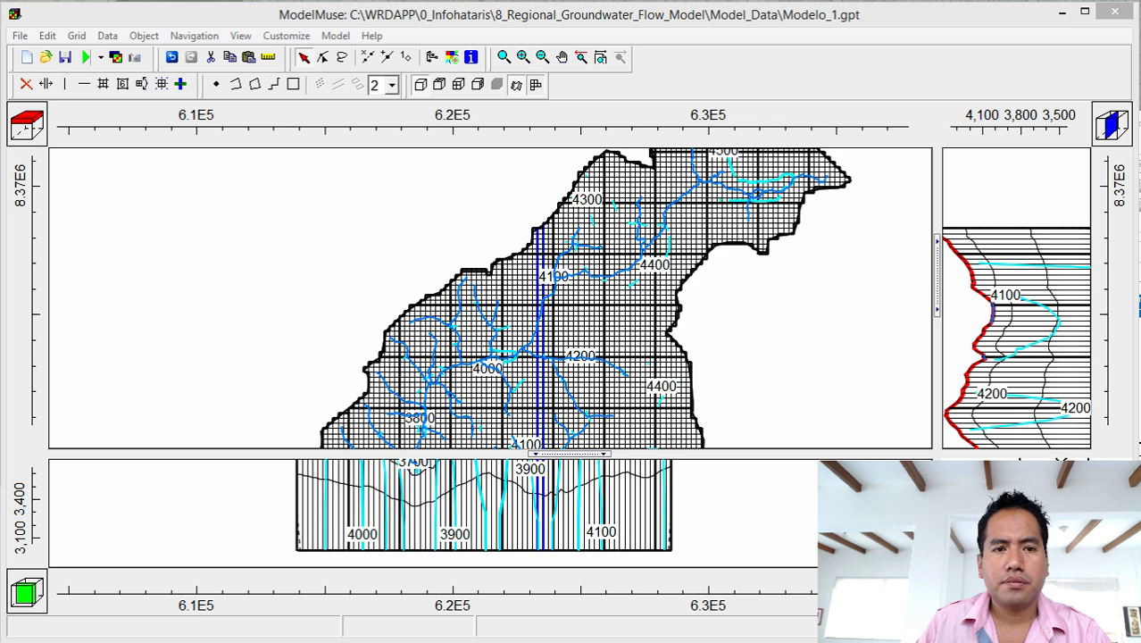
Choose Model Results > 3D Data > Head_P1_S1 for the grid colouring.
drag(0, 44, 616, 67)
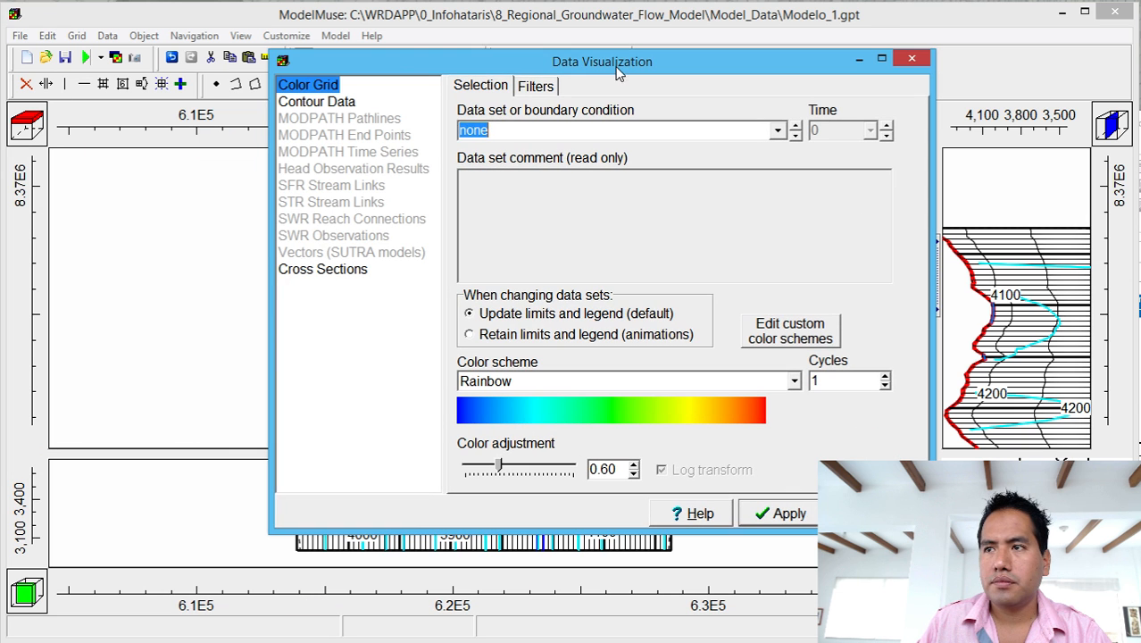
click(776, 132)
click(466, 166)
click(481, 182)
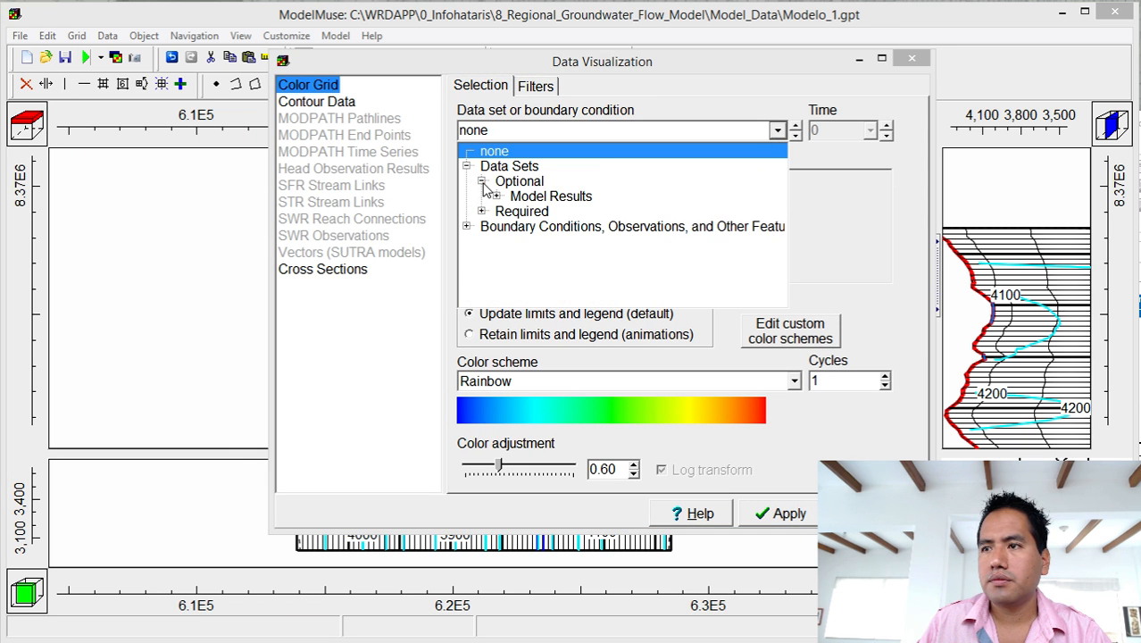
click(496, 196)
click(513, 212)
click(580, 225)
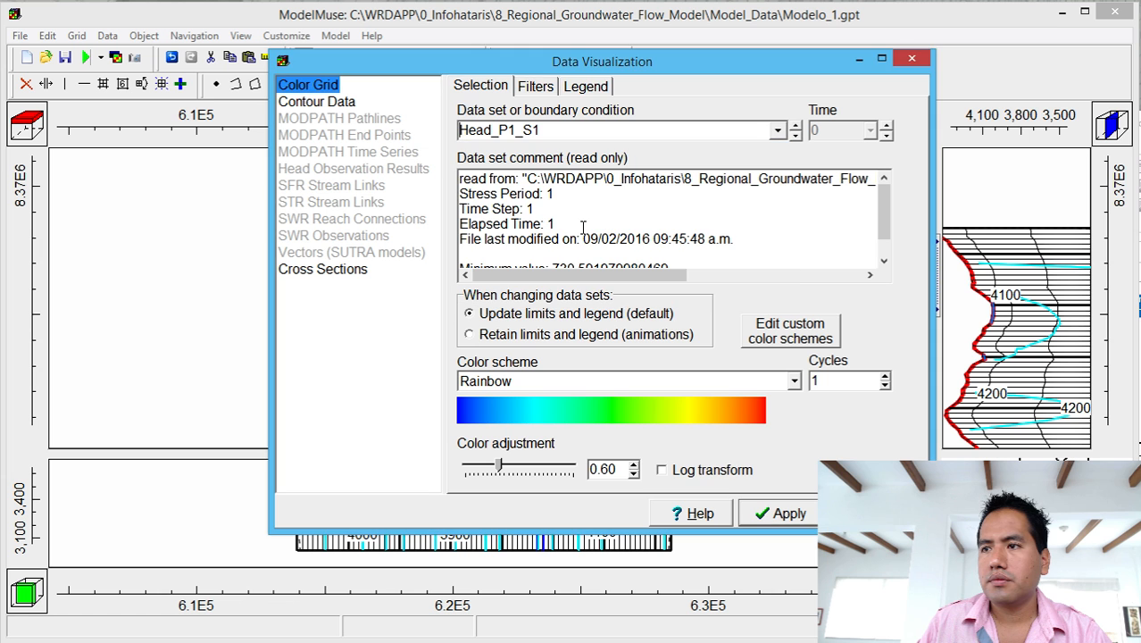
Apply the Head_P1_S1 colouring and zoom out to show the whole basin.
click(777, 516)
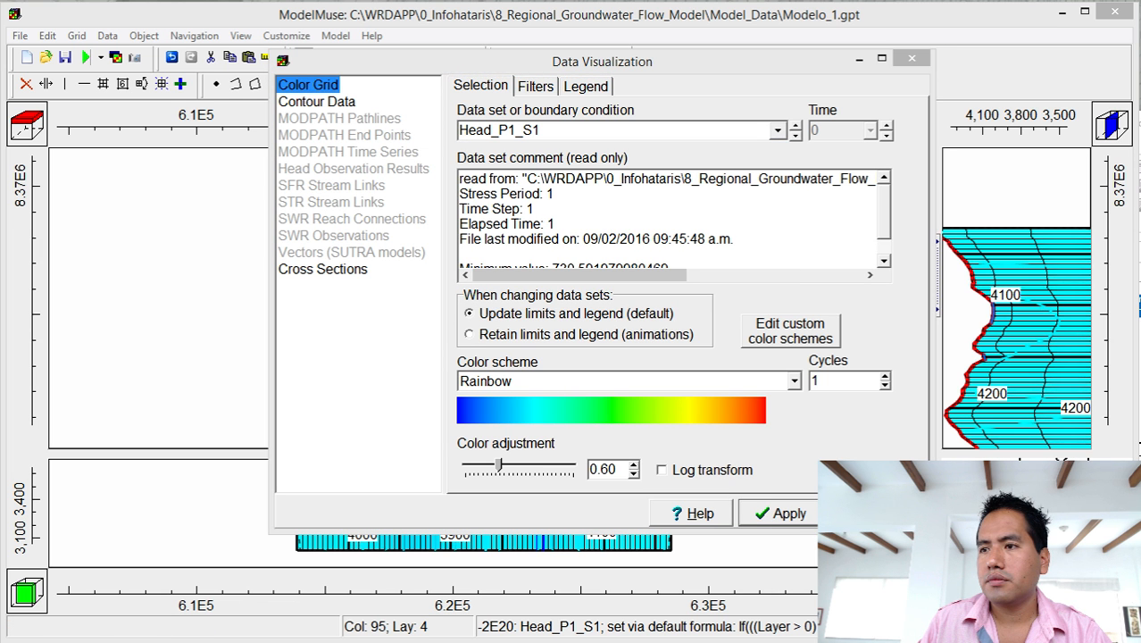
click(866, 514)
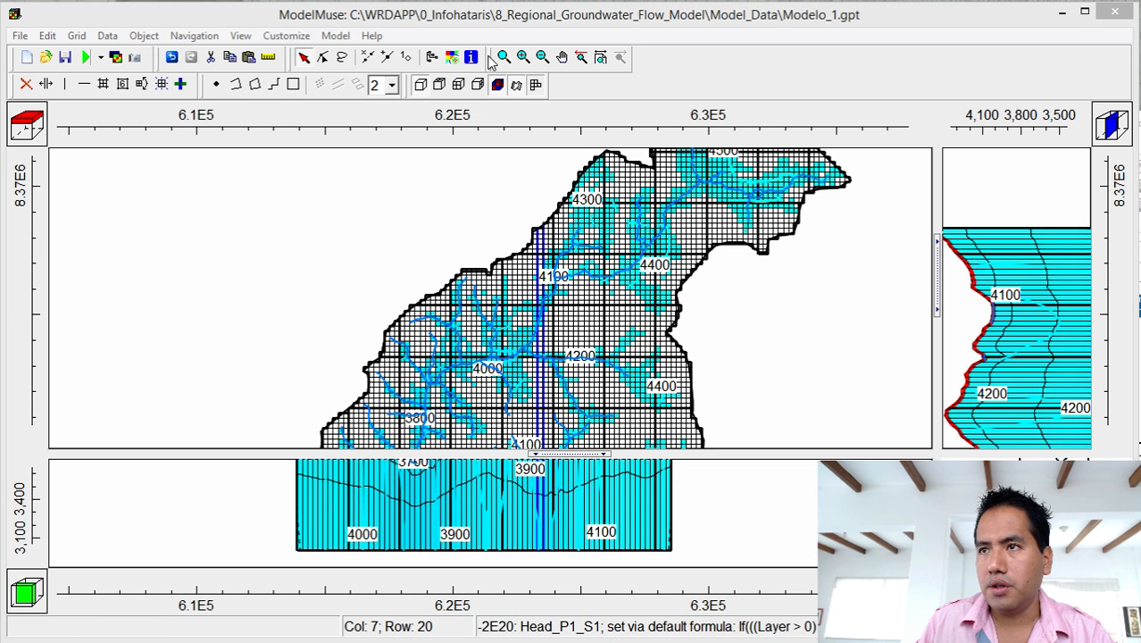
click(542, 56)
click(574, 357)
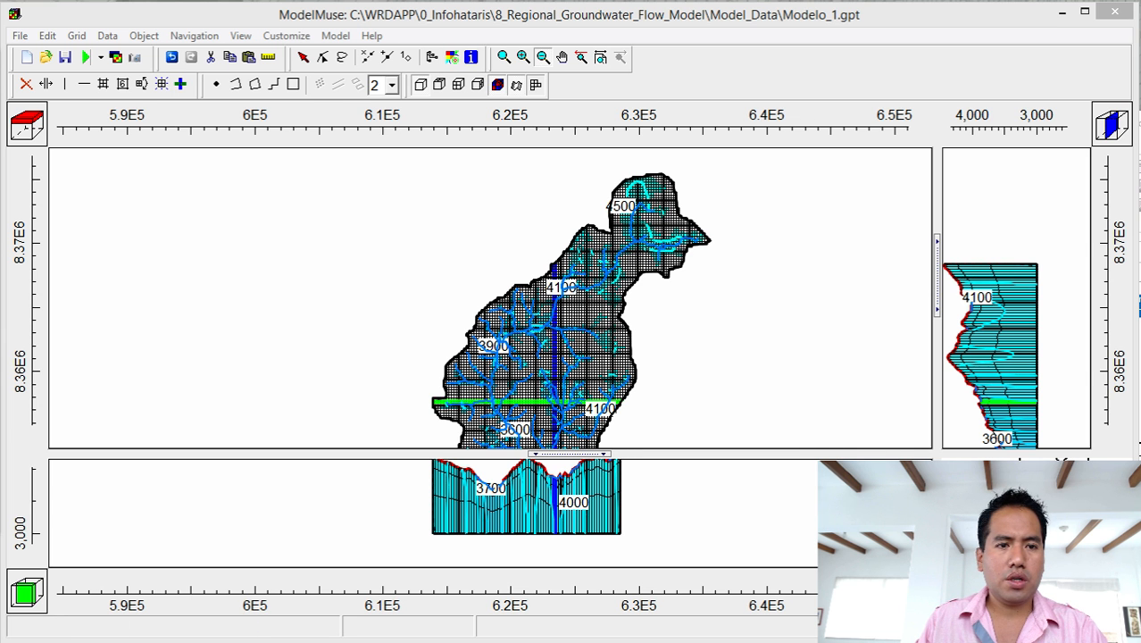
Set the grid colouring data set to none.
drag(2, 109, 468, 13)
click(823, 83)
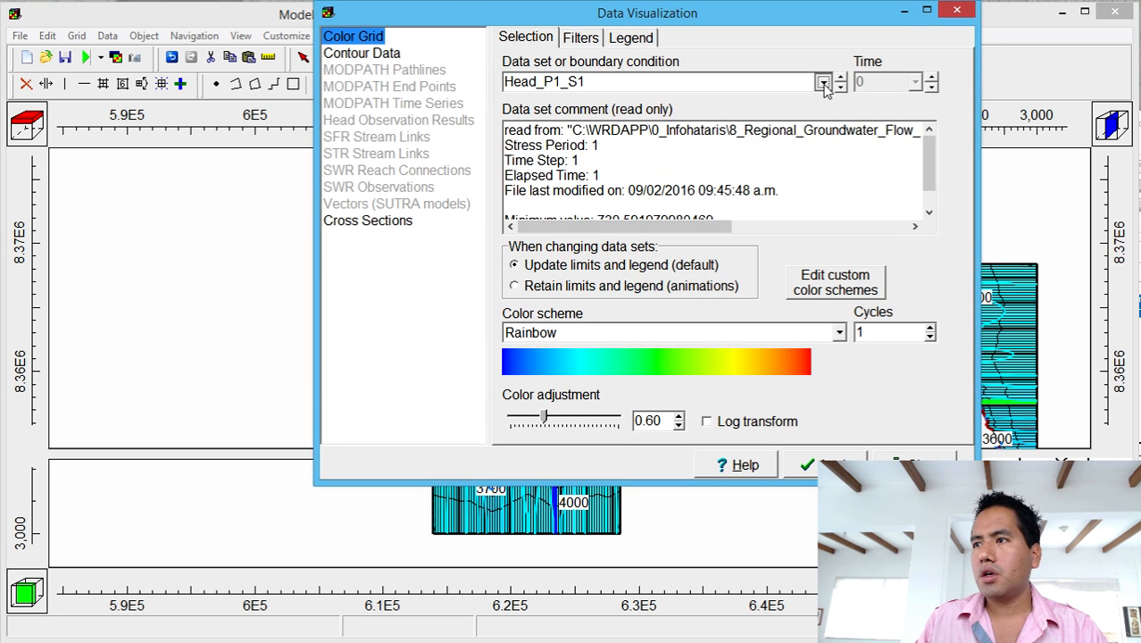
click(547, 99)
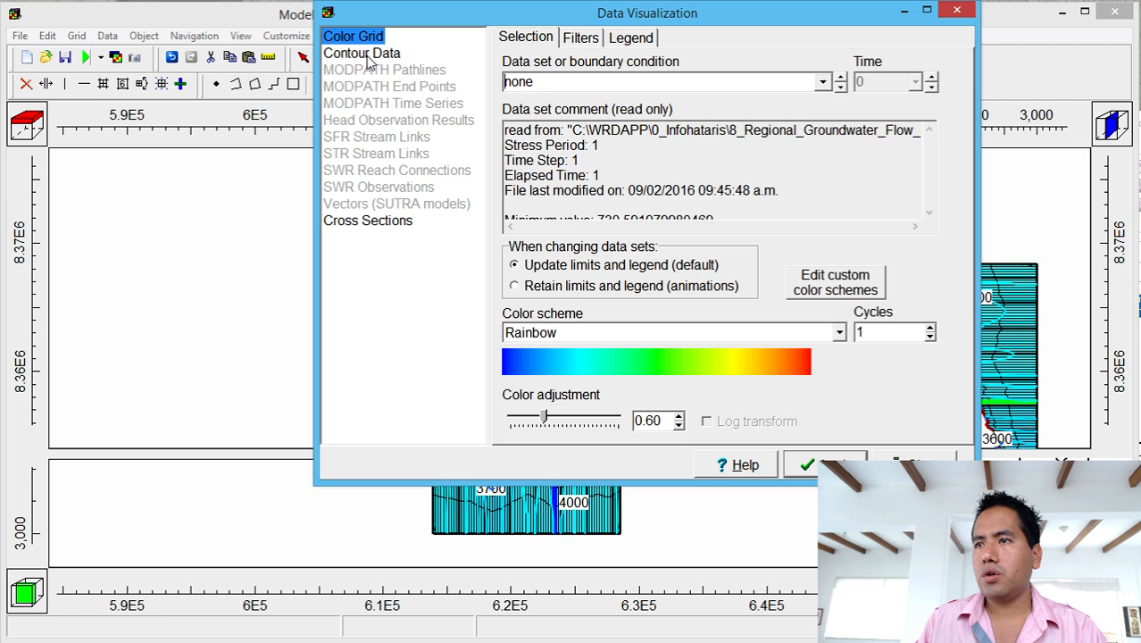
Add Water_Table_P1_S1 from the 3D model results to the cross-section data sets.
click(369, 56)
click(396, 225)
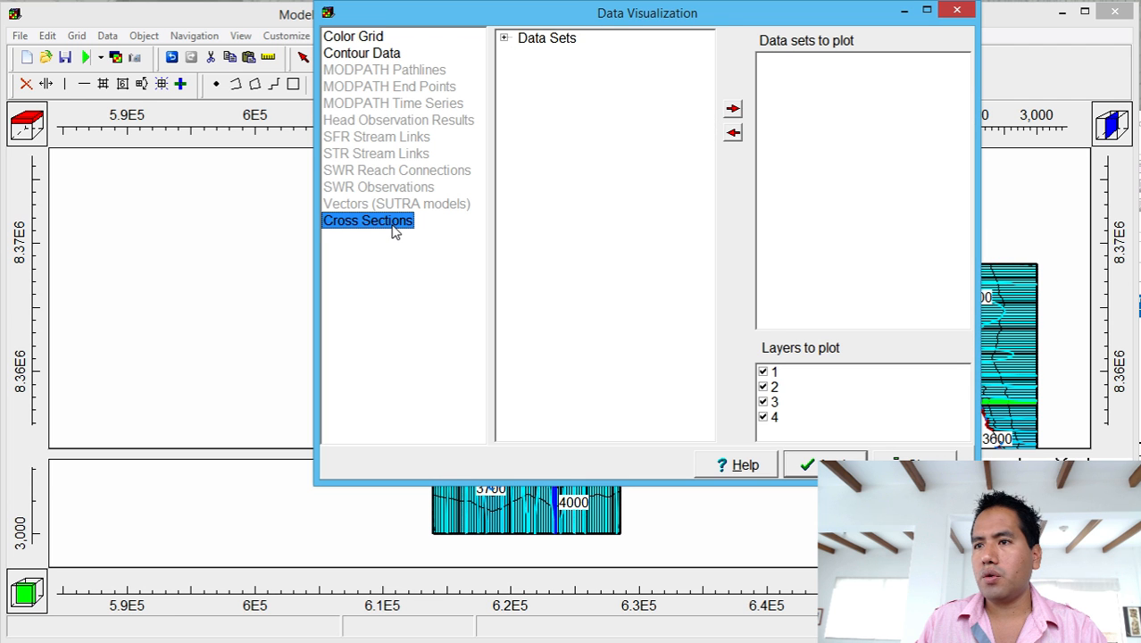
click(503, 39)
click(518, 53)
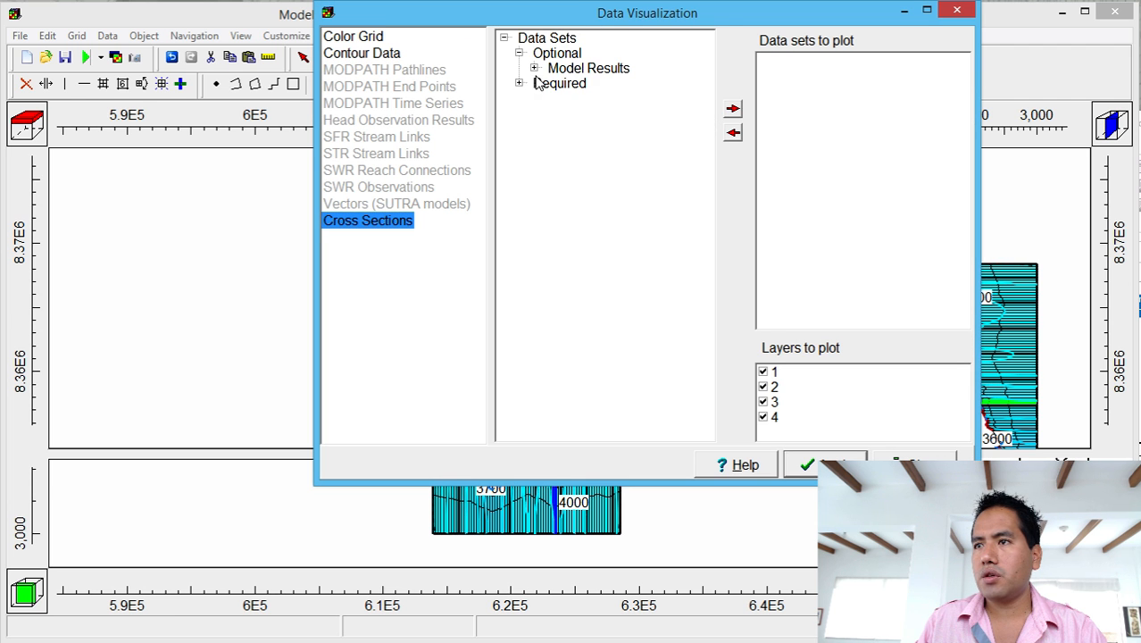
click(534, 69)
click(549, 84)
click(551, 113)
click(550, 114)
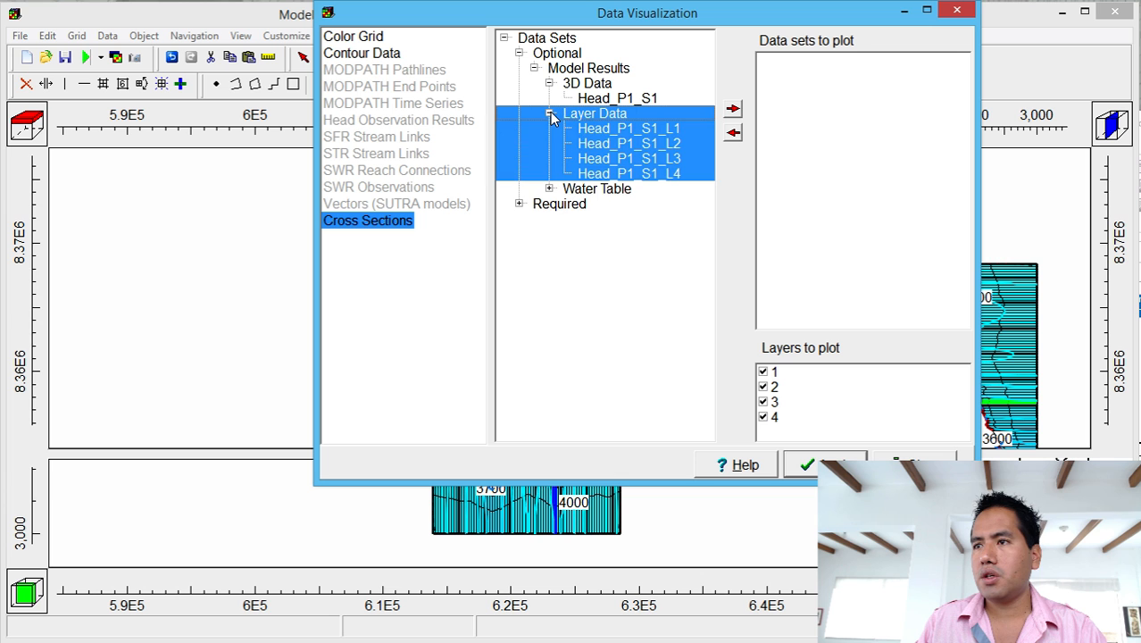
click(549, 188)
click(600, 205)
click(732, 109)
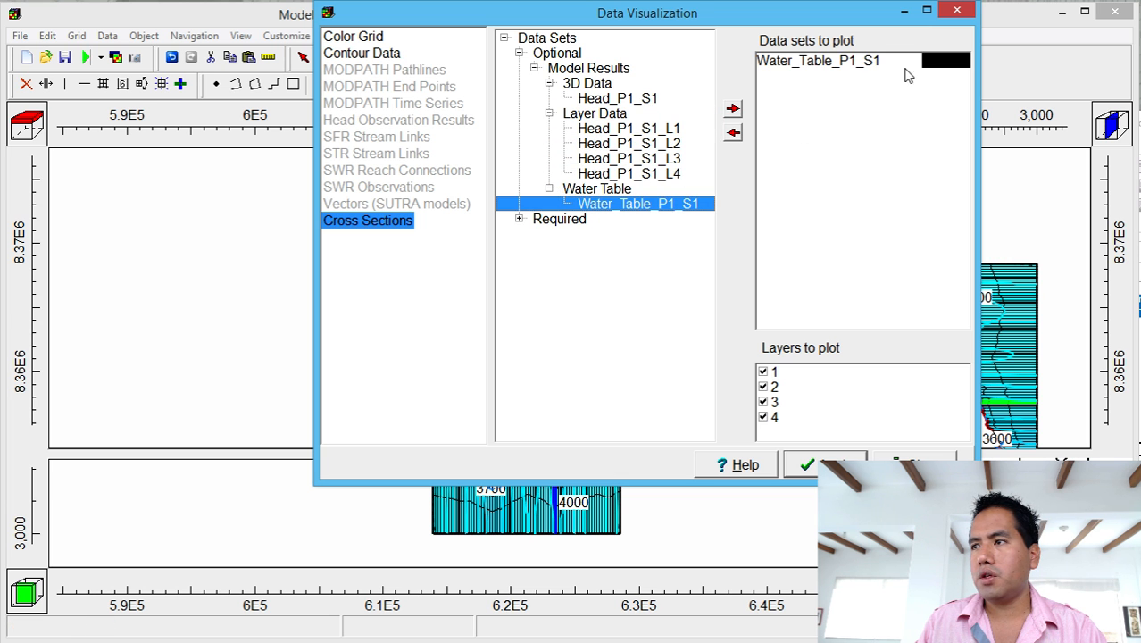
Make the water table line blue and apply the cross-section plot settings.
click(942, 61)
click(963, 61)
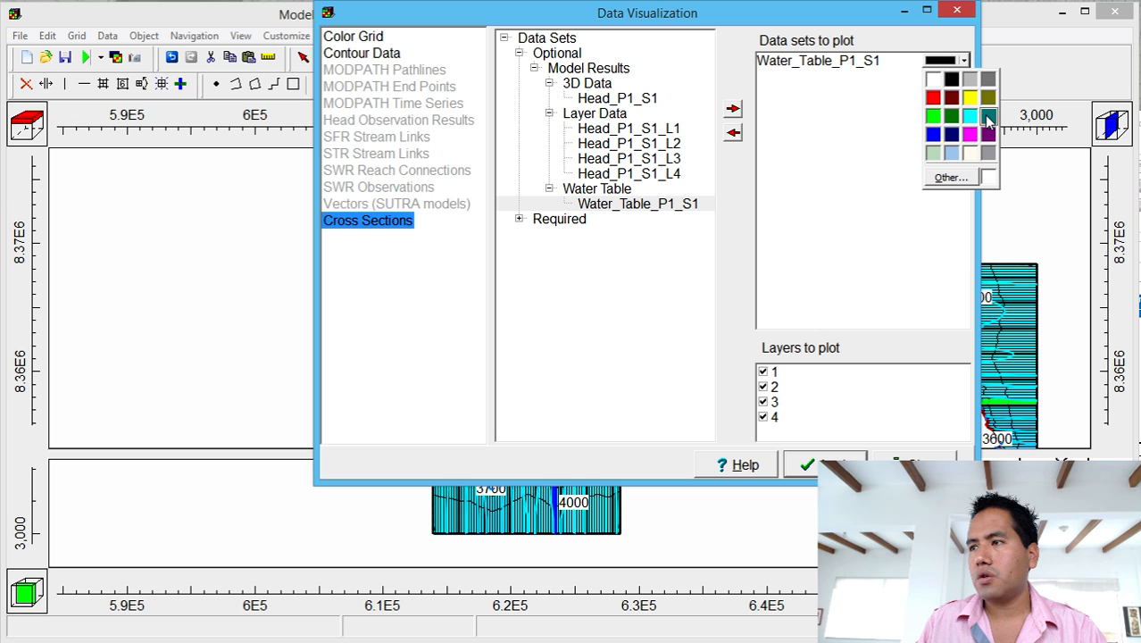
click(933, 133)
click(841, 465)
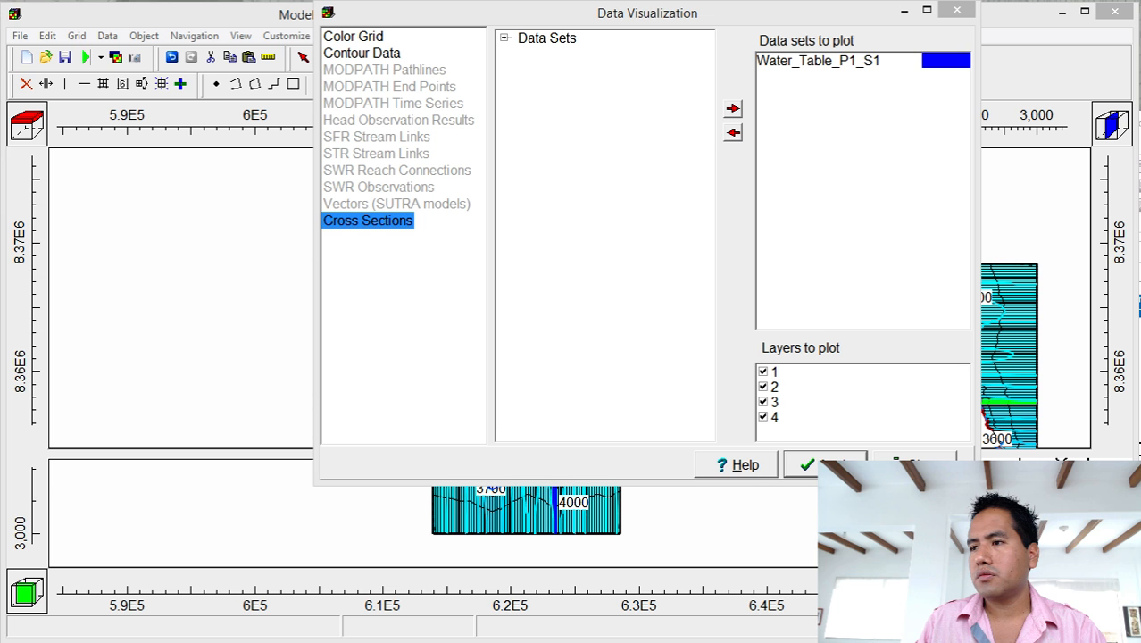
click(911, 465)
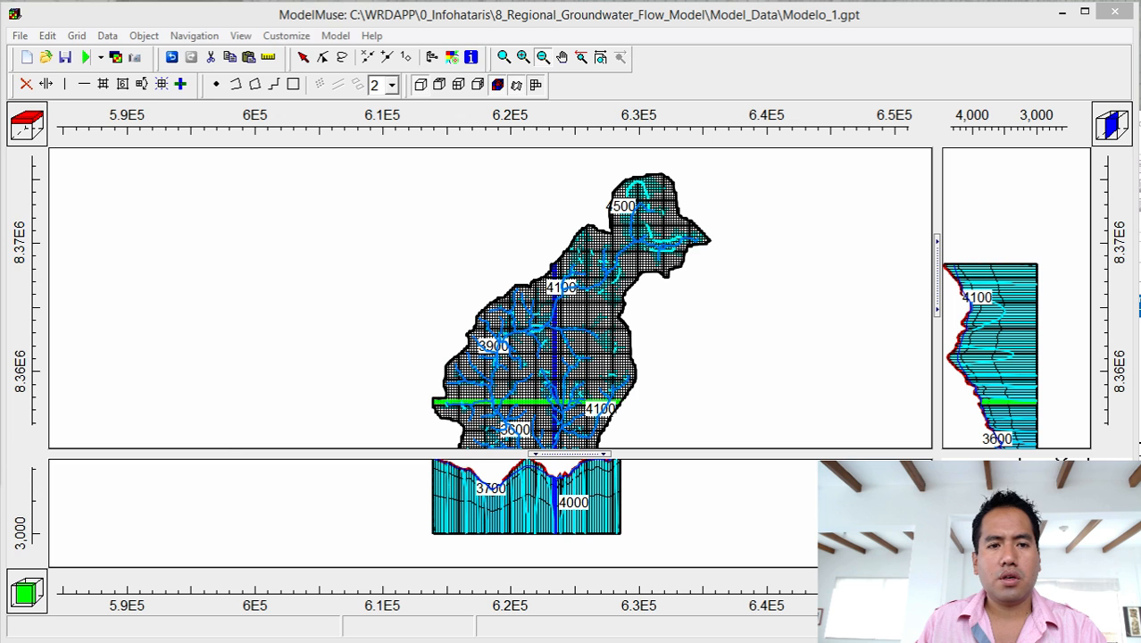
click(497, 84)
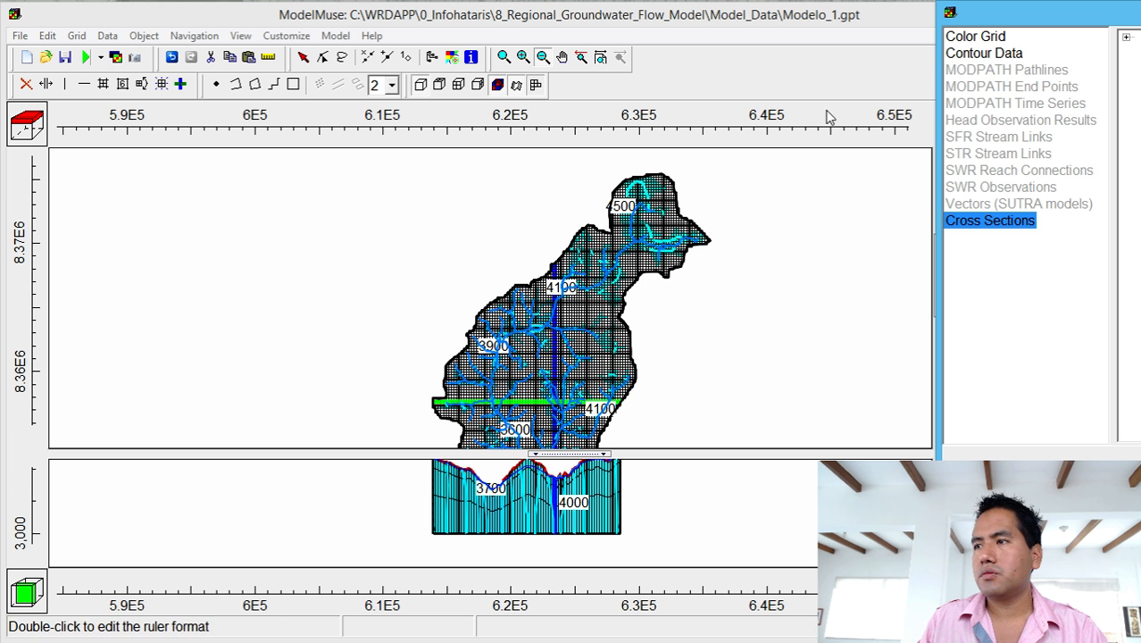
Set Color Grid to none and close the visualization settings.
click(975, 37)
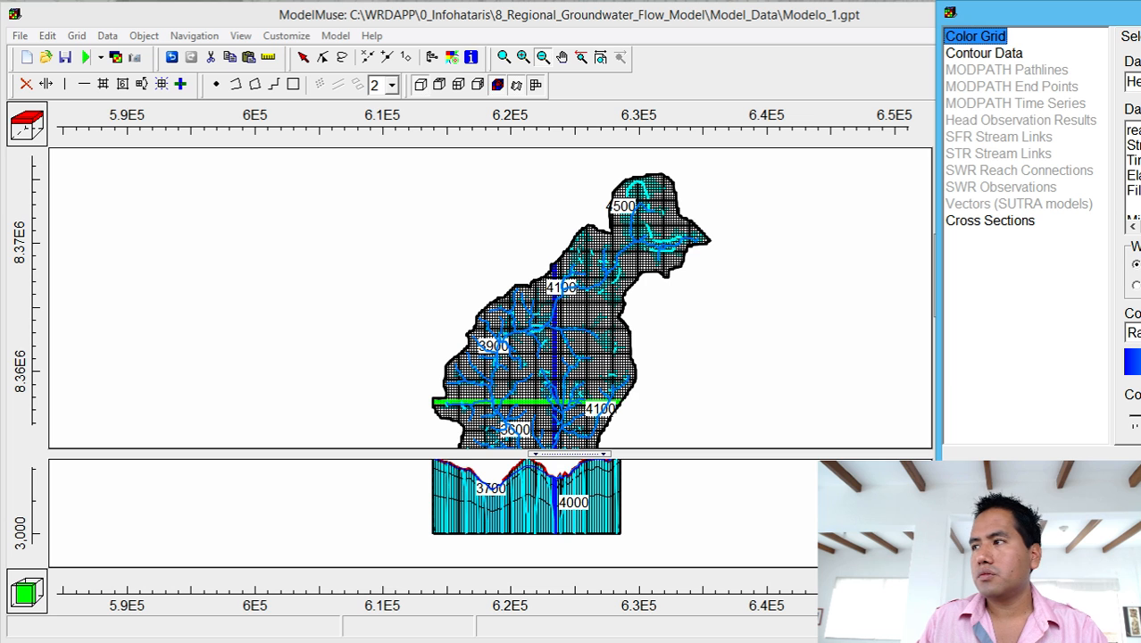
click(1132, 81)
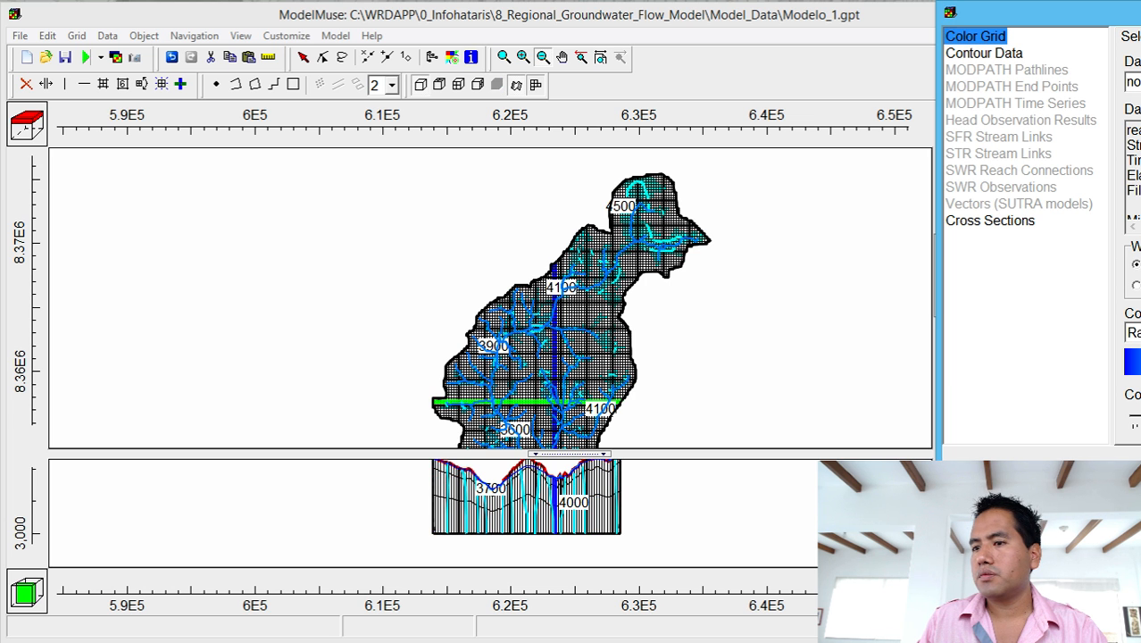
click(1140, 12)
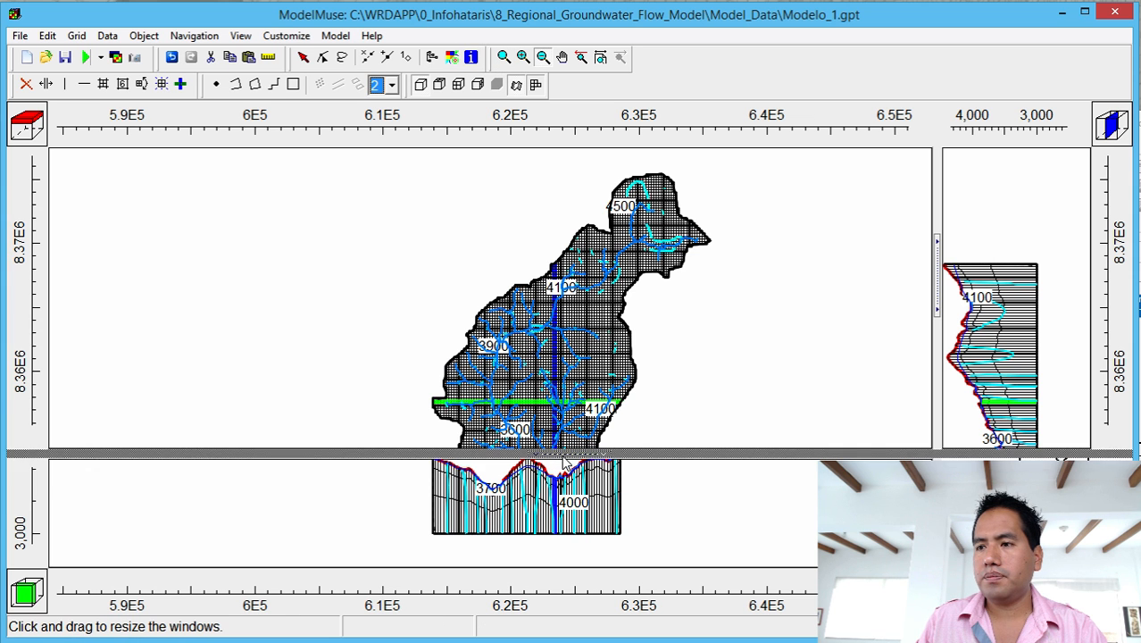
Enlarge the front cross-section view and zoom in on the profile.
drag(562, 456, 545, 121)
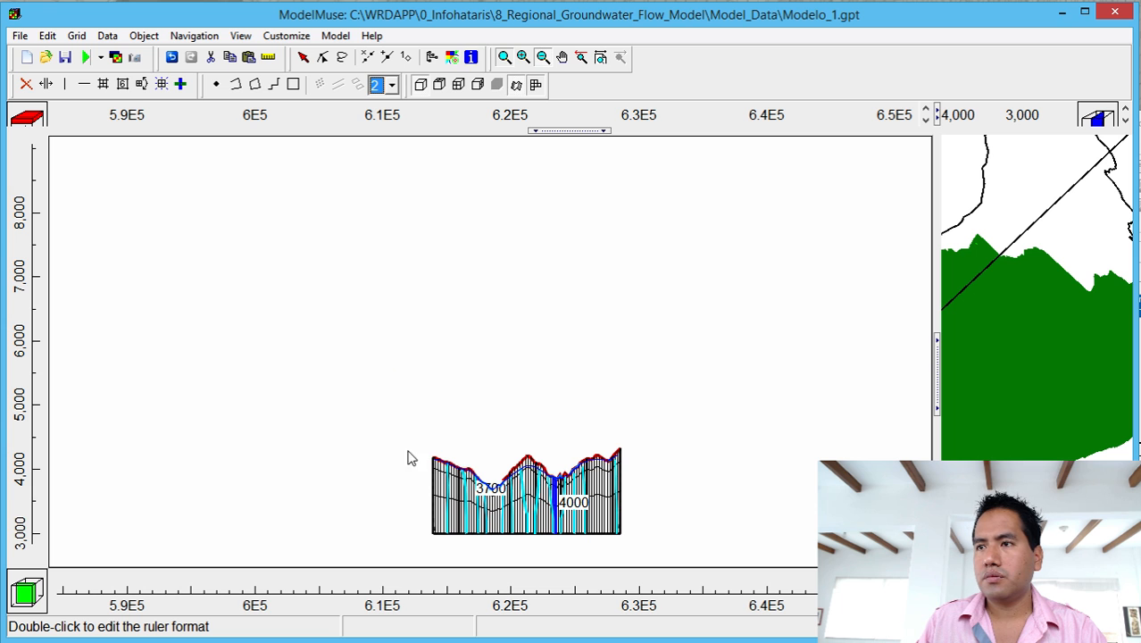
click(504, 58)
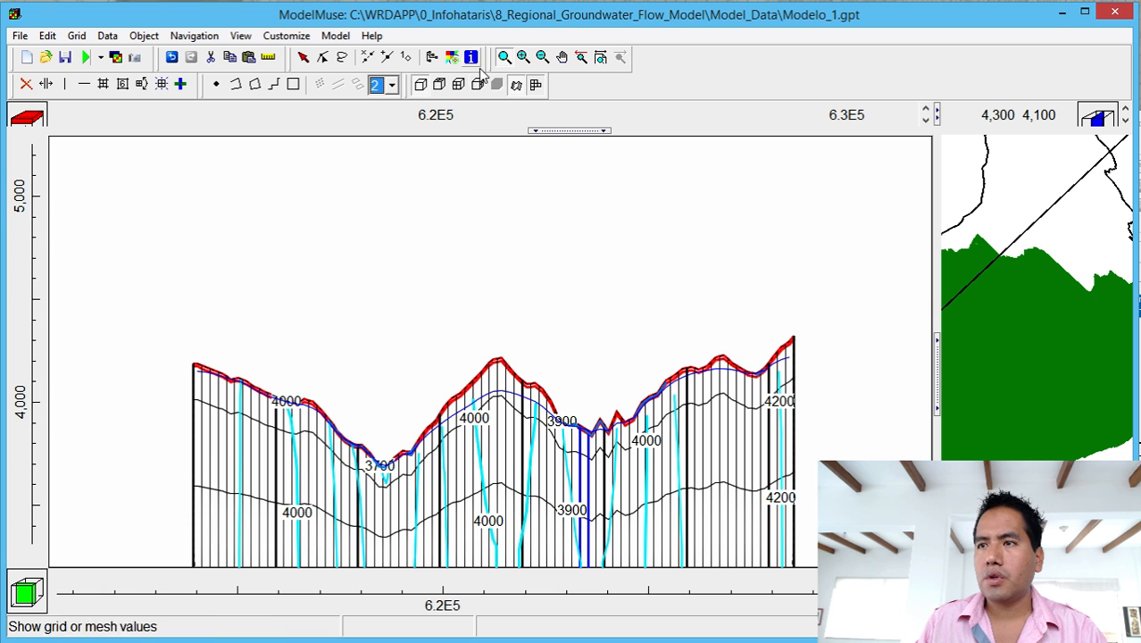
drag(148, 309, 885, 475)
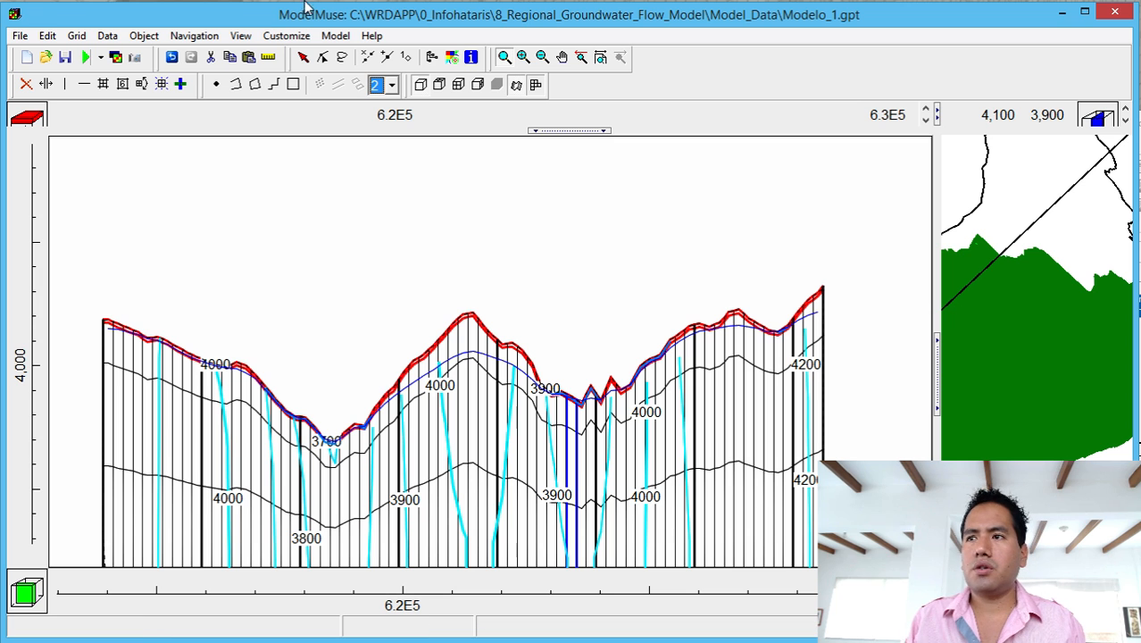
Show only the active grid edge in the cross section.
click(536, 85)
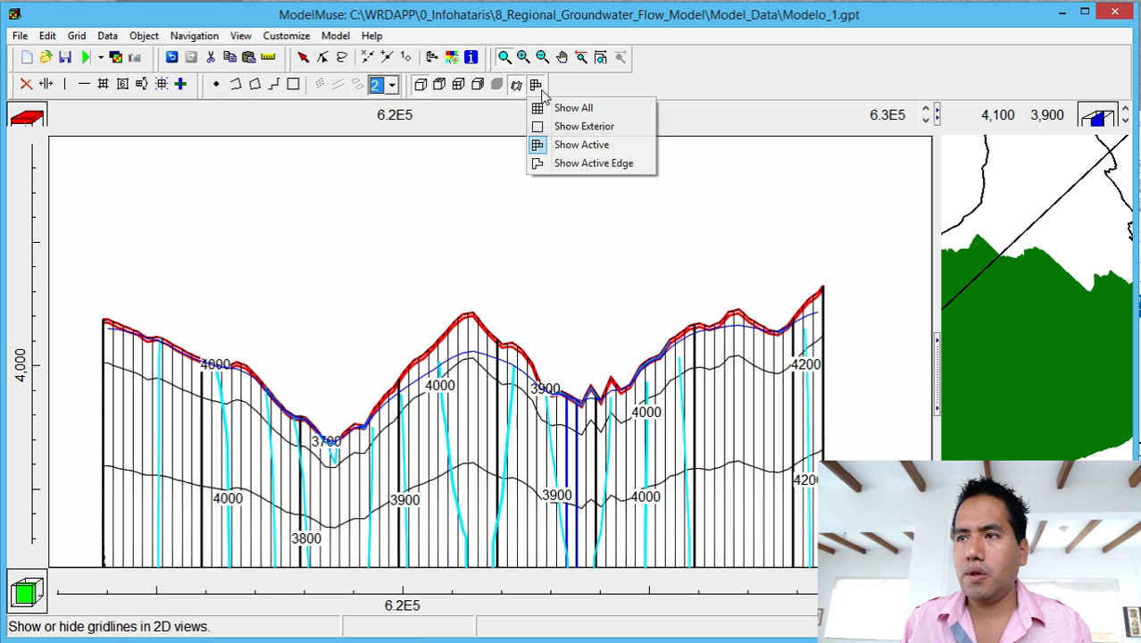
click(548, 163)
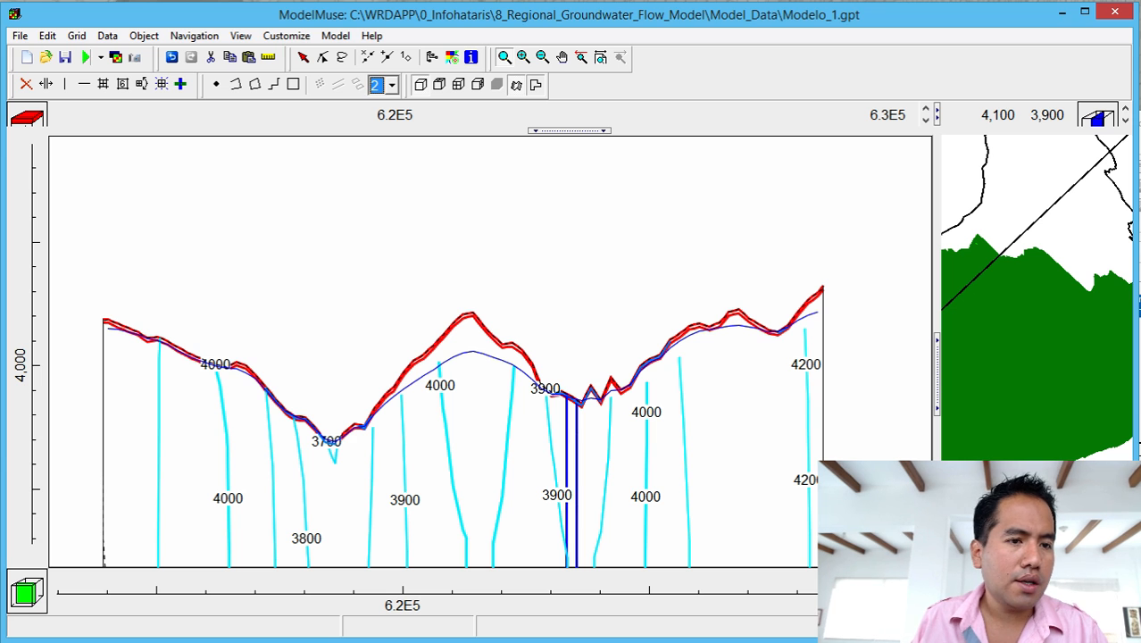
key(alt+Tab)
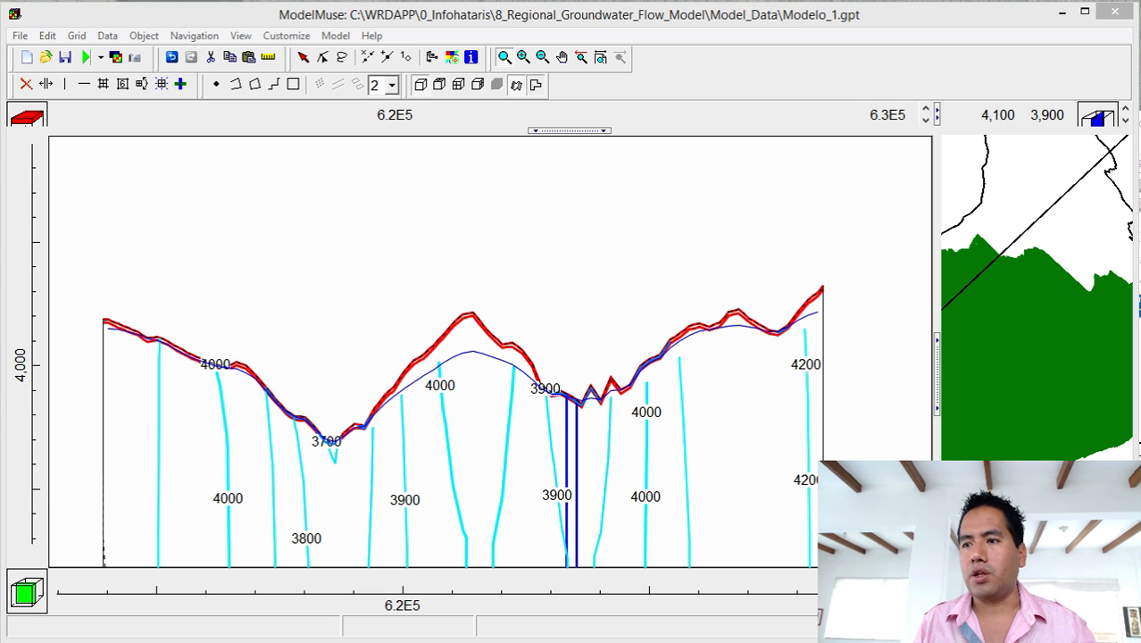